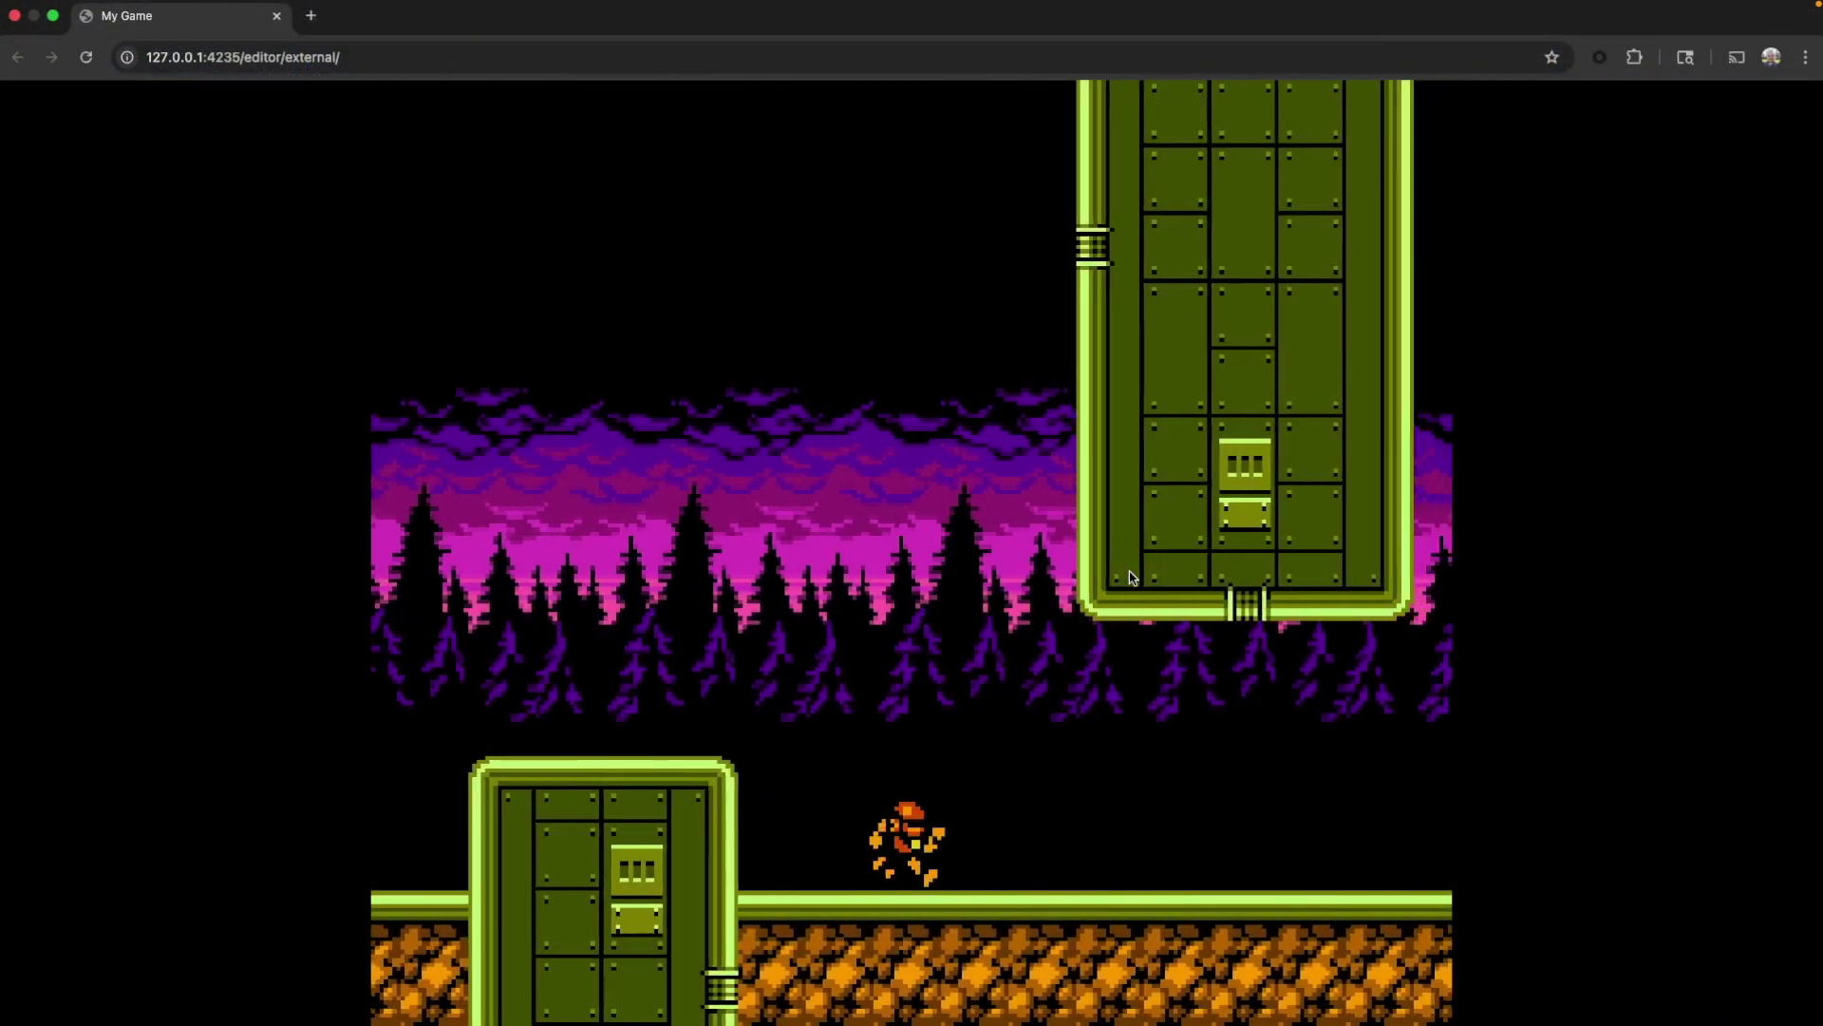
Run the character right, jumping across floating platforms and the green door block onto the rock wall.
key(Right)
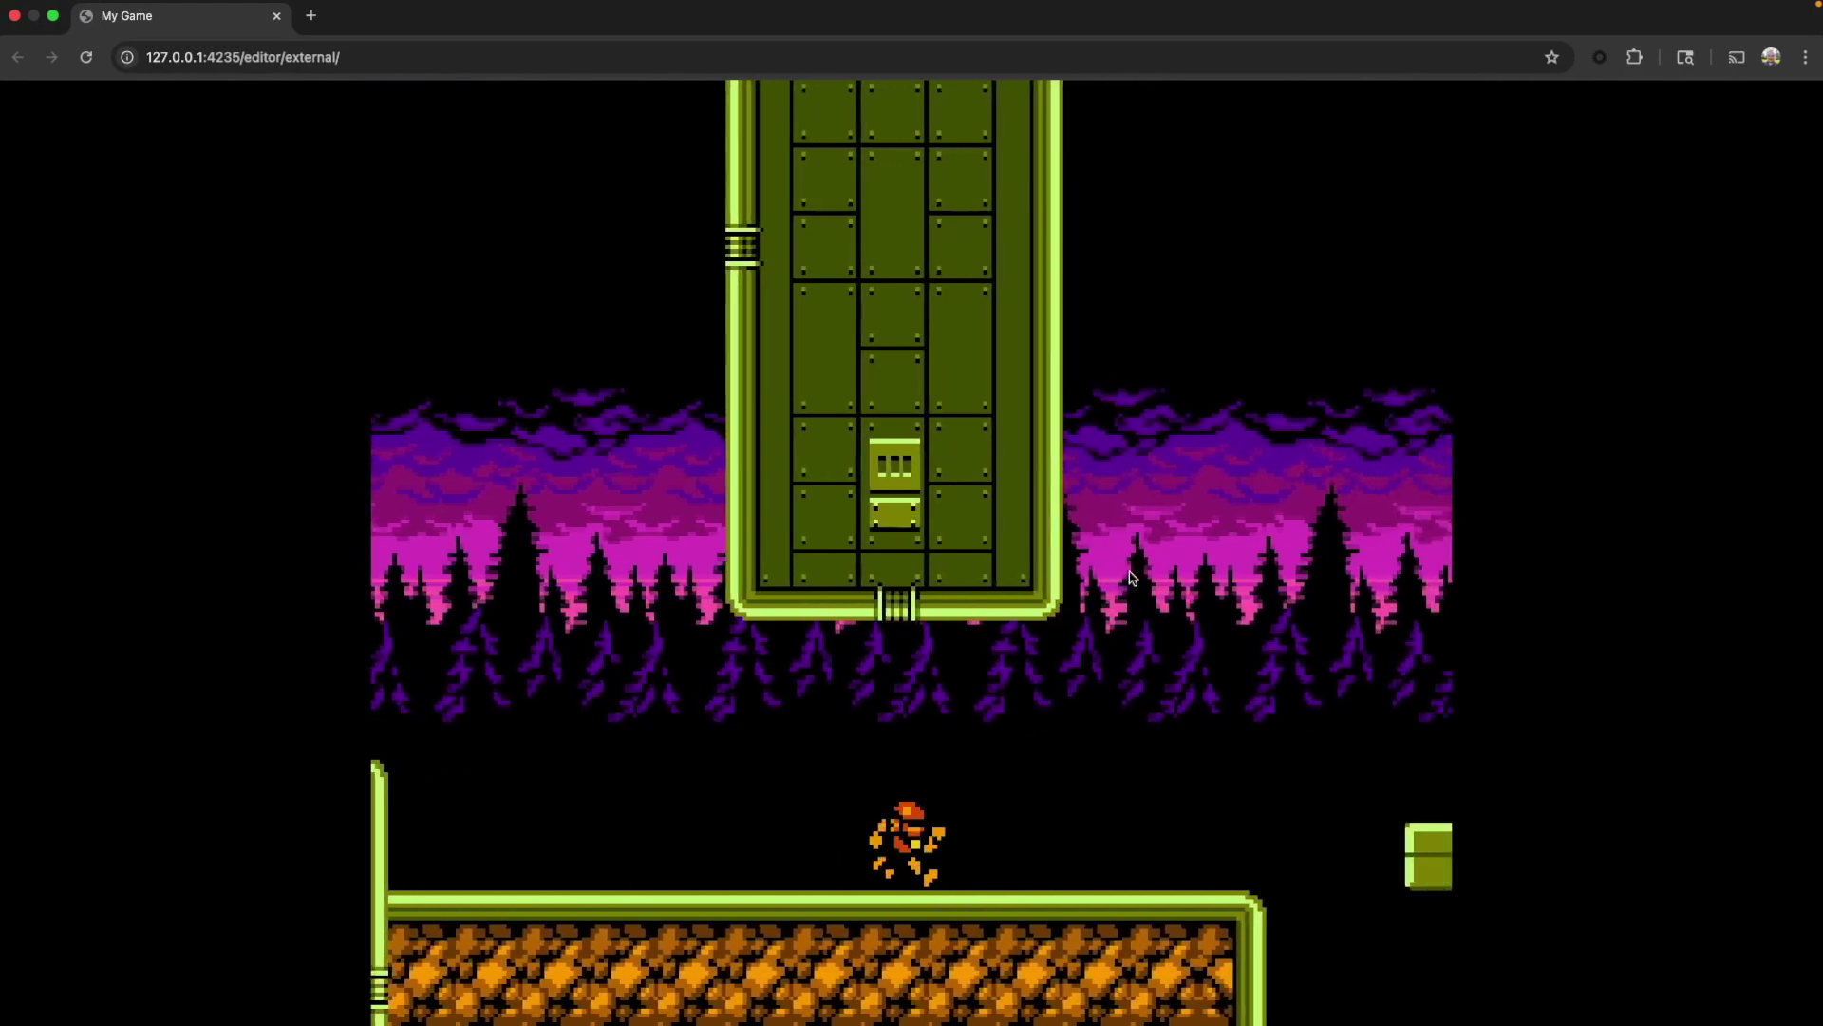
key(Up)
key(Up)
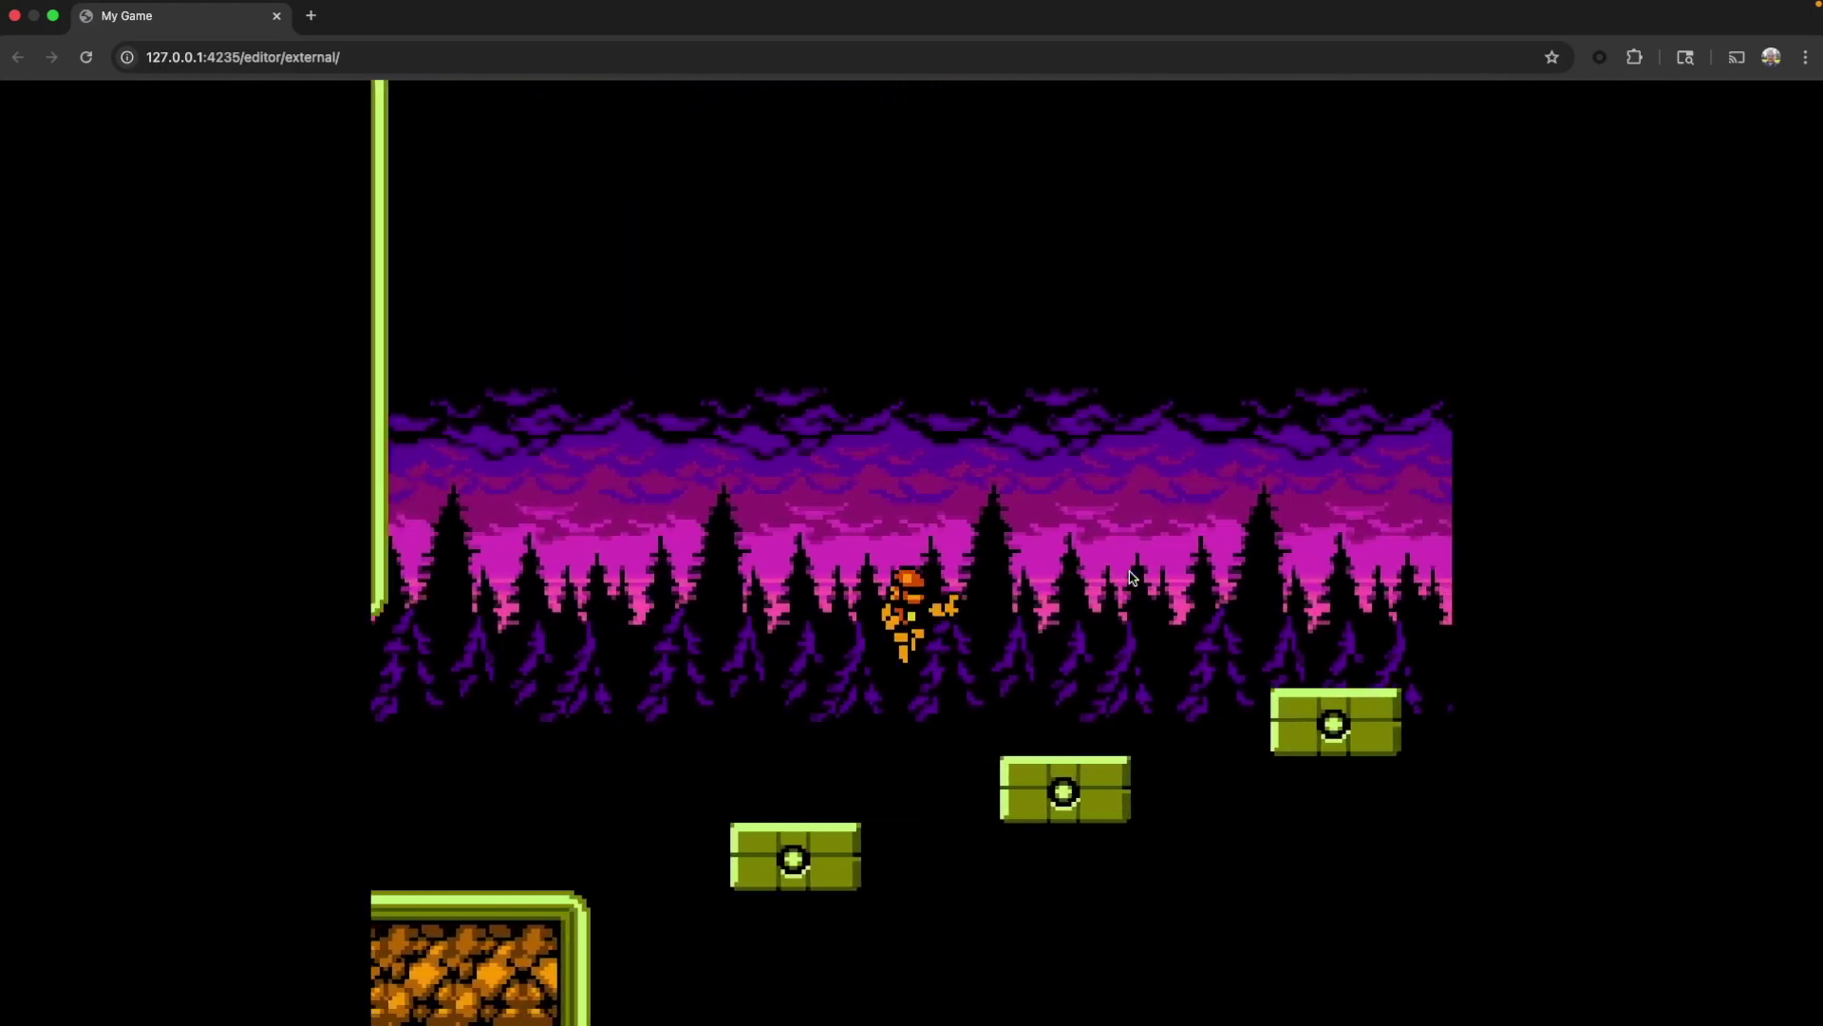
key(Right)
key(Up)
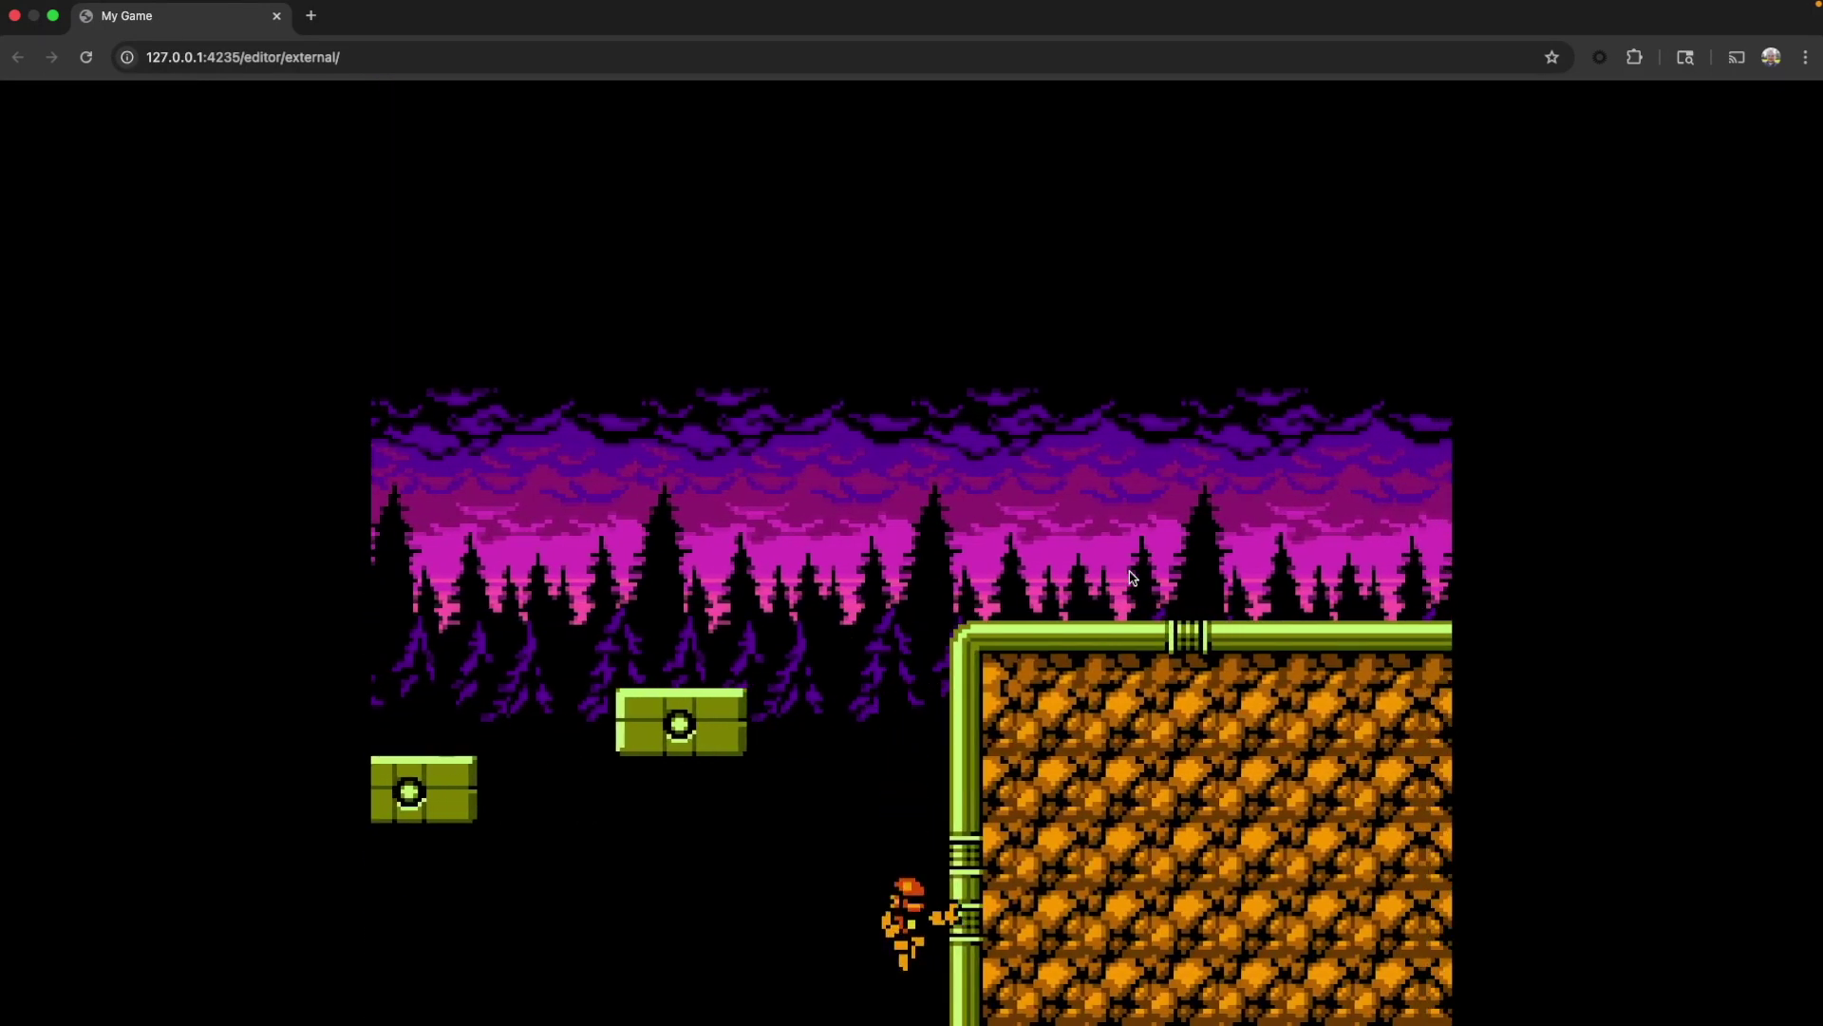
key(Up)
key(Right)
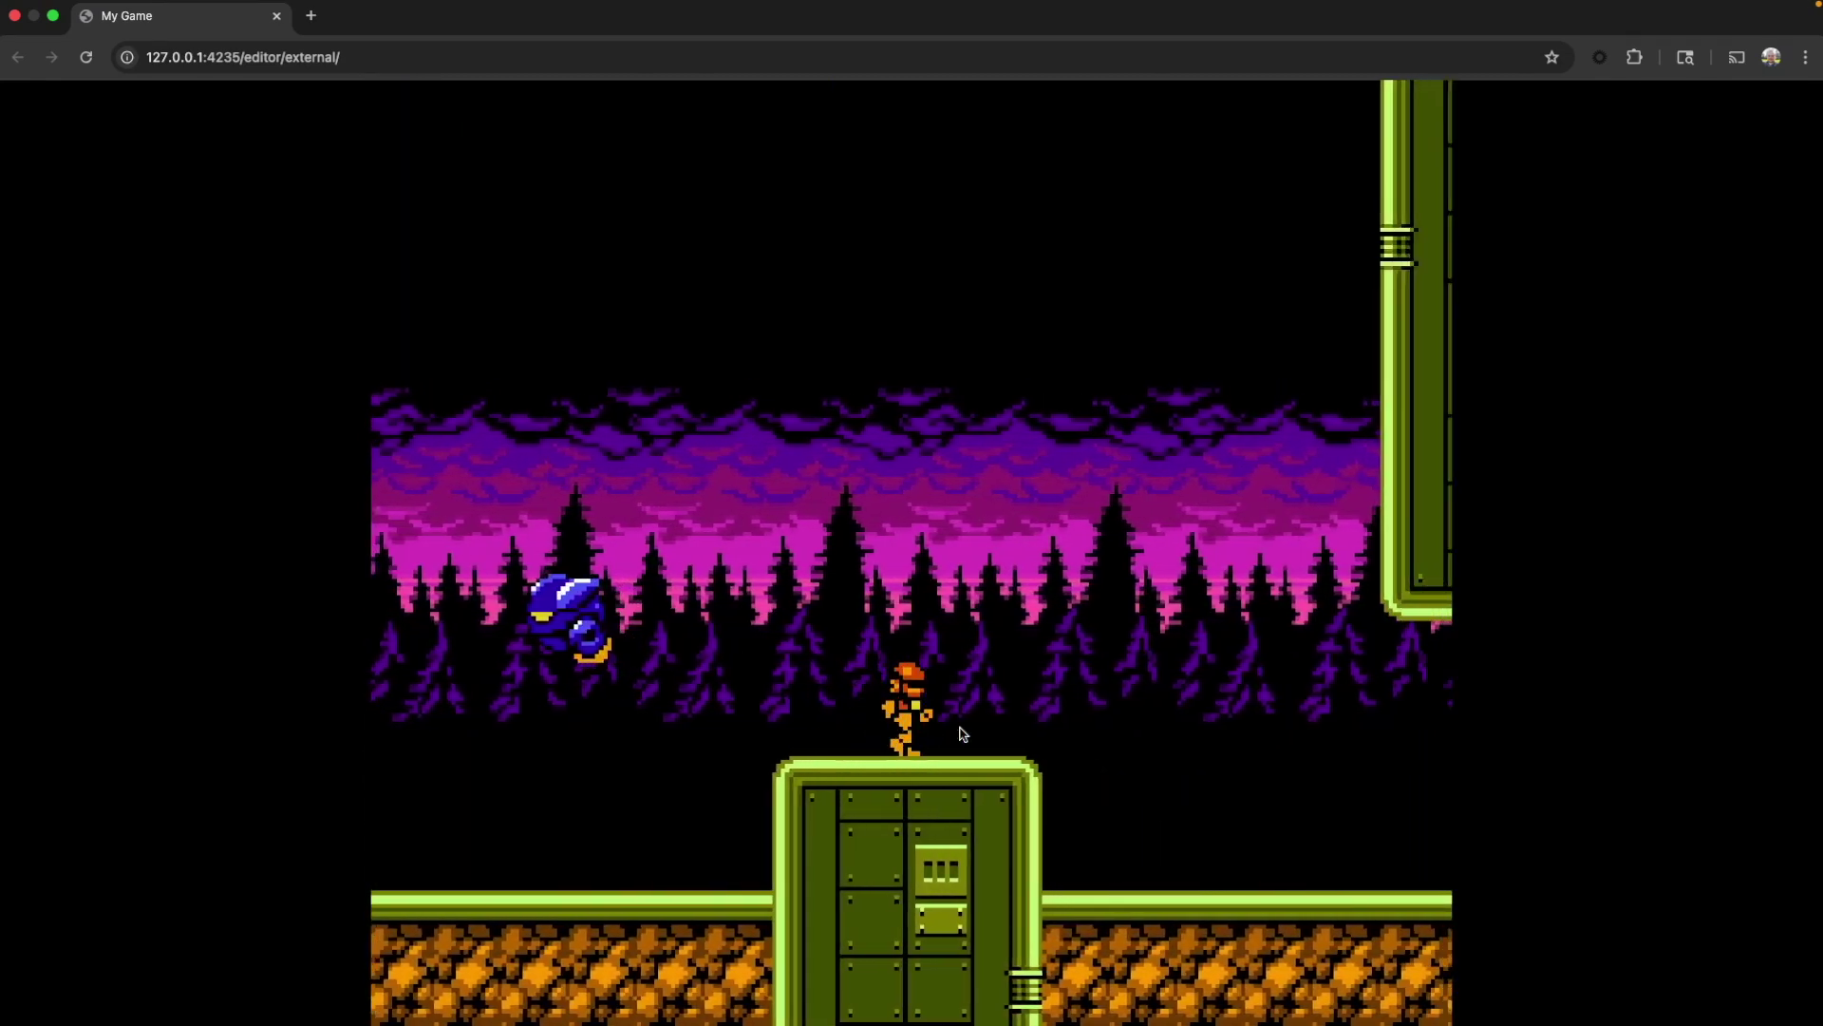
key(Right)
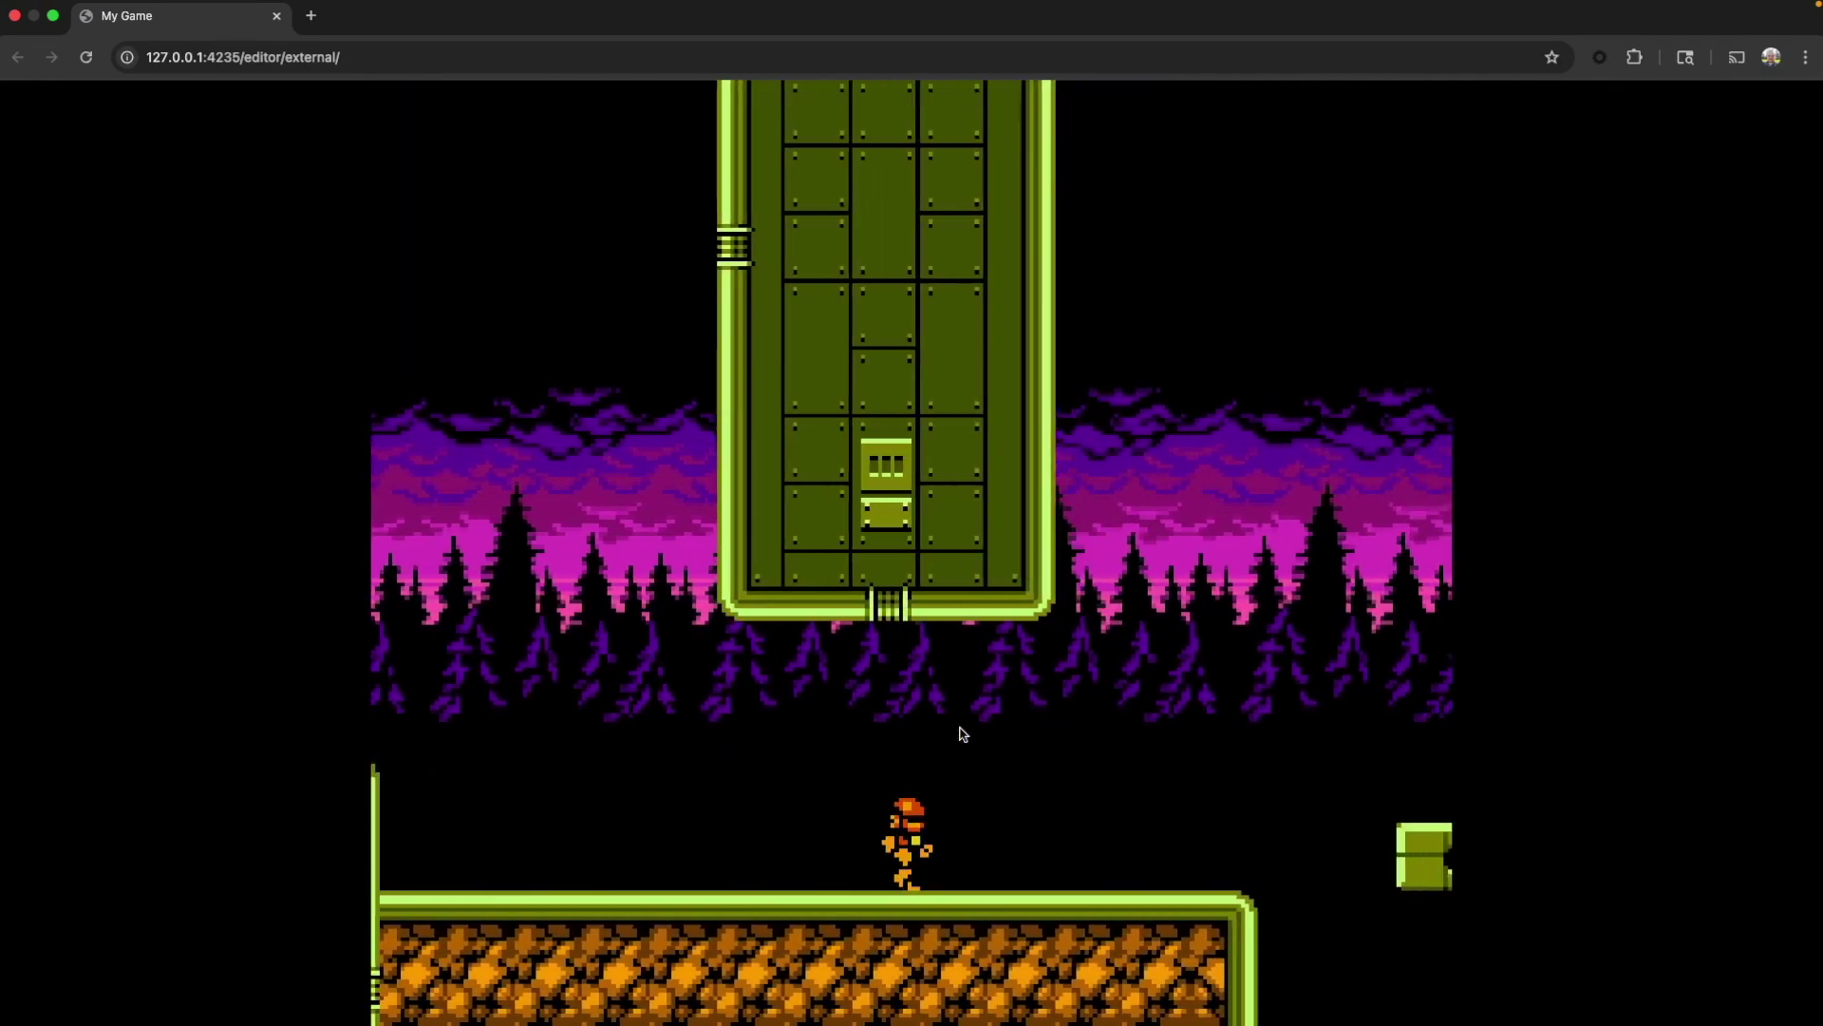
key(Right)
key(Up)
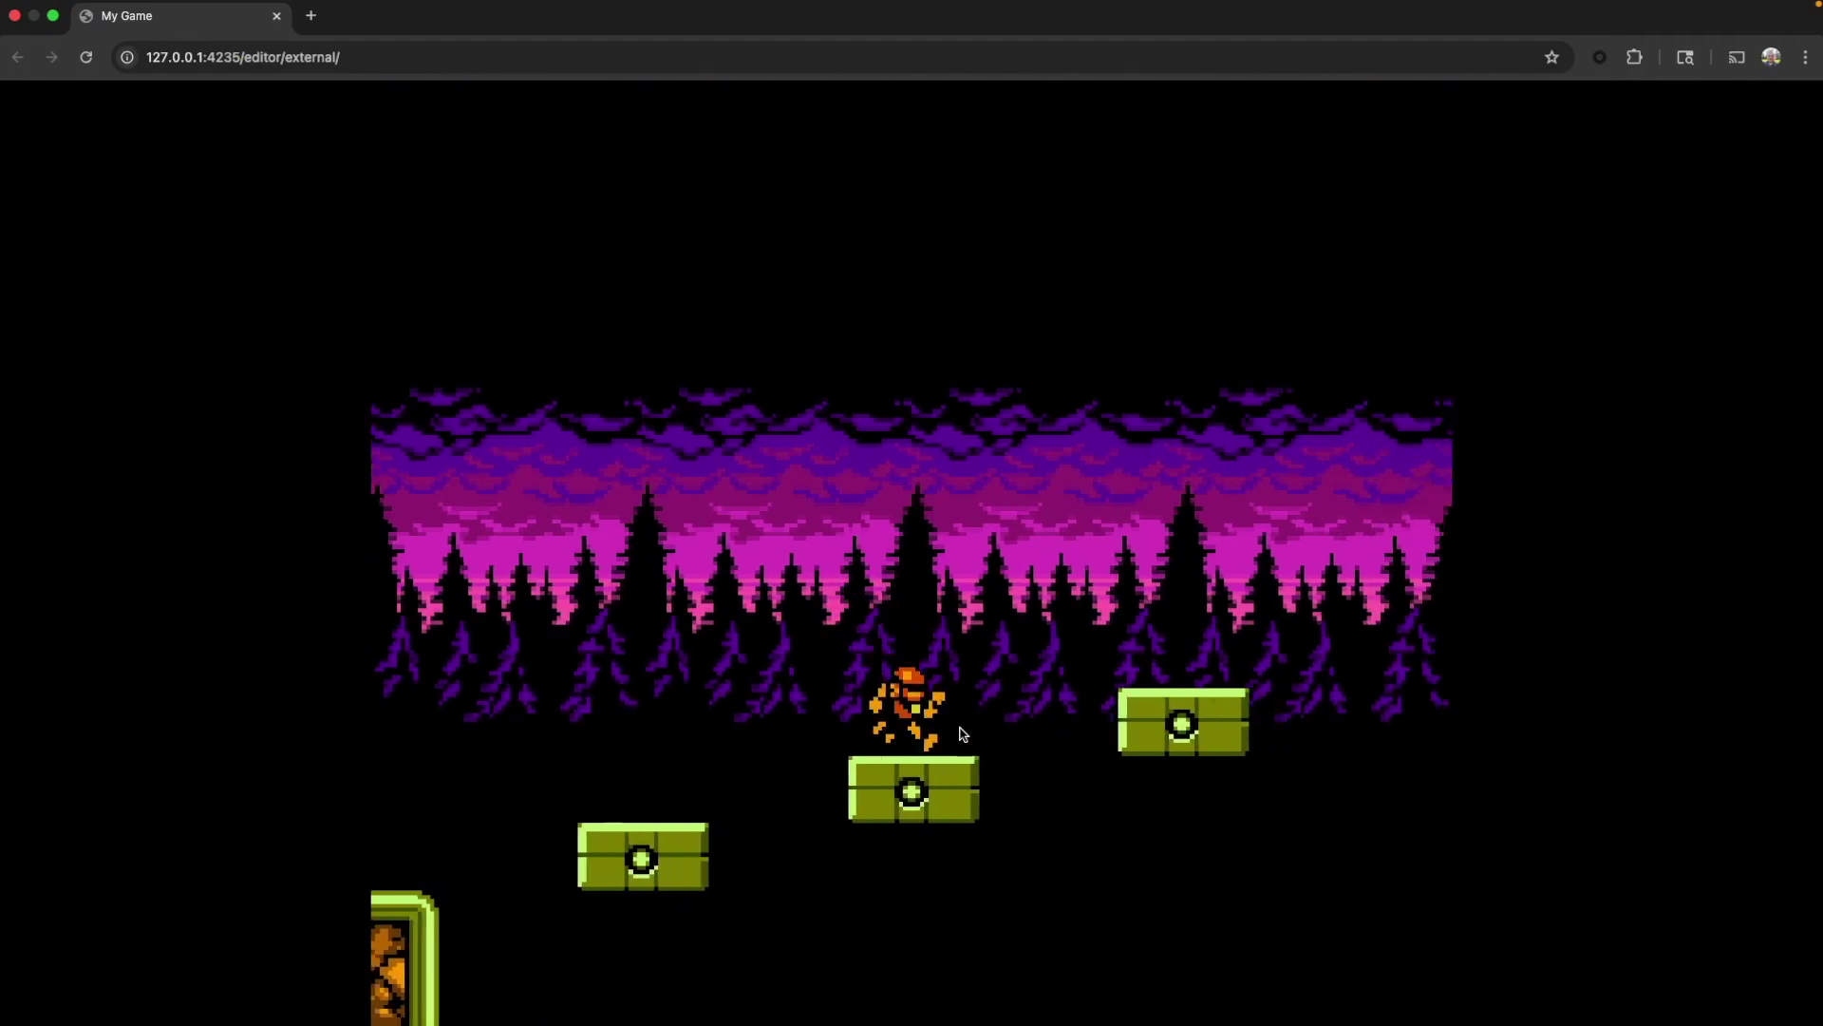
key(Up)
key(Right)
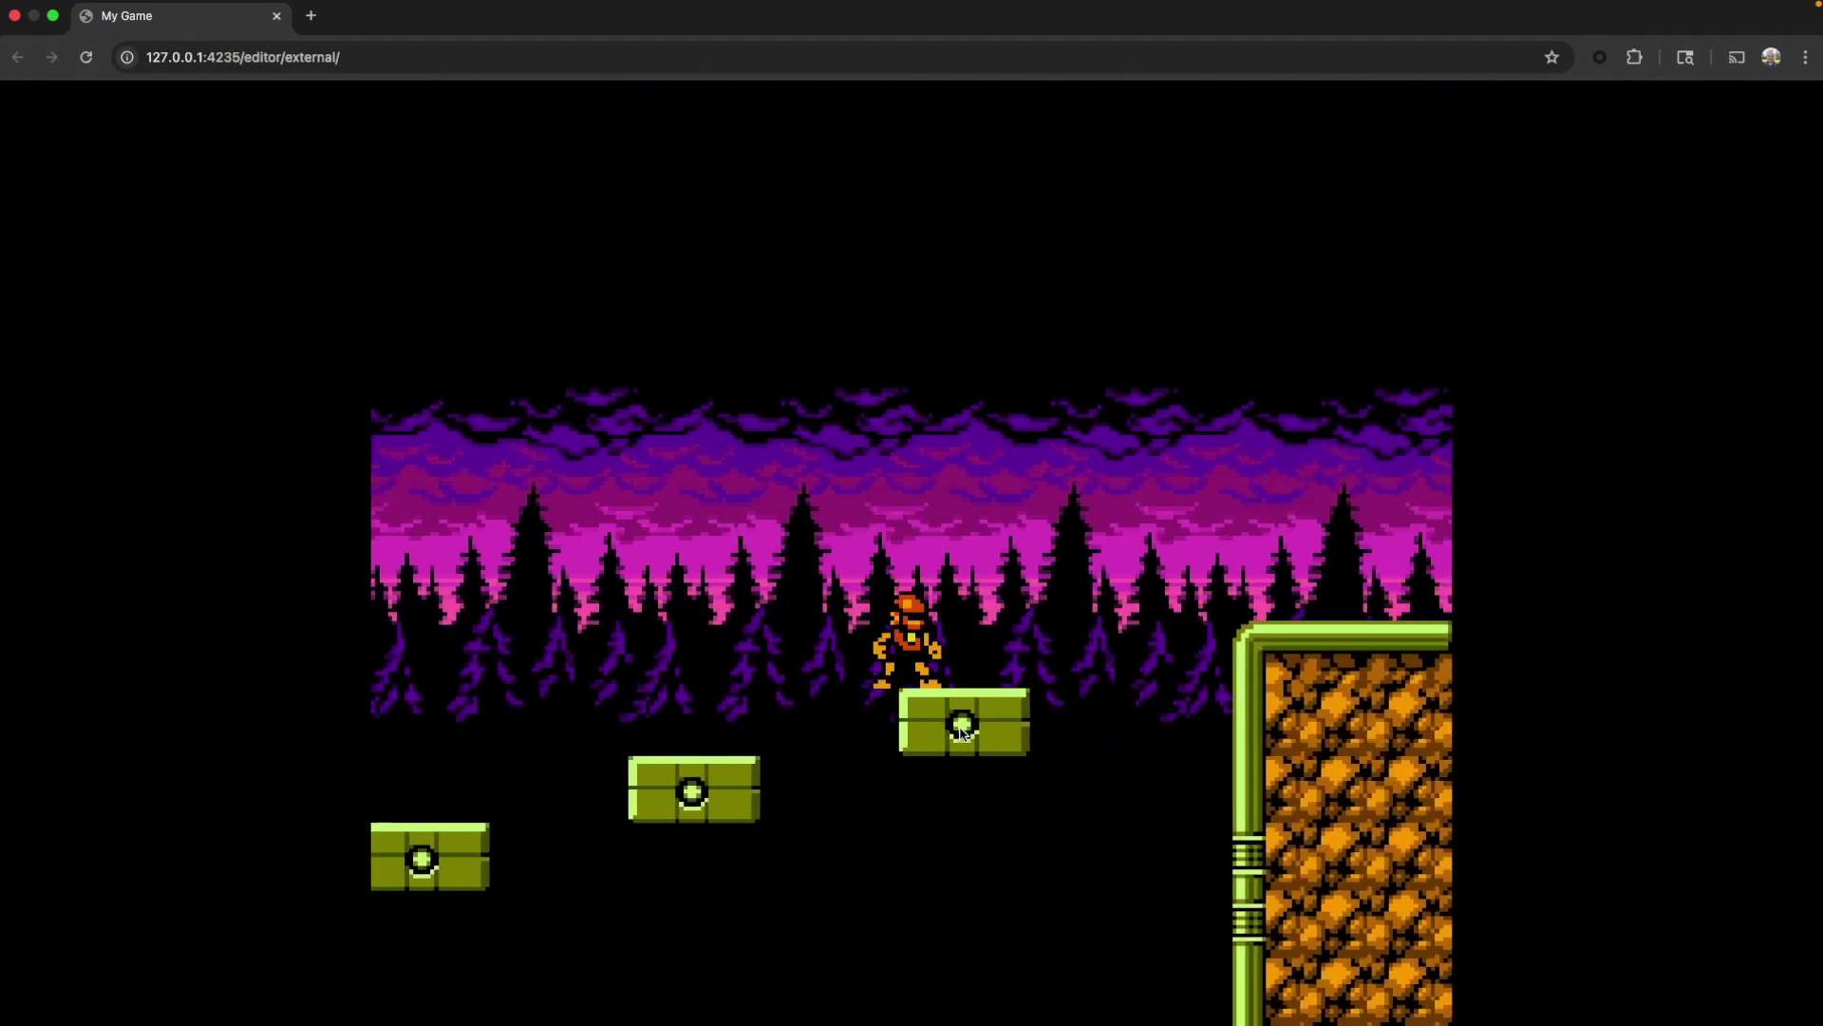
key(Up)
key(Right)
key(Up)
key(Right)
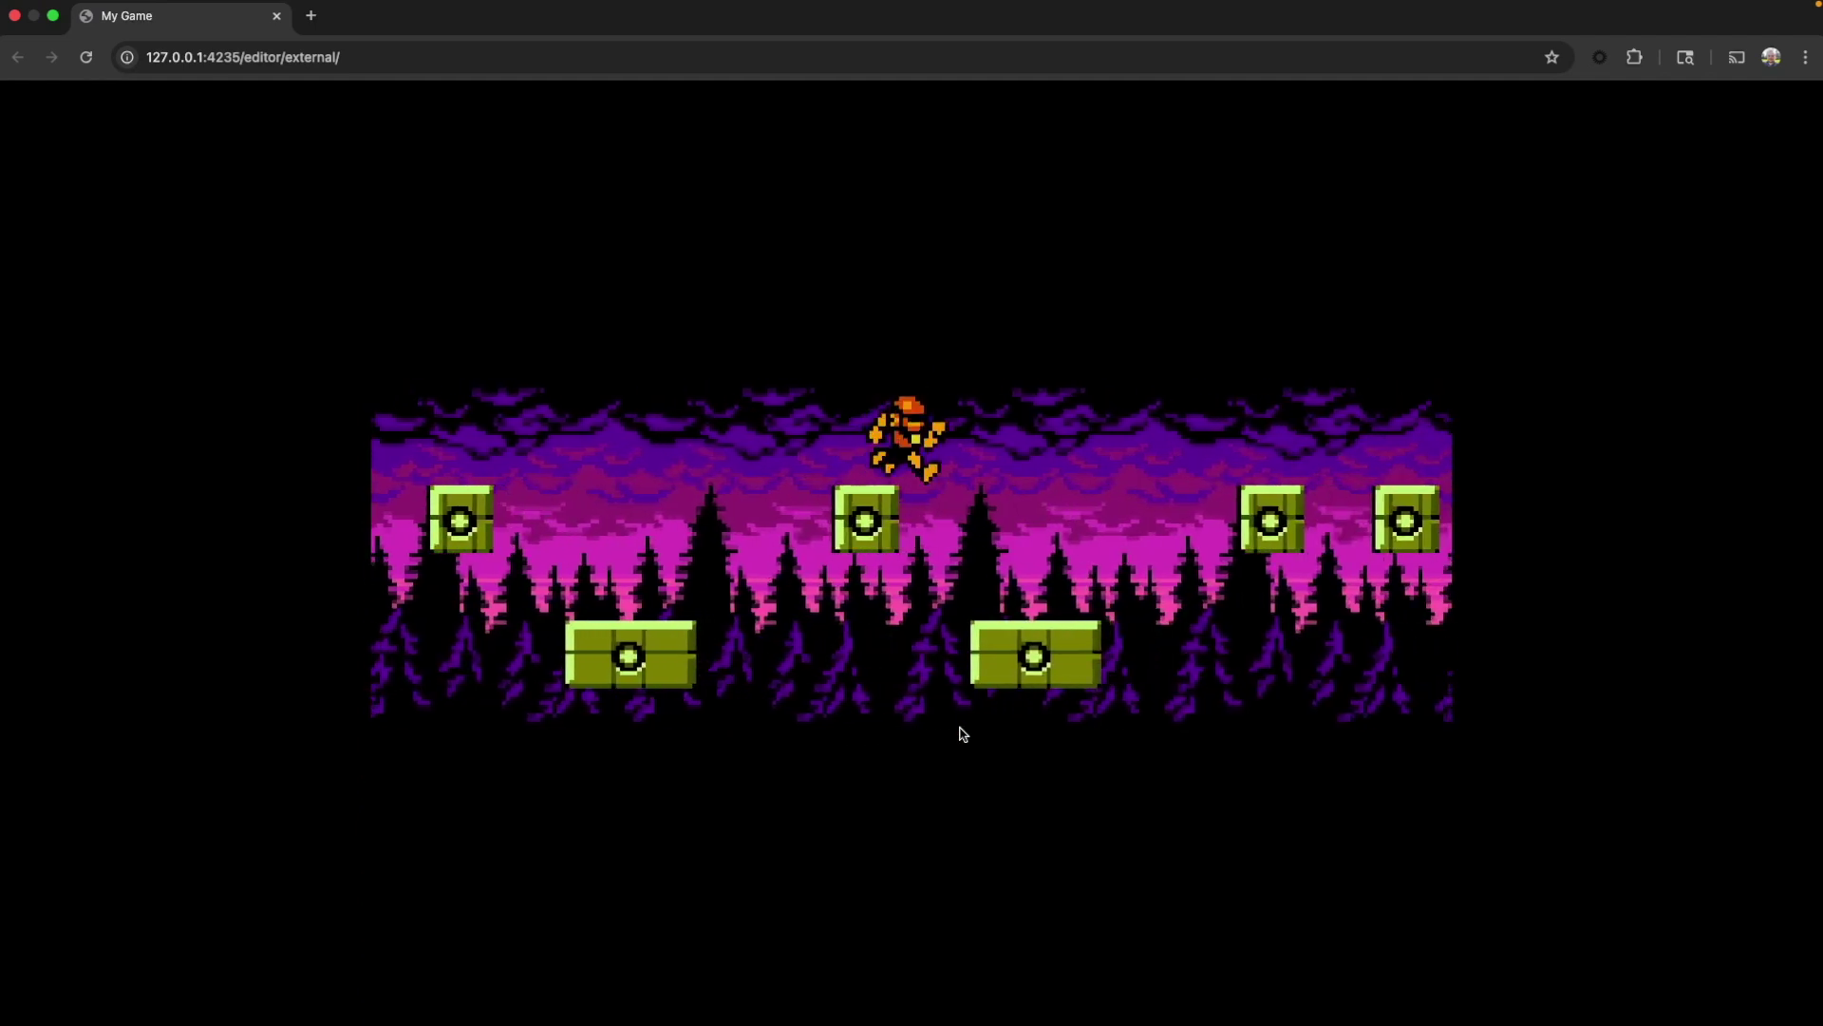
Run through the next room, jumping over the door and onto the floating platforms.
key(Right)
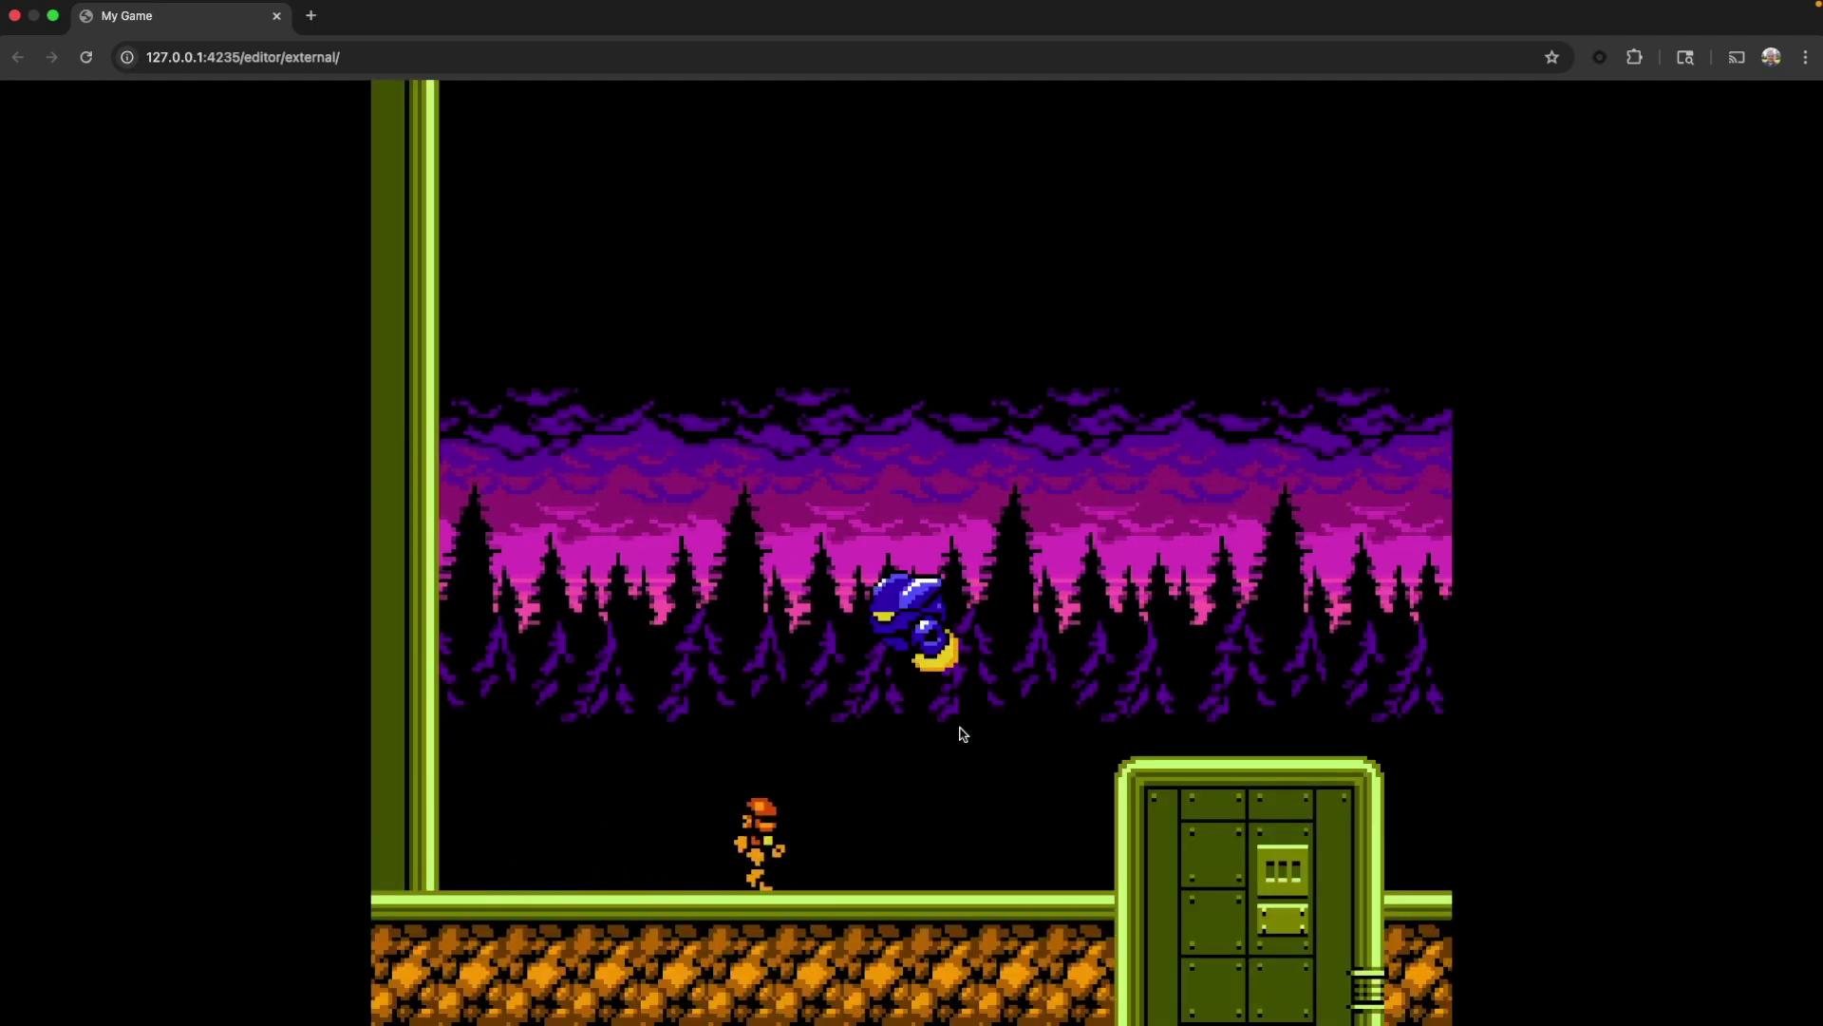
key(Right)
key(Up)
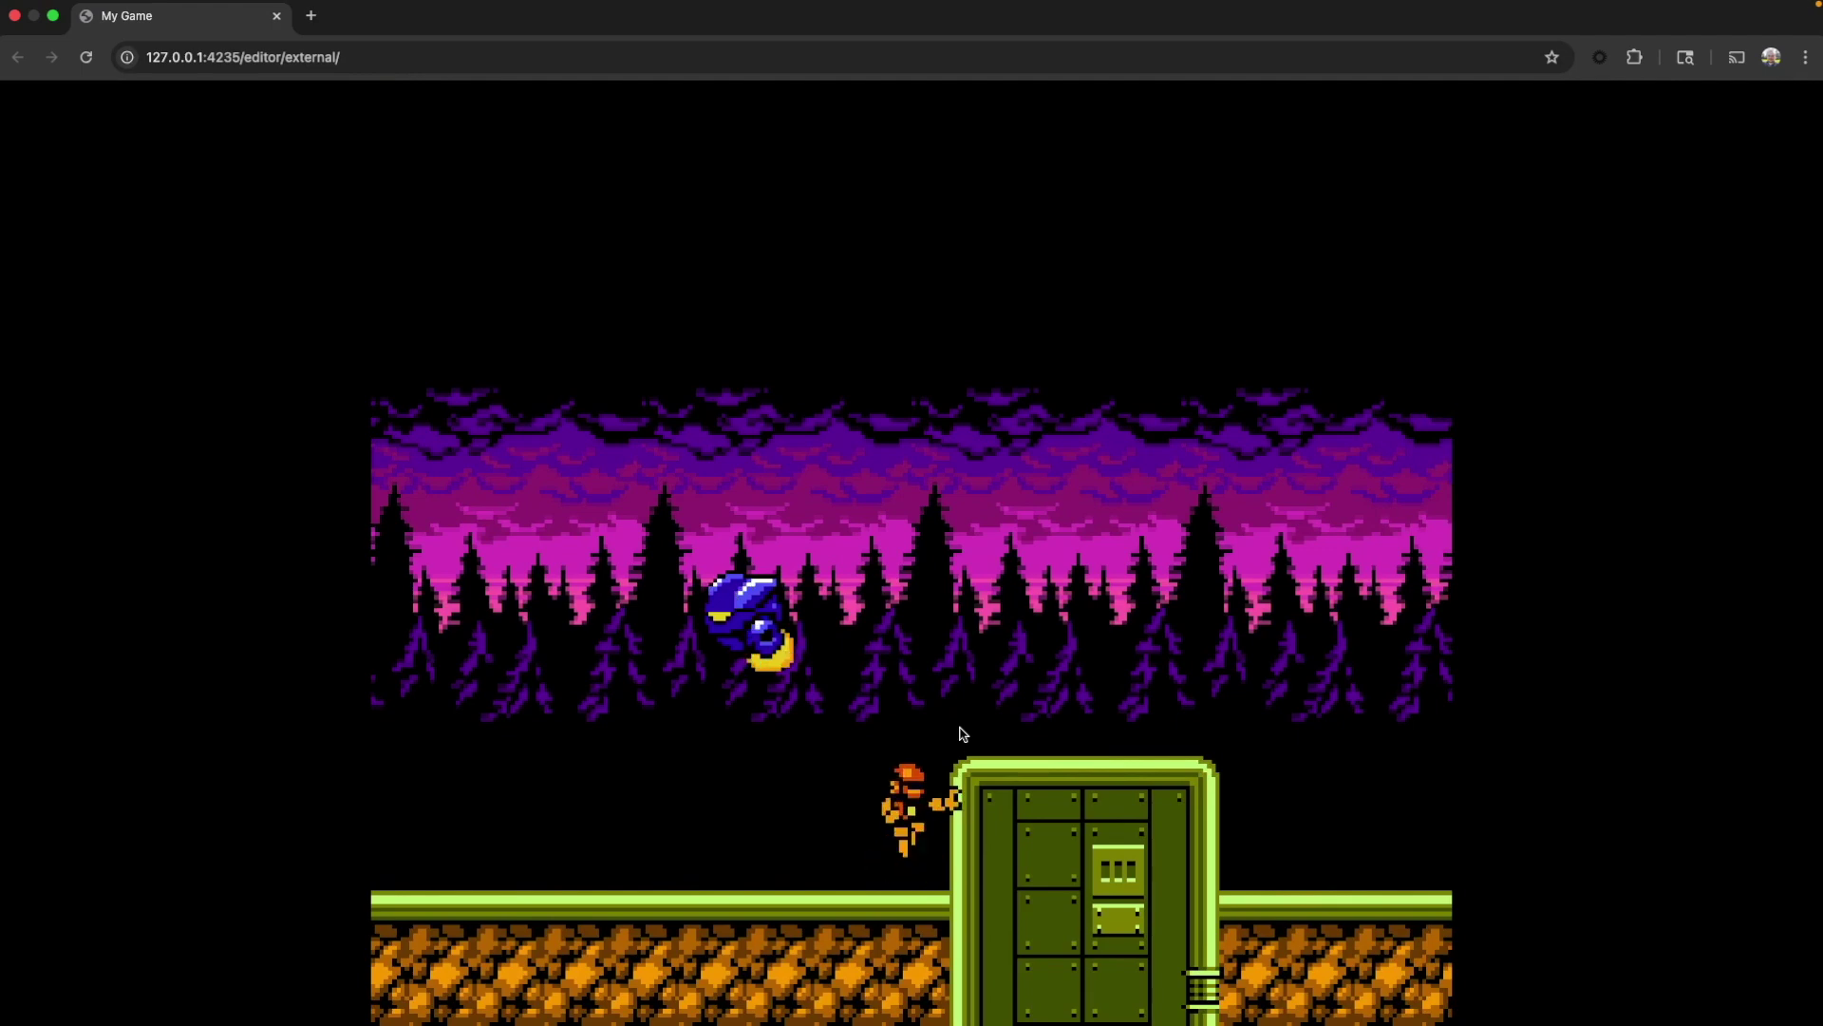
key(Right)
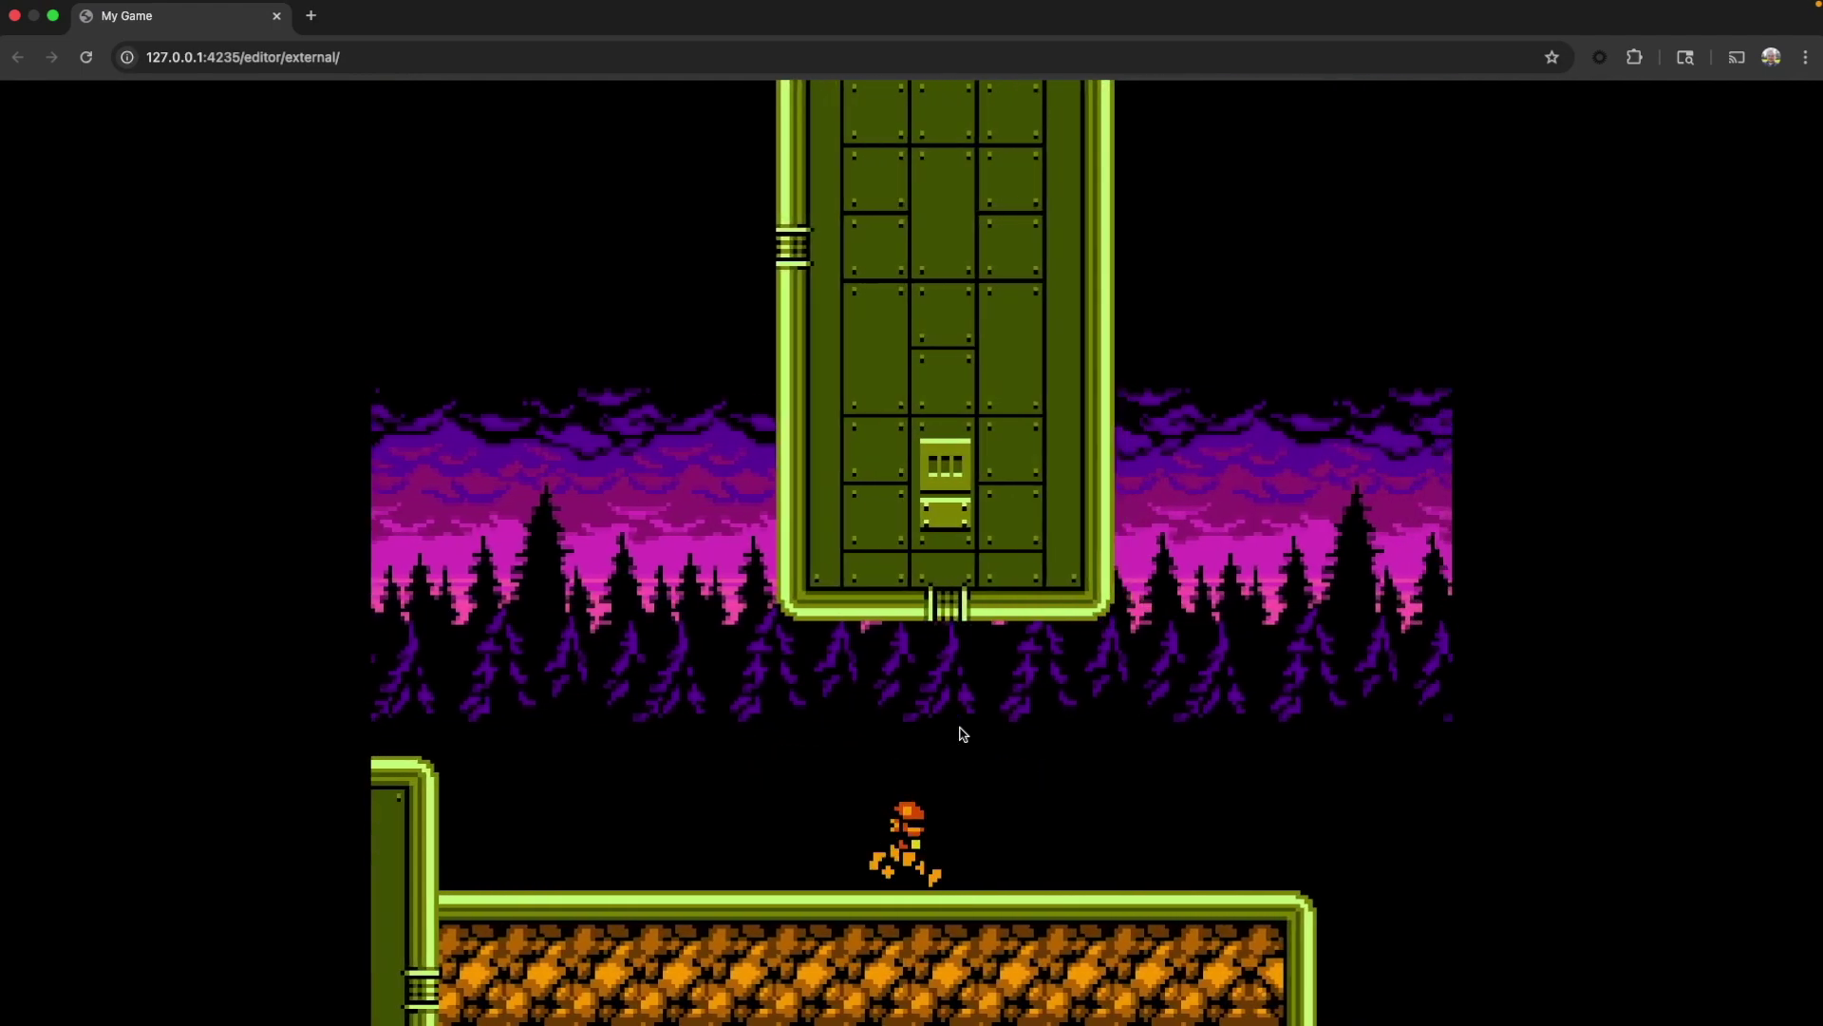
key(Right)
key(Up)
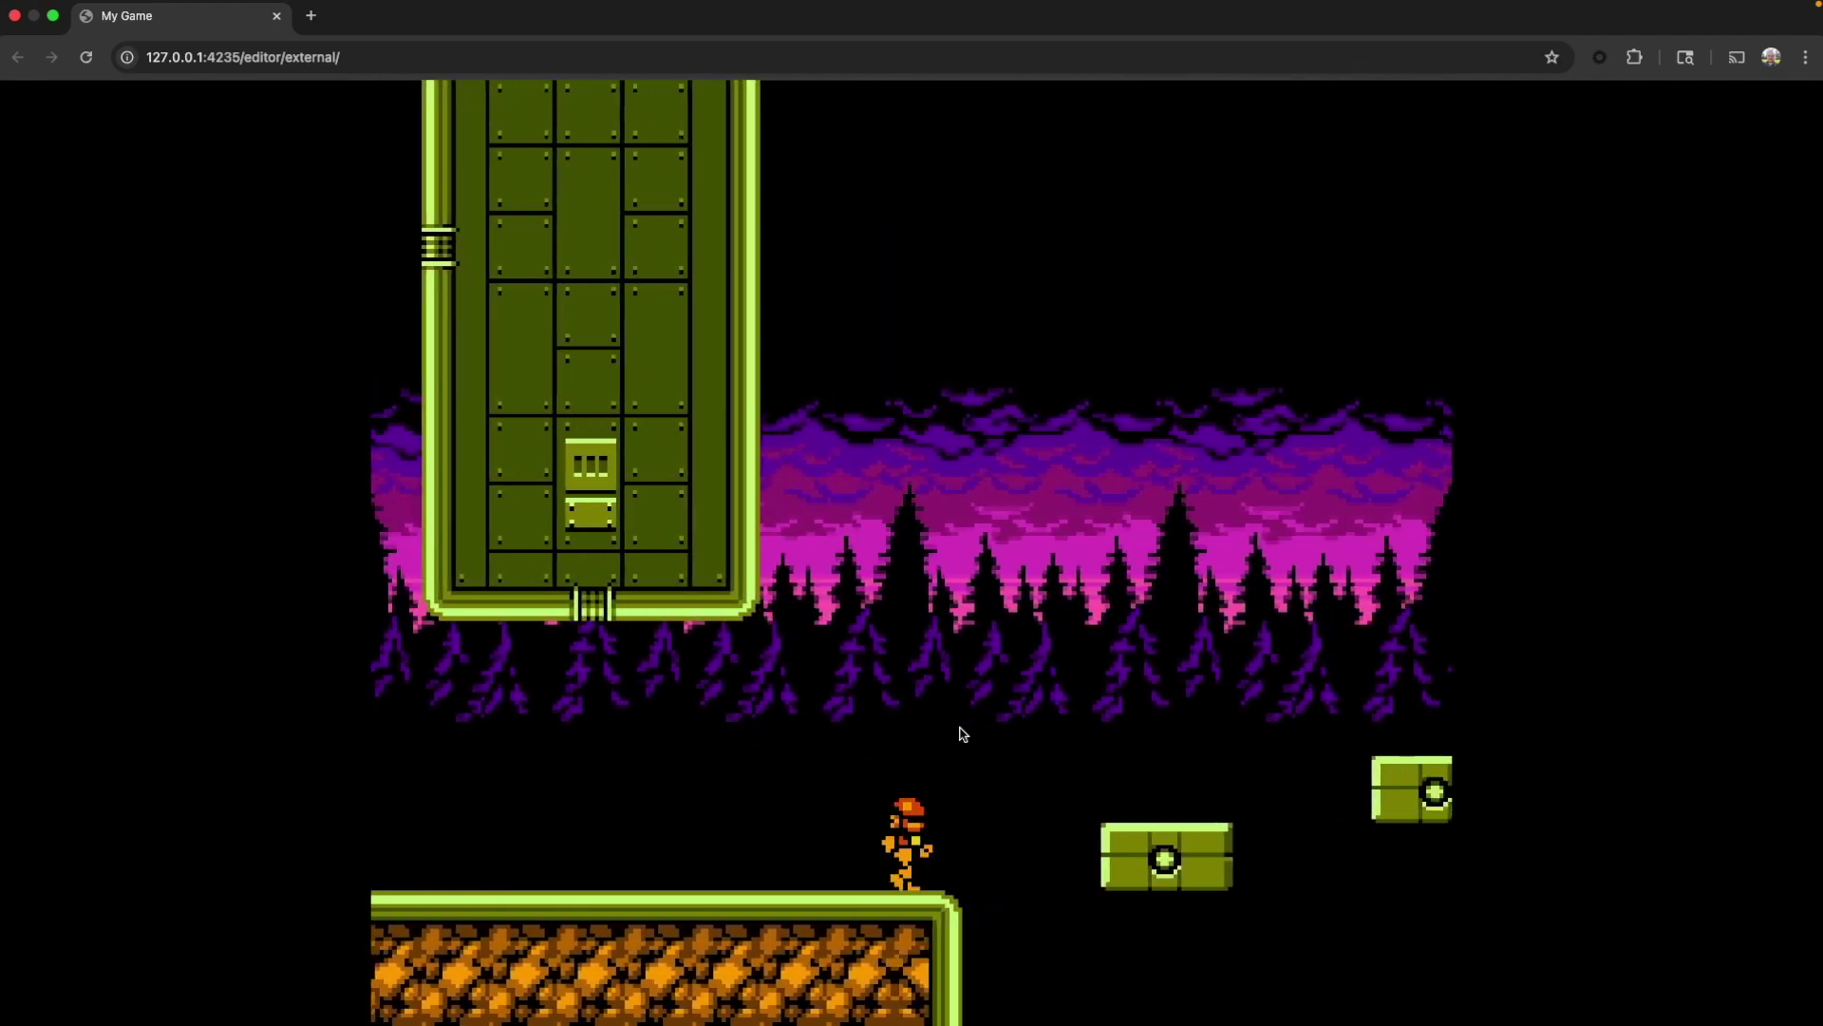
key(Up)
key(Right)
key(Up)
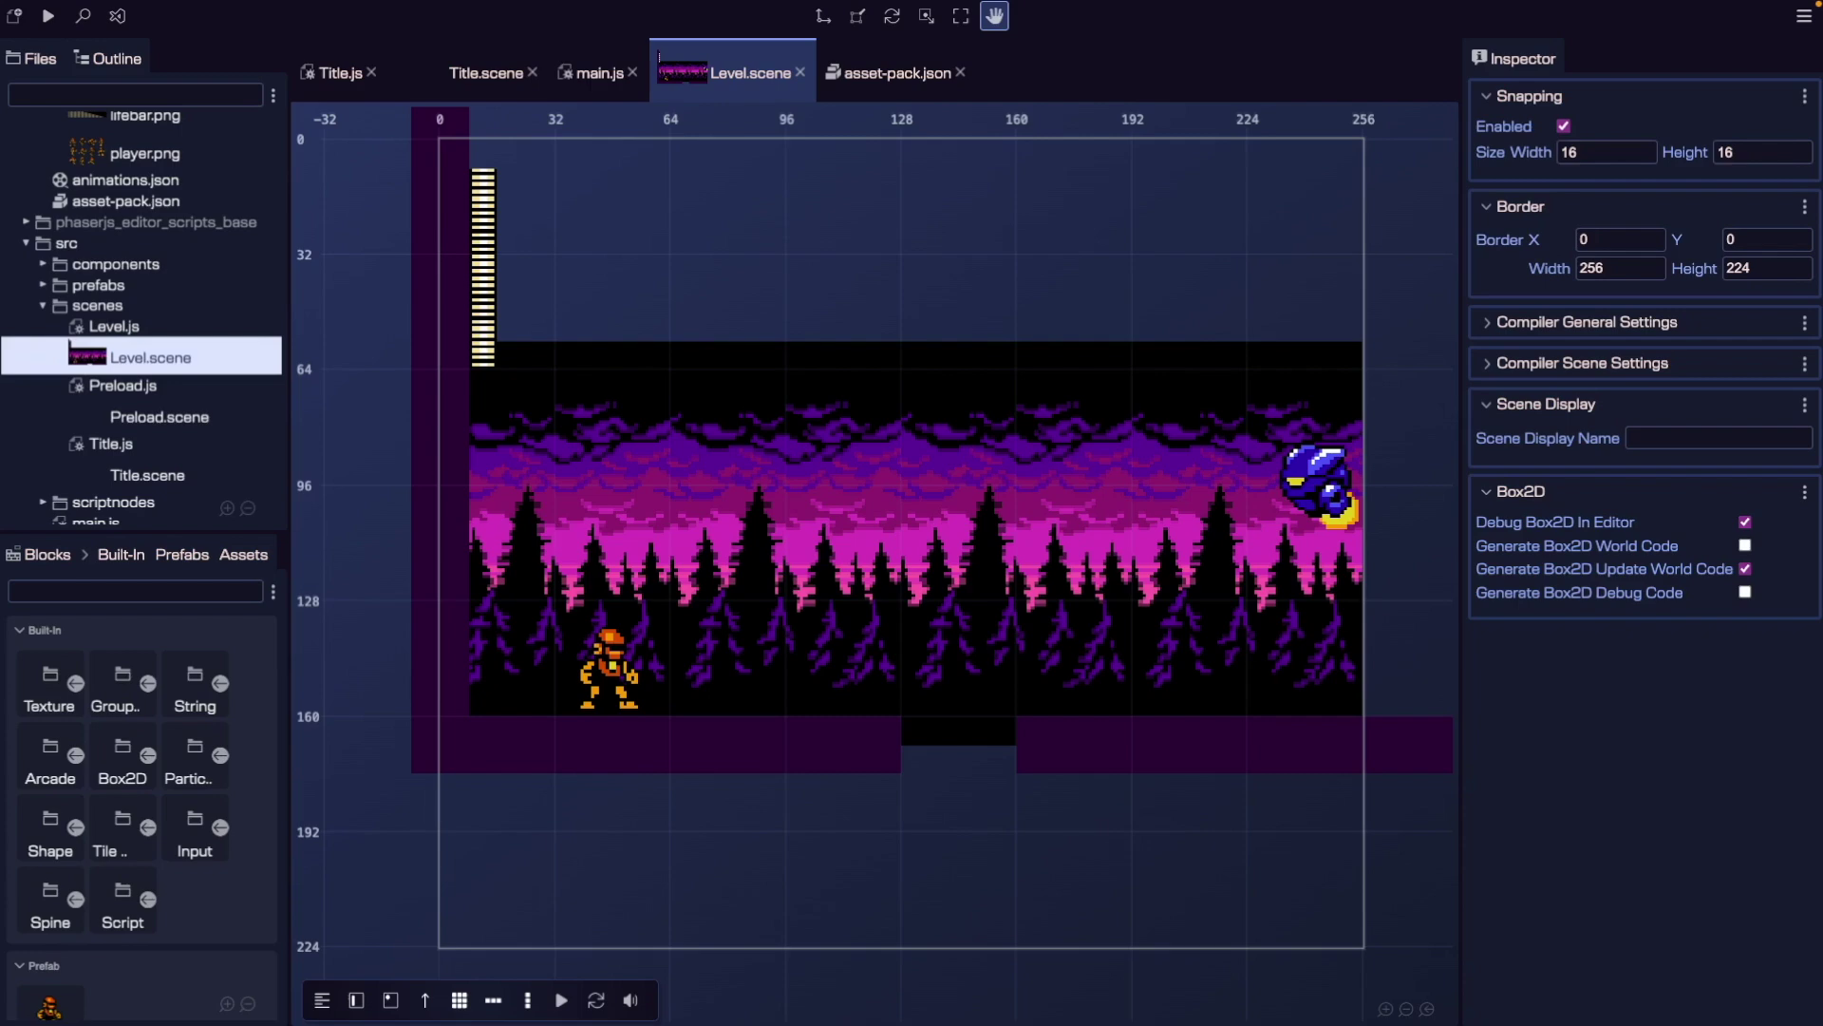
Open assets/spritesheets/levels/twilight_area/tileset.png from the Files panel.
scroll(143, 313, up, 3)
double_click(174, 319)
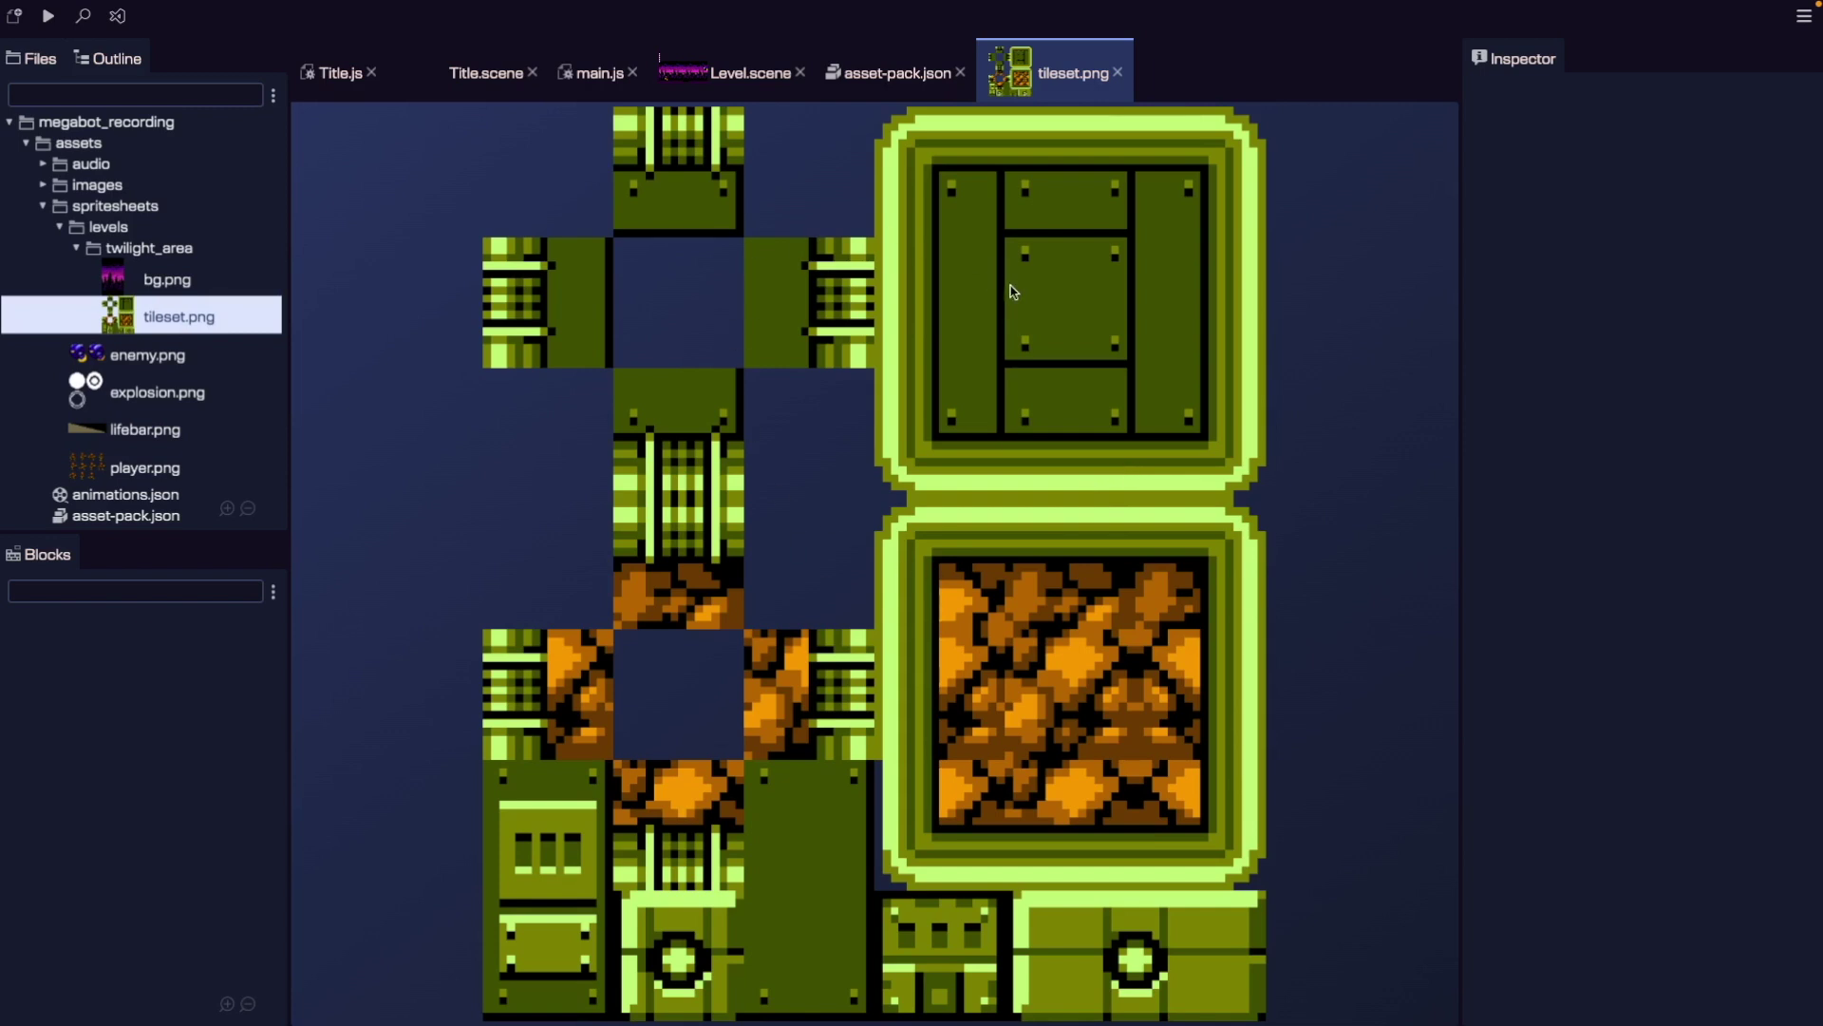
Import tileset.png as a spritesheet into /assets/asset-pack.json.
click(172, 317)
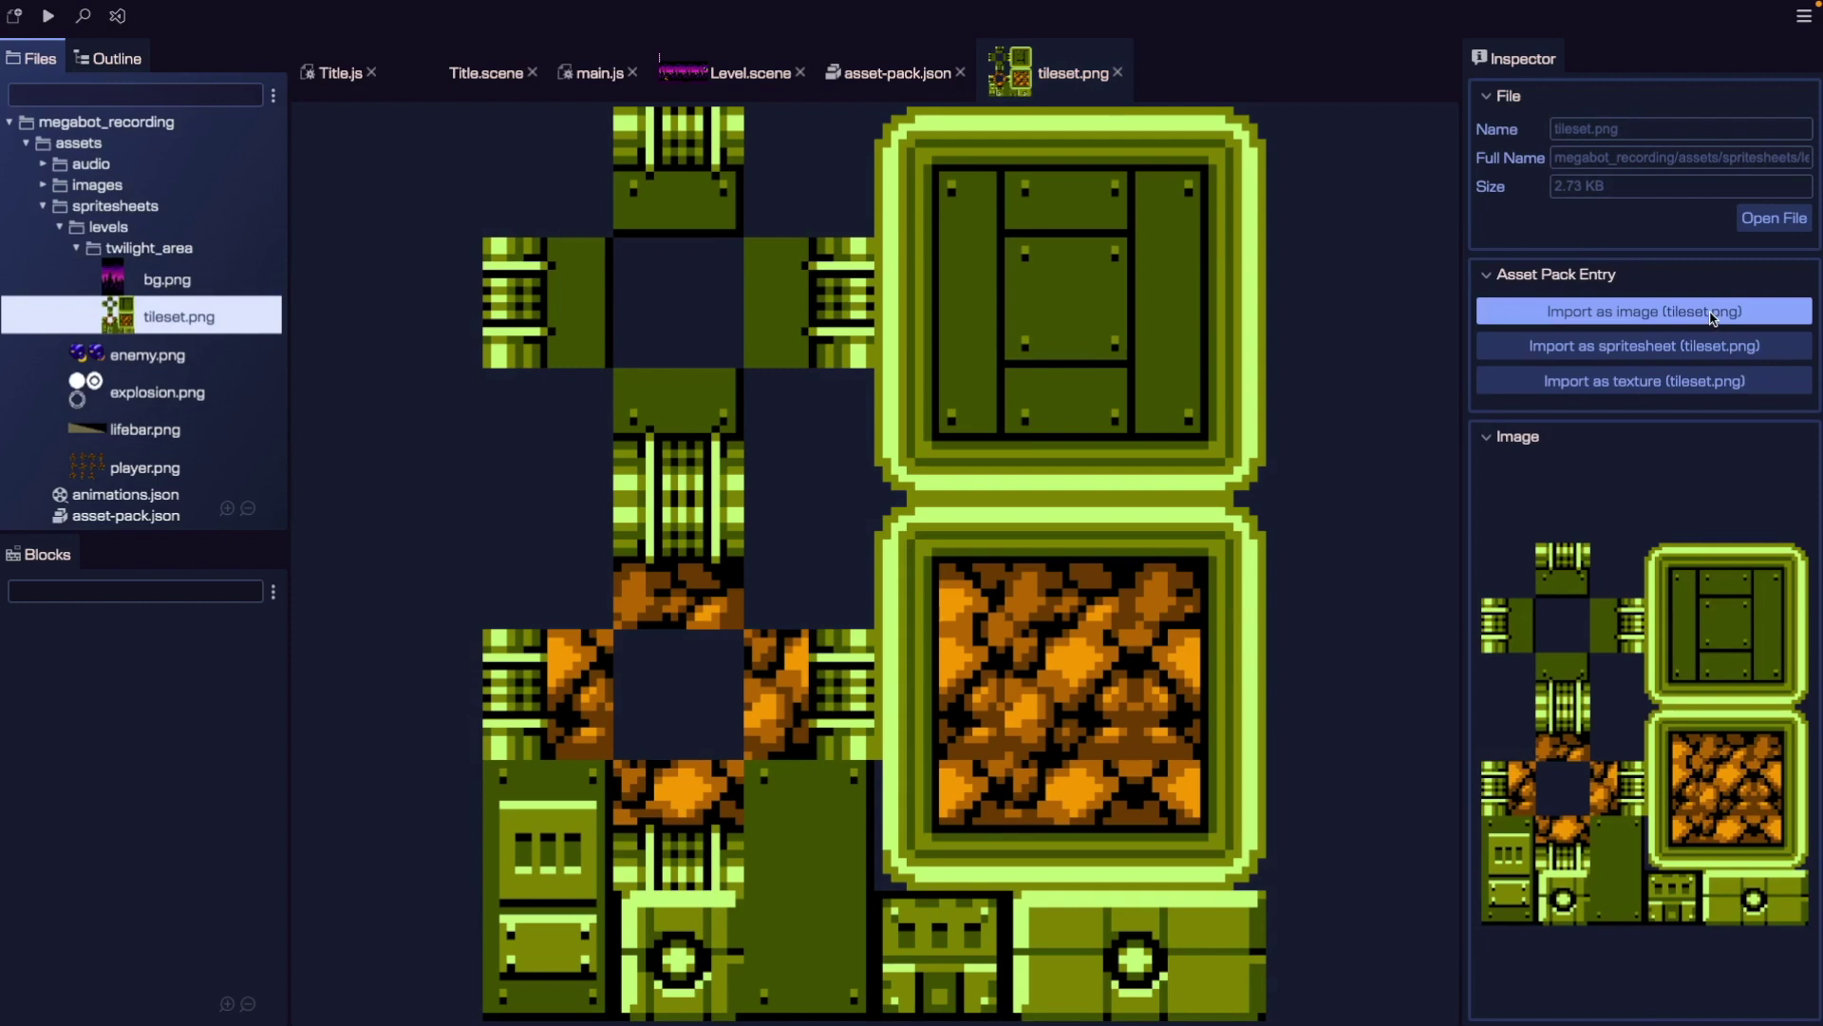
click(1673, 353)
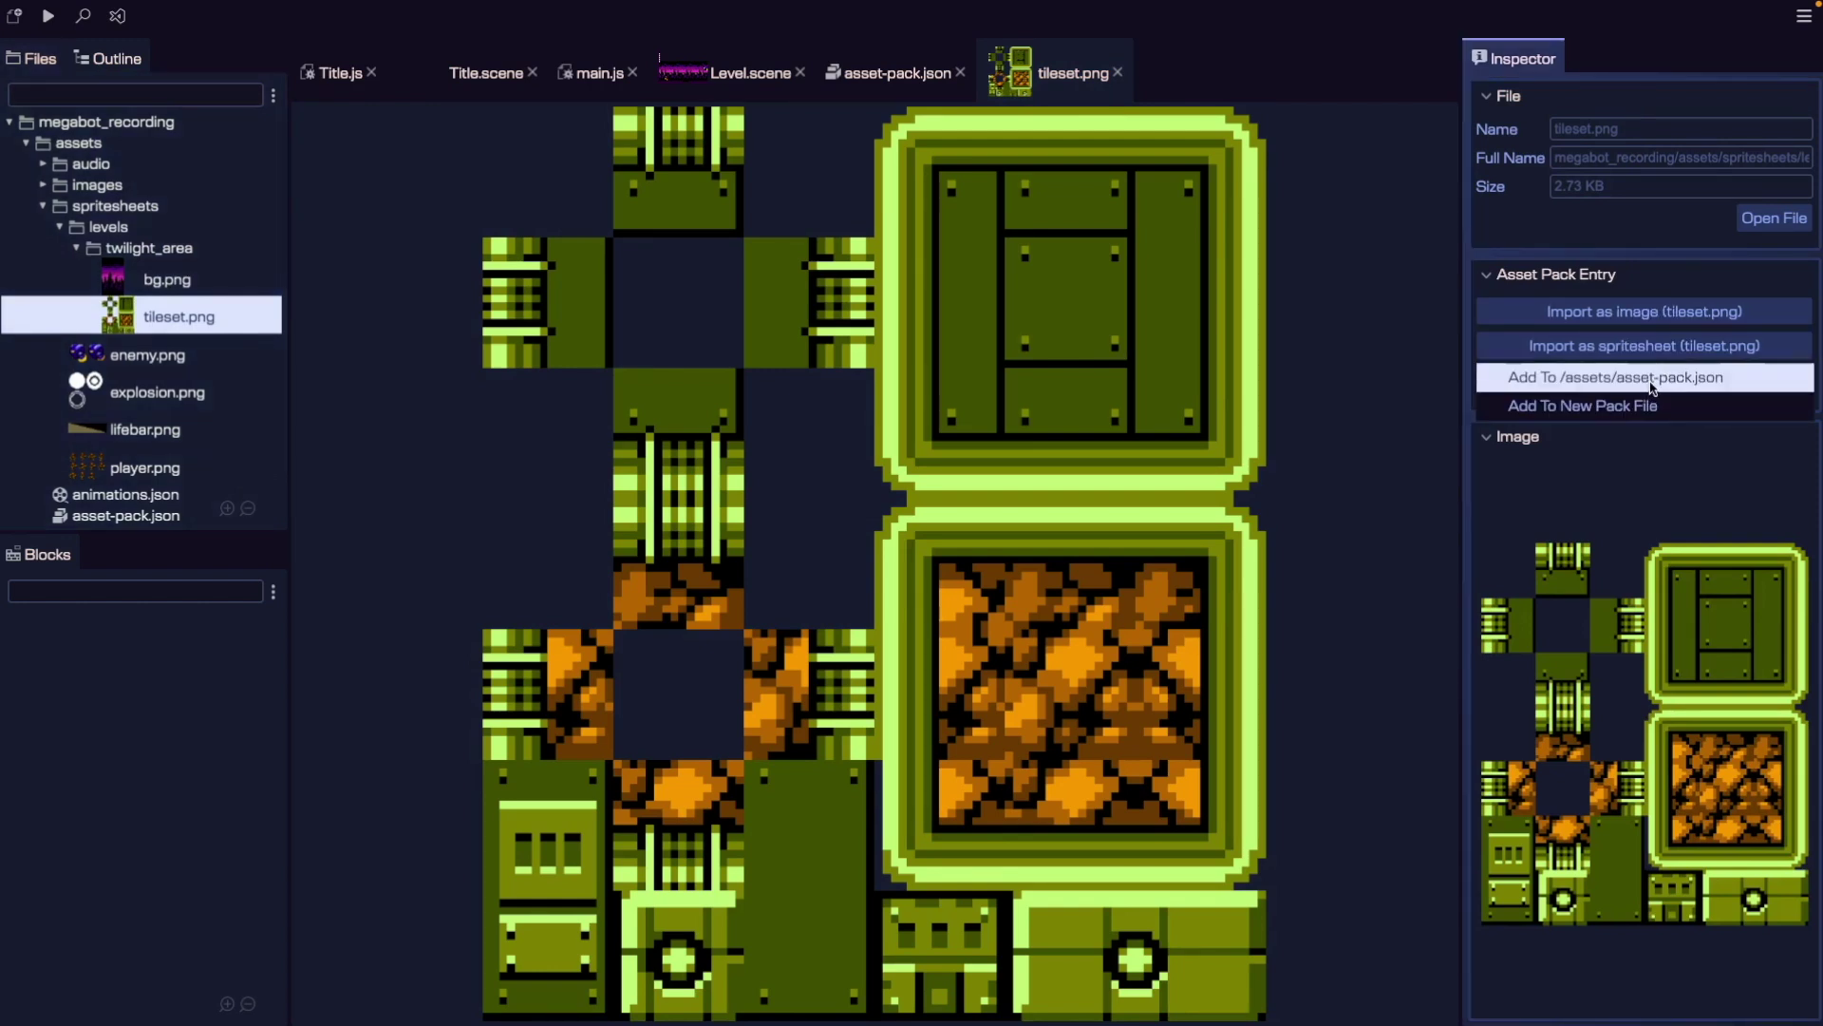
click(1653, 387)
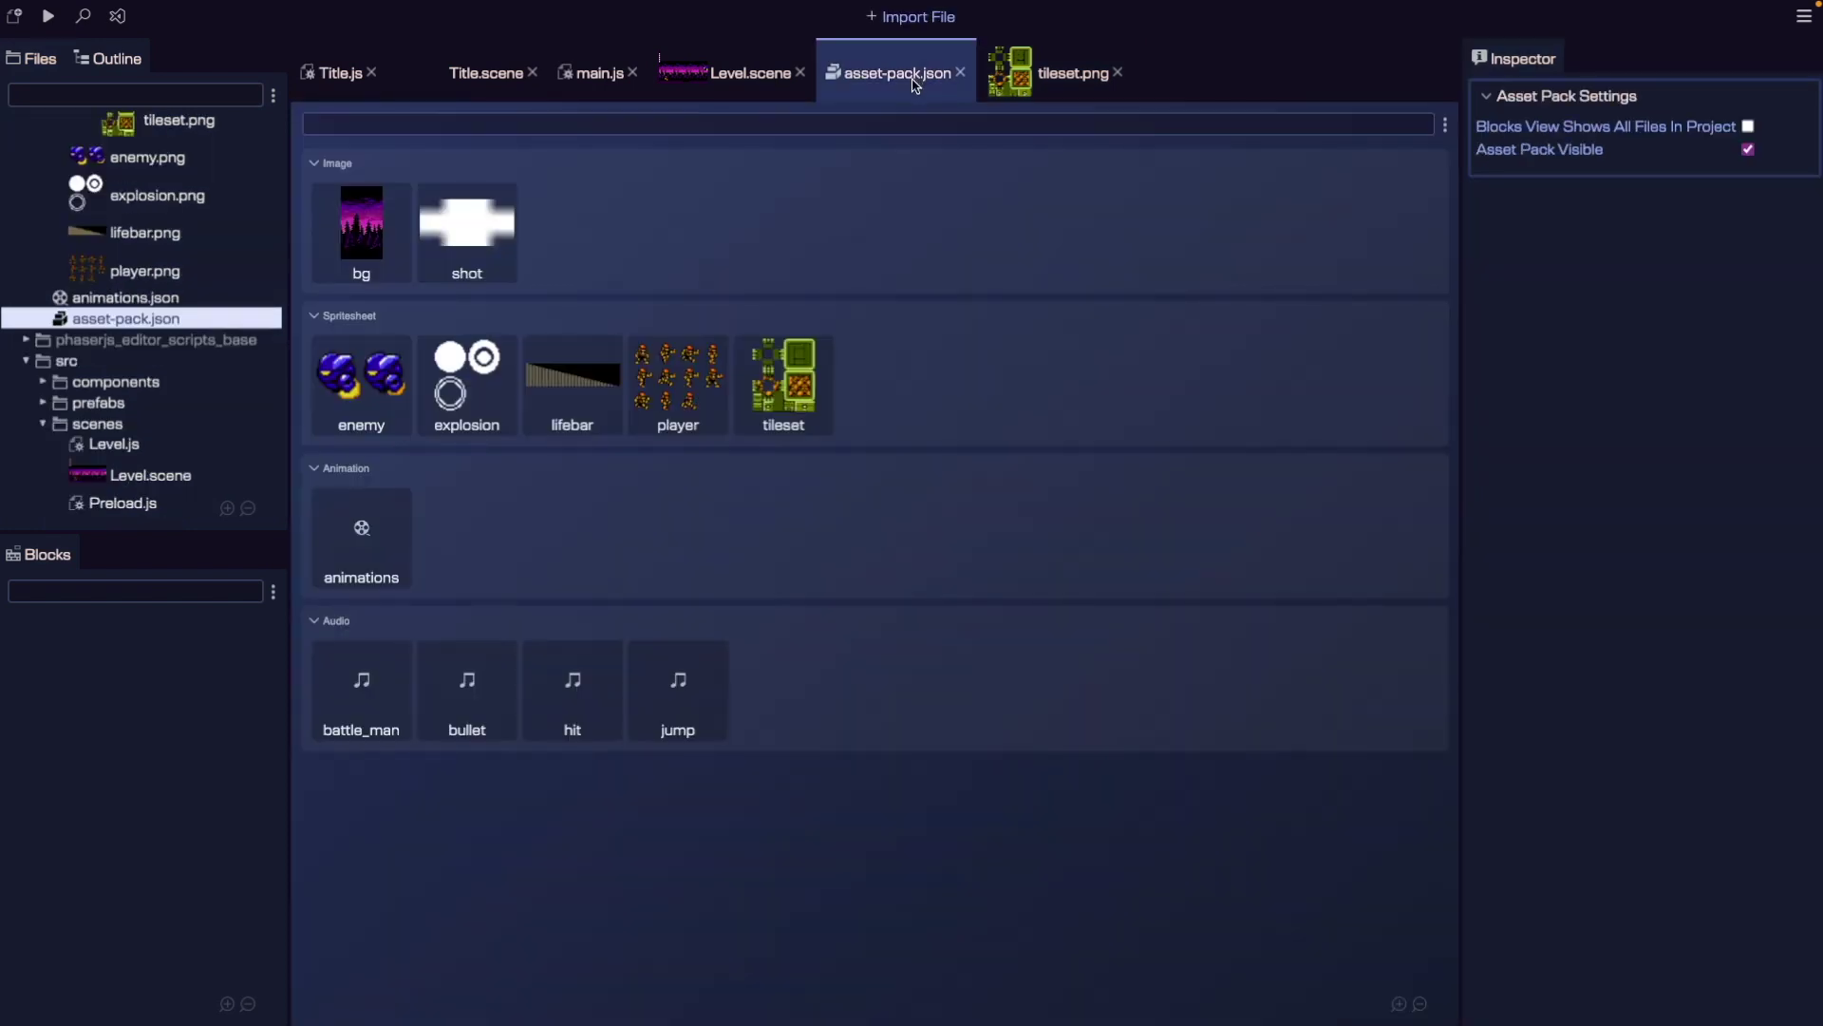
Set the tileset spritesheet's Frame Width and Frame Height to 16 pixels.
click(810, 403)
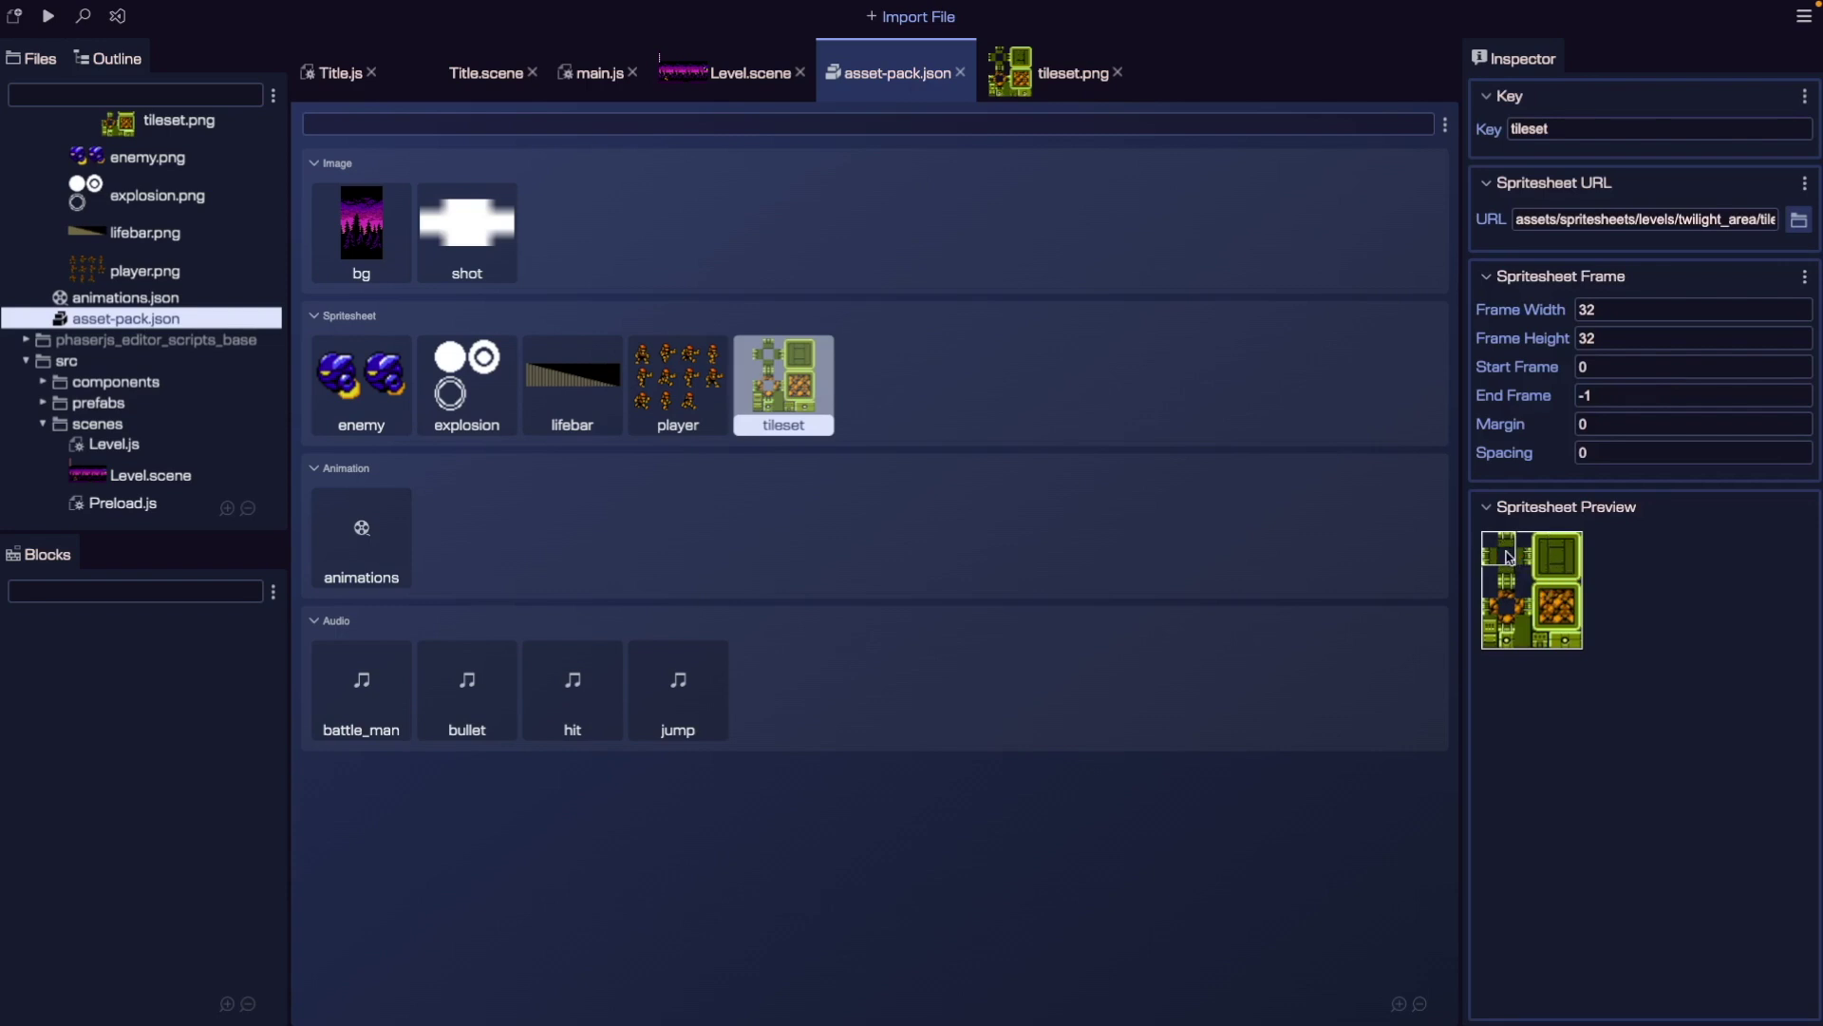
double_click(1628, 308)
text(16)
key(Tab)
text(16)
key(Tab)
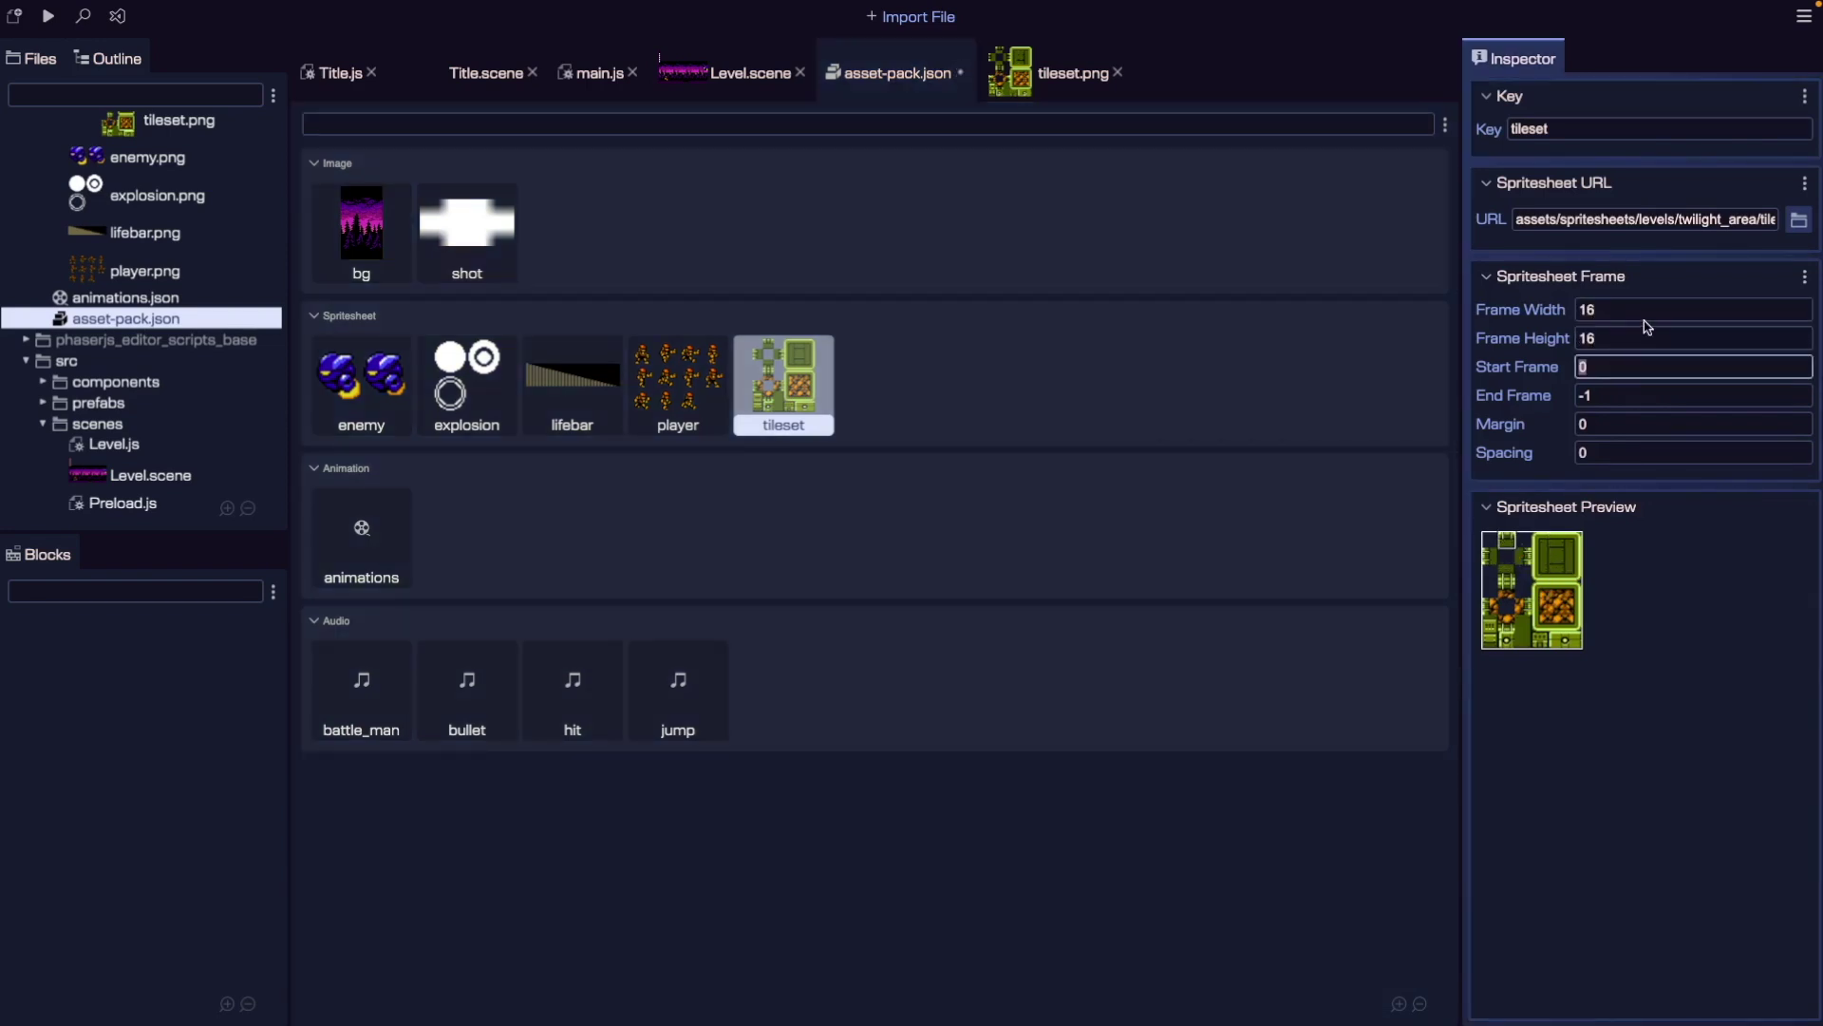
click(1650, 636)
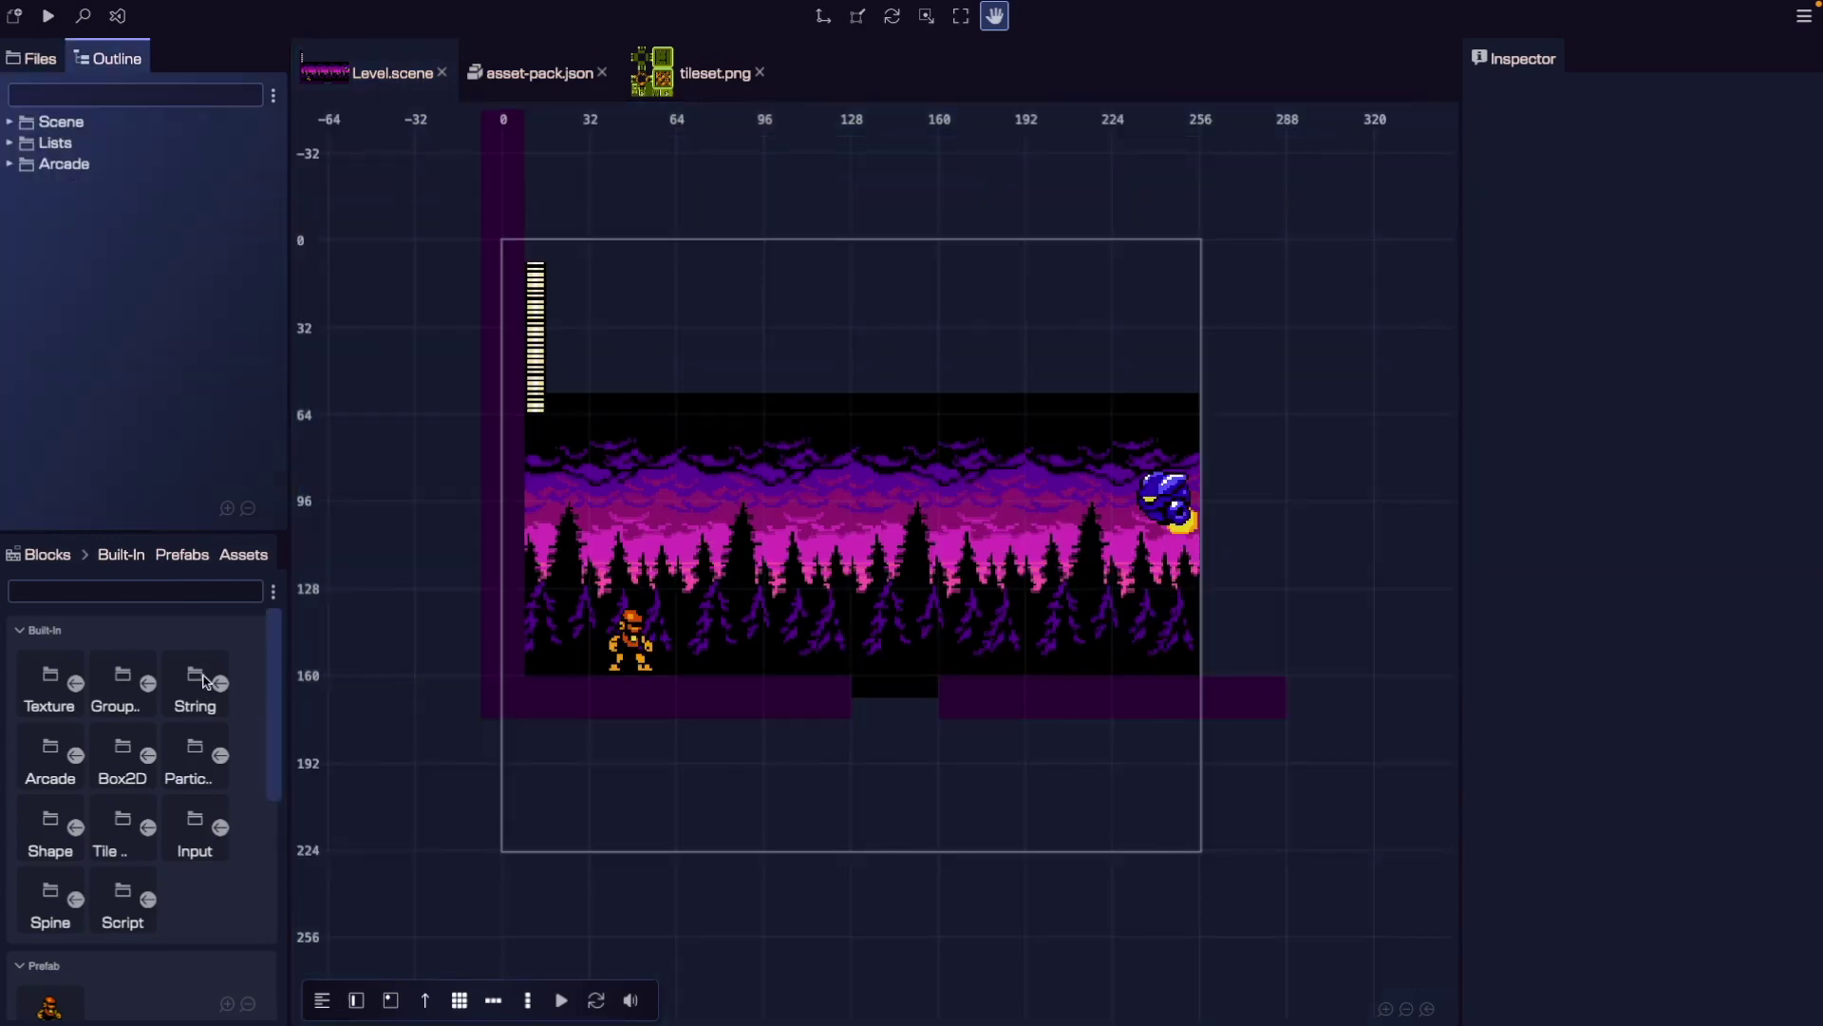
Drop a new Tilemap block into the Level scene.
scroll(203, 682, down, 2)
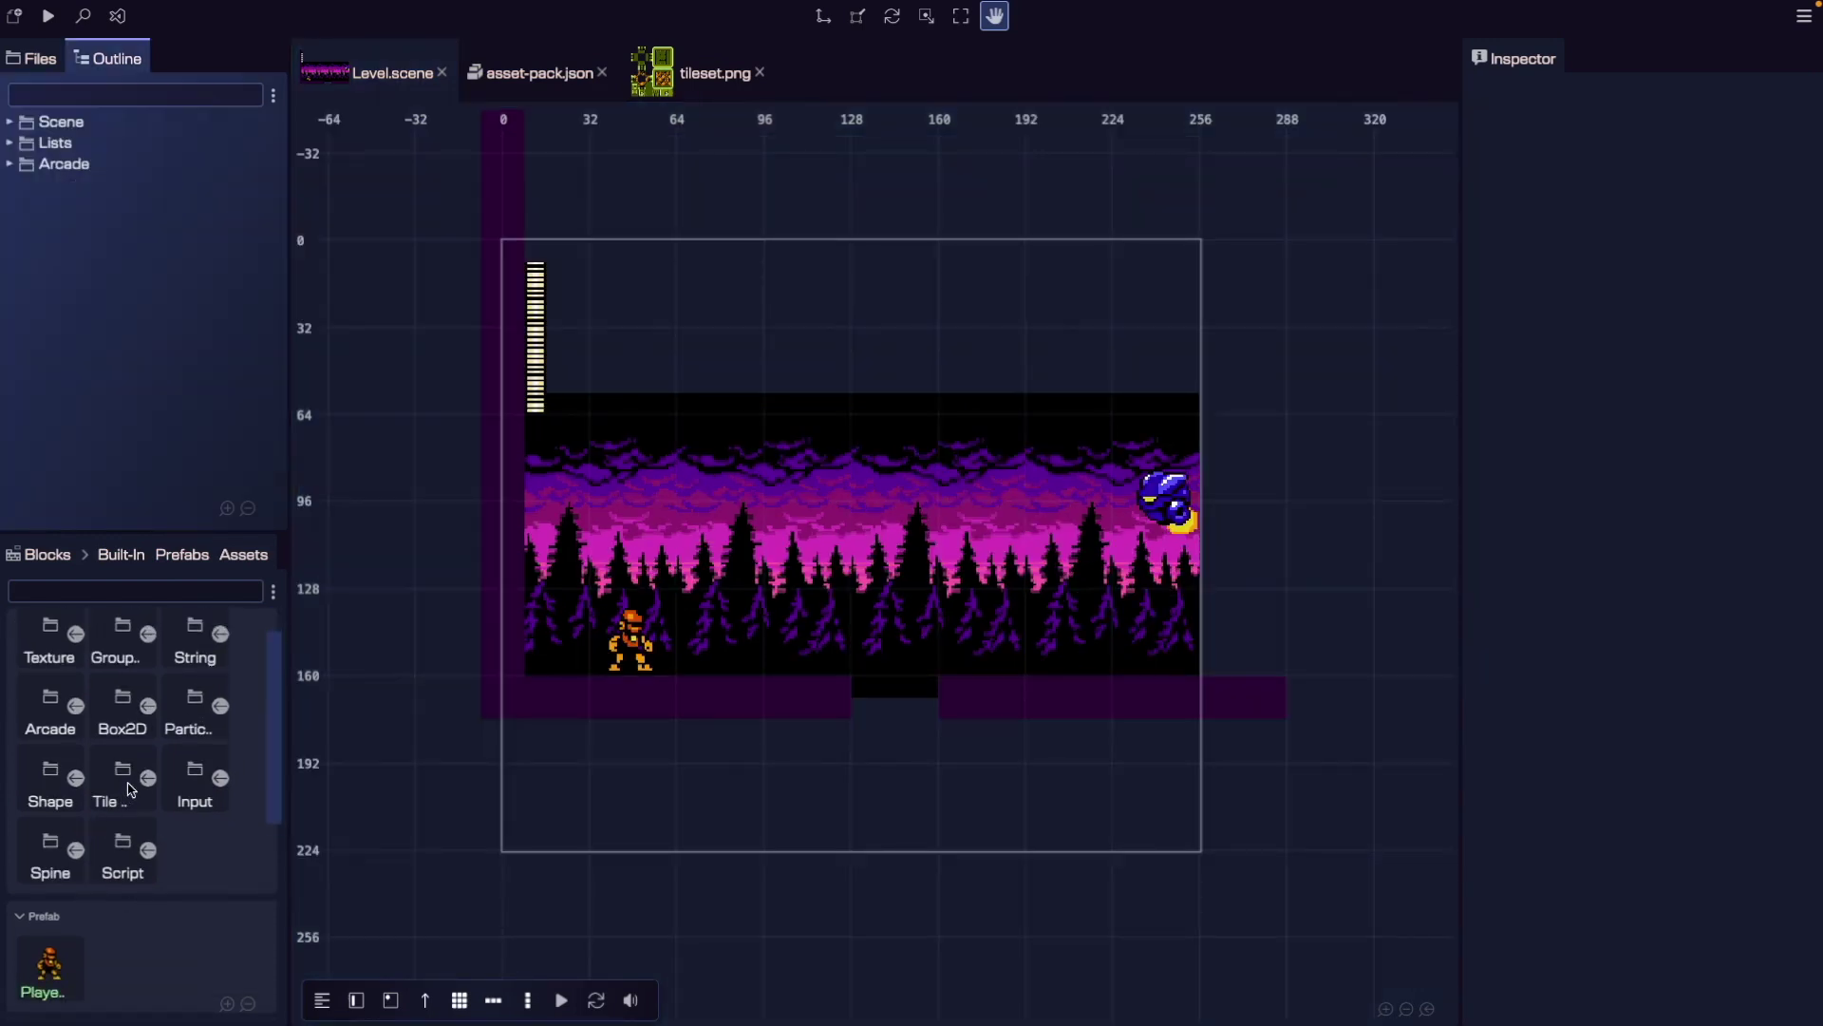
click(150, 777)
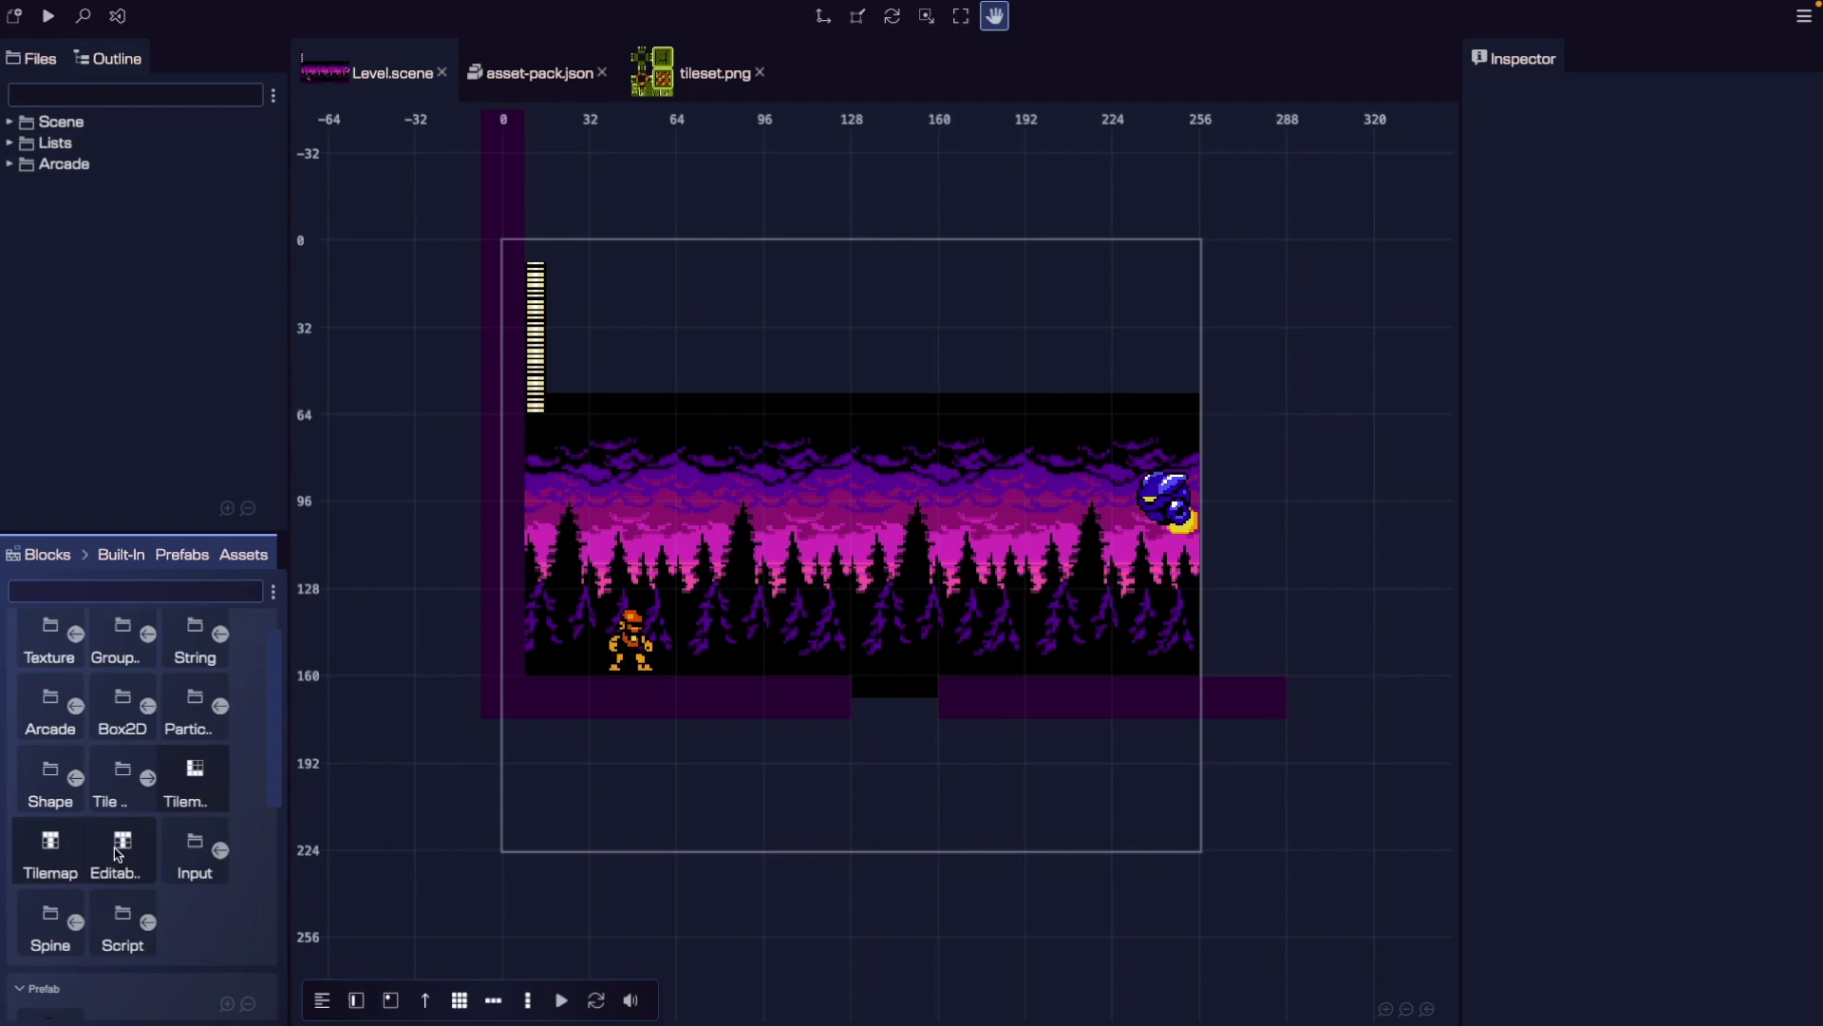
drag(185, 802, 869, 506)
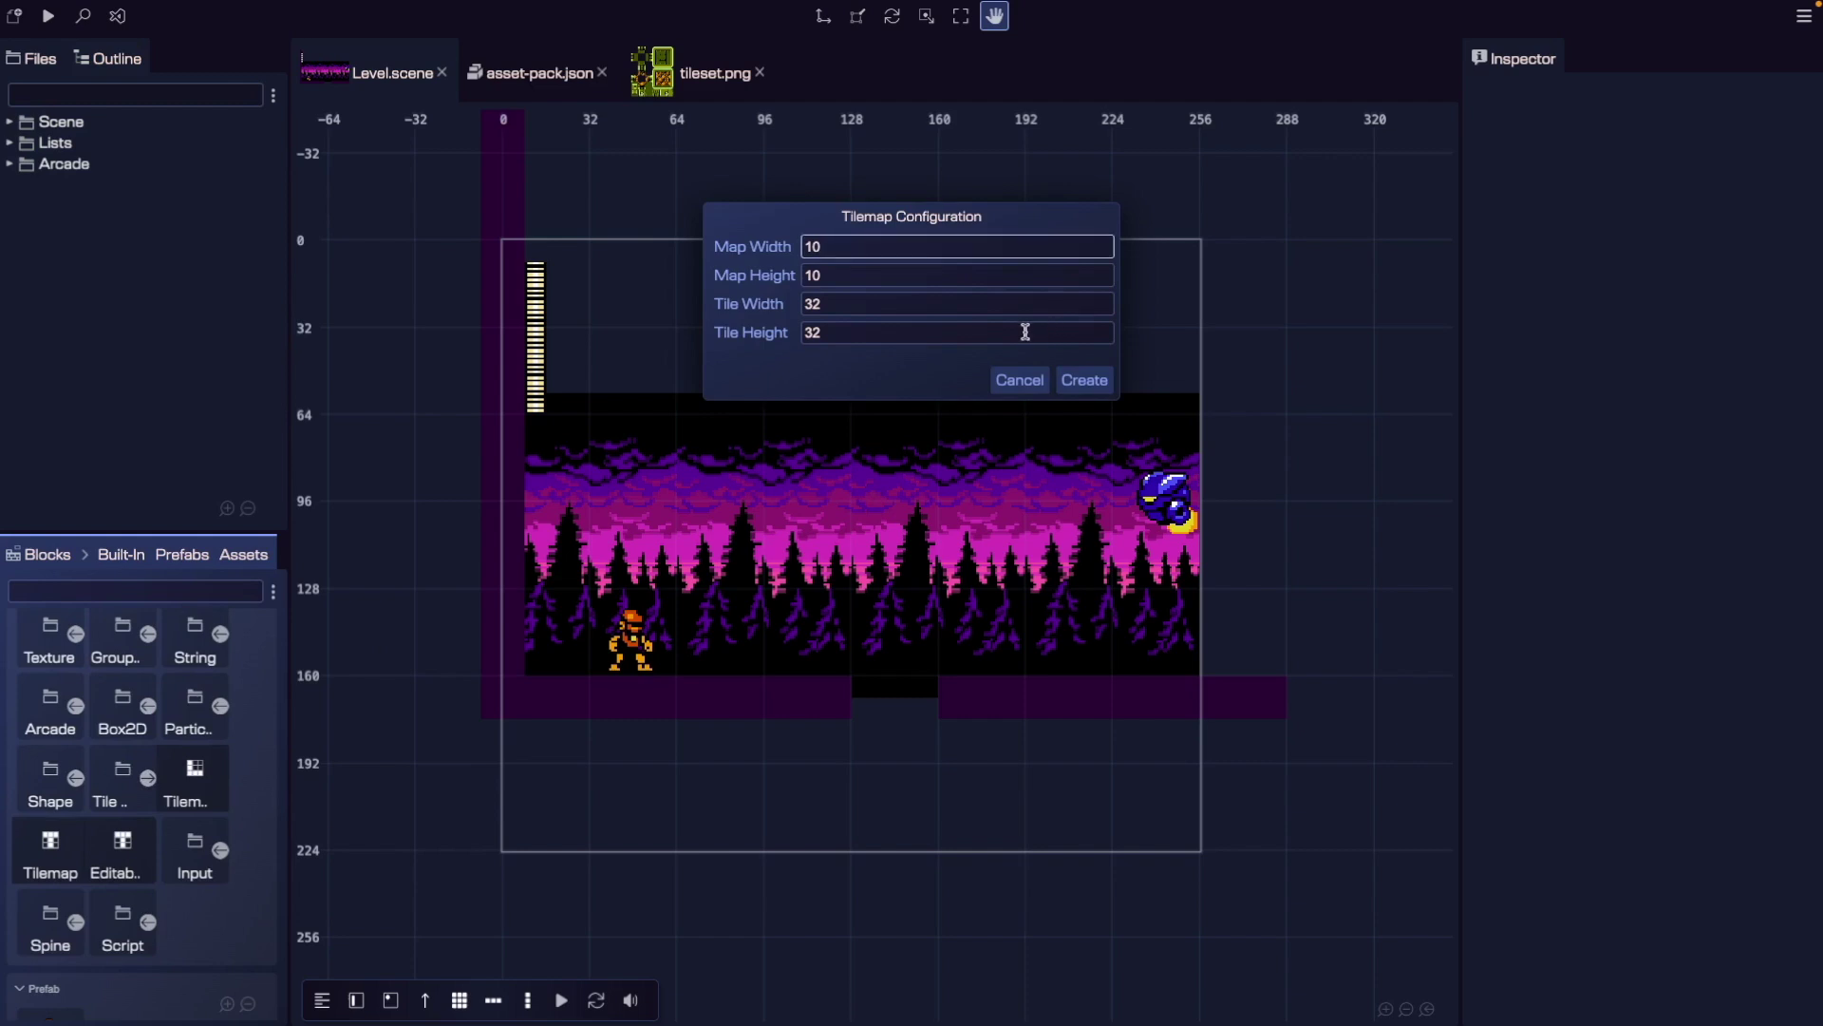
Create the tilemap with 16×16 tiles and a 16×14 map size.
click(837, 305)
double_click(836, 305)
text(16)
key(Tab)
text(16)
key(Tab)
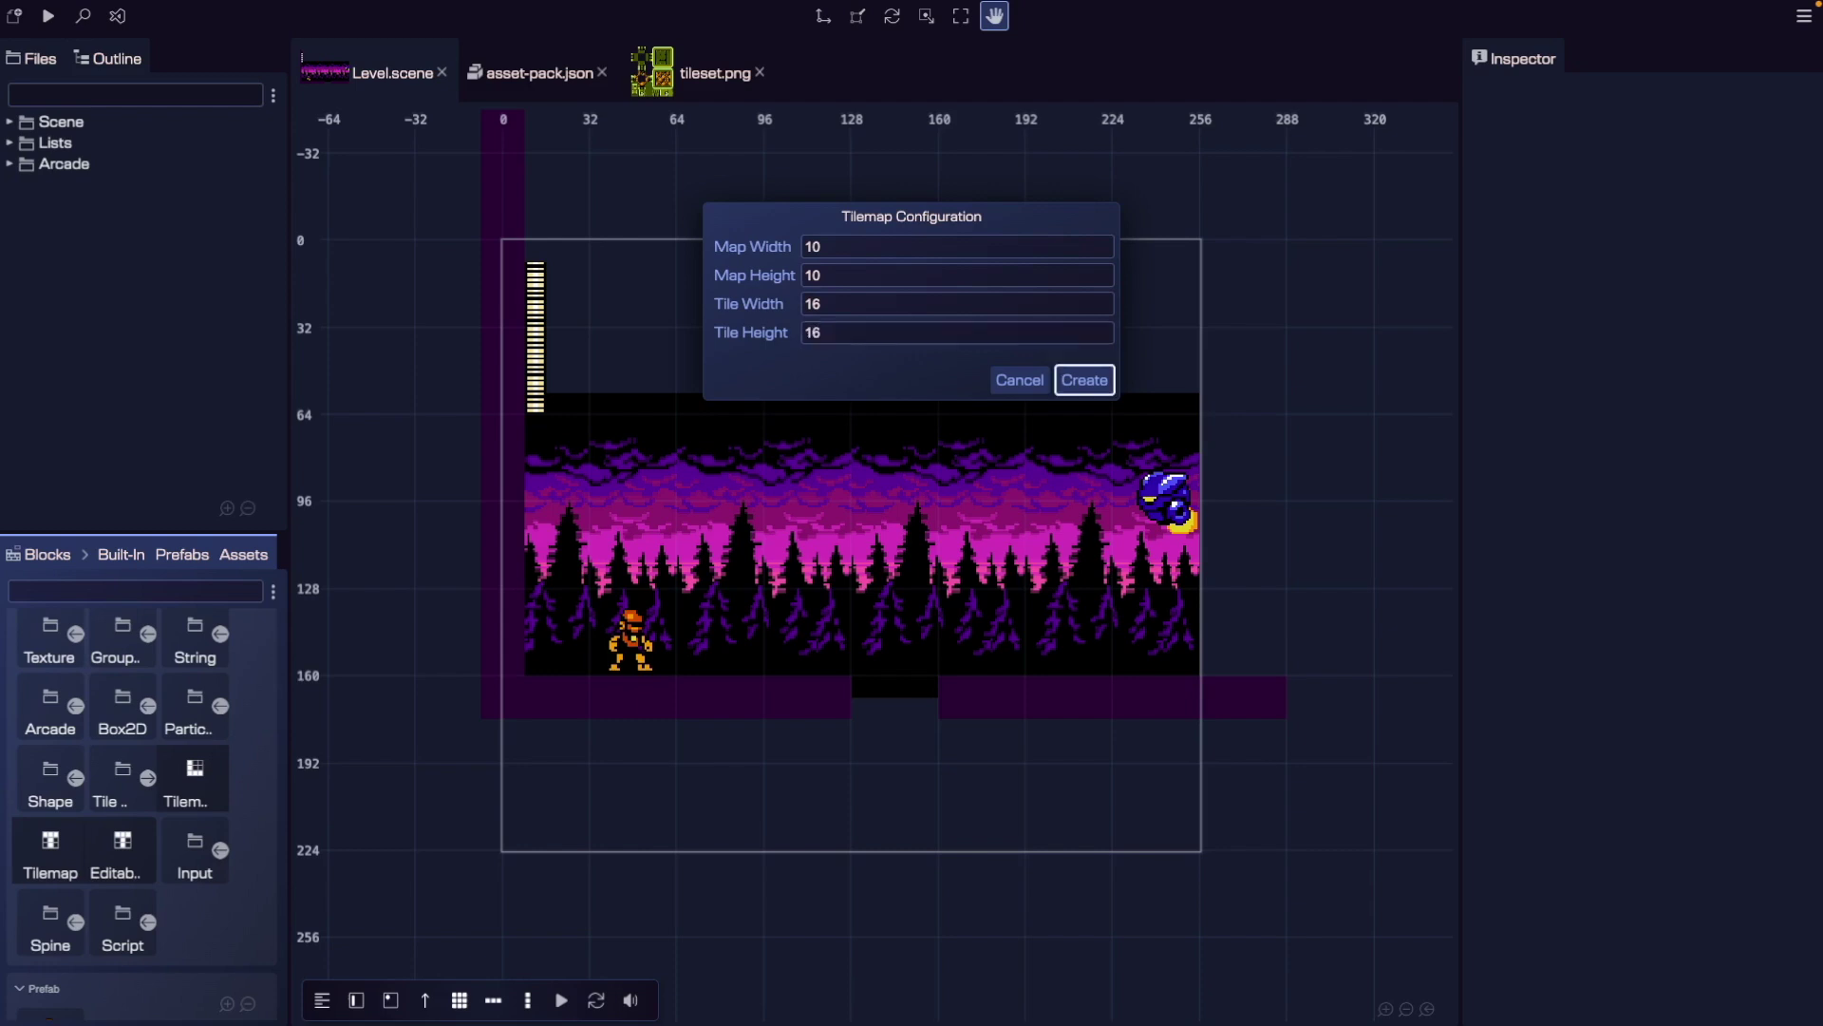
click(870, 248)
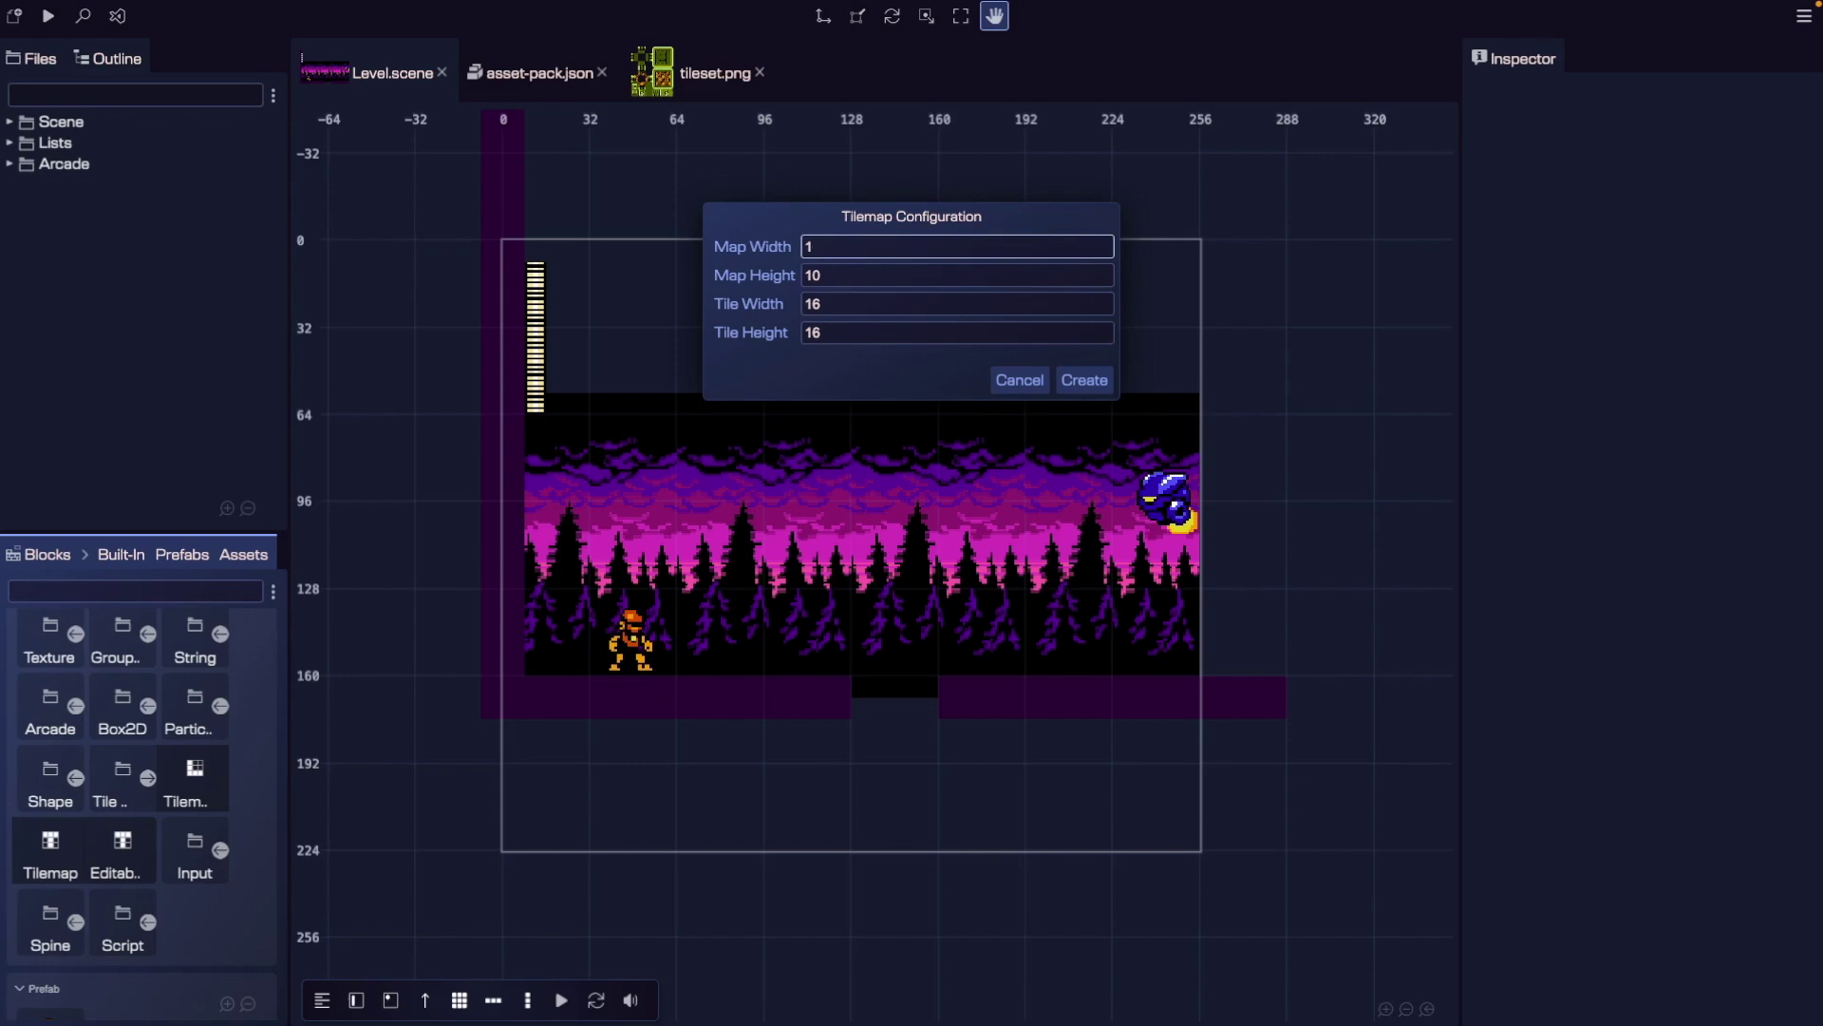
key(Tab)
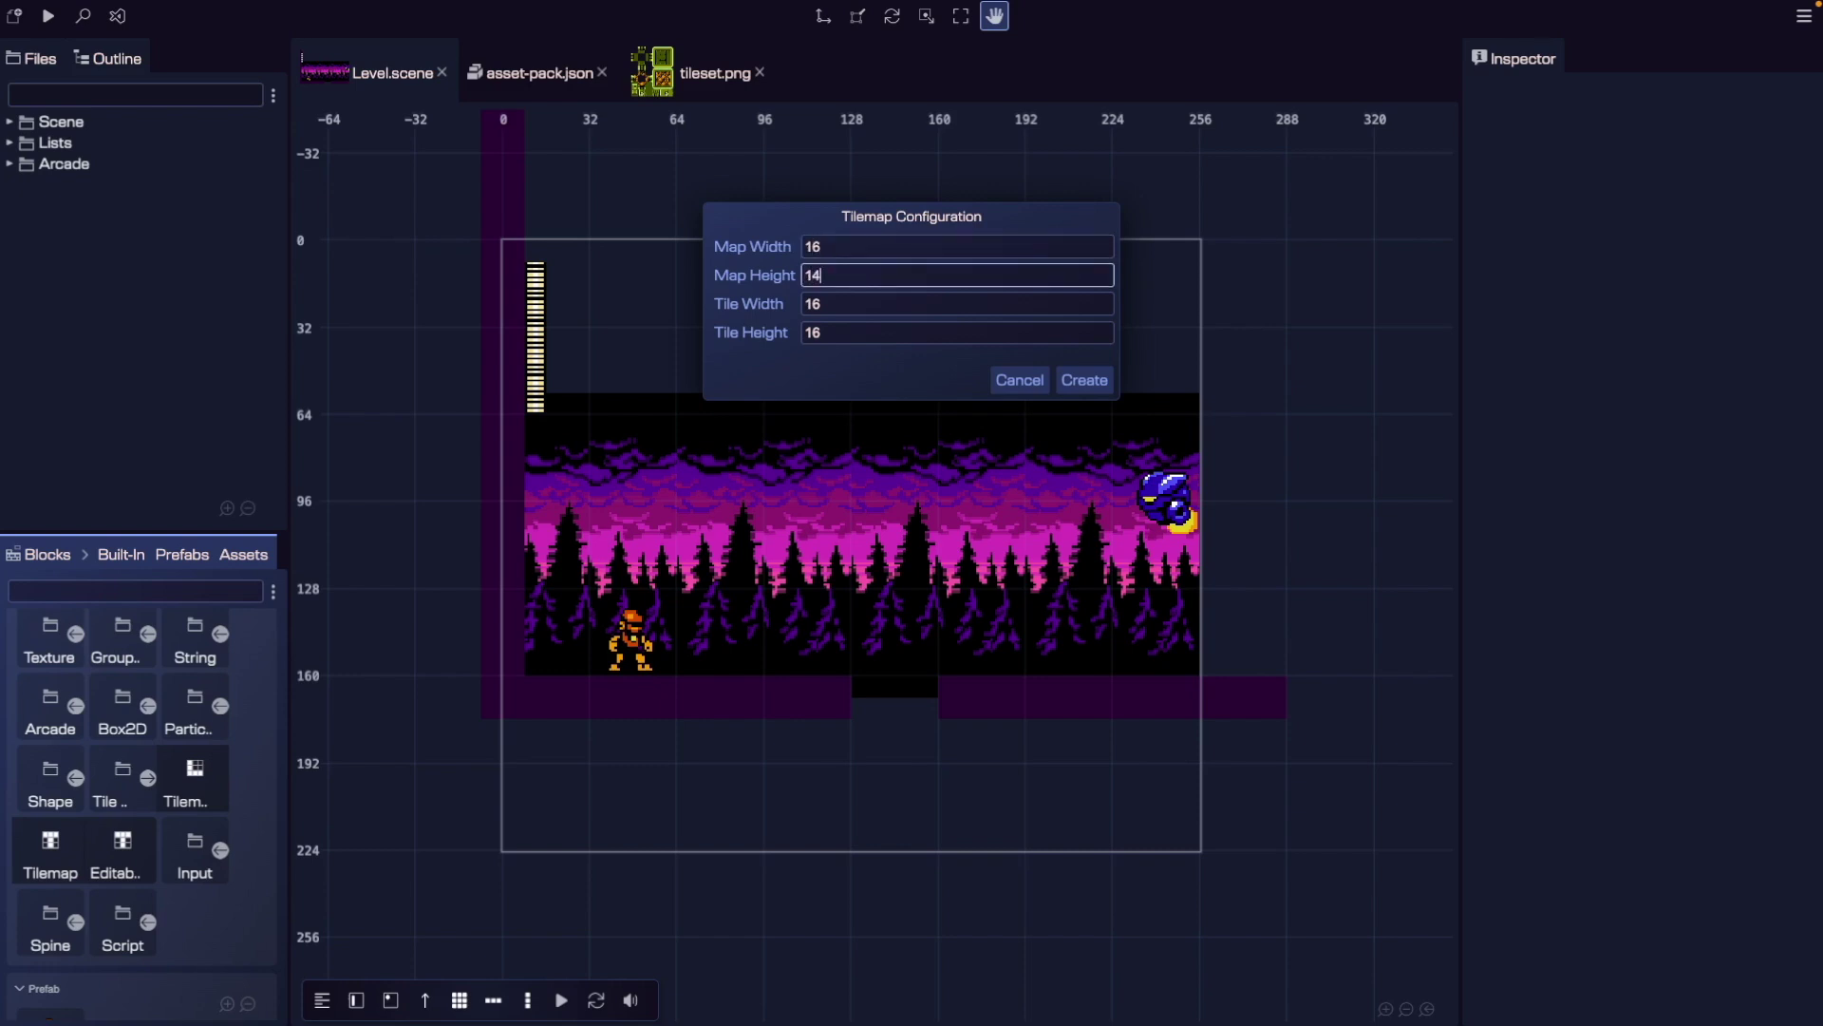
click(1071, 381)
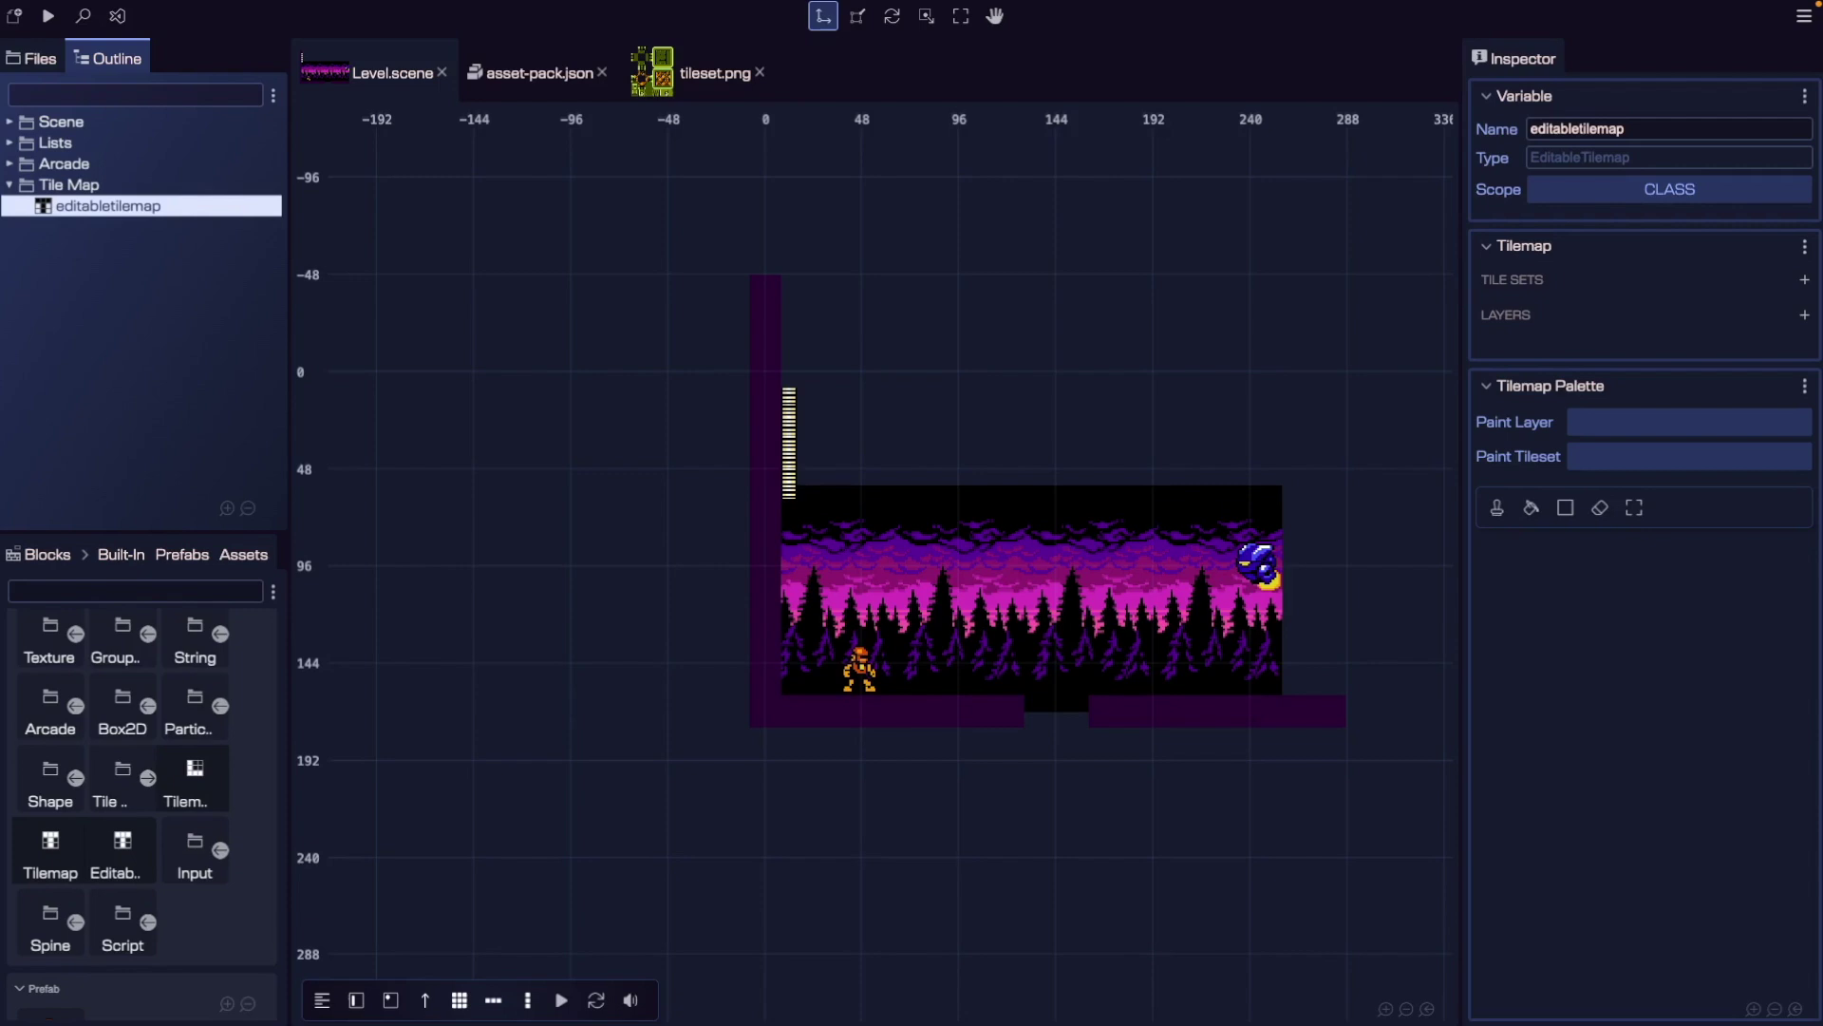
Add the tileset image as the editable tilemap's tile set.
click(1801, 281)
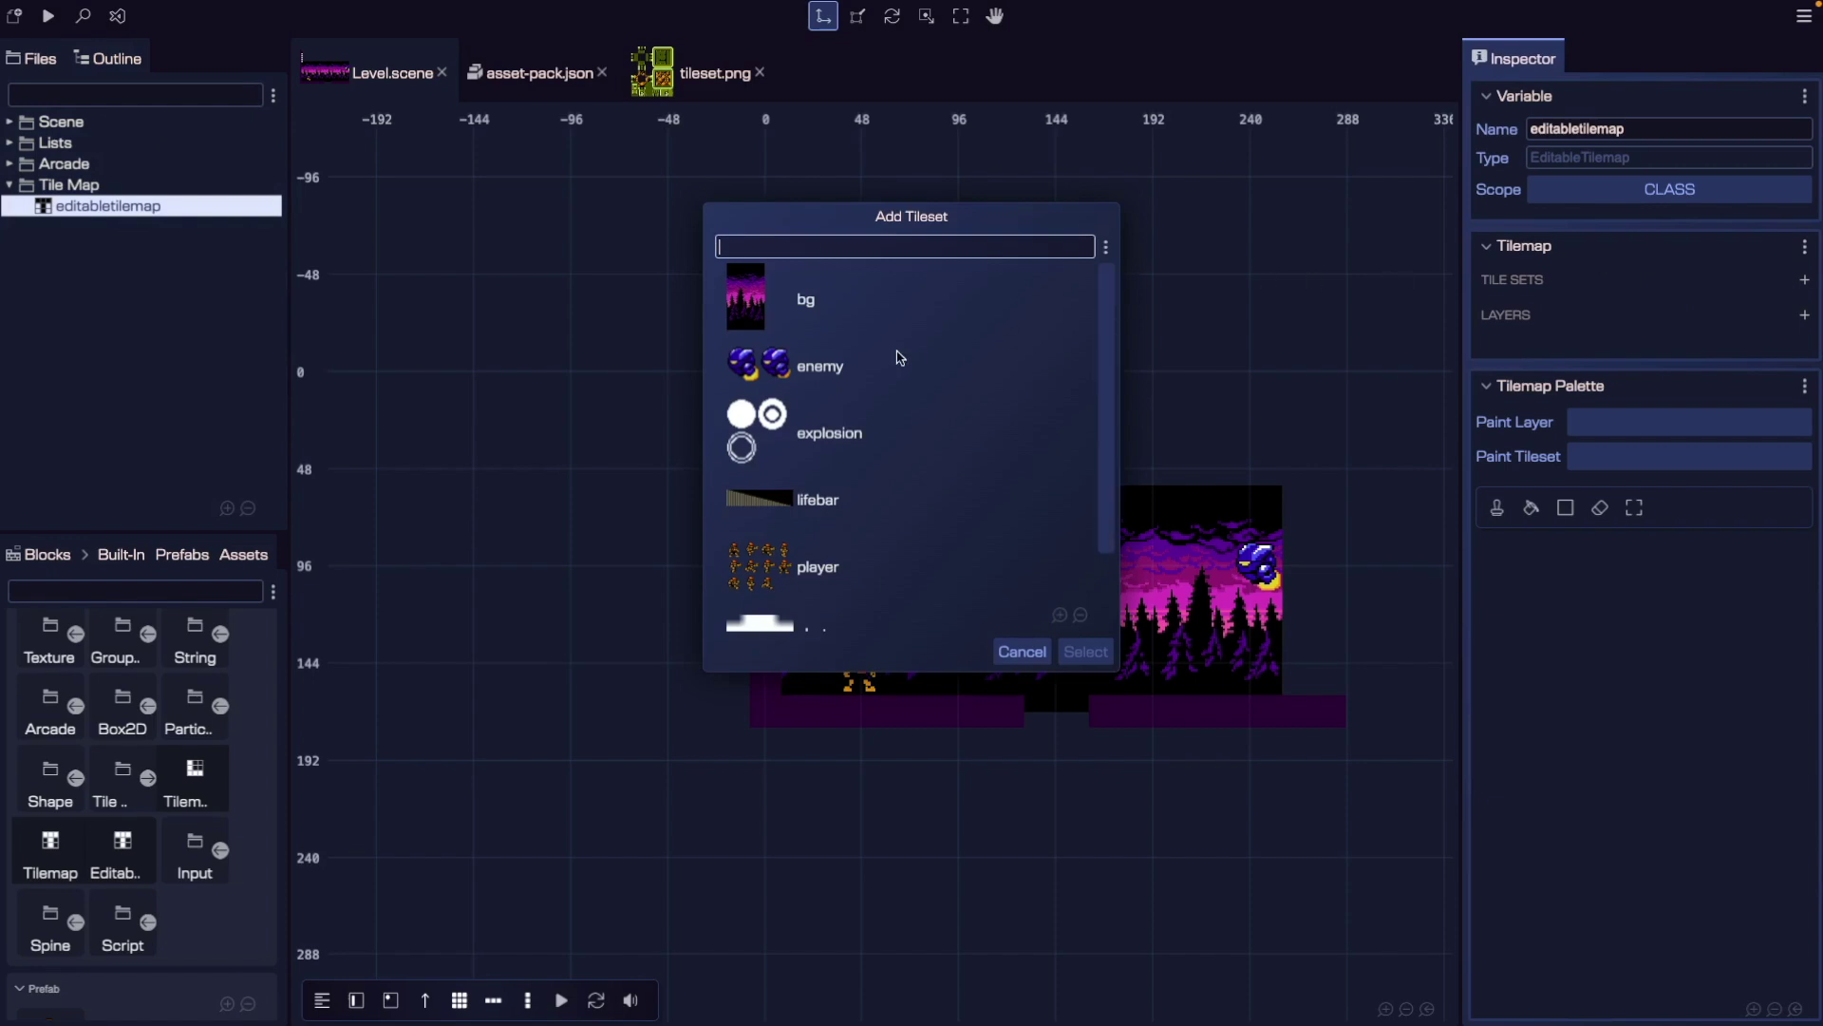
scroll(902, 397, down, 2)
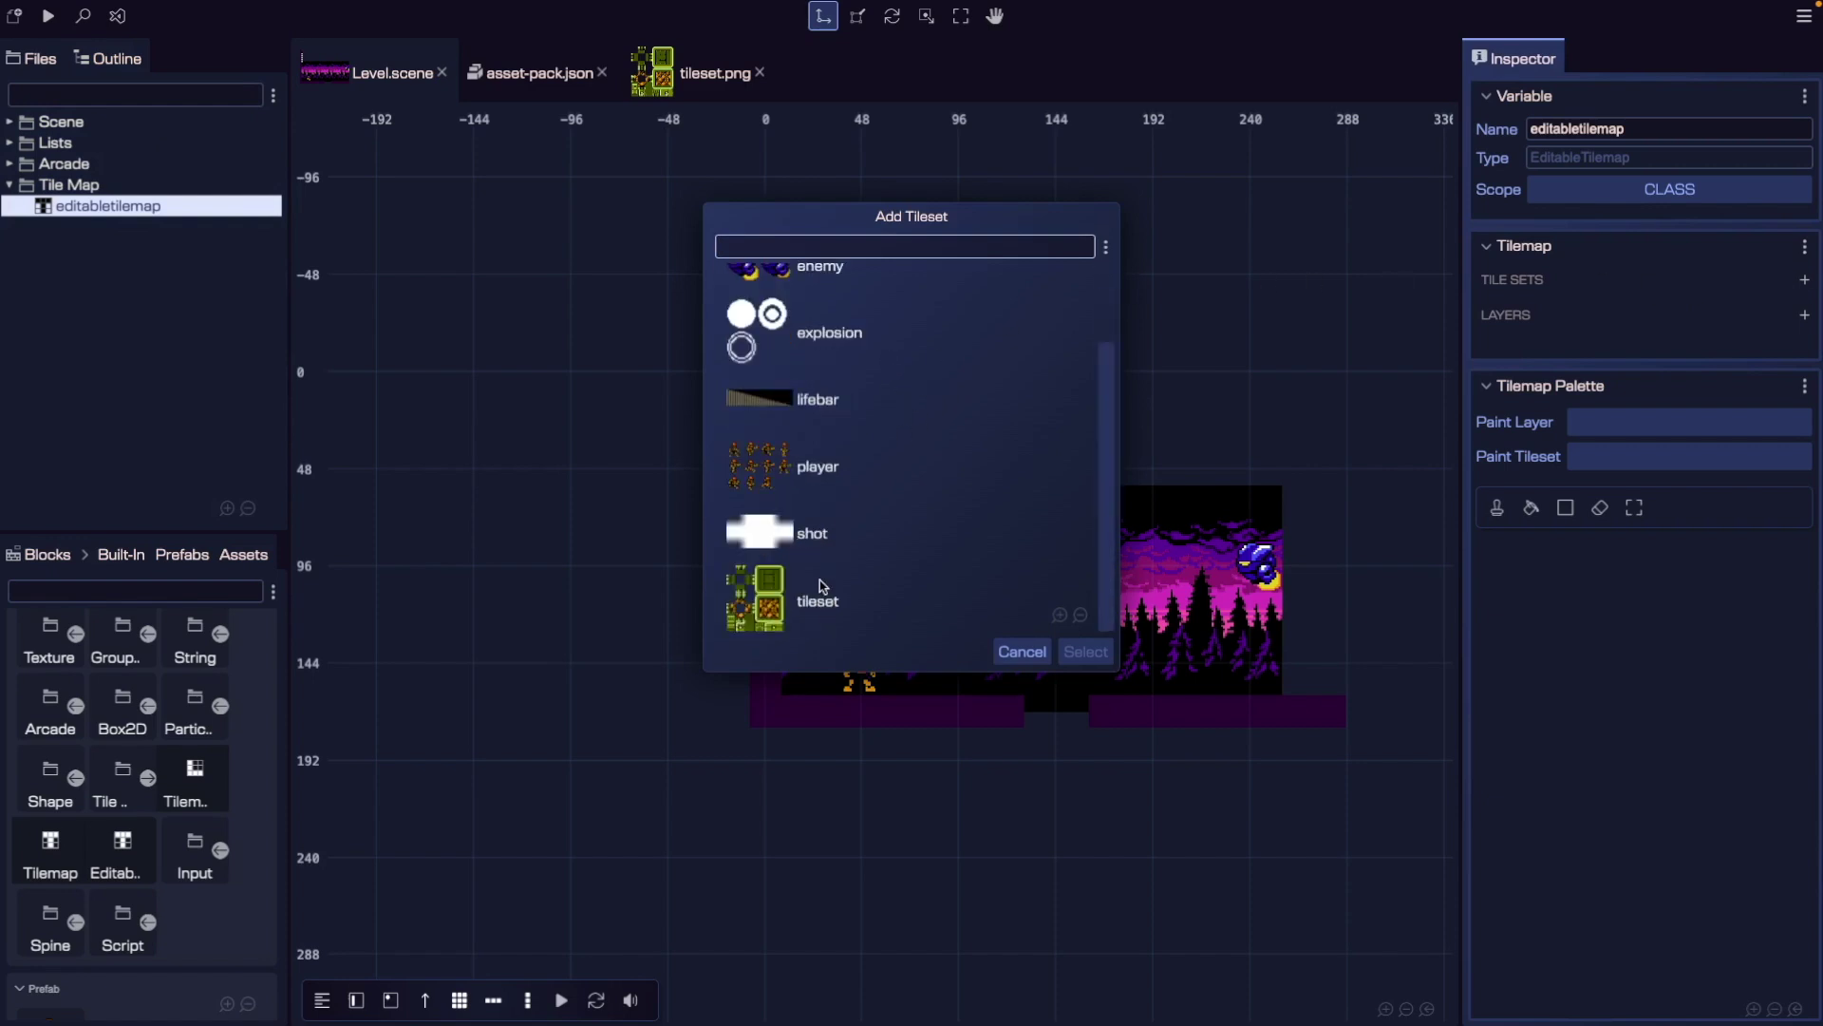
click(774, 608)
click(1083, 651)
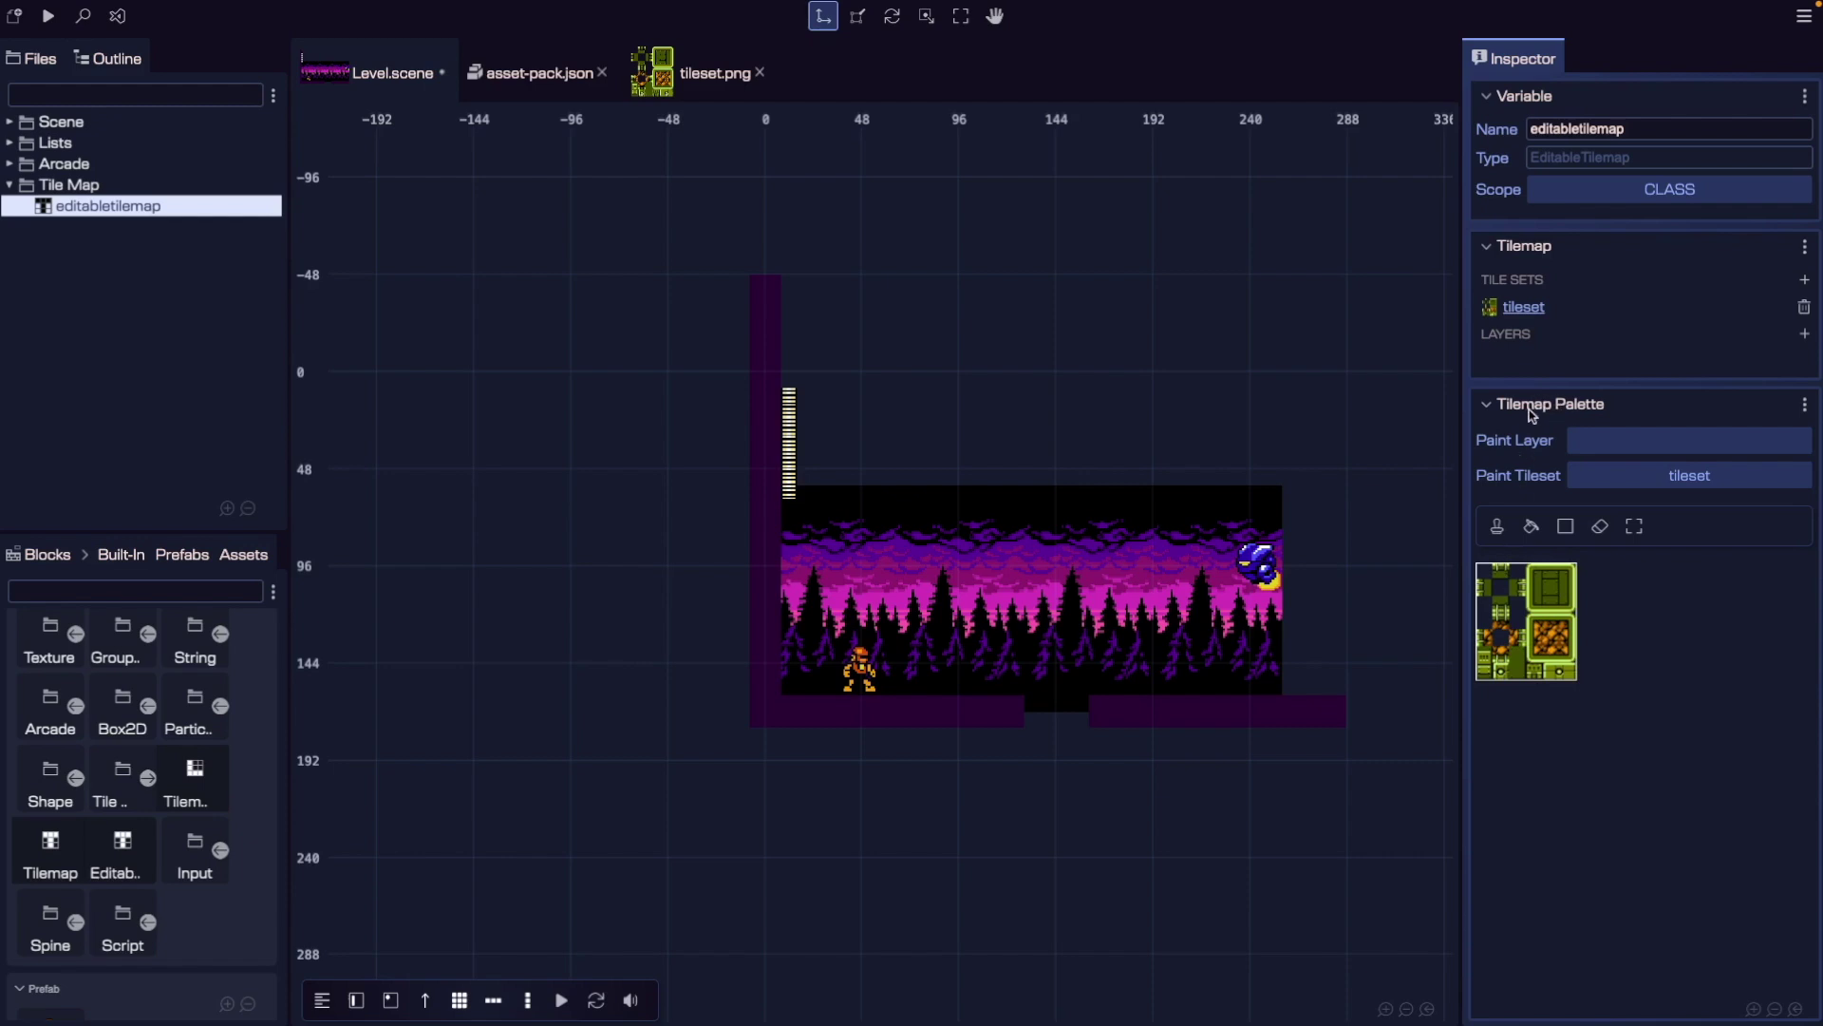
Add a new tile layer to the editable tilemap.
scroll(1530, 614, up, 3)
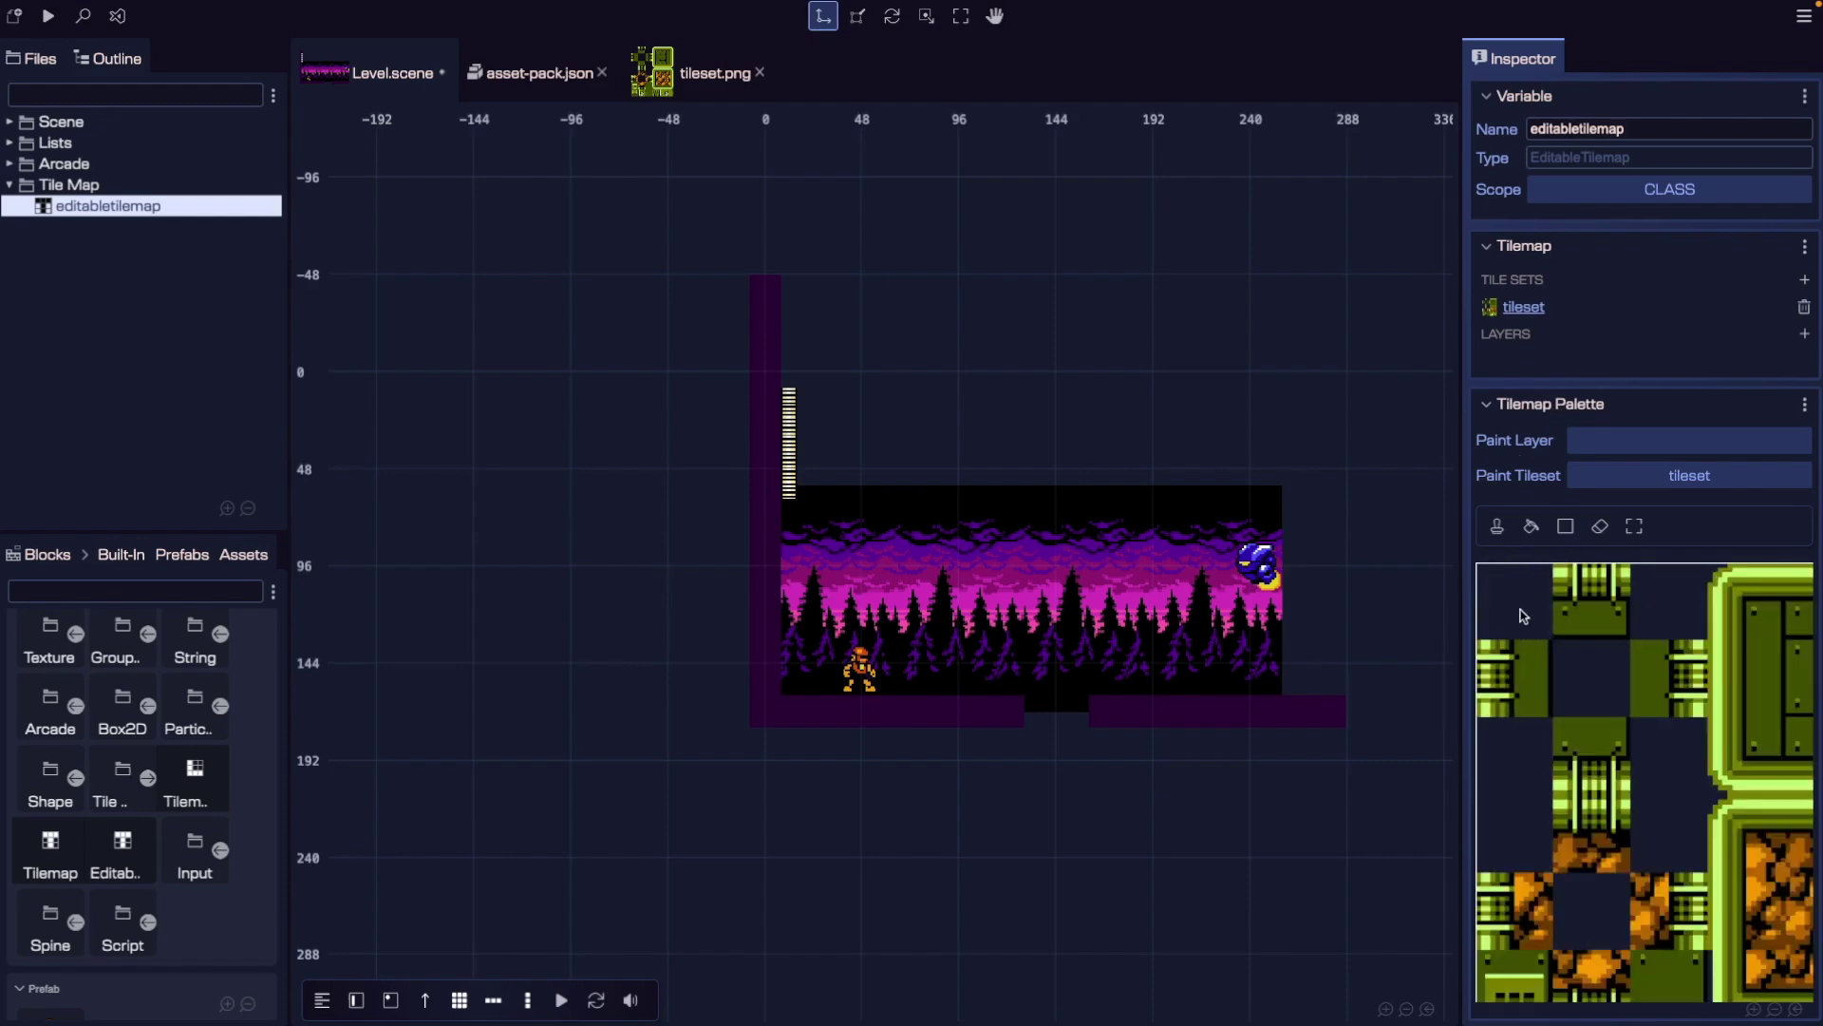
scroll(1614, 618, down, 2)
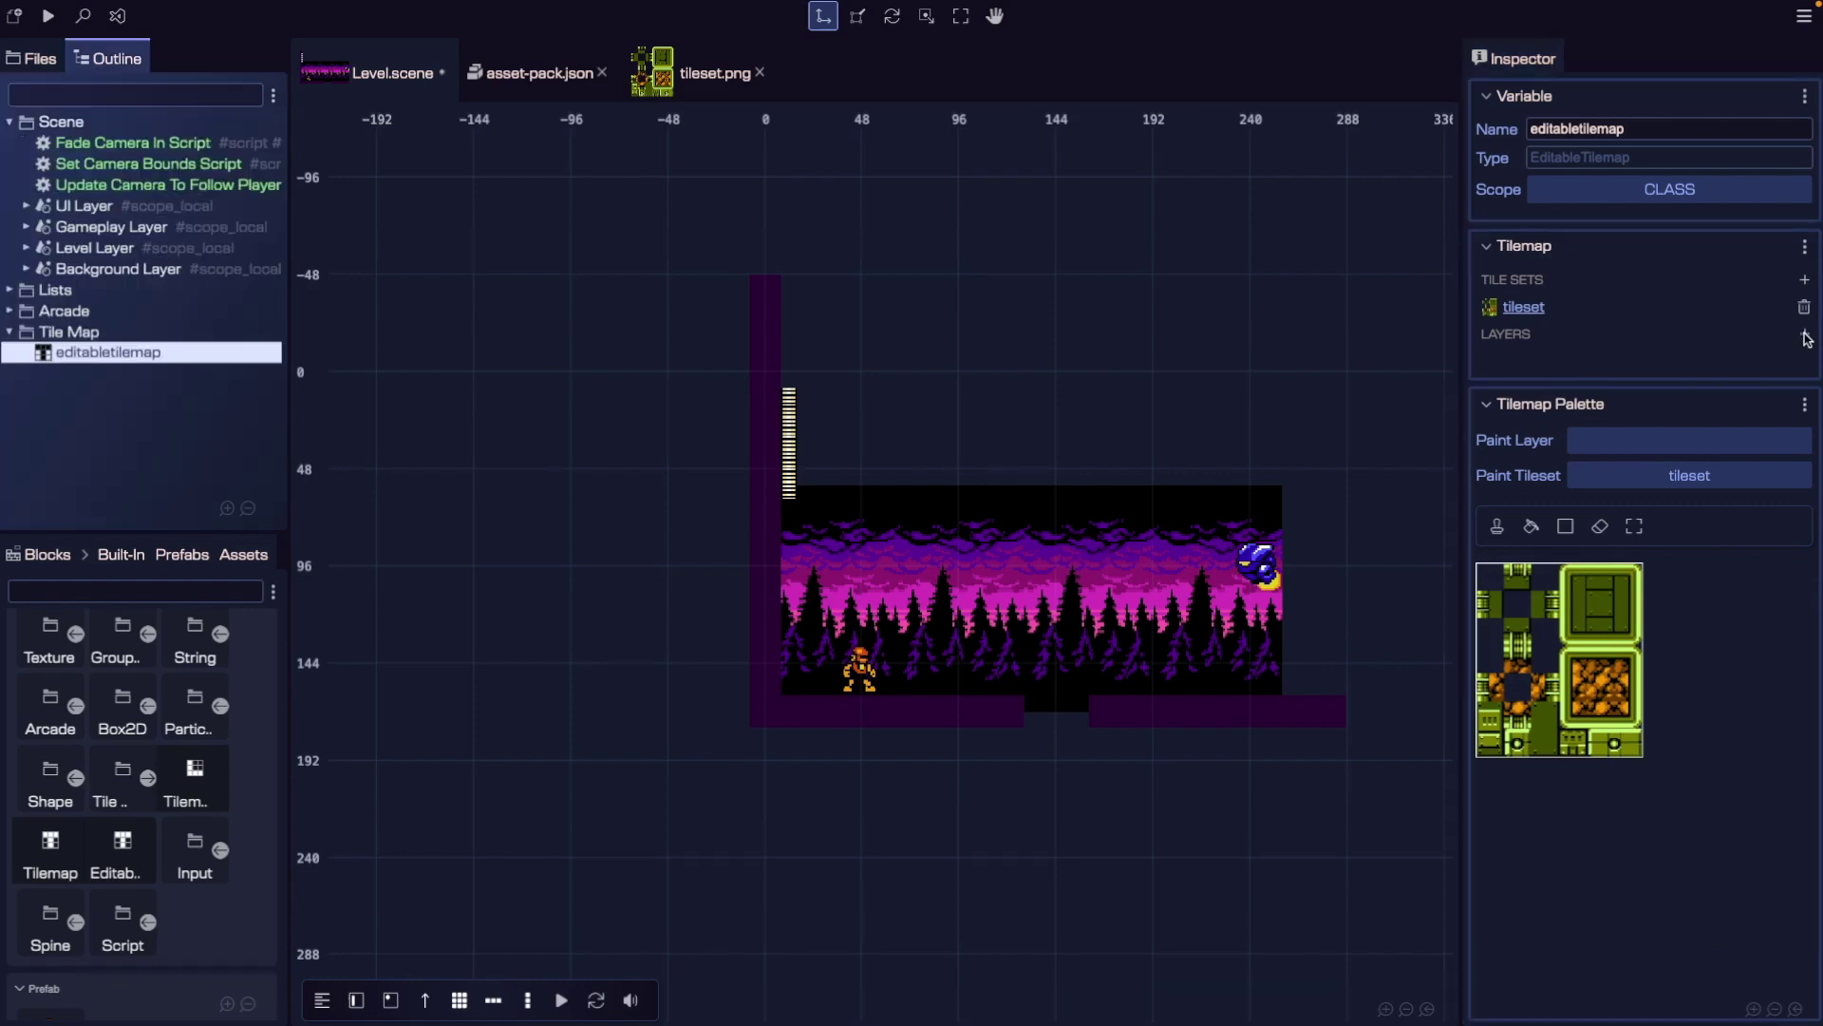
click(1805, 335)
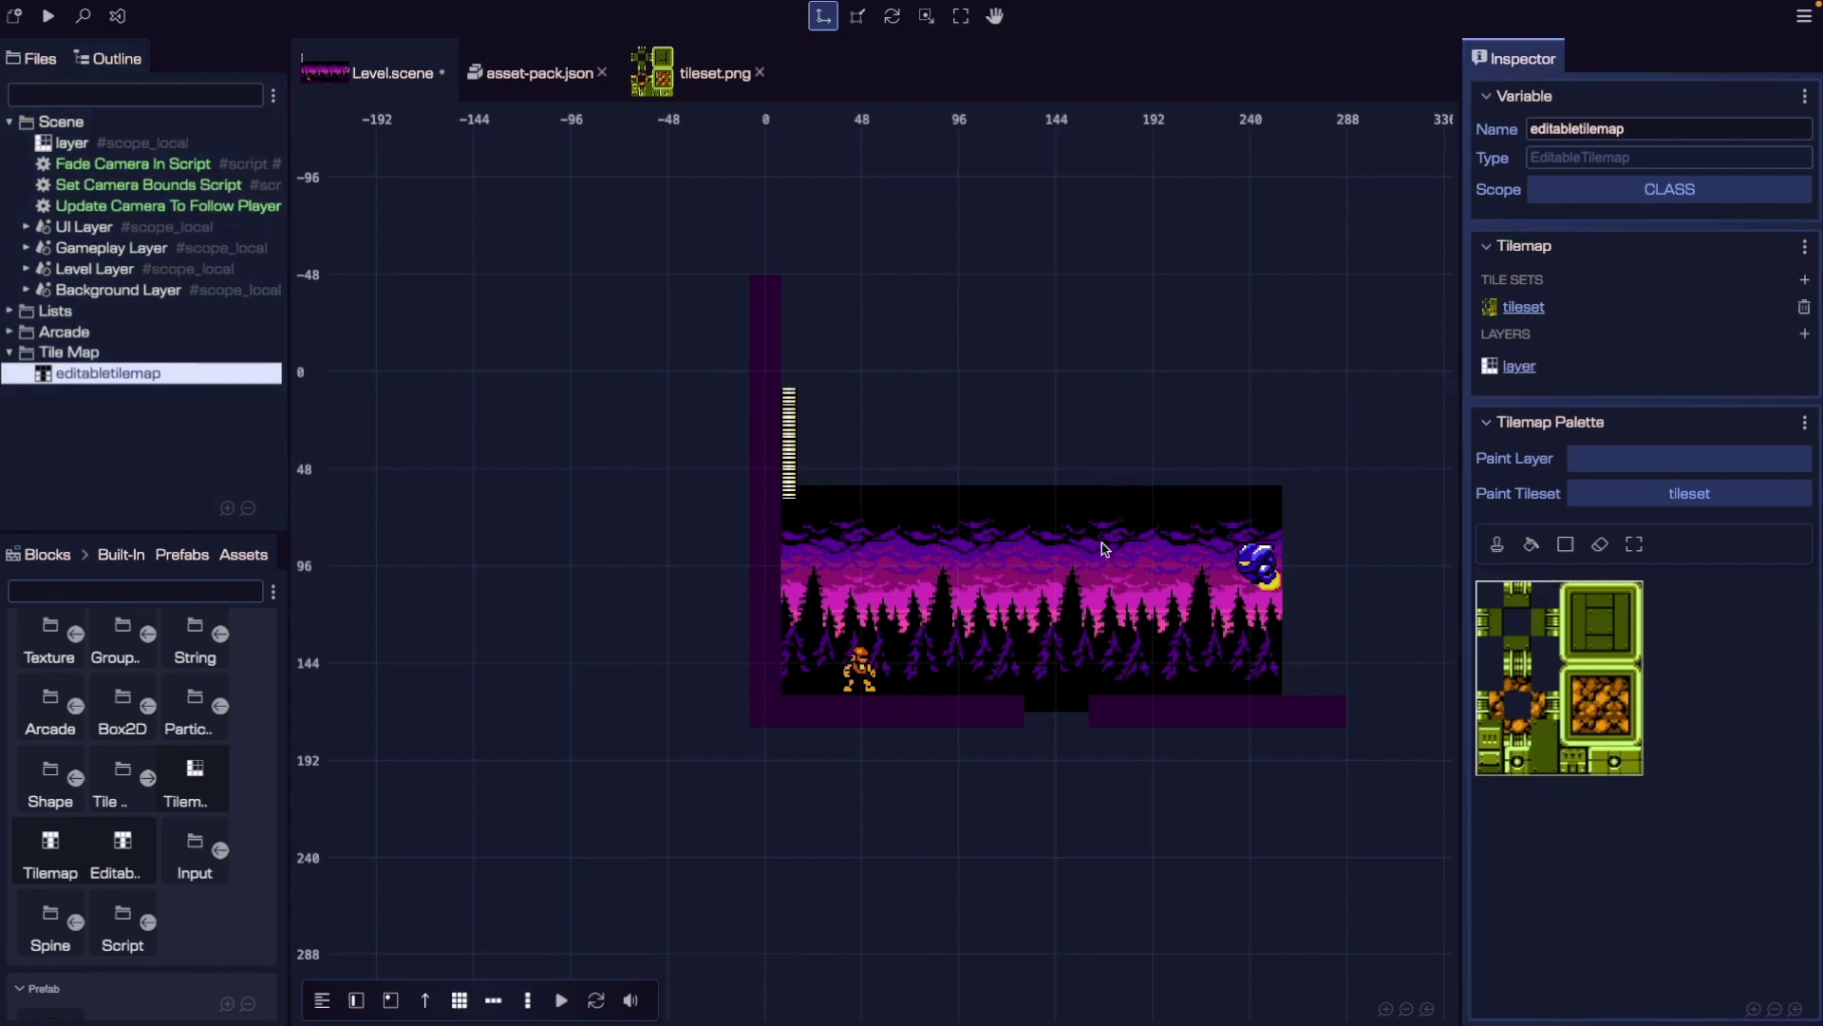
Rename the new layer levelLayer with display name 'Level Layer'.
click(165, 147)
click(1629, 133)
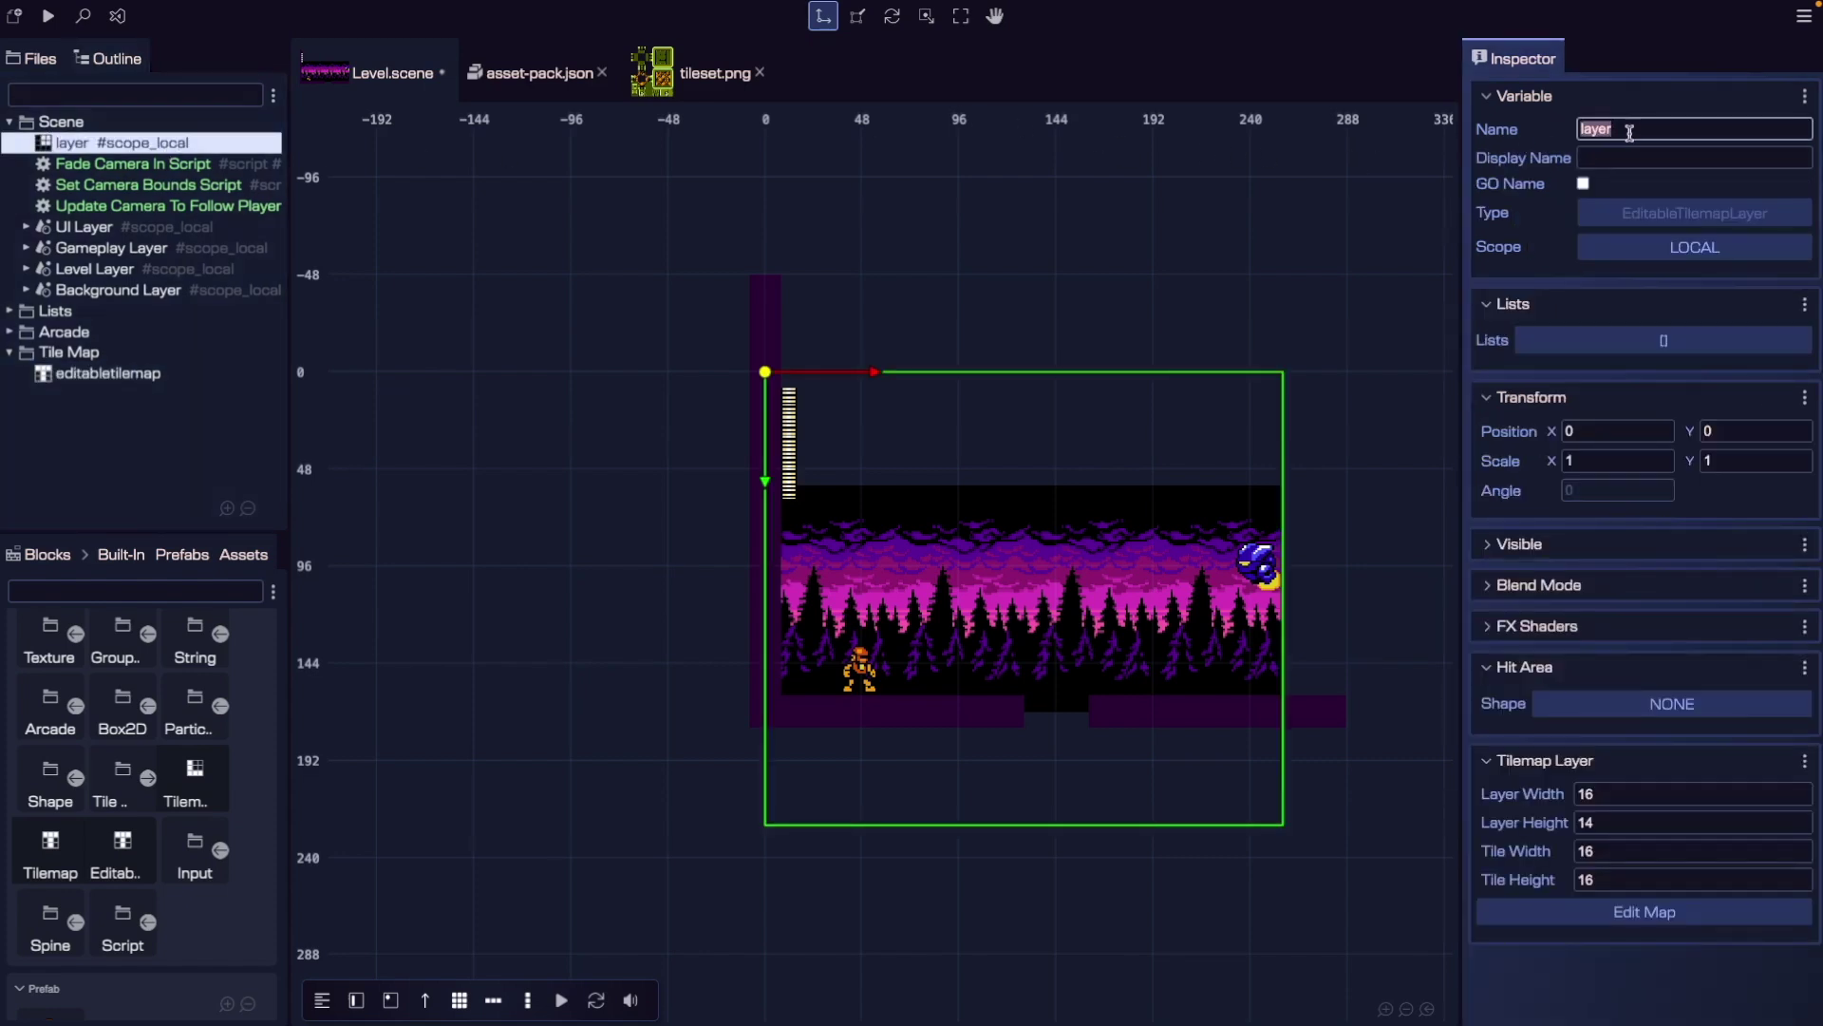
text(b)
text(evelLayer)
key(Tab)
text(Level Layer)
click(98, 380)
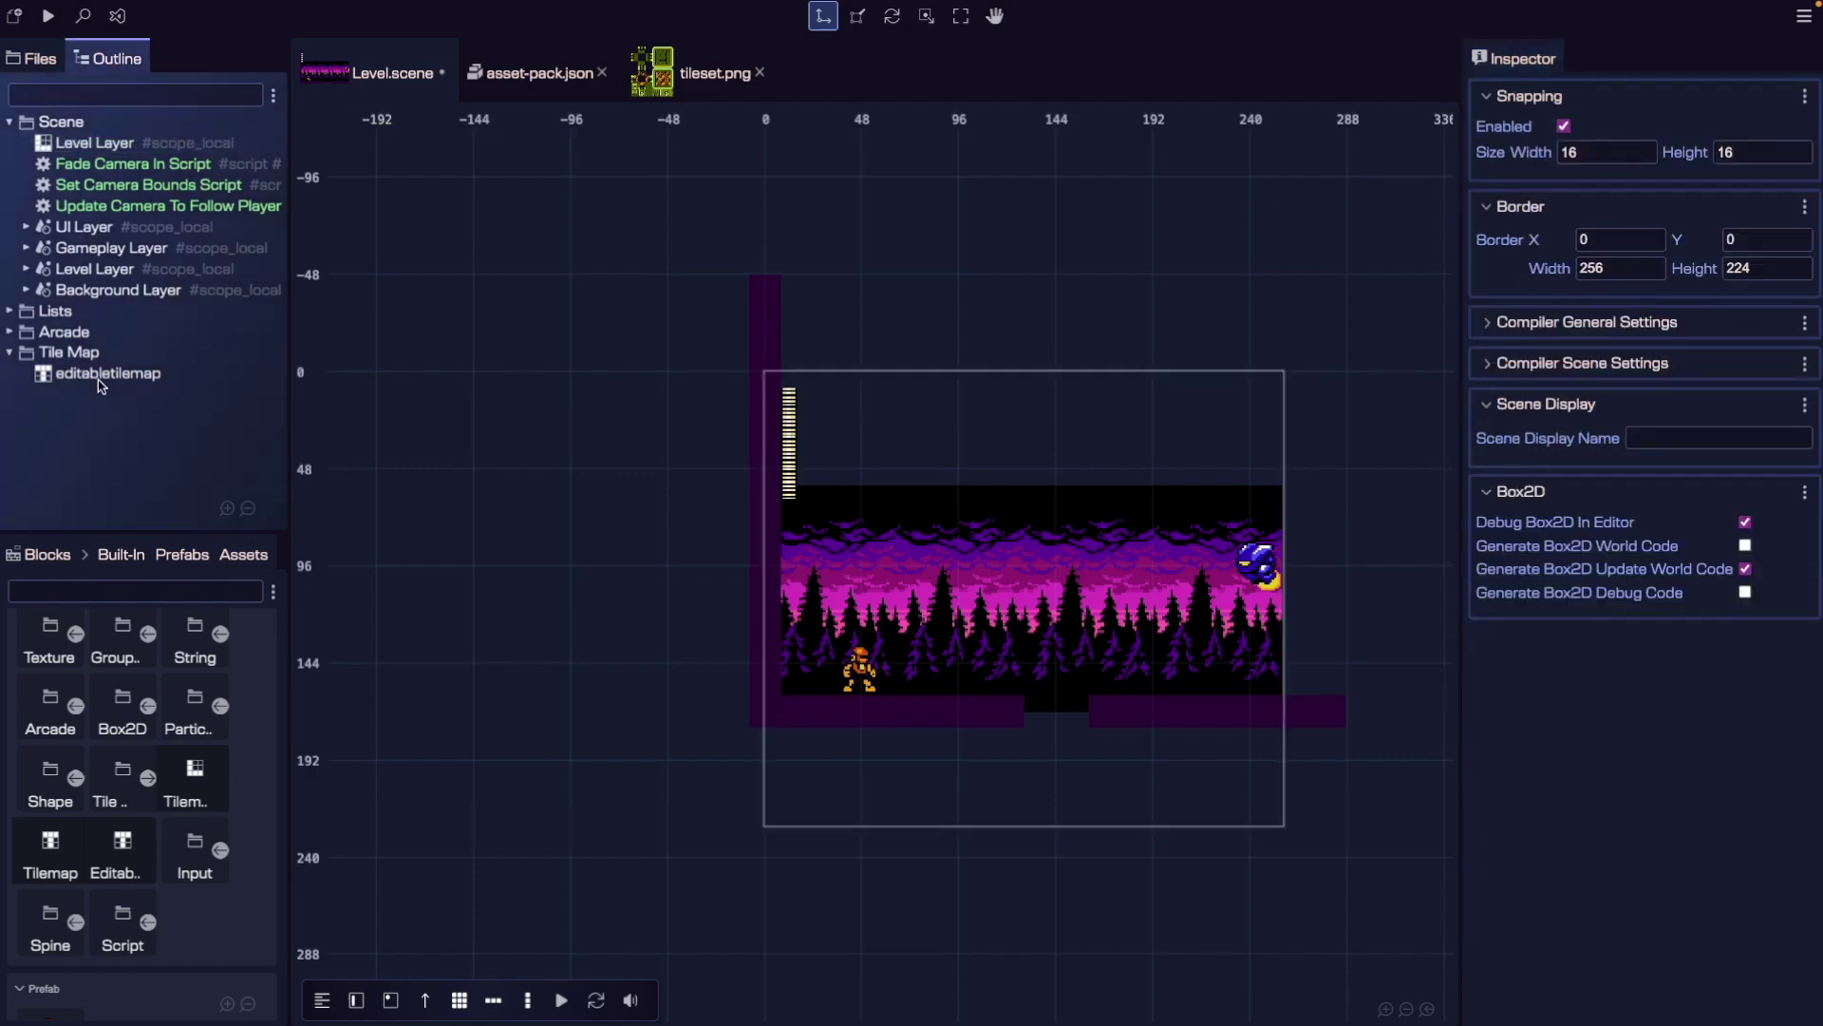
Set levelLayer as the editable tilemap's Paint Layer.
click(98, 375)
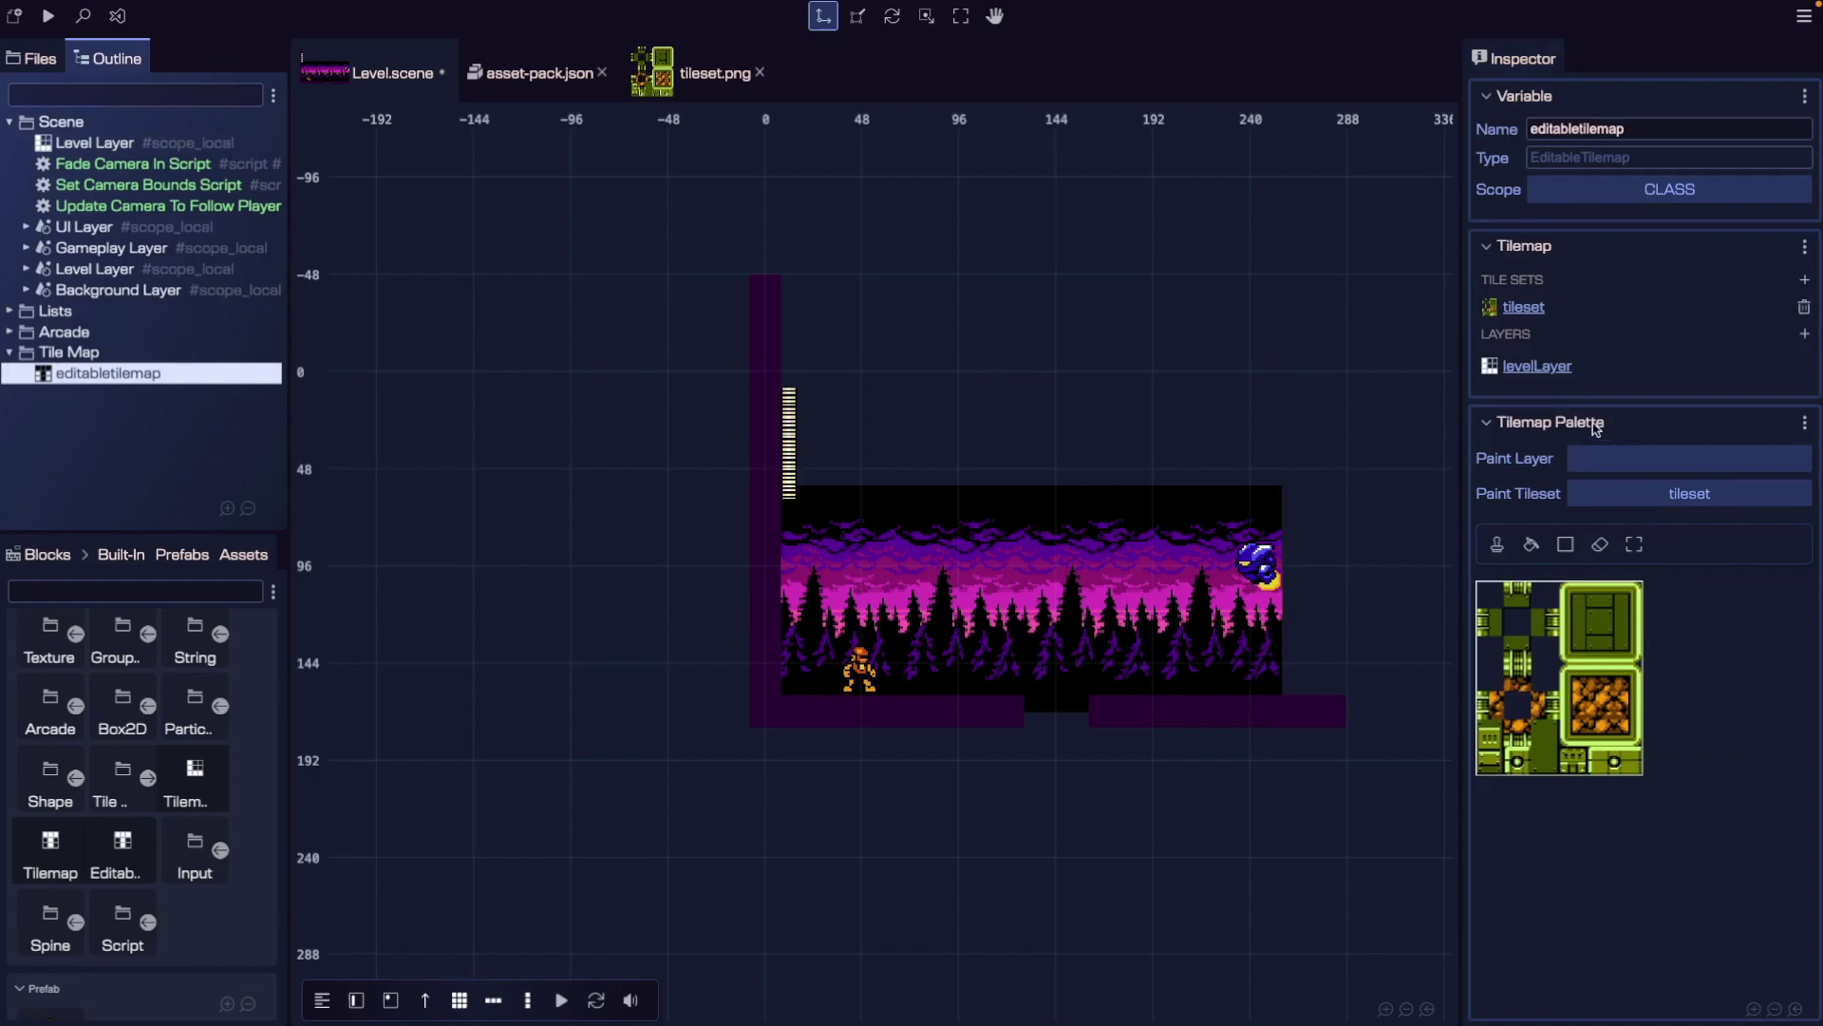
click(1612, 447)
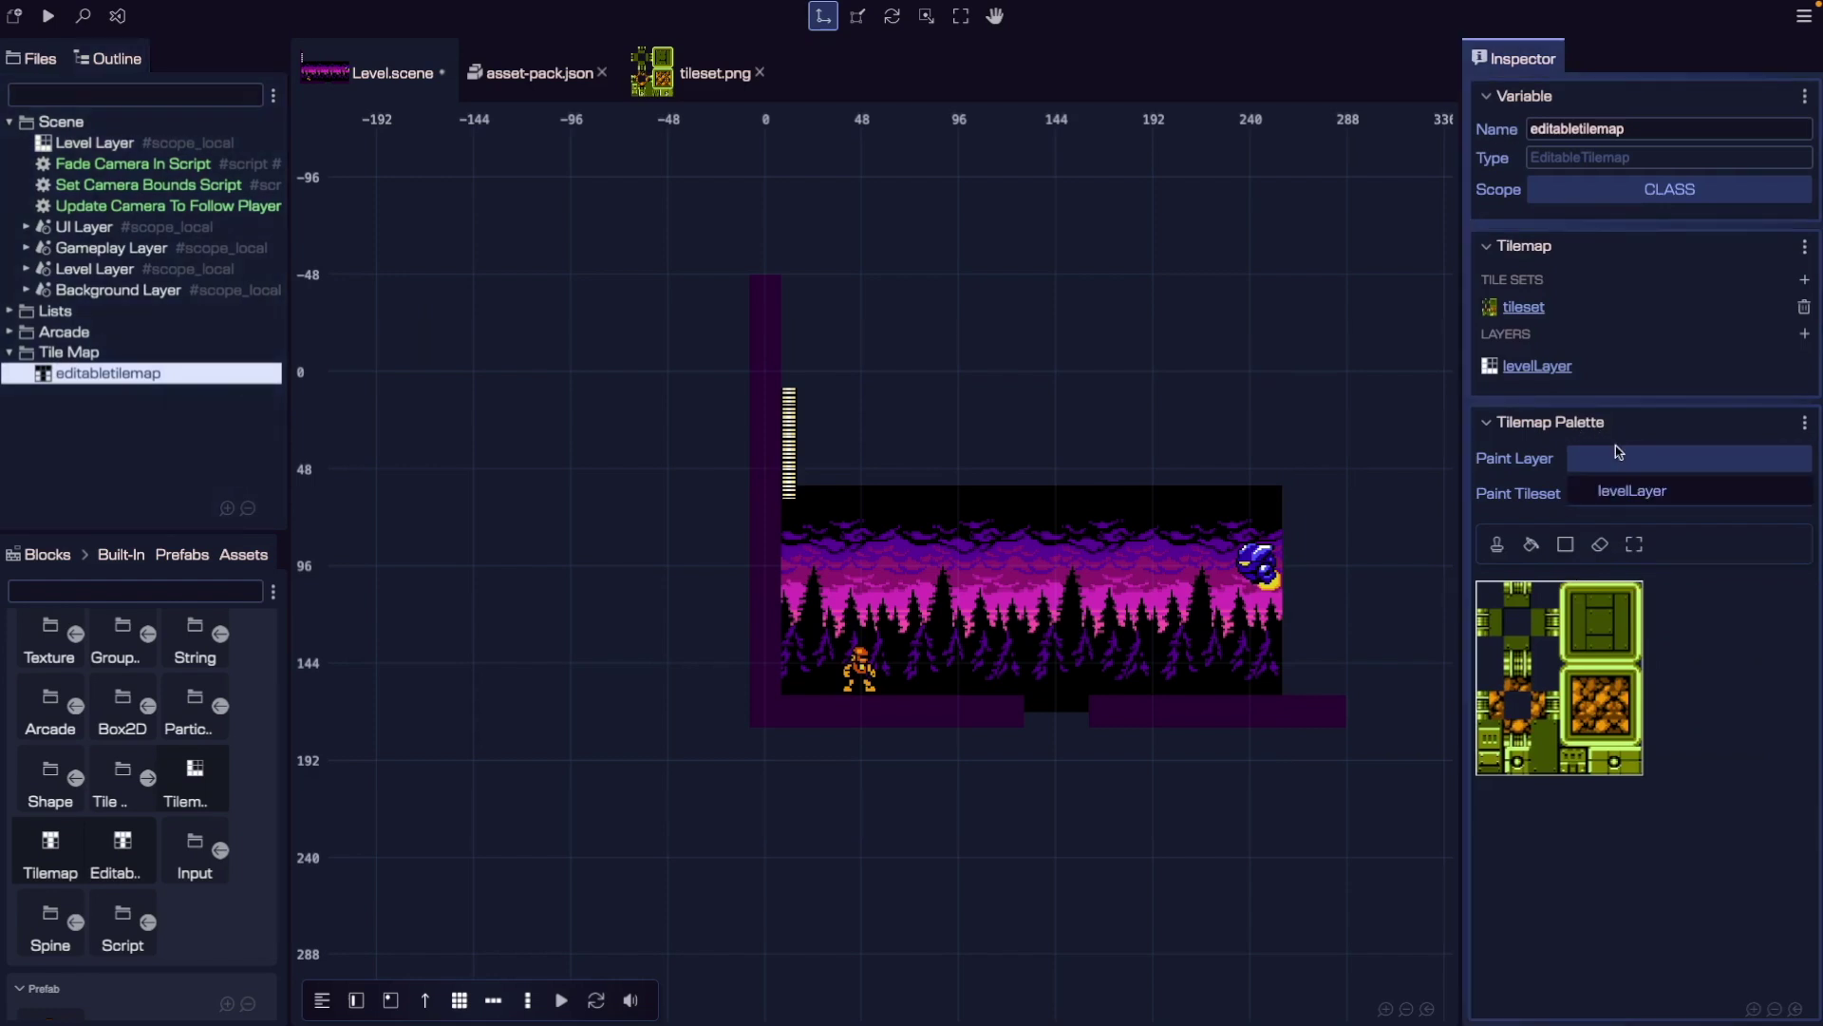
click(1644, 494)
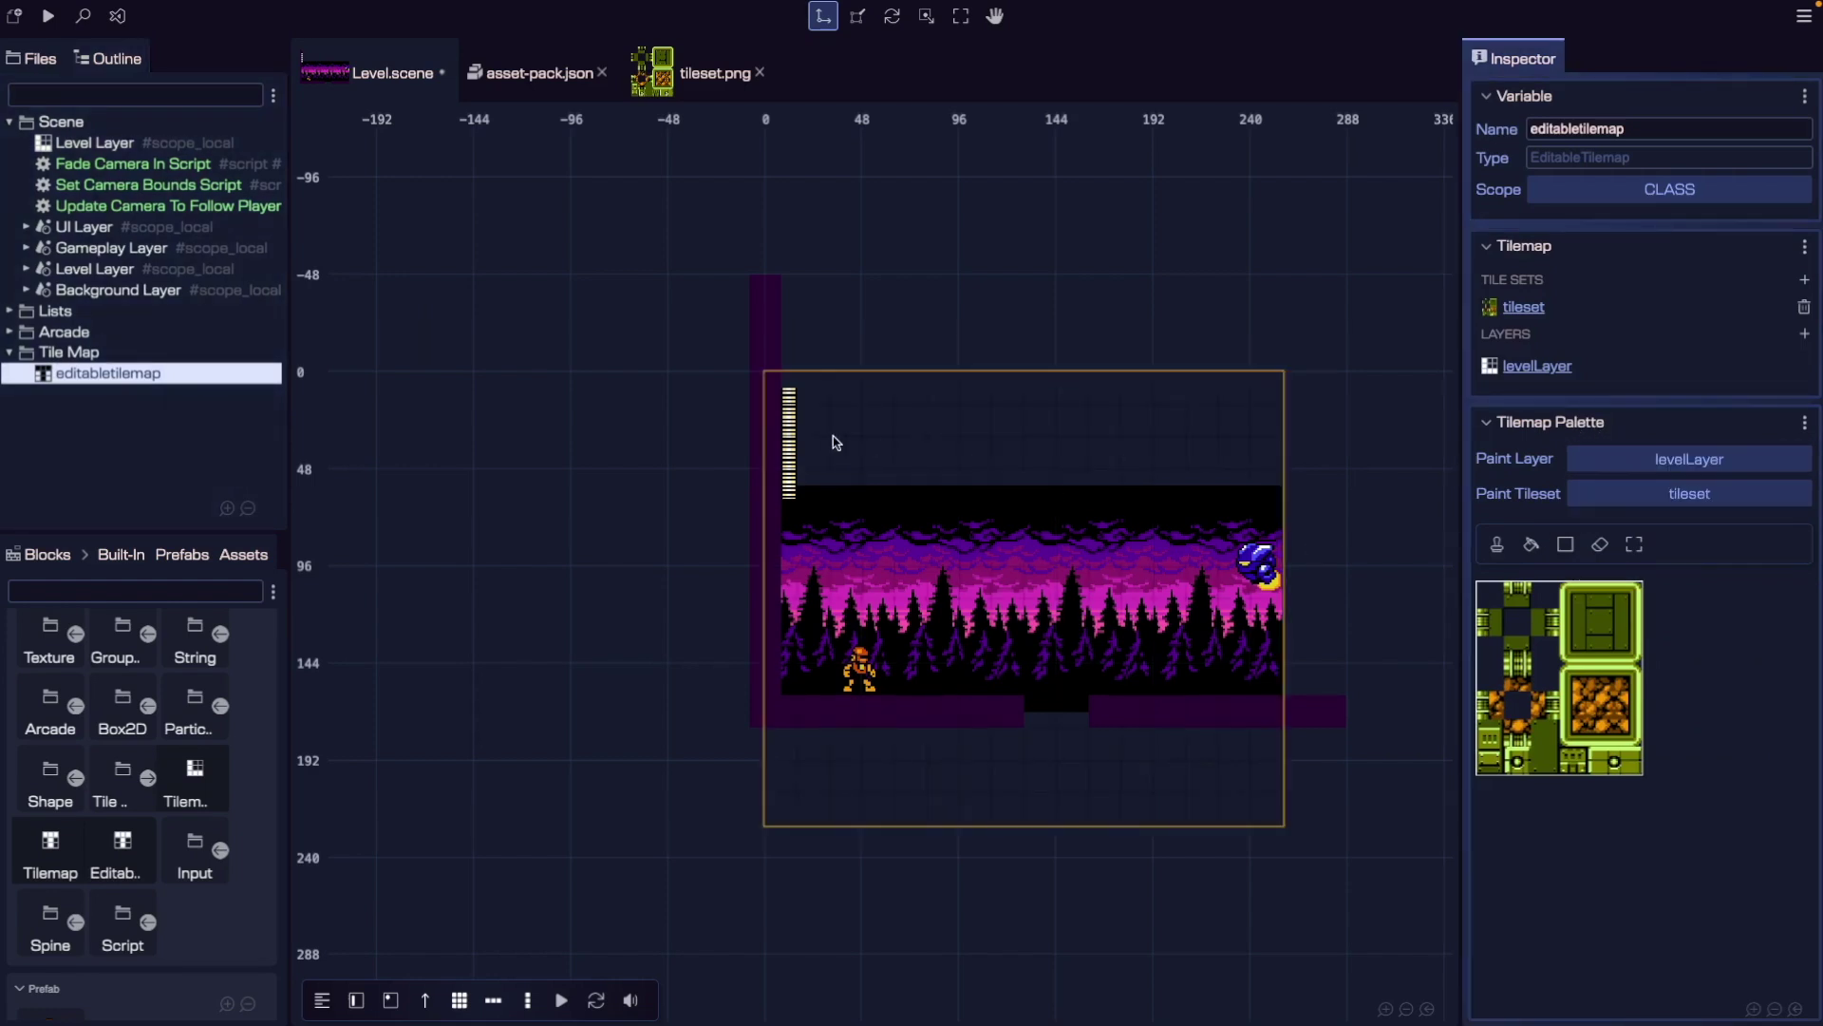
scroll(1124, 439, up, 1)
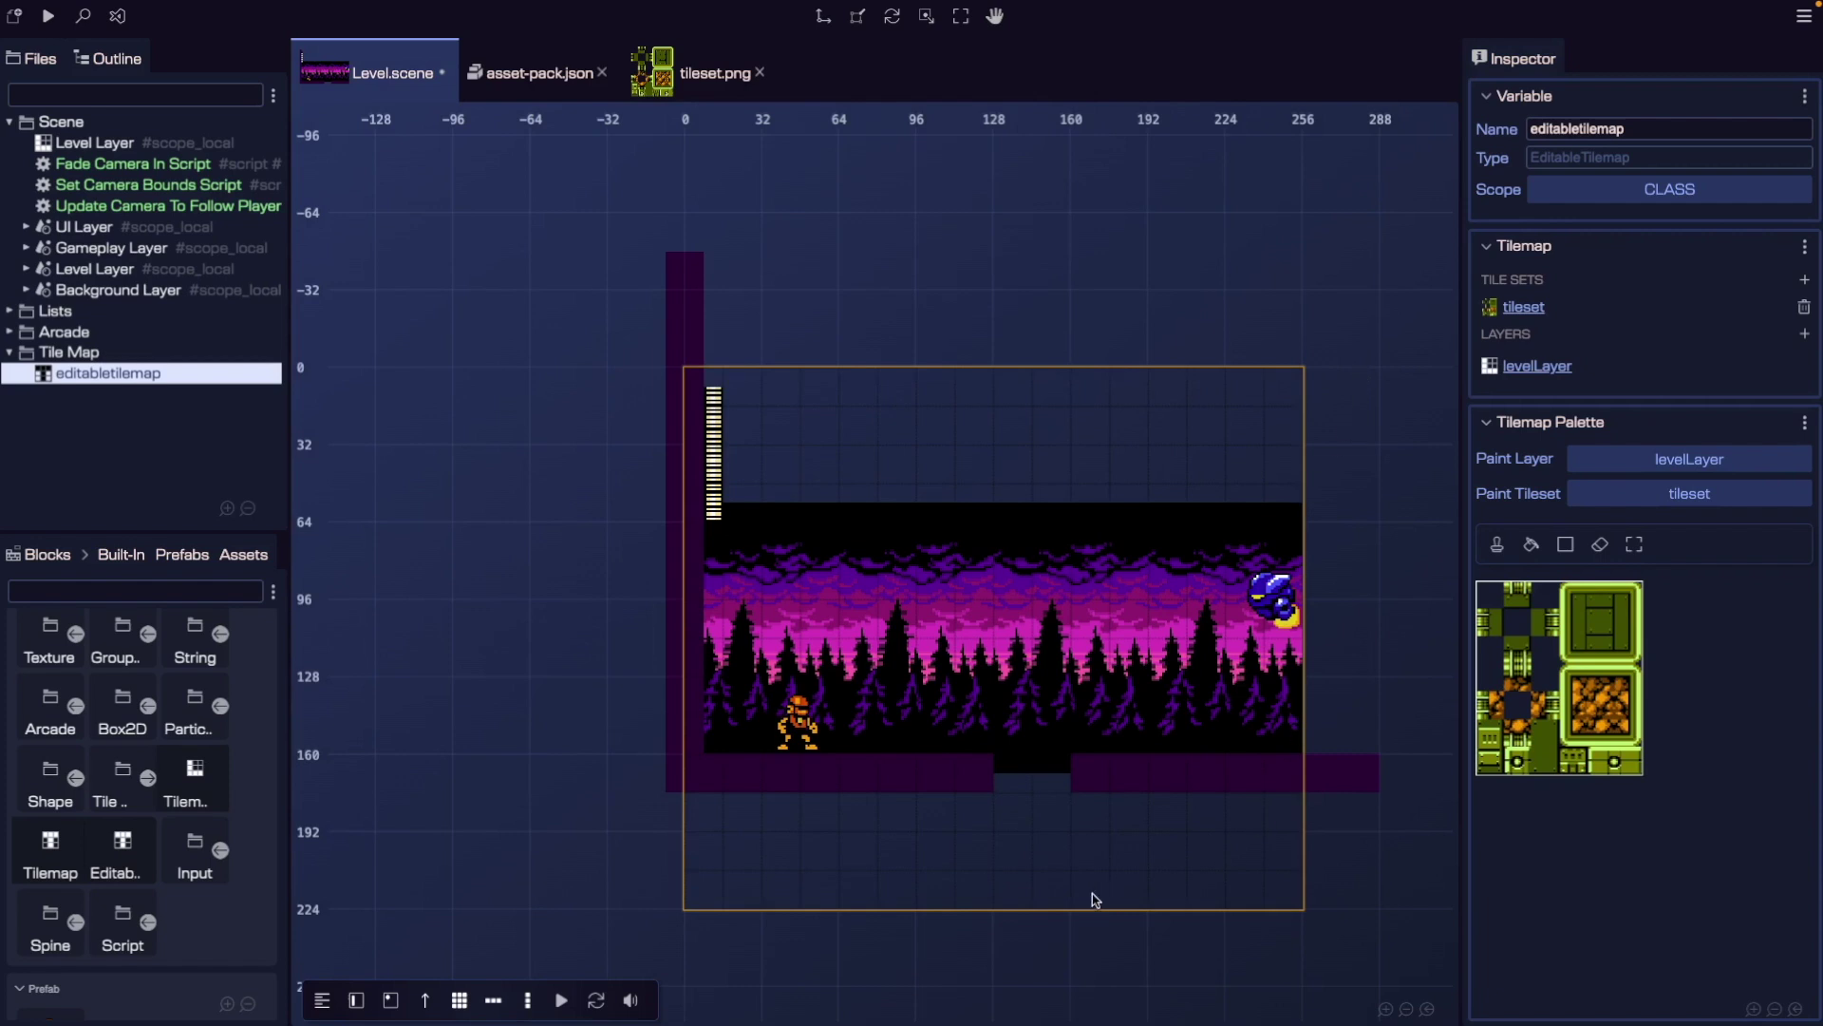
Stamp a block of orange rock tiles in the sky above the forest, then switch to the game.
click(1517, 606)
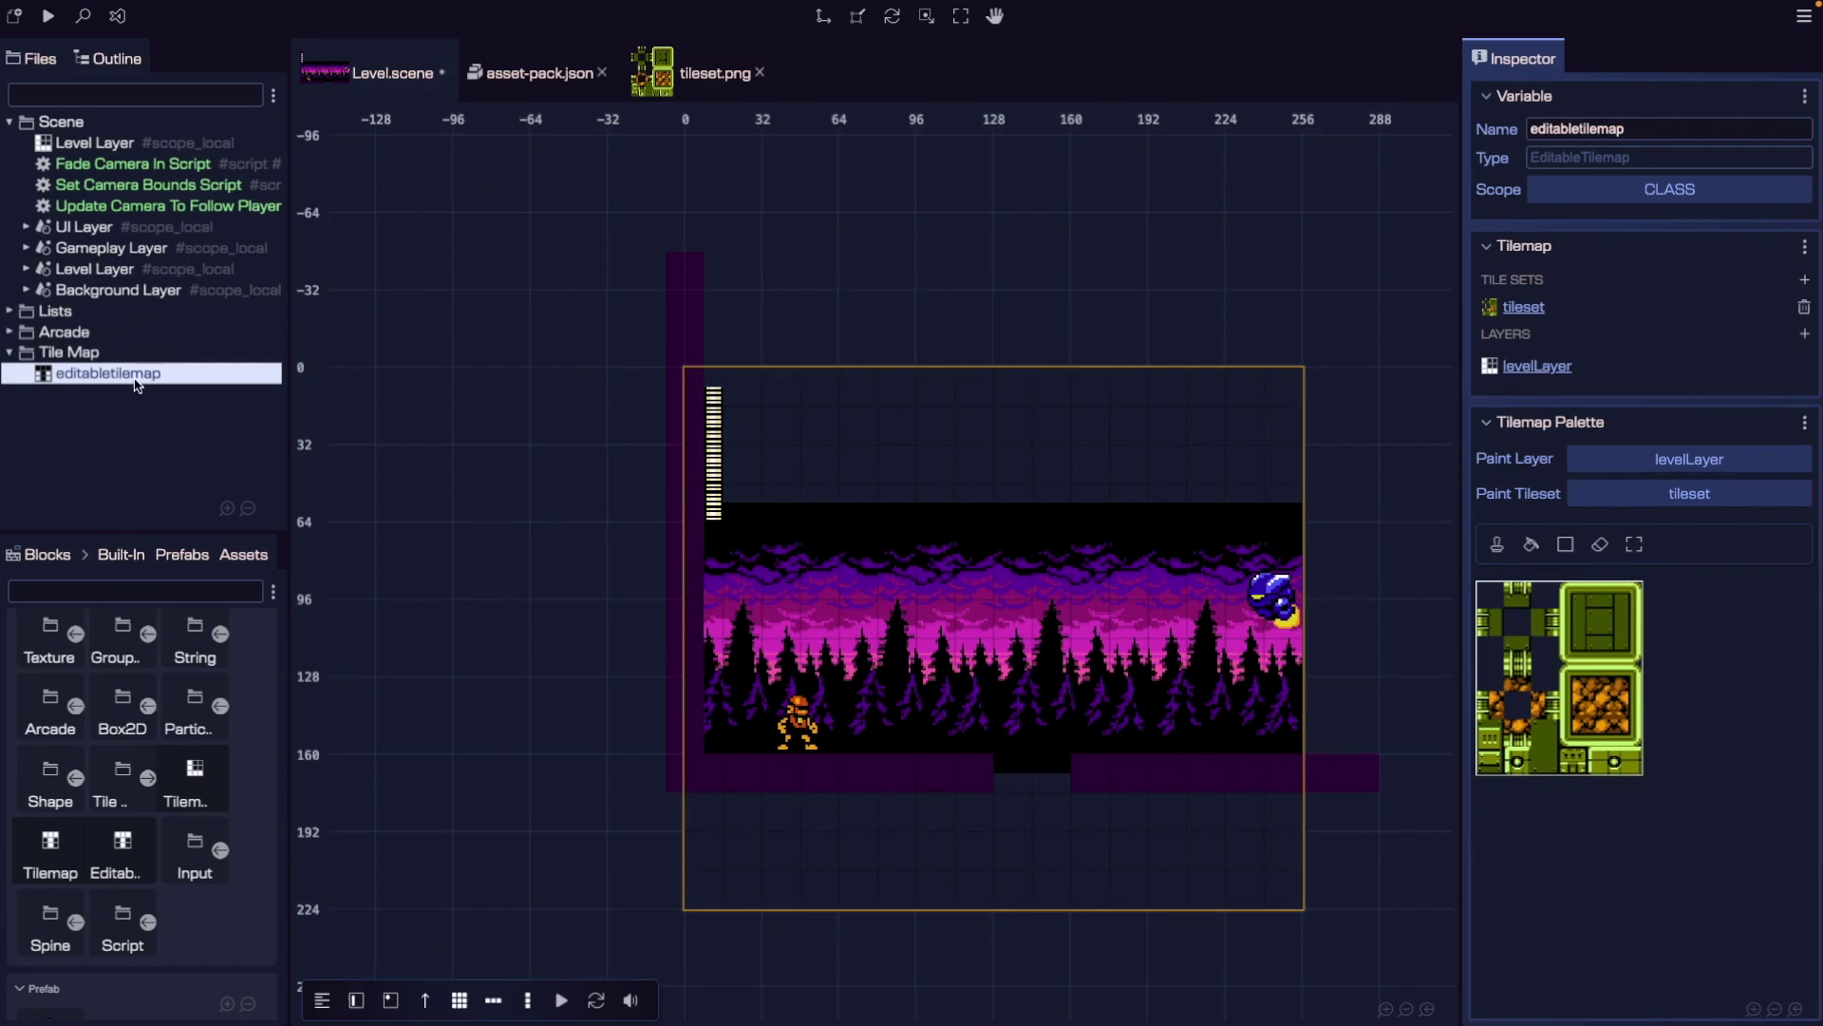
scroll(1204, 480, up, 1)
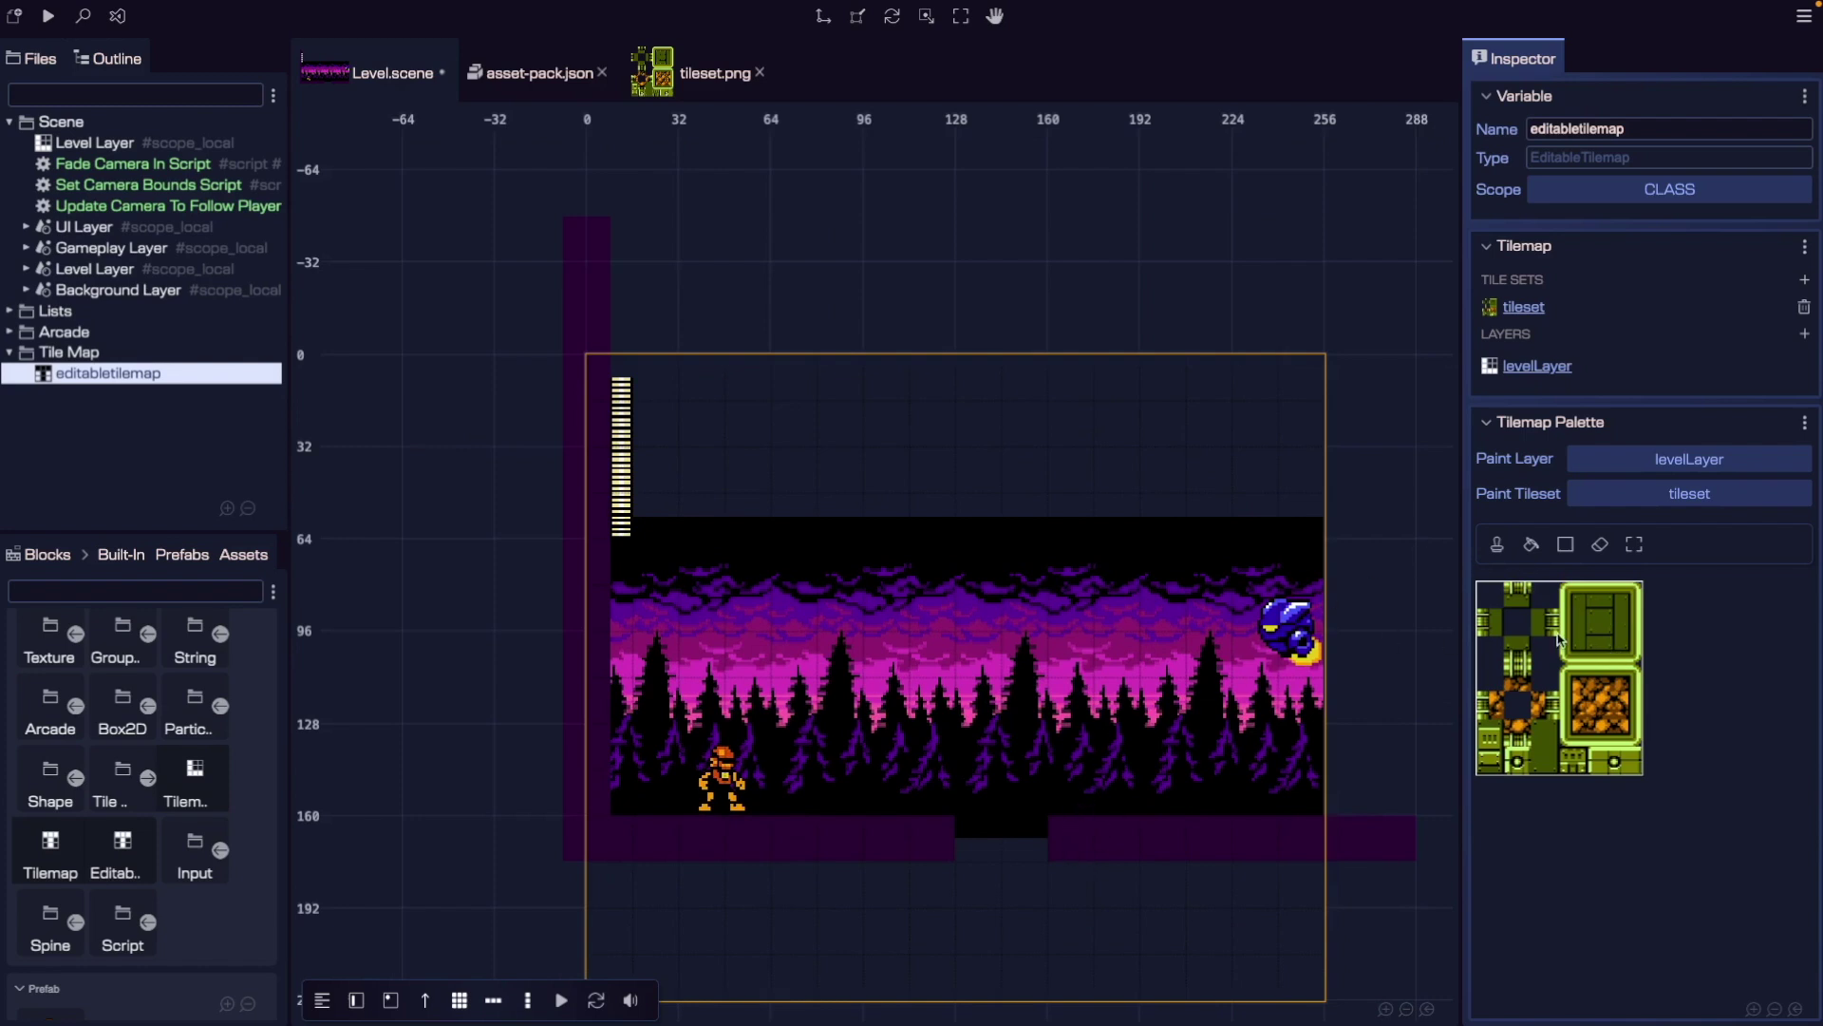
click(1497, 547)
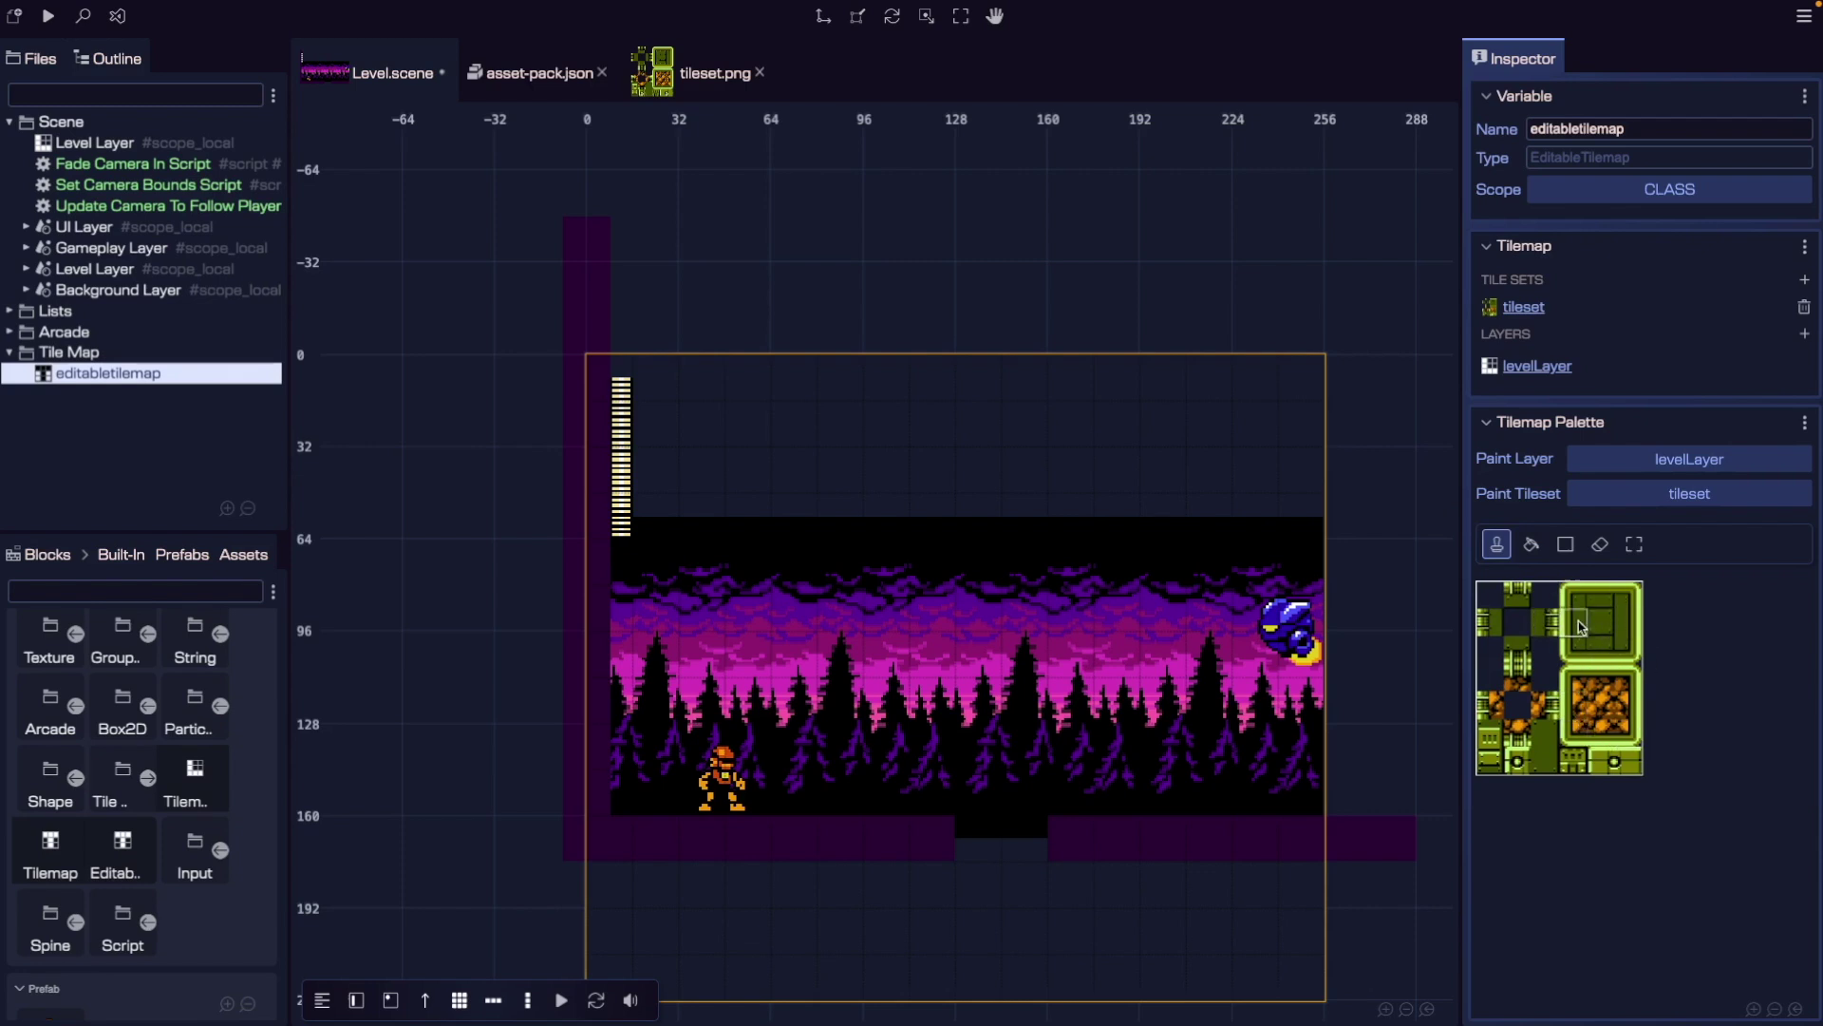
click(1600, 712)
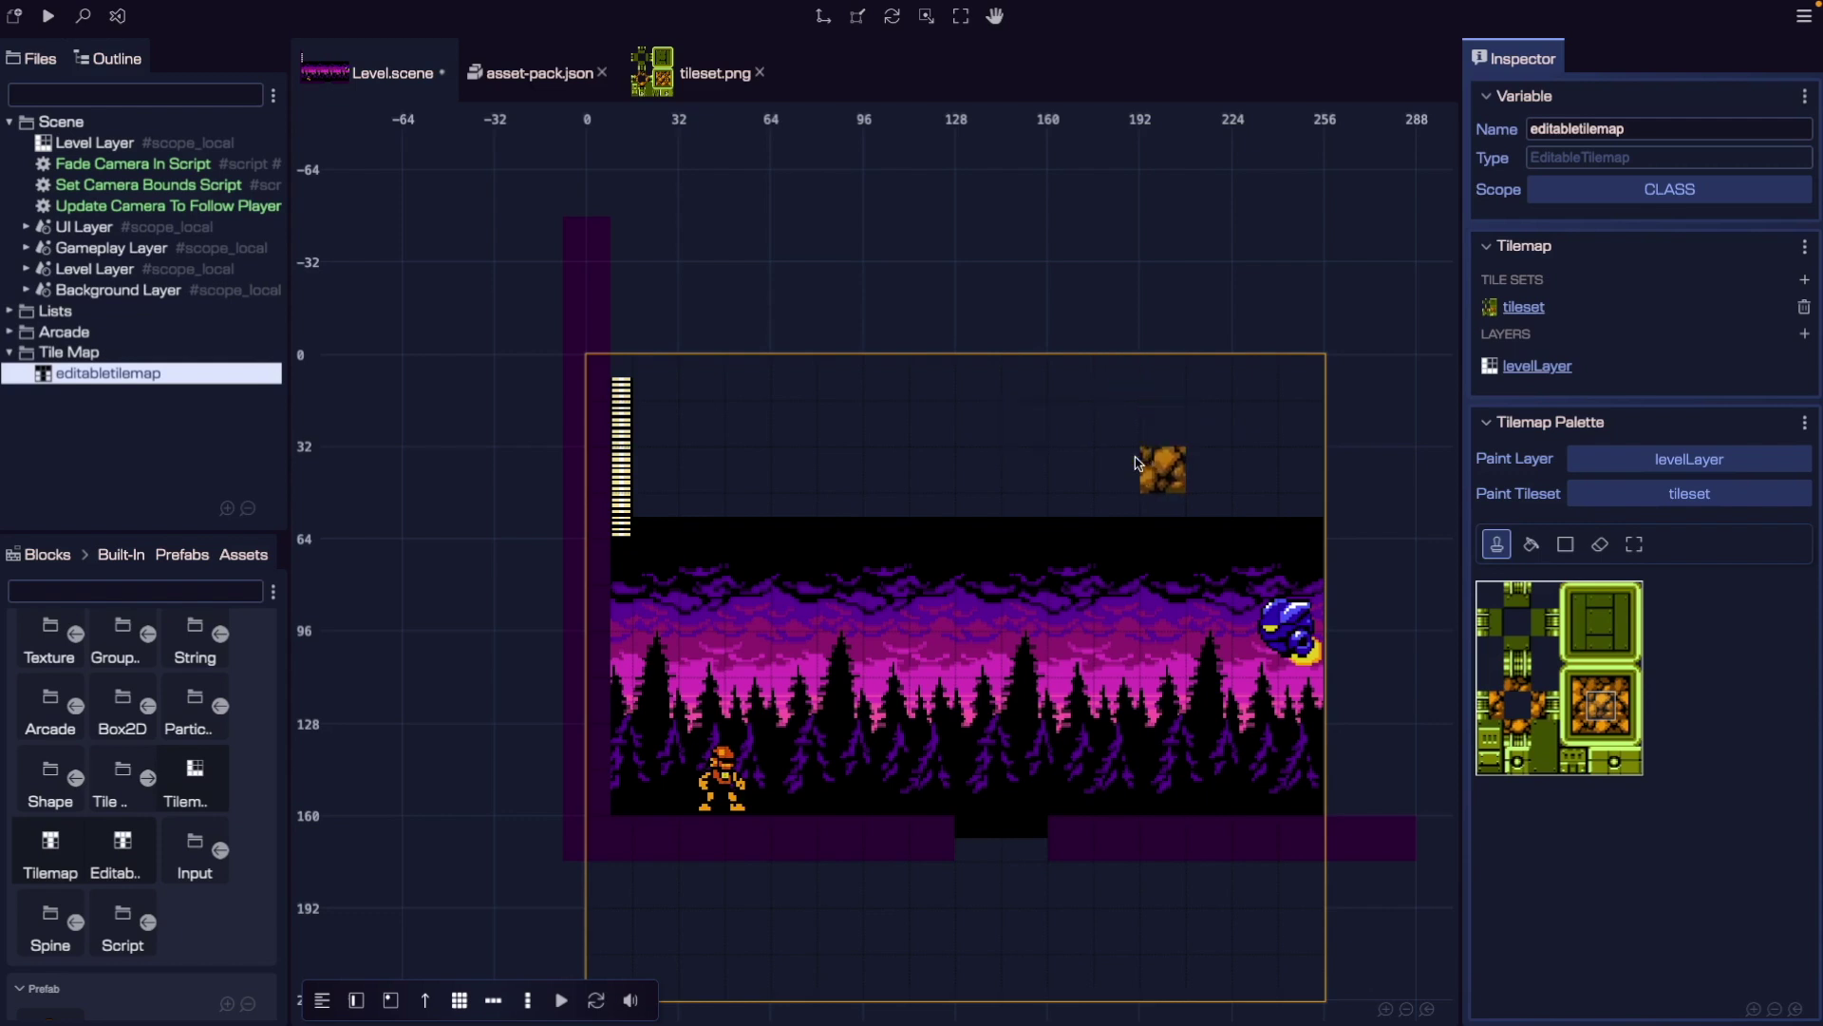
mouse_move(886, 423)
mouse_down()
mouse_move(1118, 424)
mouse_move(880, 486)
mouse_move(1120, 515)
mouse_move(900, 514)
mouse_up()
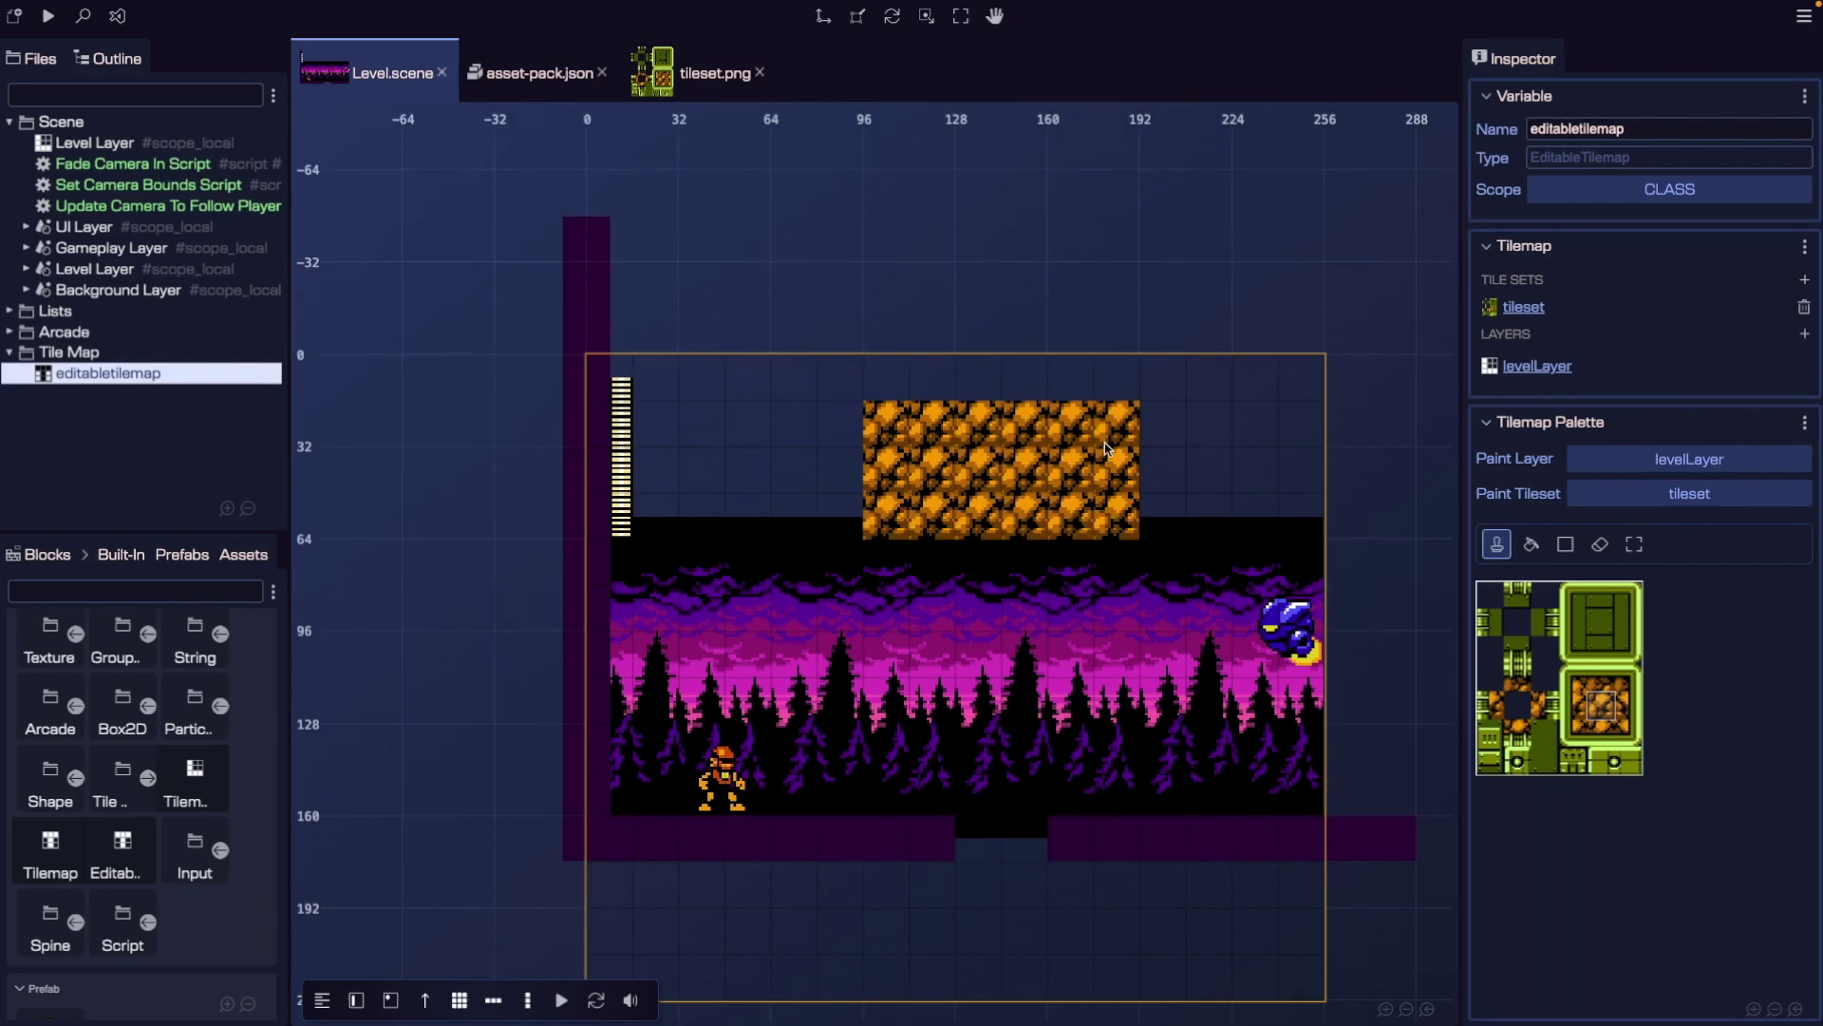
key(ctrl+Right)
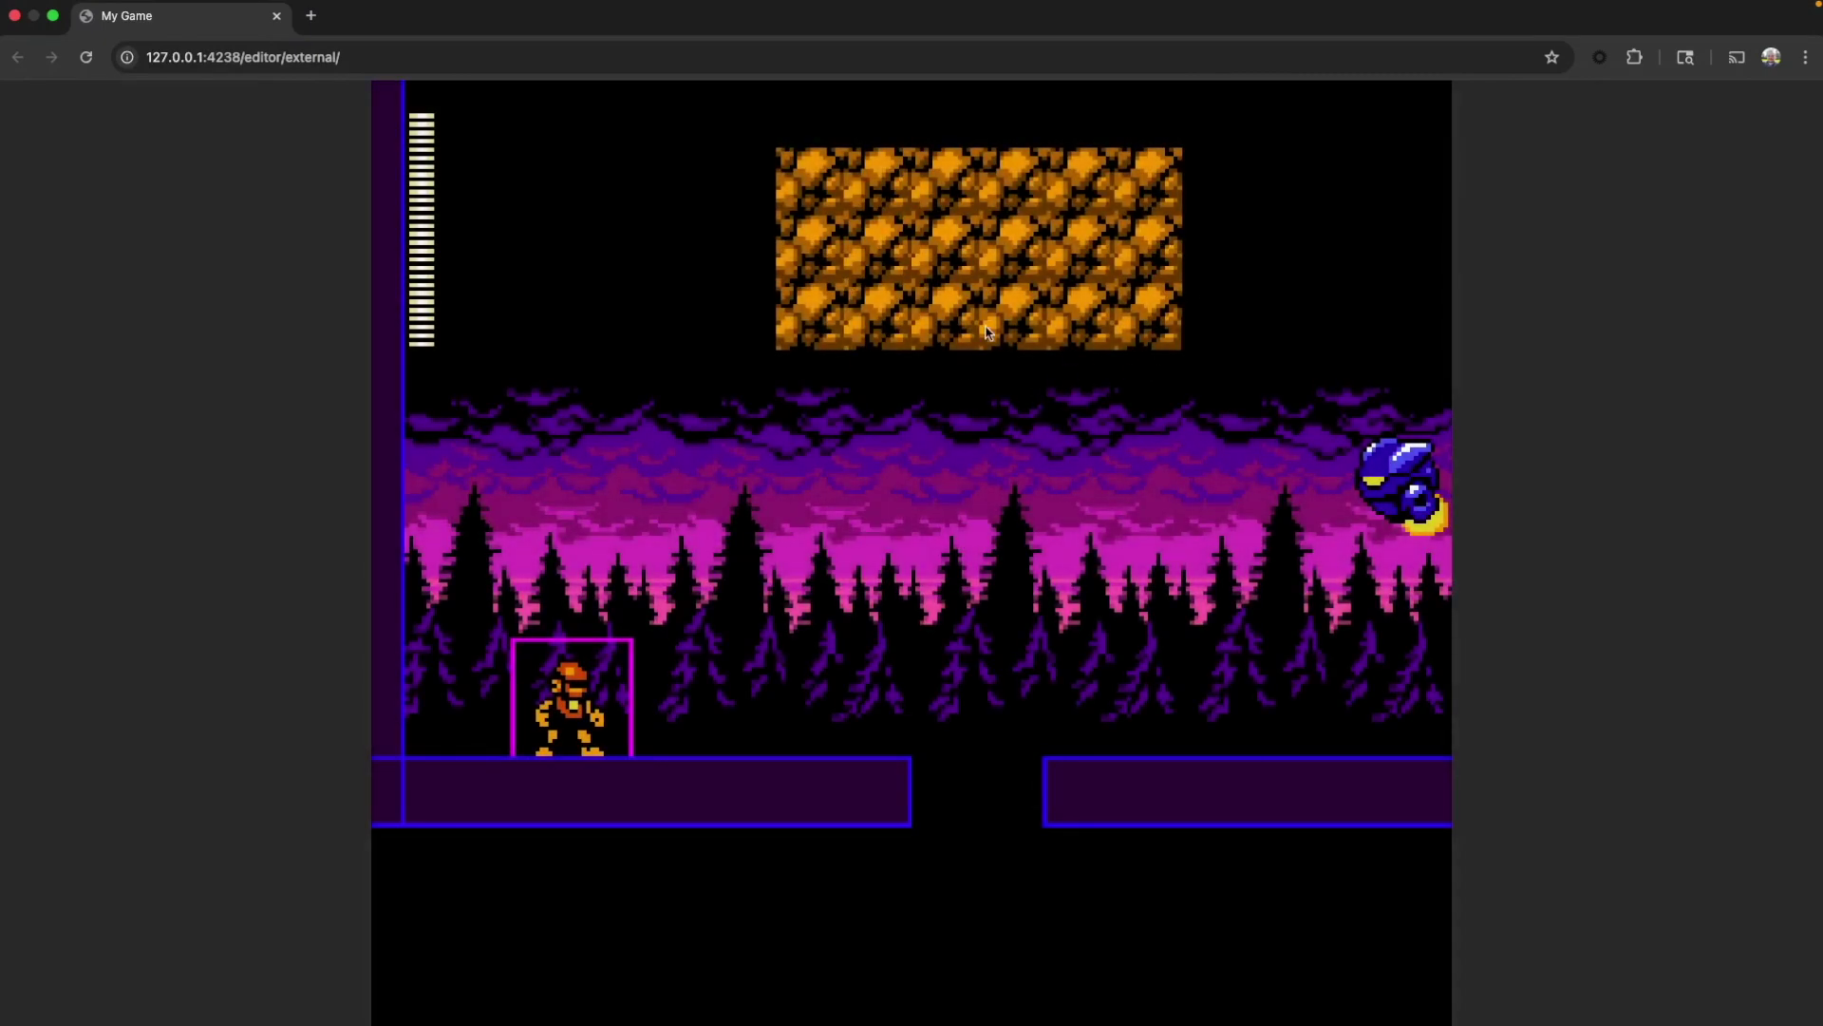
Walk the player right in the game, then return to the editor's tile eraser.
key(Right)
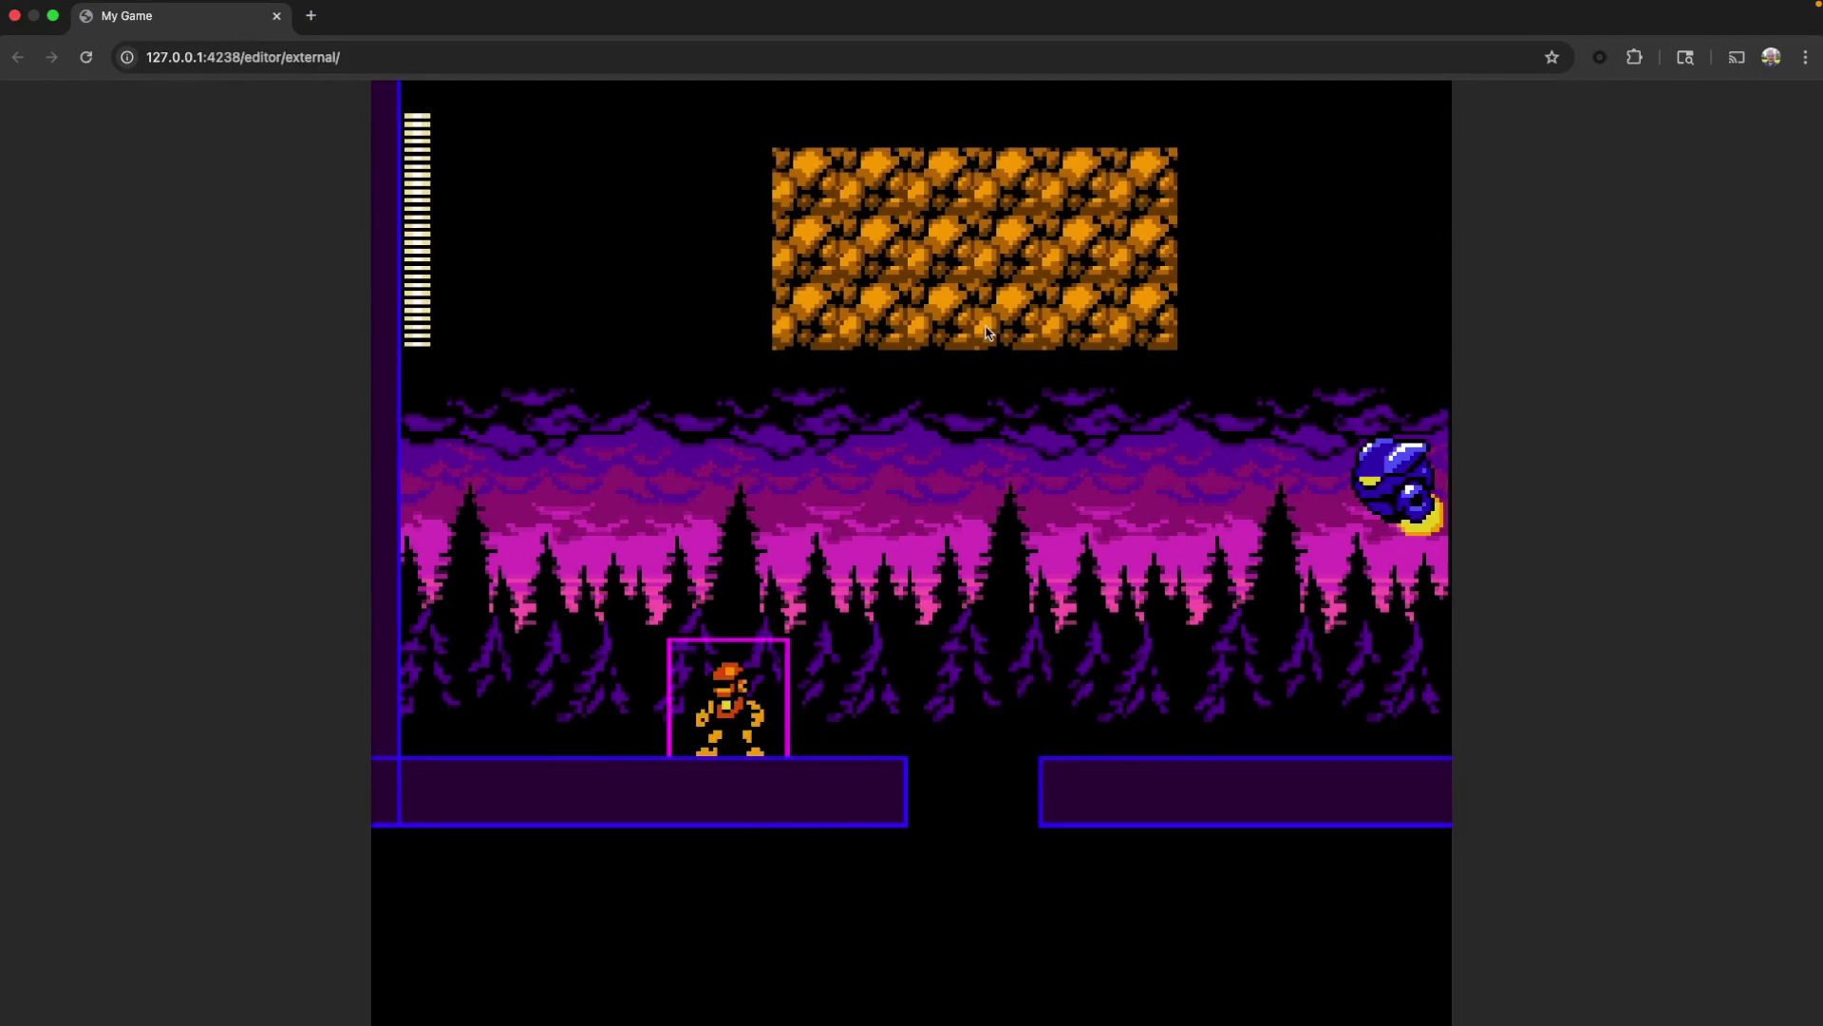
key(ctrl+Left)
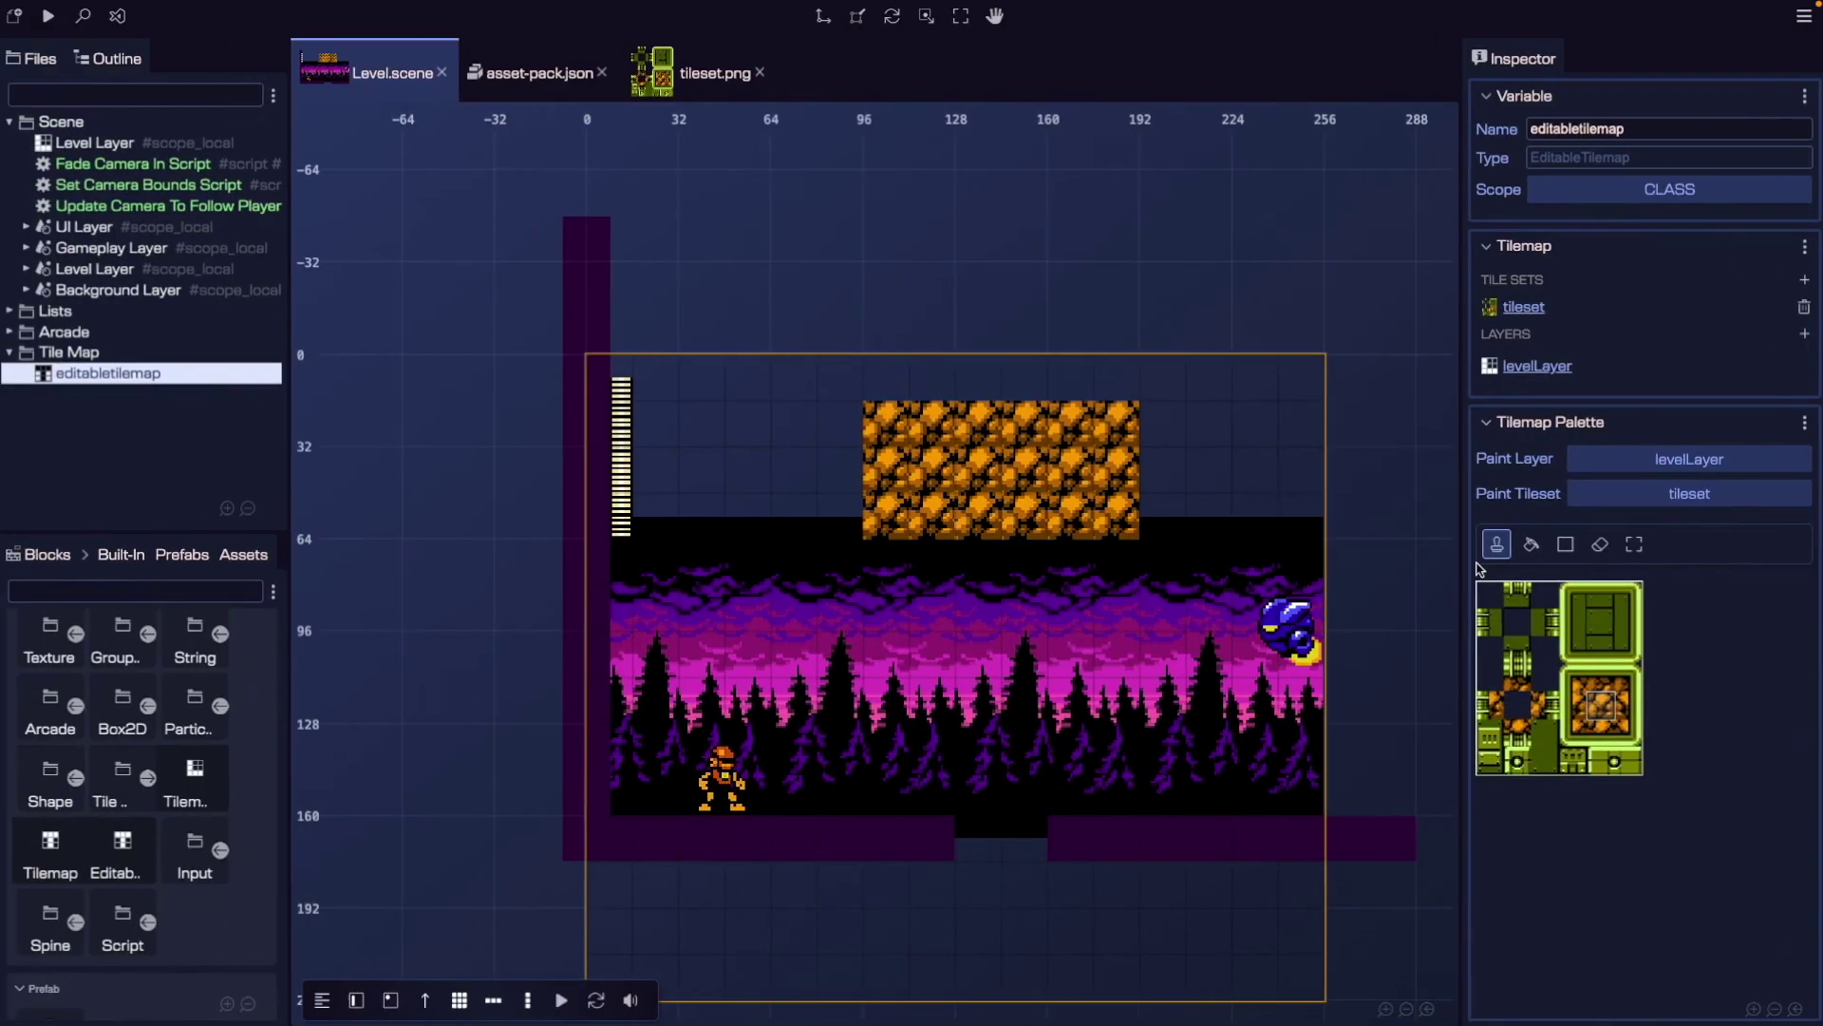
click(1600, 545)
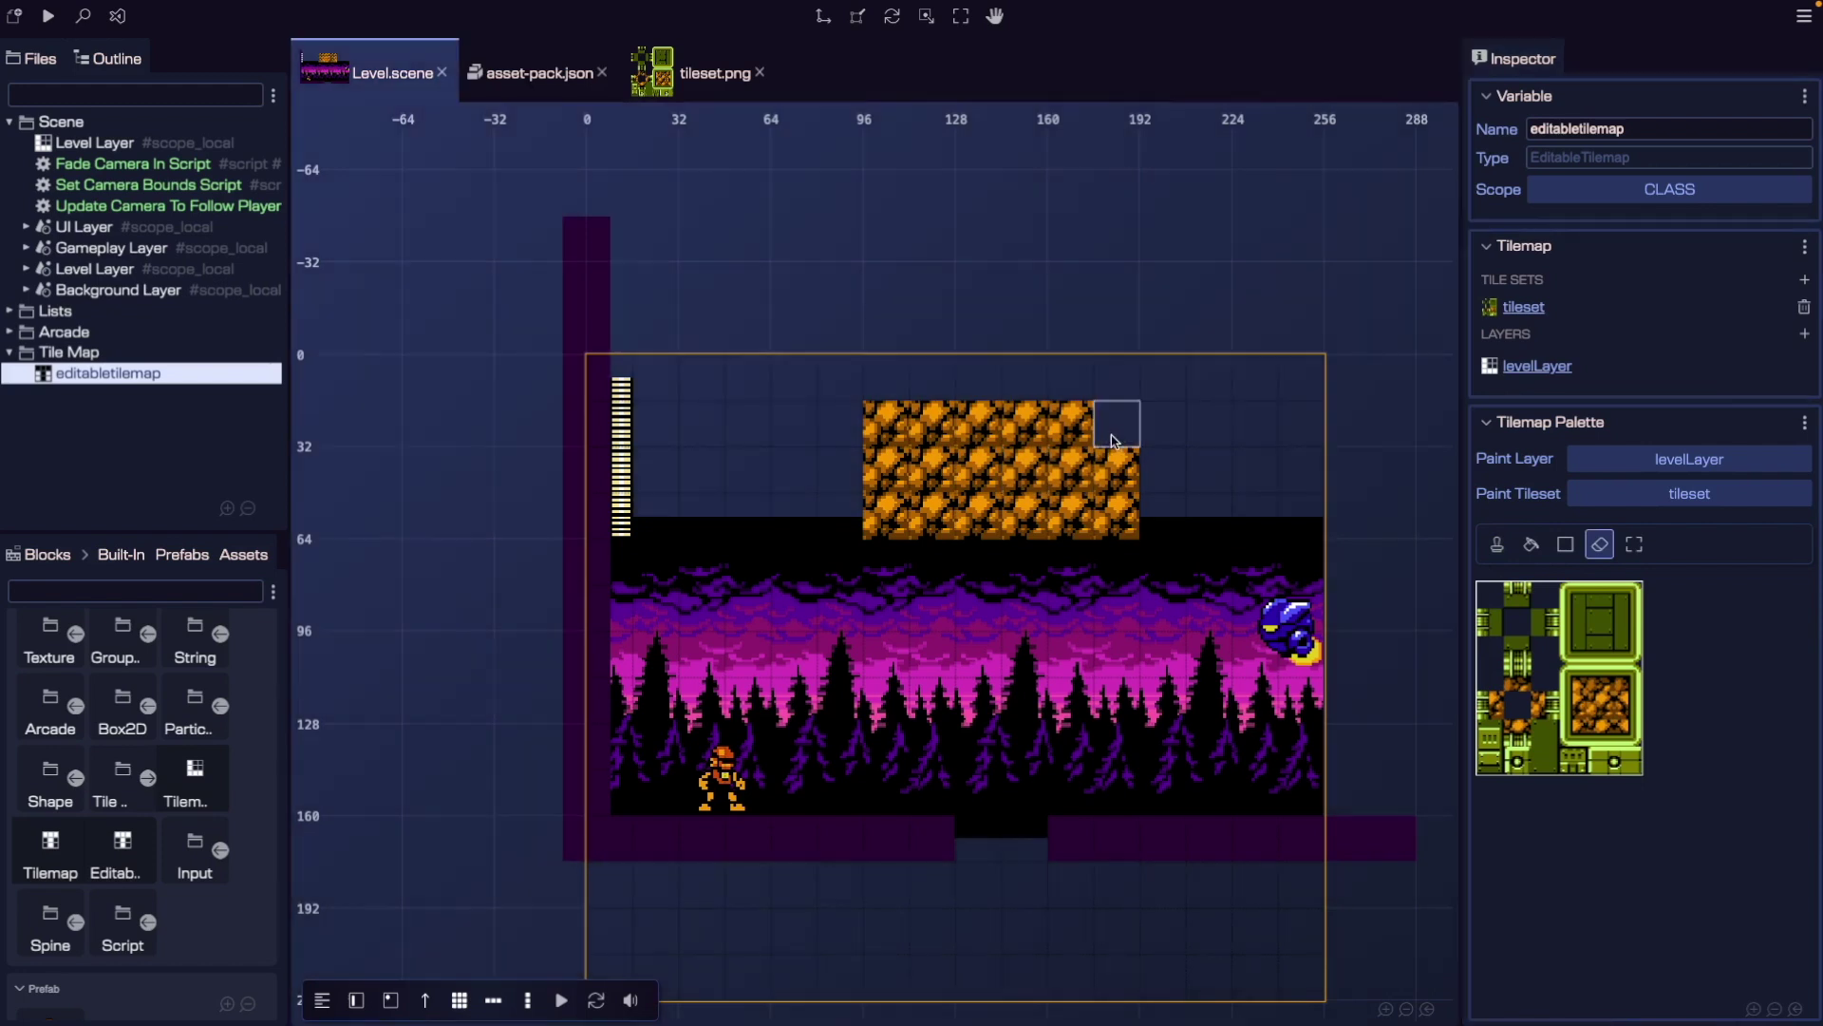
Erase the rock block's middle top-row and left-side tiles and save the scene.
drag(1021, 472, 1056, 434)
click(880, 460)
click(879, 513)
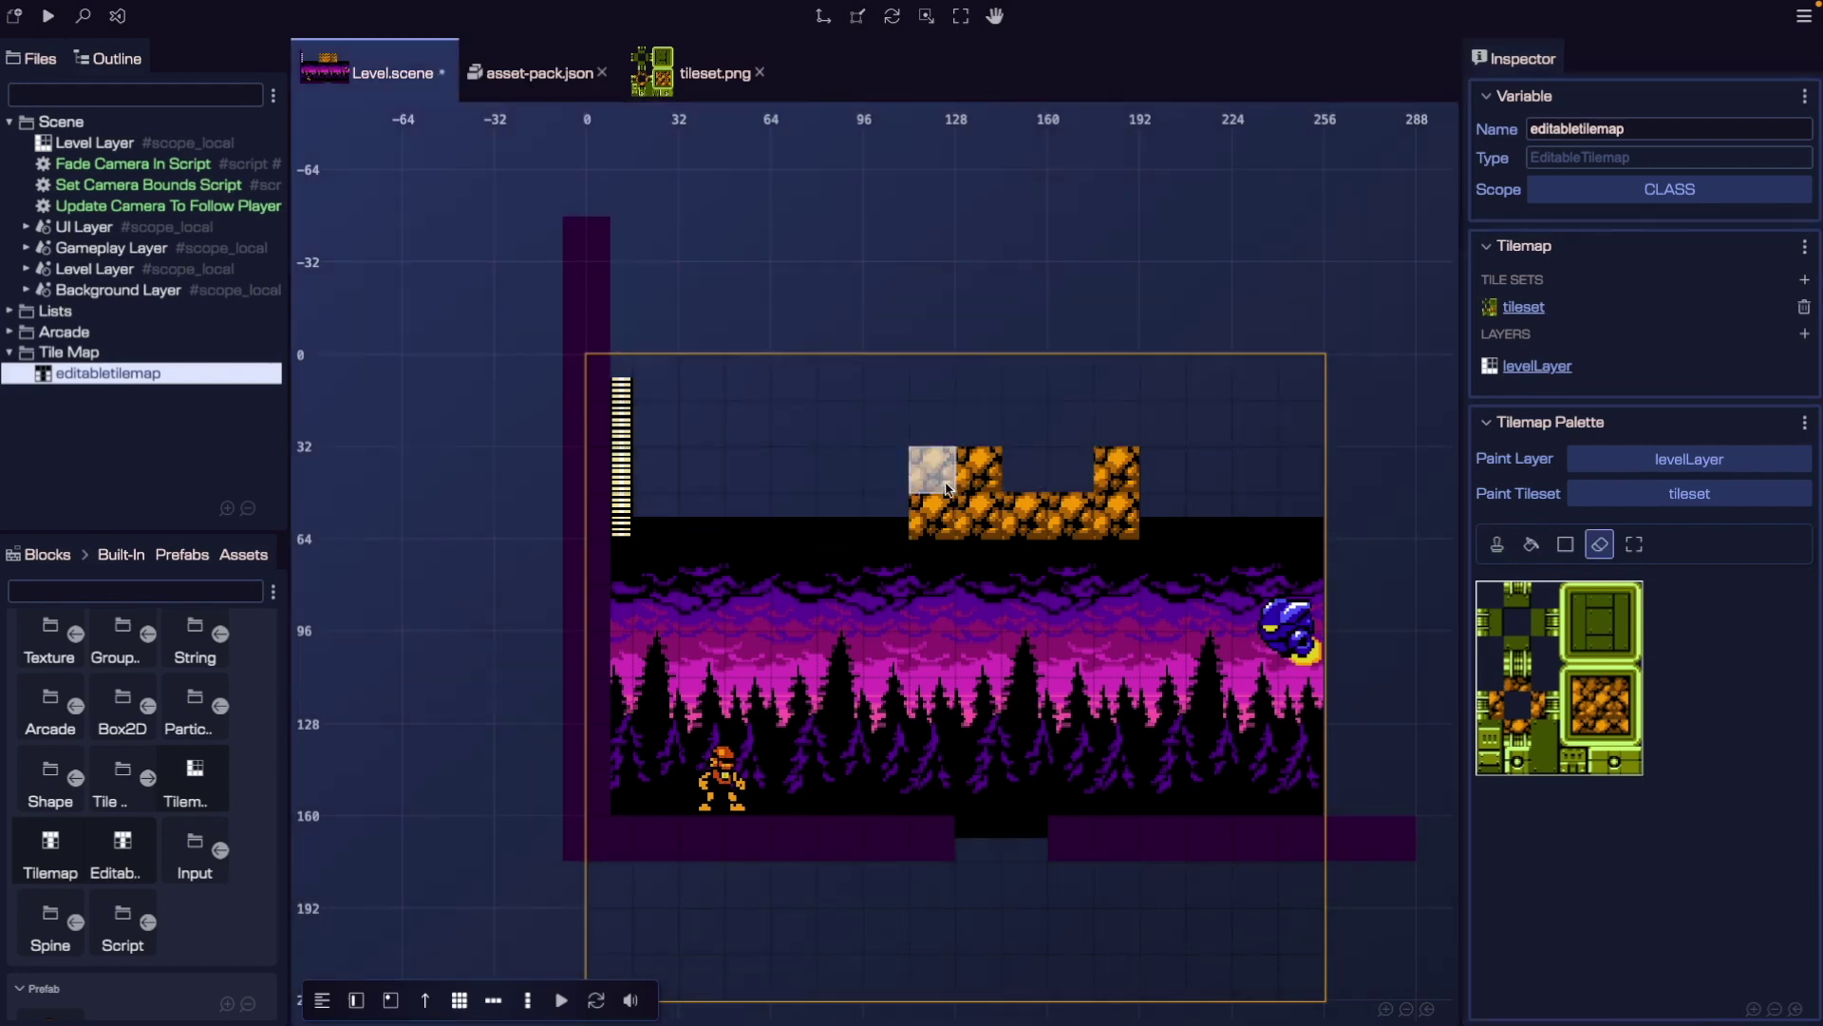
key(super+s)
Reload the game to check the notched platform, then rectangle-select the rock platform's tiles.
key(ctrl+Right)
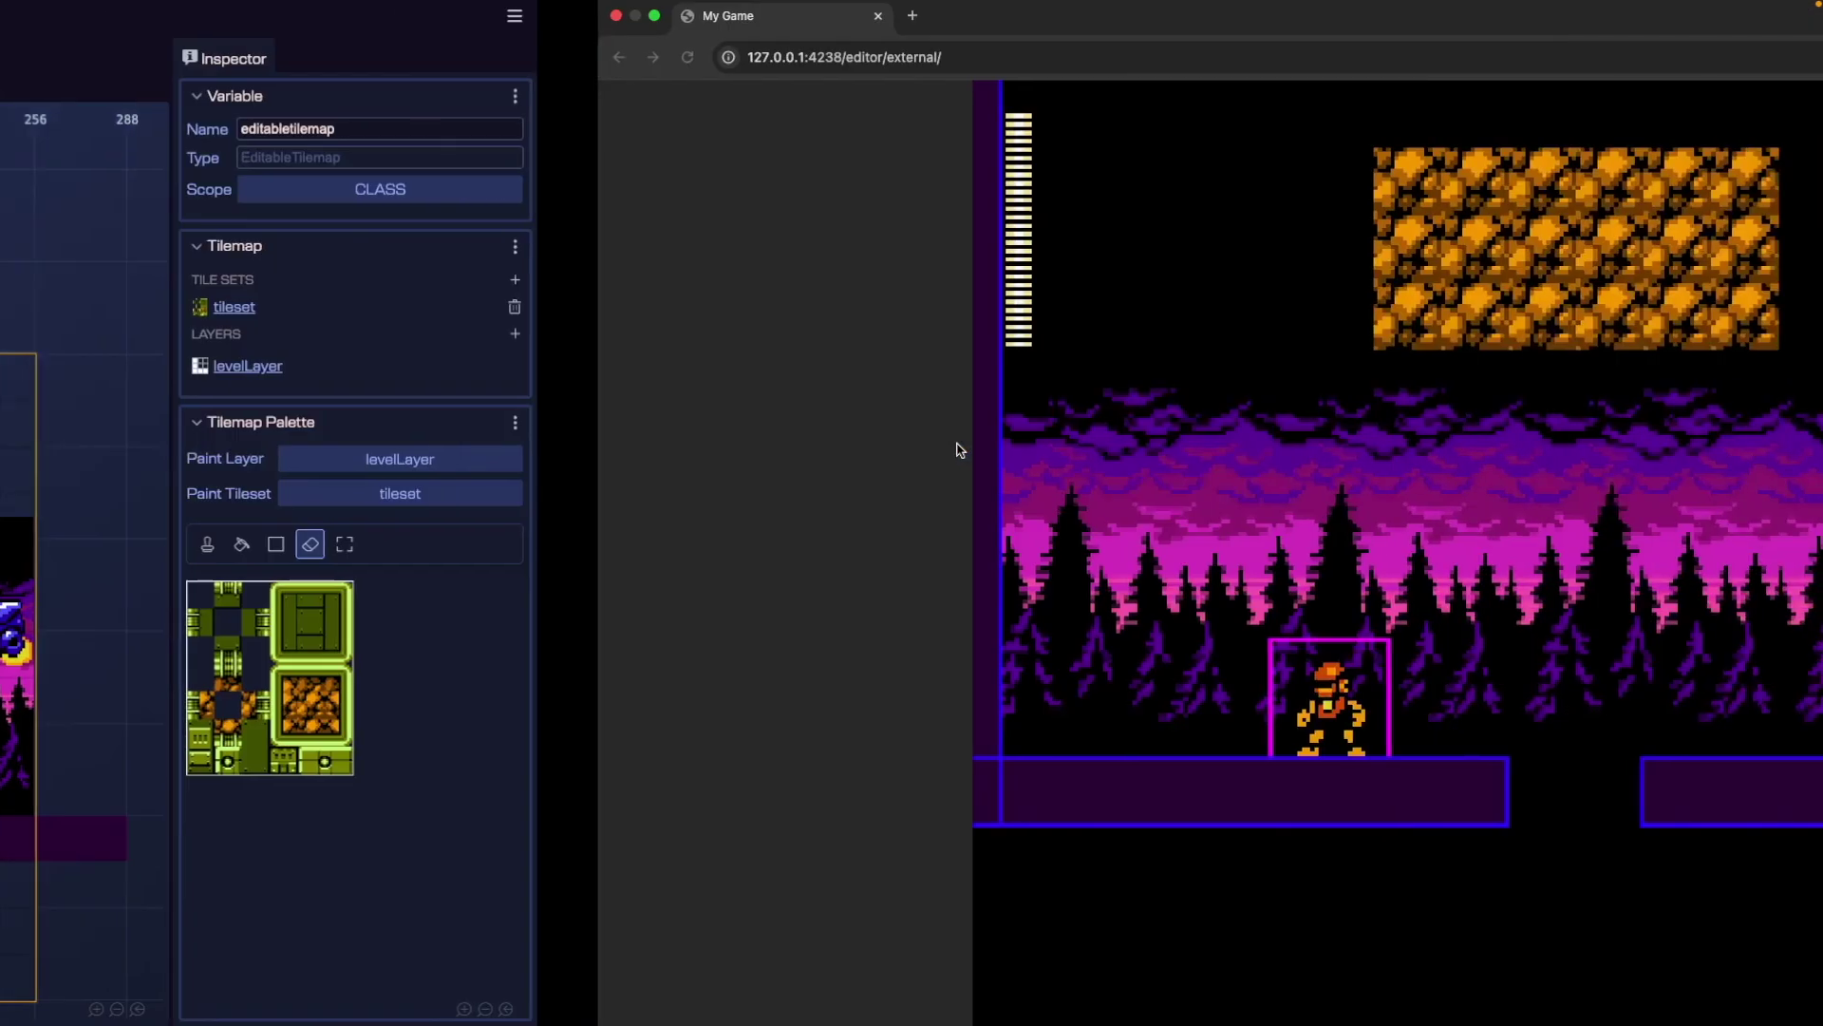
key(super+r)
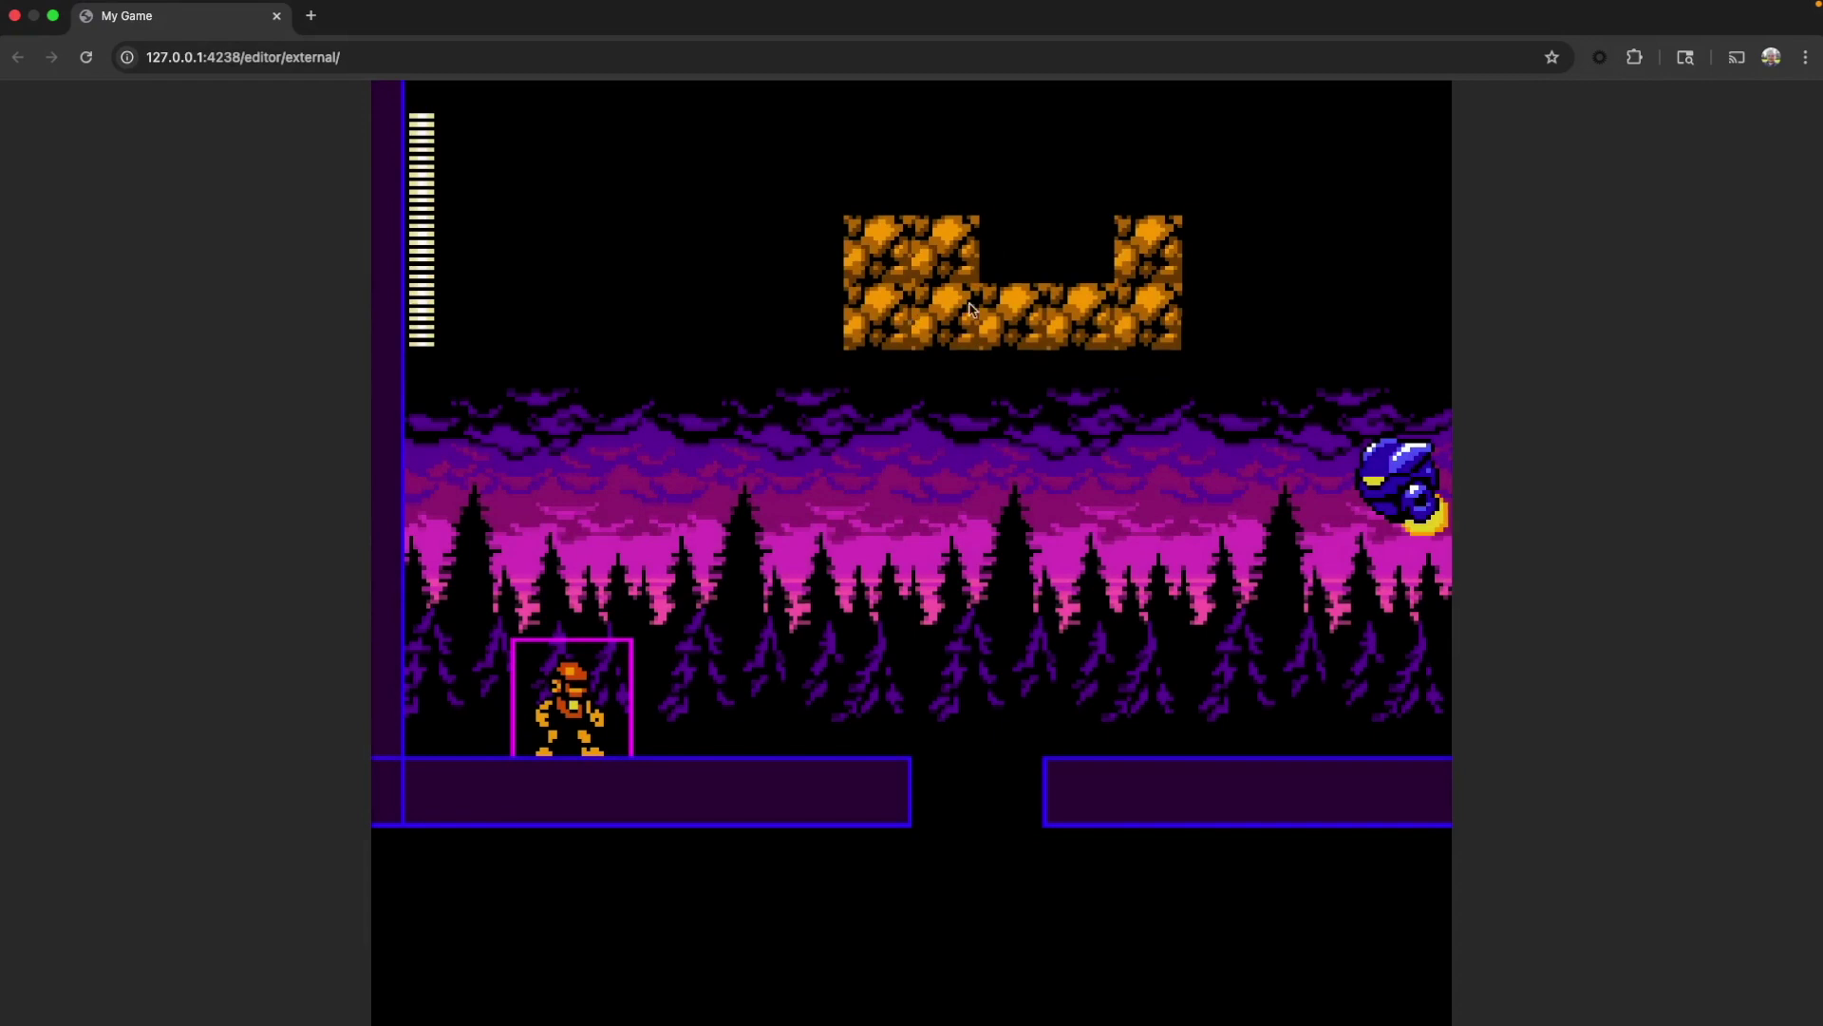
key(ctrl+Left)
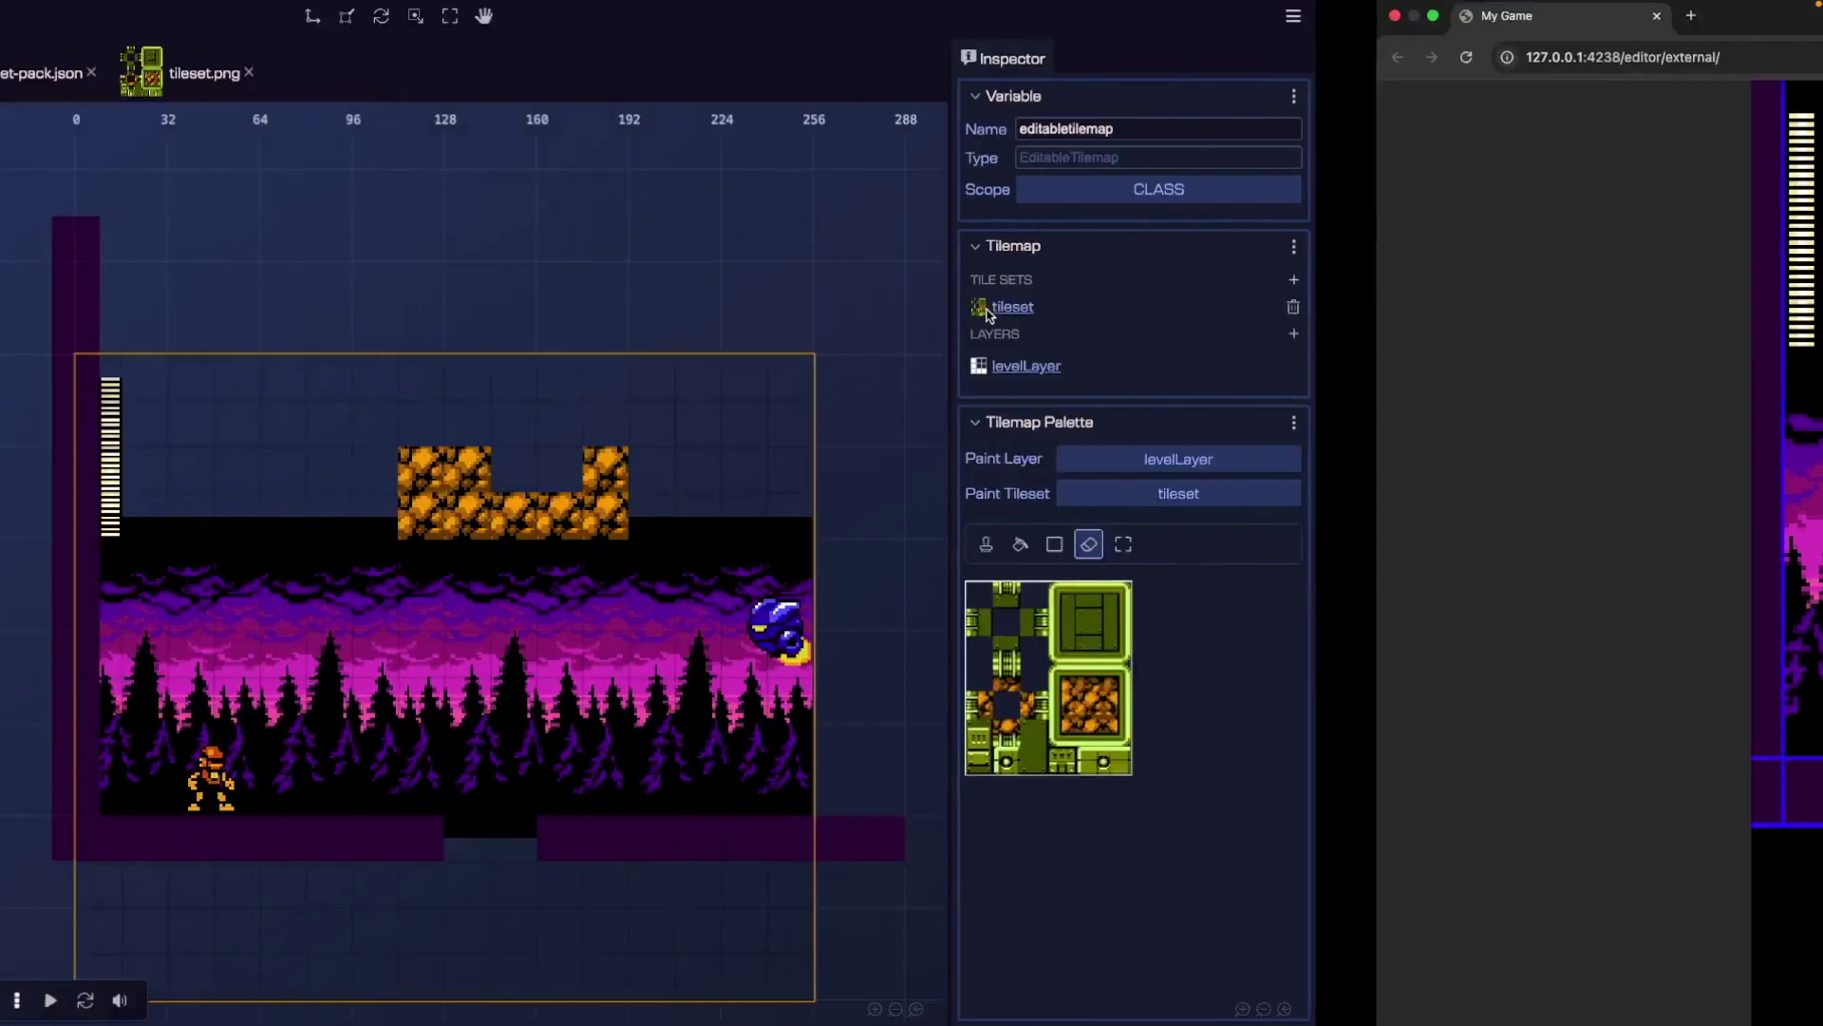
click(1634, 547)
drag(869, 406, 1144, 524)
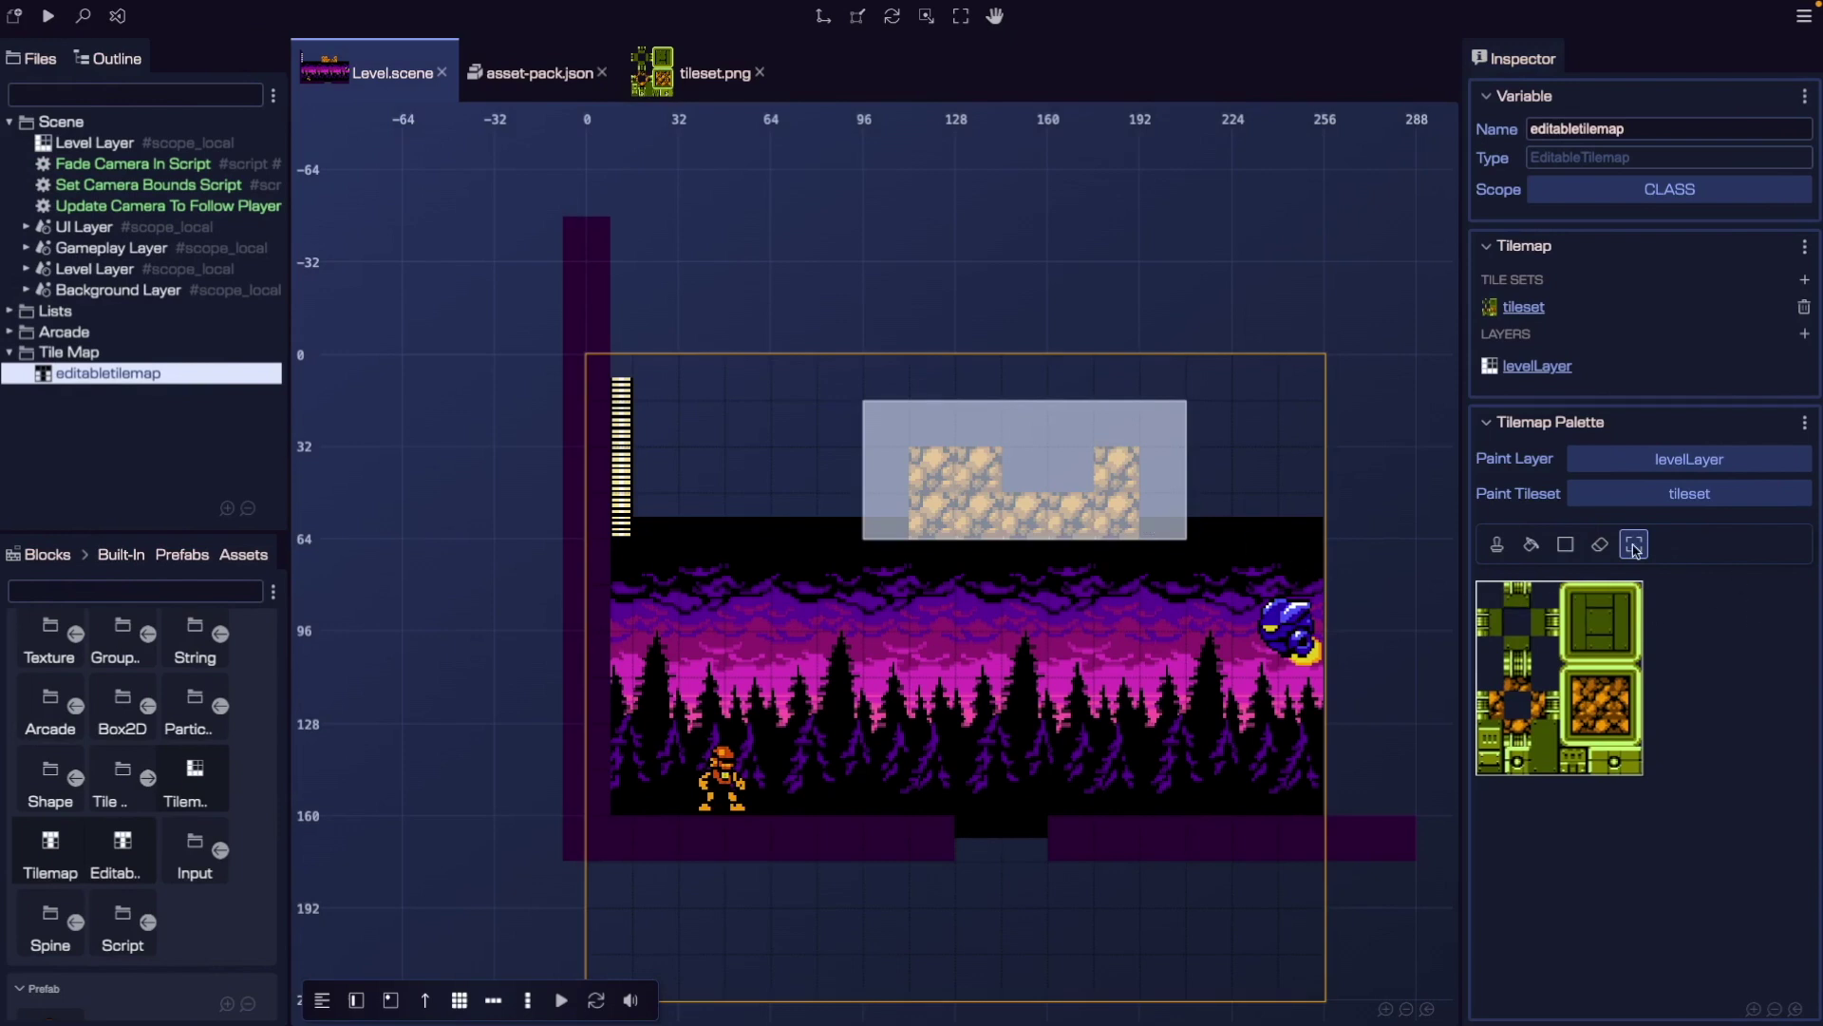
Erase and restore the rock tiles, then reselect and copy the 6x2 rock block.
key(Delete)
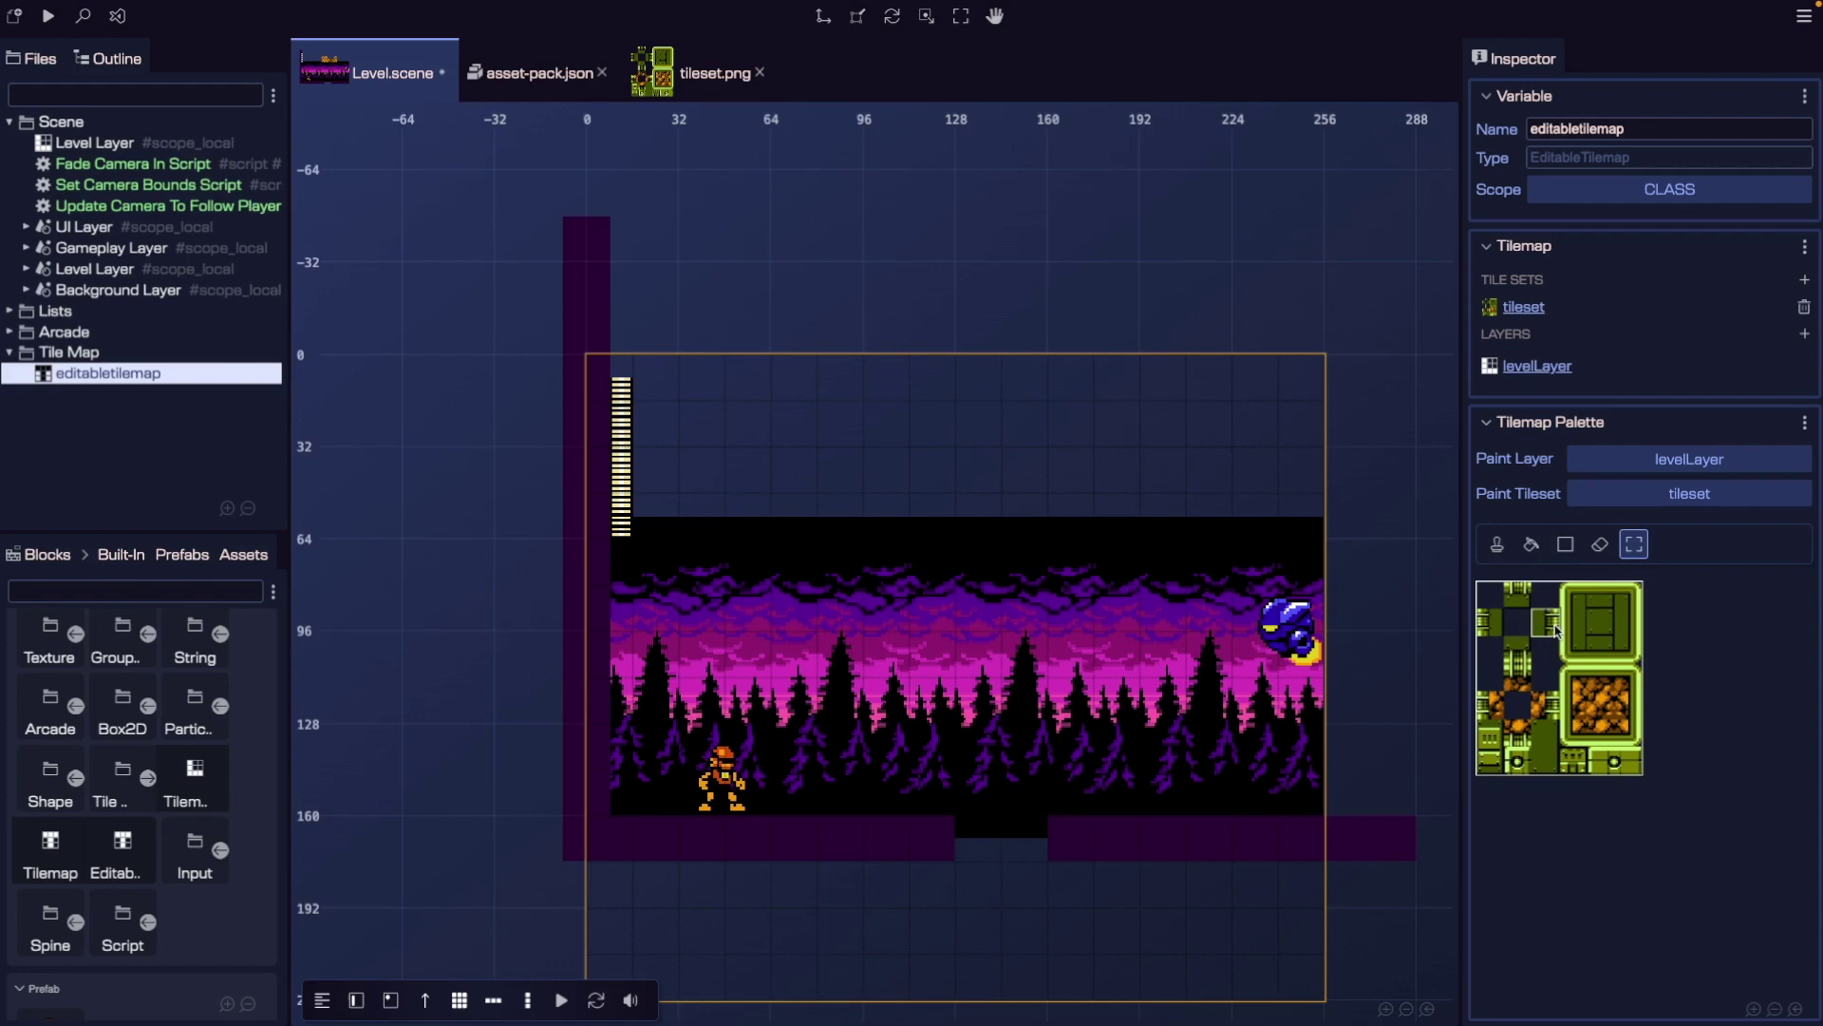
key(ctrl+z)
drag(913, 452, 1143, 515)
key(ctrl+v)
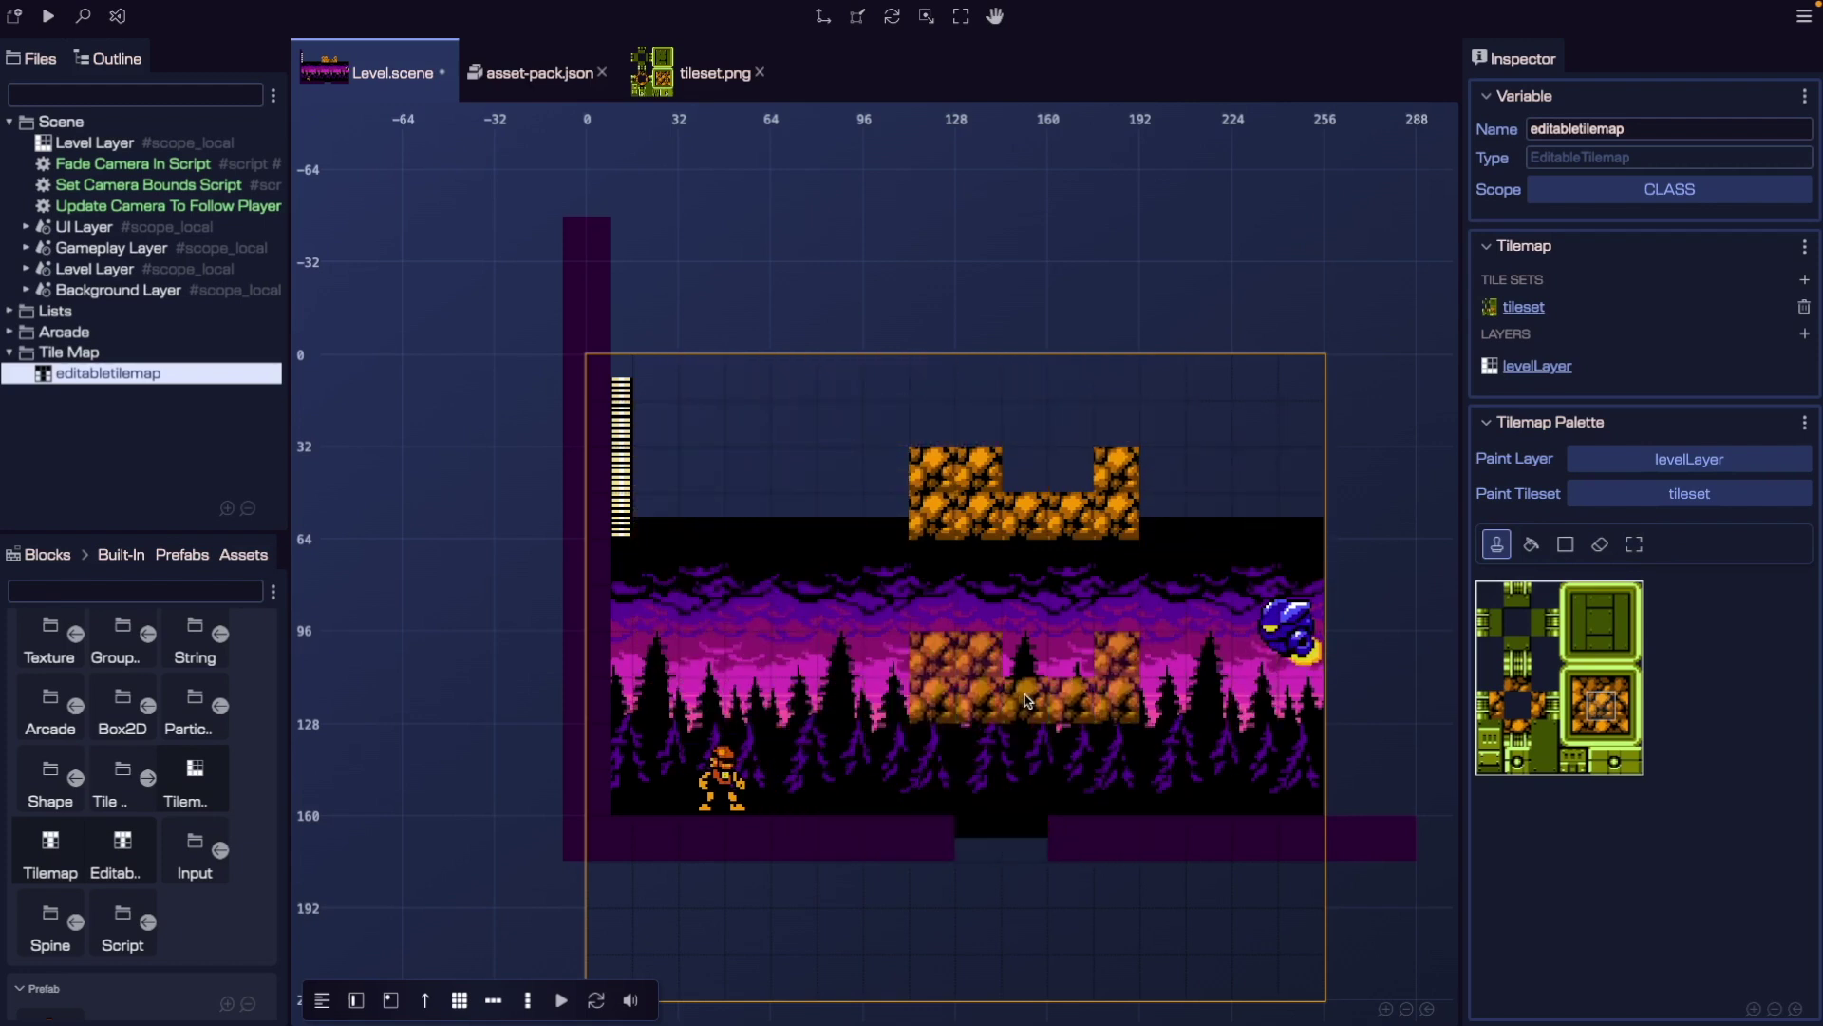
Stamp three rock platform copies: lower, left-middle and right of middle.
click(1025, 745)
click(841, 625)
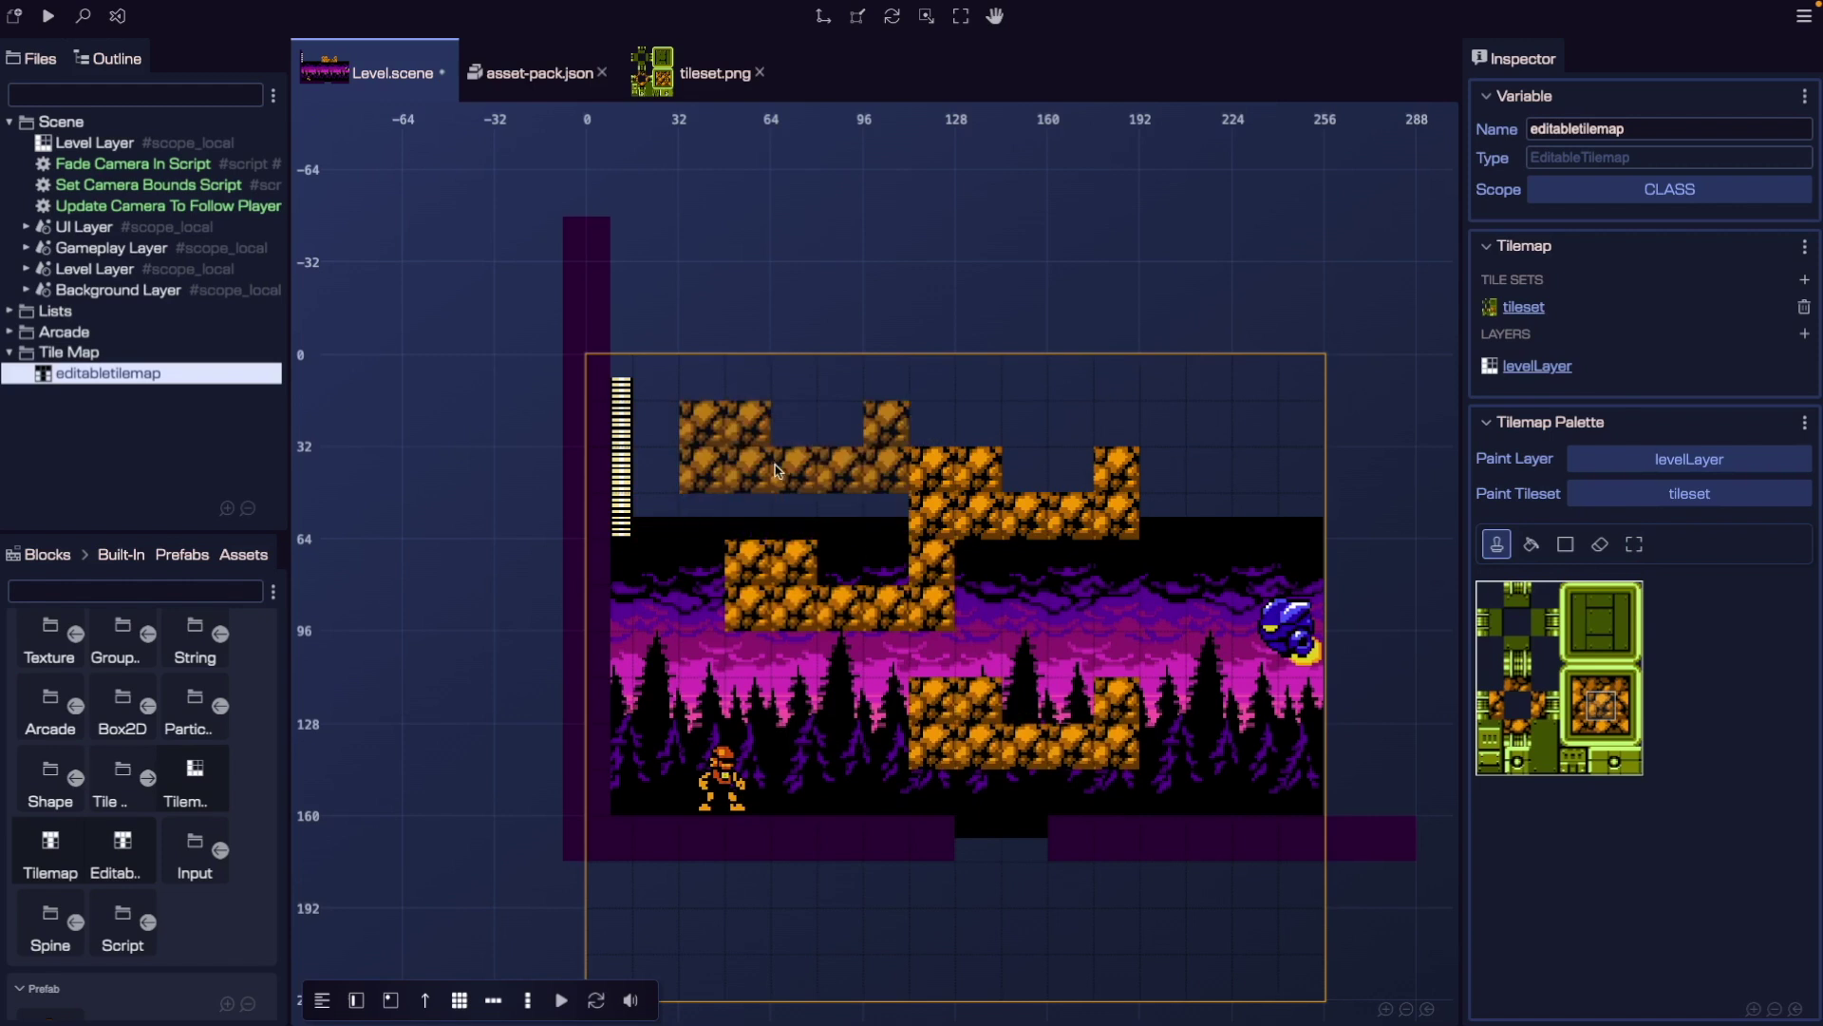
click(1105, 606)
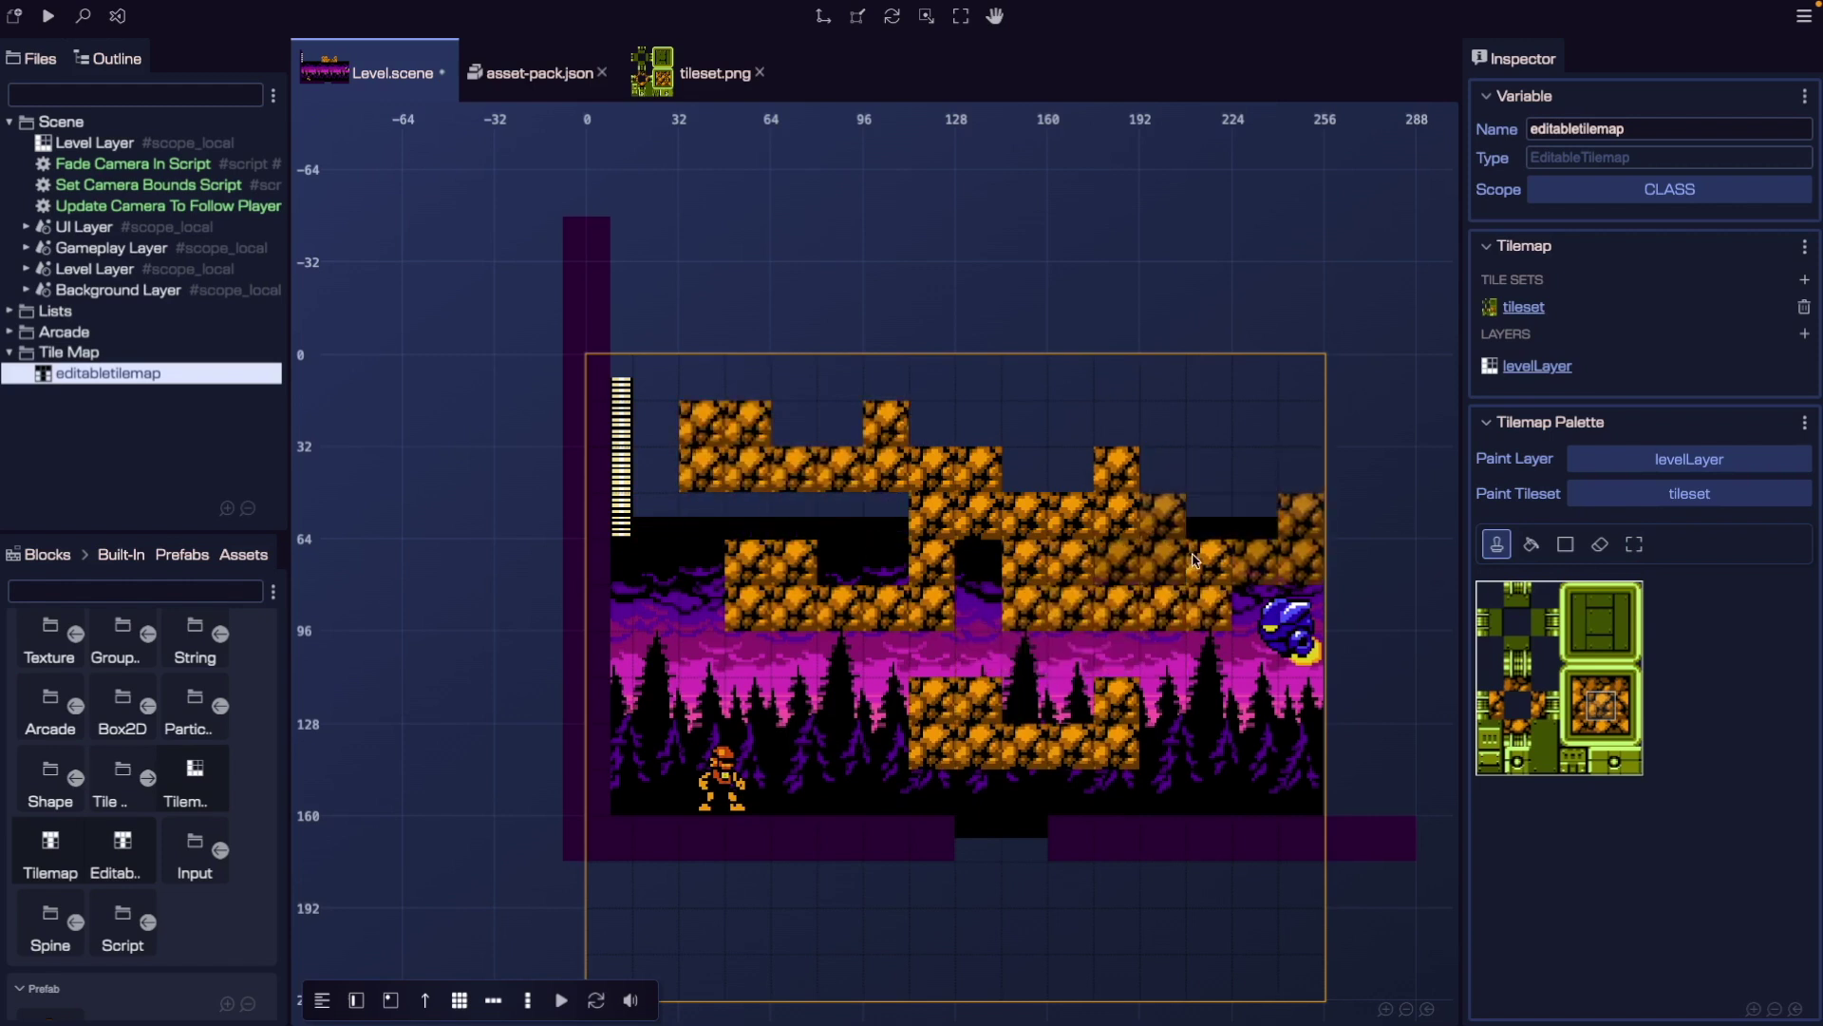
click(1530, 544)
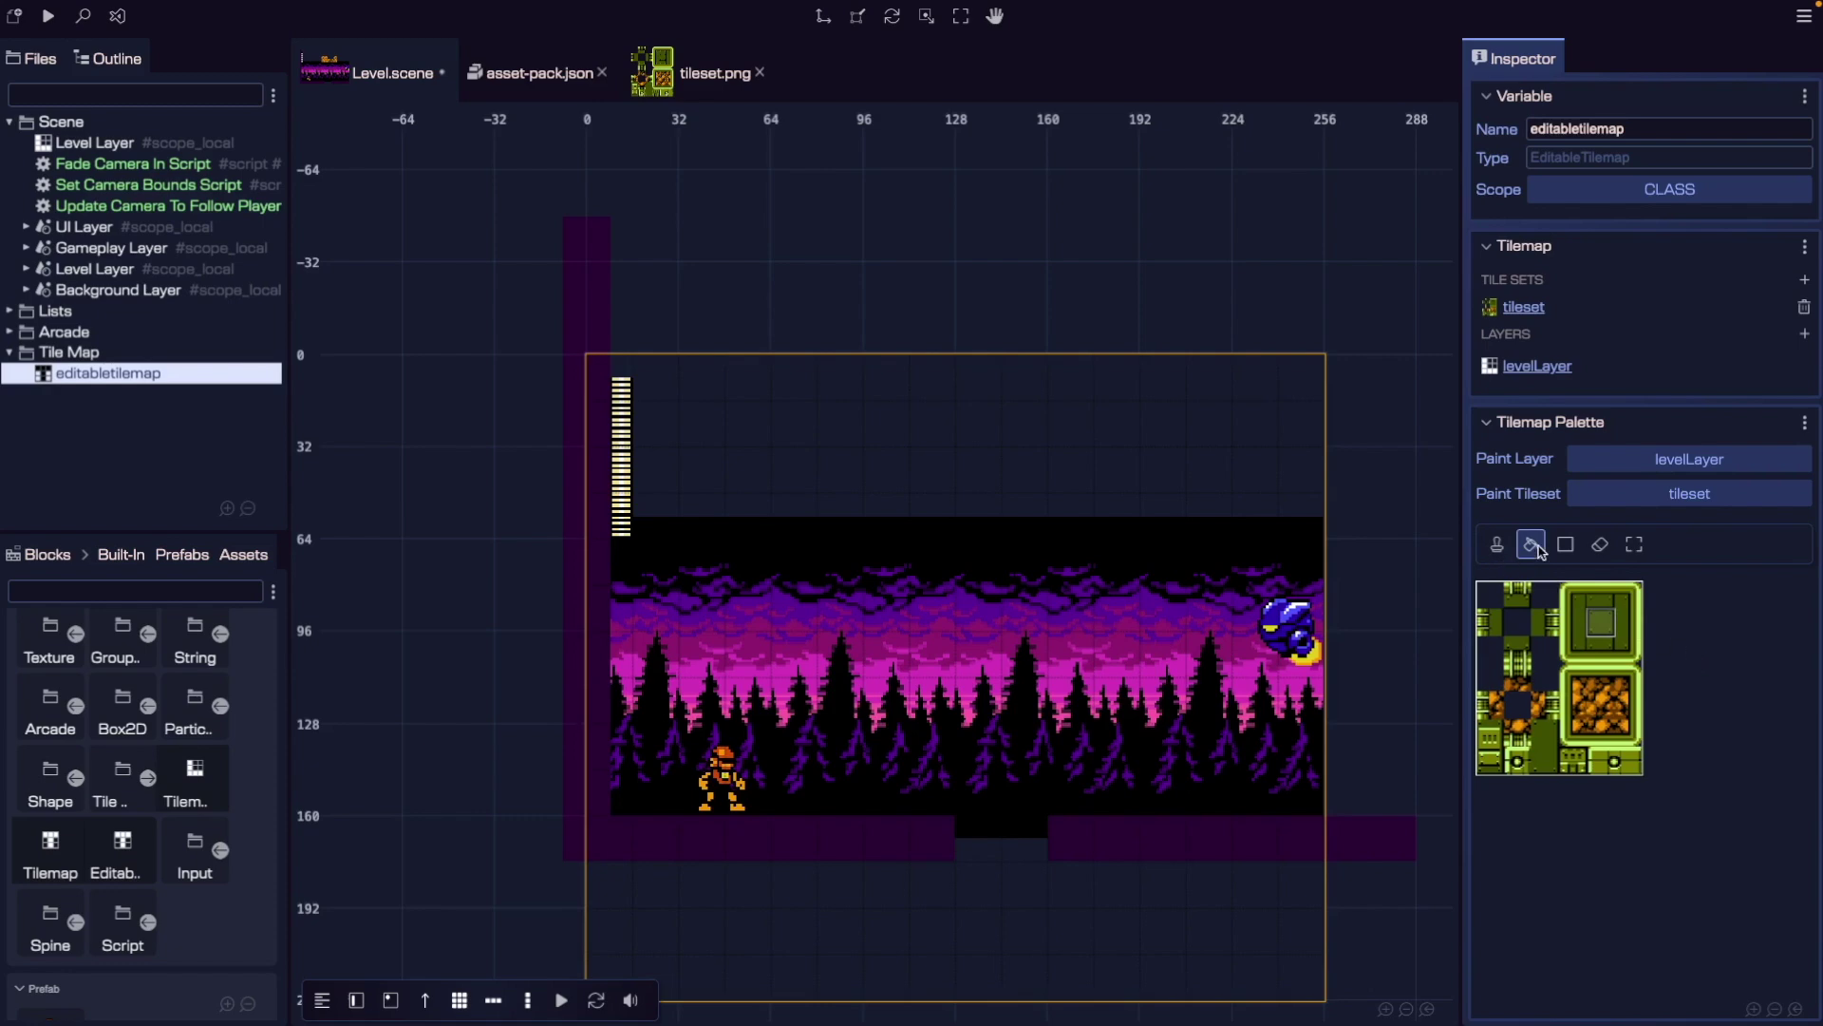
click(1599, 679)
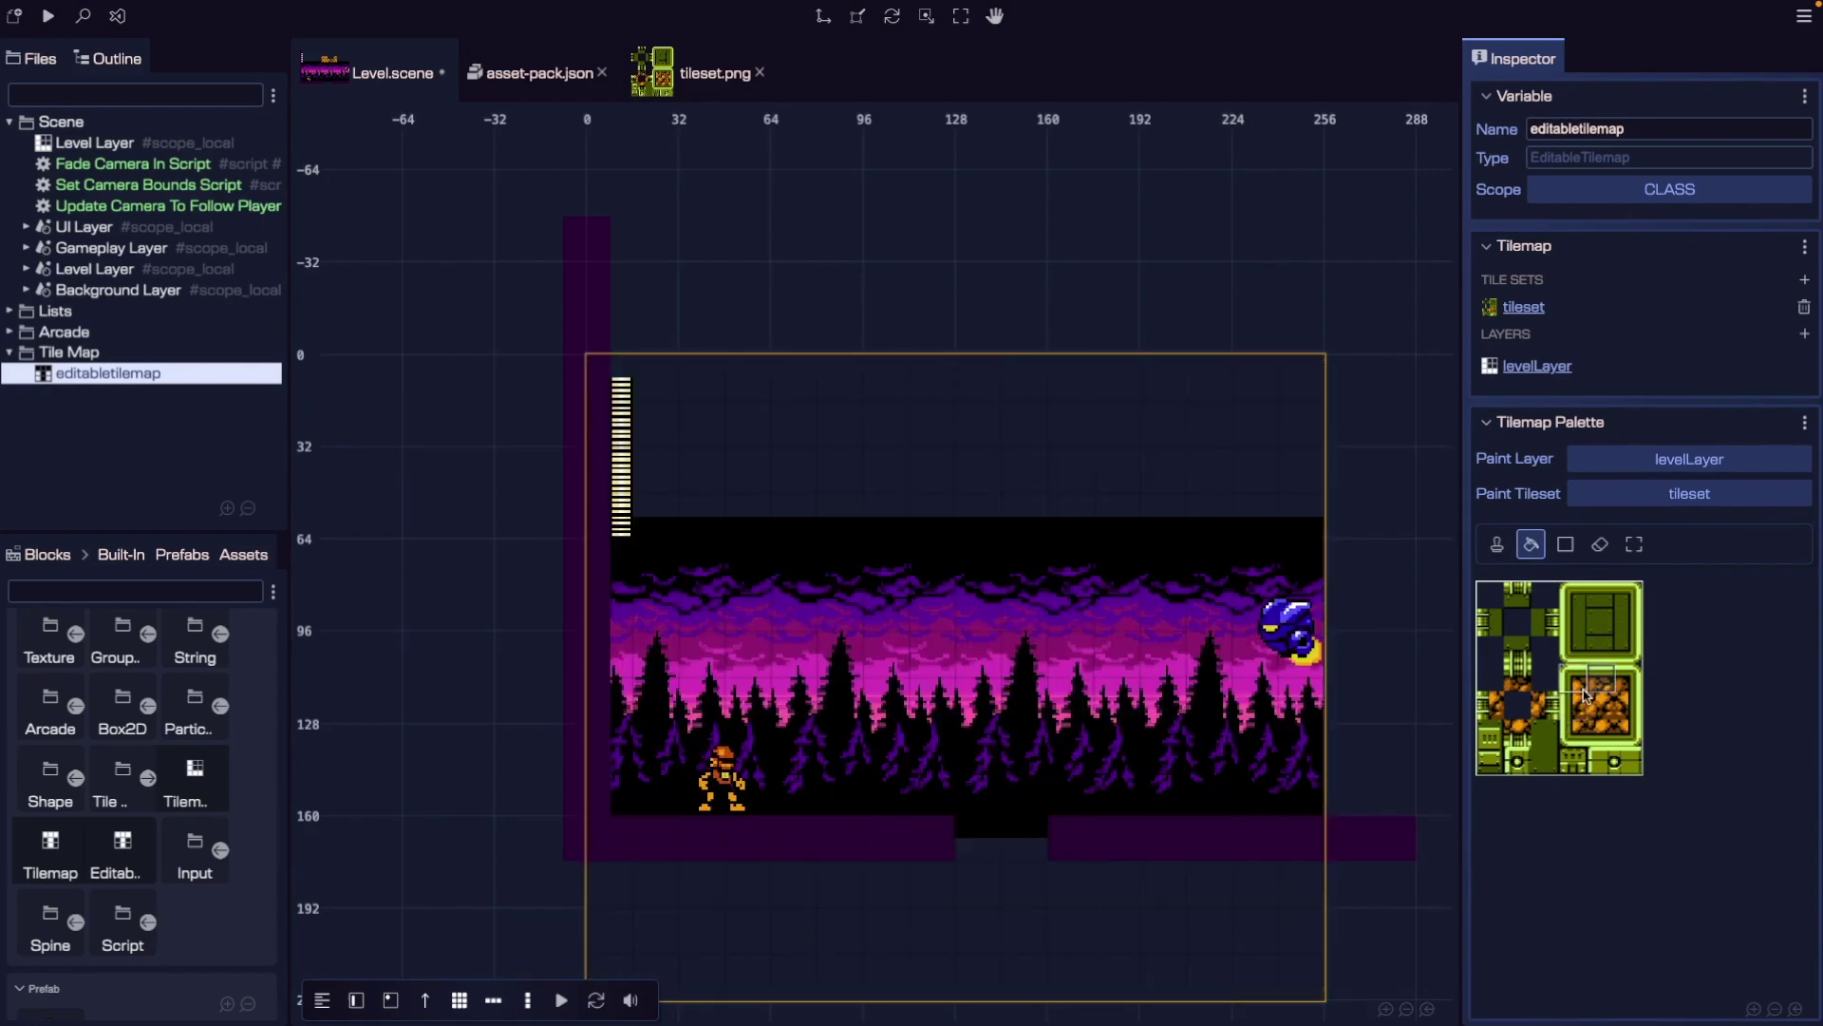
click(1025, 524)
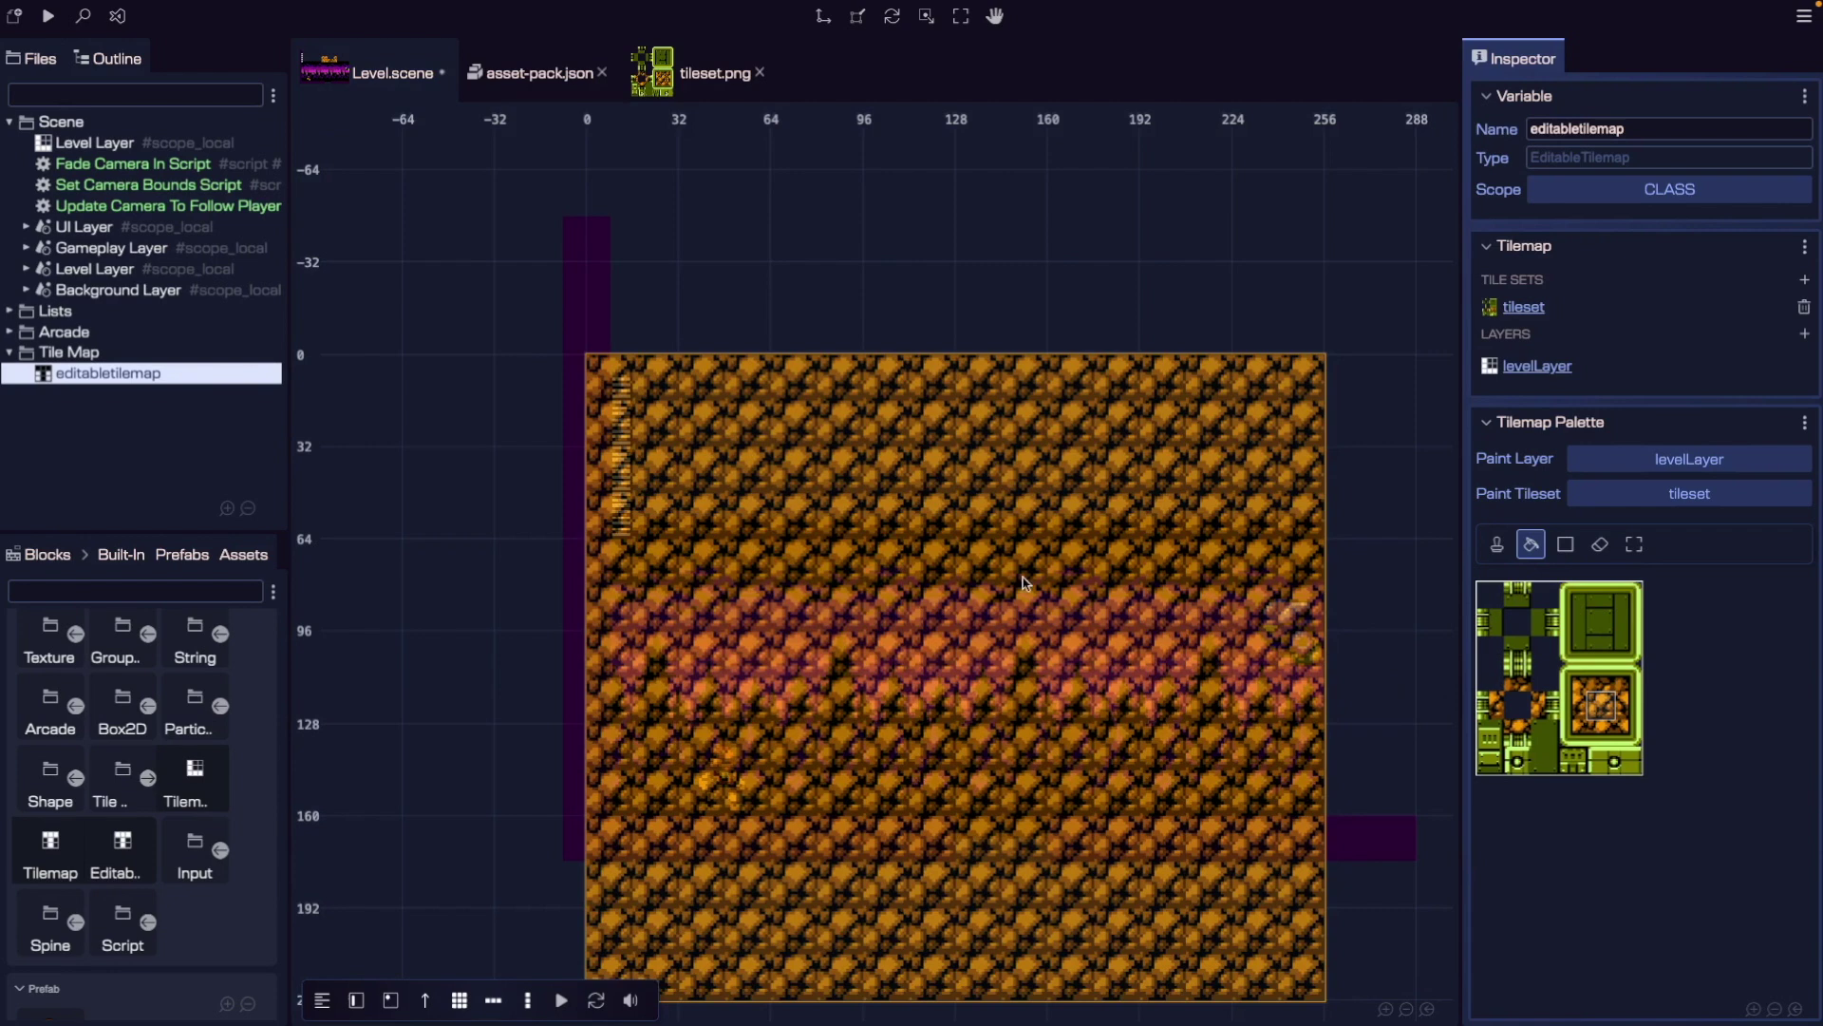
key(ctrl+z)
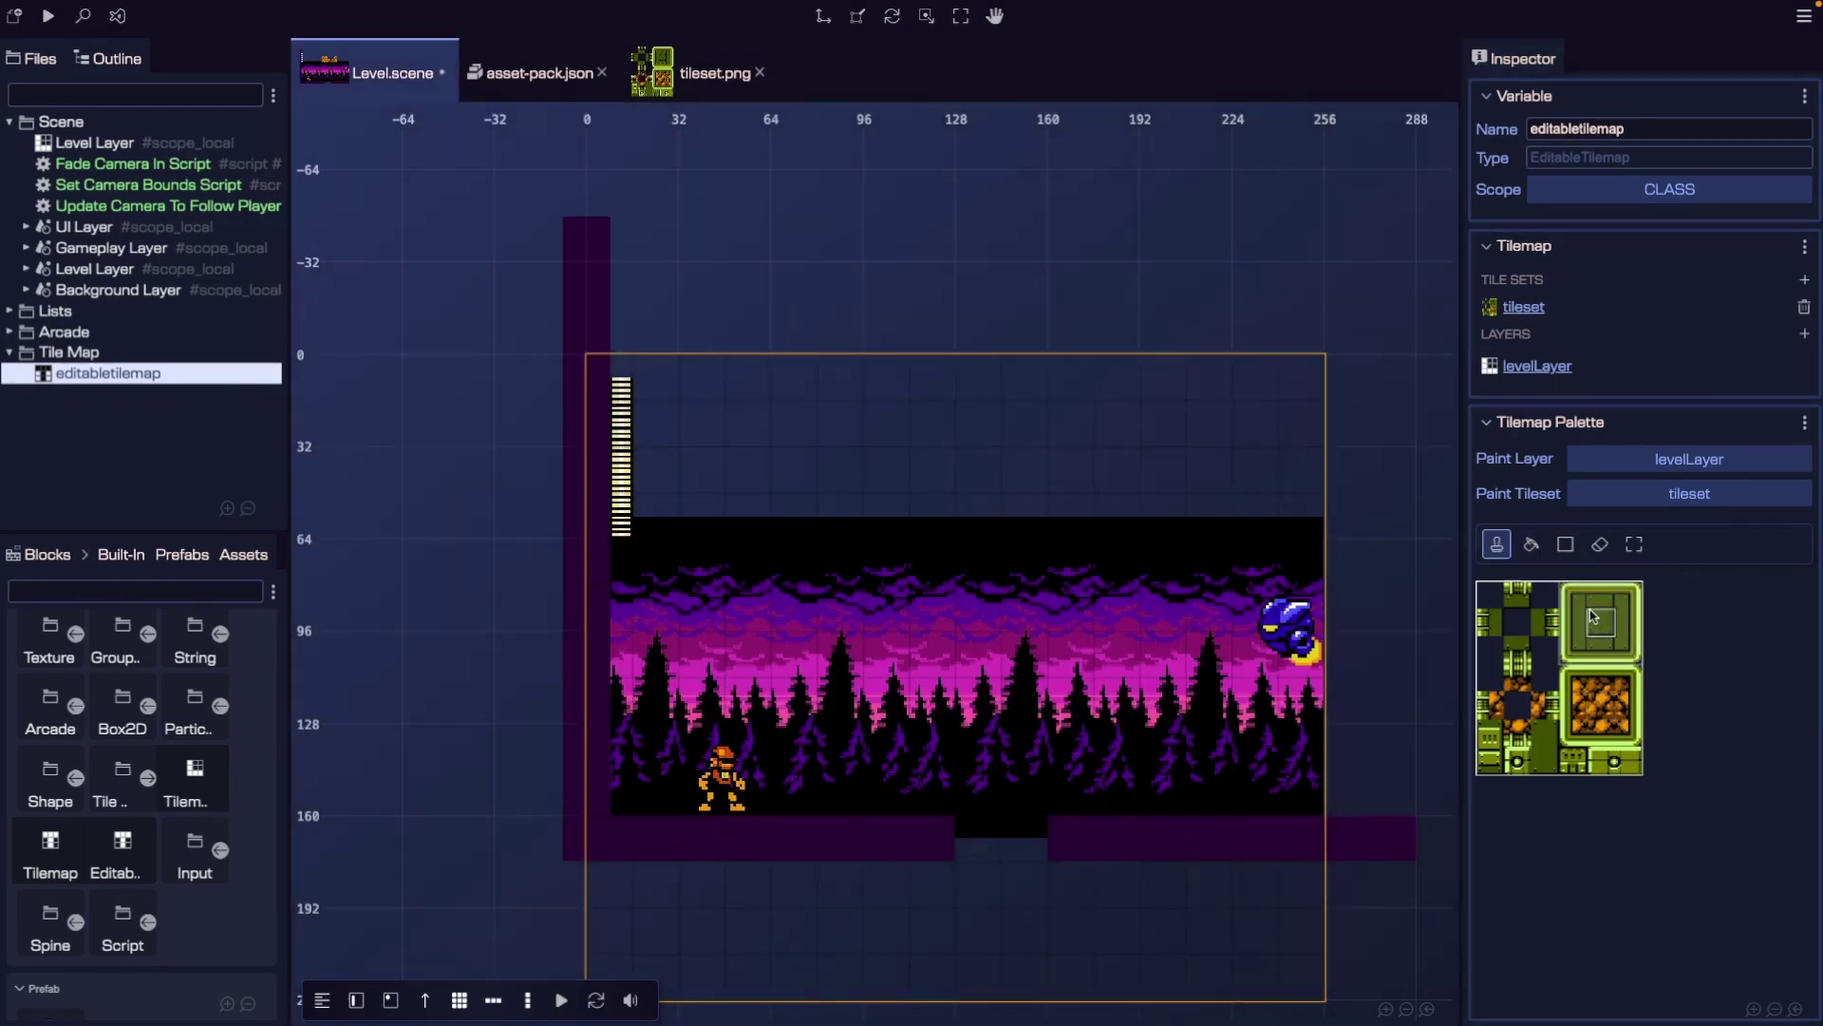
drag(1573, 600, 1630, 644)
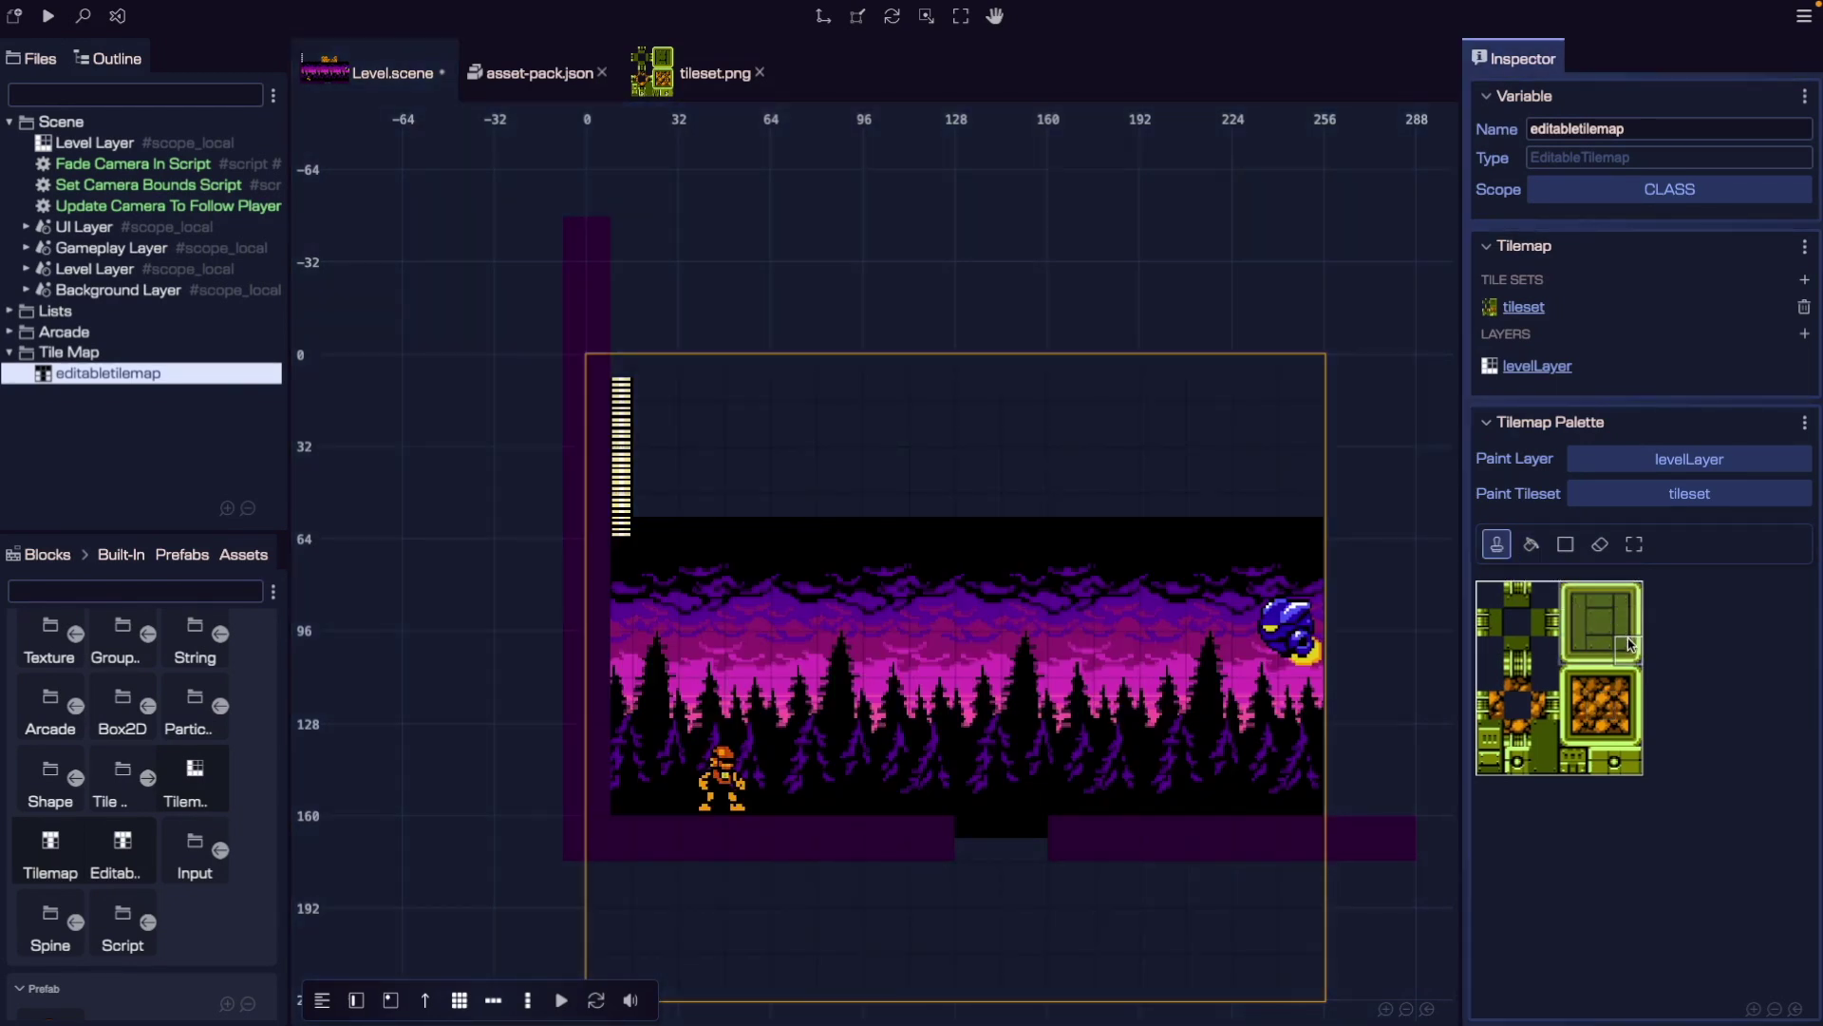
click(1031, 483)
click(801, 483)
click(800, 668)
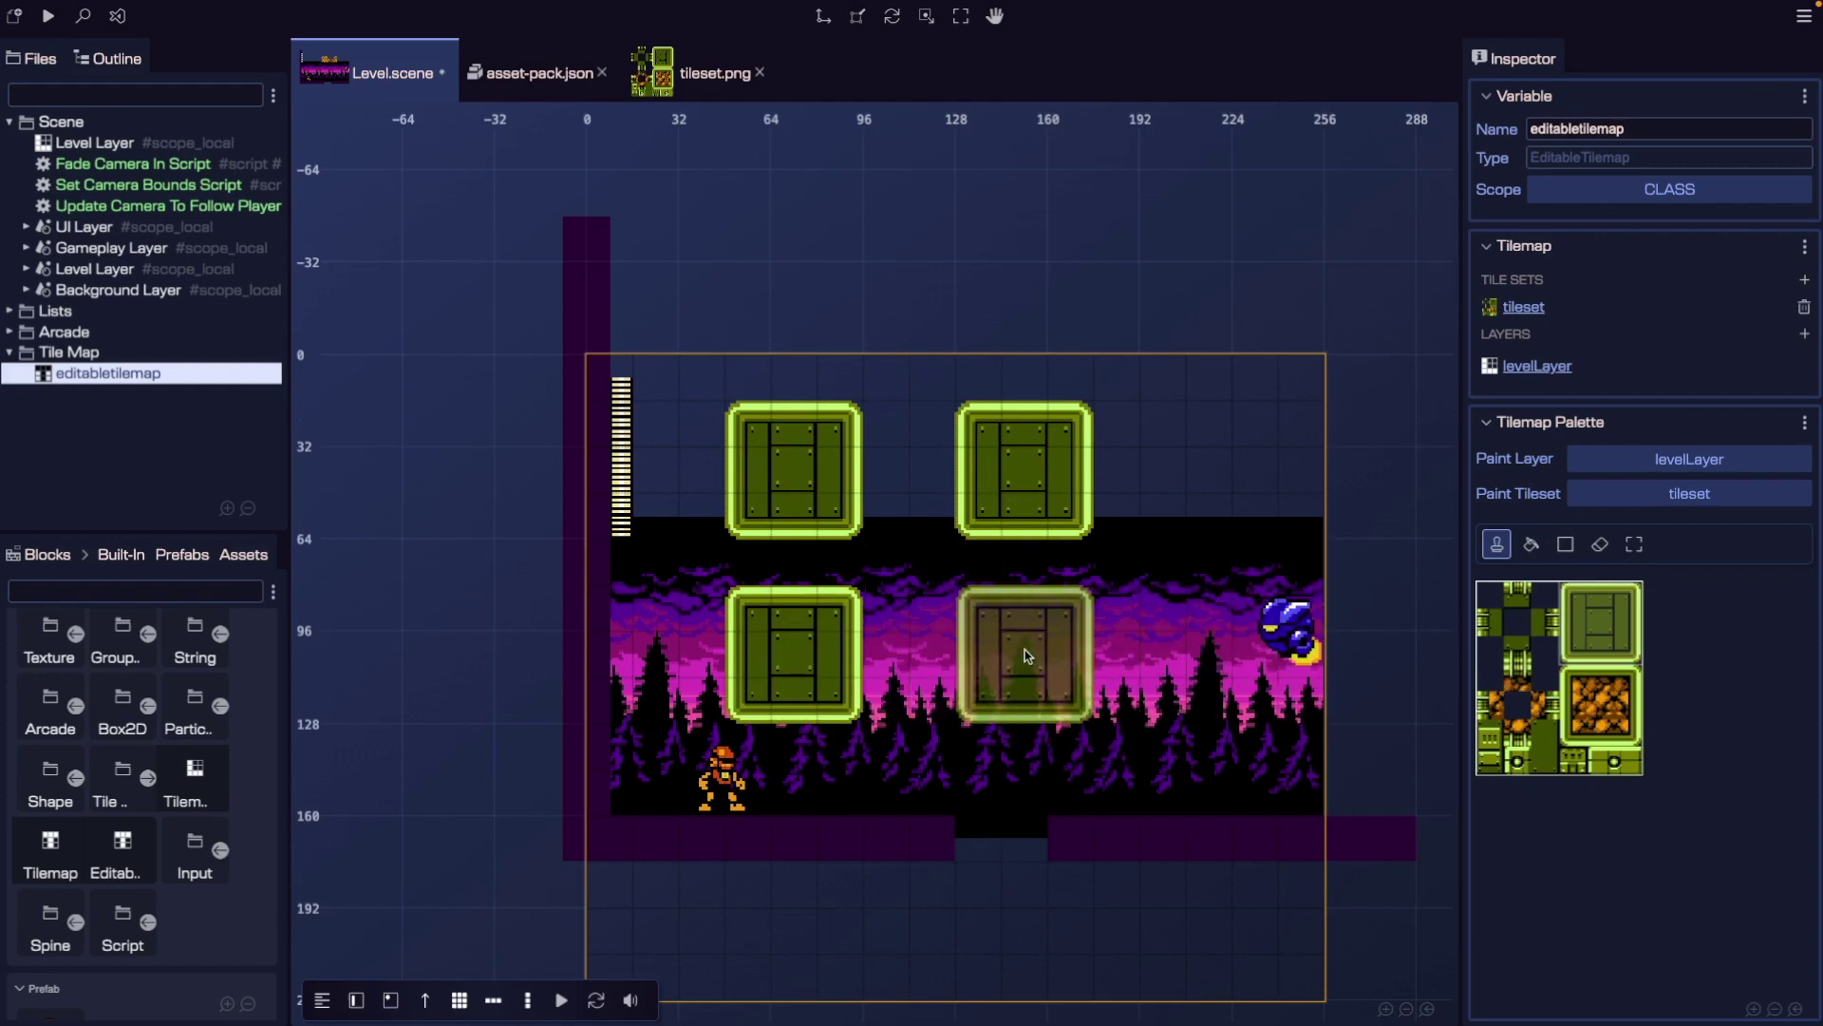
click(1023, 653)
click(1254, 470)
key(ctrl+z)
key(ctrl+z)
key(ctrl+z)
key(ctrl+z)
key(ctrl+z)
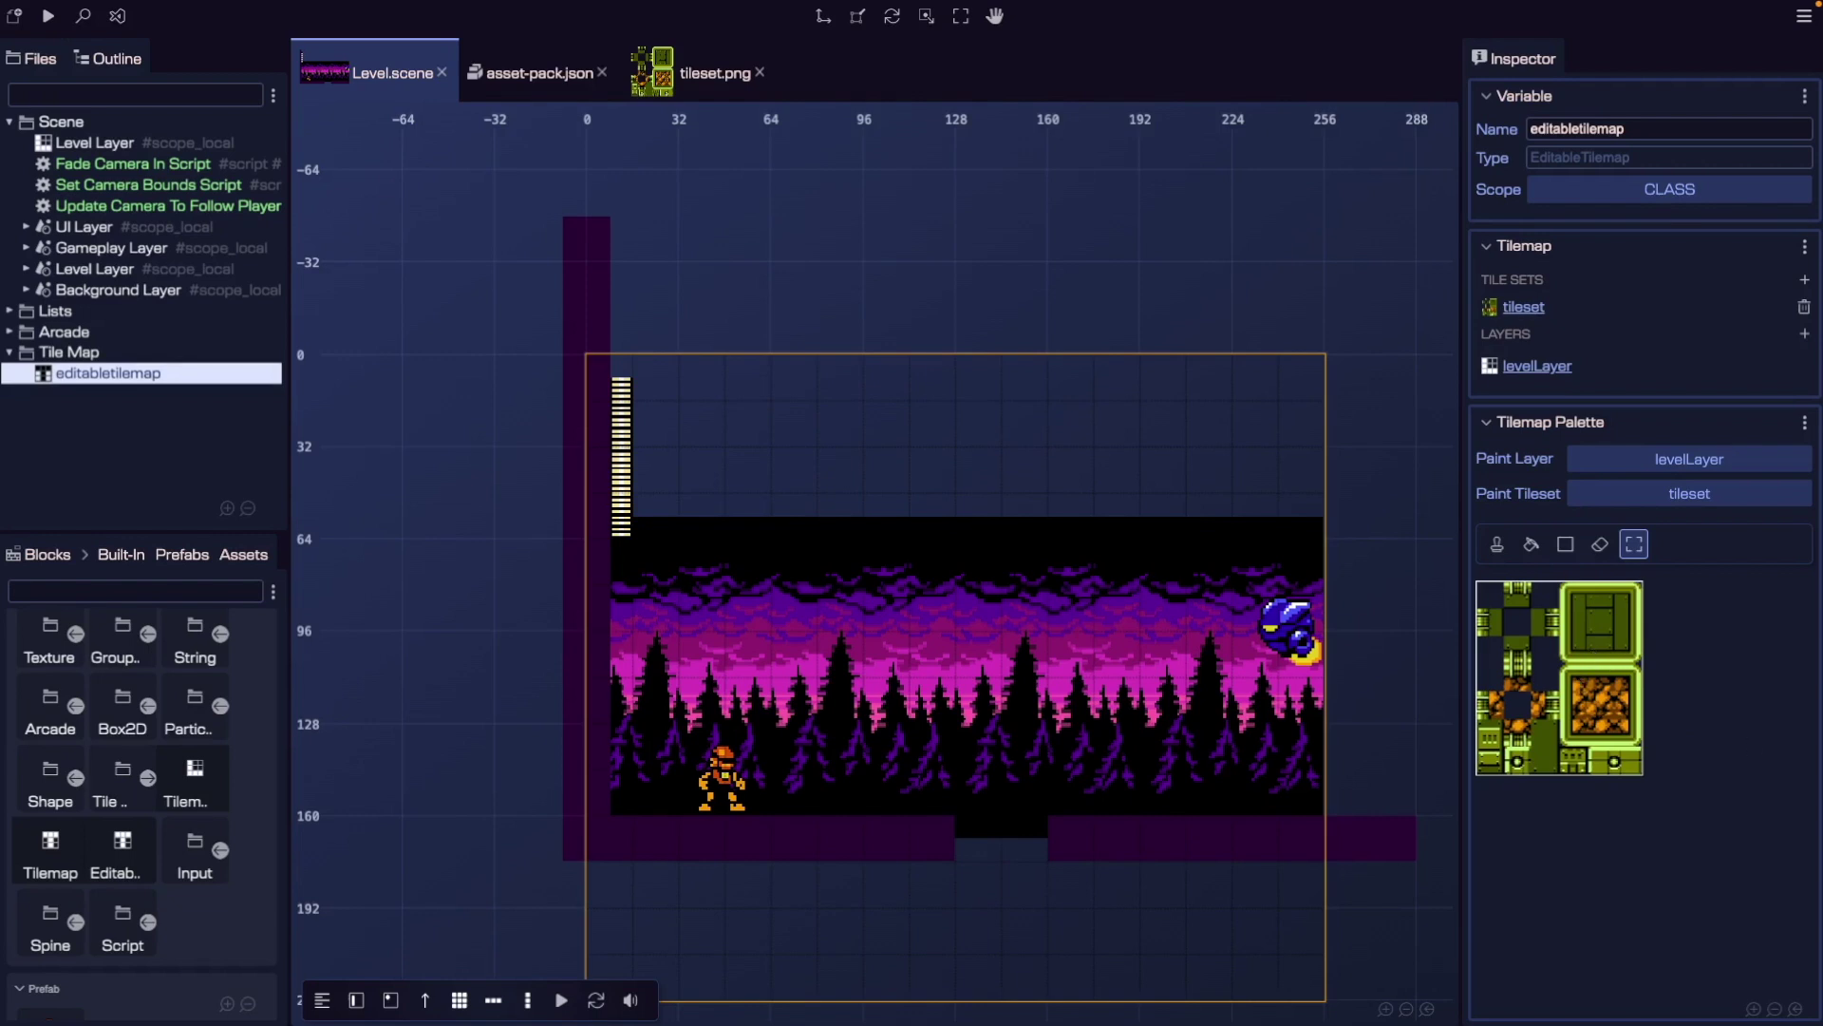
Paint a grass-topped ground row along the bottom and a green wall down the leftmost column.
click(1497, 544)
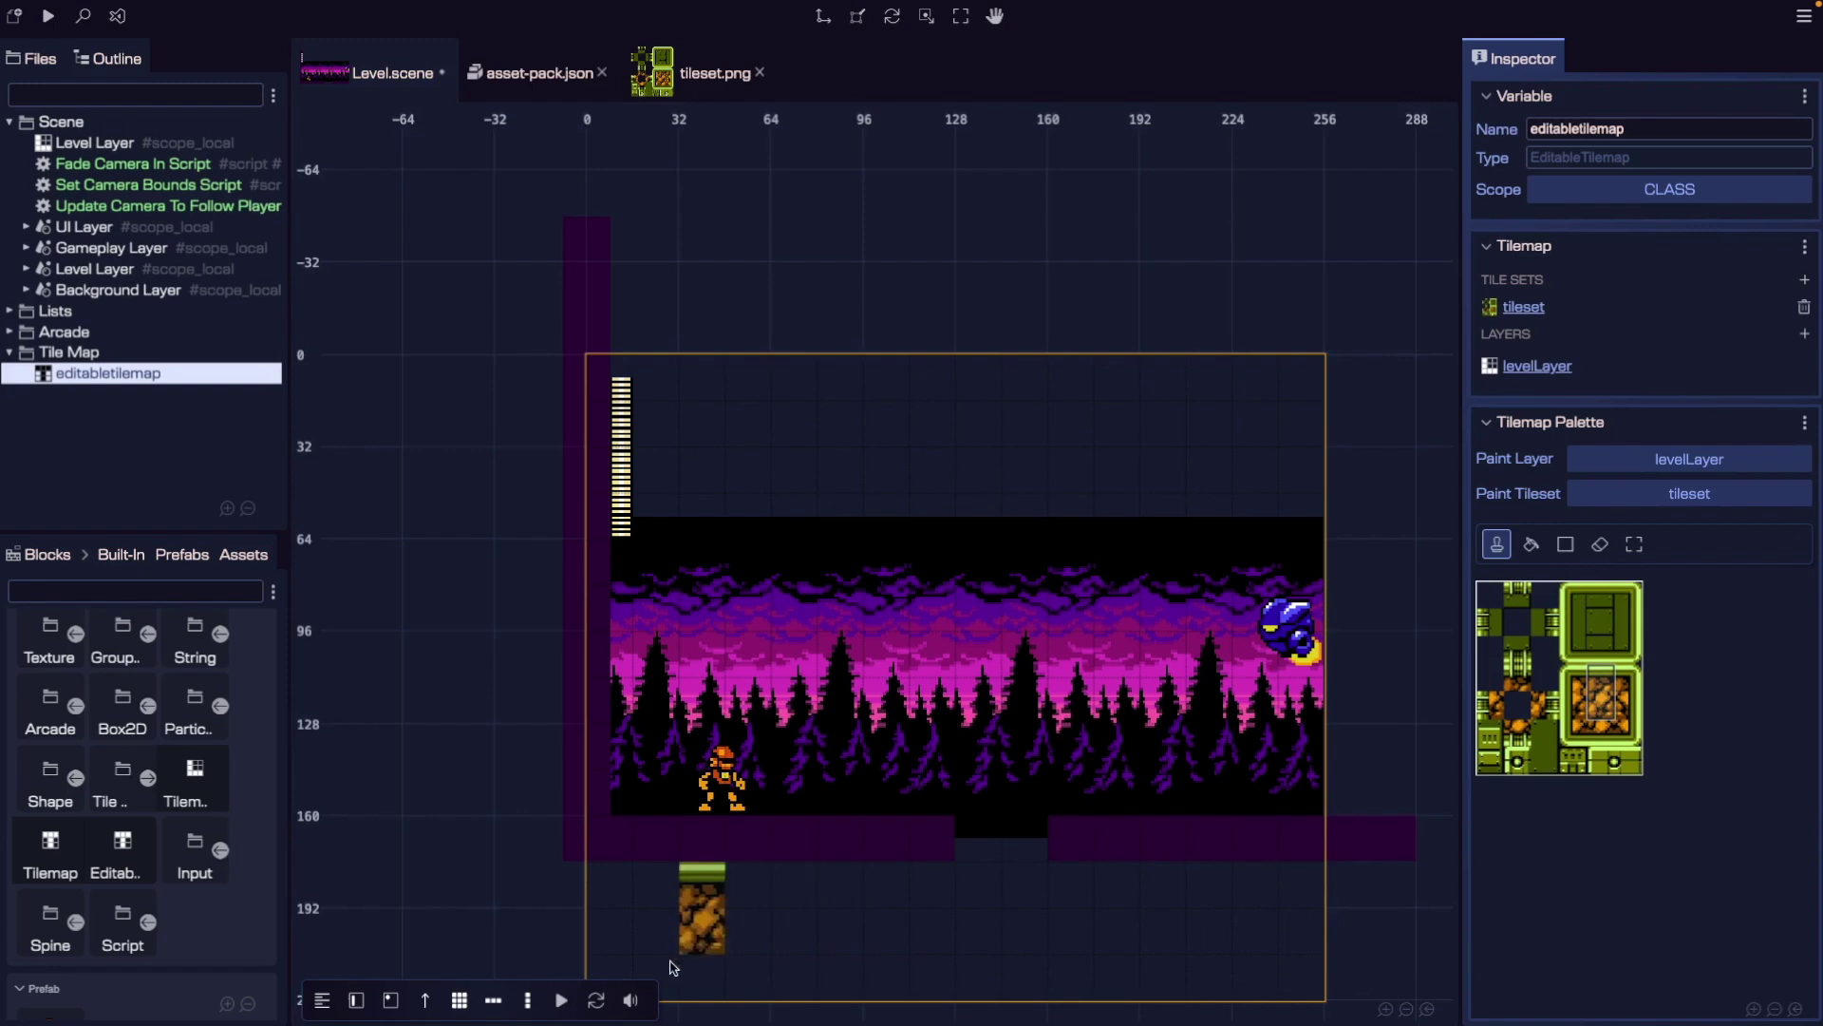
drag(608, 955, 1284, 968)
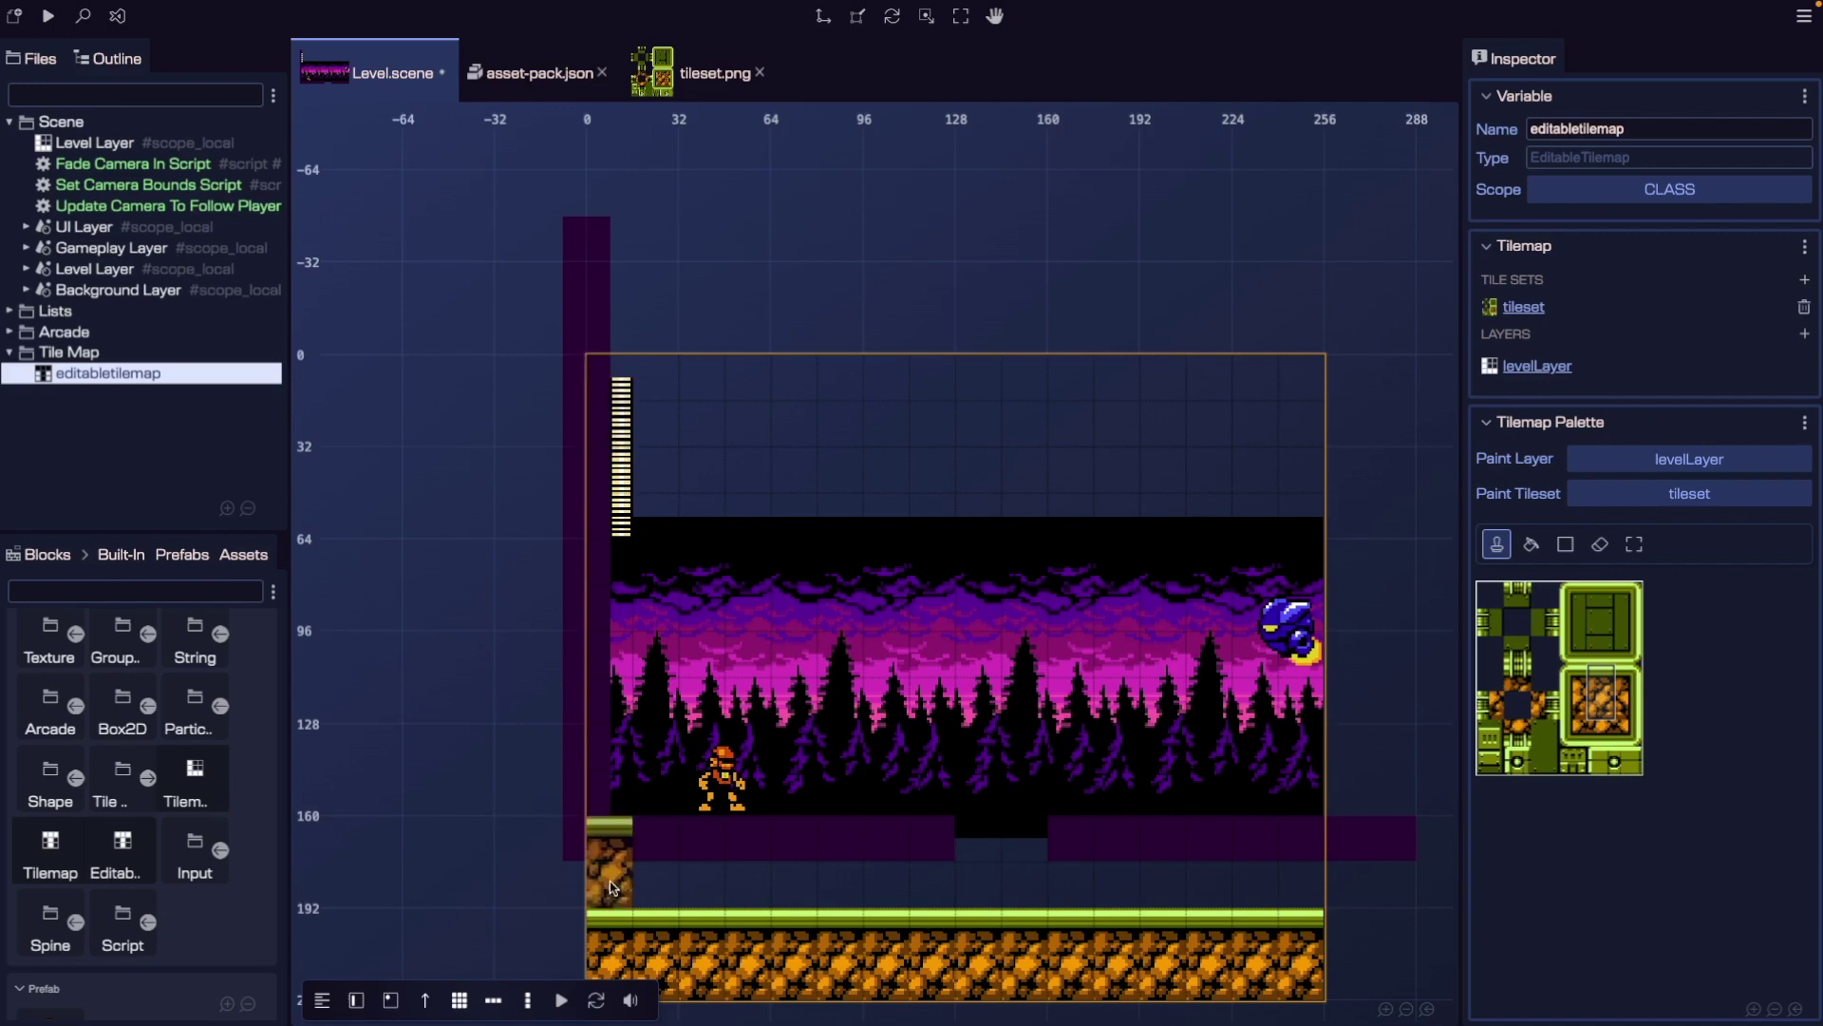
click(1628, 627)
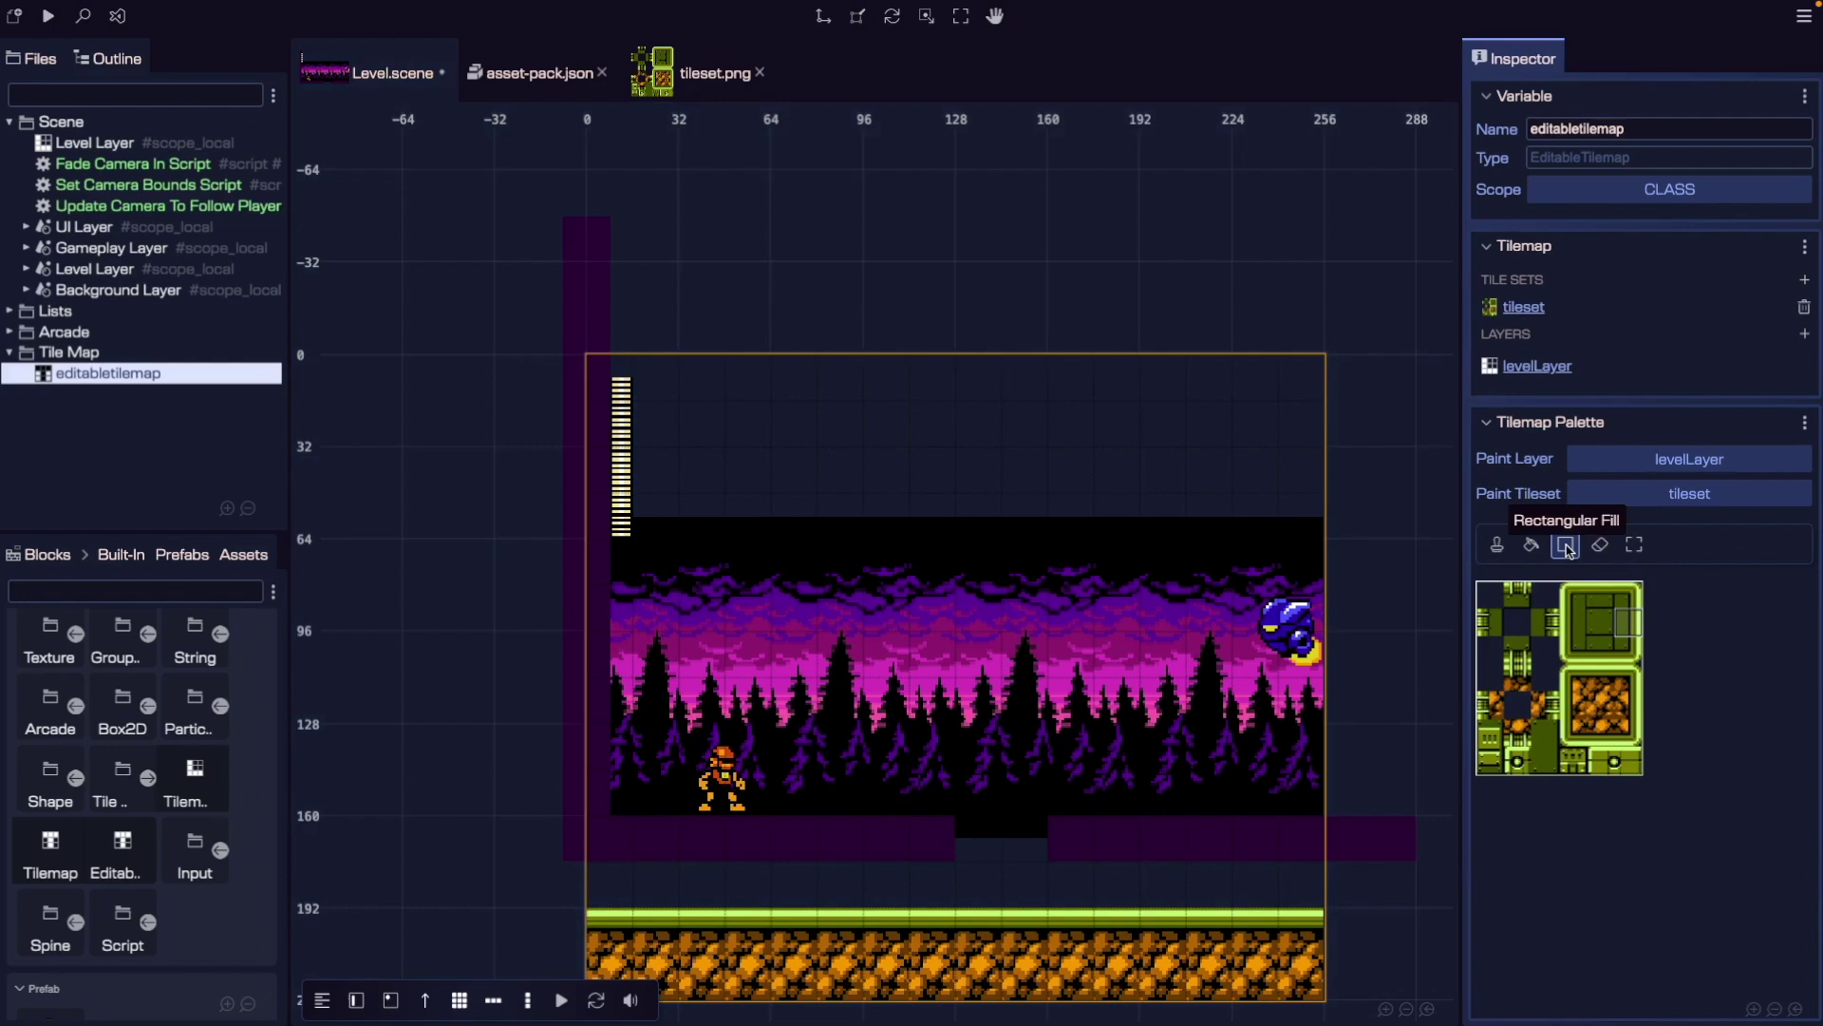
drag(603, 385, 601, 882)
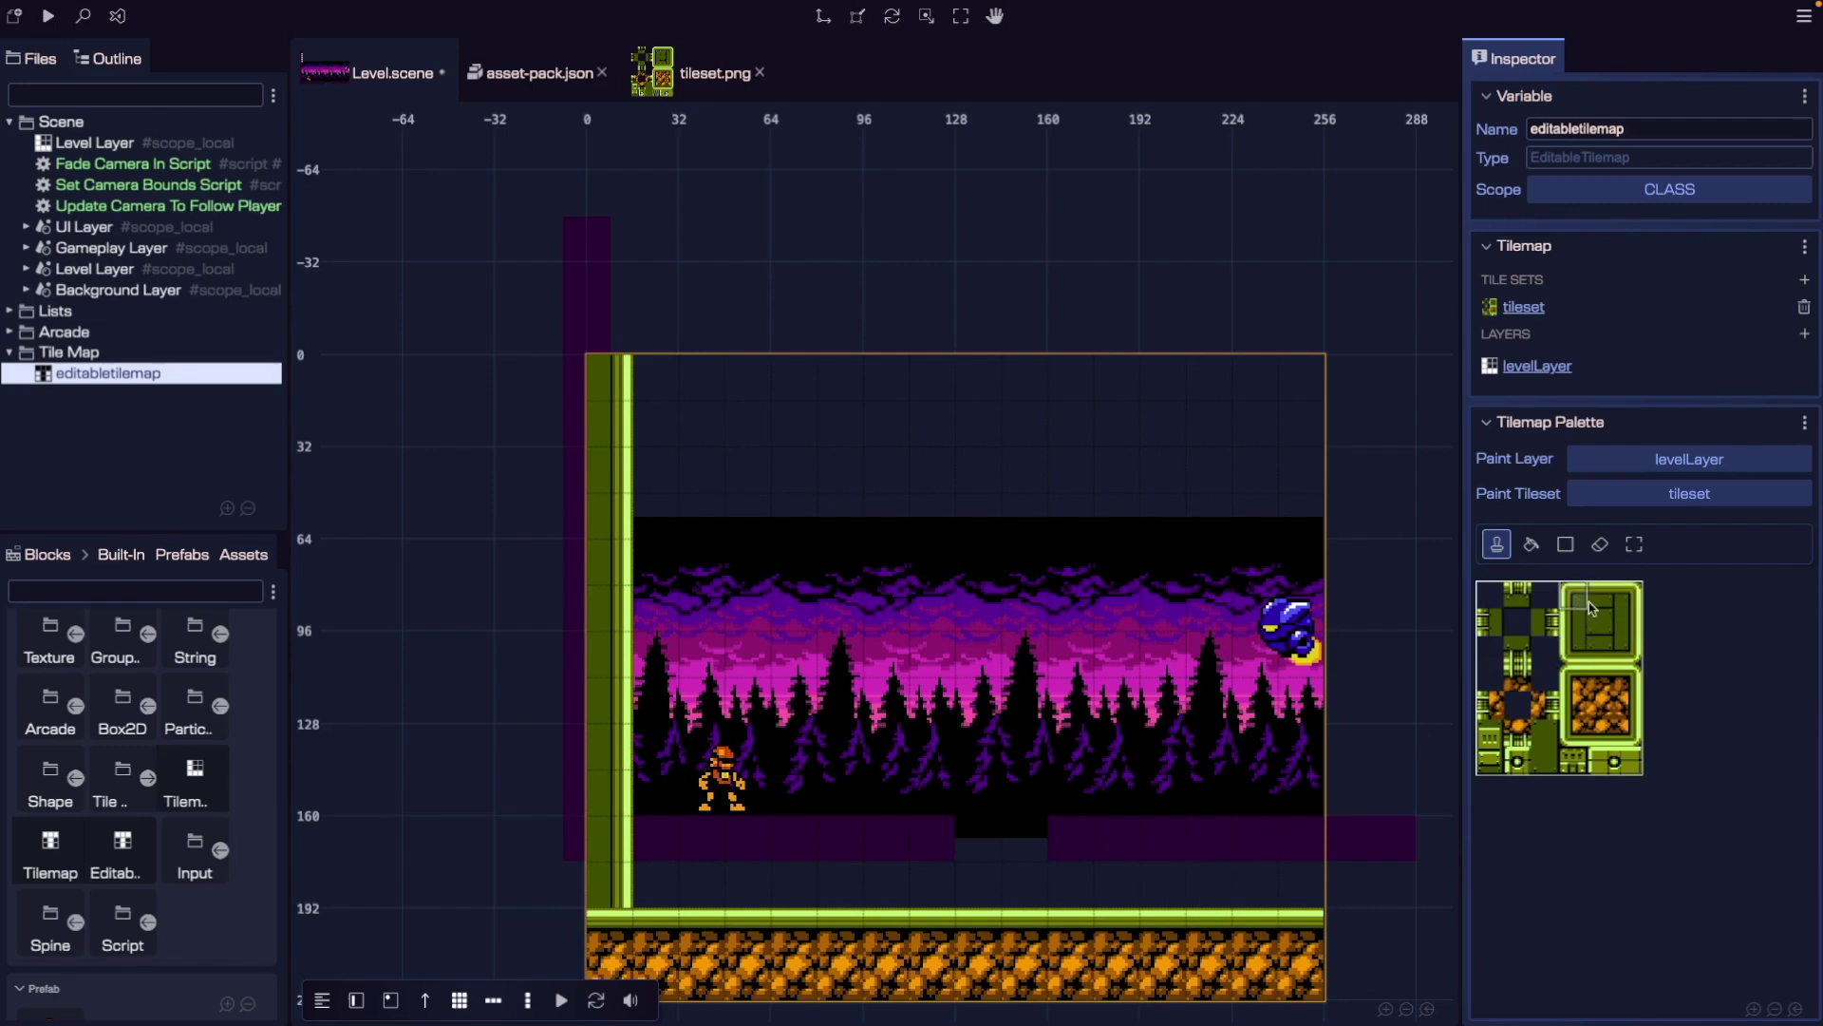
Place the metal door block at lower right with its top, corner, left and right edges.
click(1600, 622)
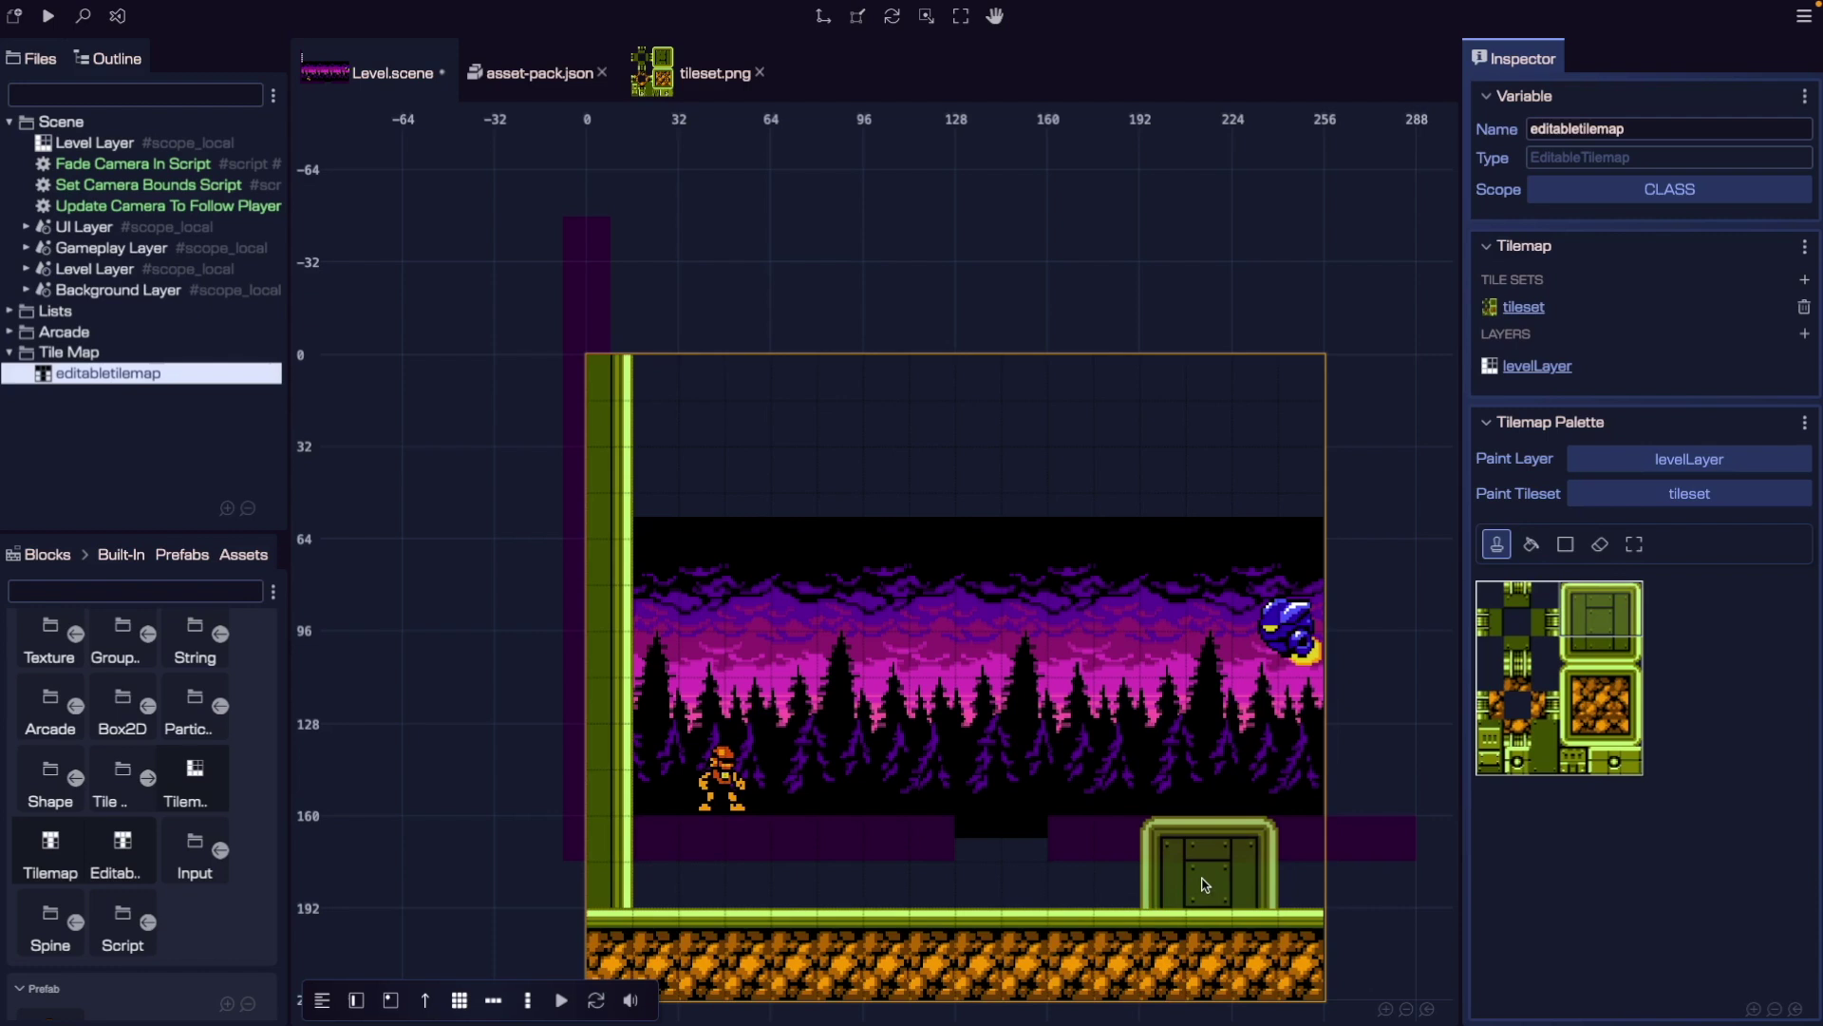
click(1204, 884)
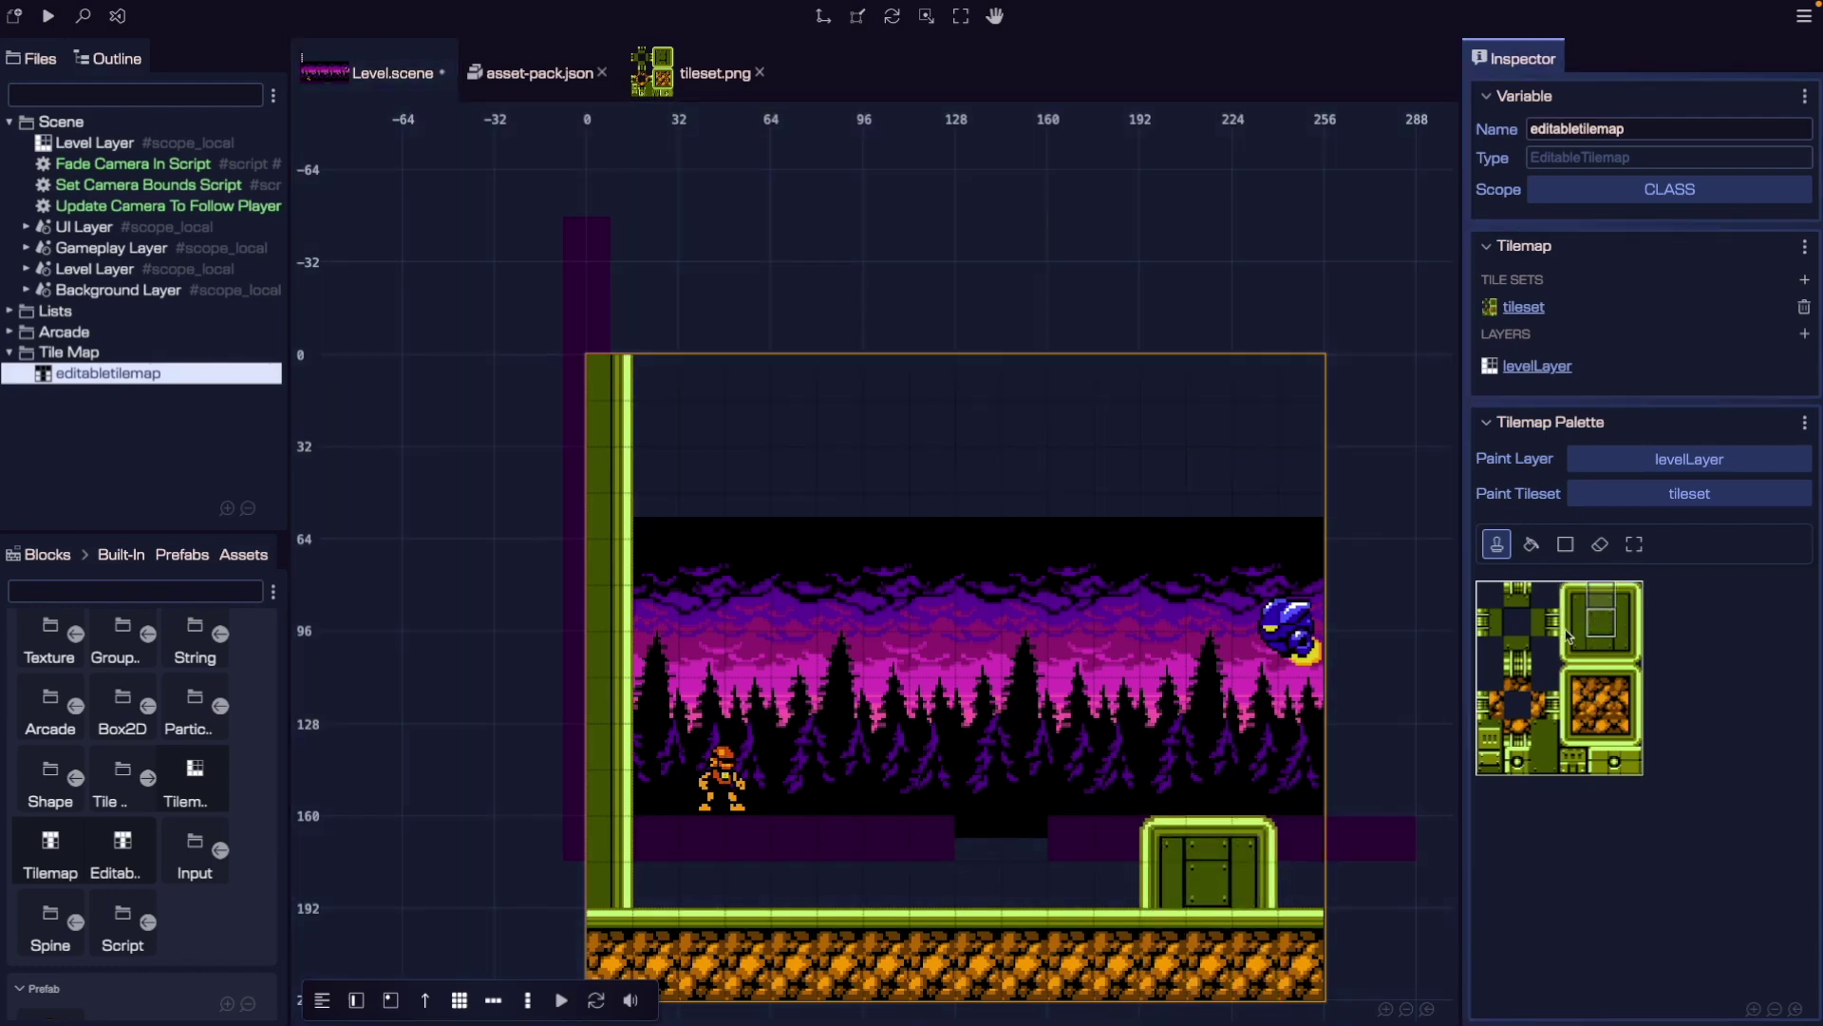
click(1174, 846)
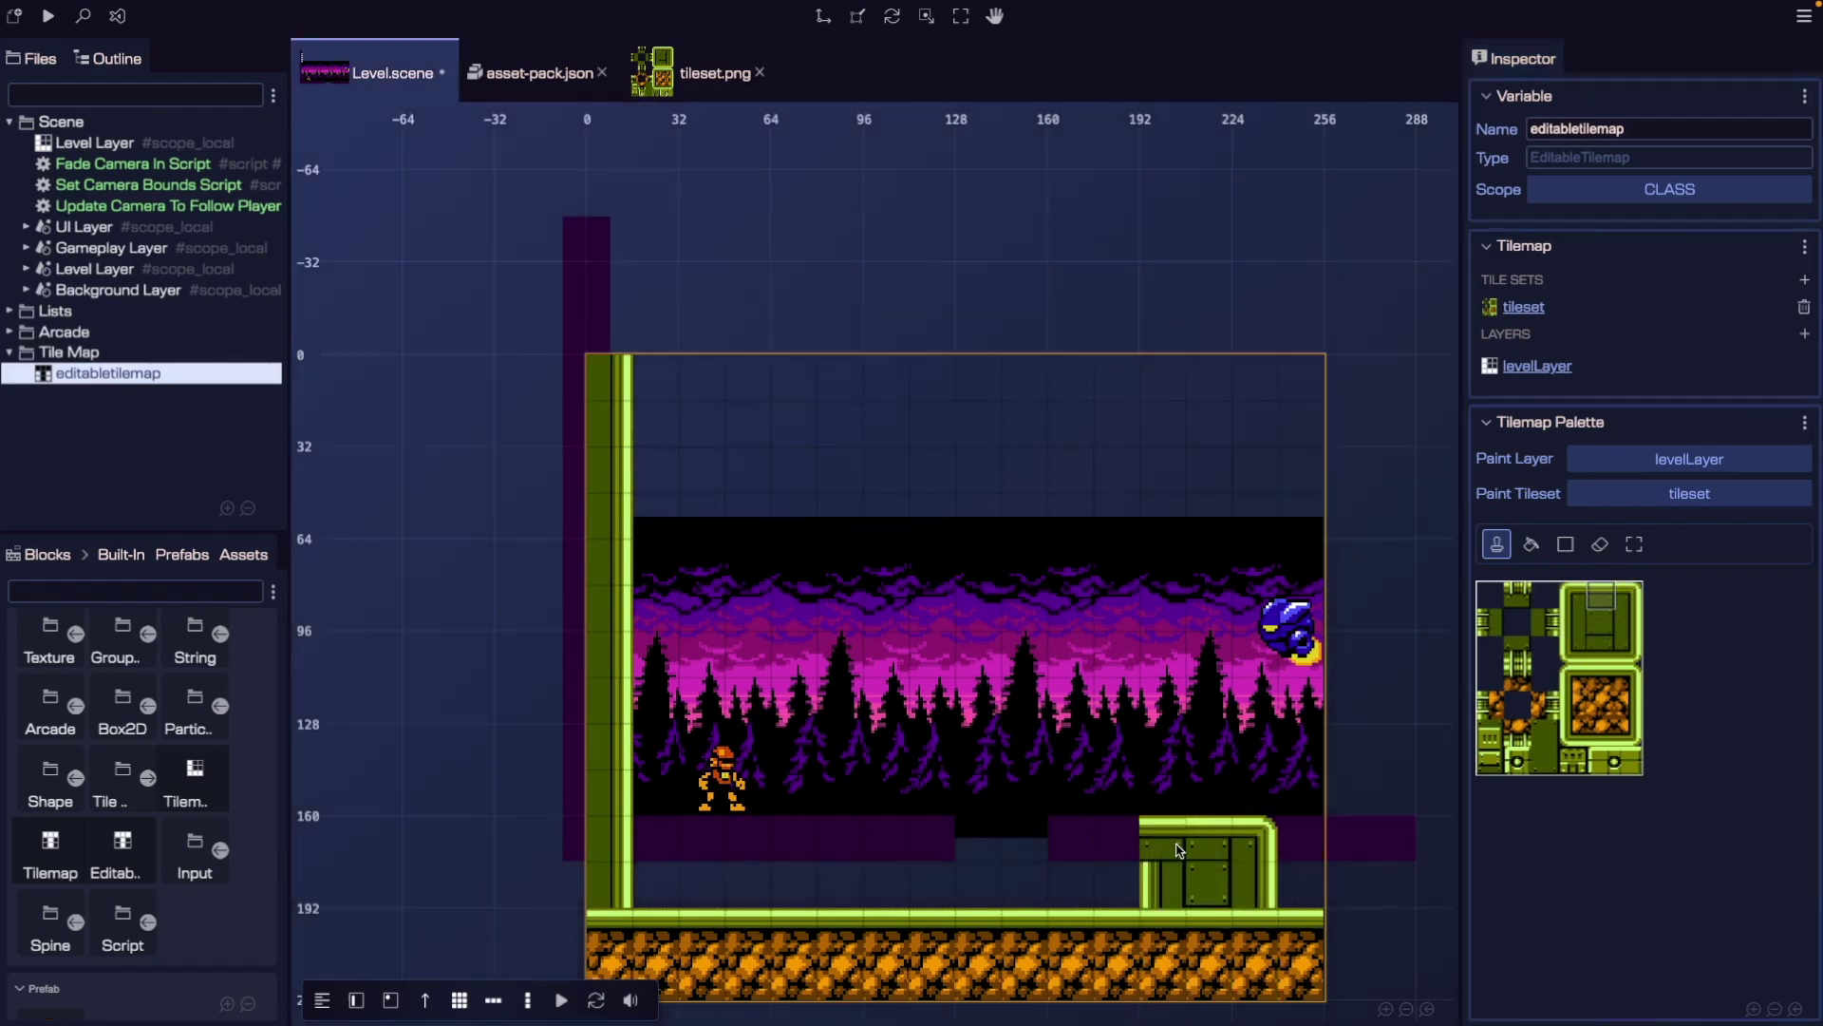
click(1581, 600)
click(1122, 847)
click(1576, 623)
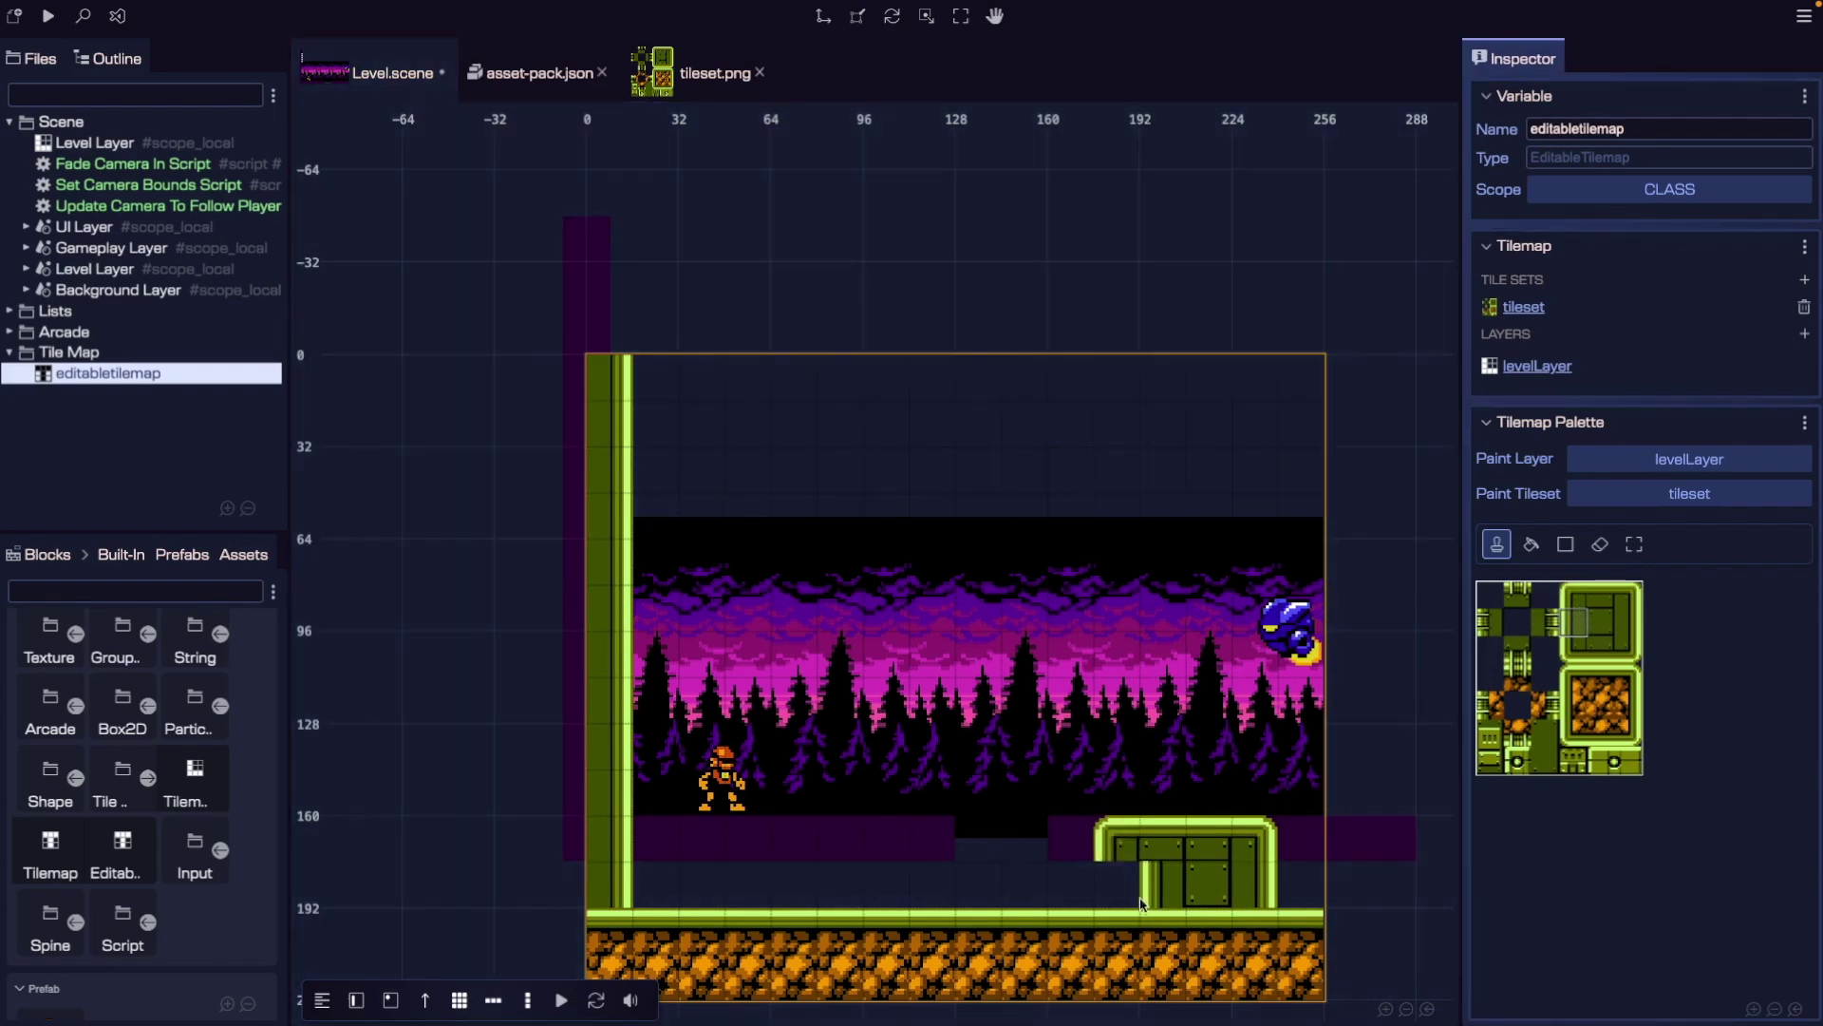
drag(1126, 884, 1136, 976)
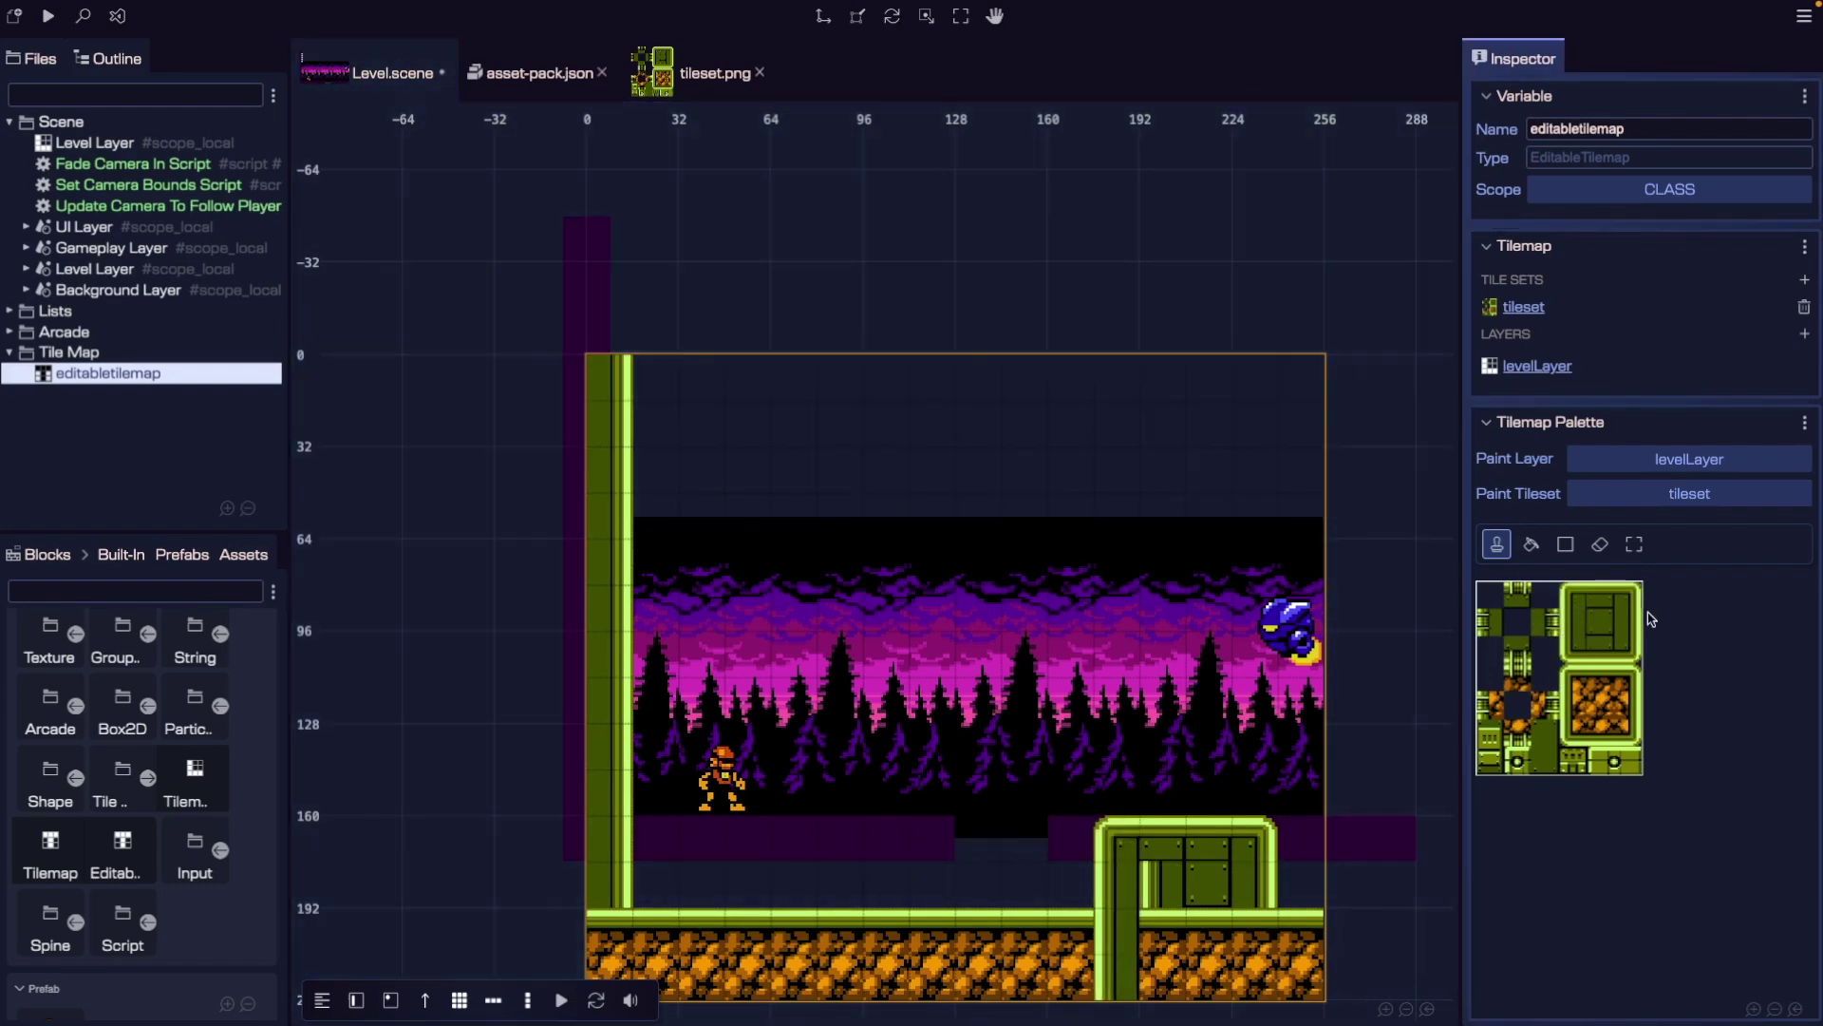
click(1629, 622)
drag(1259, 864, 1258, 978)
Fill the door with riveted and stacked panels, a pipe tile and a vent.
click(1601, 622)
mouse_move(1162, 855)
mouse_down()
mouse_move(1170, 978)
mouse_move(1208, 950)
mouse_move(1208, 987)
mouse_up()
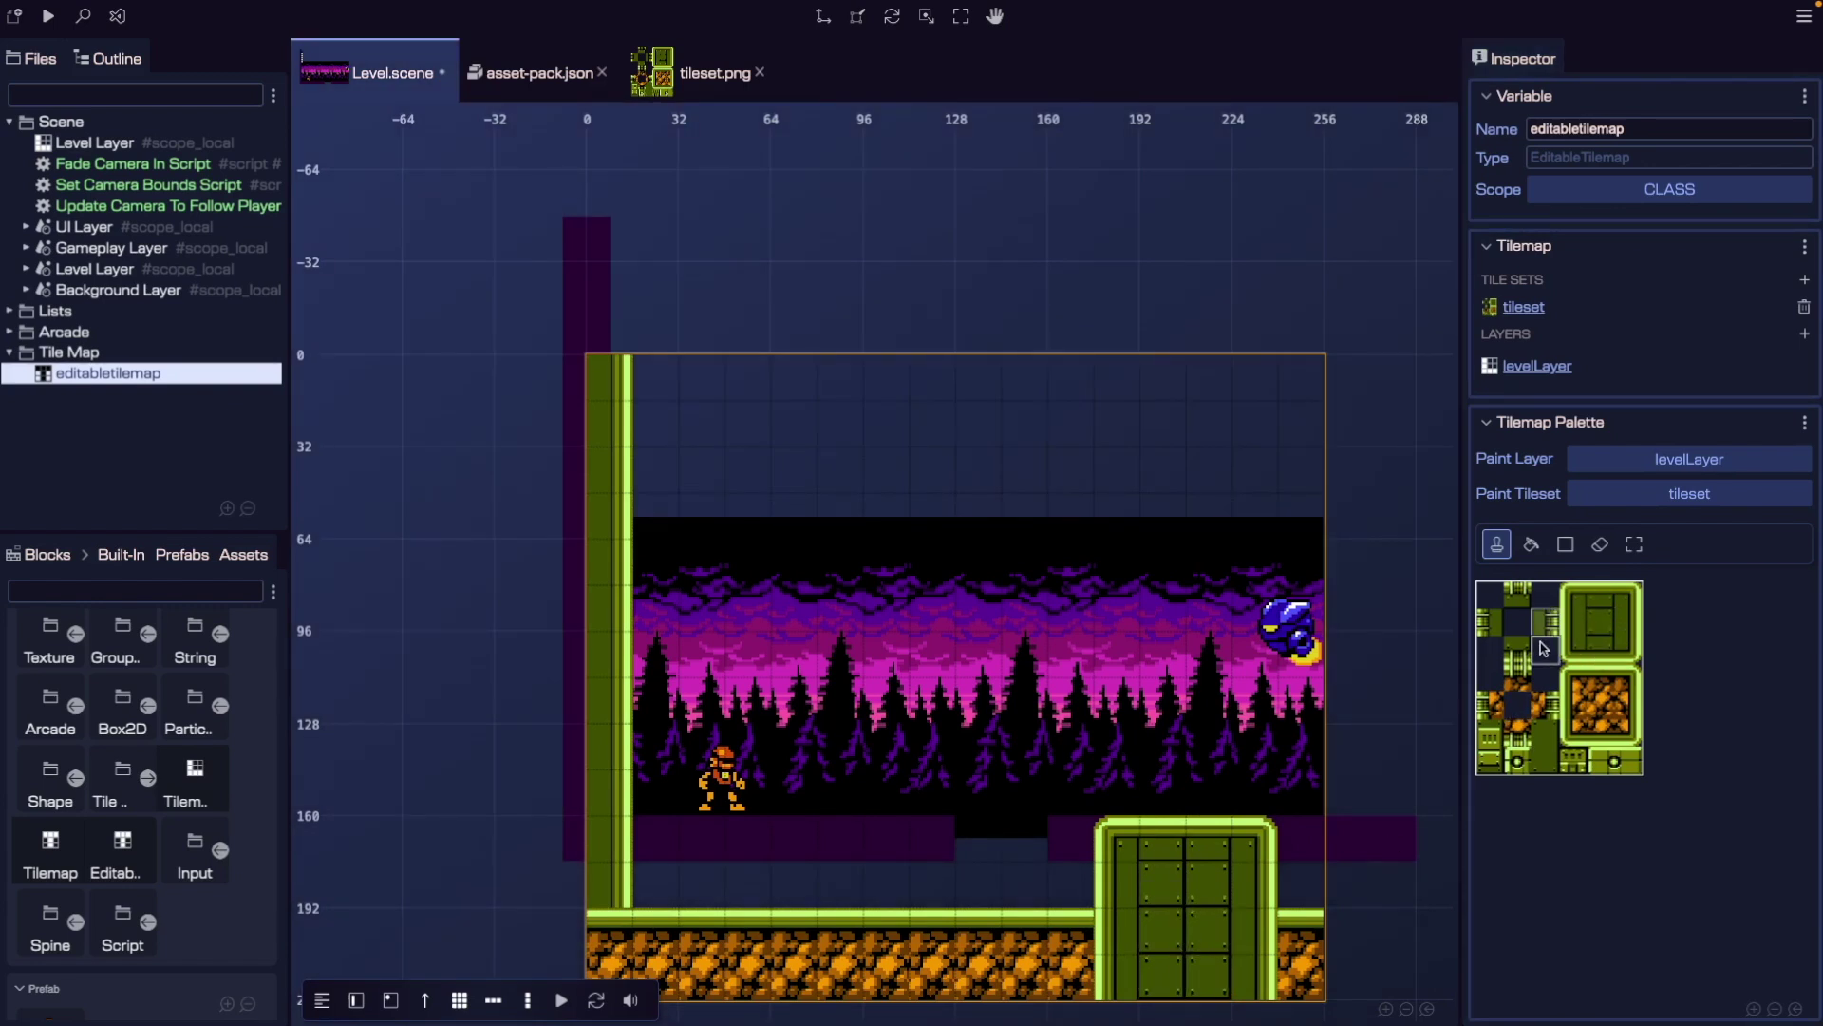
click(1548, 636)
click(1265, 976)
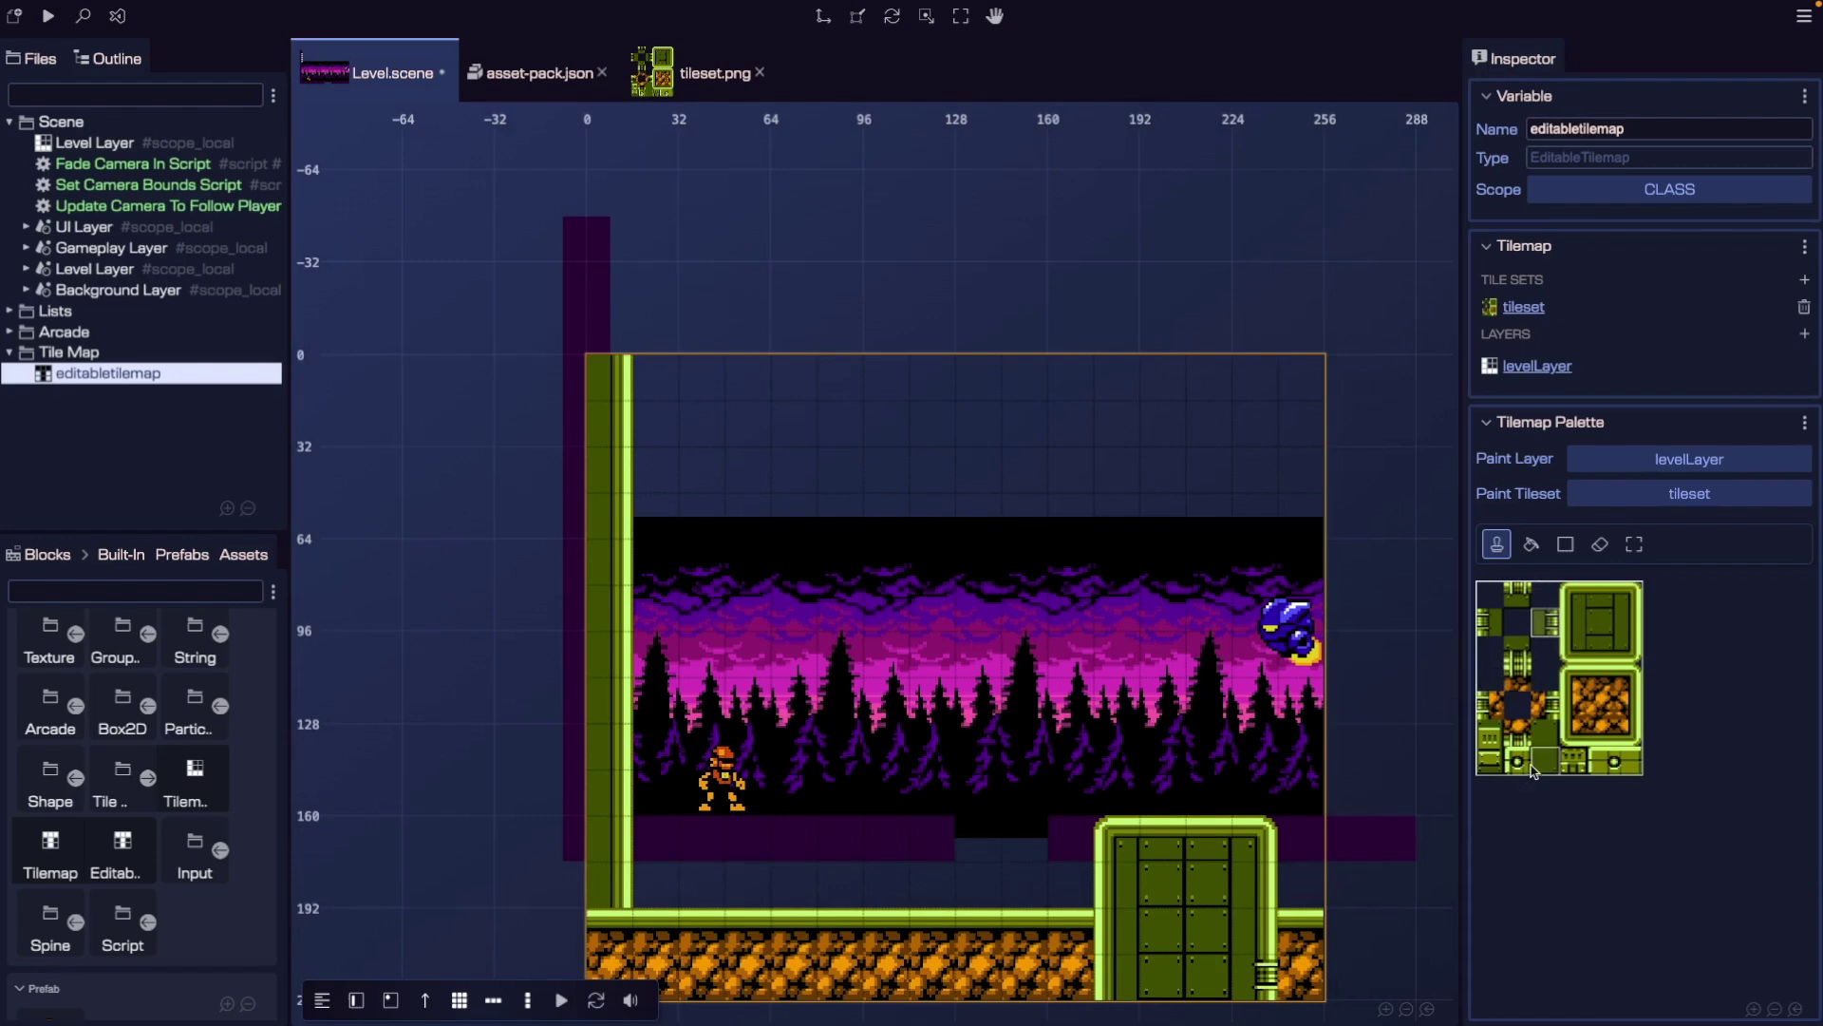
drag(1489, 762, 1489, 735)
click(1159, 915)
click(1208, 915)
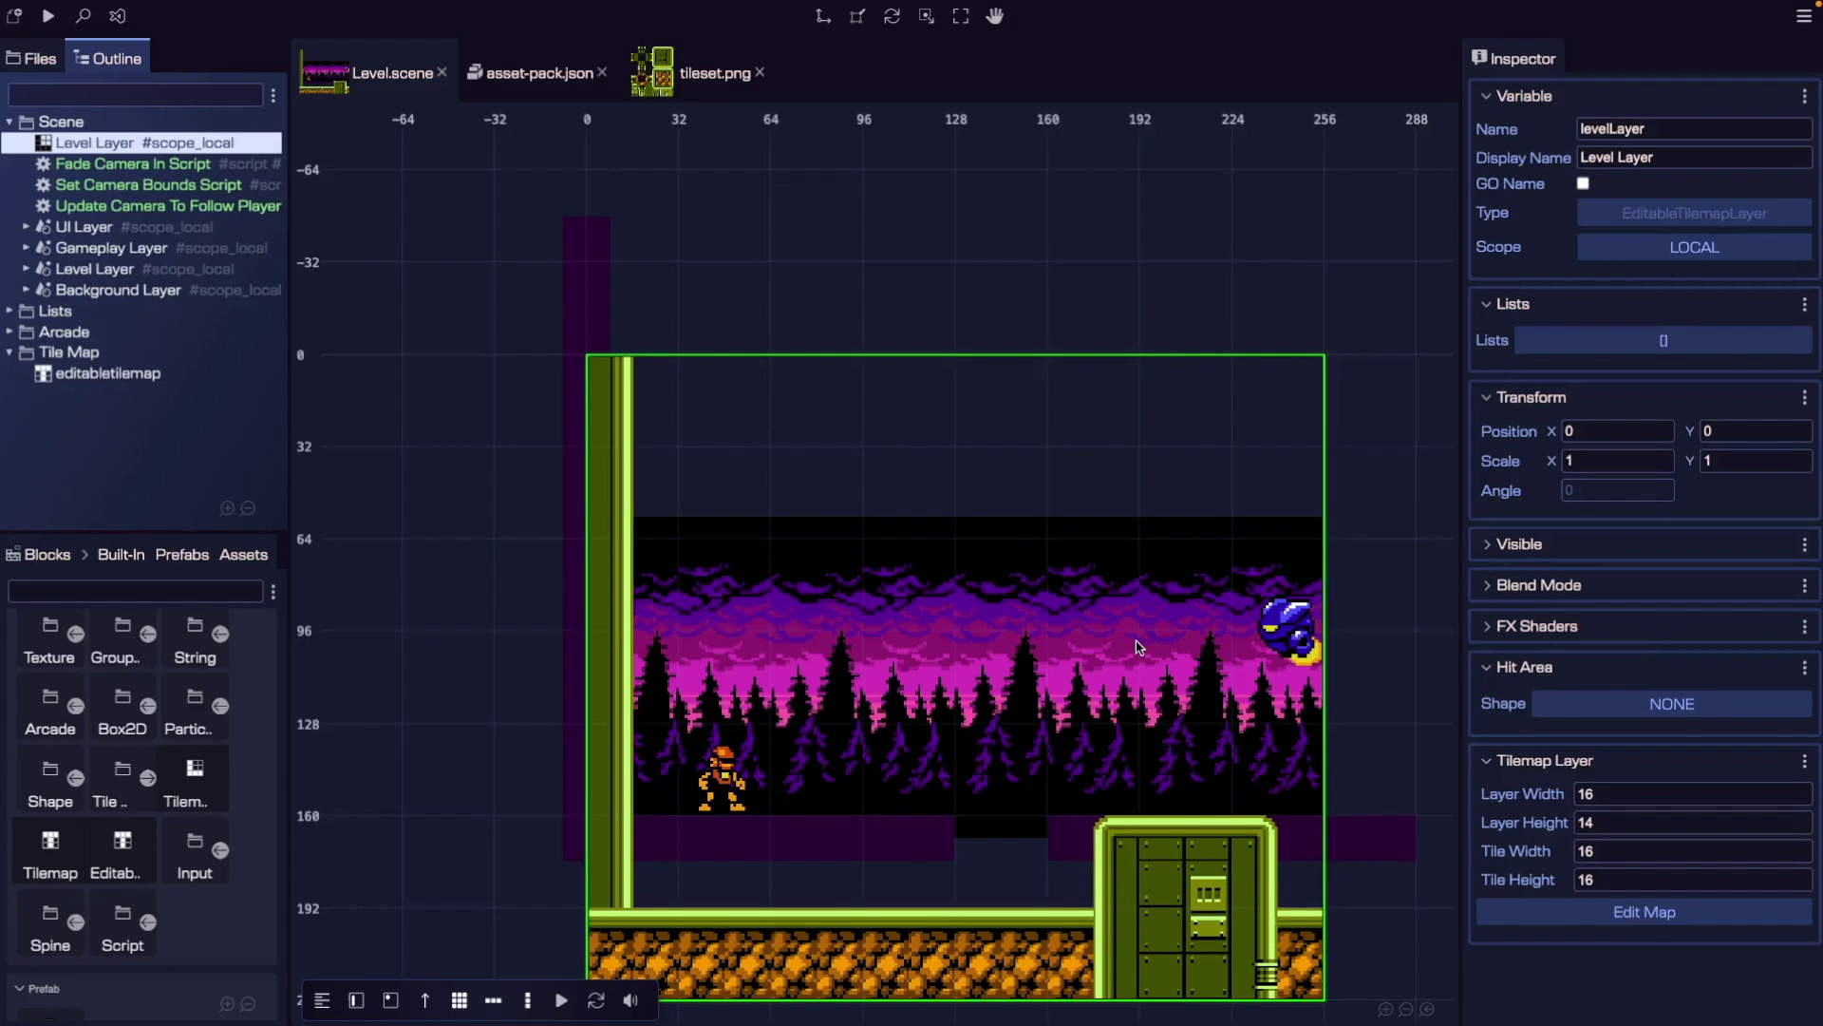
Run the game with F12 and move the player right, left and right to test the level.
key(F12)
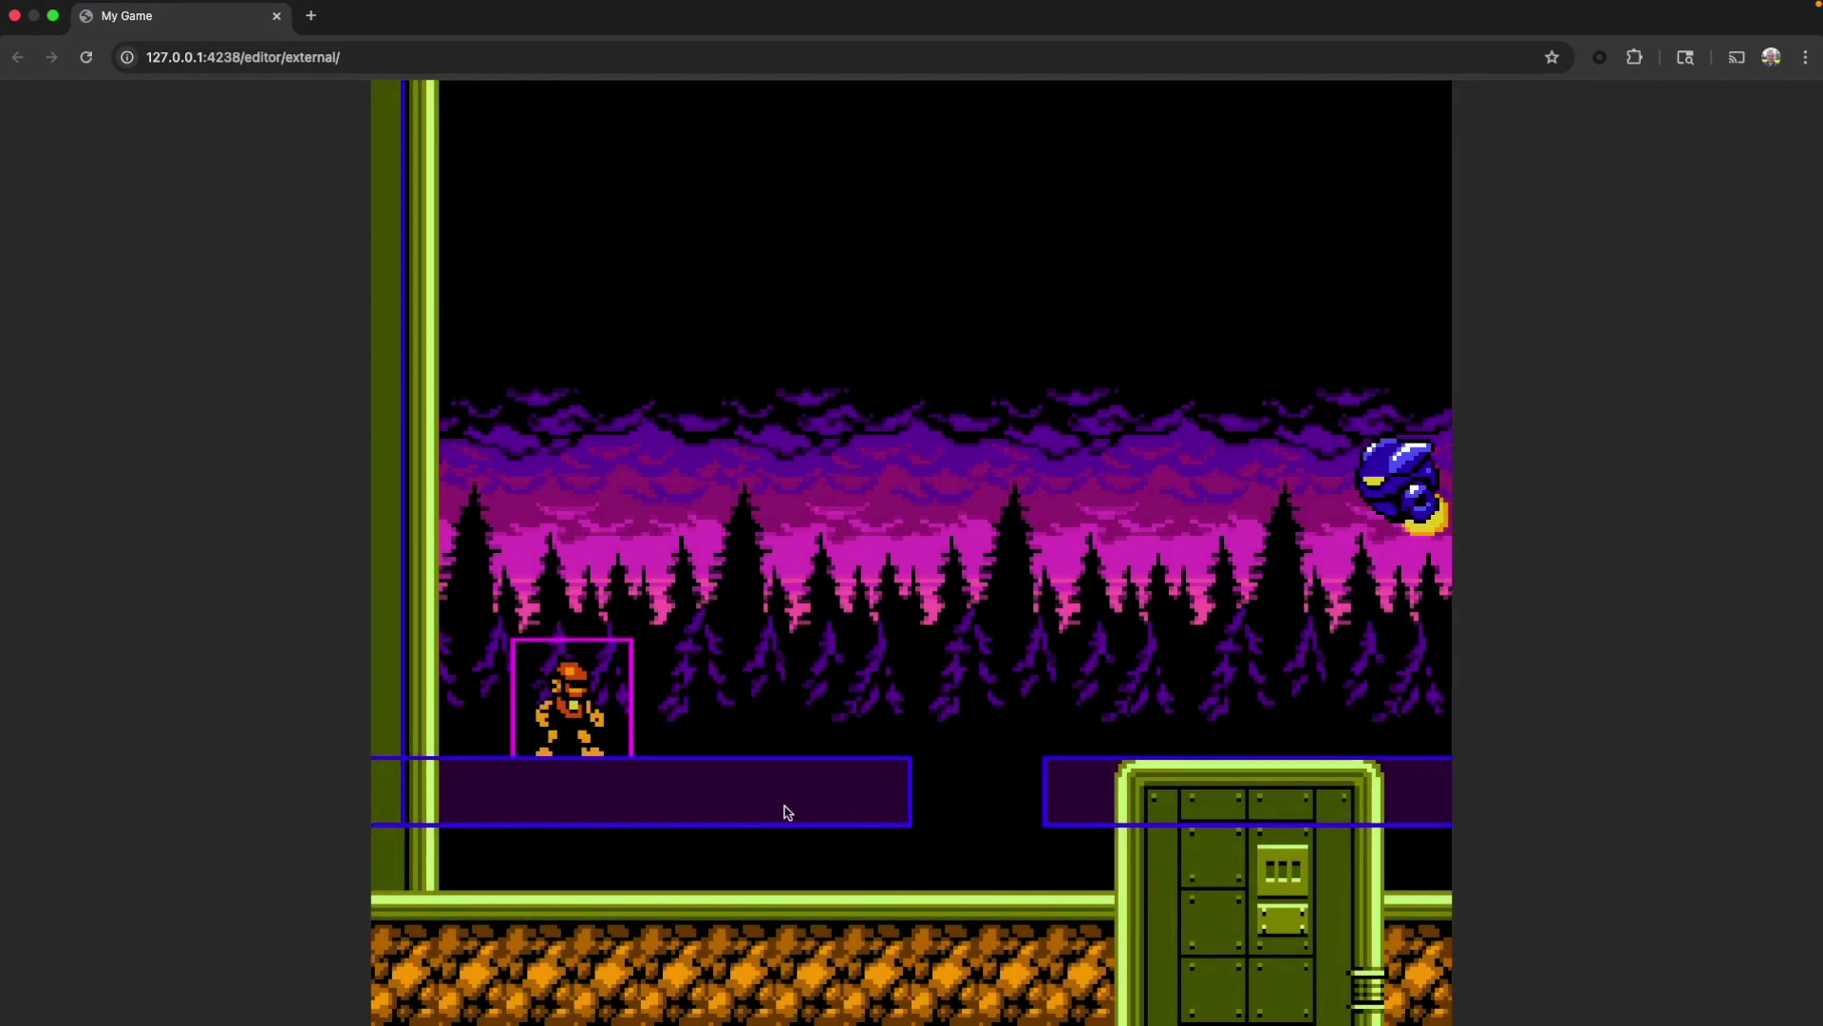
key(Right)
key(Left)
key(Left)
key(Right)
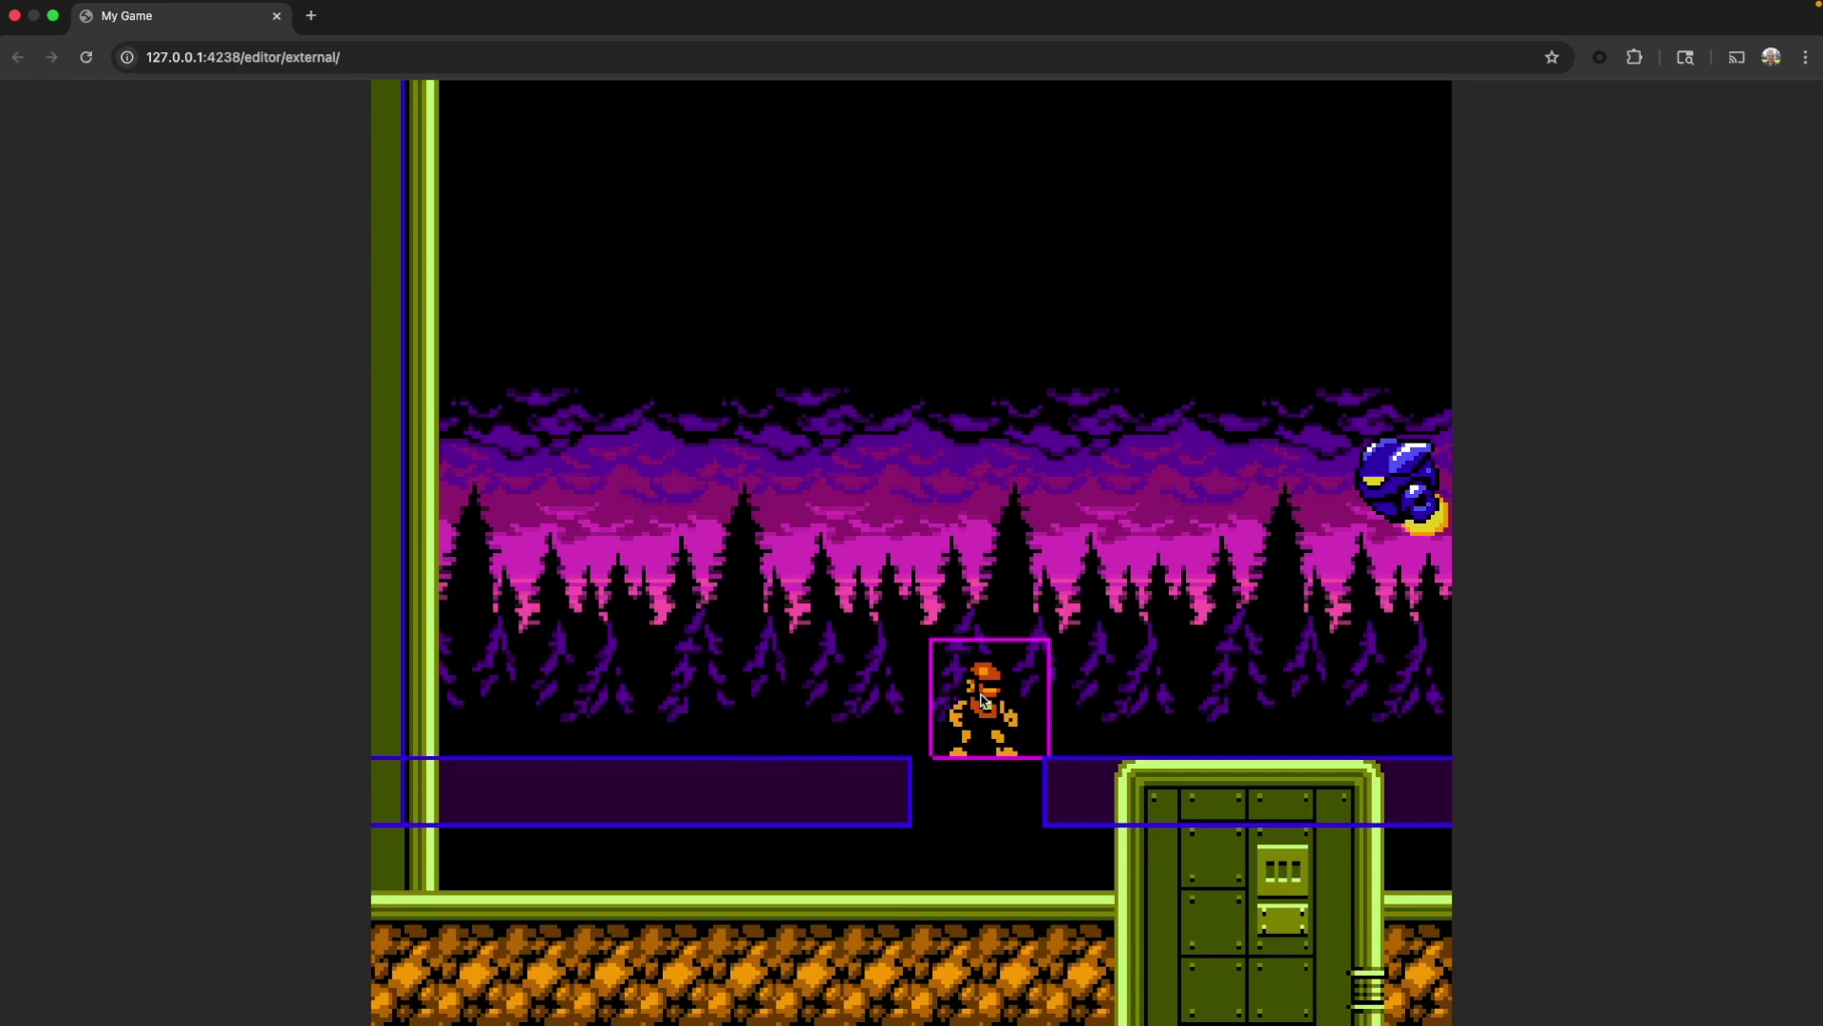
key(super+Tab)
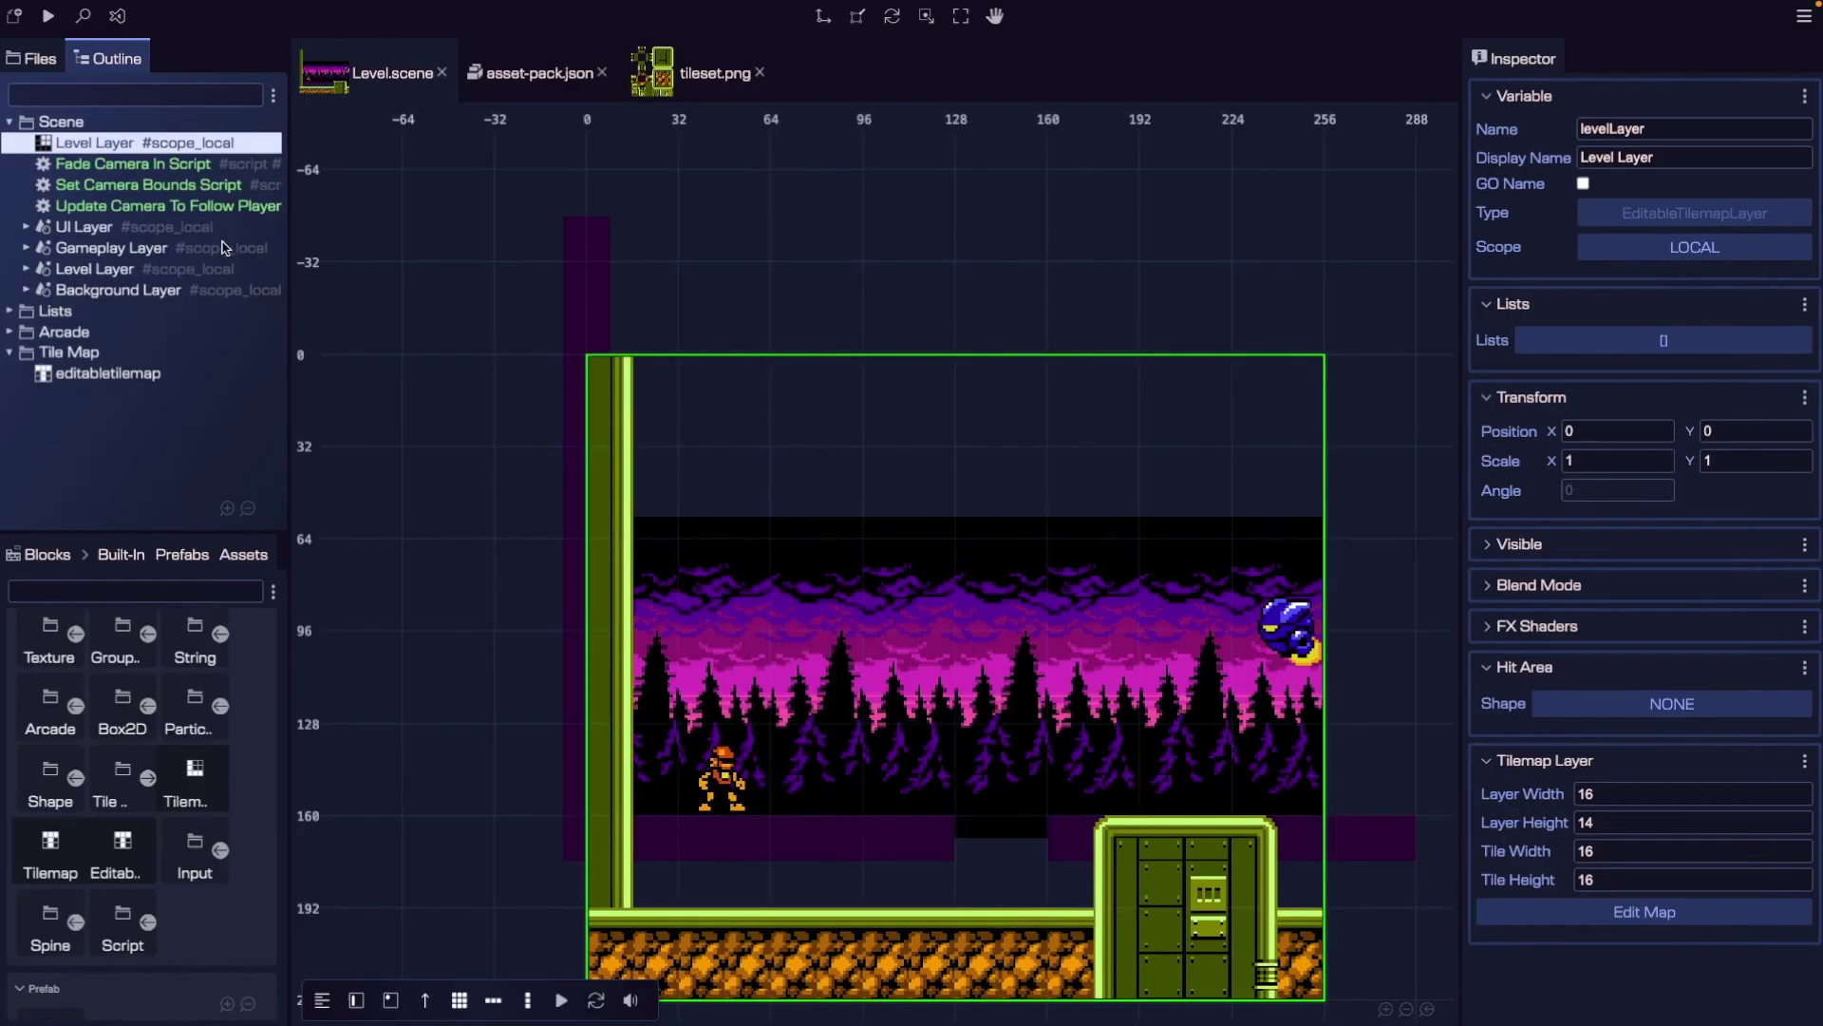
Delete the Wall, Floor 2 and Floor 1 rectangles from the Level Layer group.
click(27, 269)
click(124, 302)
shift+click(194, 407)
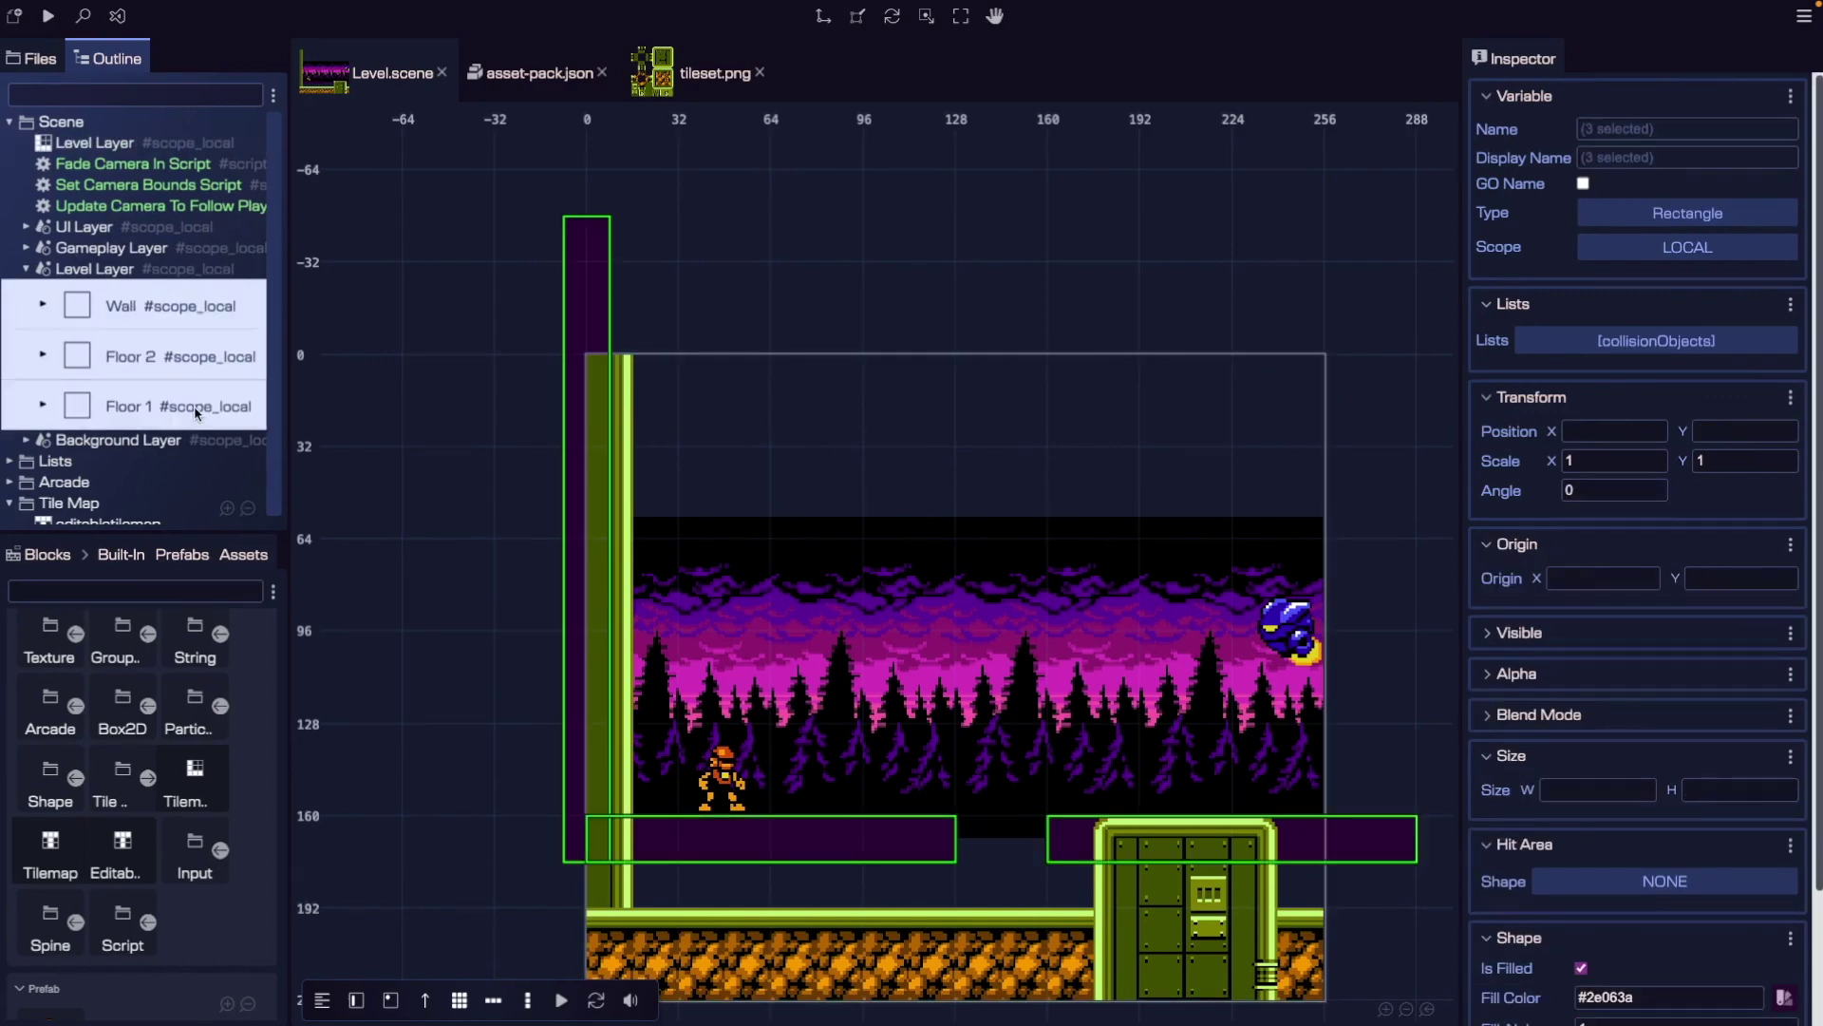
key(Delete)
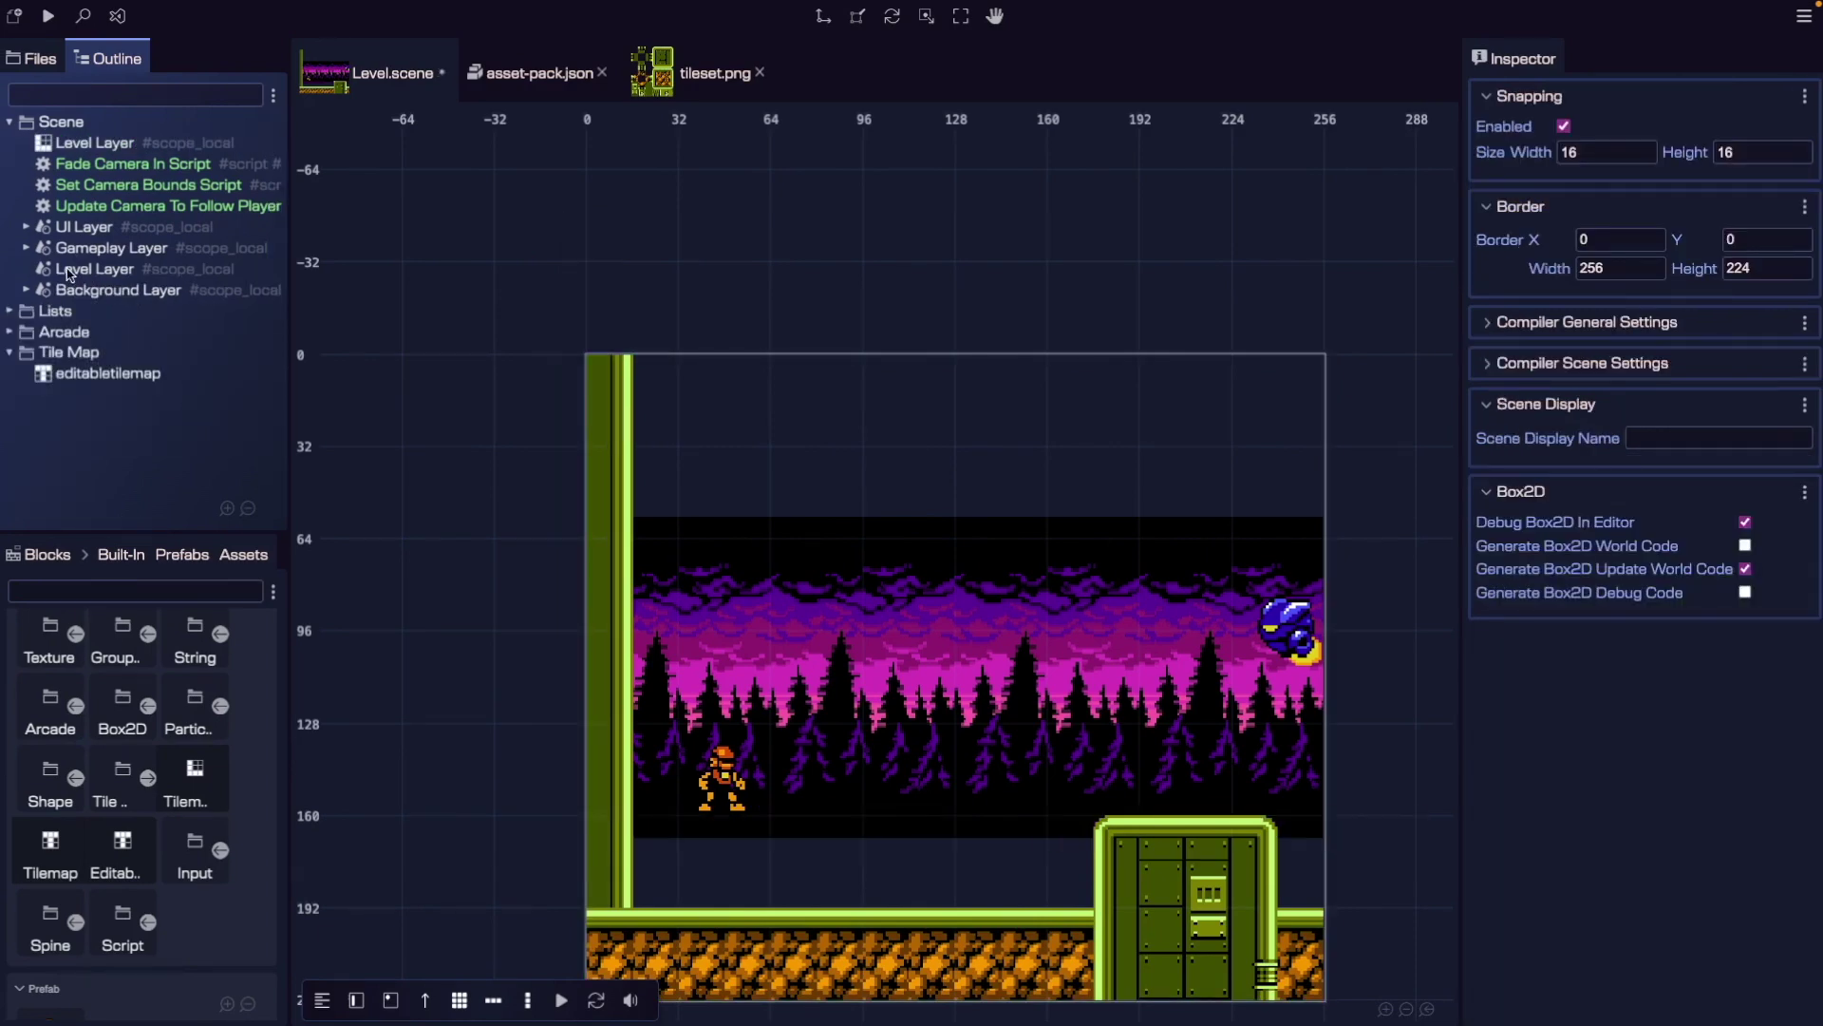
Move the tilemap layer into the Level Layer group and reload the game in the browser.
click(113, 145)
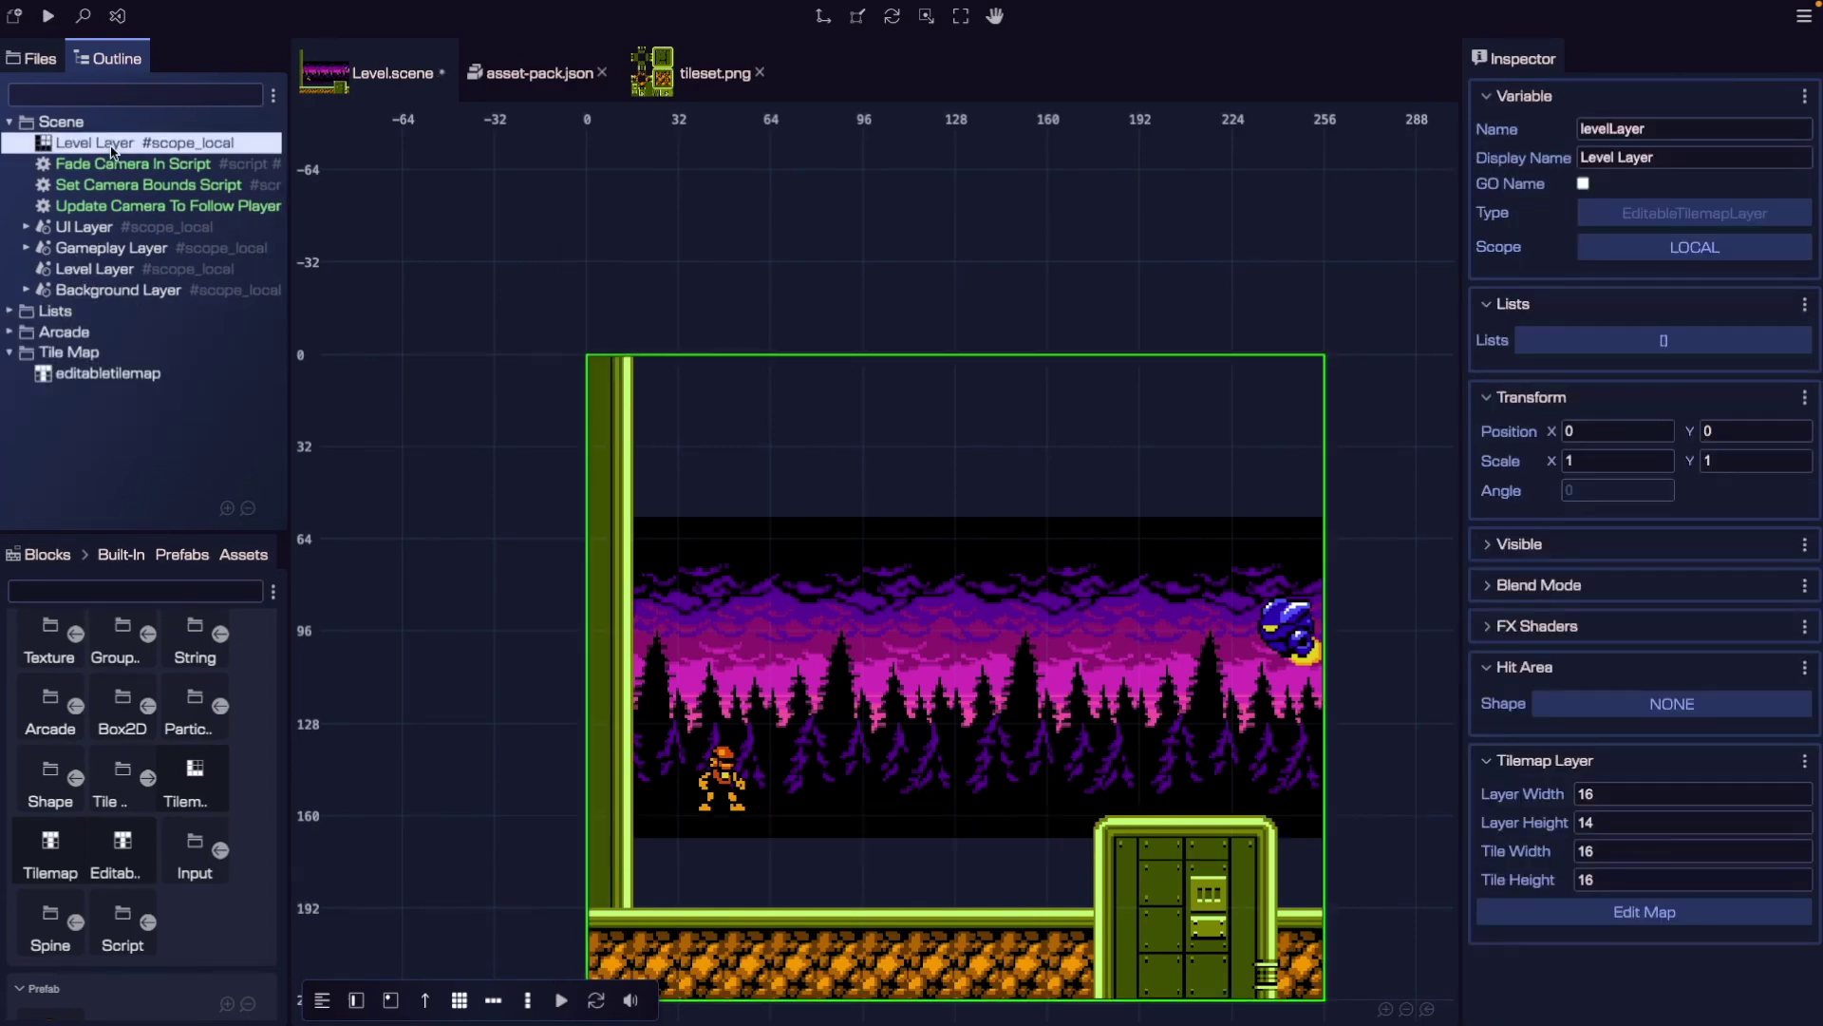
right_click(113, 149)
mouse_move(273, 538)
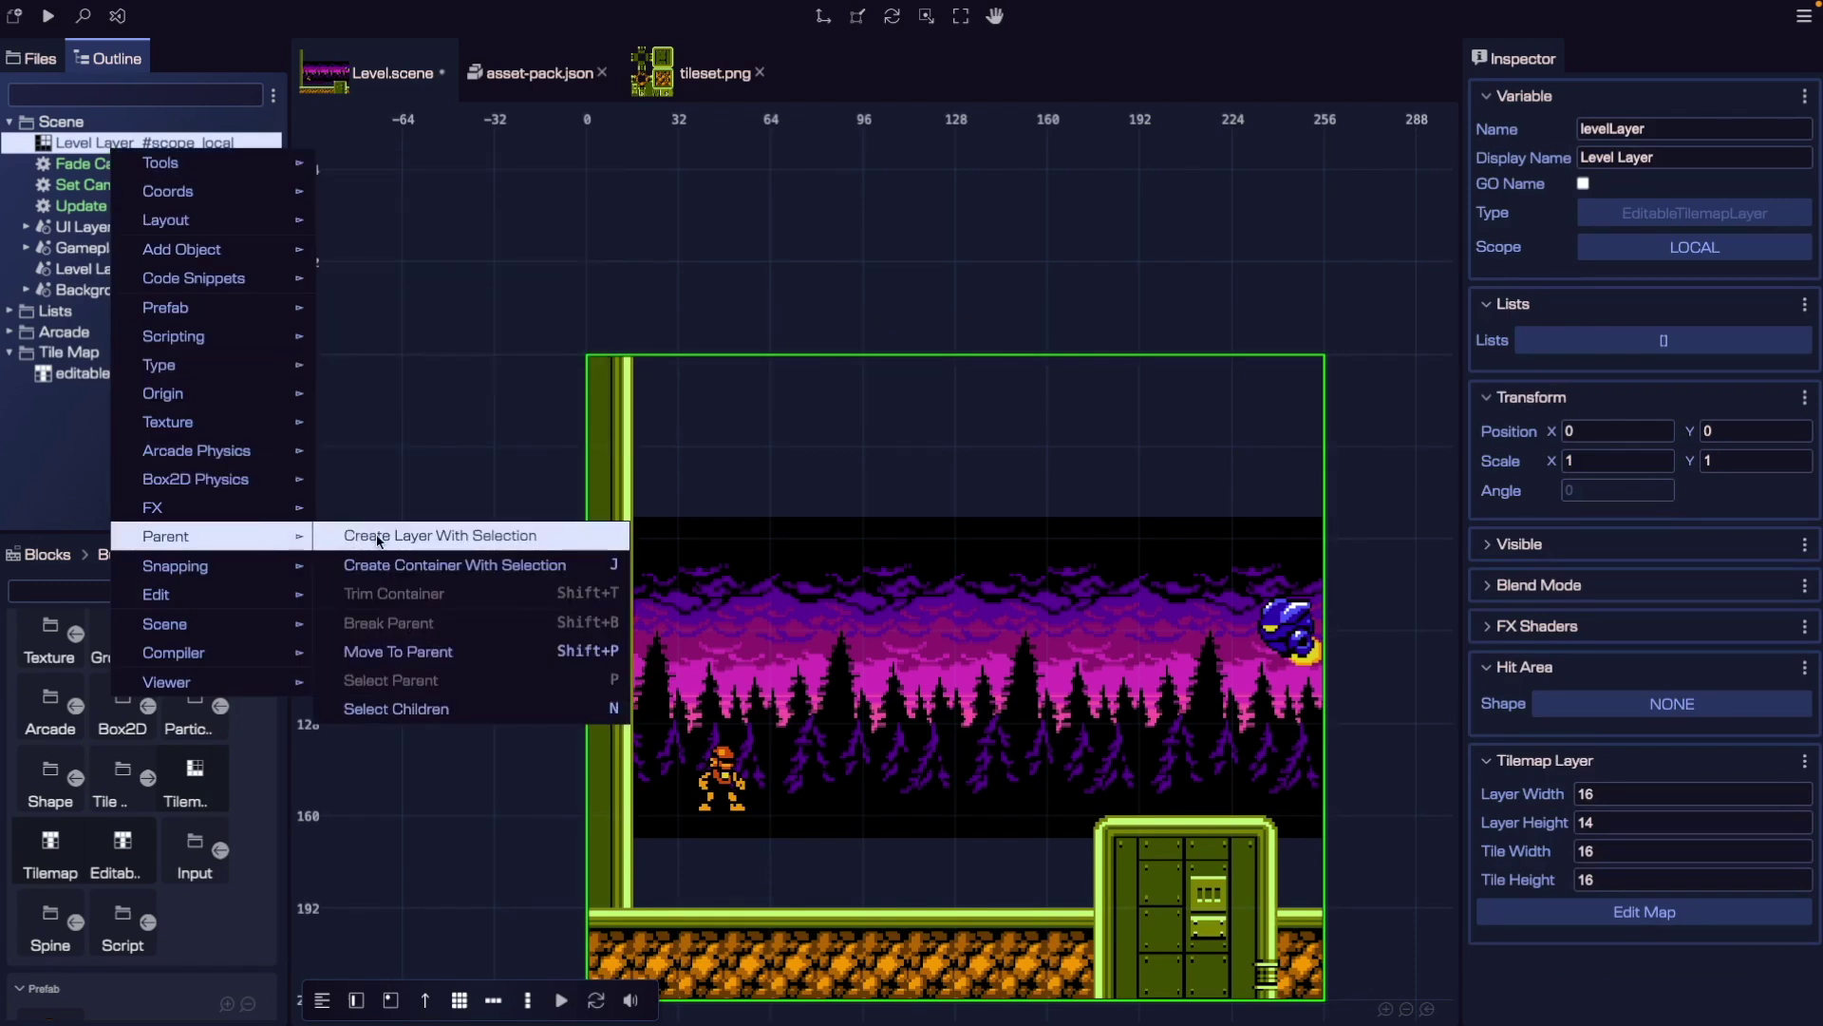
click(430, 647)
click(805, 340)
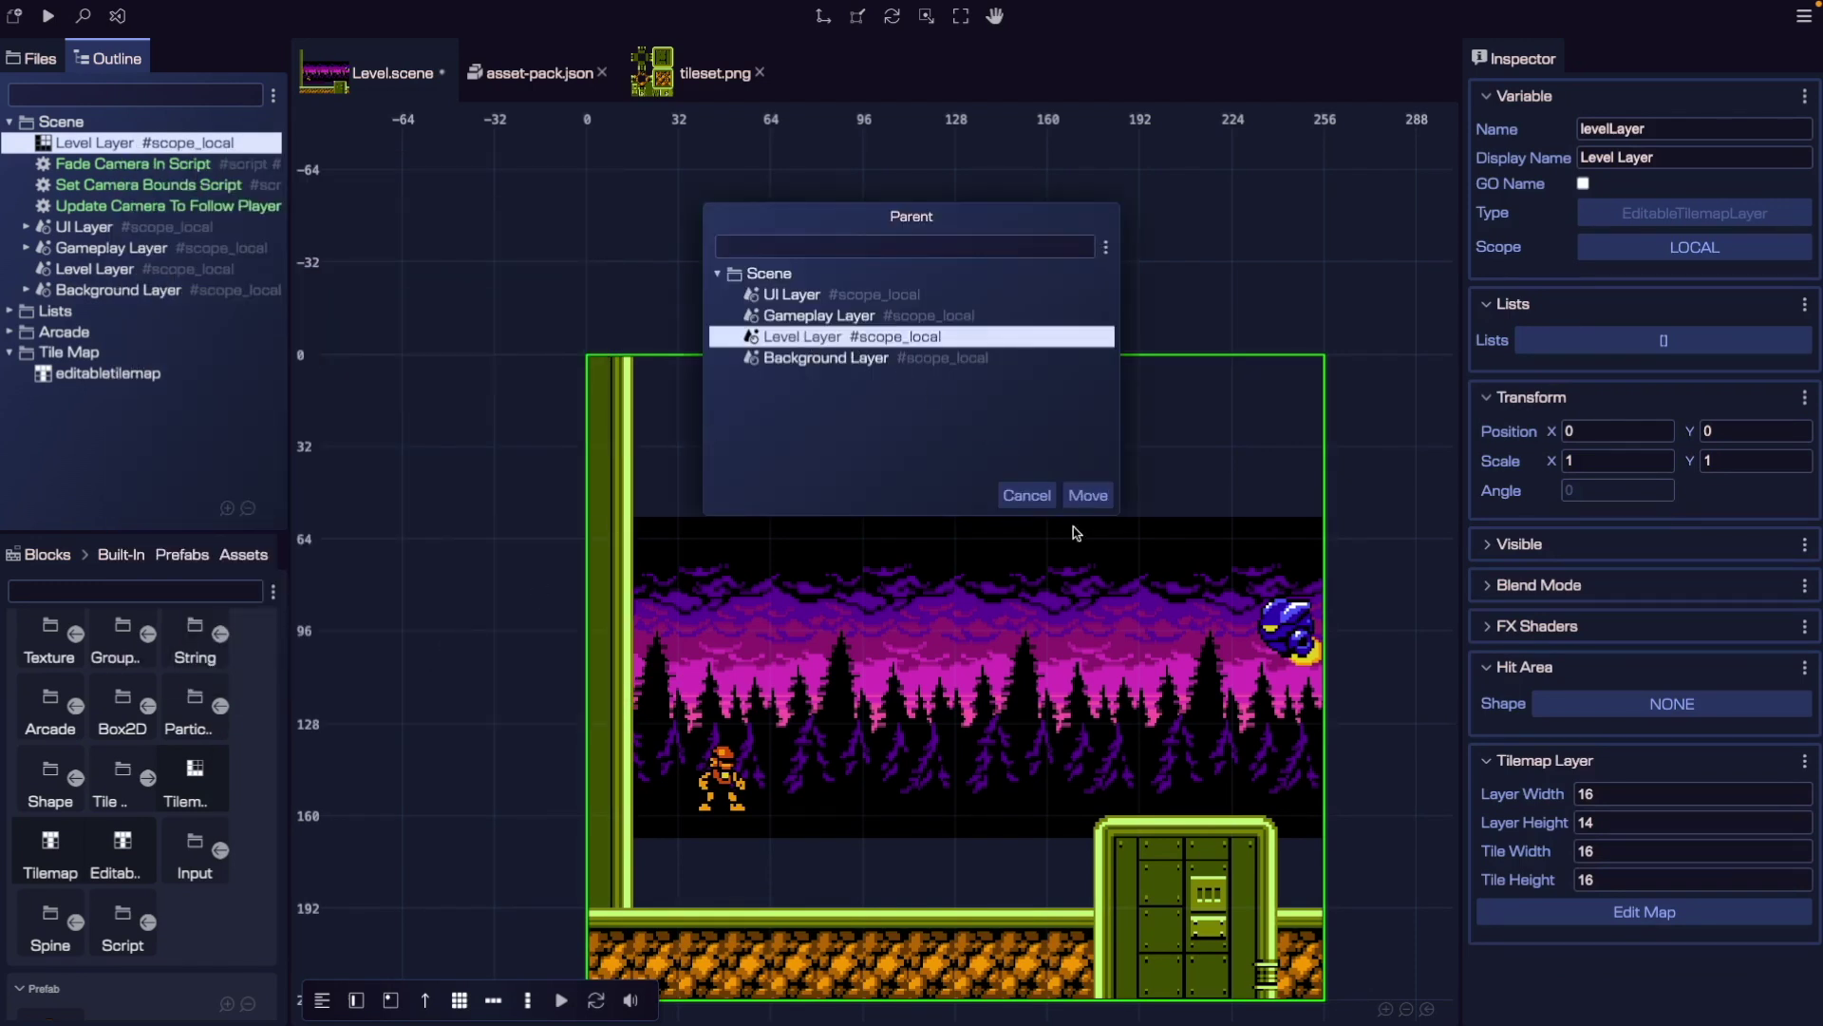
click(1088, 496)
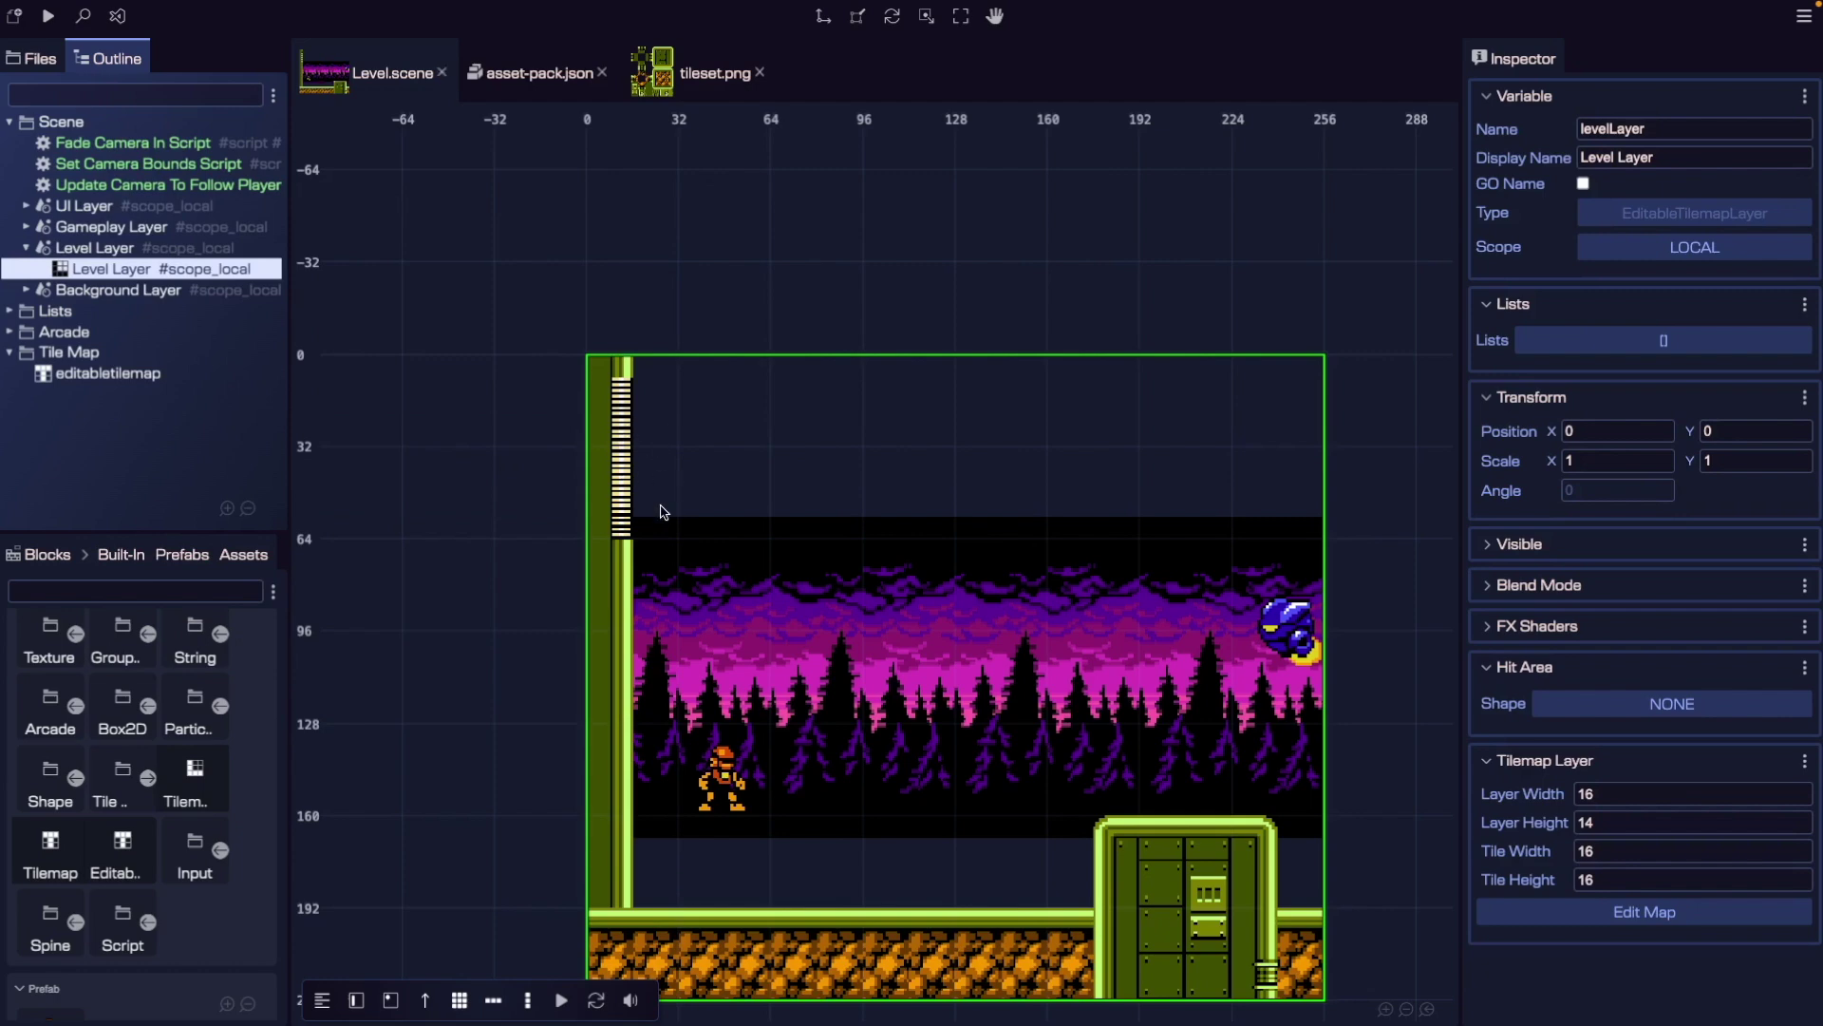
key(super+Tab)
key(super+r)
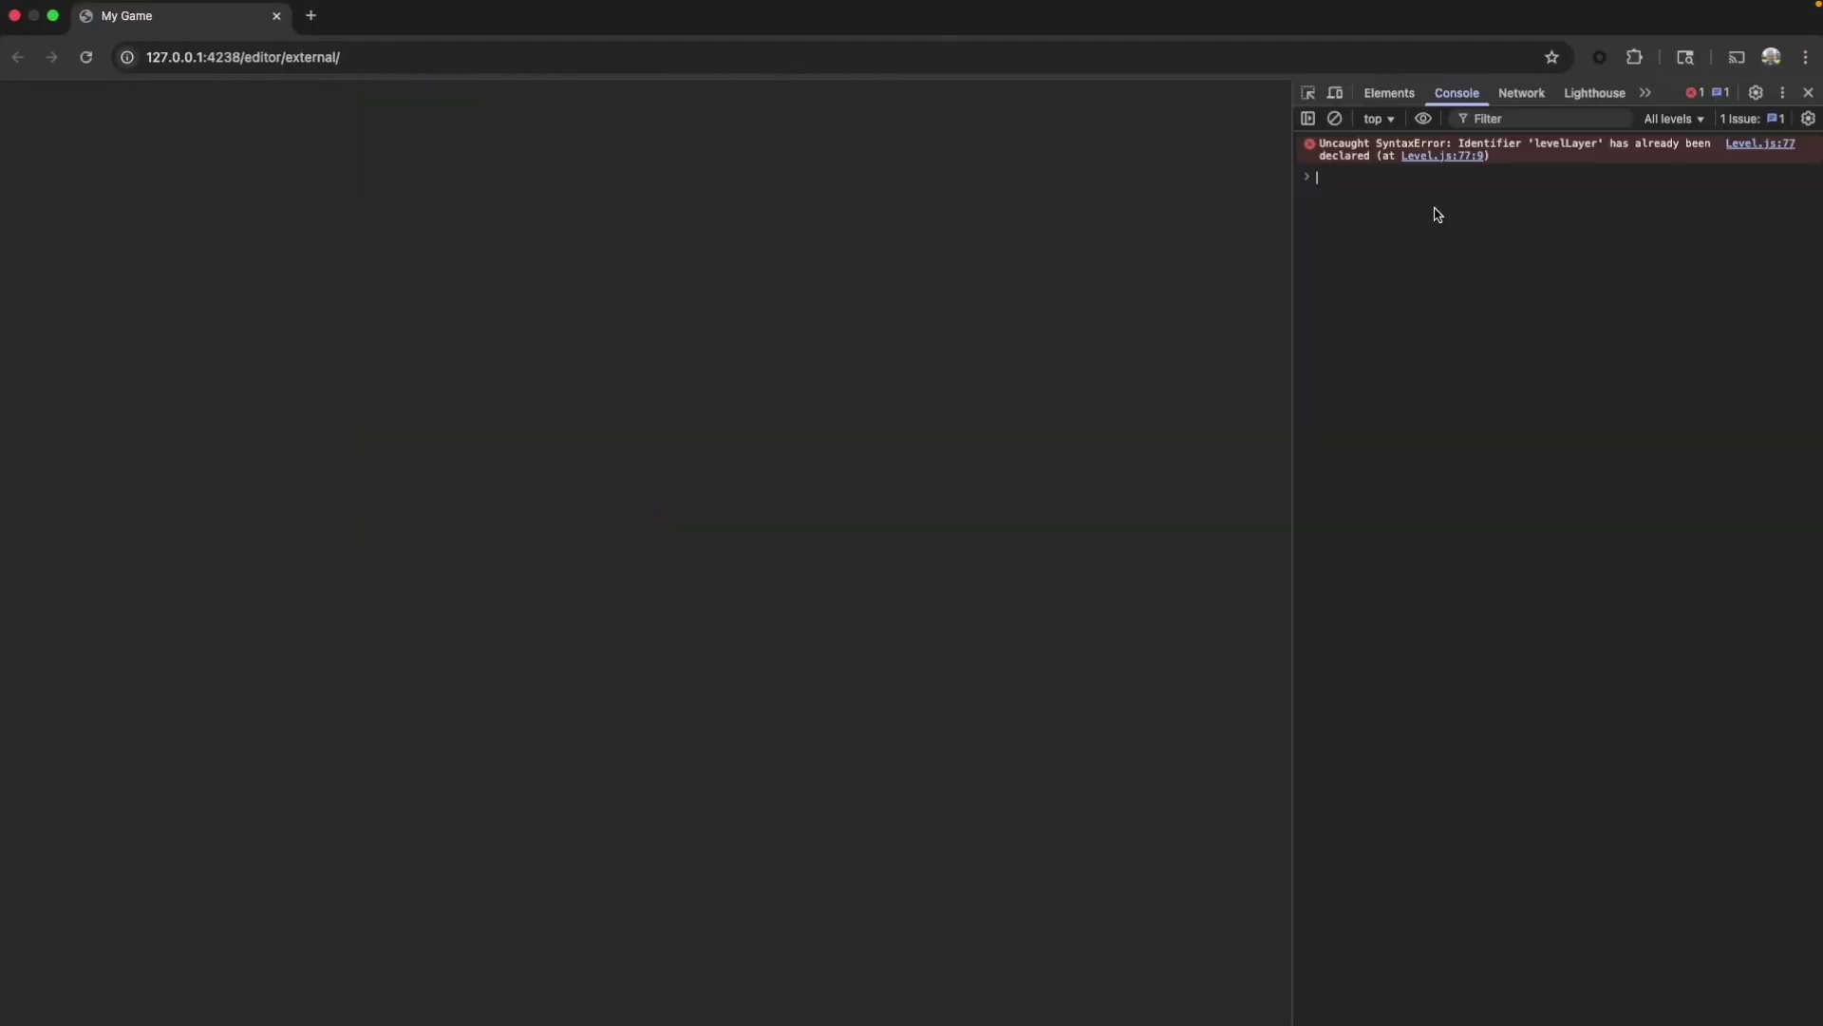
Rename the nested tilemap layer's variable from levelLayer to levelTileLayer.
key(super+w)
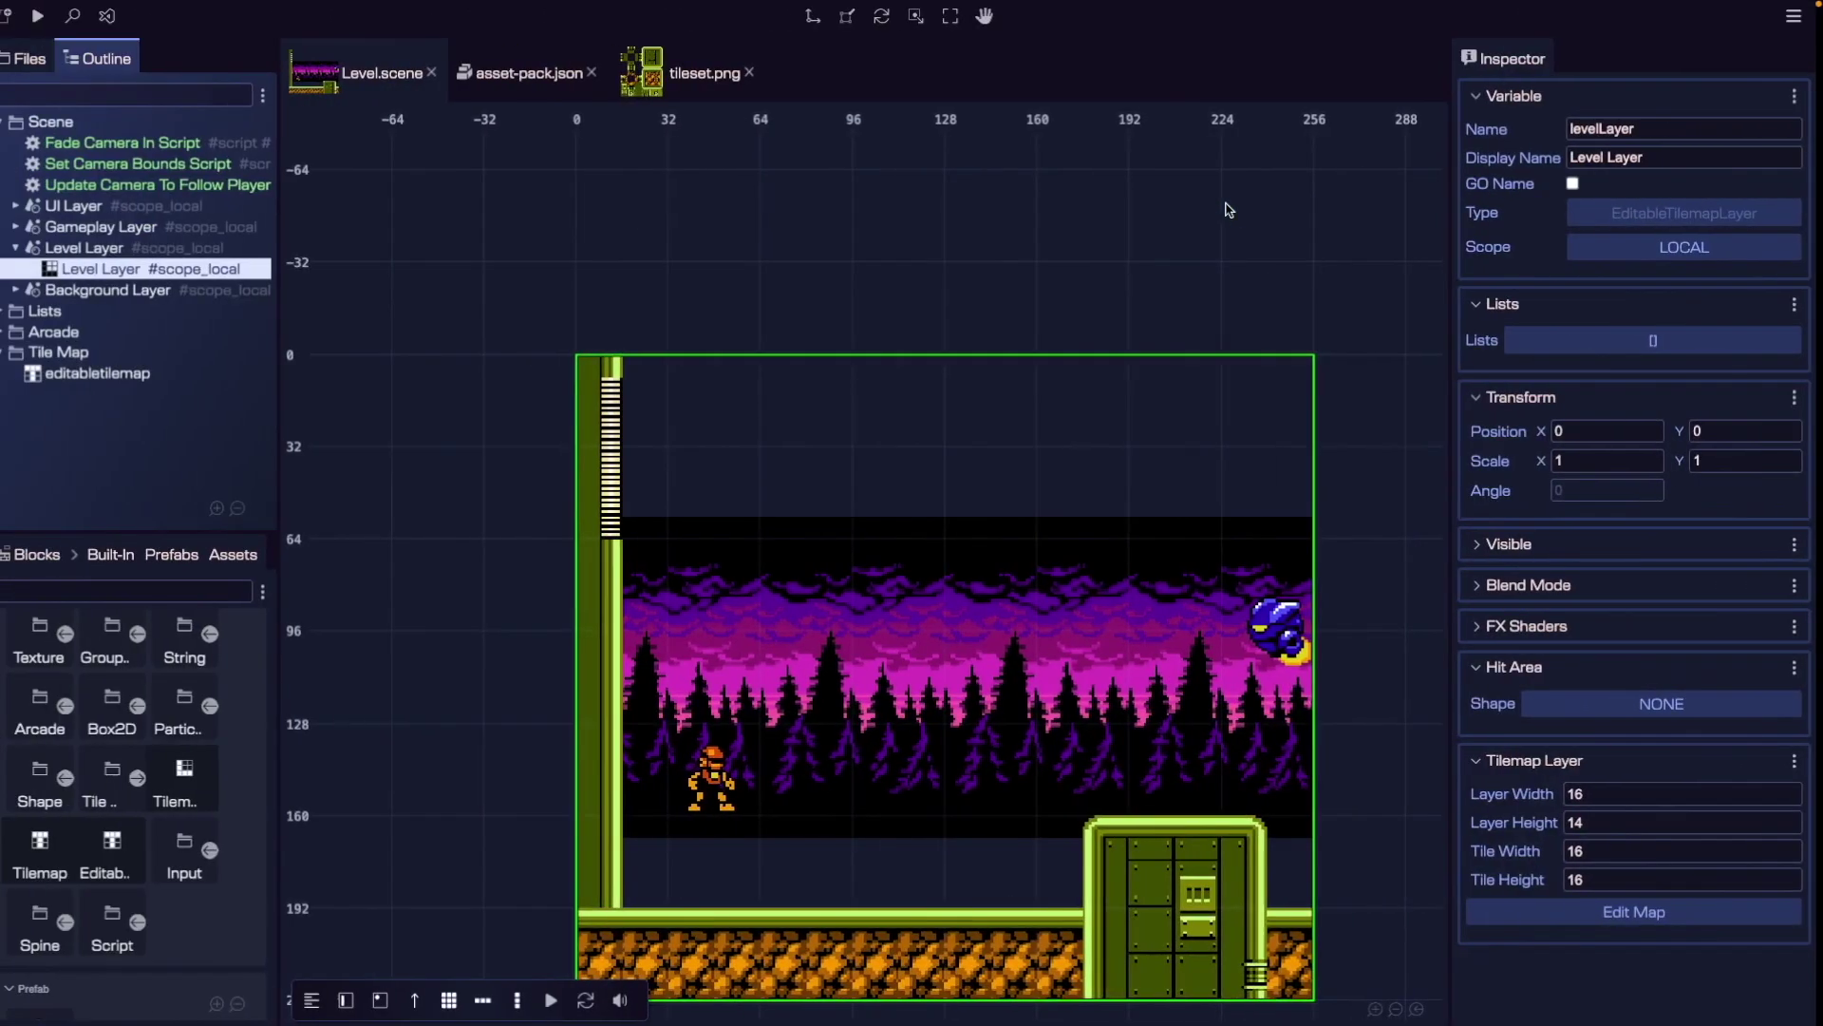
click(152, 249)
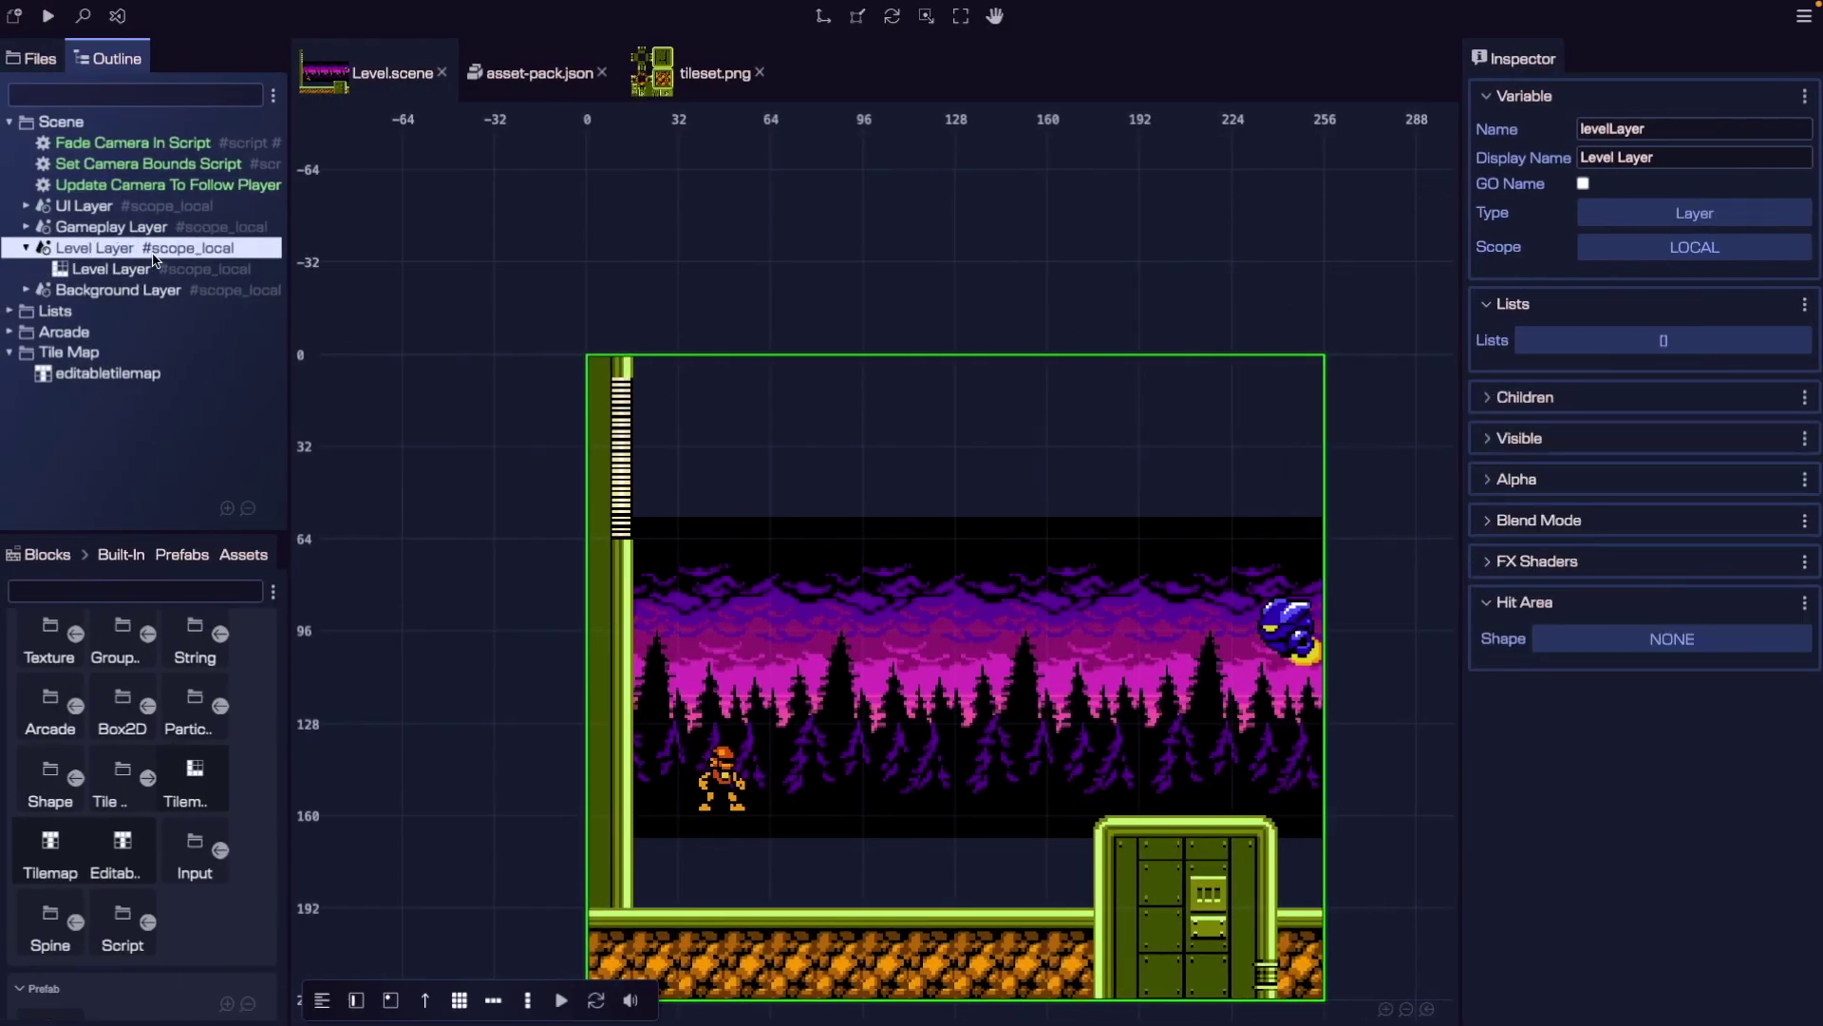
click(157, 271)
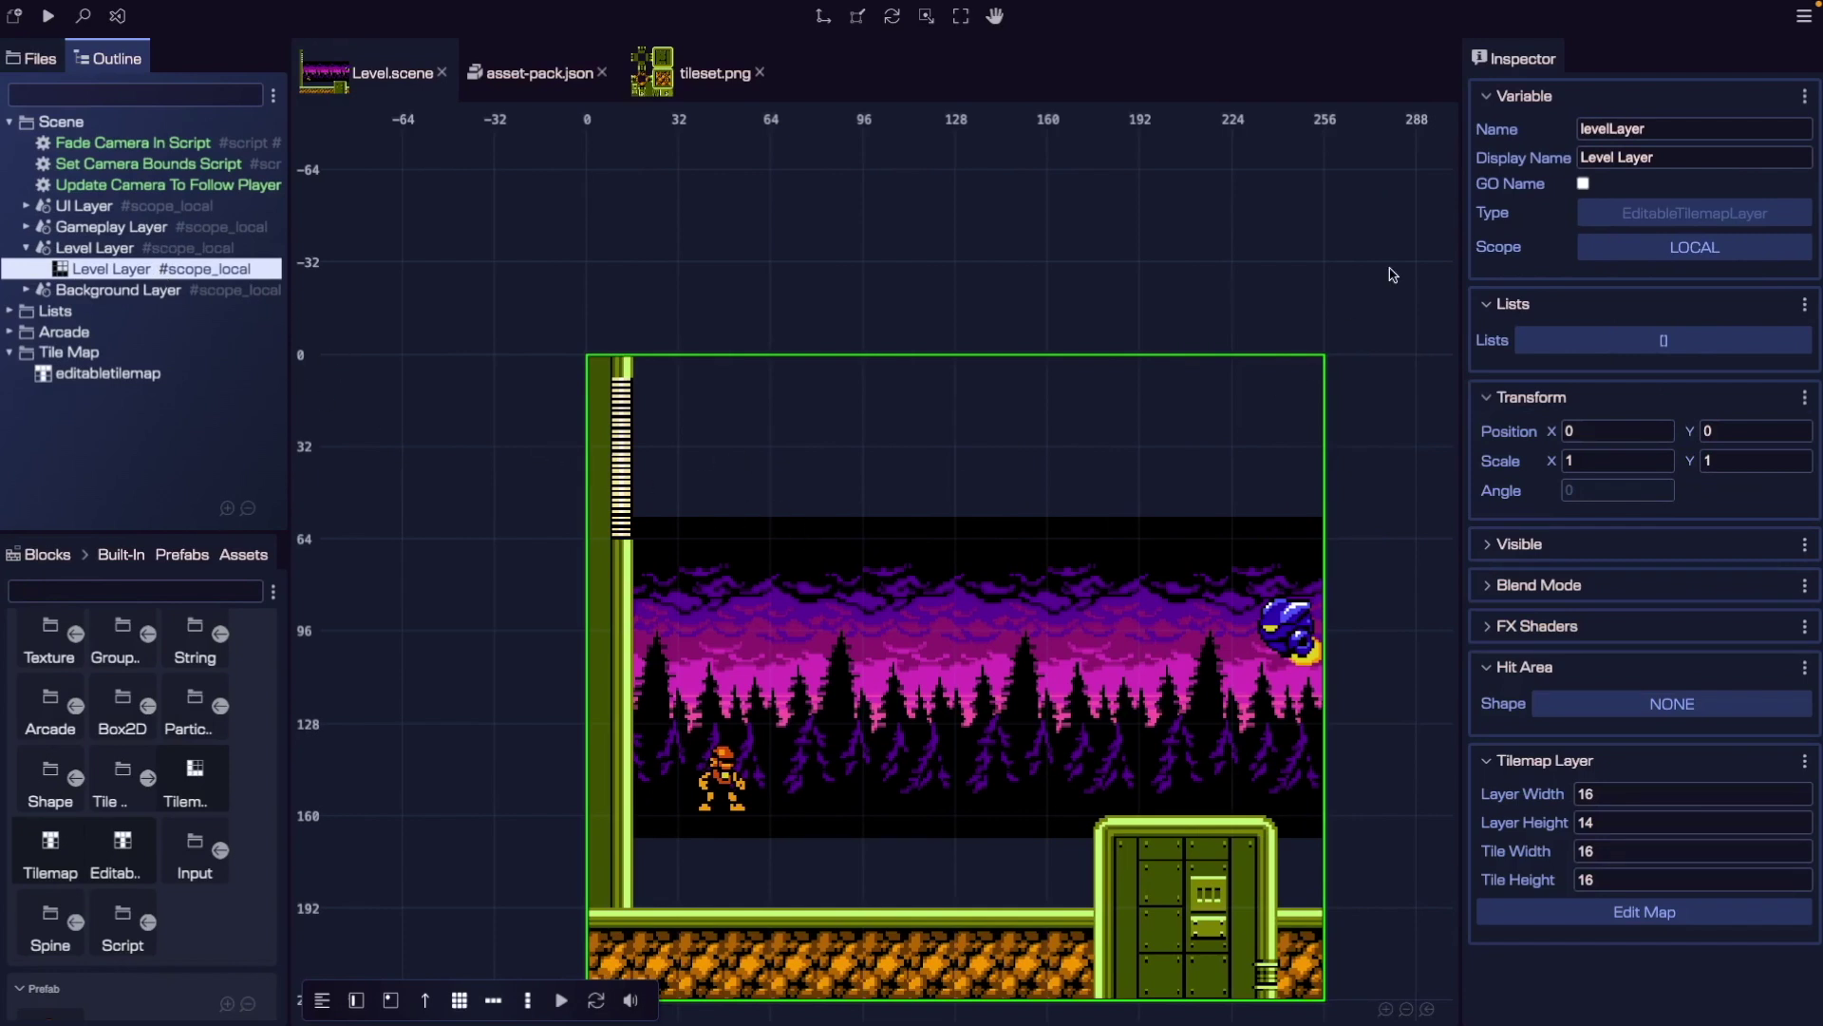
click(1670, 130)
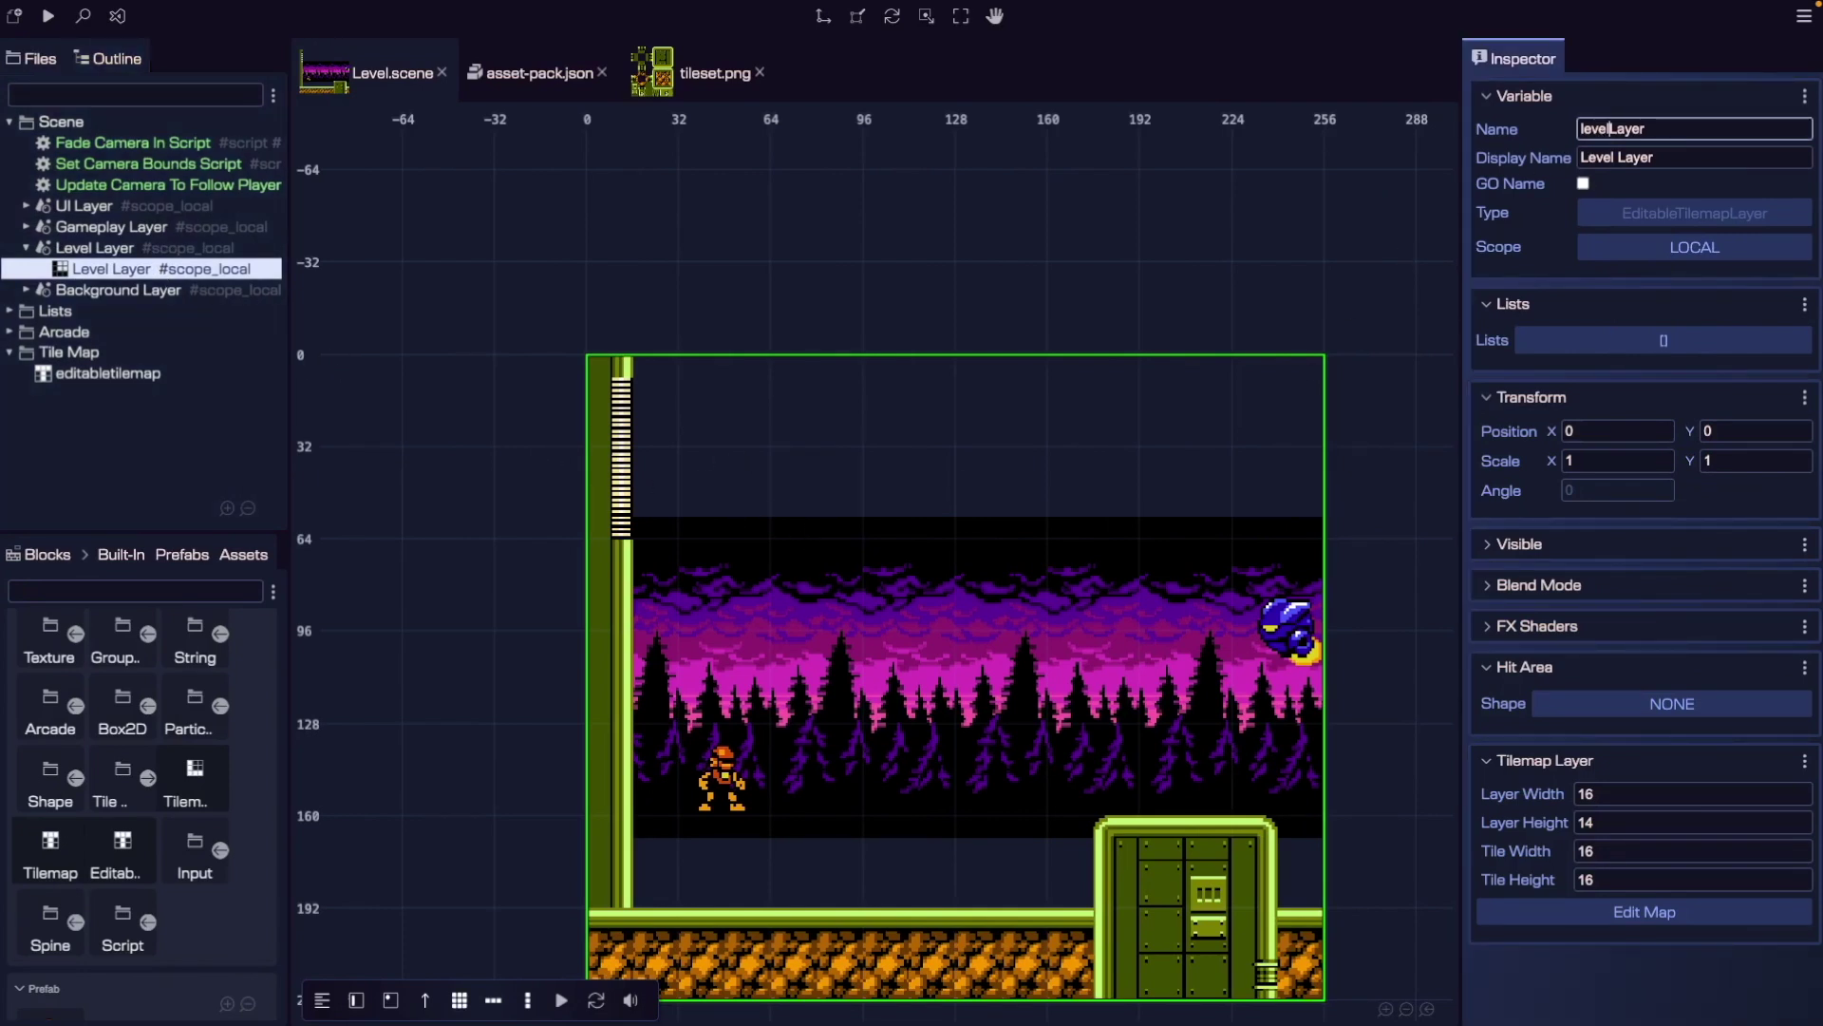
click(1610, 128)
text(Tile)
Set its display name to Level Tile Layer and reload the game in the browser.
click(1614, 159)
text(Tile)
key(shift+Tab)
key(ctrl+Right)
key(super+r)
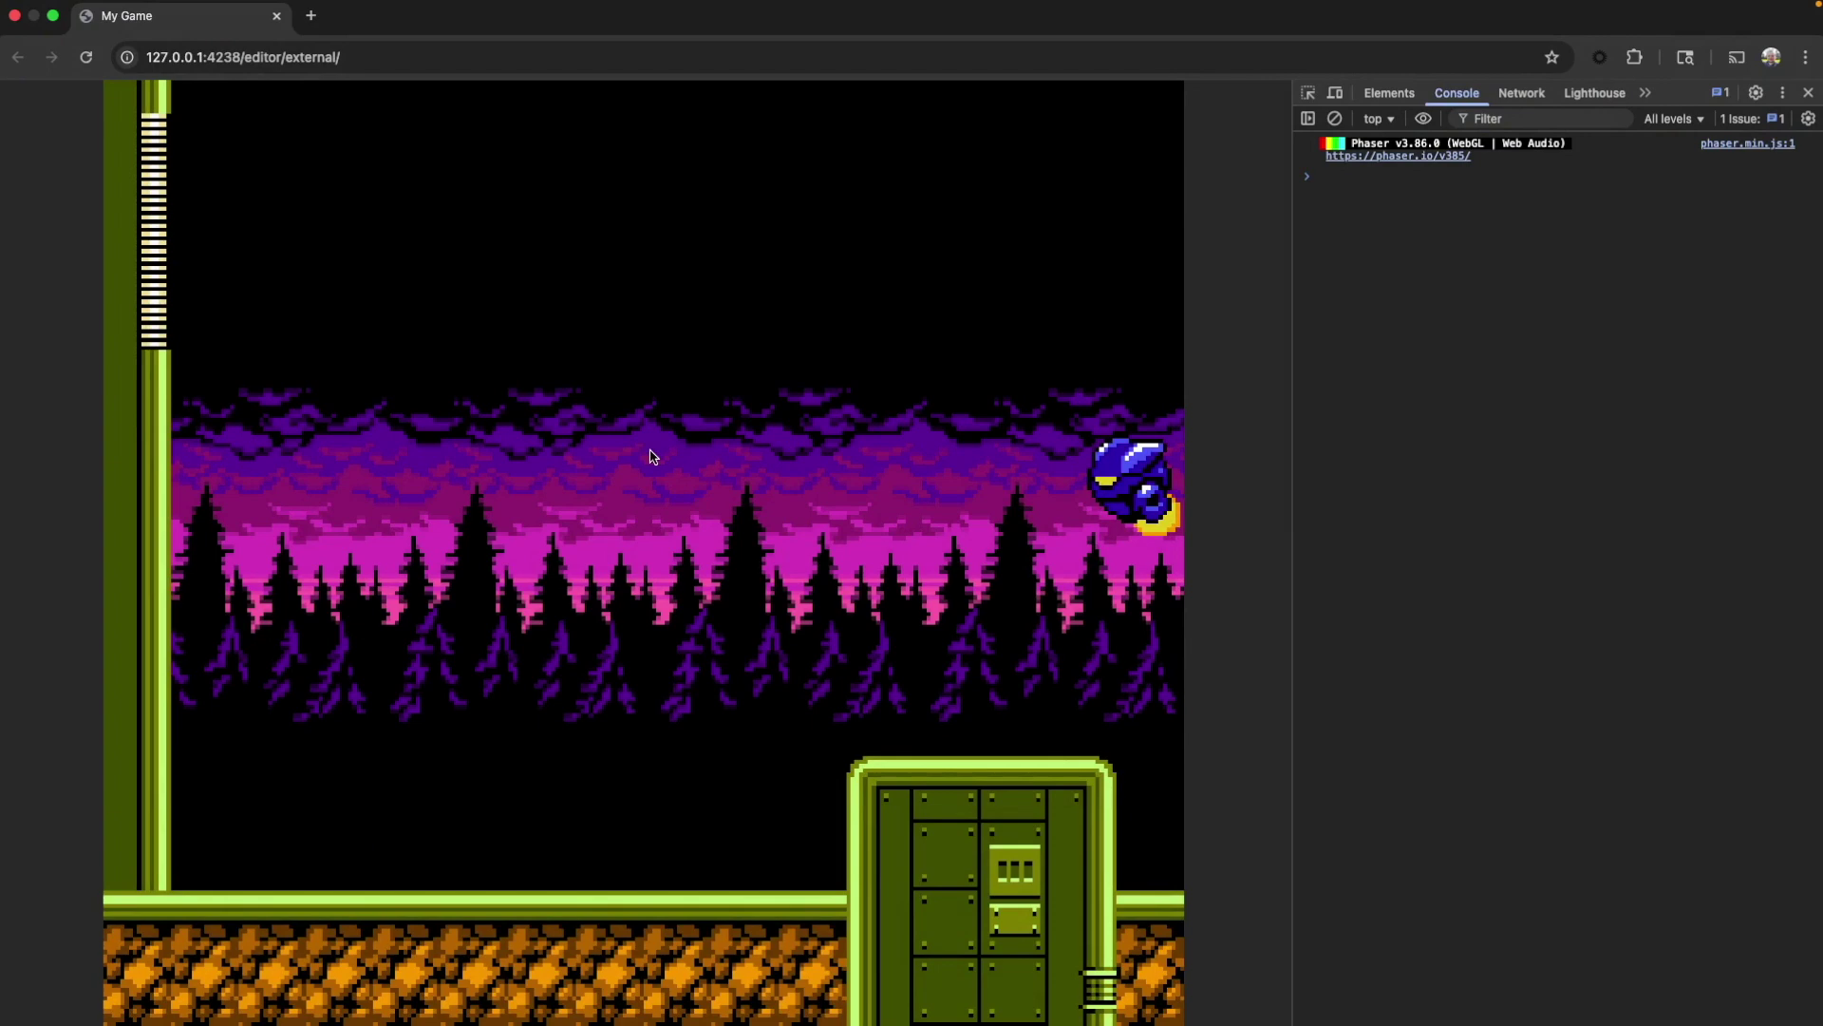
Check the running game for the duplicate-name error, then select the editable tilemap in Phaser Editor.
key(super+Tab)
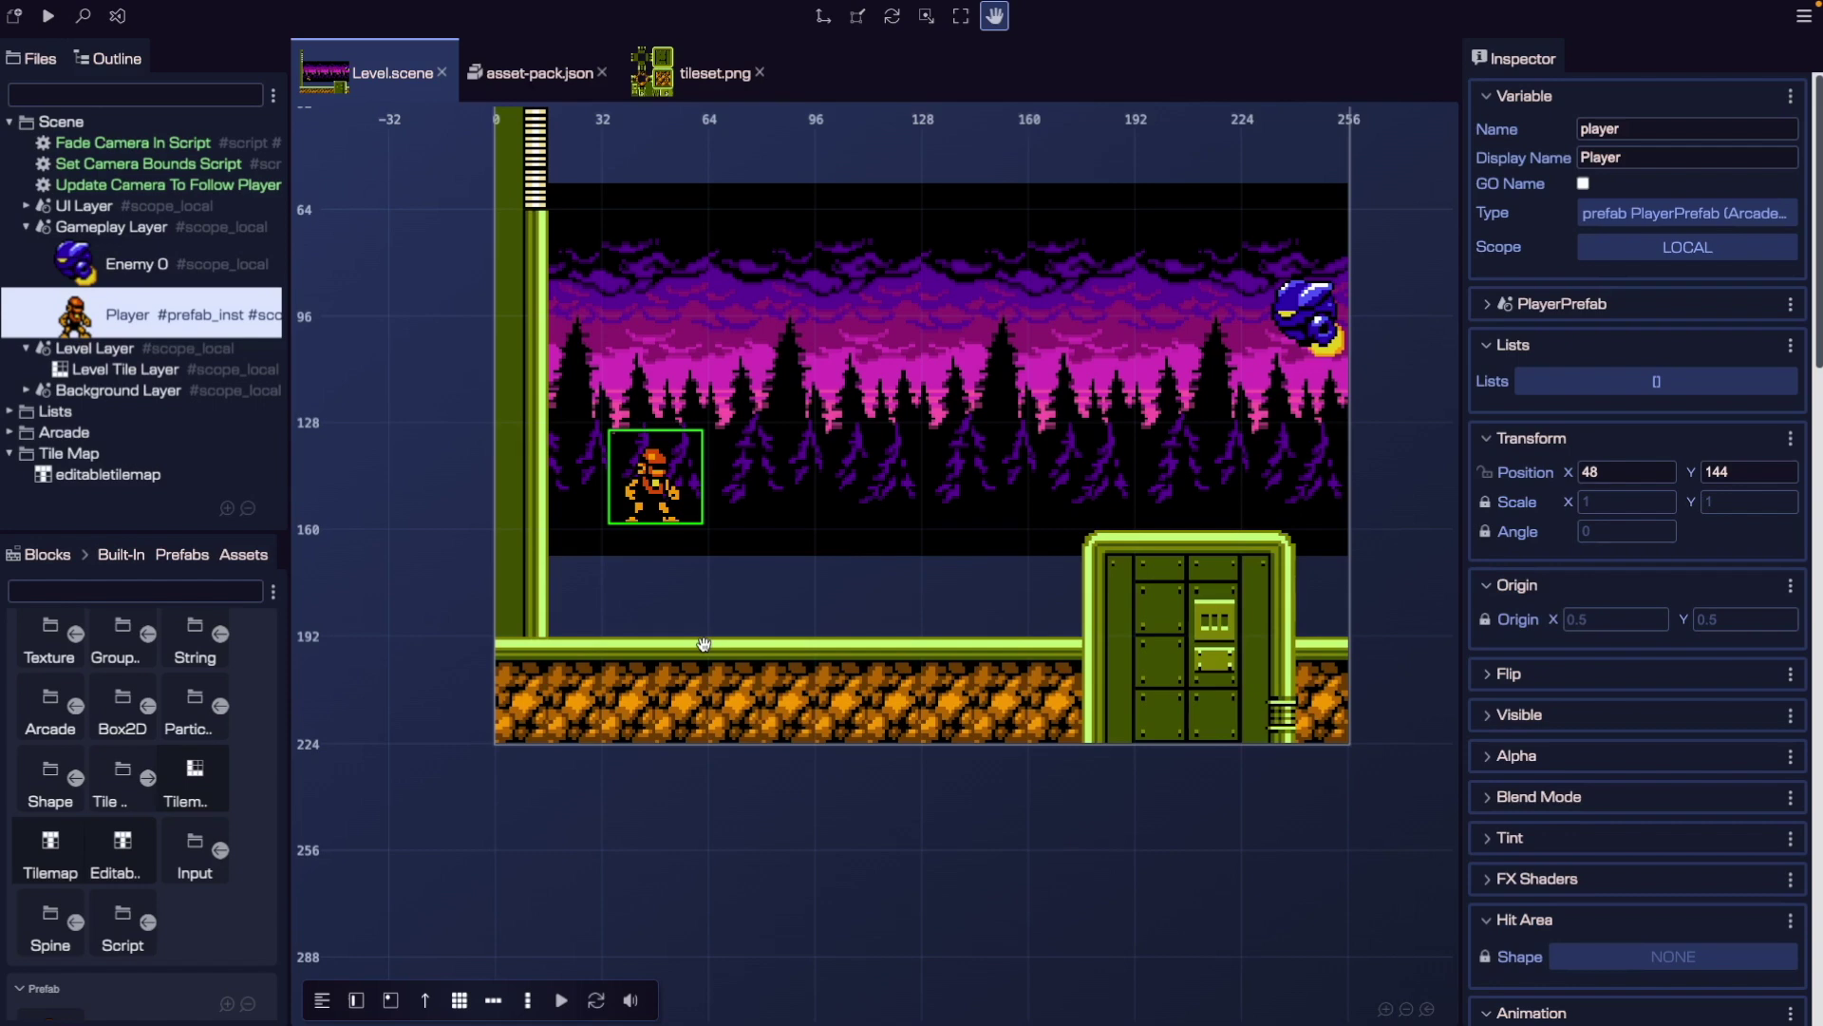
key(super+Tab)
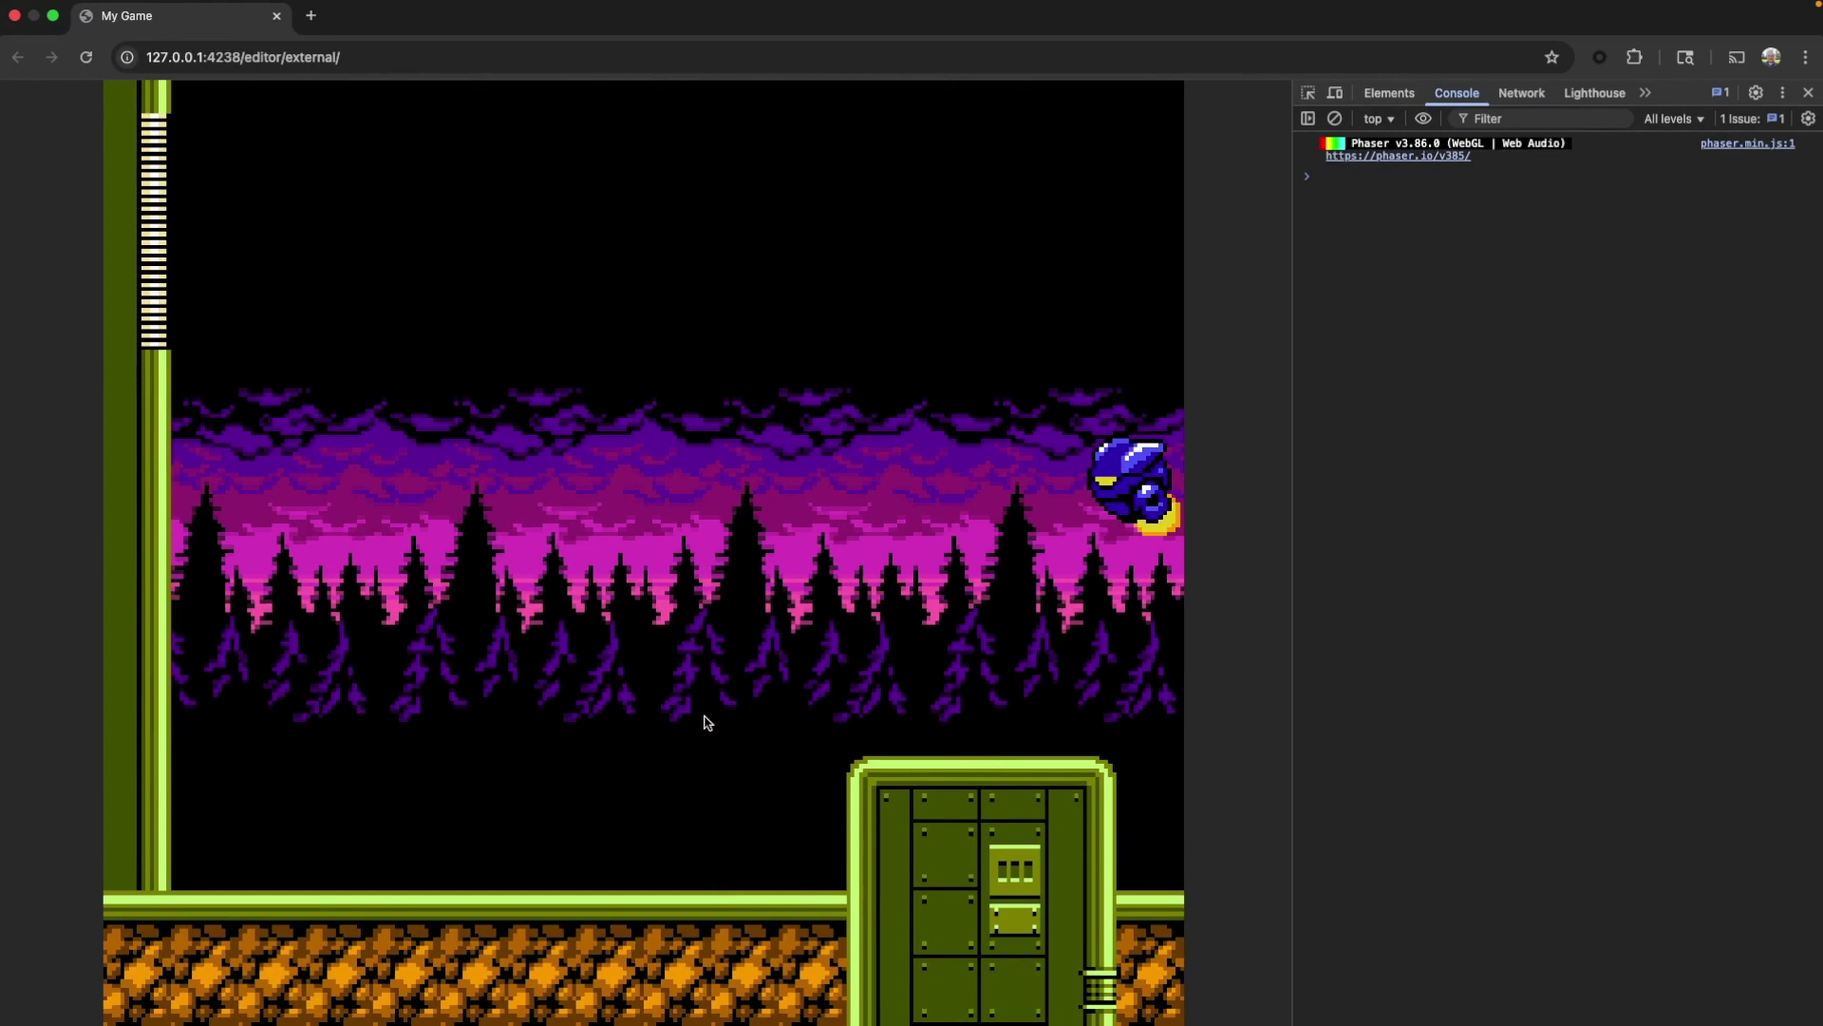
key(ctrl+Left)
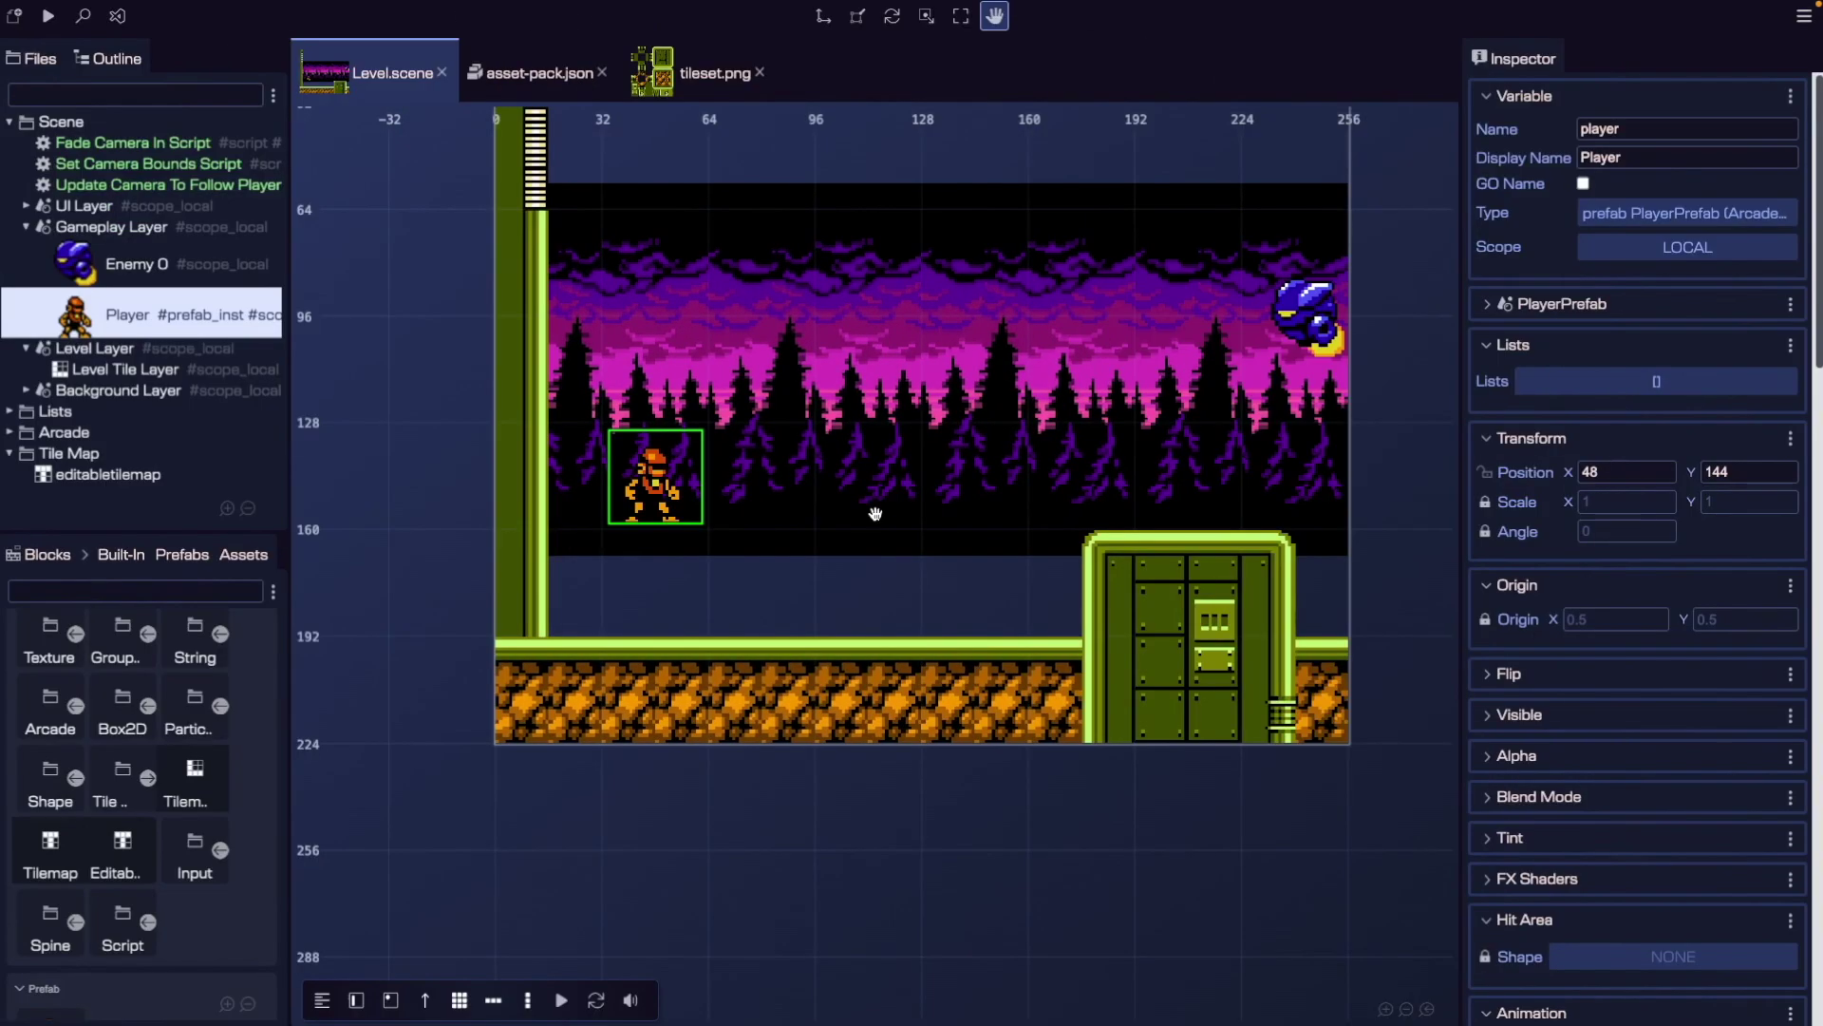
click(162, 477)
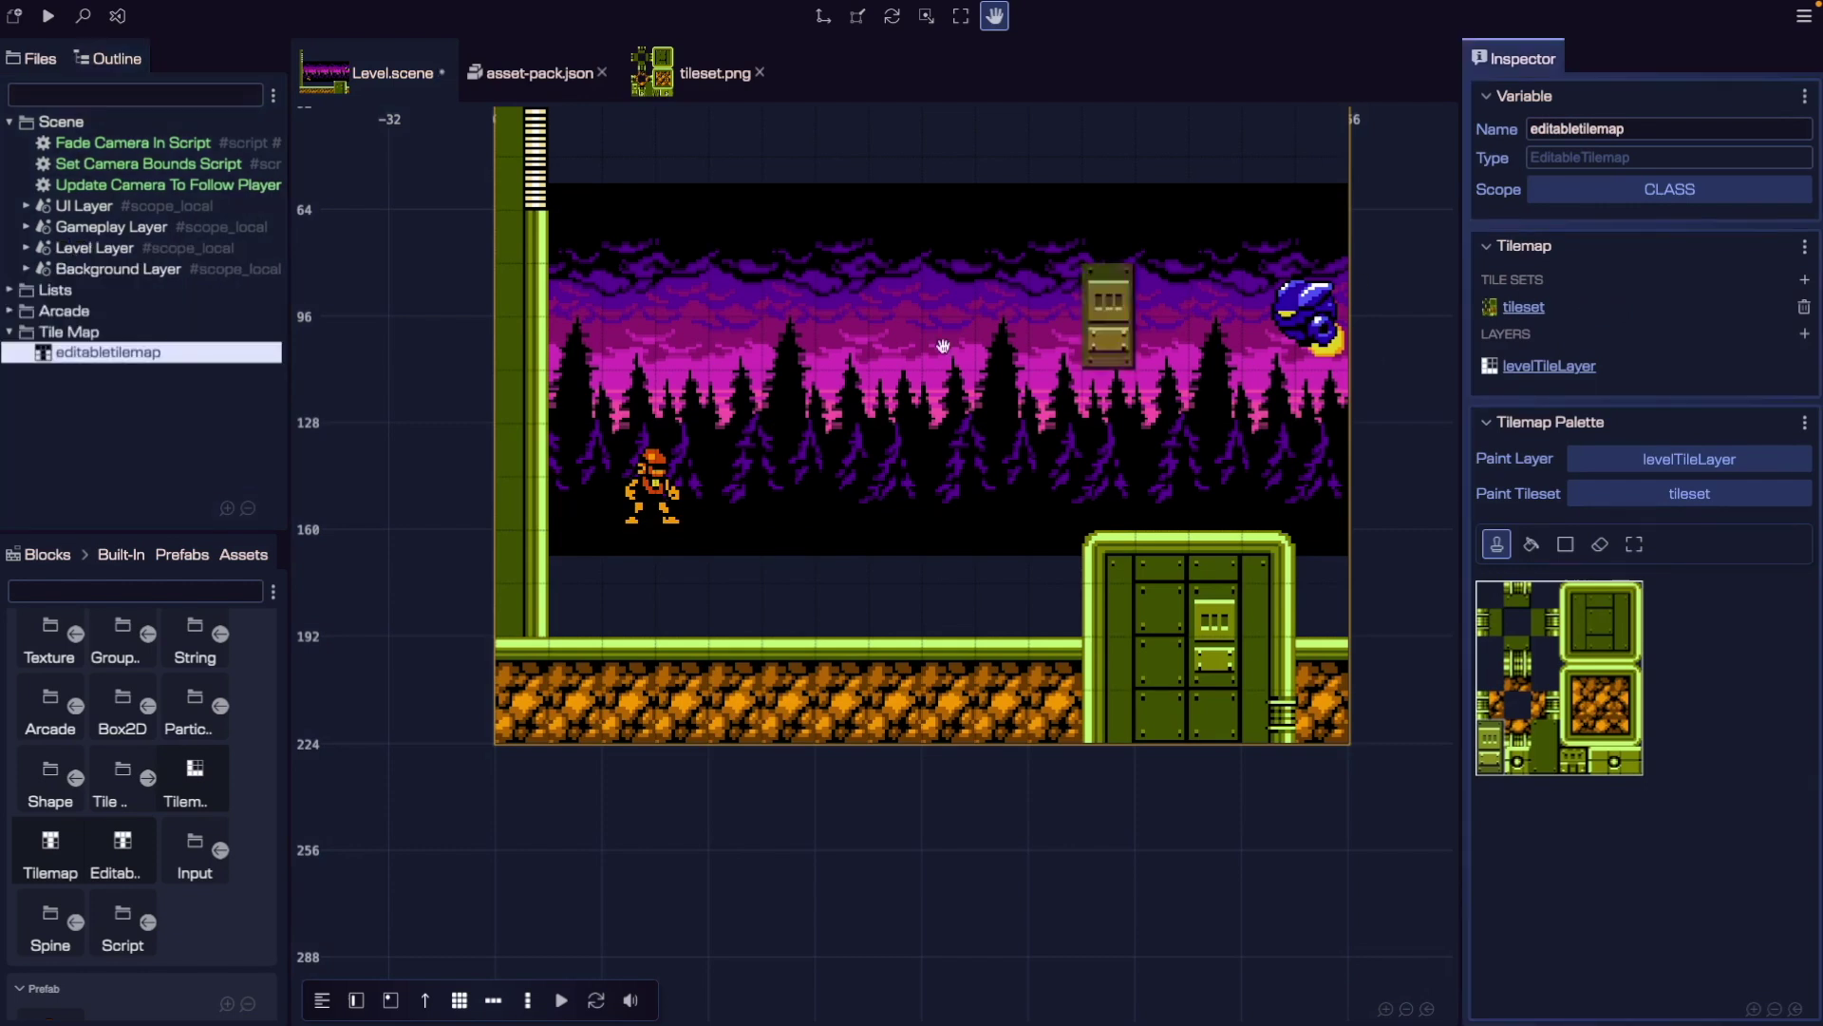
Add a second 16×14 tile layer named layer to editabletilemap and select it.
click(138, 363)
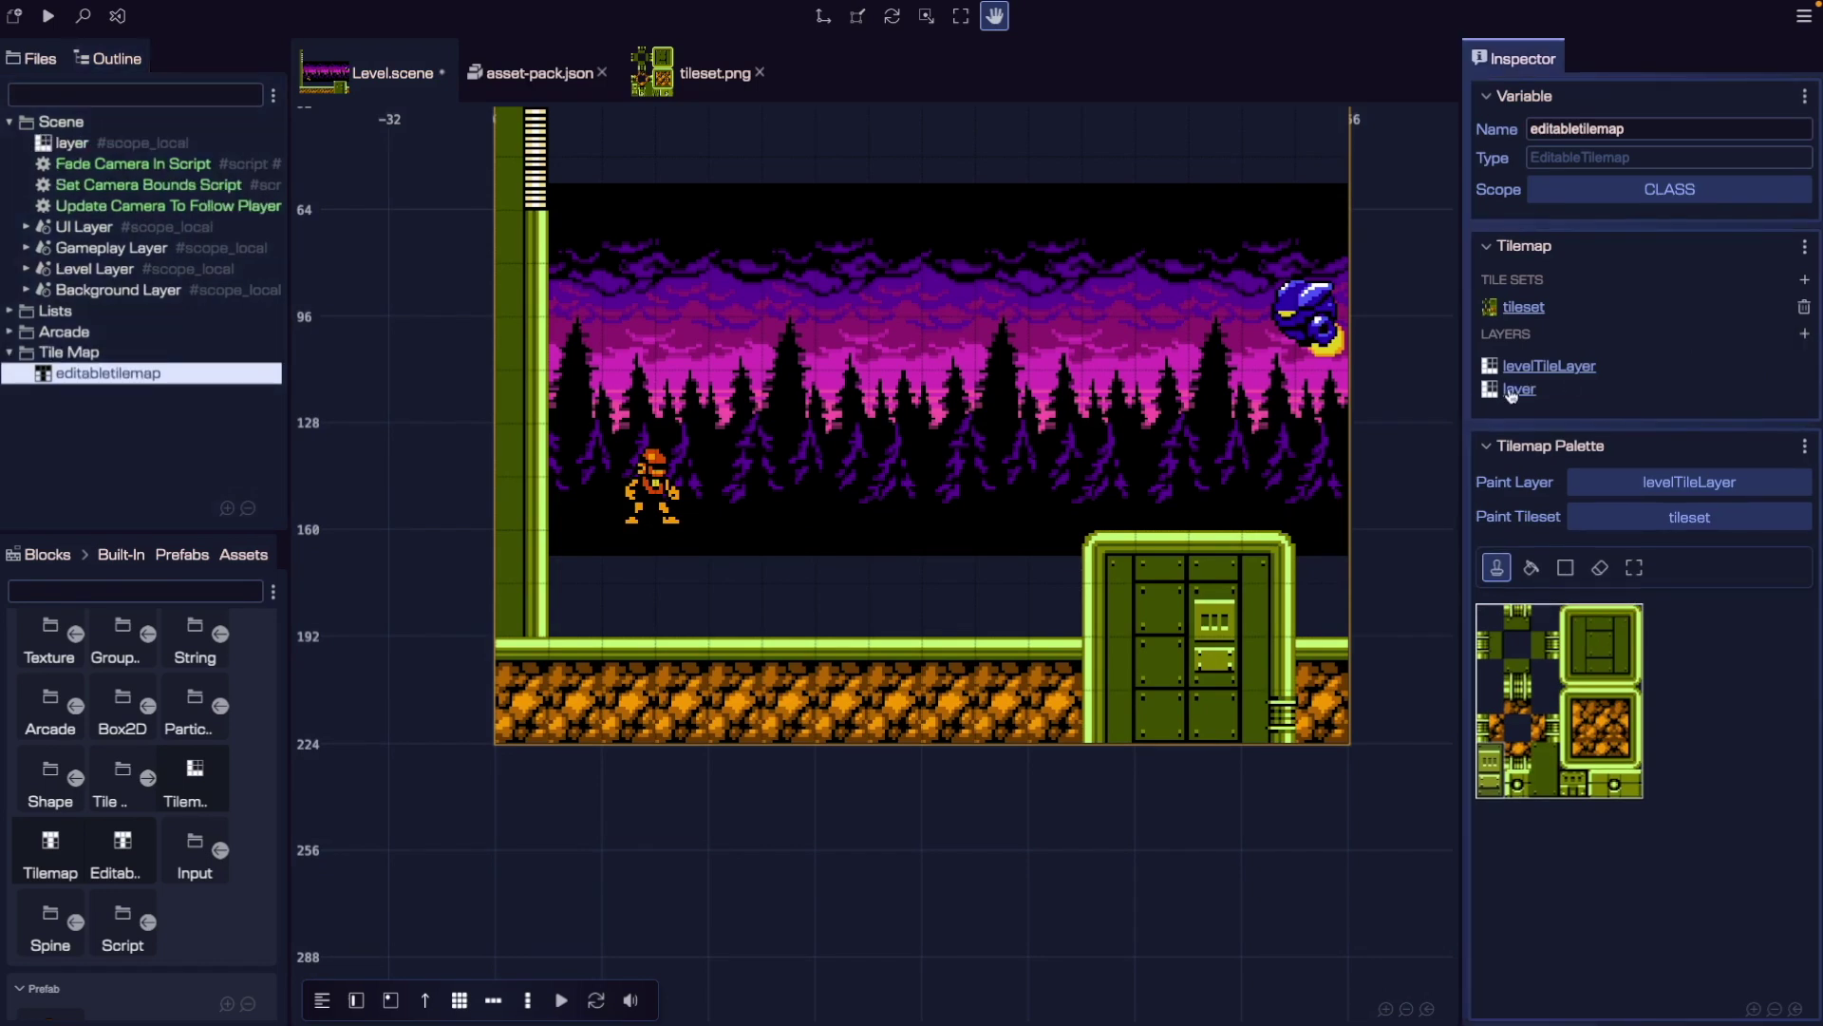
click(128, 147)
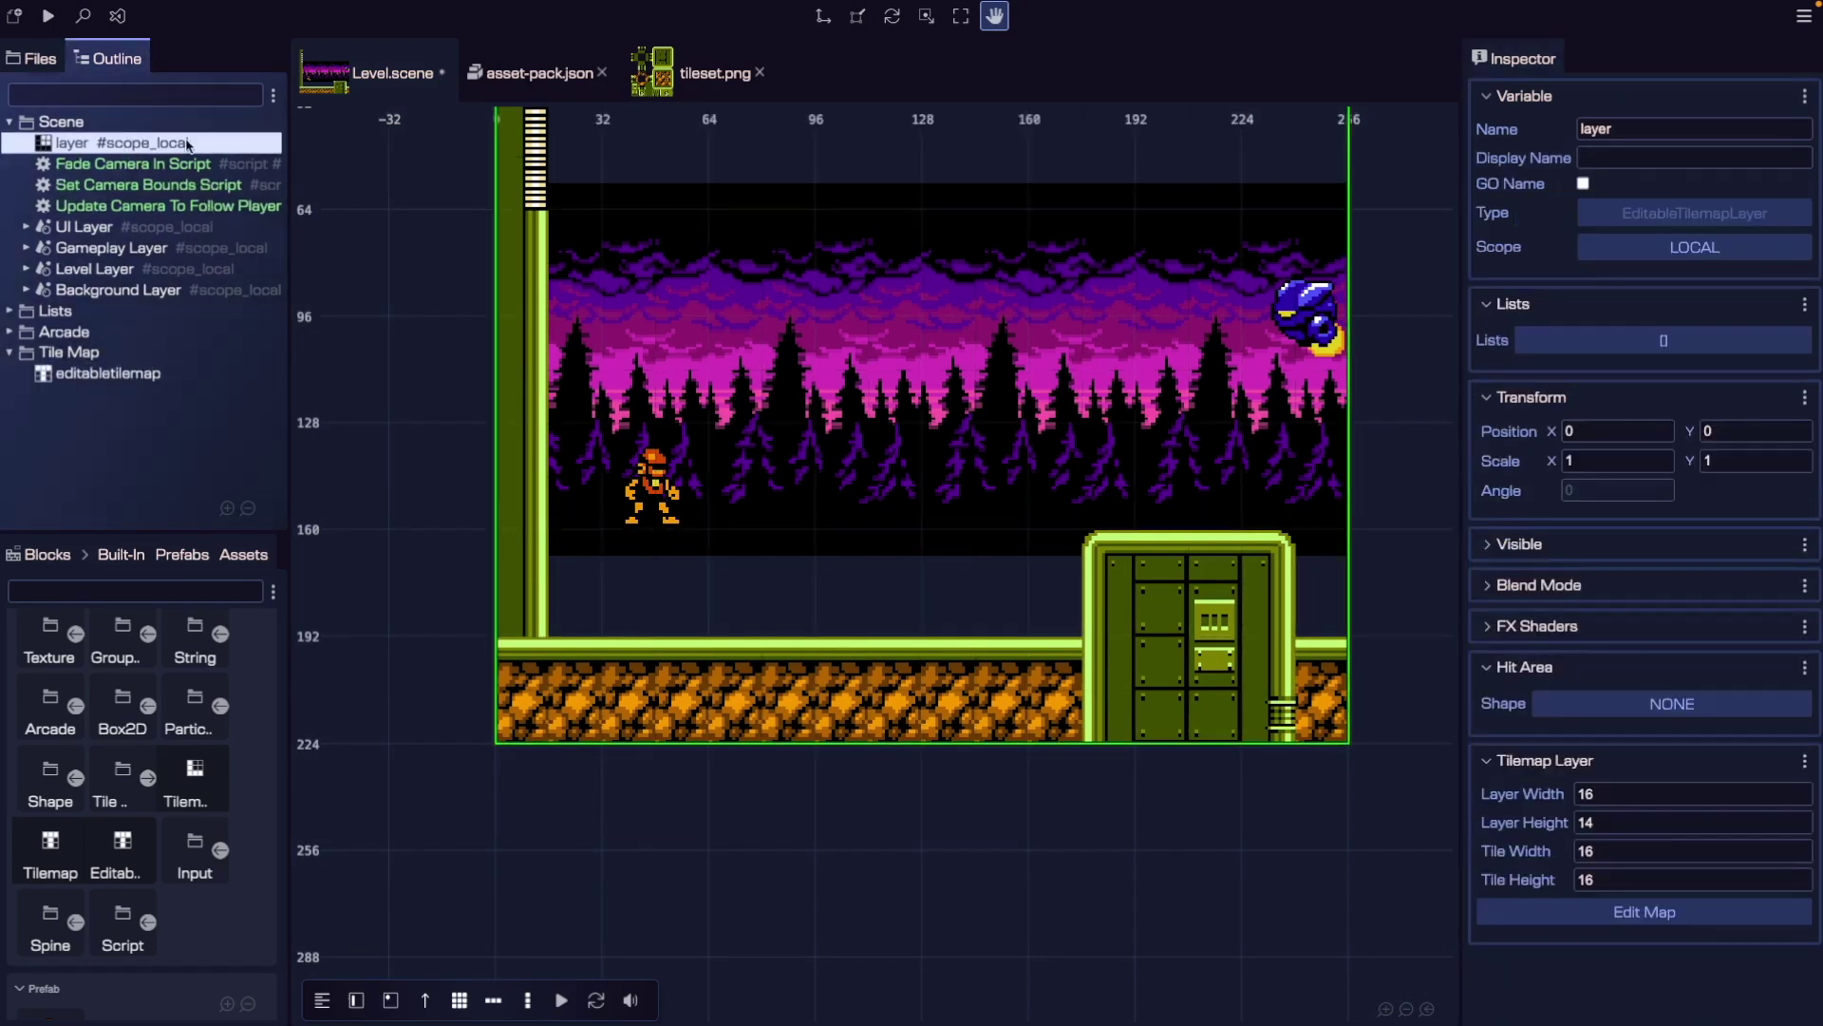
Rename the new layer to collisionTileLayer with display name Collision Tile Layer.
click(1620, 131)
double_click(1620, 131)
text(collisio)
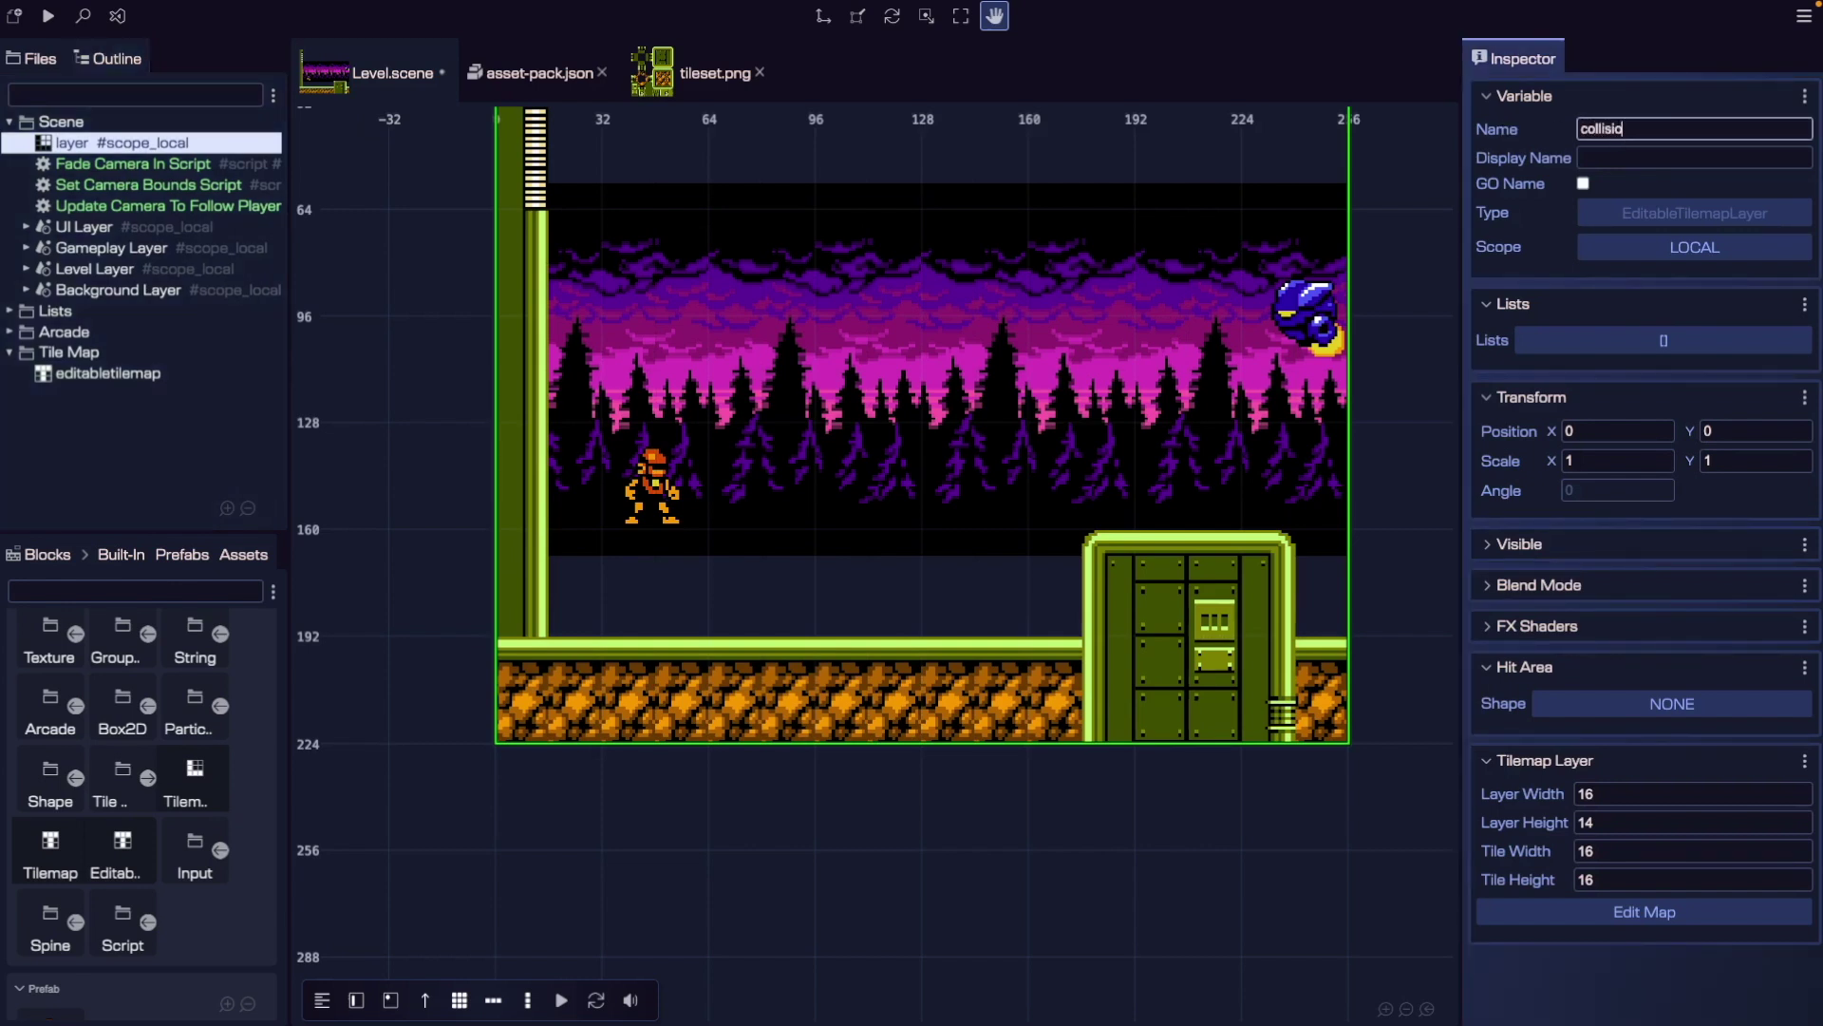
key(Tab)
text(Collision Tile Layer)
Choose Level Layer as the new parent of Collision Tile Layer.
right_click(182, 145)
mouse_move(340, 520)
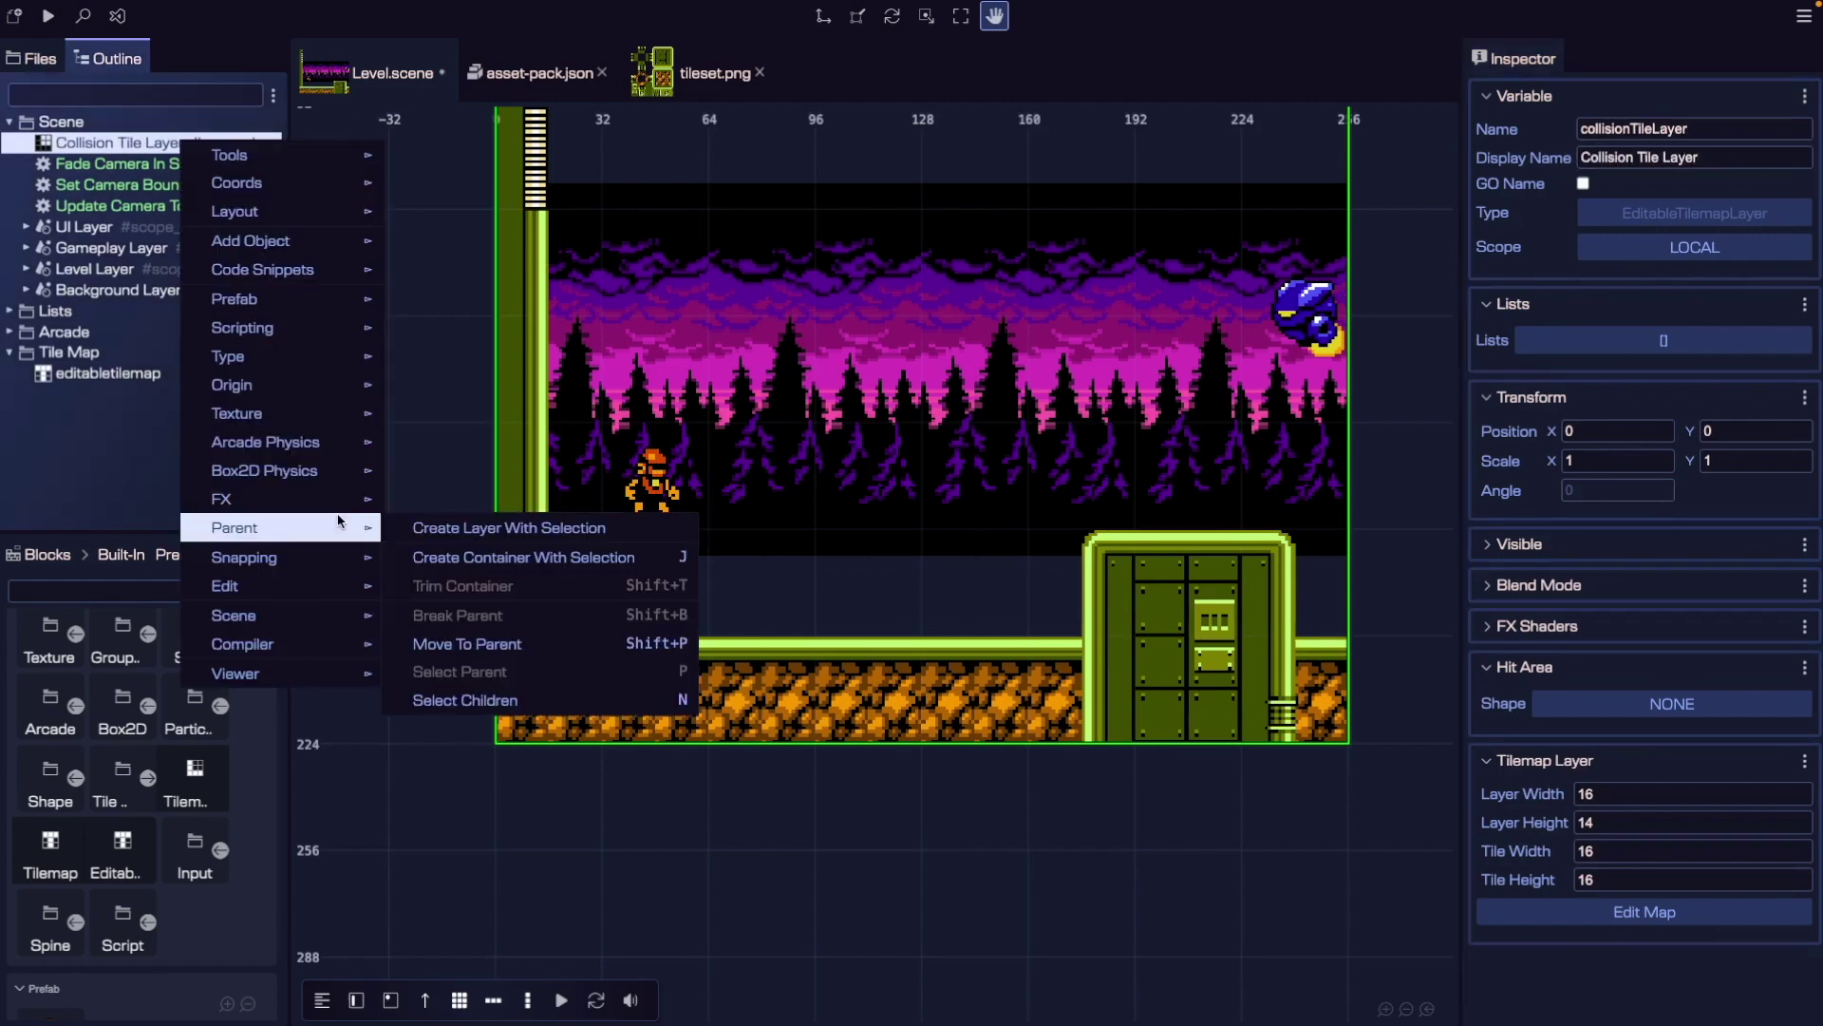
click(493, 650)
click(789, 337)
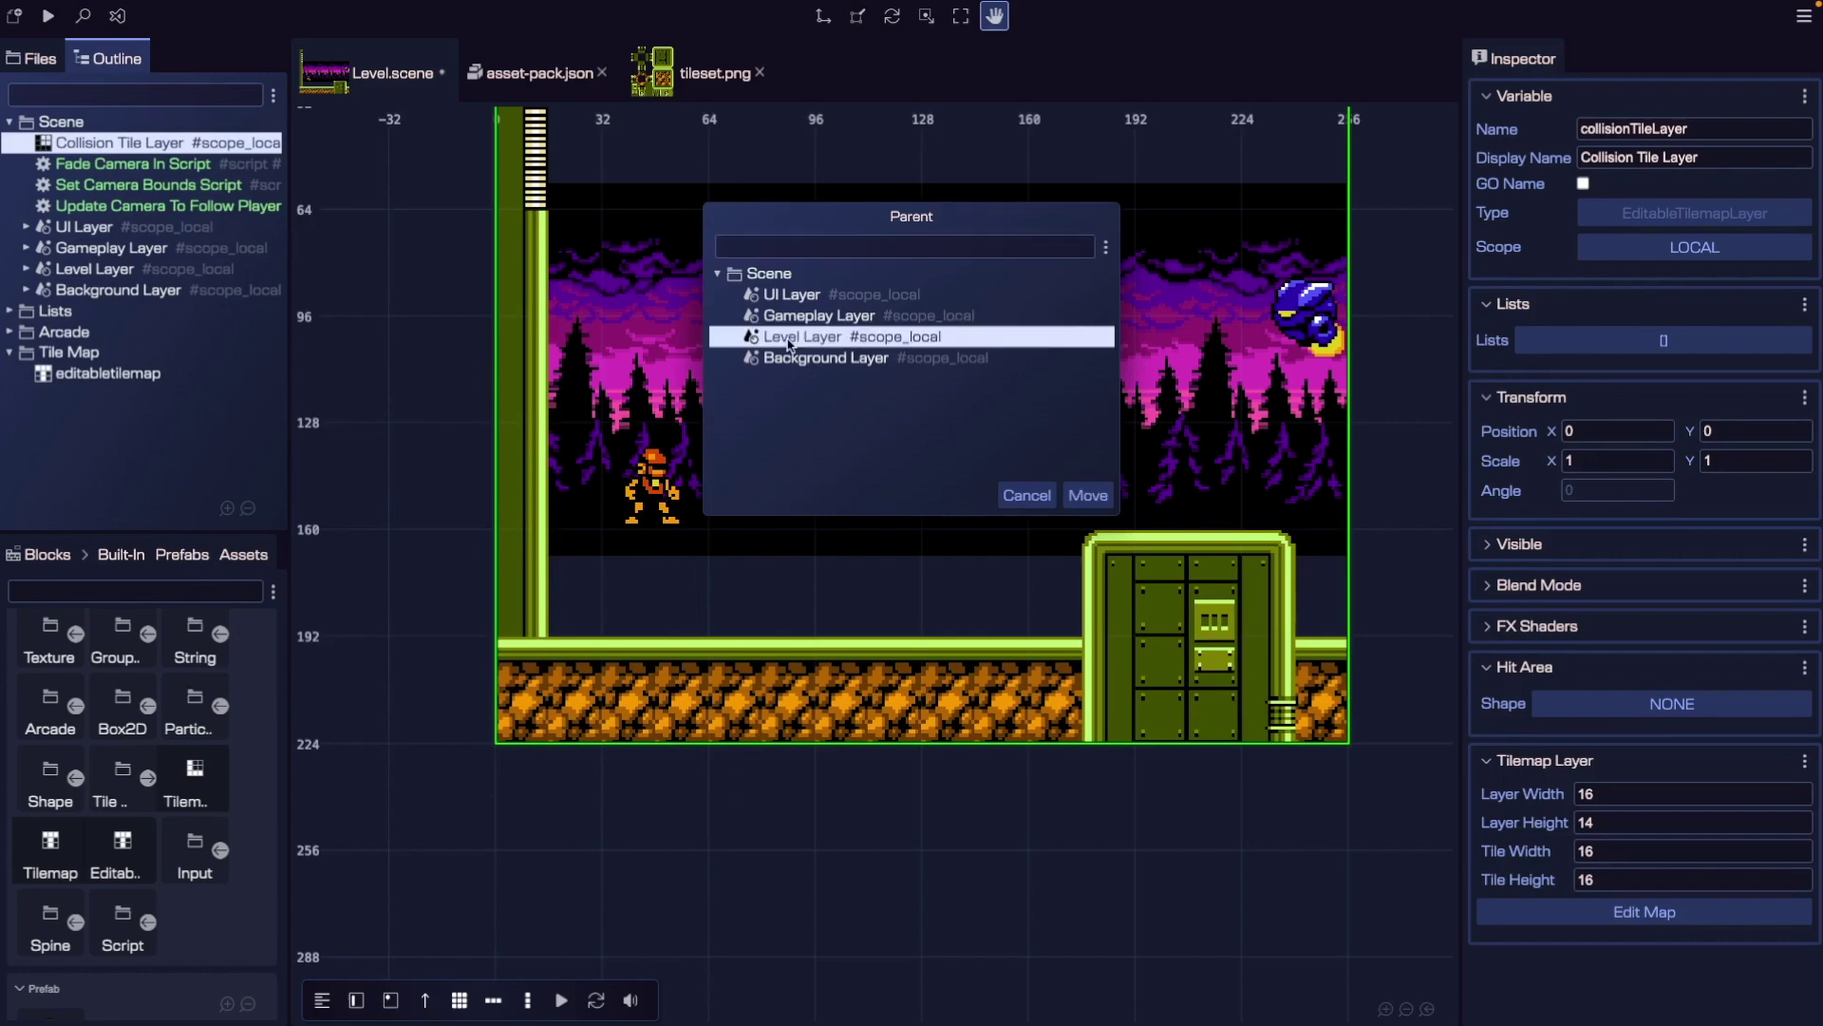
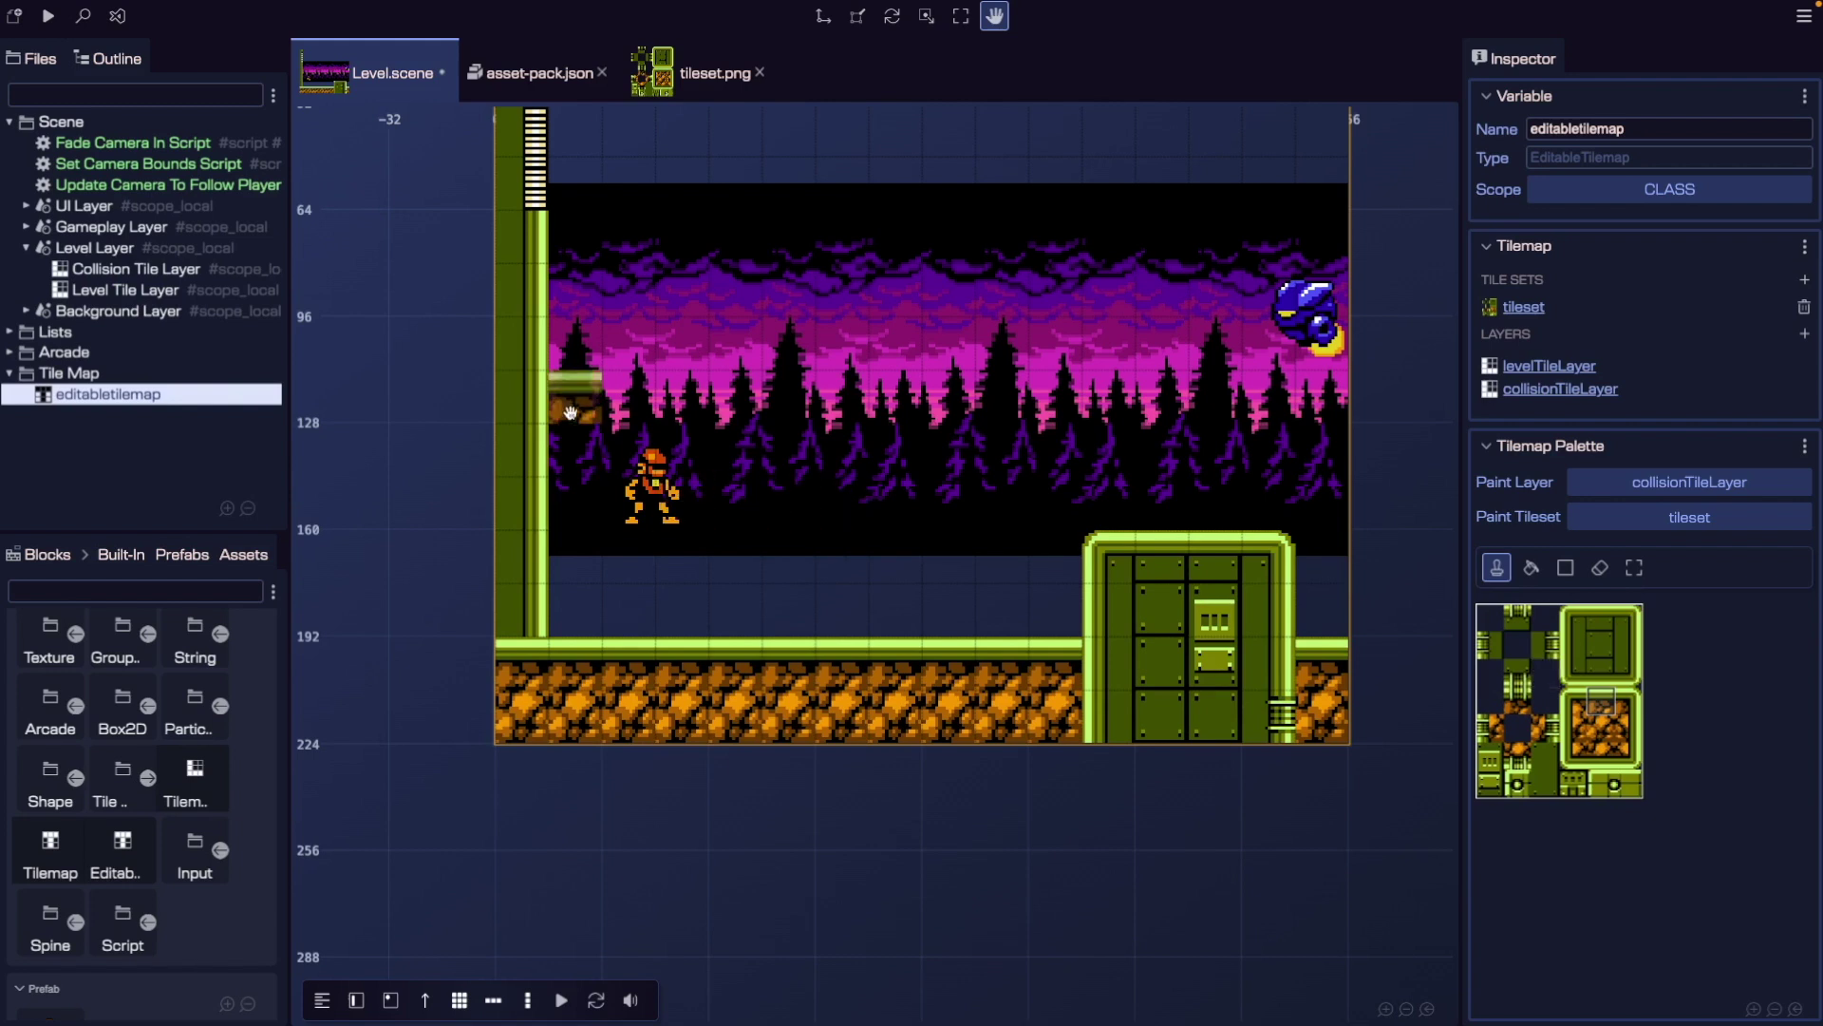
Switch to the Files view to browse the project's asset folders.
click(50, 62)
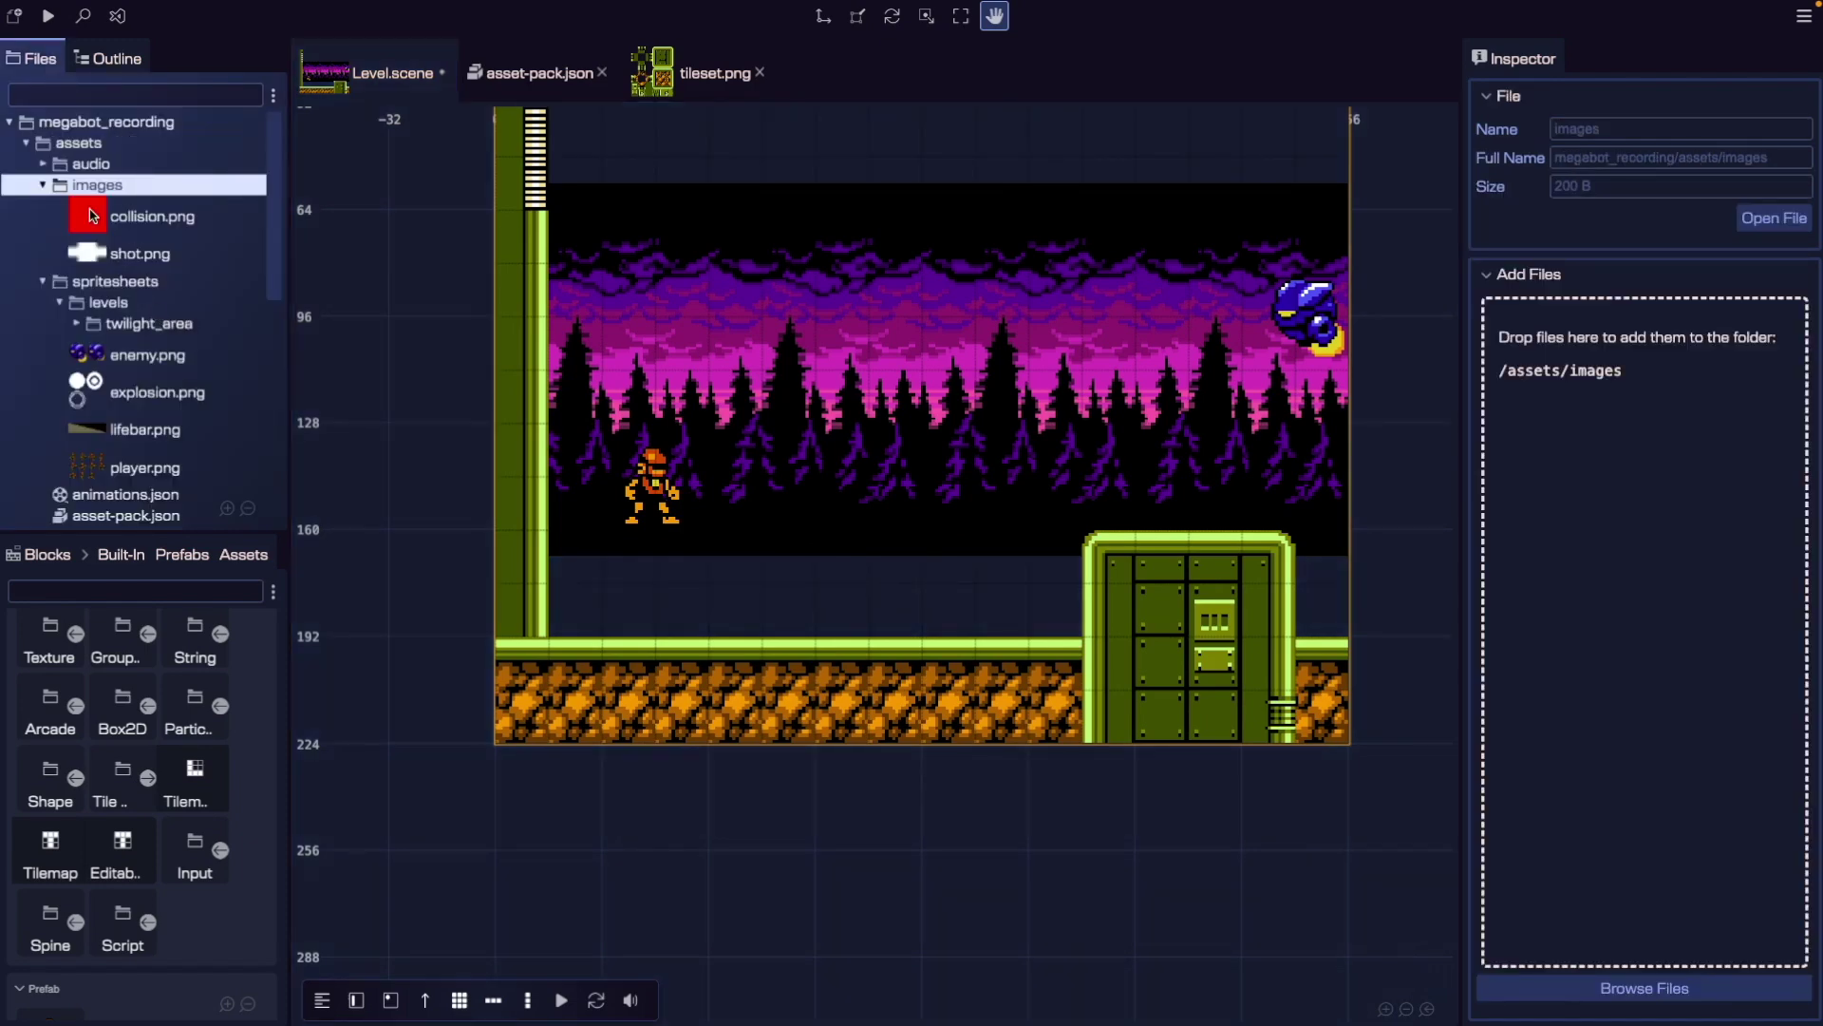
Import images/collision.png as image 'collision' into /assets/asset-pack.json and save the scene.
click(180, 205)
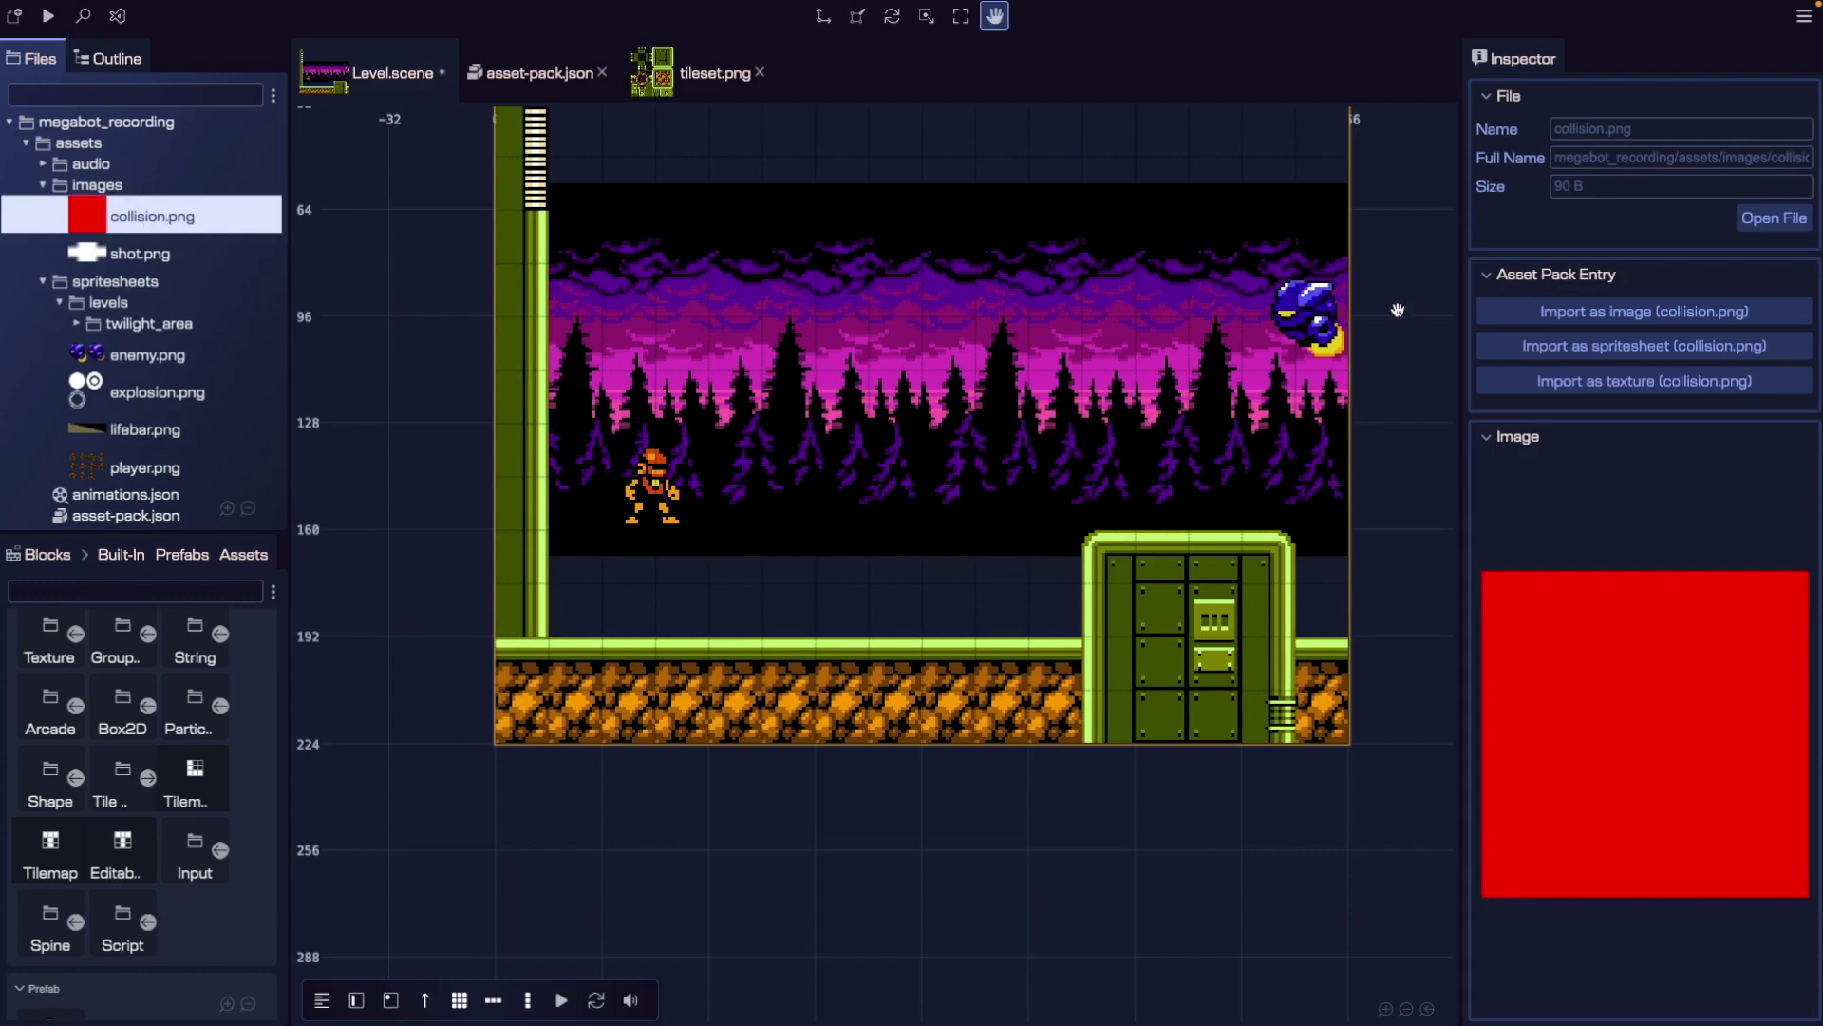
click(1577, 322)
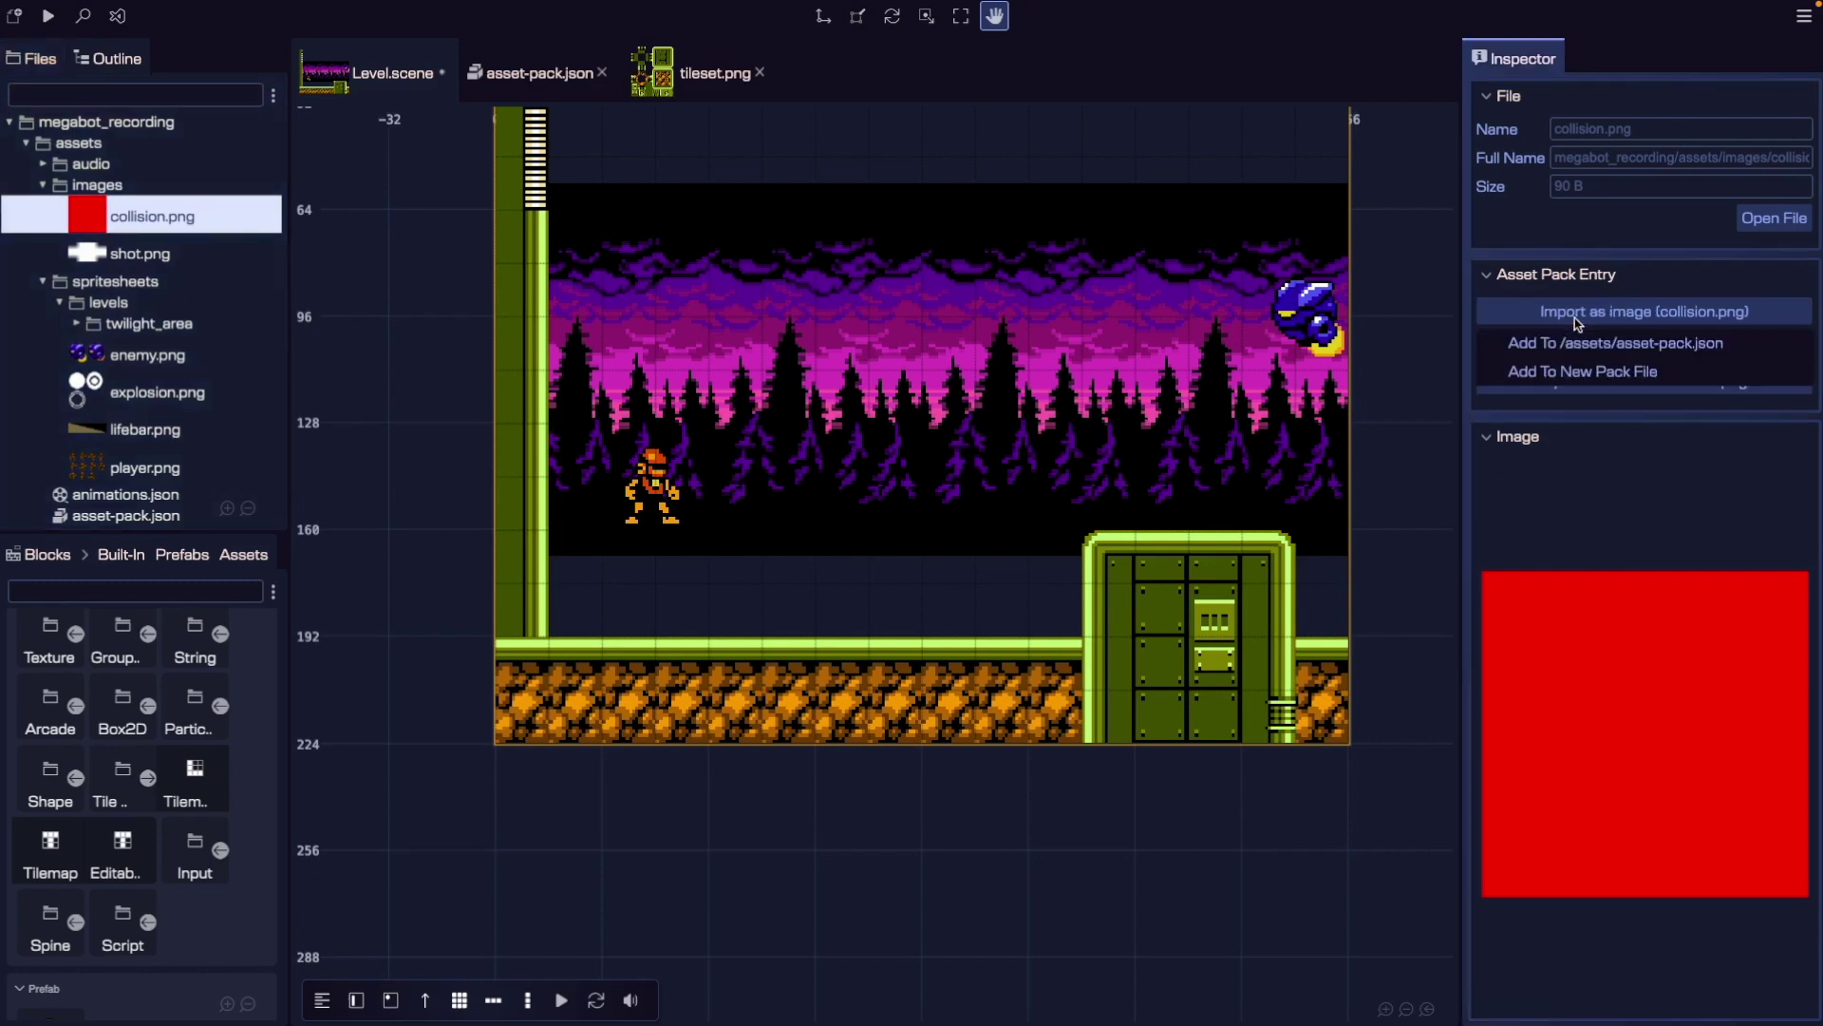
click(1605, 334)
key(ctrl+s)
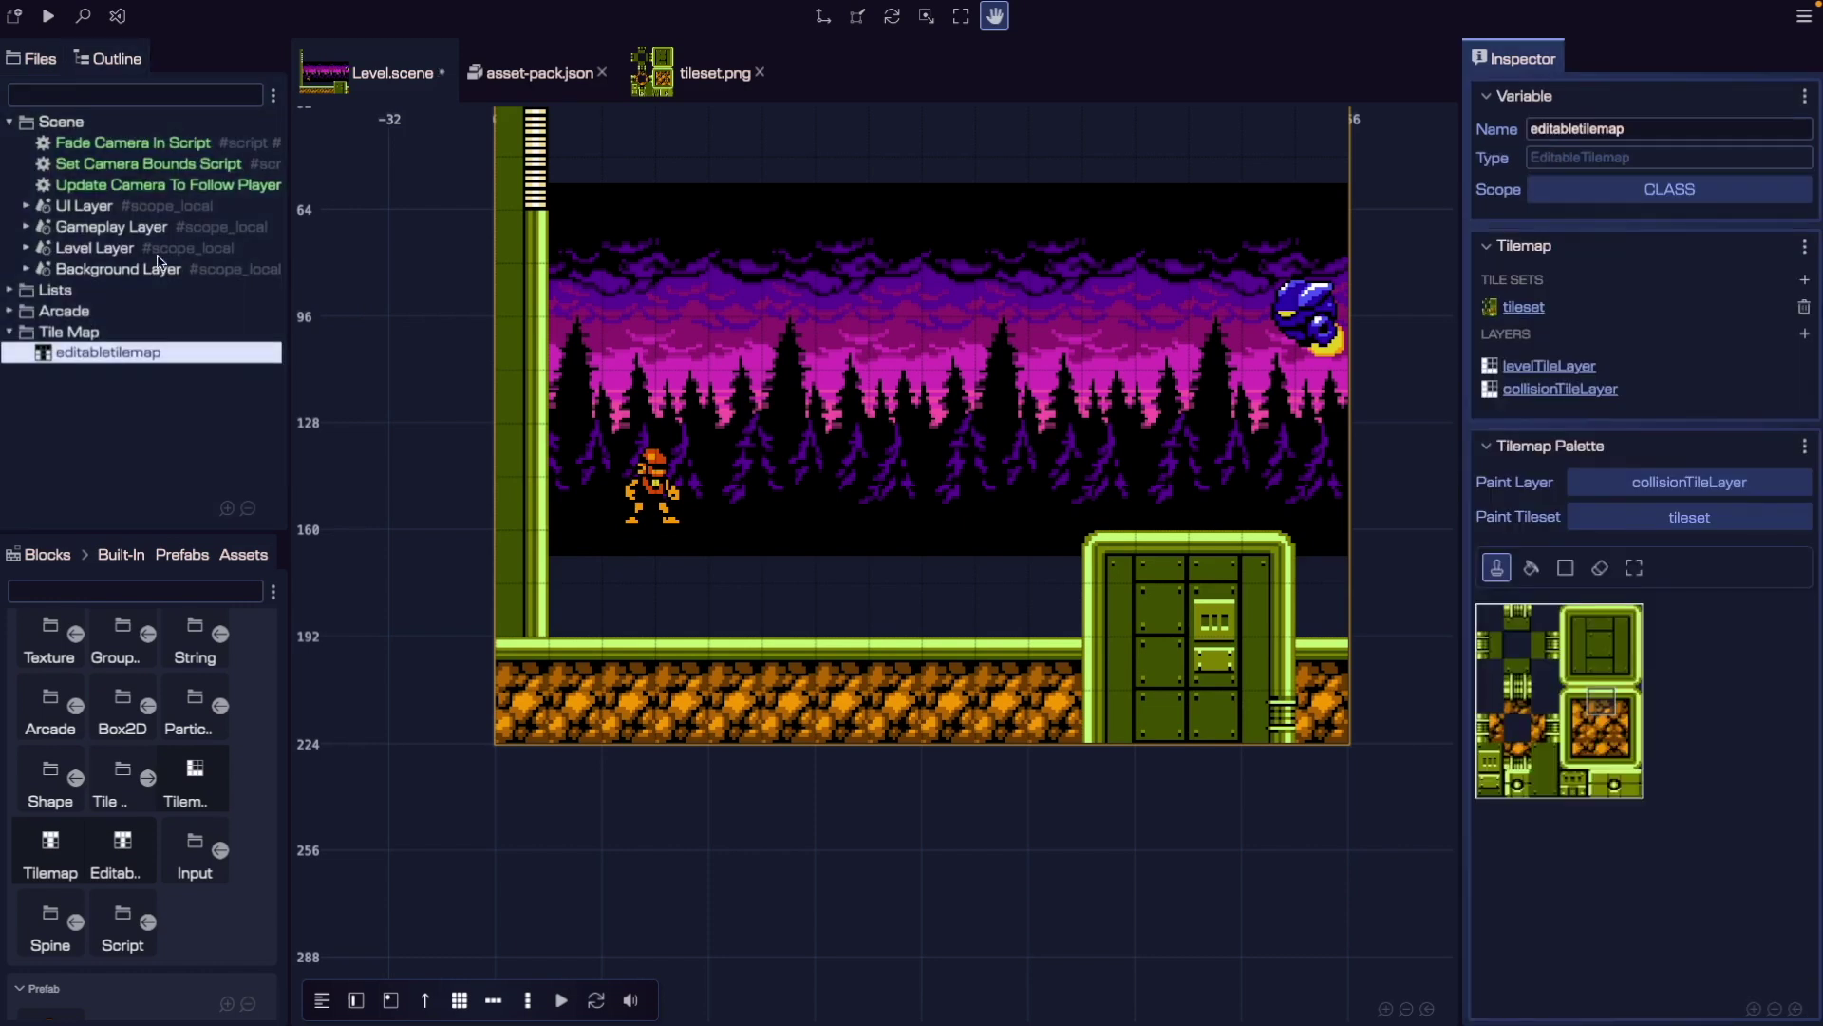
Add 'collision' as a second tileset of editabletilemap and make it the Paint Tileset.
click(109, 353)
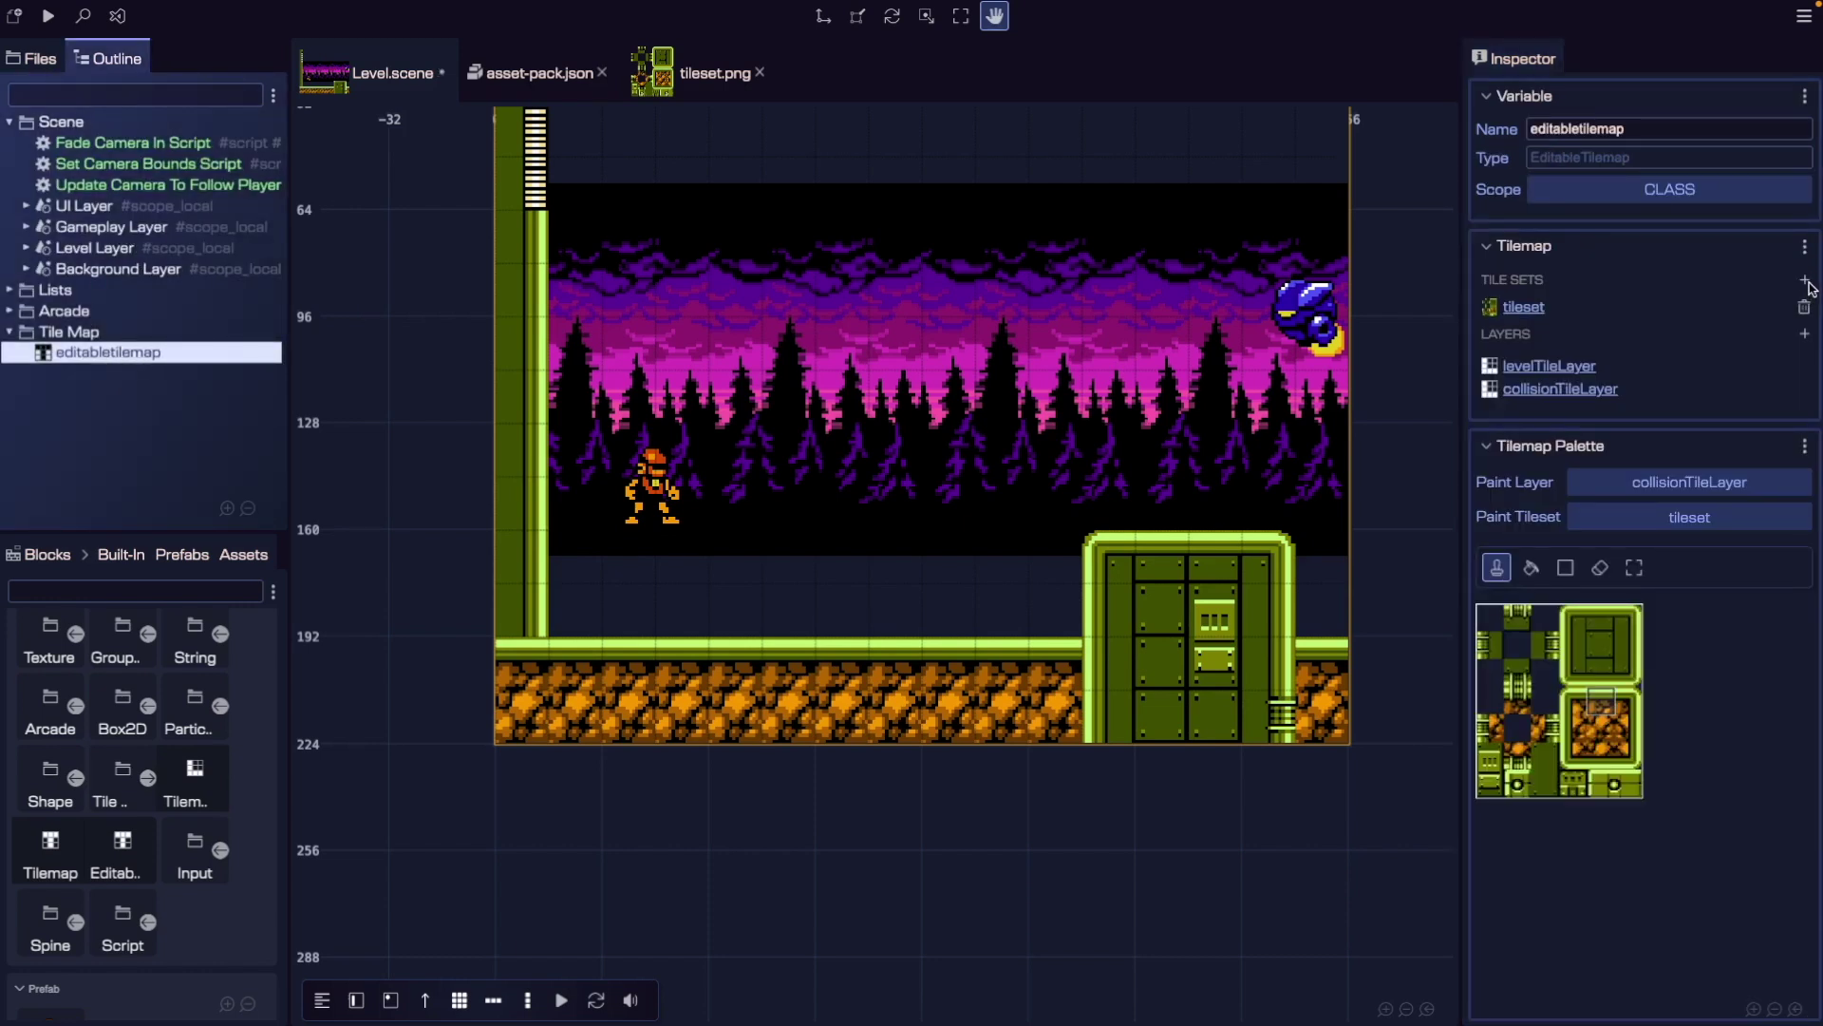
click(1806, 282)
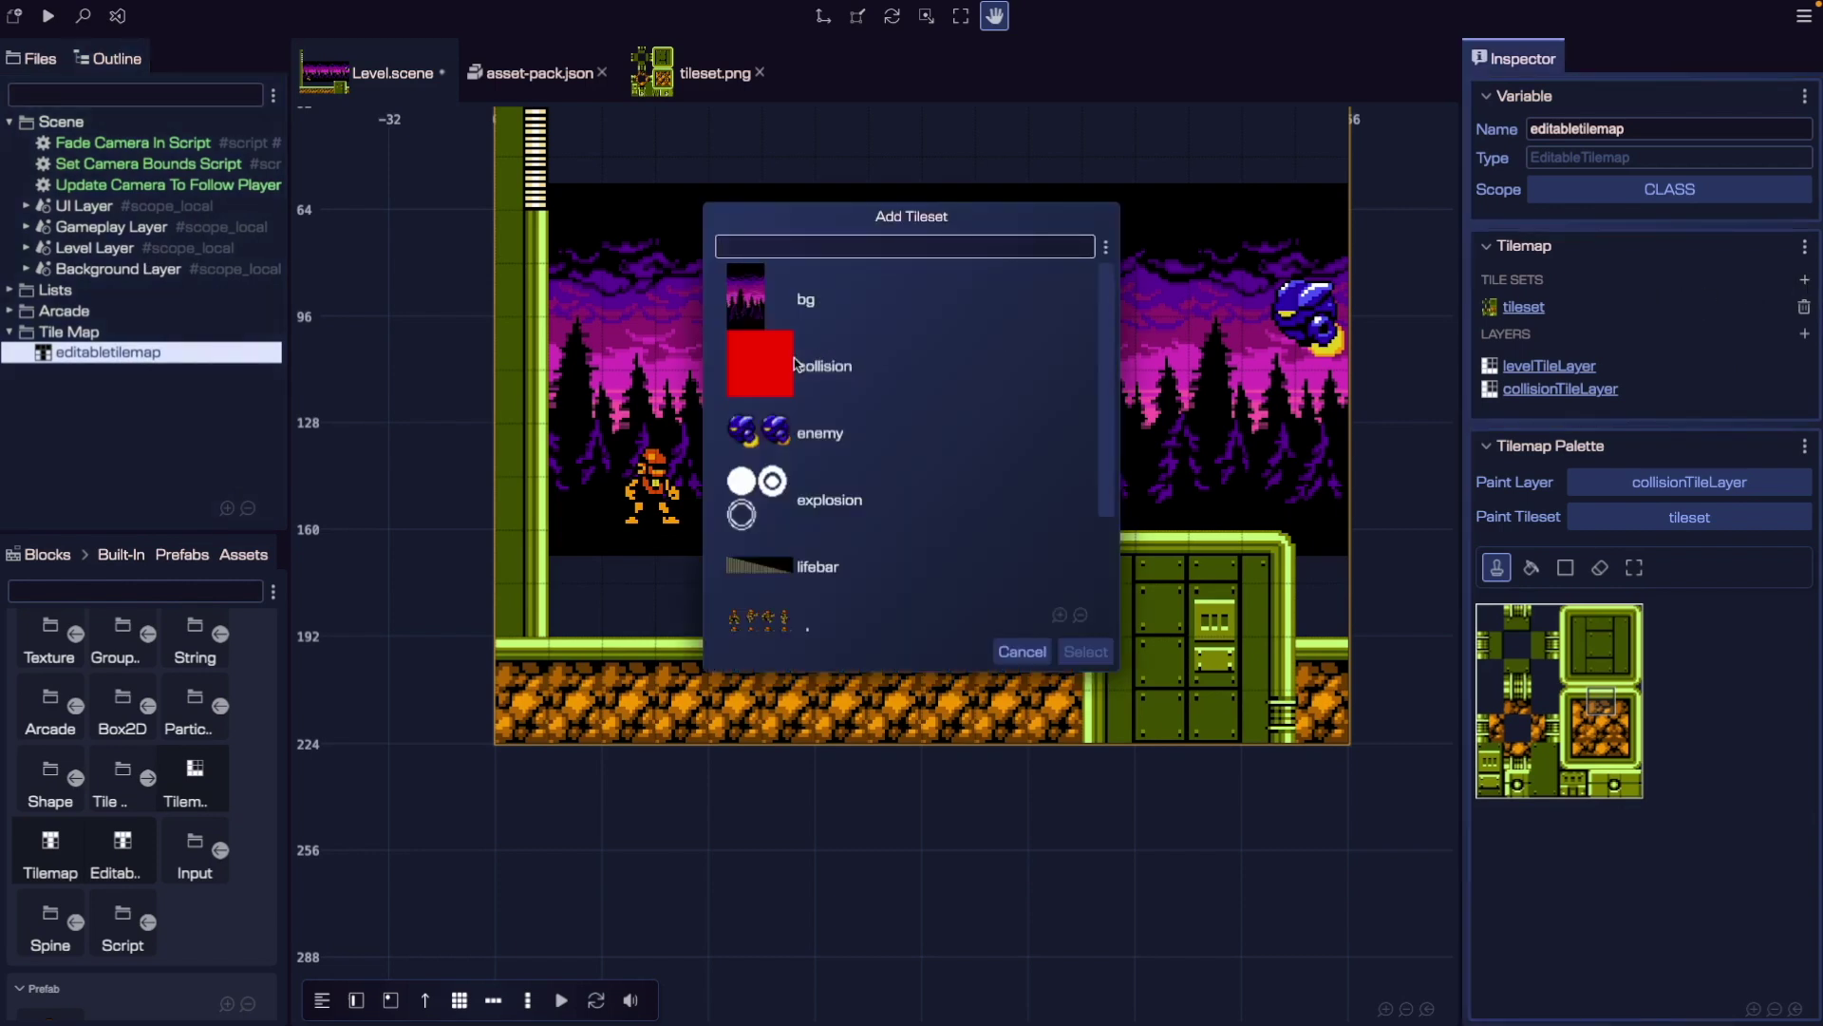
click(824, 370)
click(1085, 652)
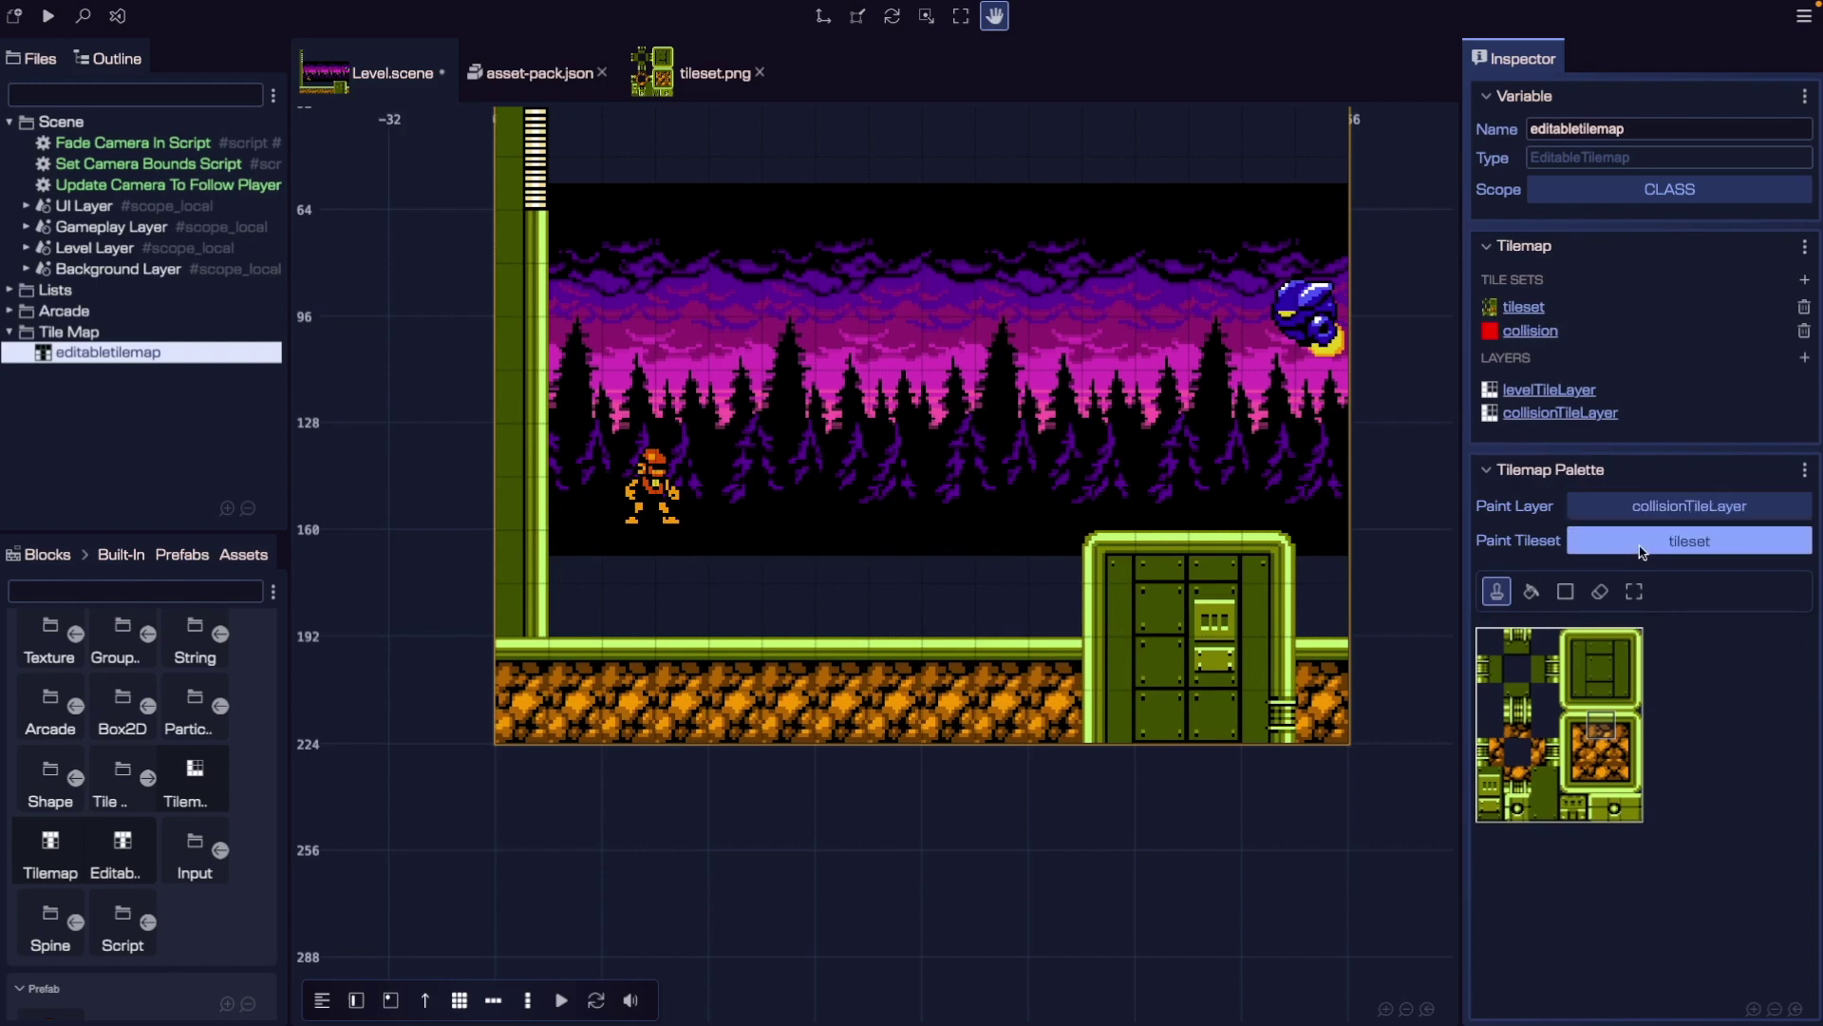
click(1642, 543)
click(1640, 601)
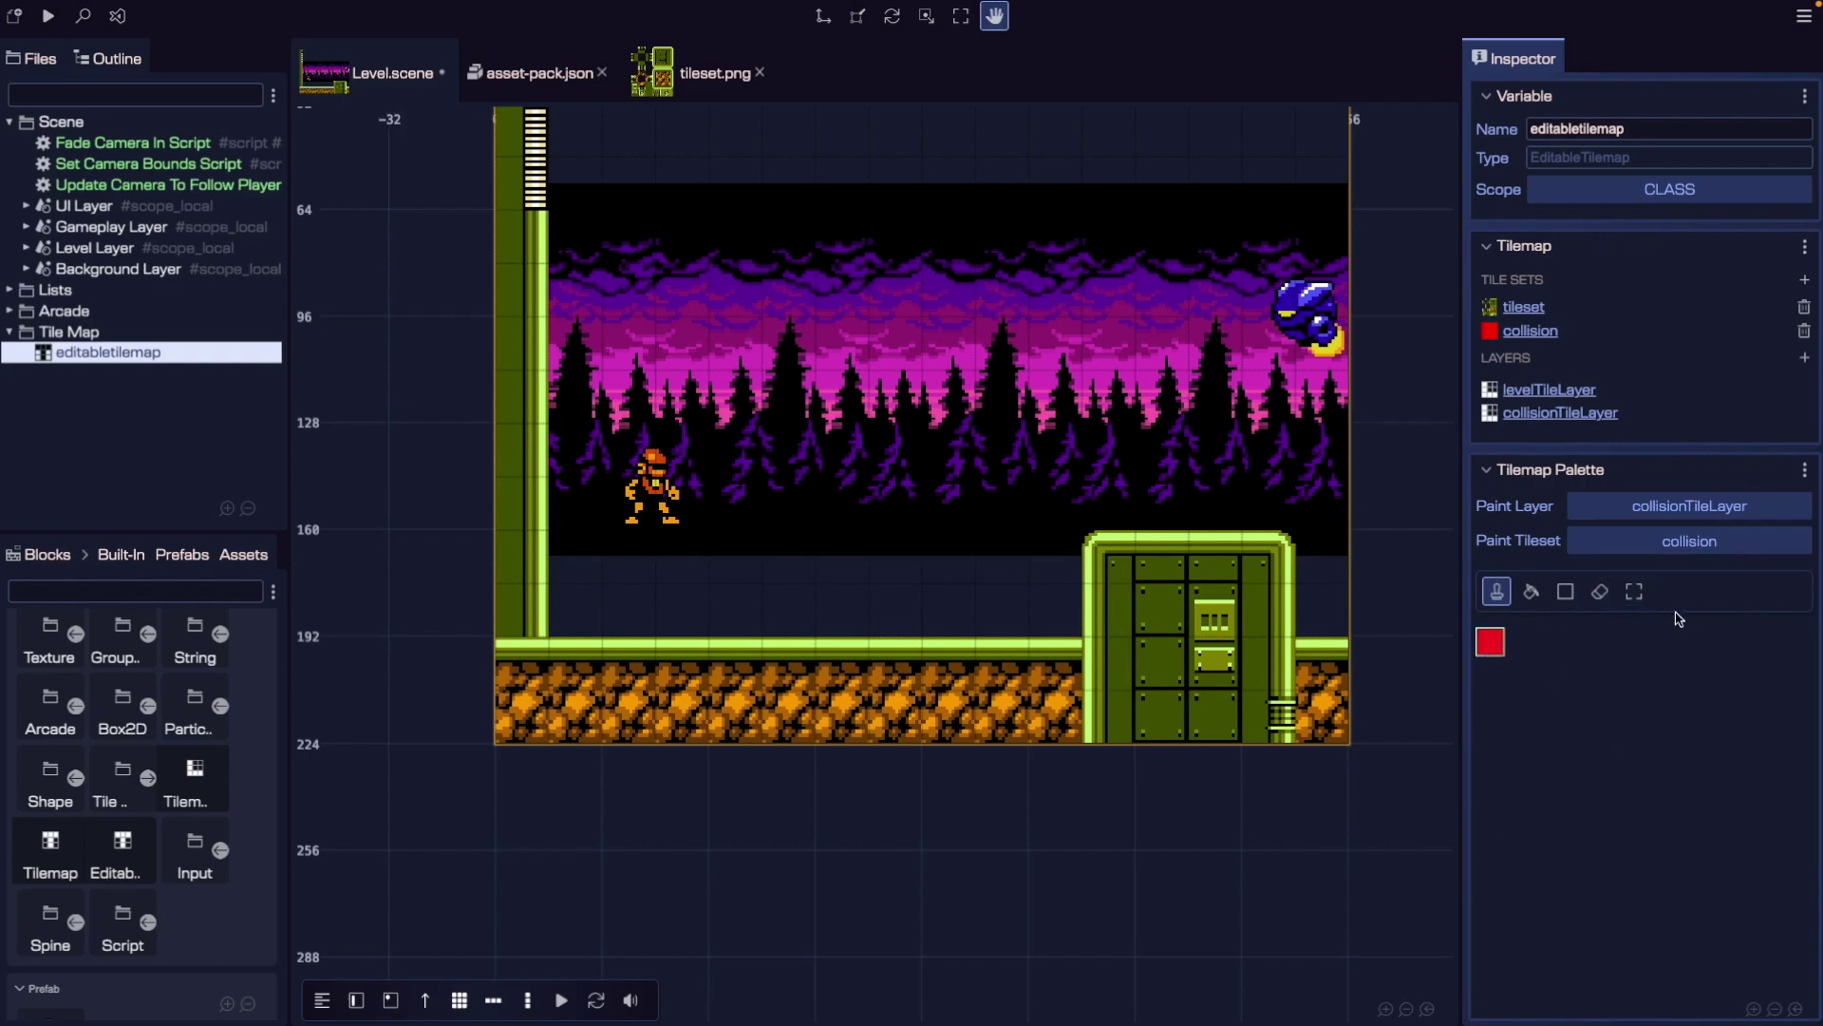
Brush red collision tiles along the floor and up across the door block.
drag(535, 677, 1043, 666)
click(640, 674)
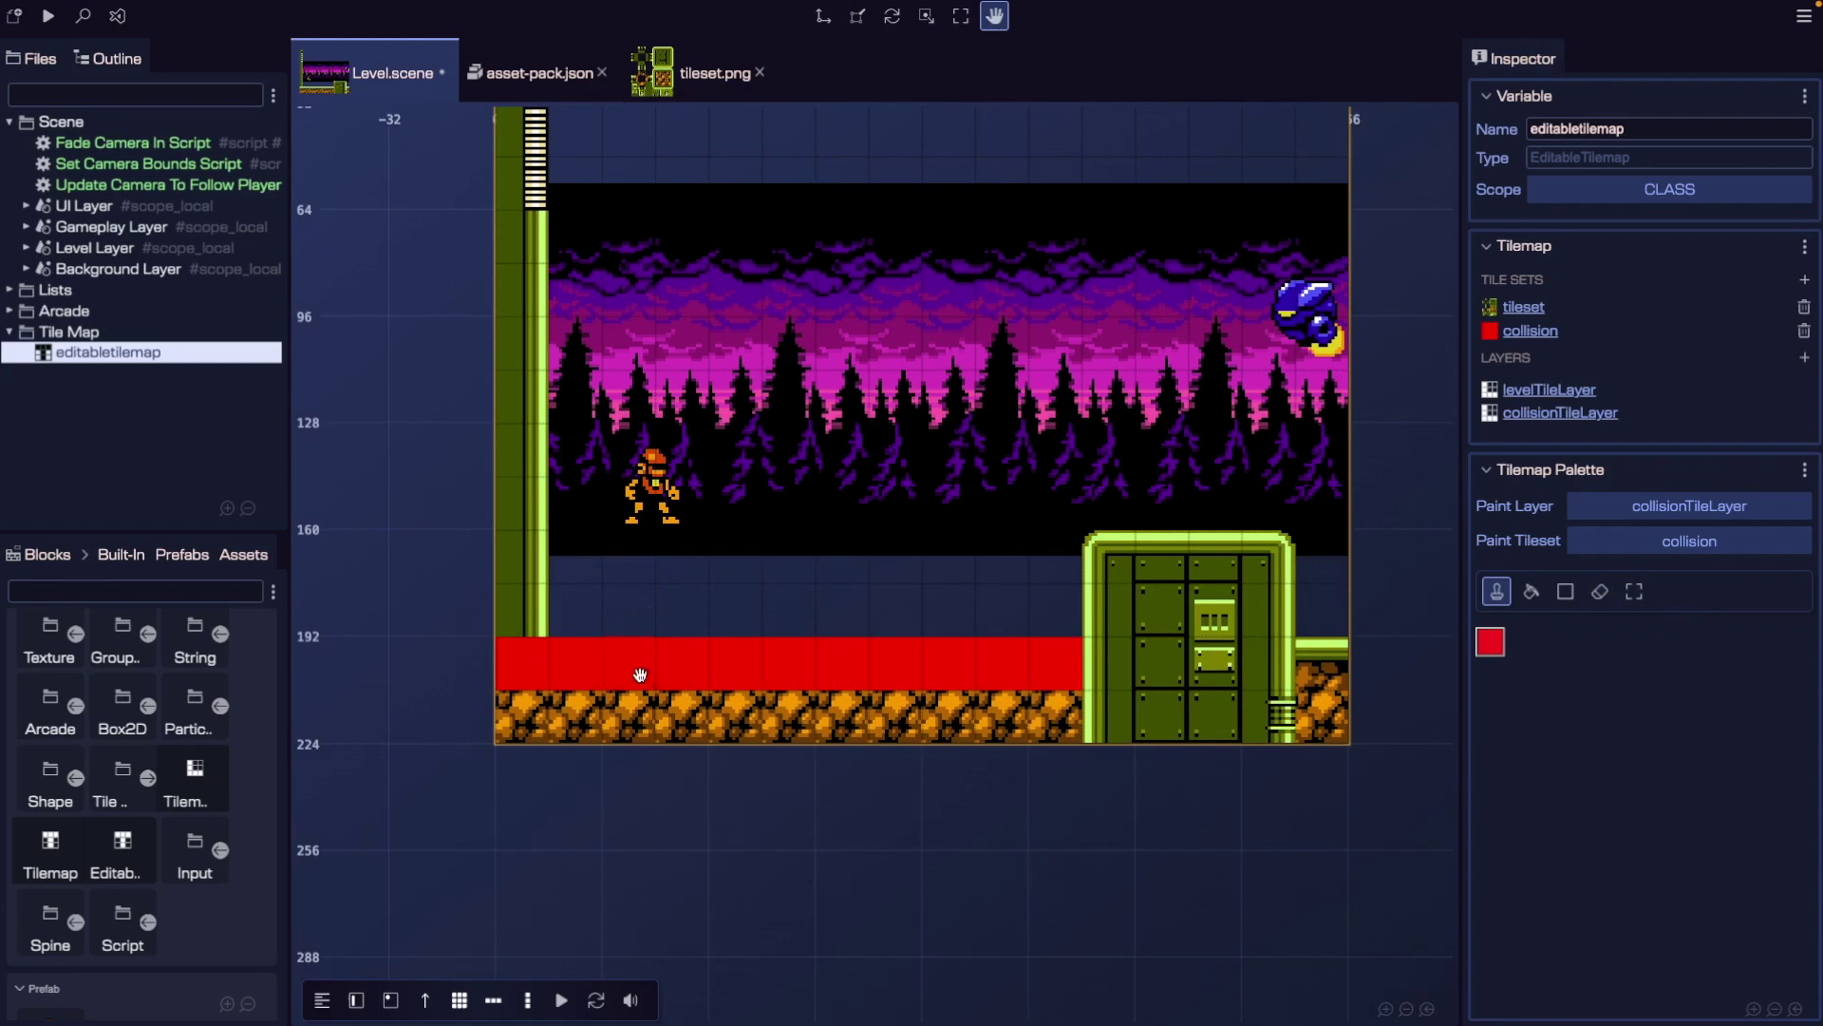
mouse_move(1032, 675)
mouse_down()
mouse_move(1113, 658)
mouse_move(1106, 555)
mouse_move(1240, 549)
mouse_move(1272, 665)
mouse_move(1325, 663)
mouse_up()
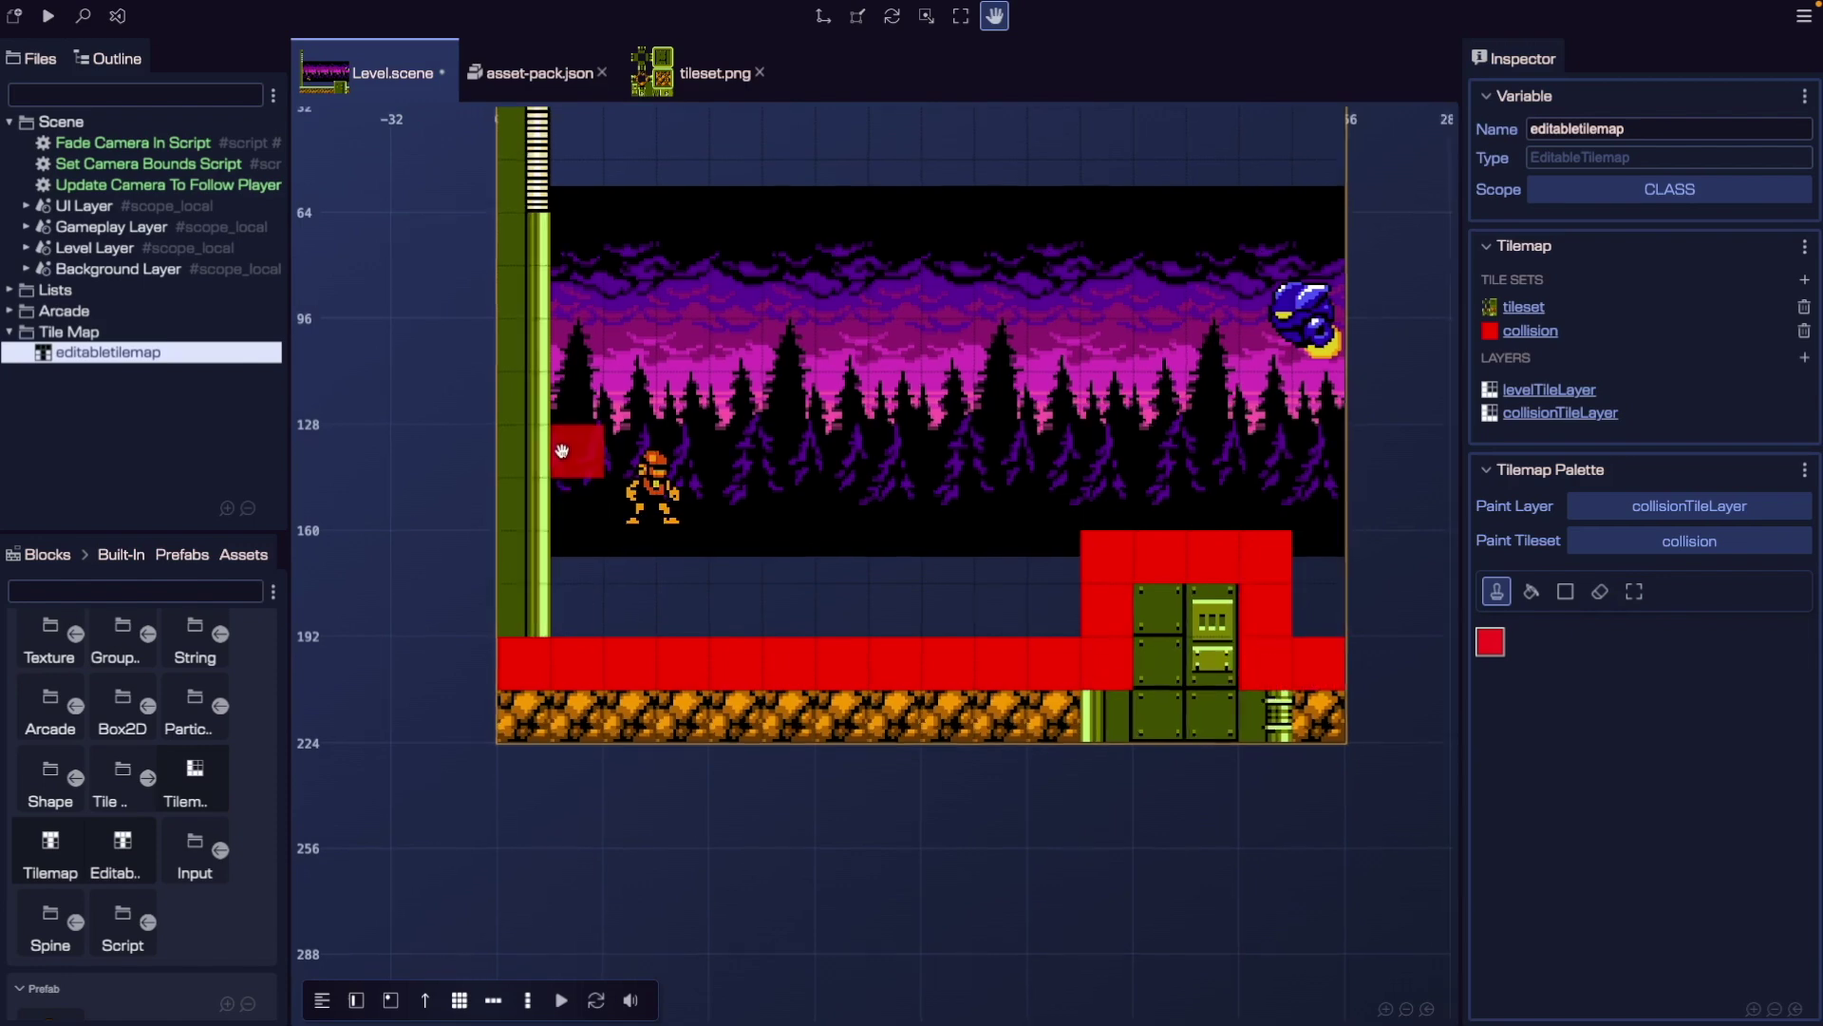
scroll(562, 450, down, 3)
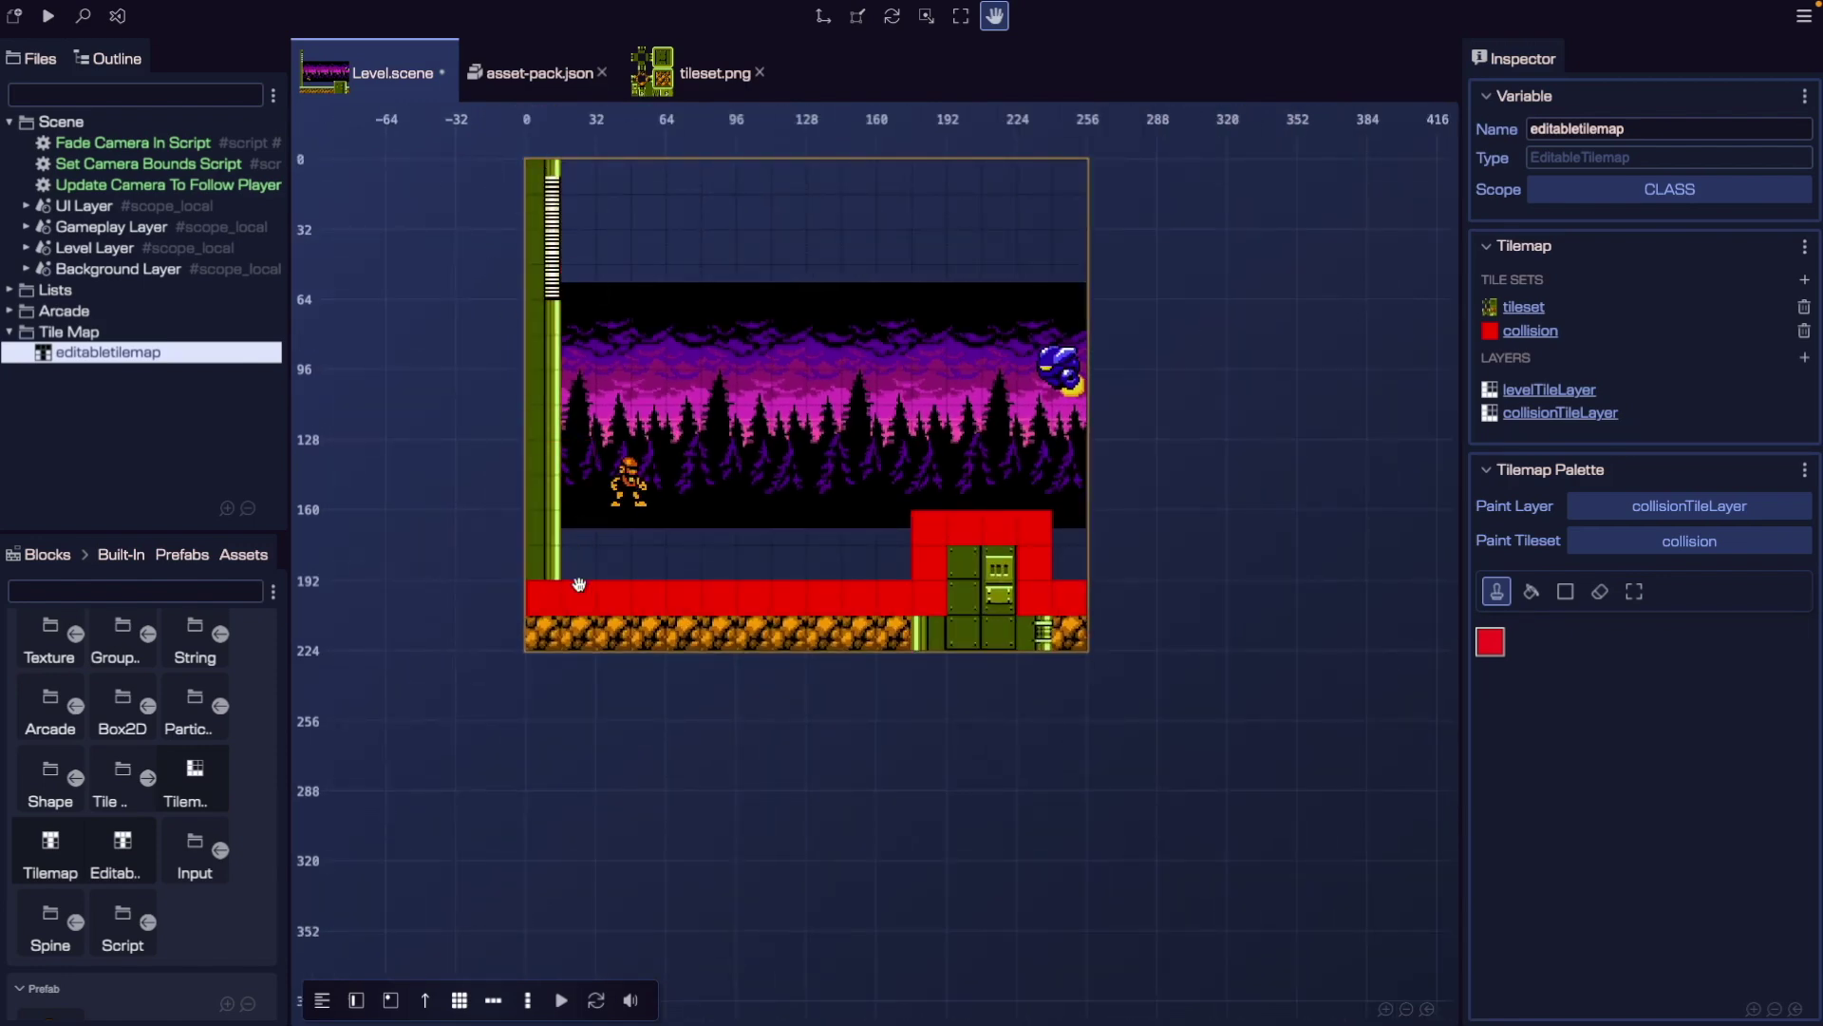
Rectangle-fill the left wall with collision tiles, save, and check the game in Chrome.
click(1565, 590)
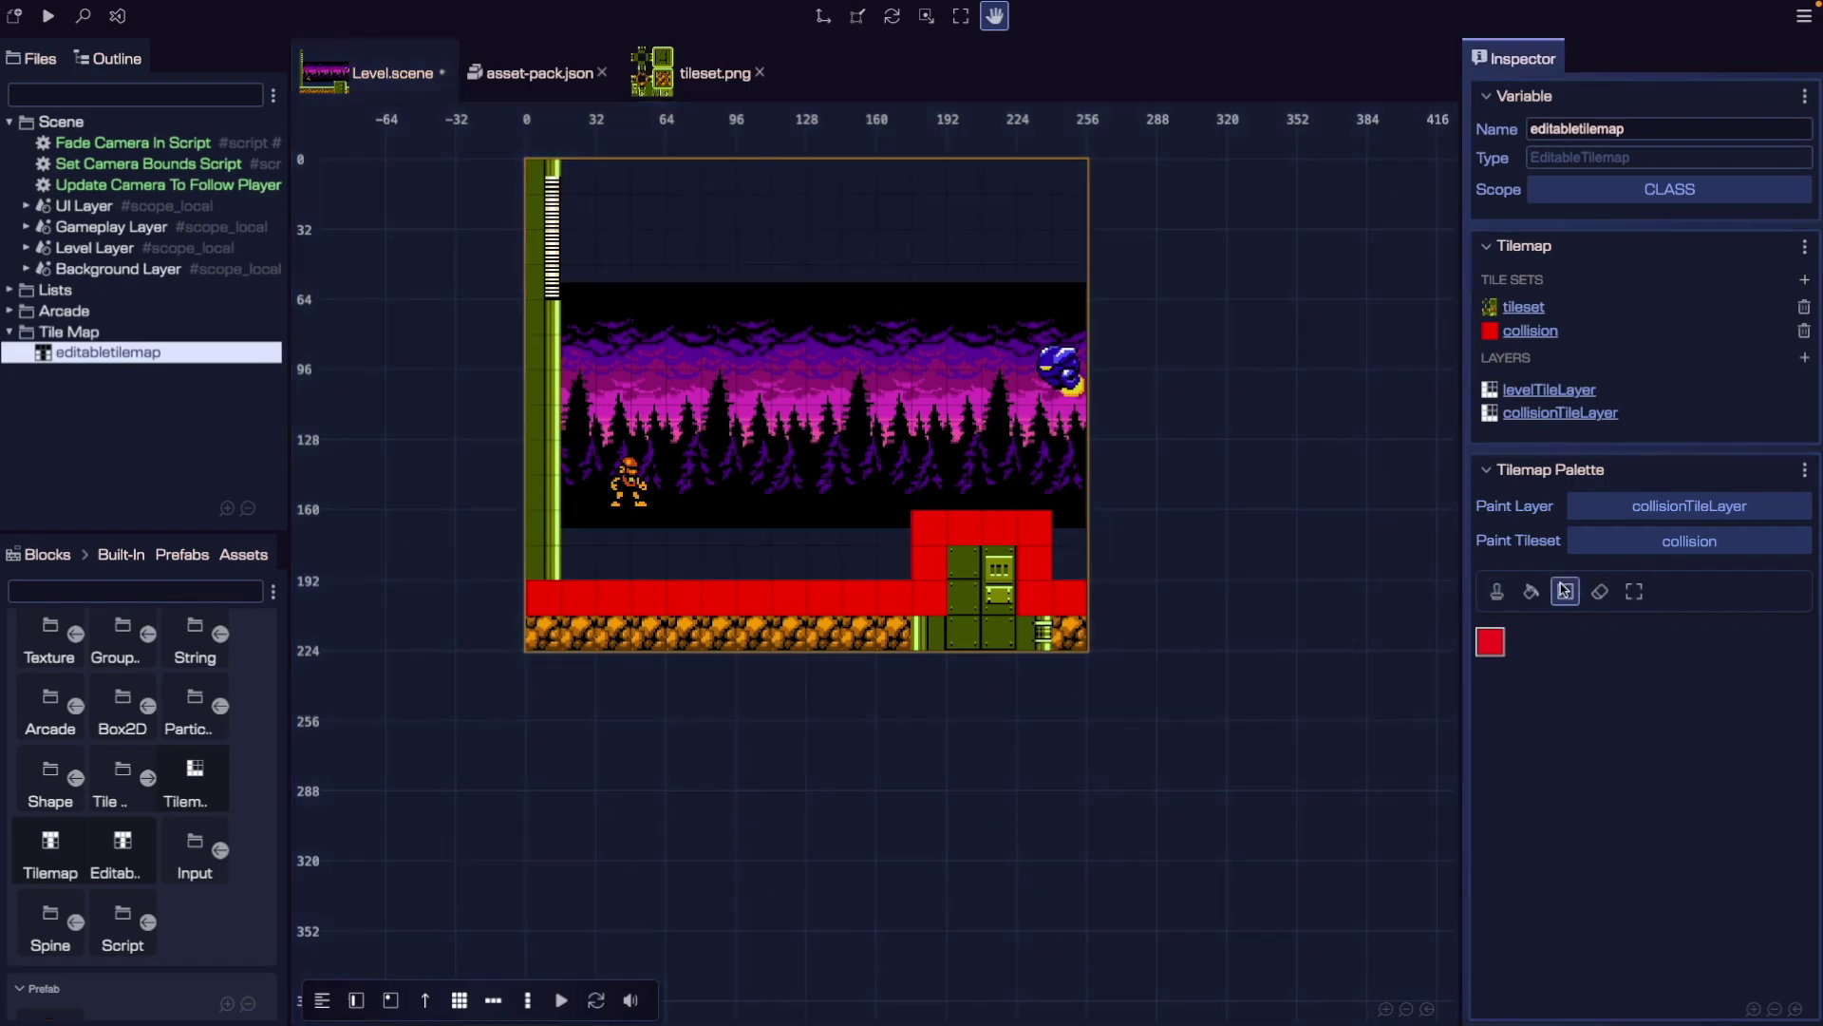
drag(542, 174, 538, 564)
key(ctrl+s)
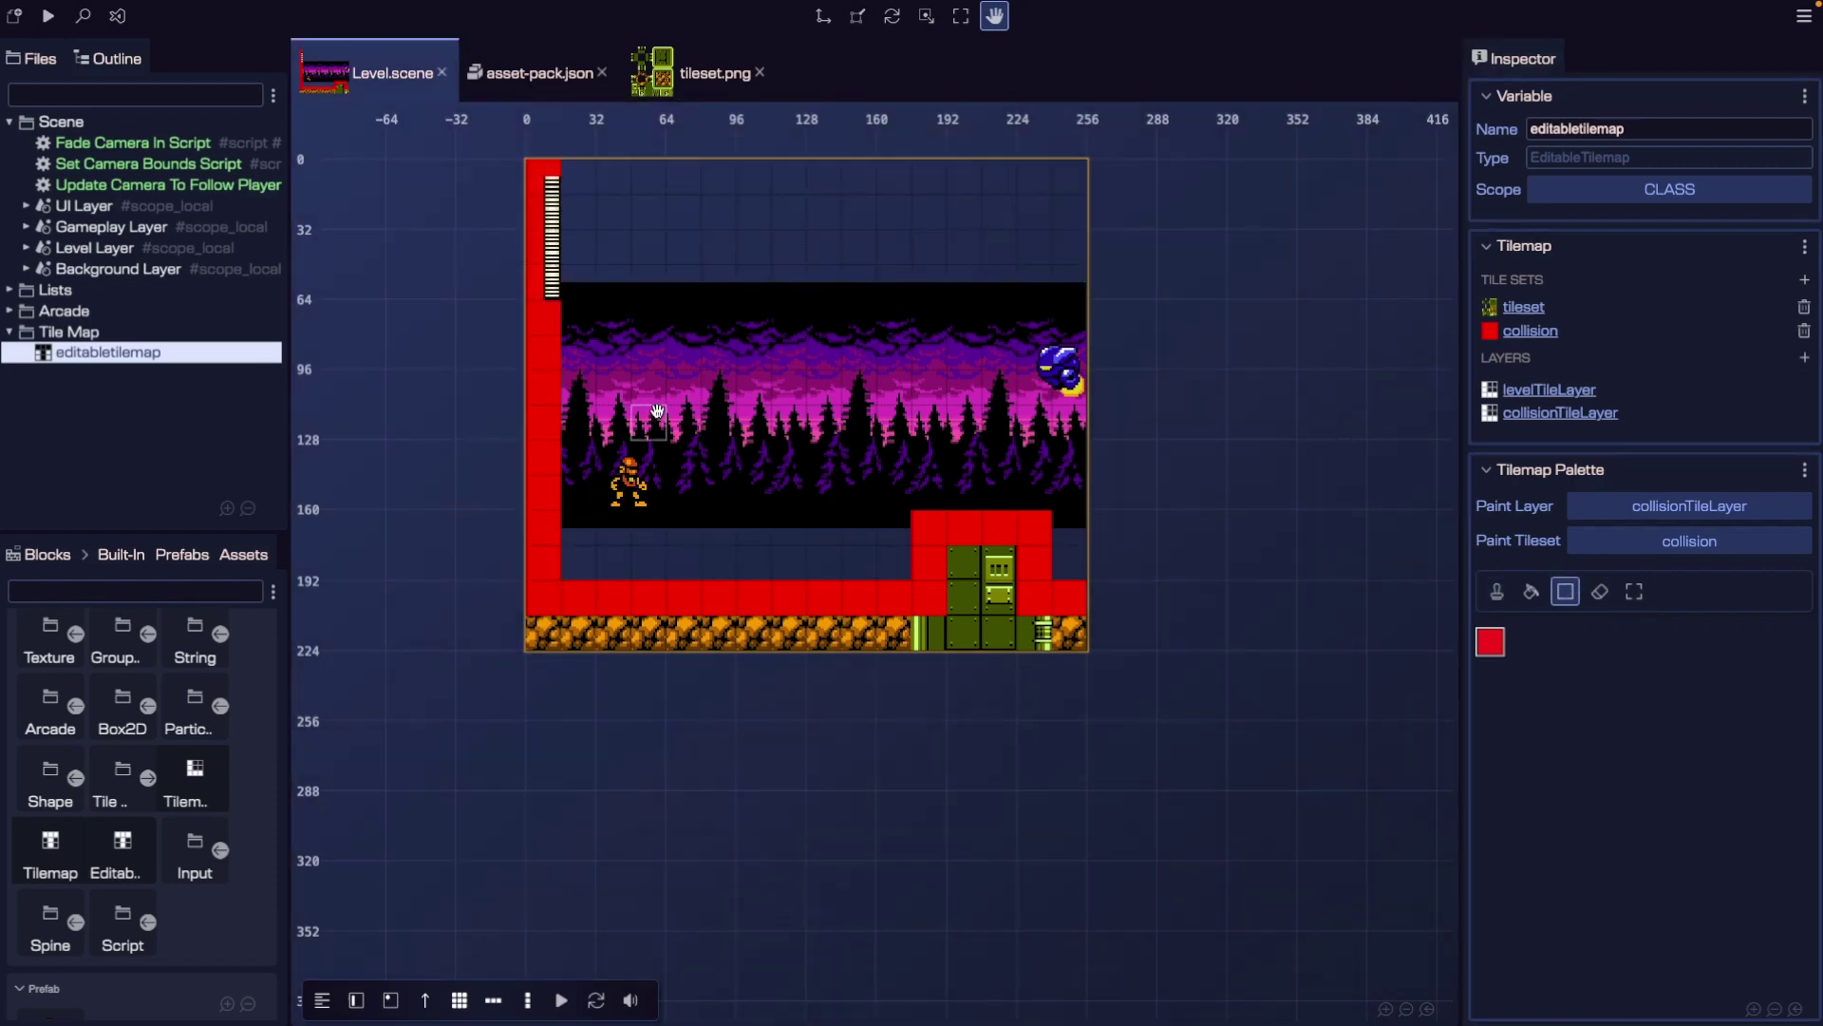
key(ctrl+Right)
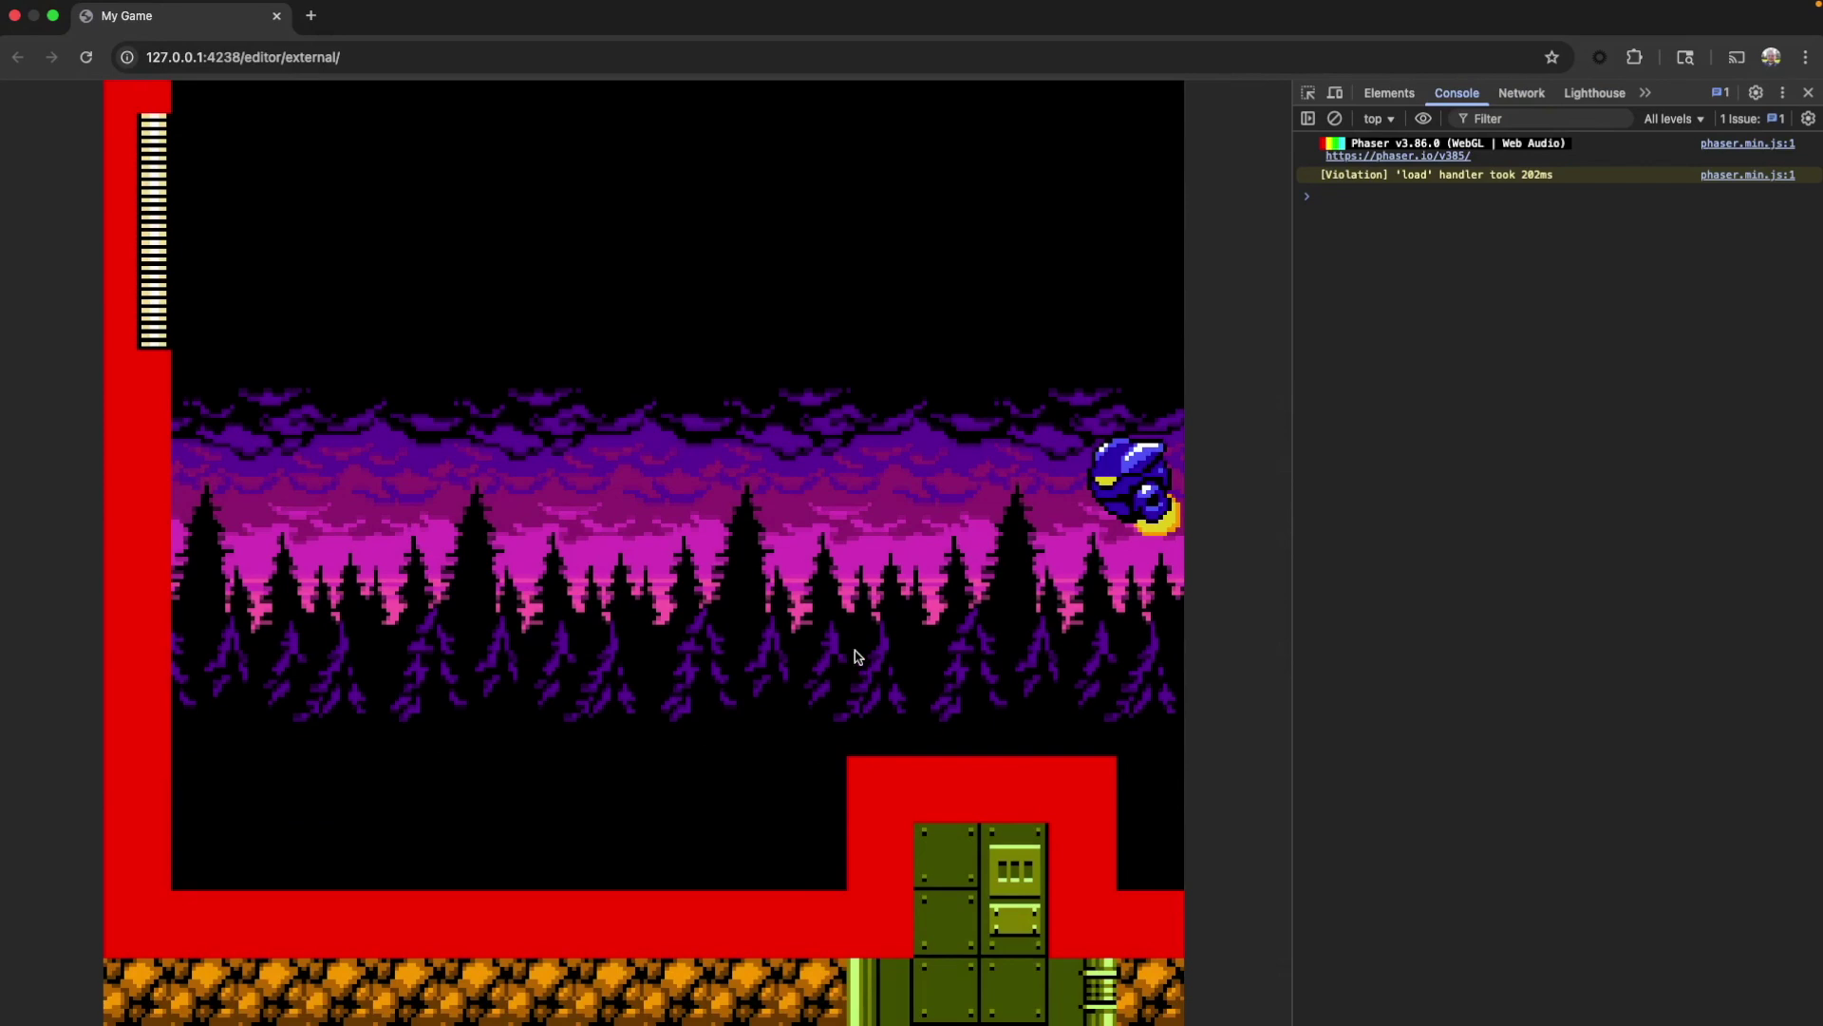
key(ctrl+Left)
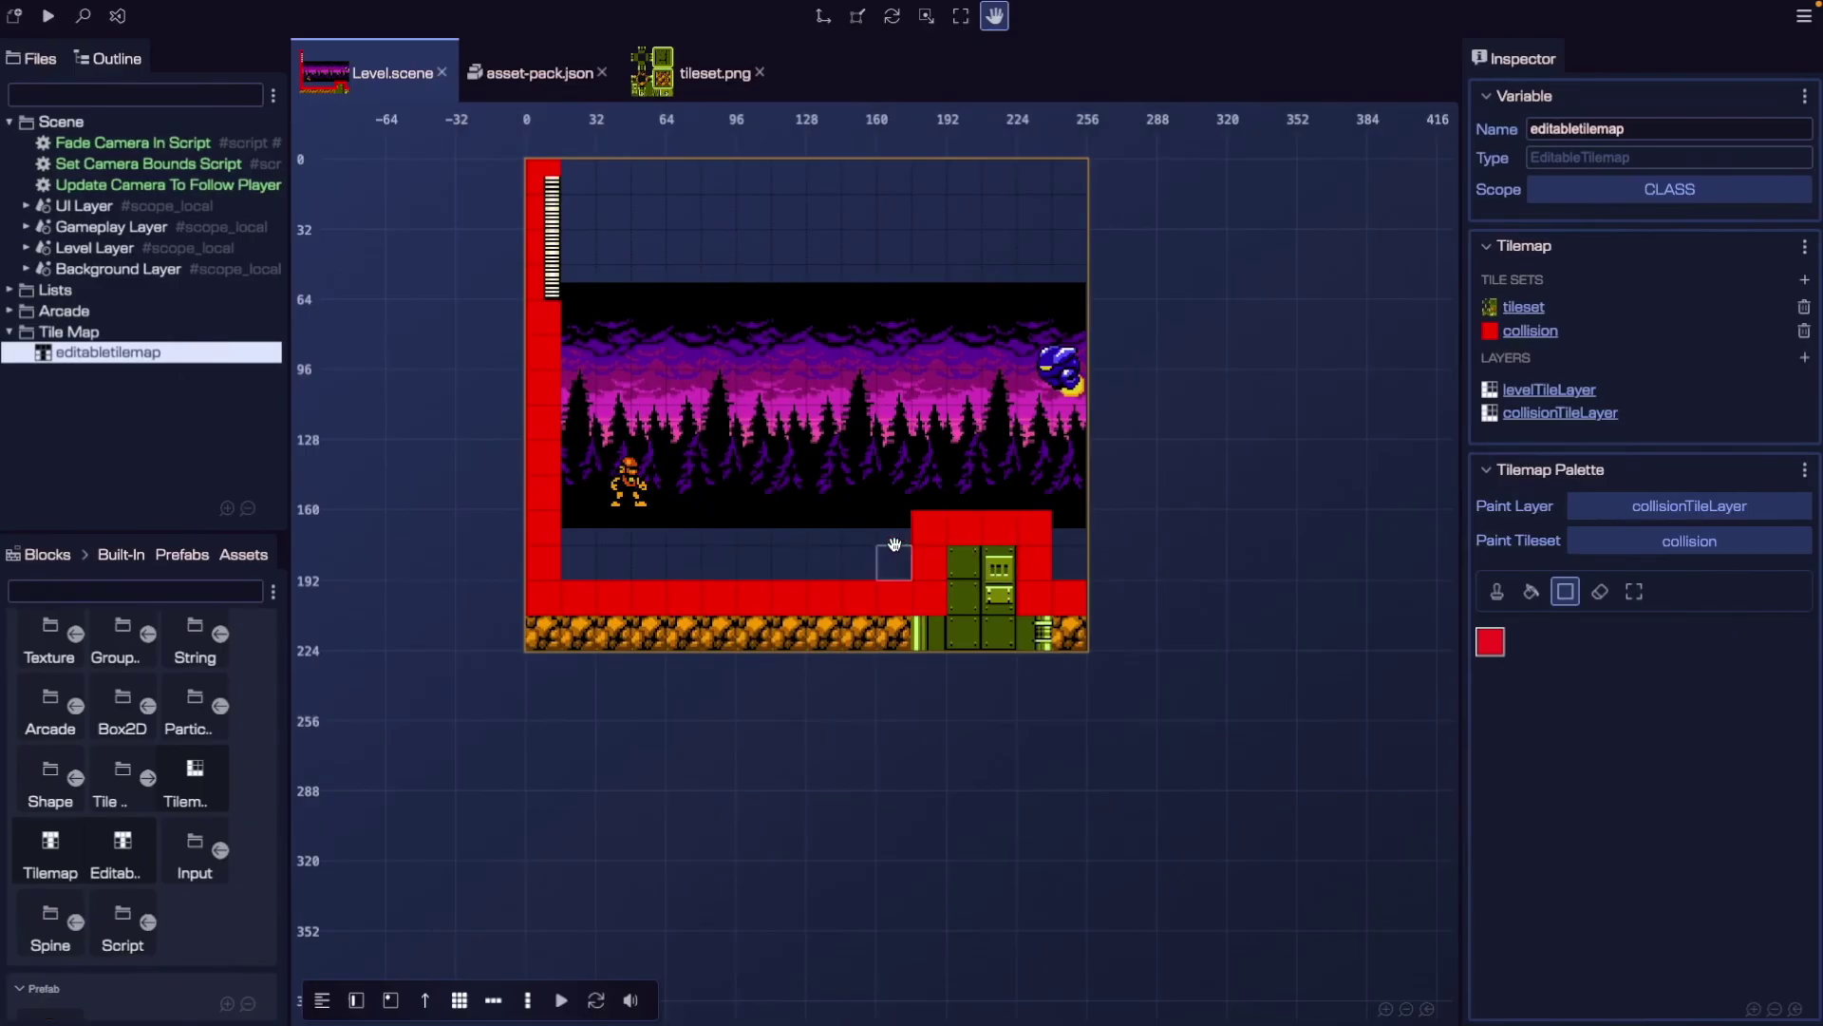
Untick Visible on Collision Tile Layer and reload the game in the browser without it.
click(26, 248)
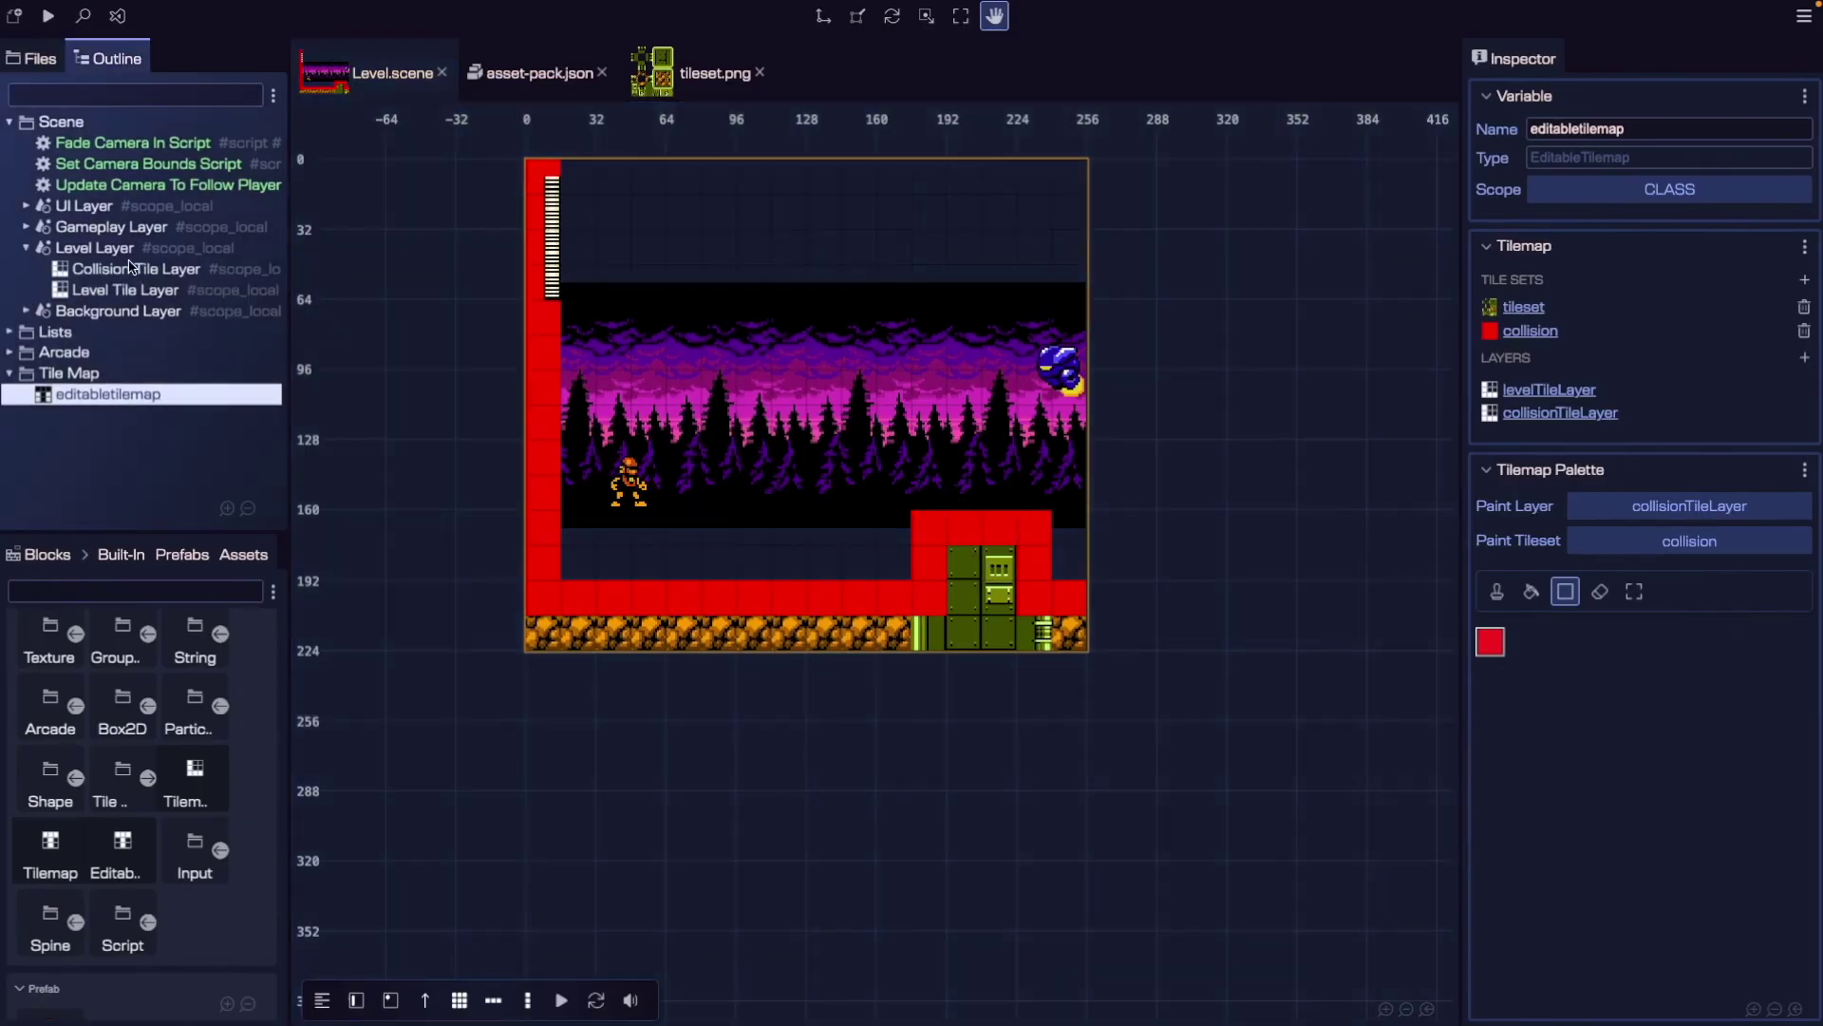
click(128, 271)
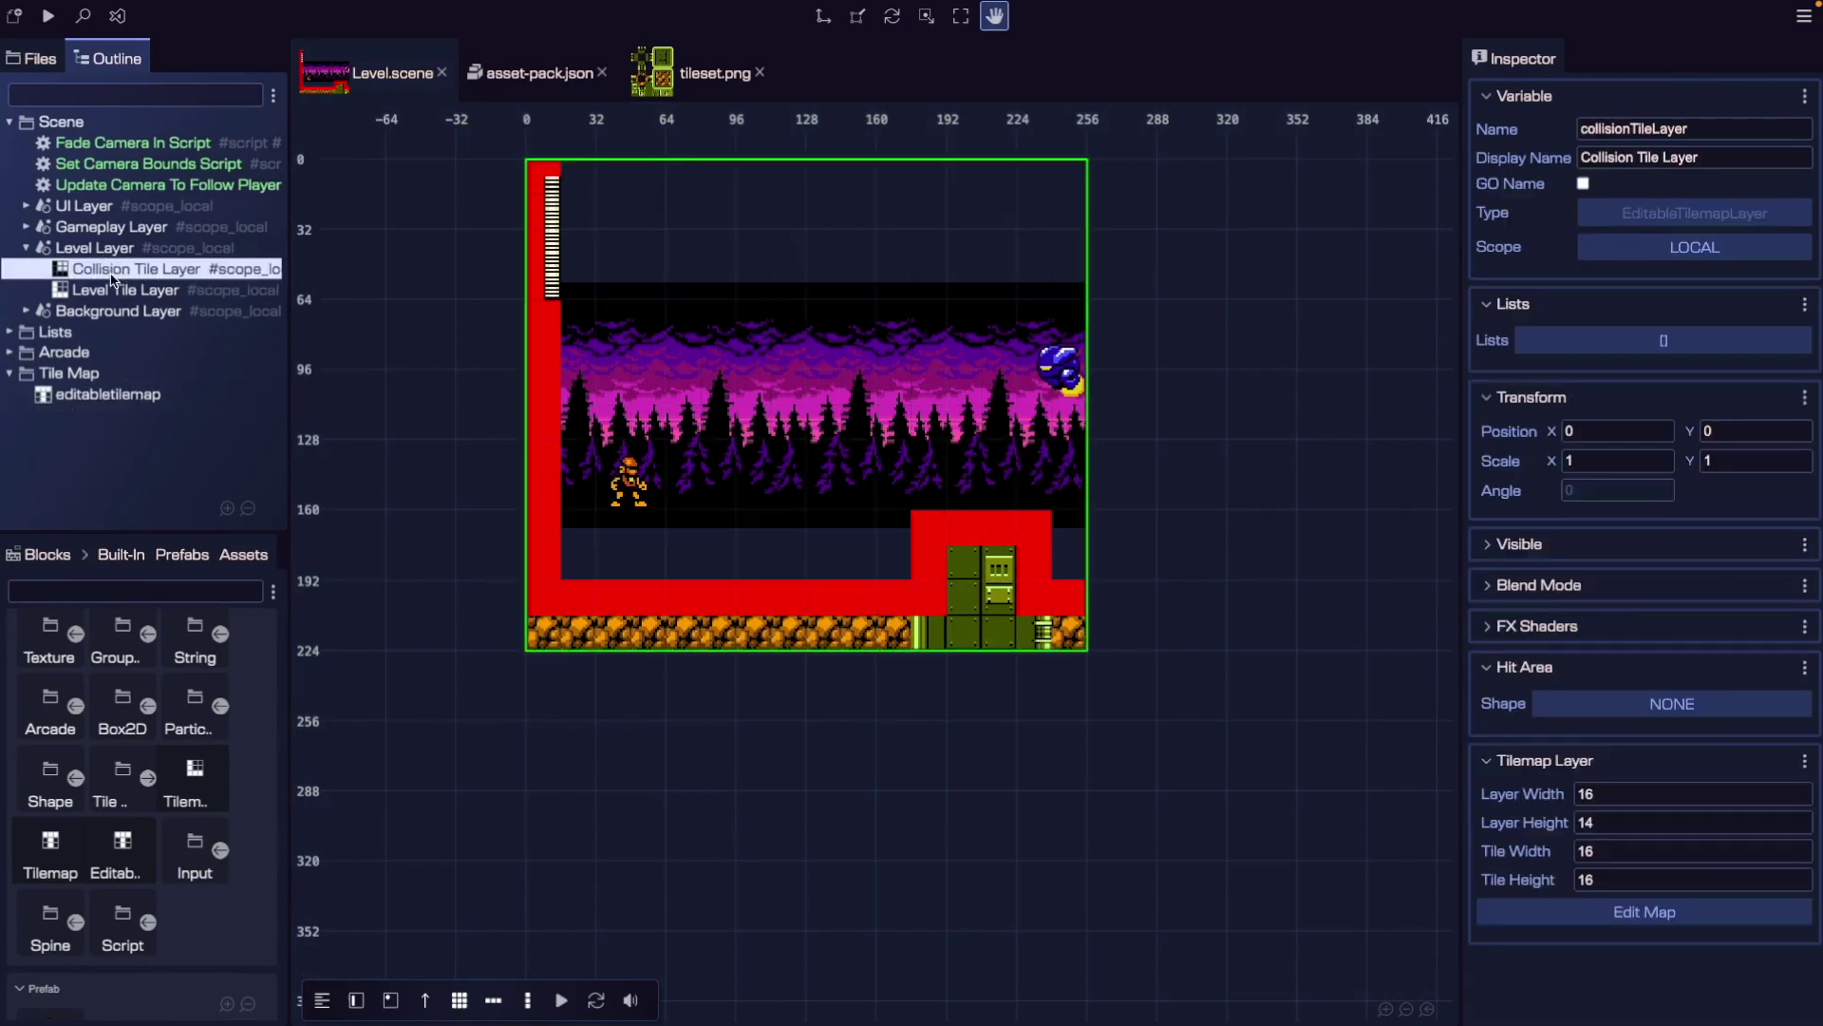
click(1491, 546)
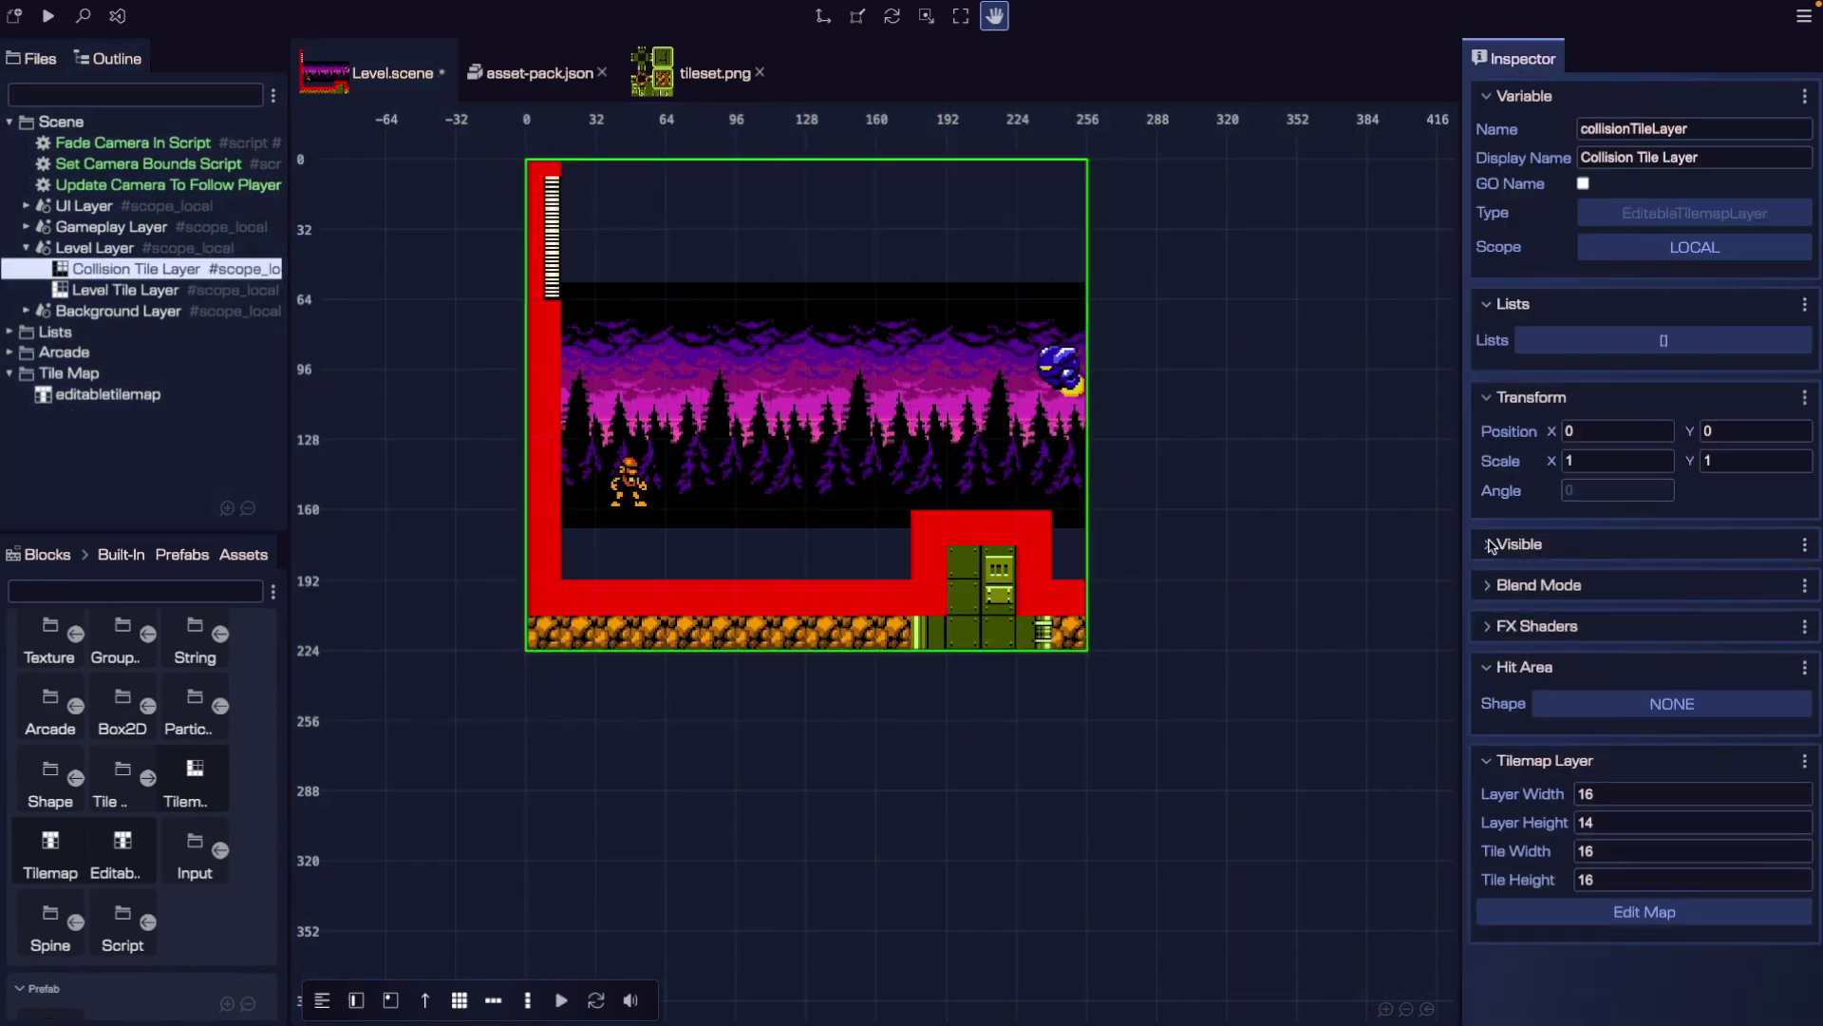
click(1493, 546)
click(1537, 575)
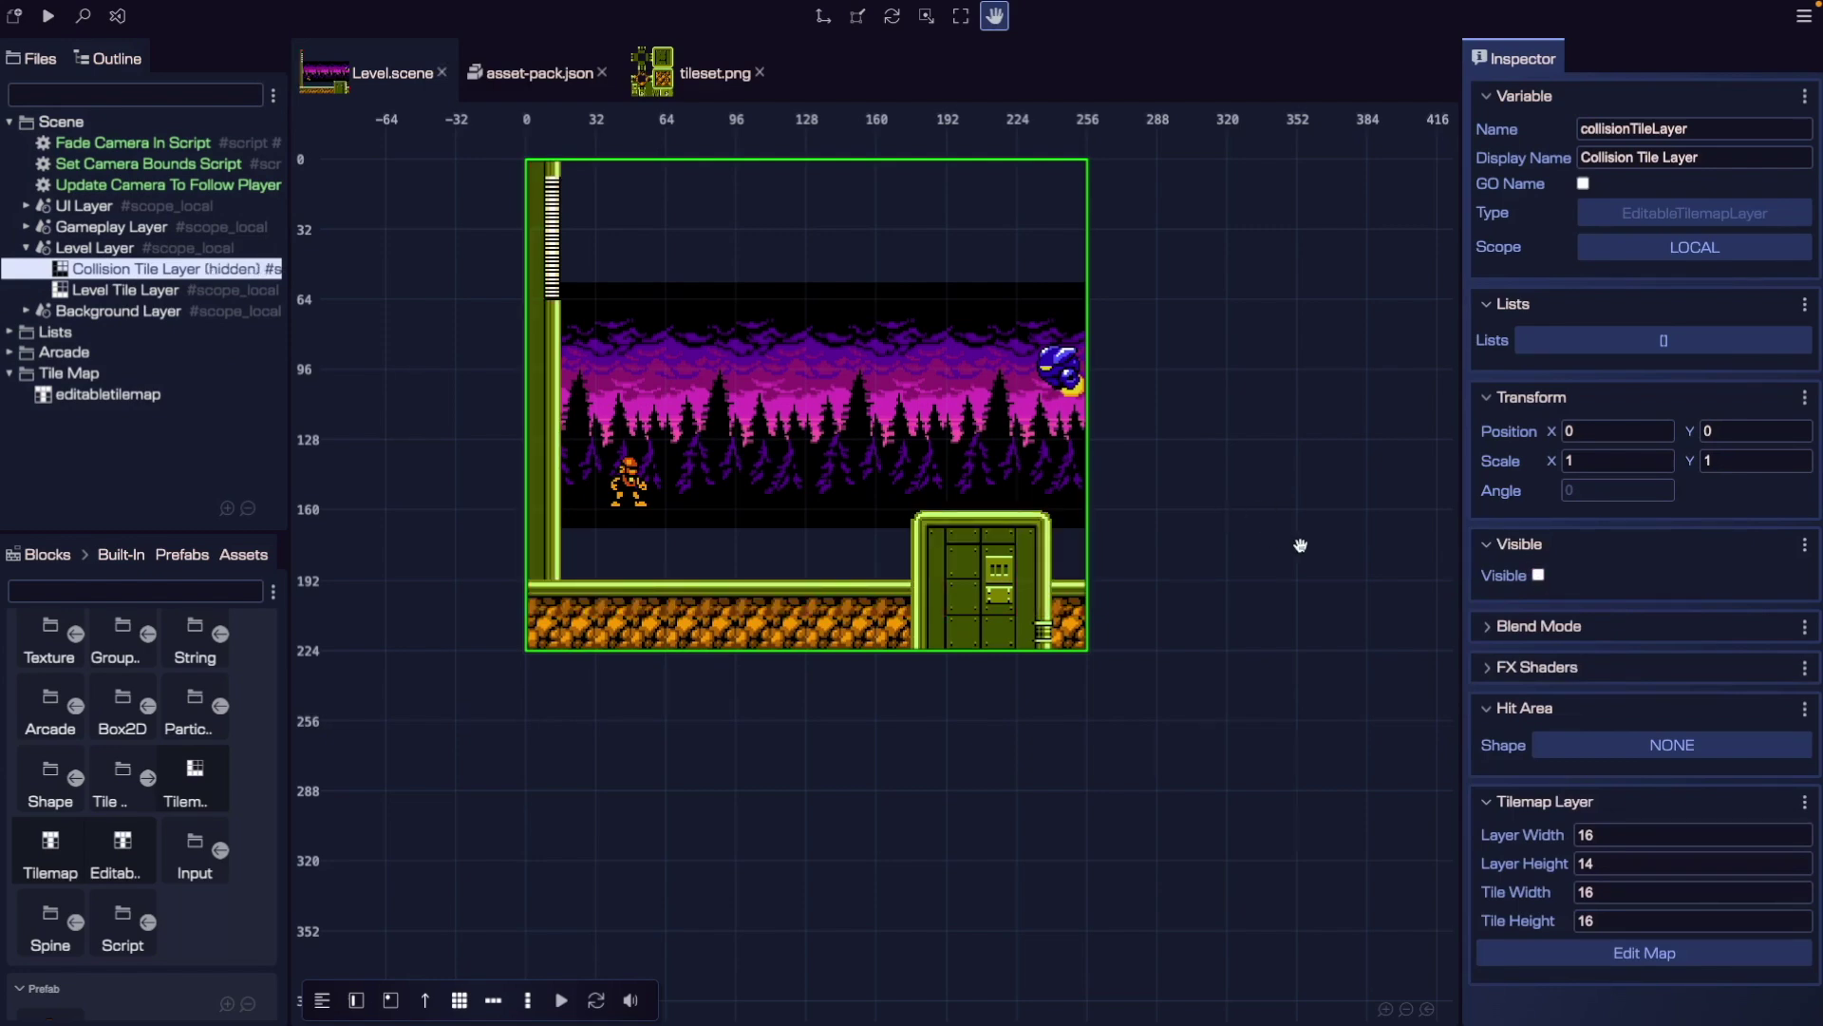
key(ctrl+Right)
key(super+r)
Toggle the collision layer's Visible setting until the red tiles show again.
click(1538, 576)
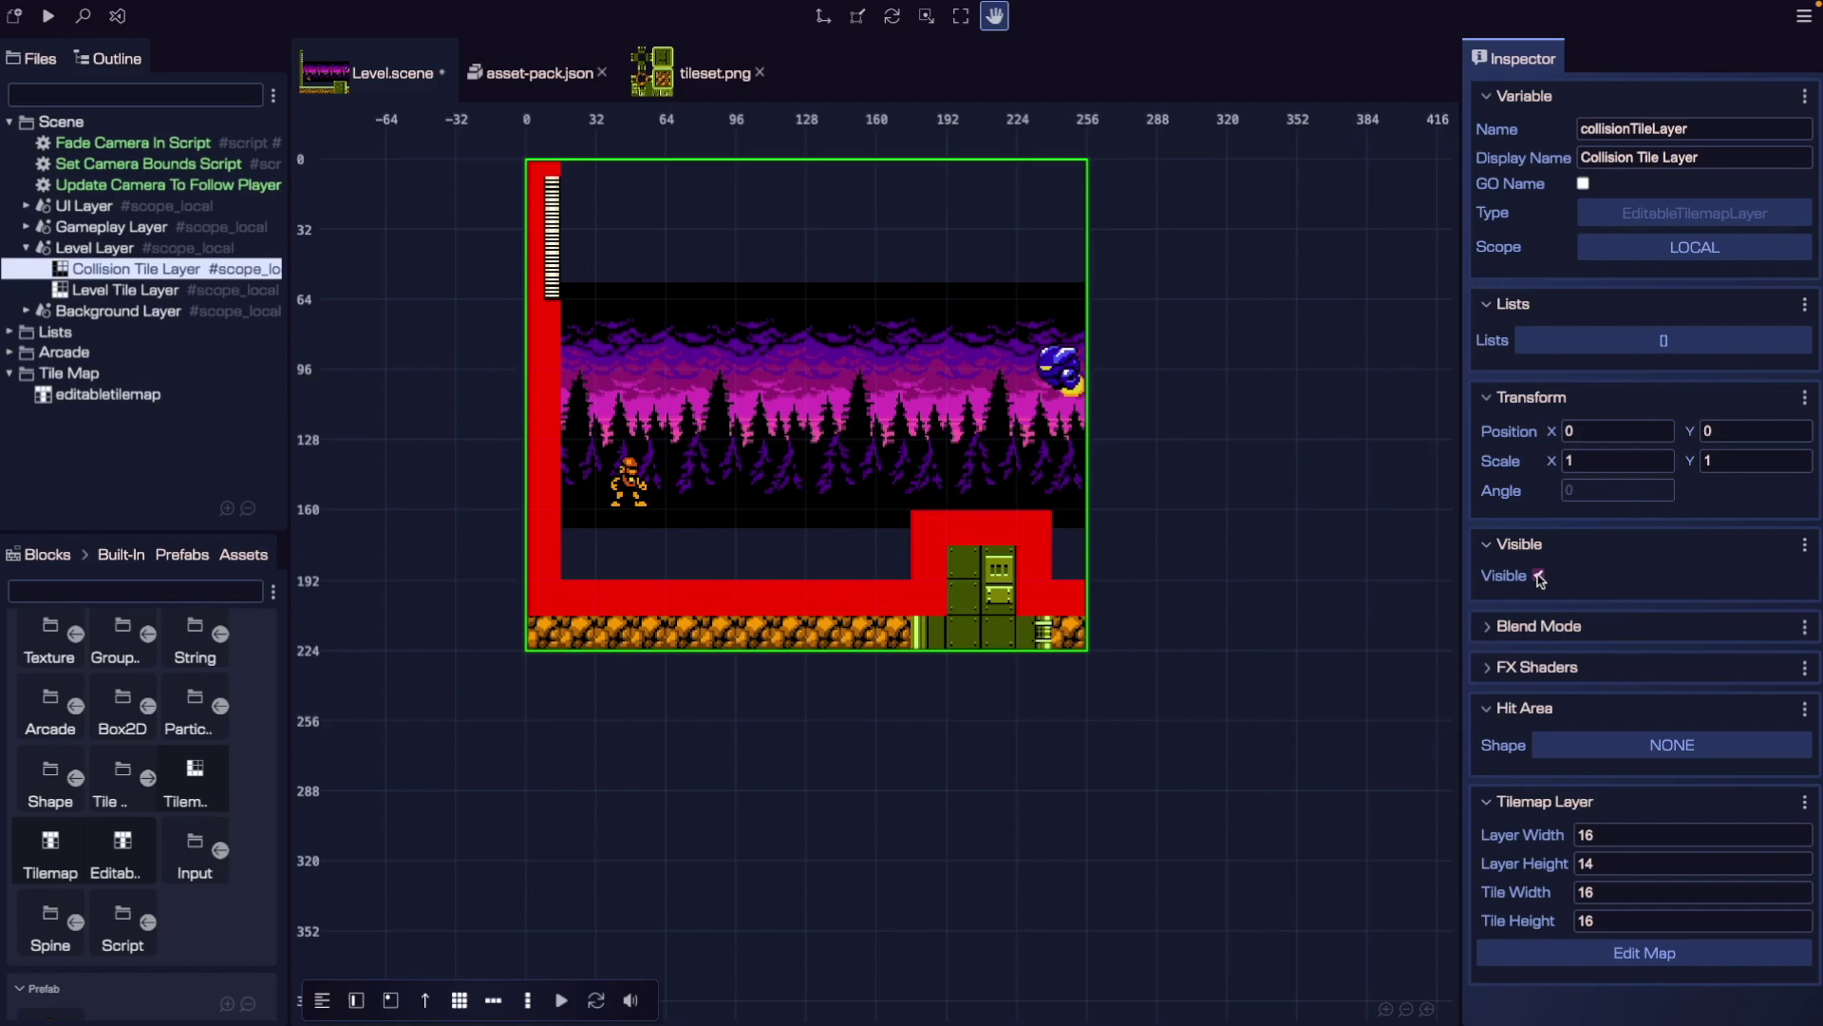
click(1538, 575)
click(1538, 576)
click(1538, 576)
click(1539, 576)
click(1268, 537)
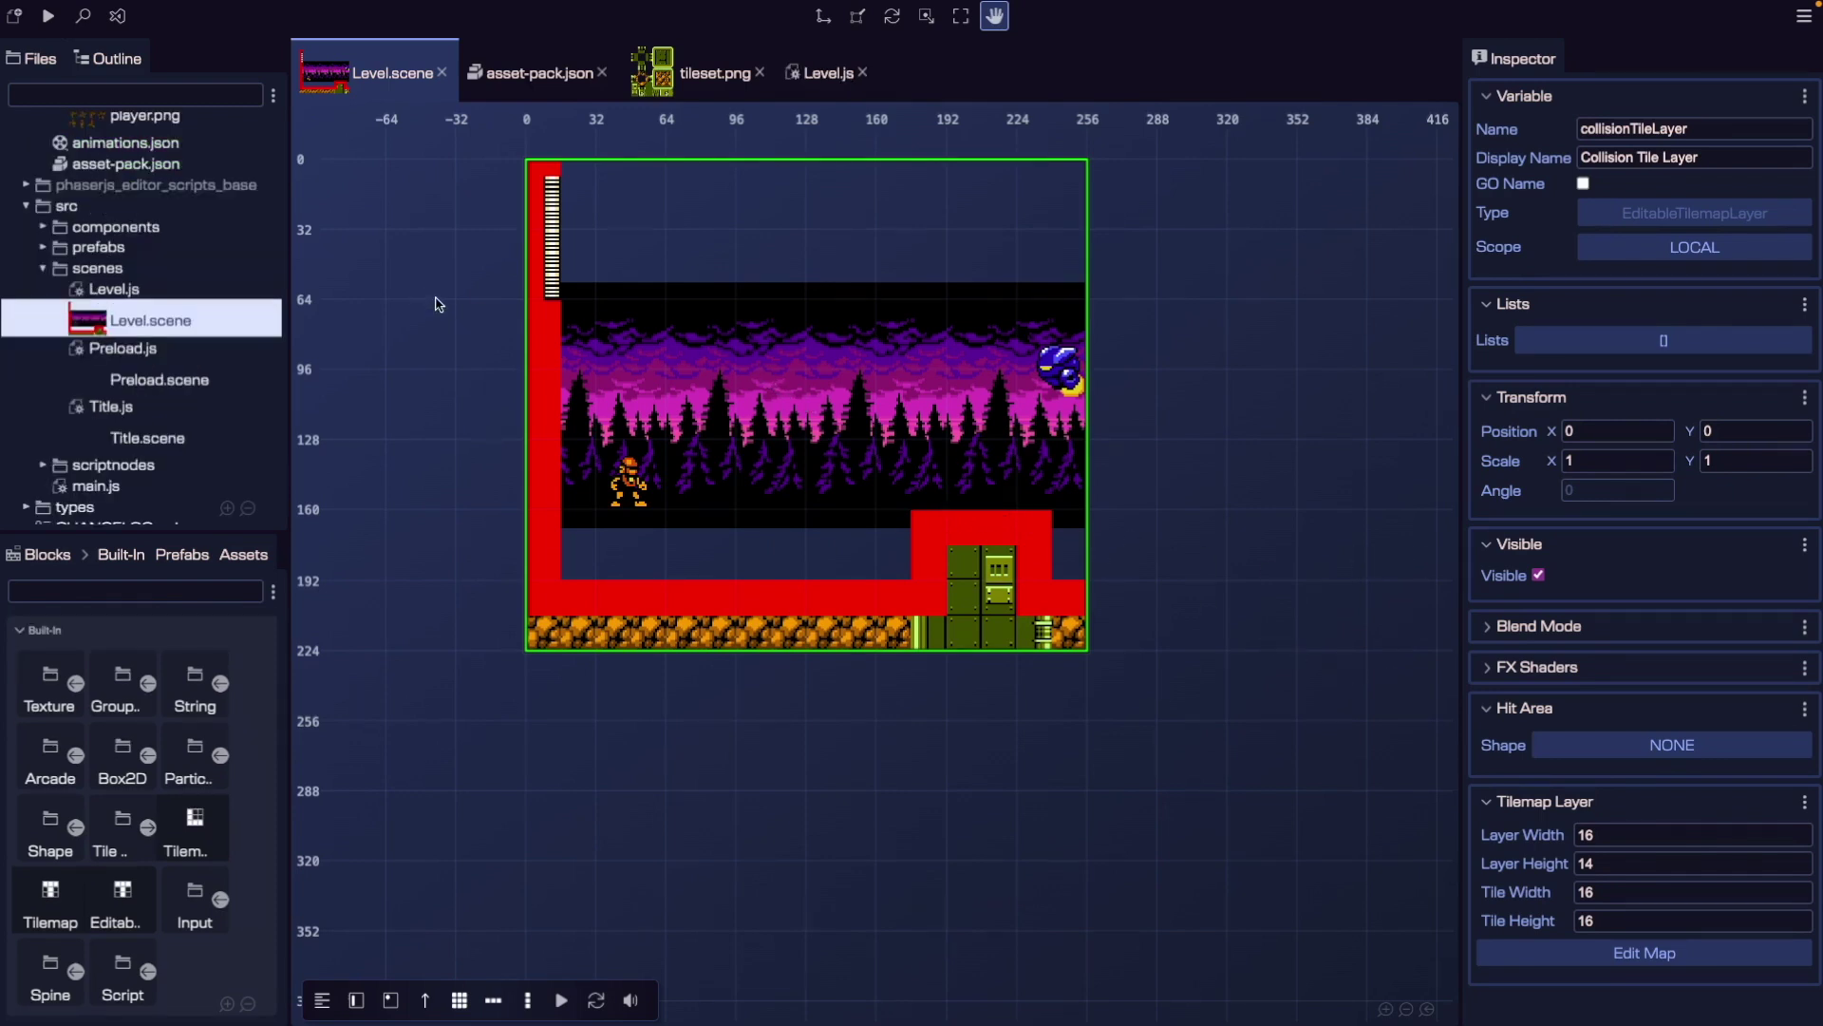
Open Level.js and scroll through the generated scene code.
scroll(63, 345, up, 1)
scroll(90, 275, down, 1)
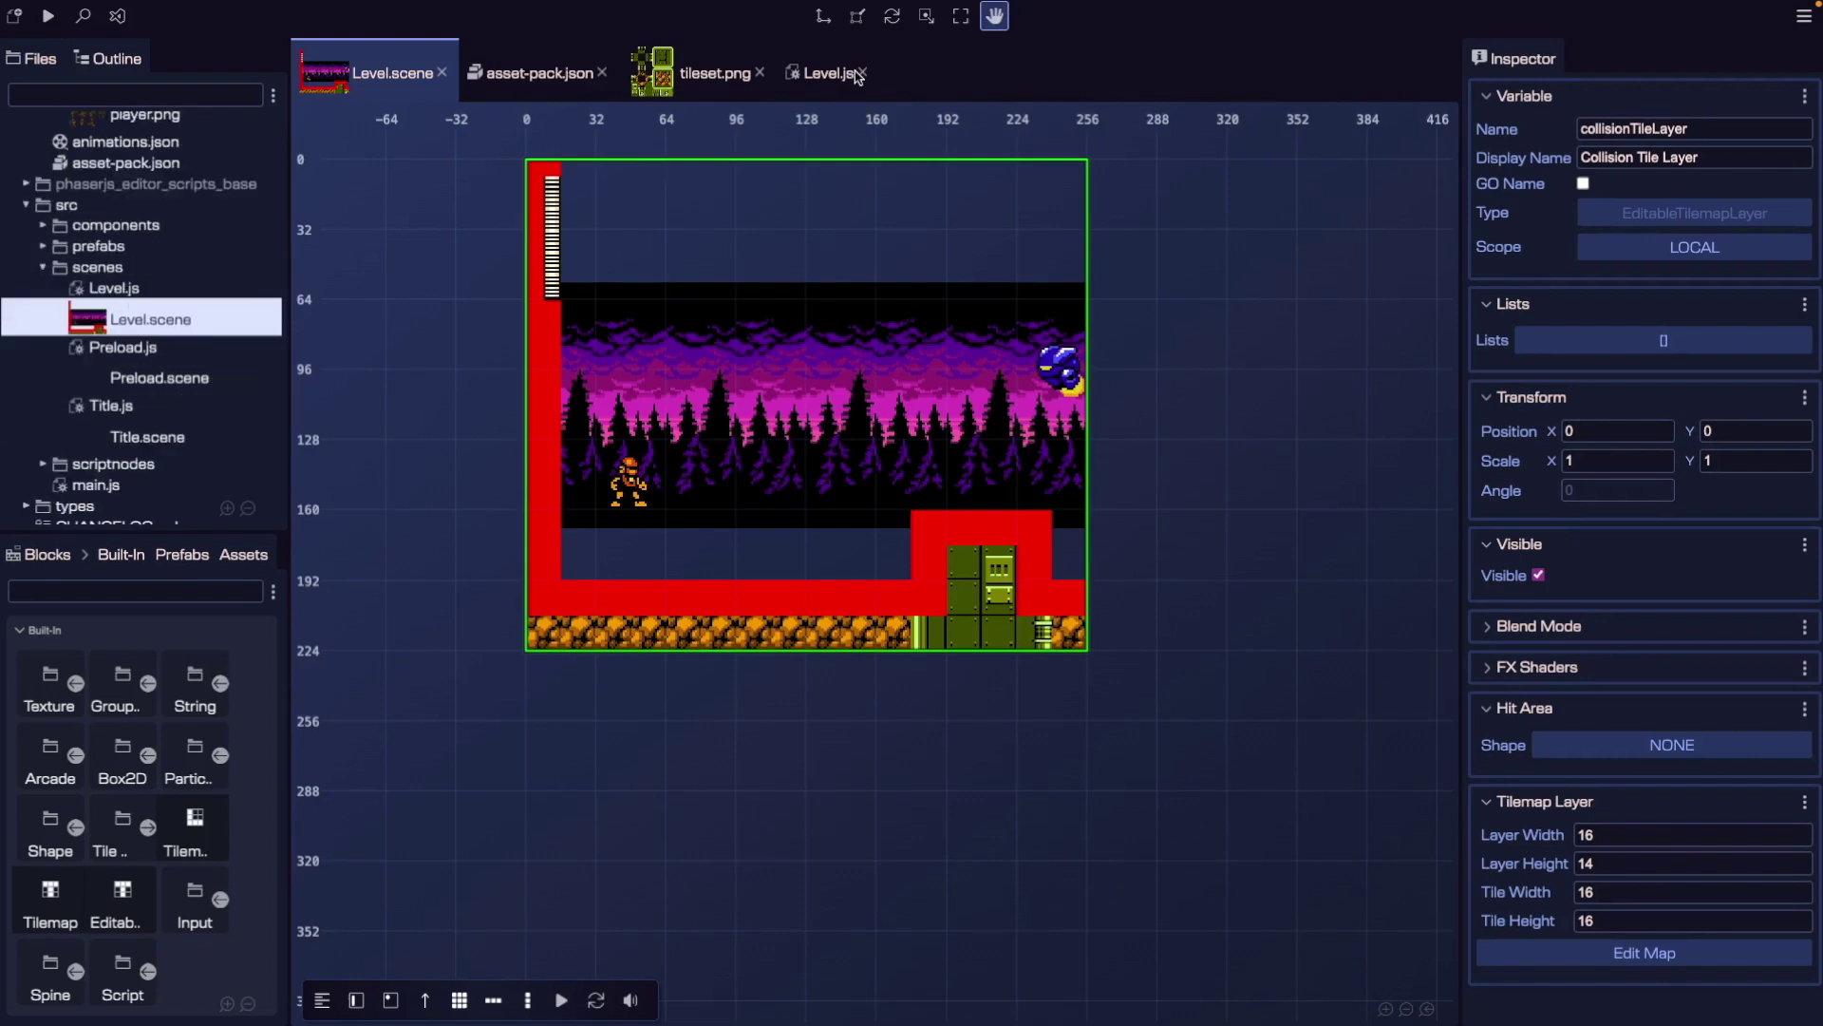
click(811, 78)
scroll(1196, 455, up, 1)
scroll(1196, 455, down, 1)
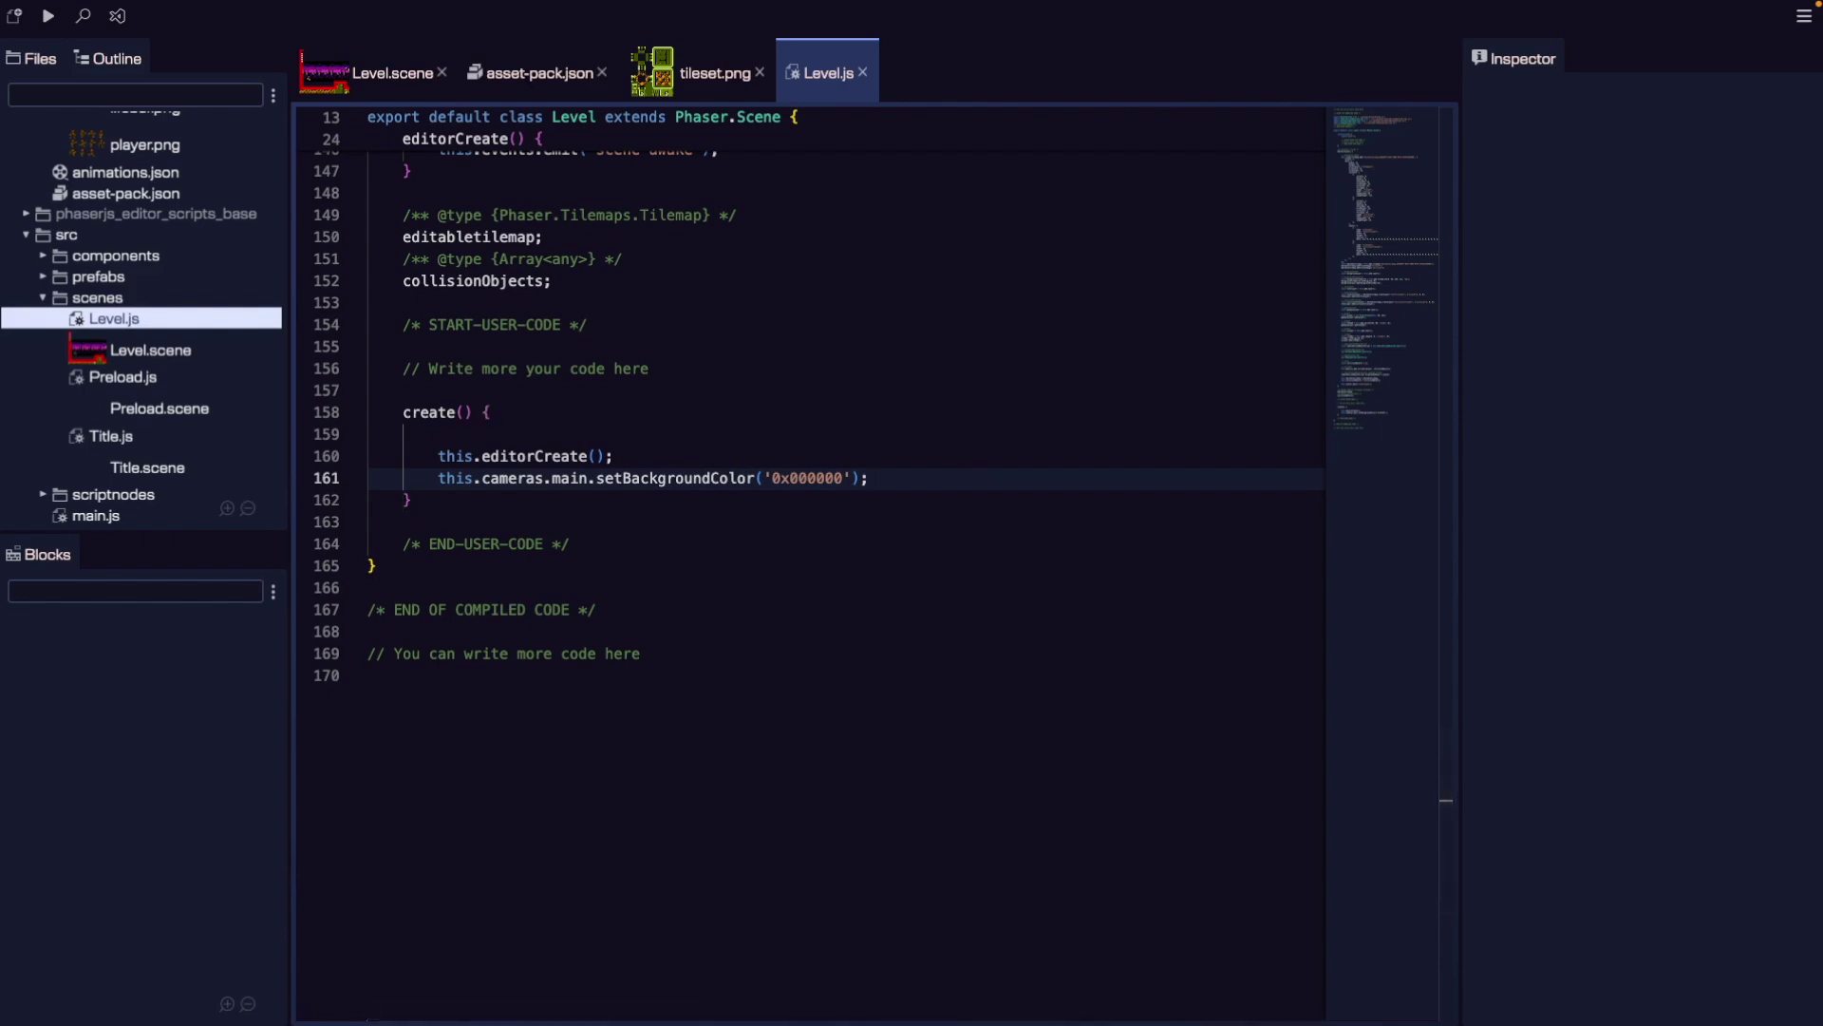
Back in Level.scene, select editabletilemap and view its main tileset's properties.
click(401, 76)
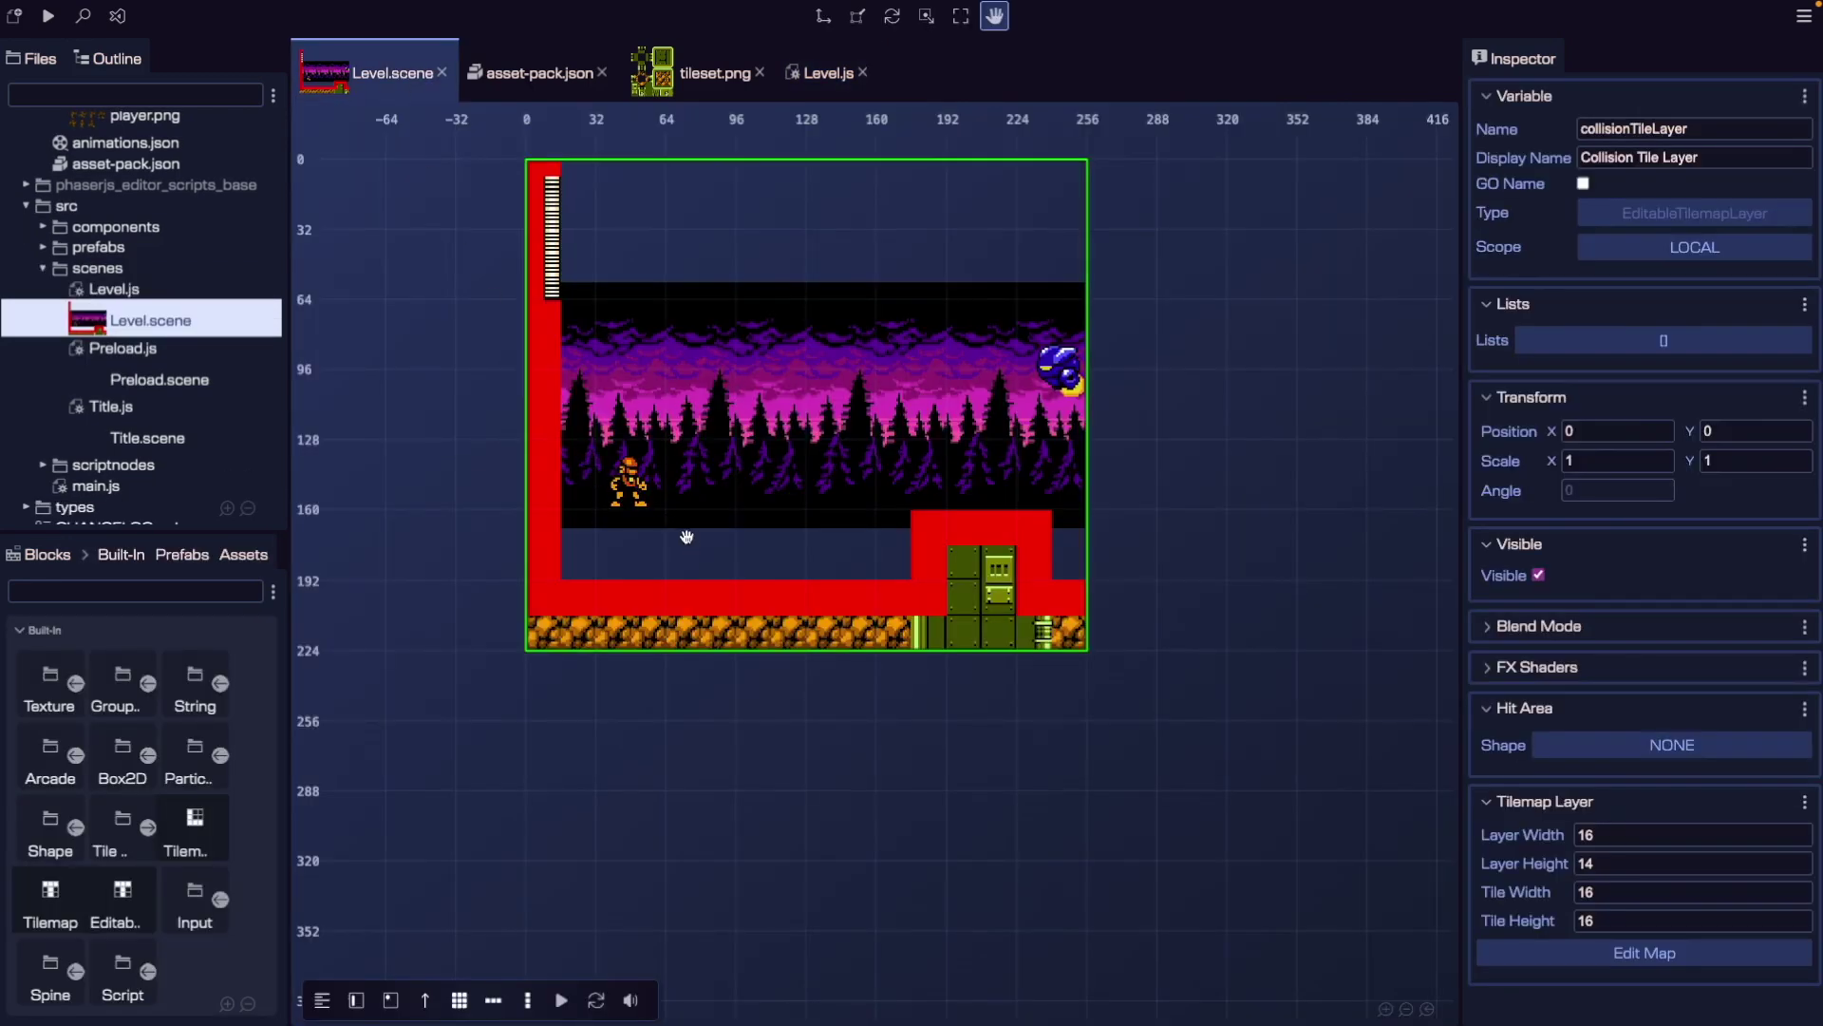
scroll(147, 435, down, 3)
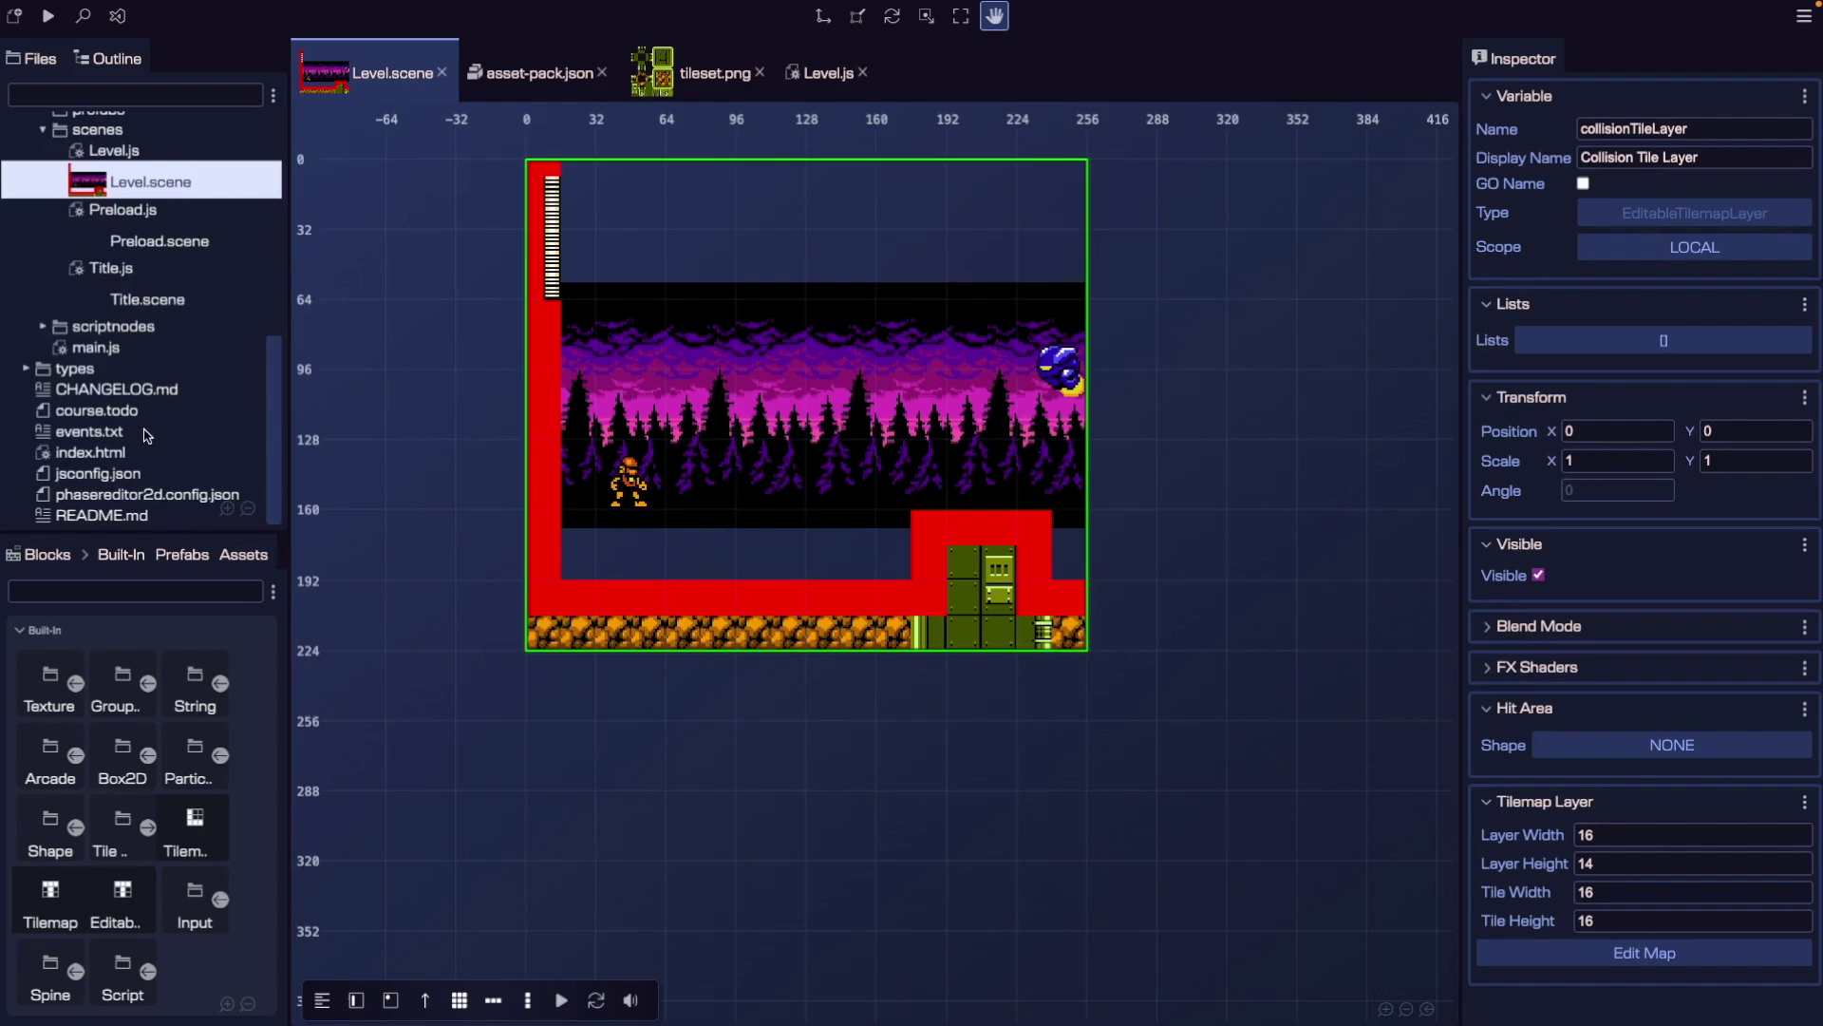
click(107, 58)
click(133, 394)
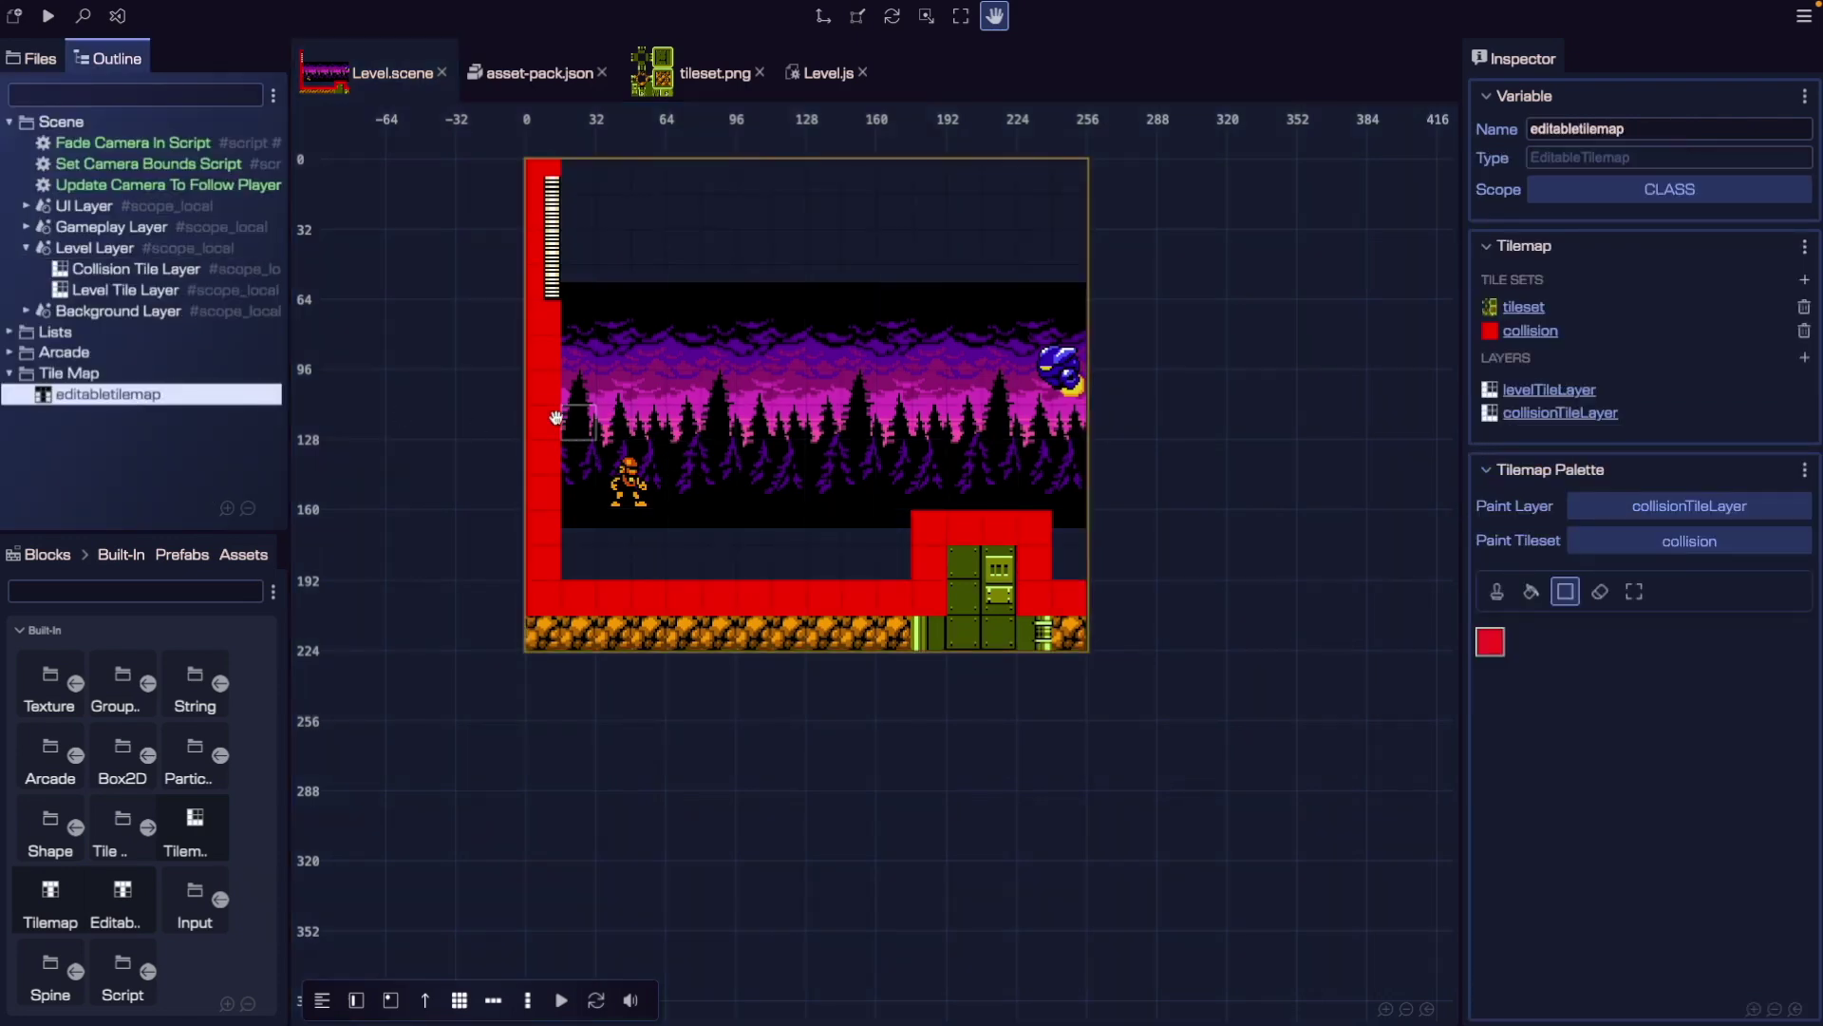
click(1529, 309)
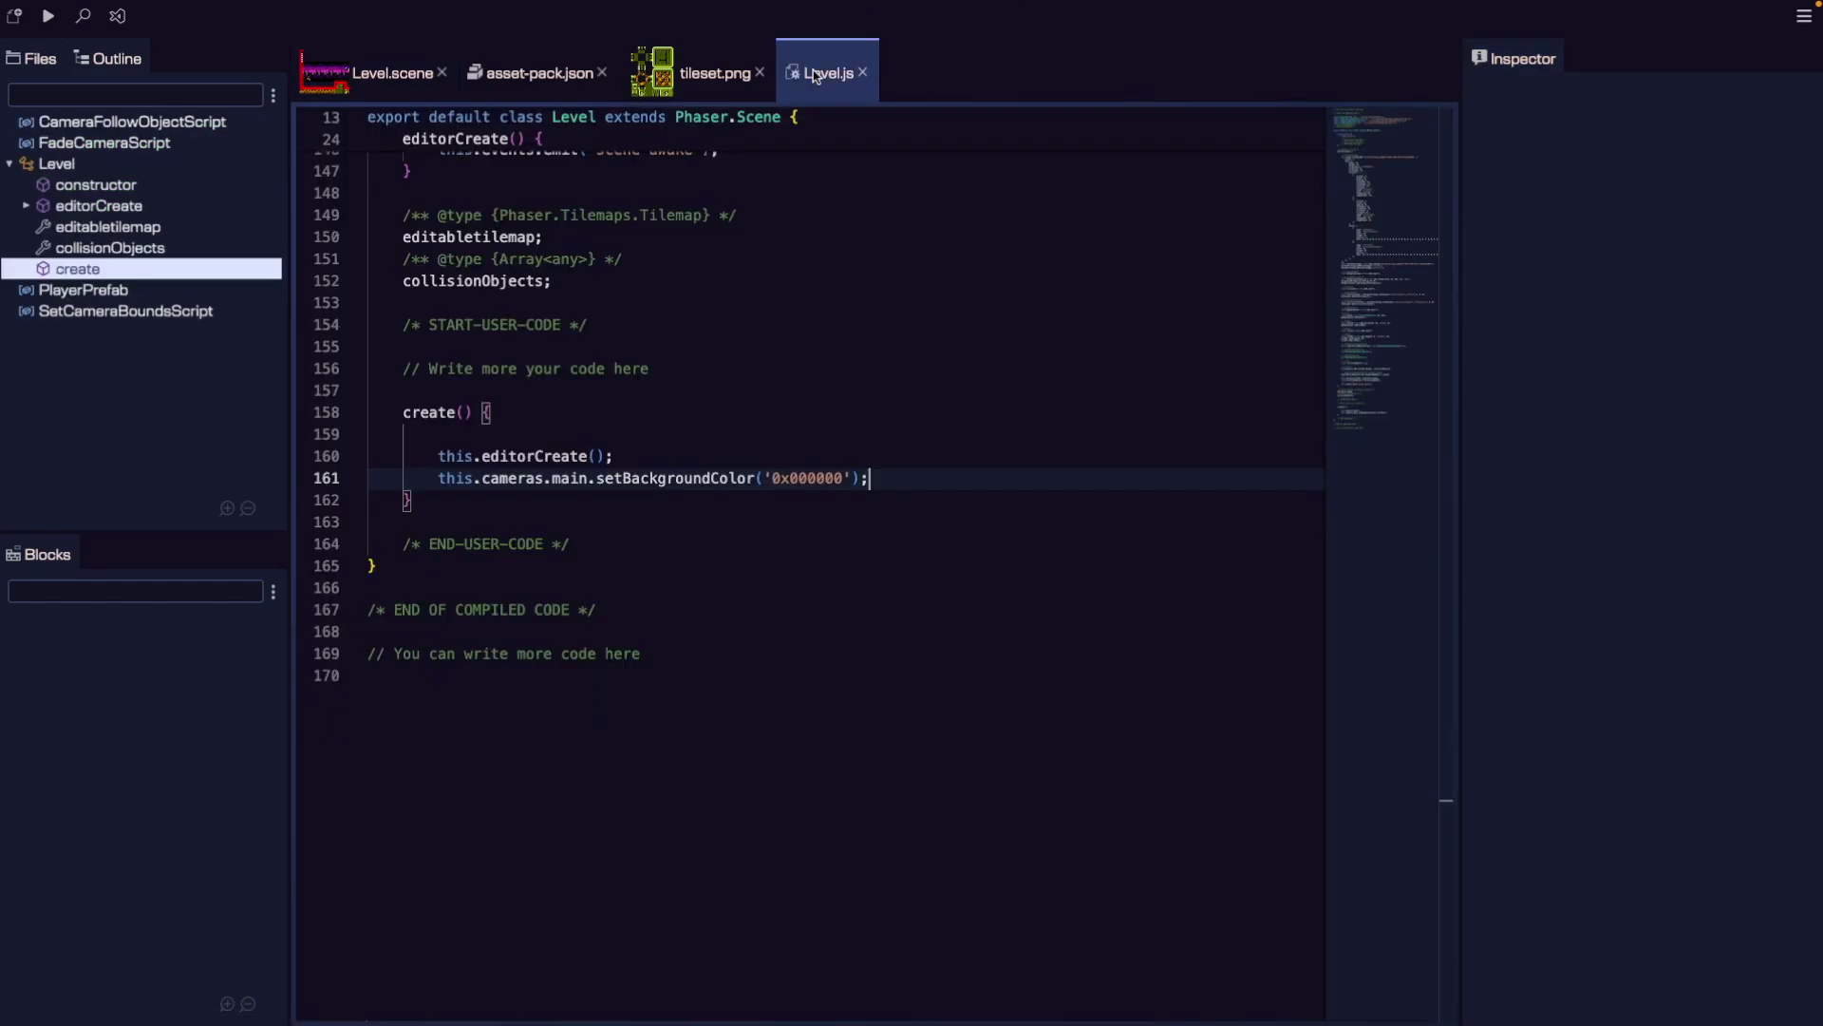
Locate the levelTileLayer and collisionTileLayer definitions in Level.js.
scroll(1347, 212, up, 5)
scroll(1346, 212, up, 10)
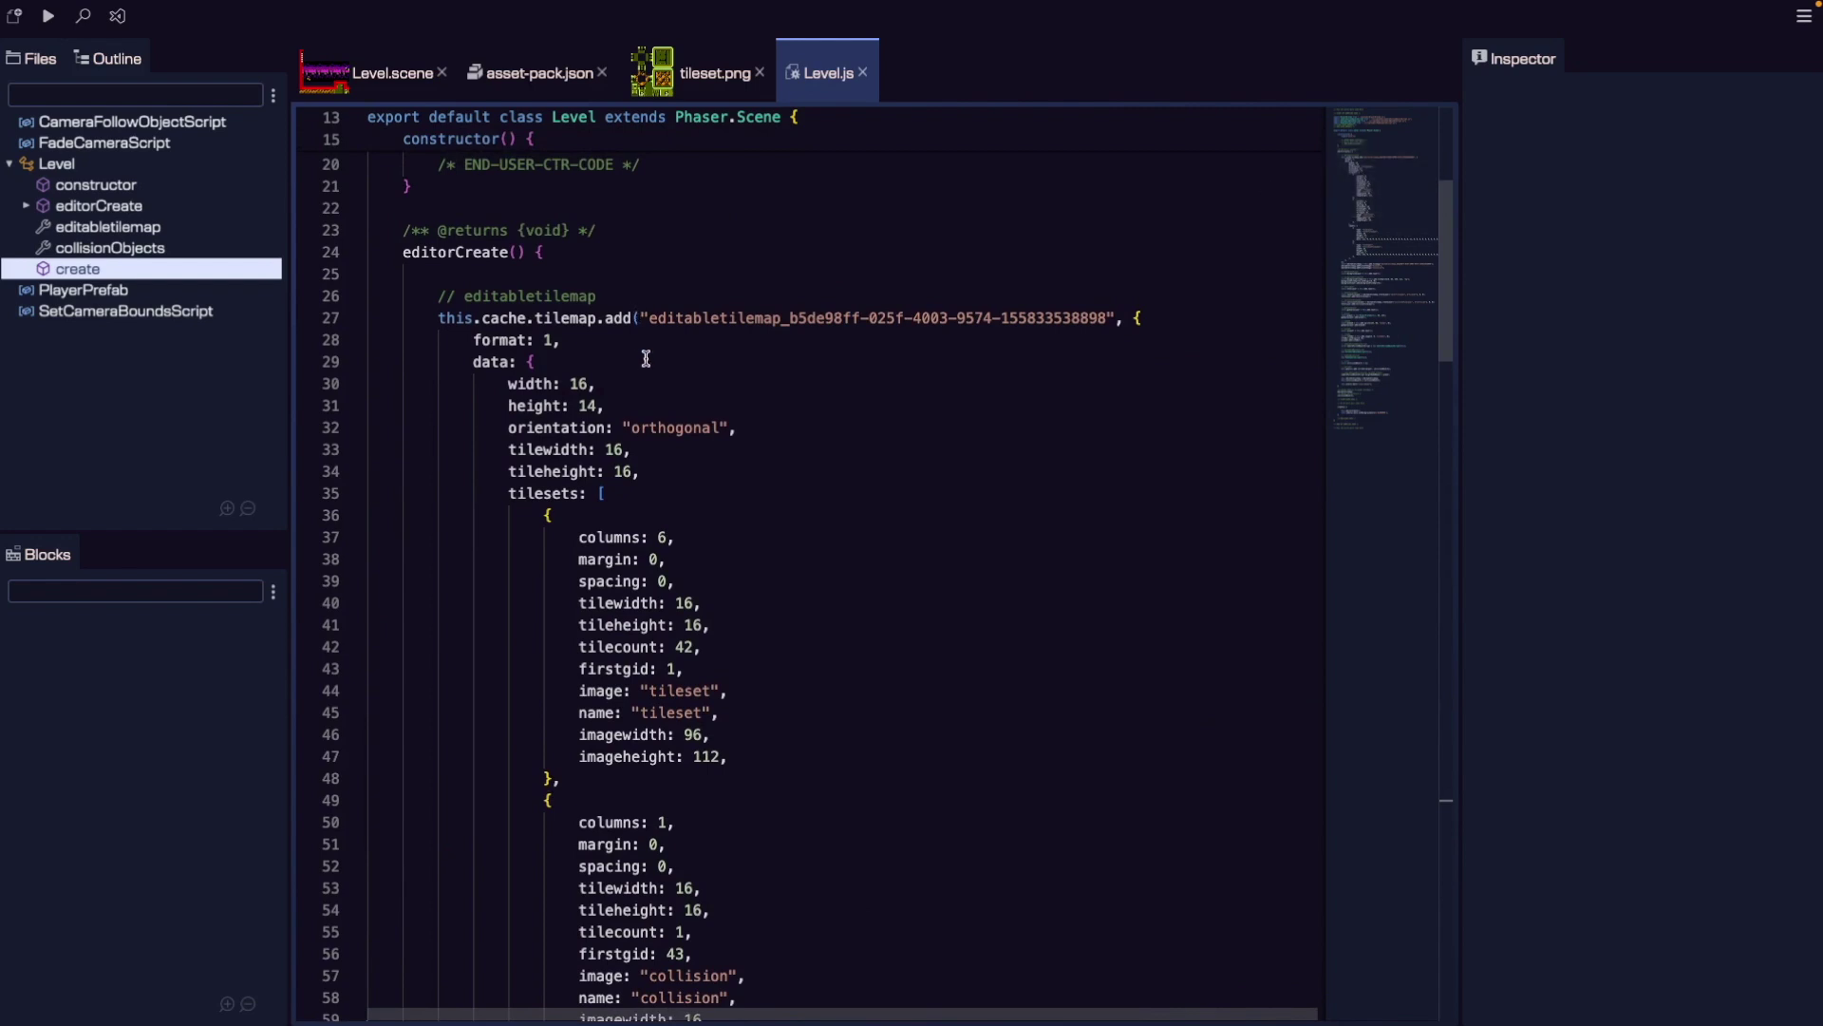
scroll(1365, 252, down, 5)
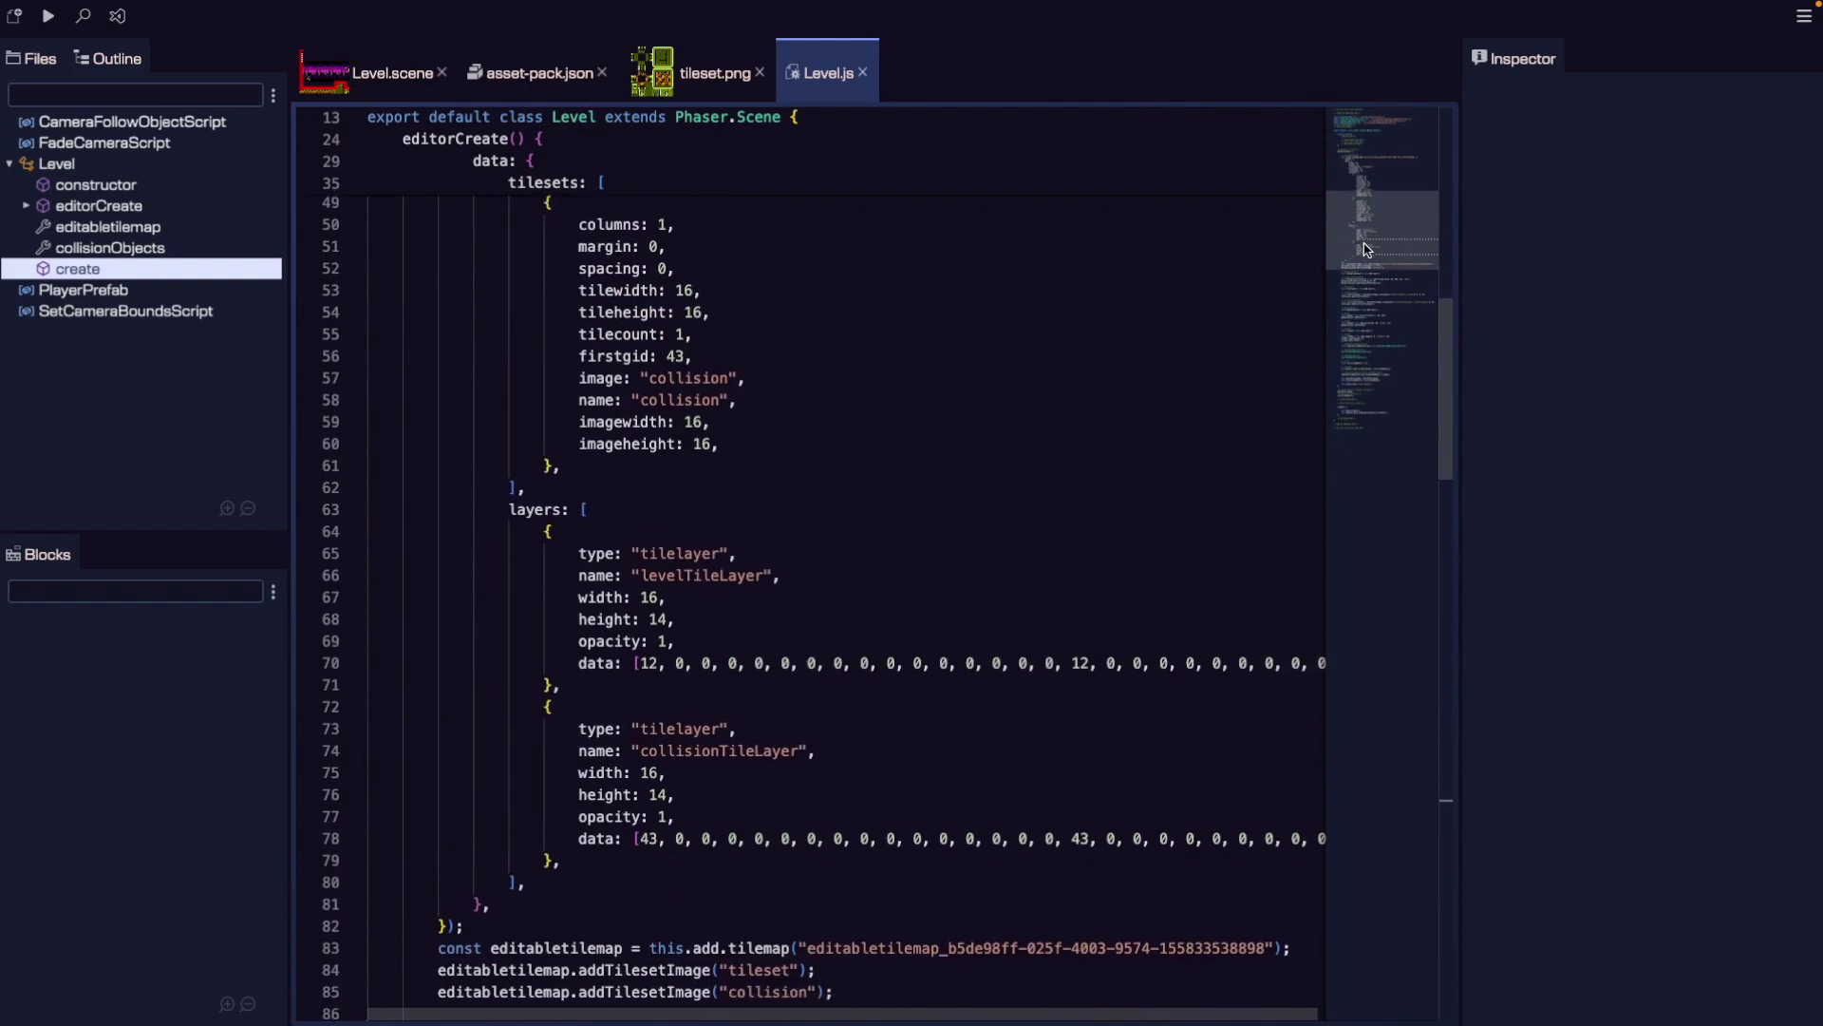
scroll(1365, 252, down, 2)
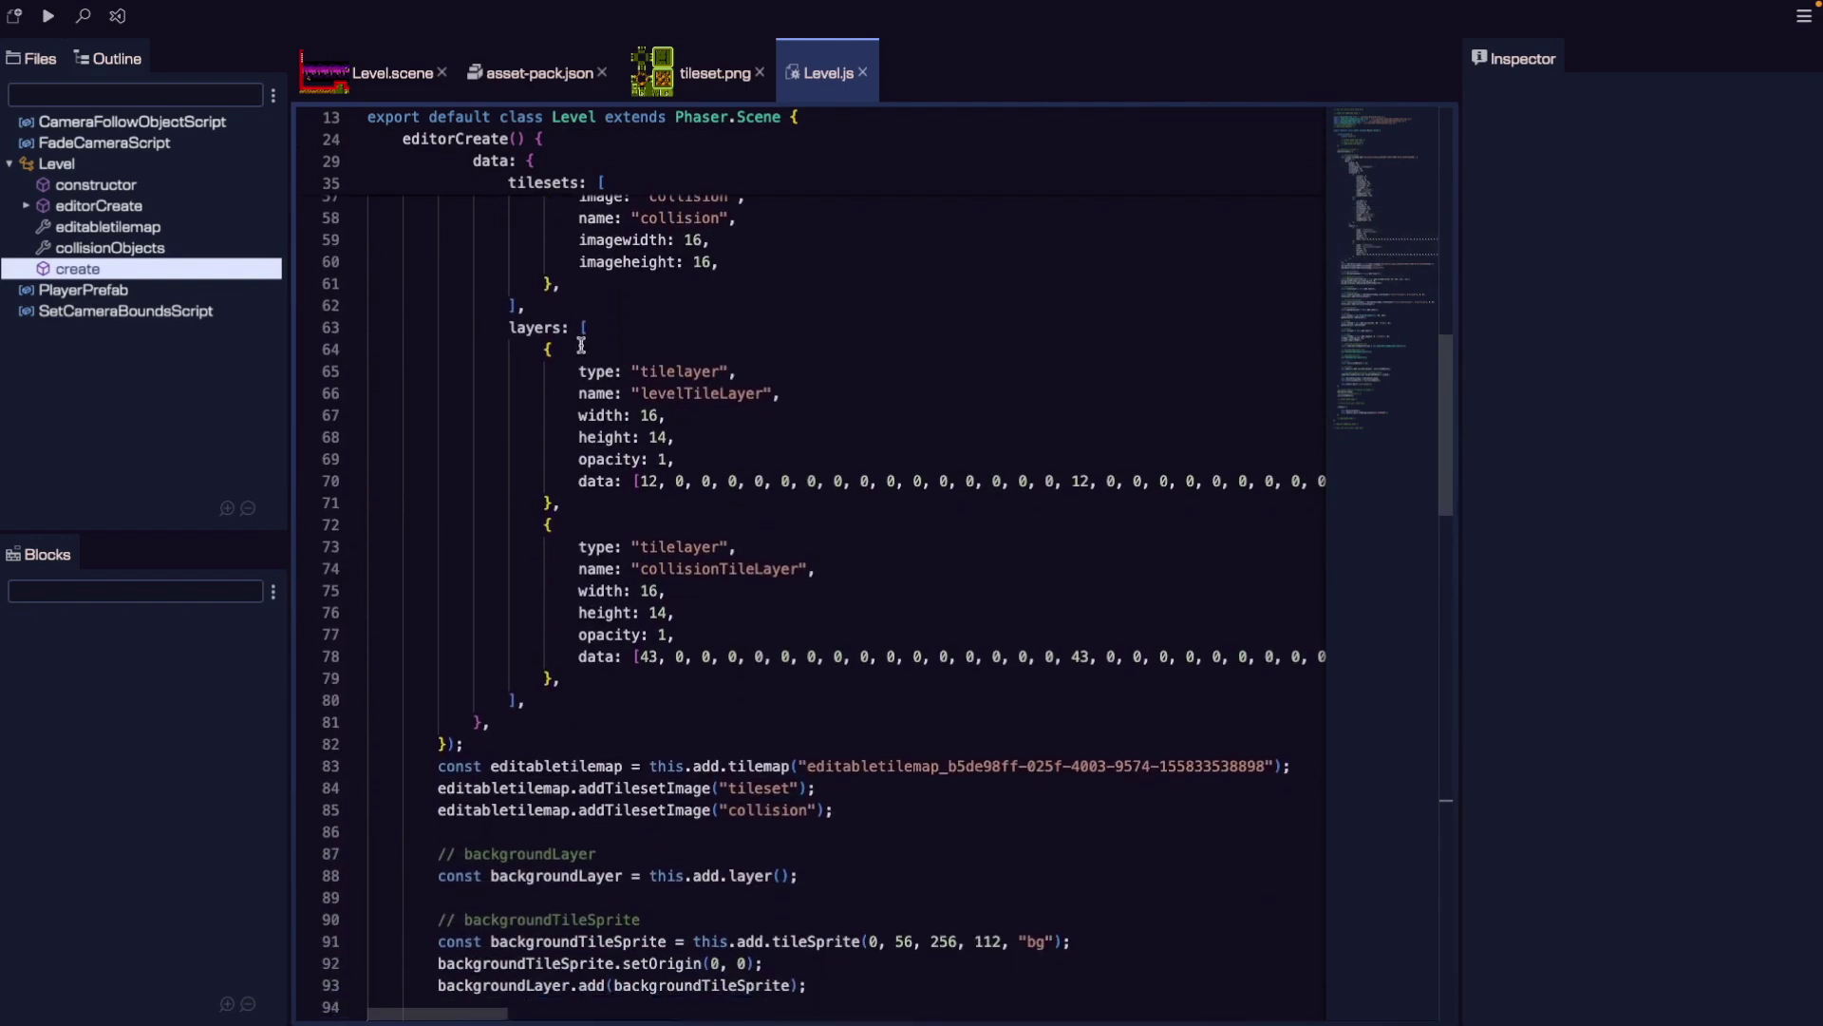
click(720, 373)
double_click(705, 400)
double_click(699, 568)
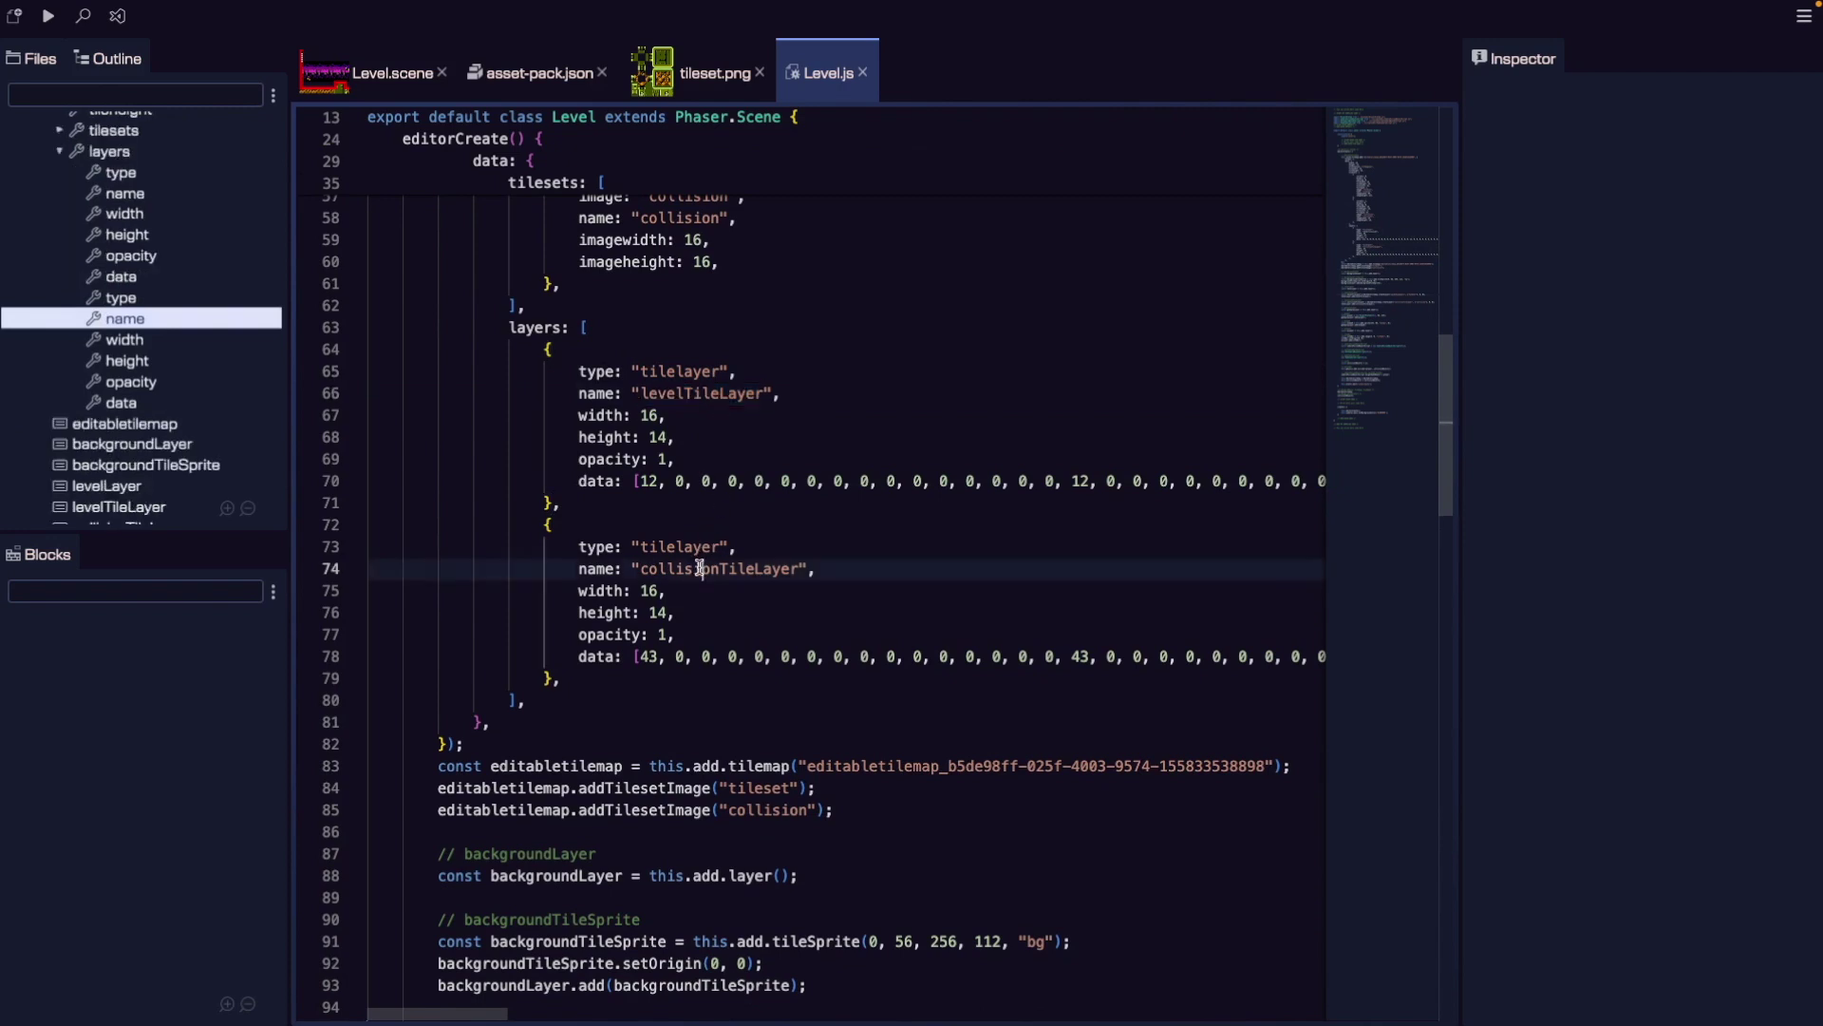
Inspect the data arrays' values (0, 43, 12), then return to Level.scene.
double_click(606, 481)
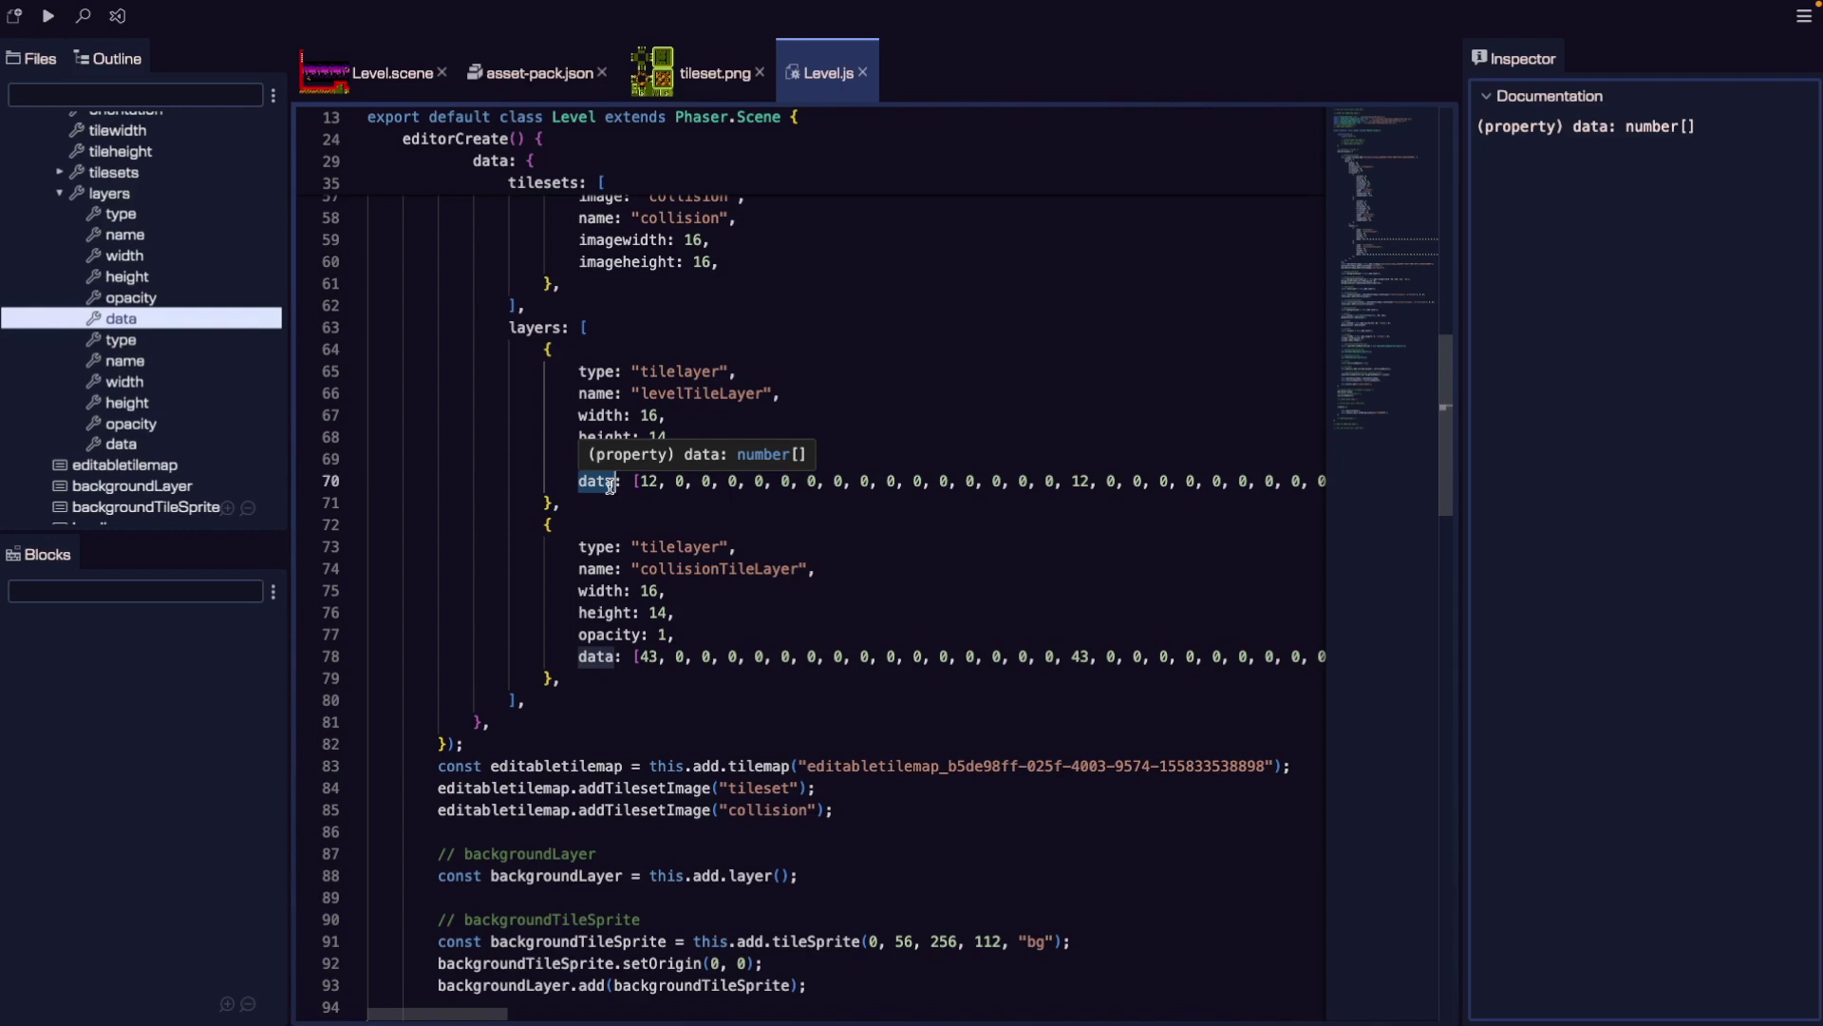
click(636, 481)
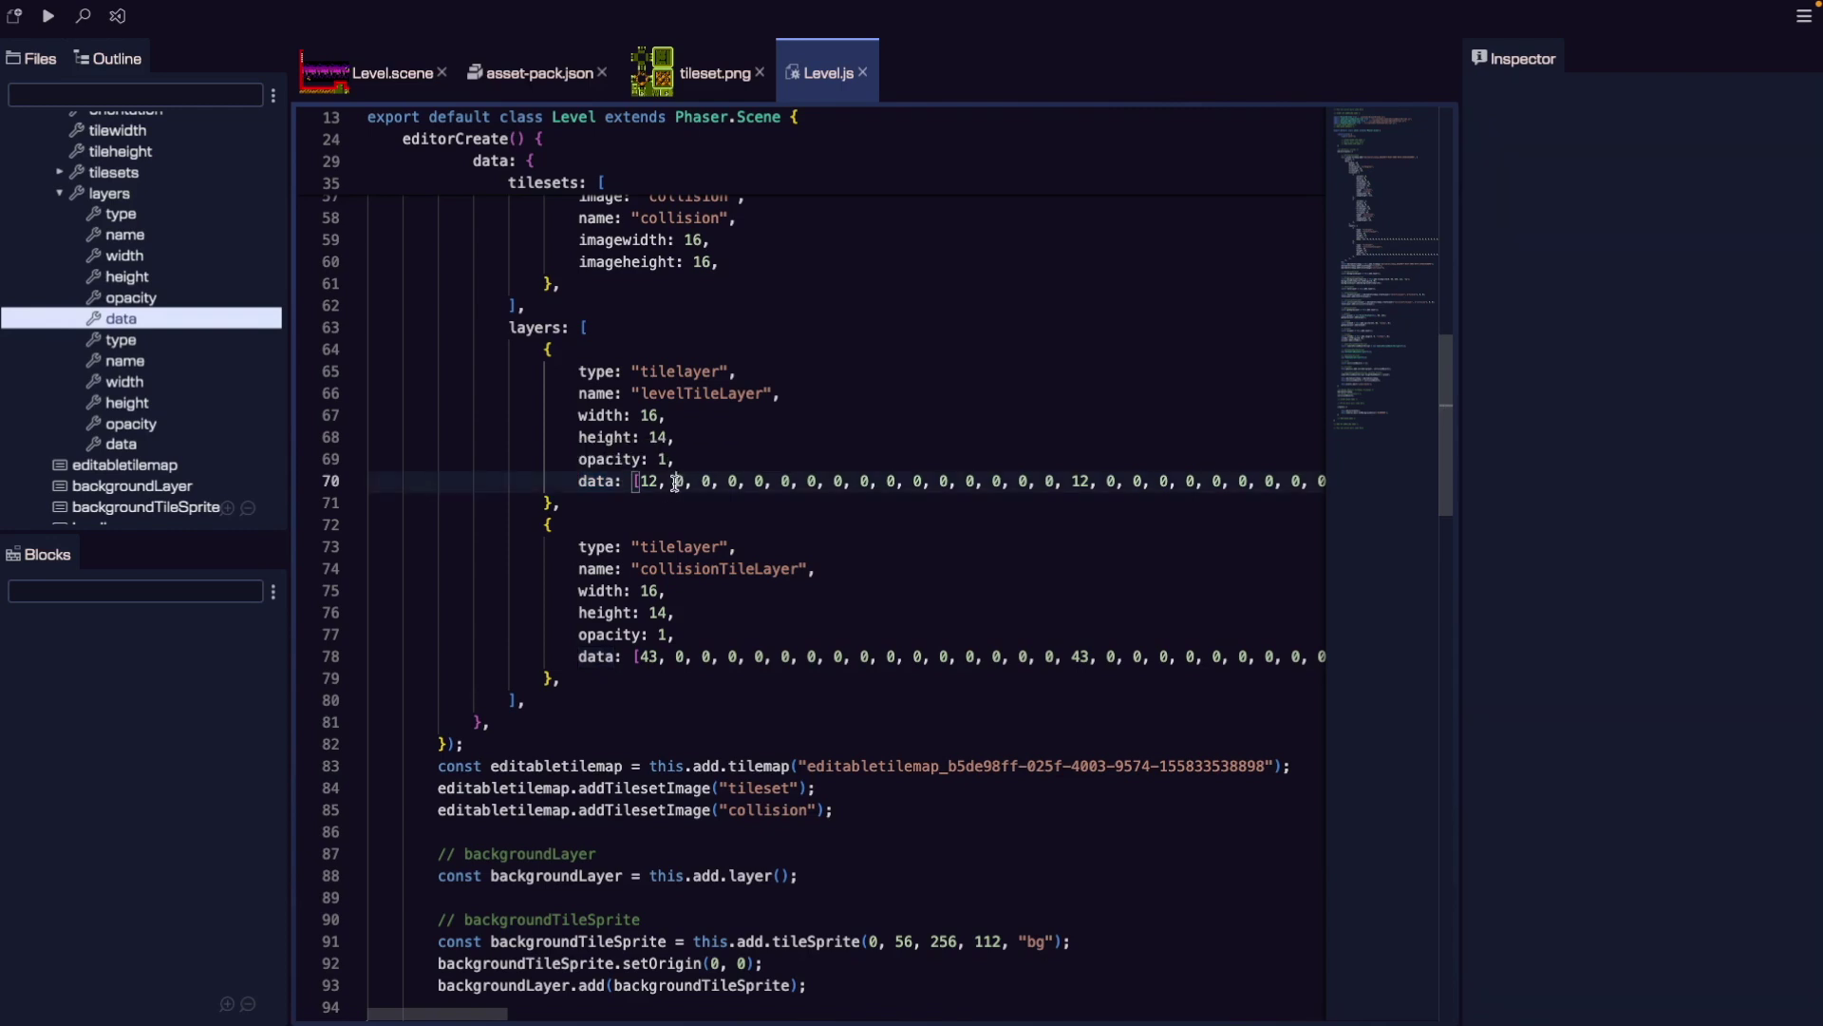
double_click(679, 481)
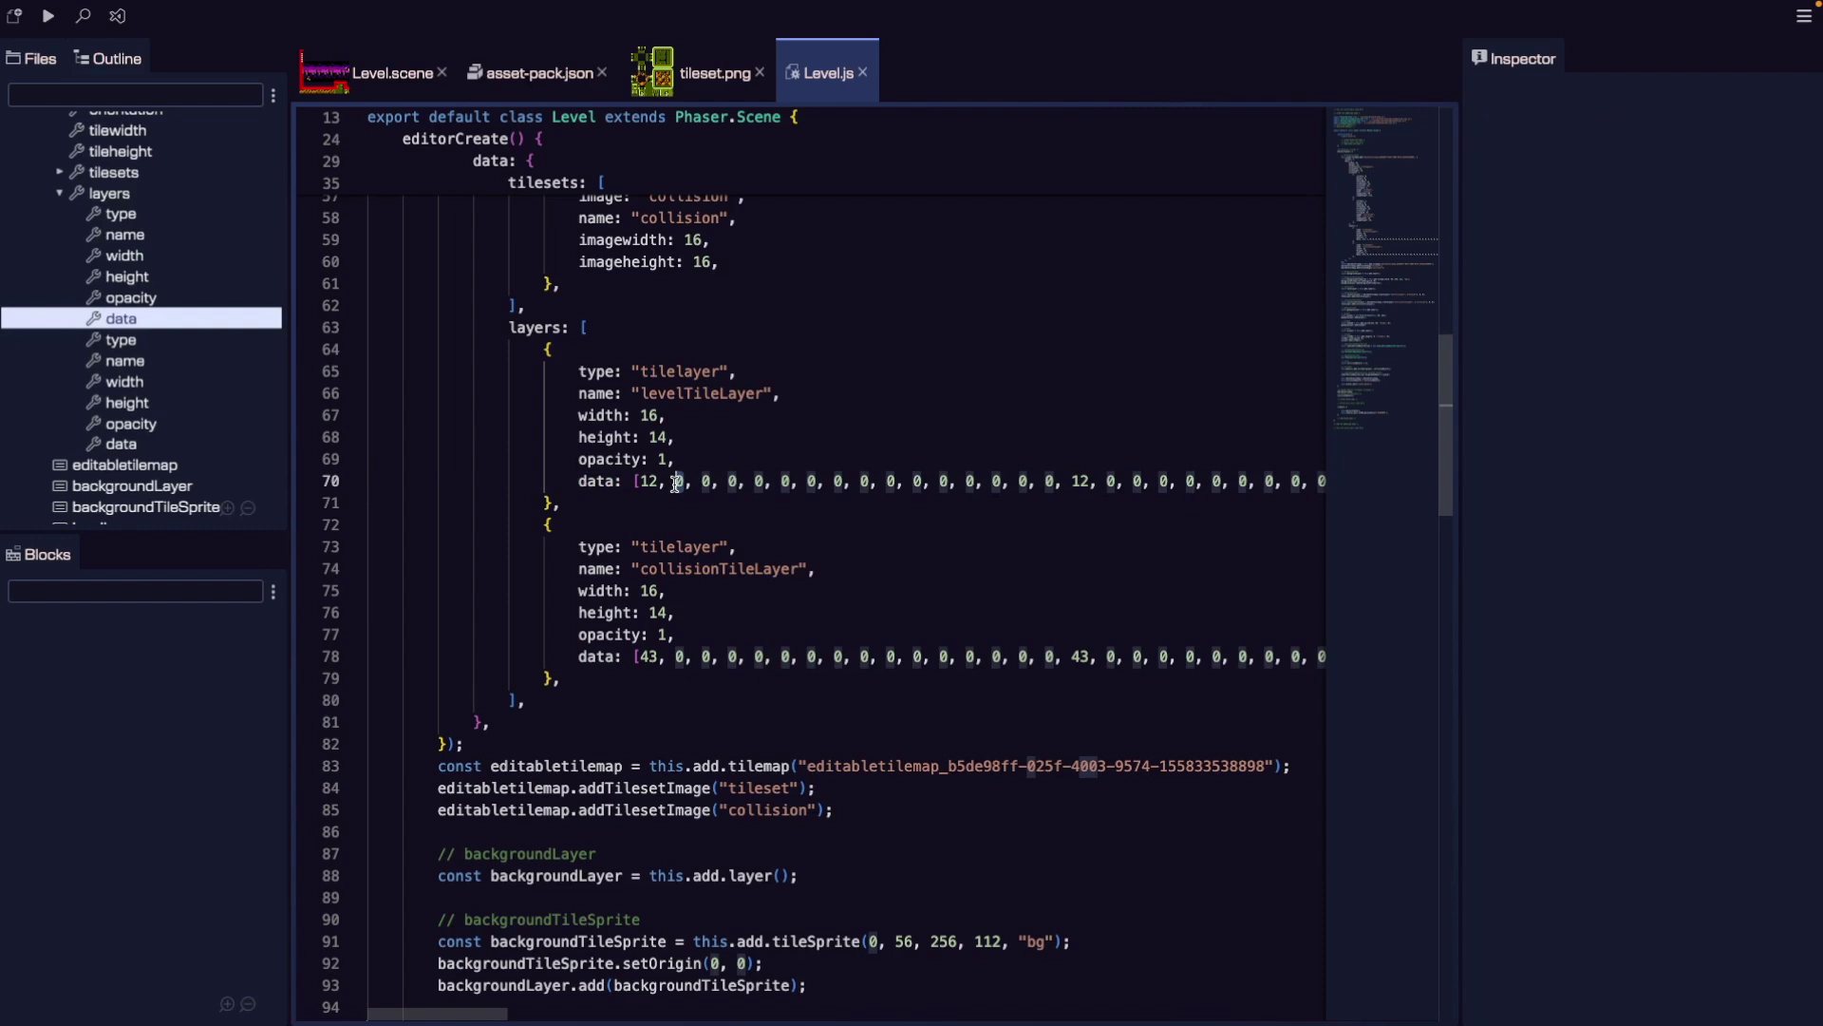
click(671, 525)
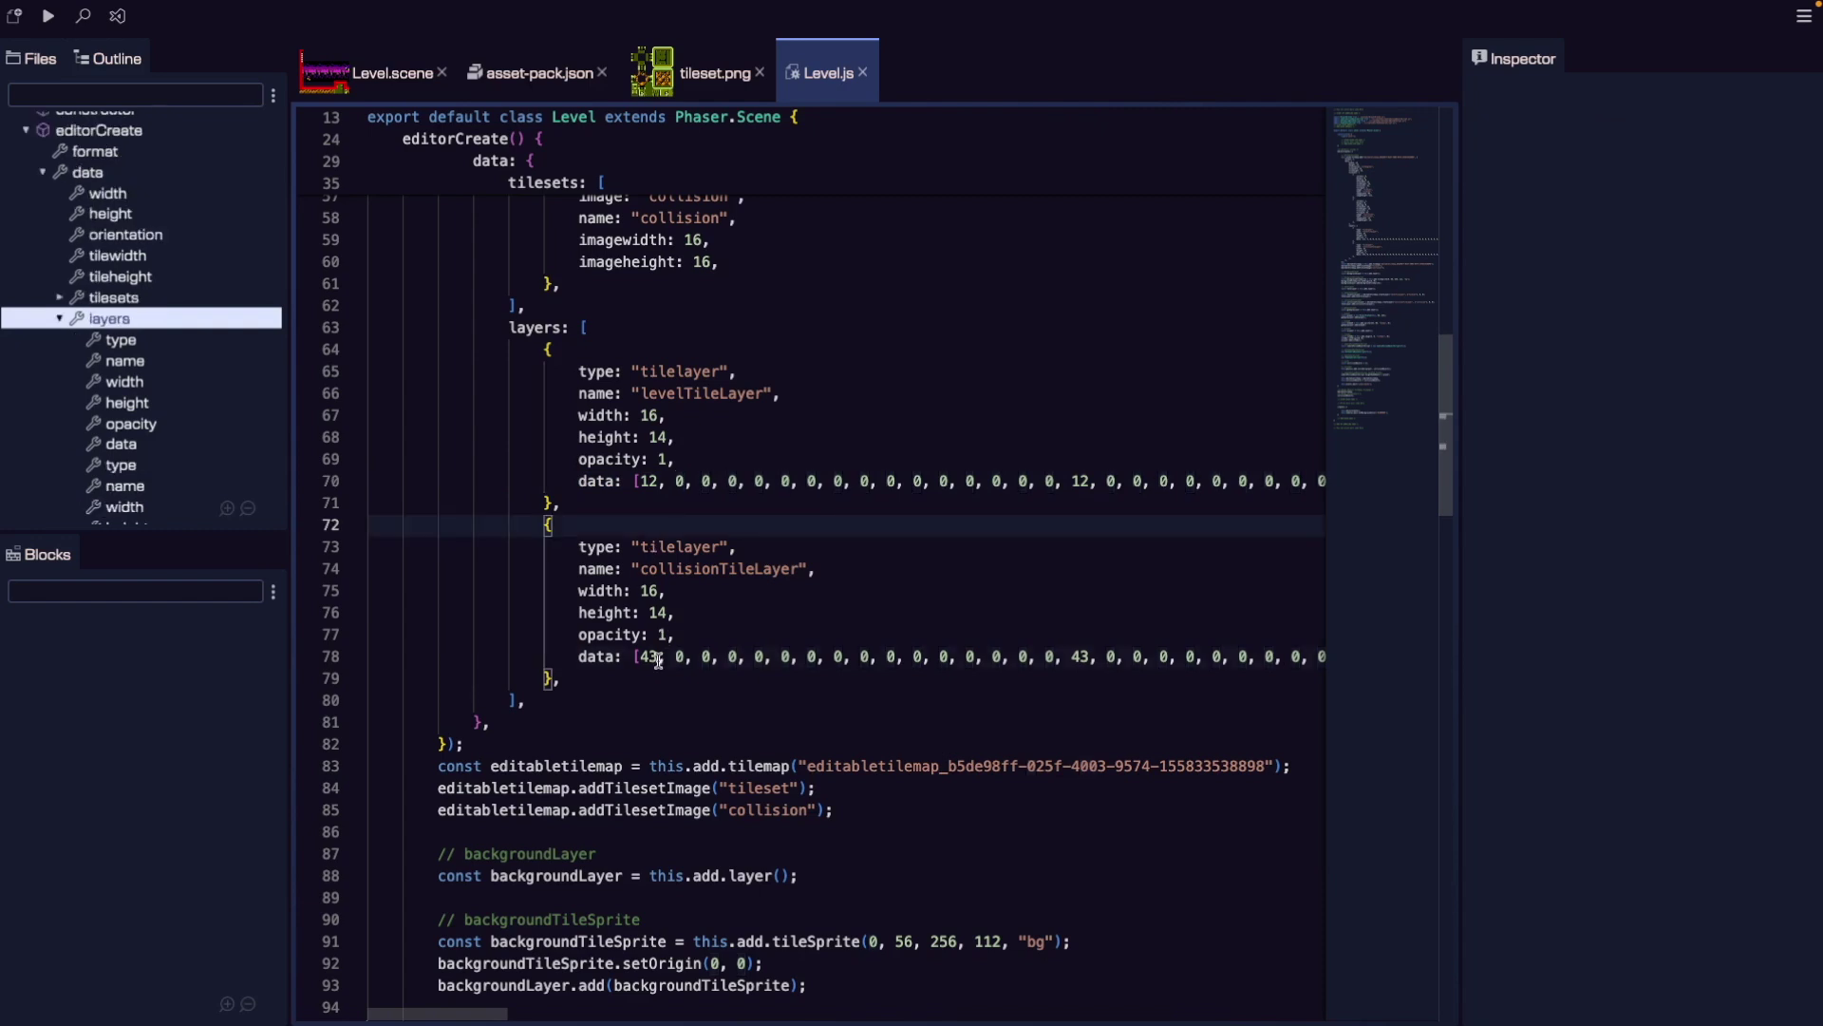
drag(659, 656, 642, 657)
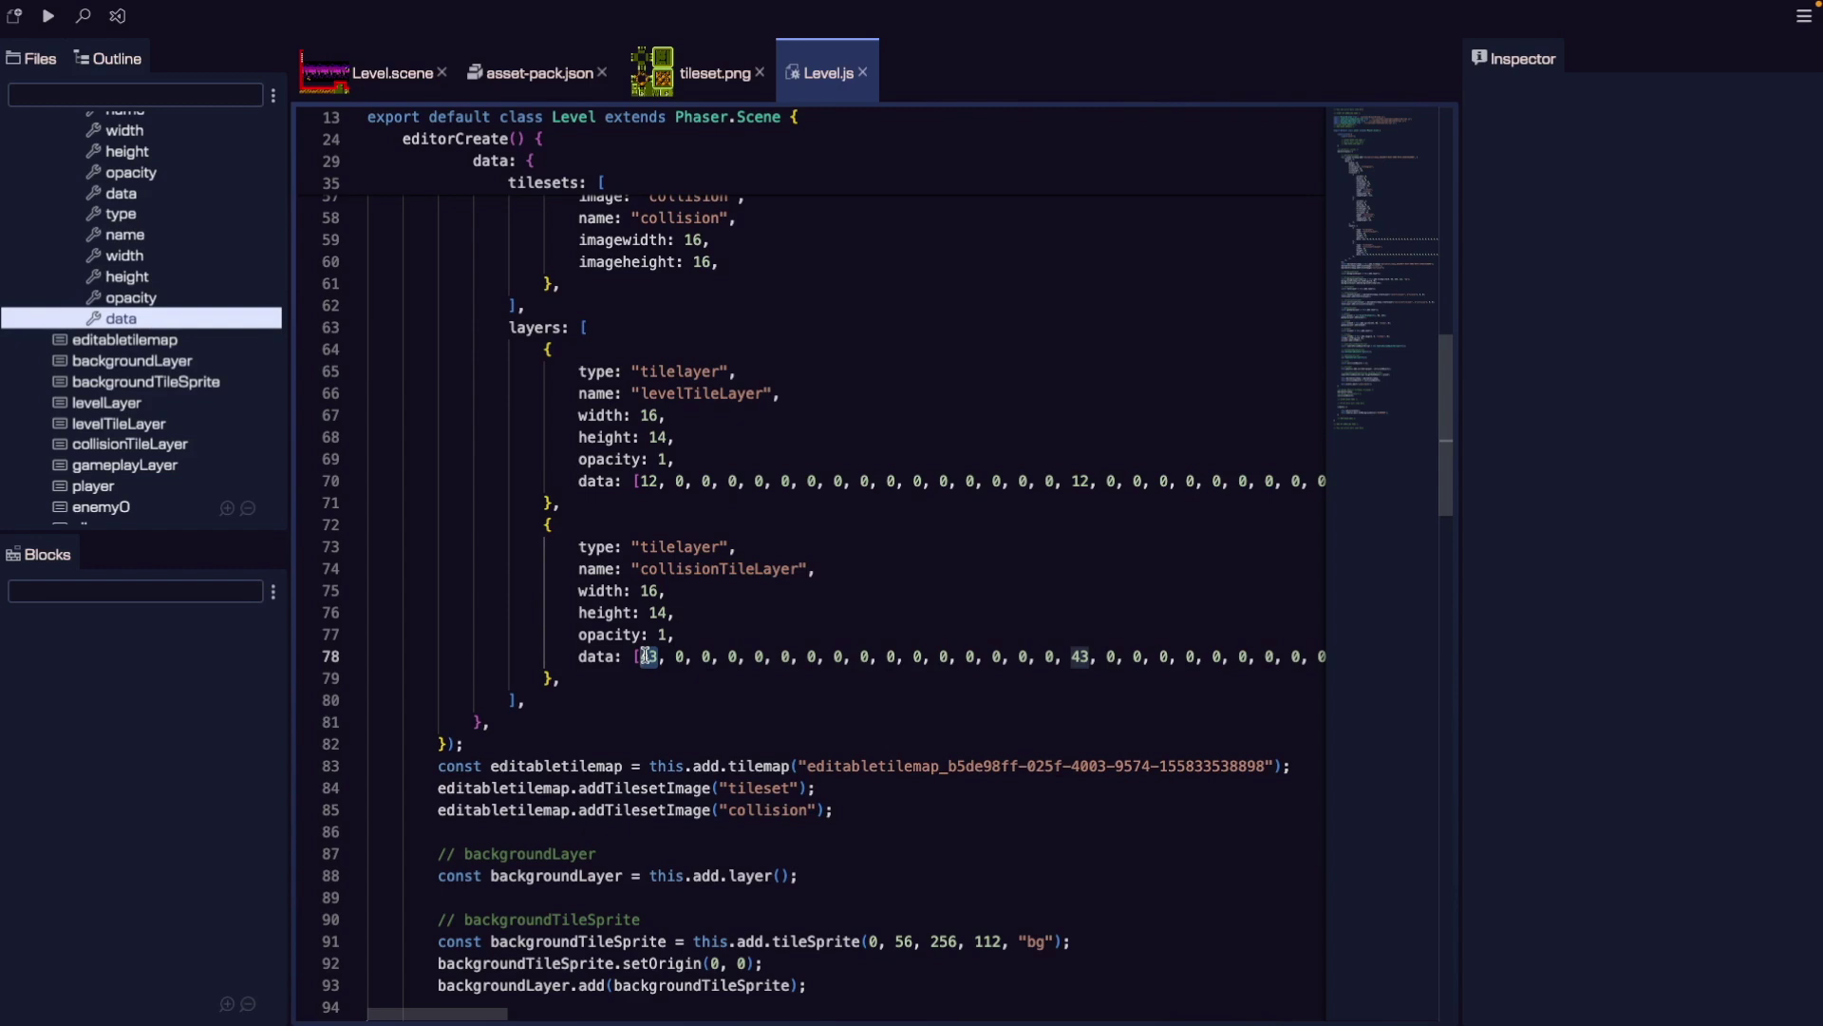
click(644, 481)
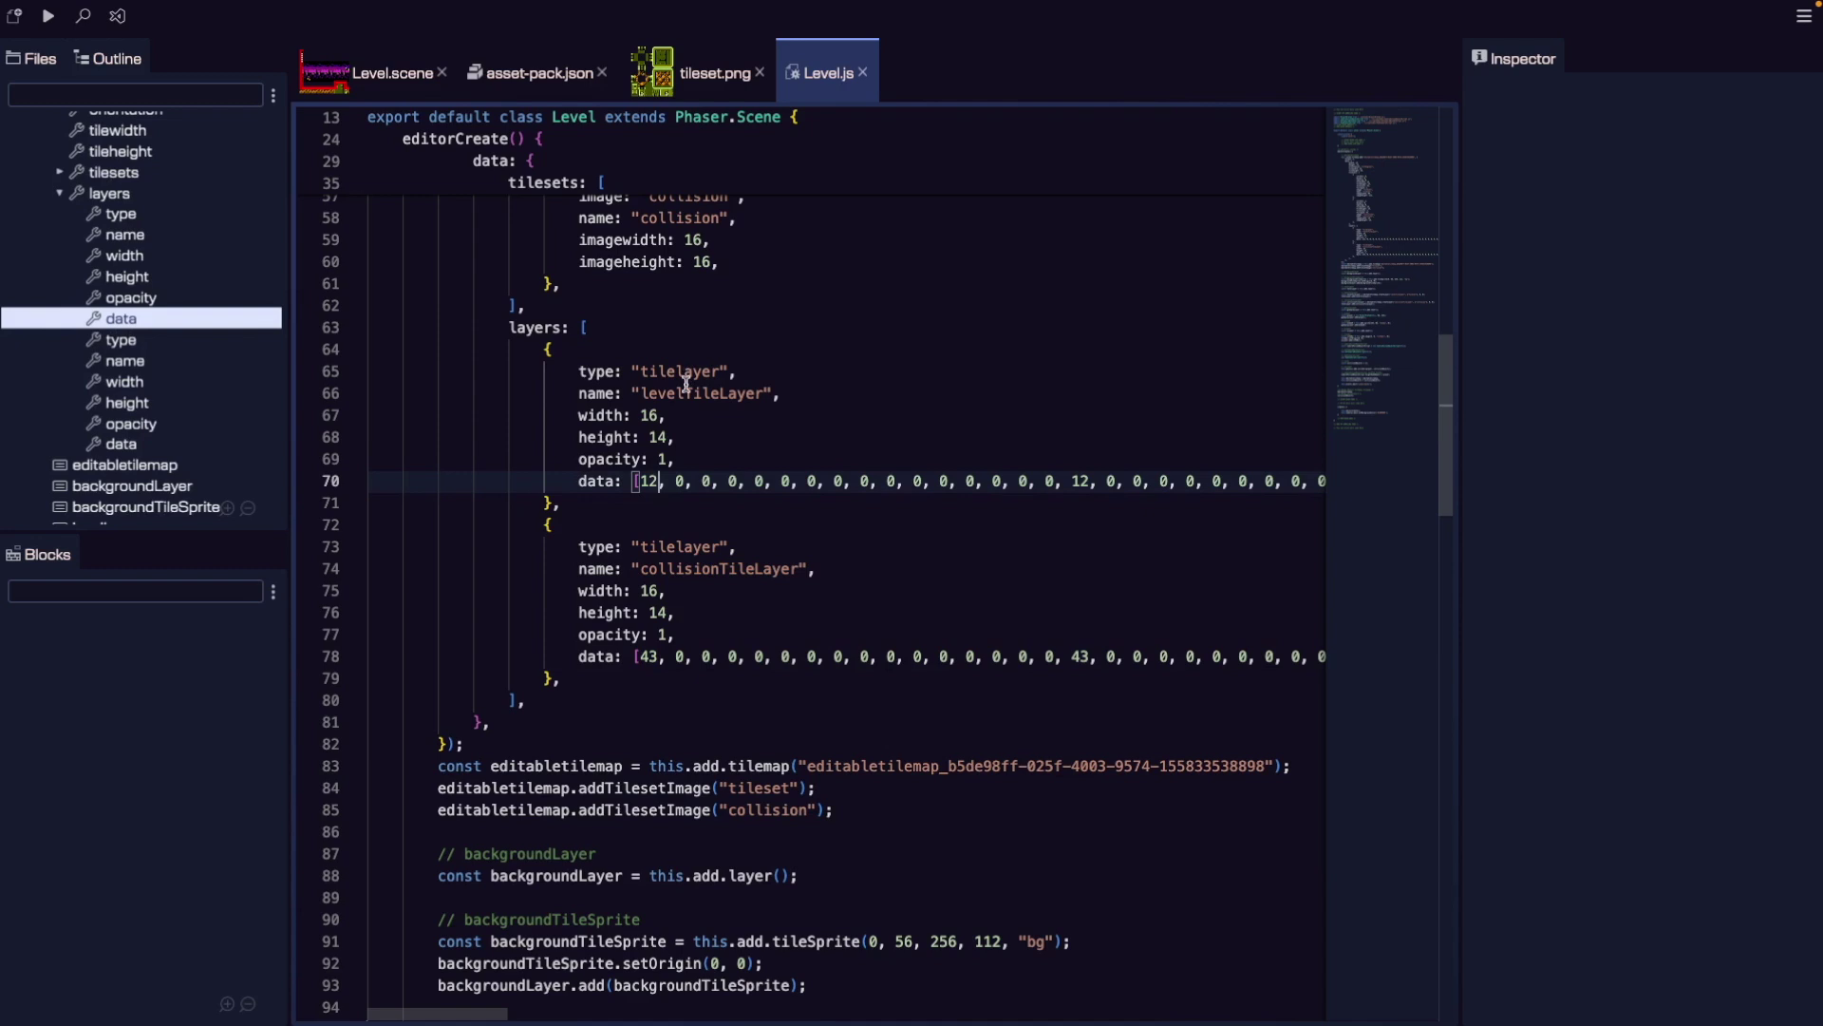
double_click(642, 482)
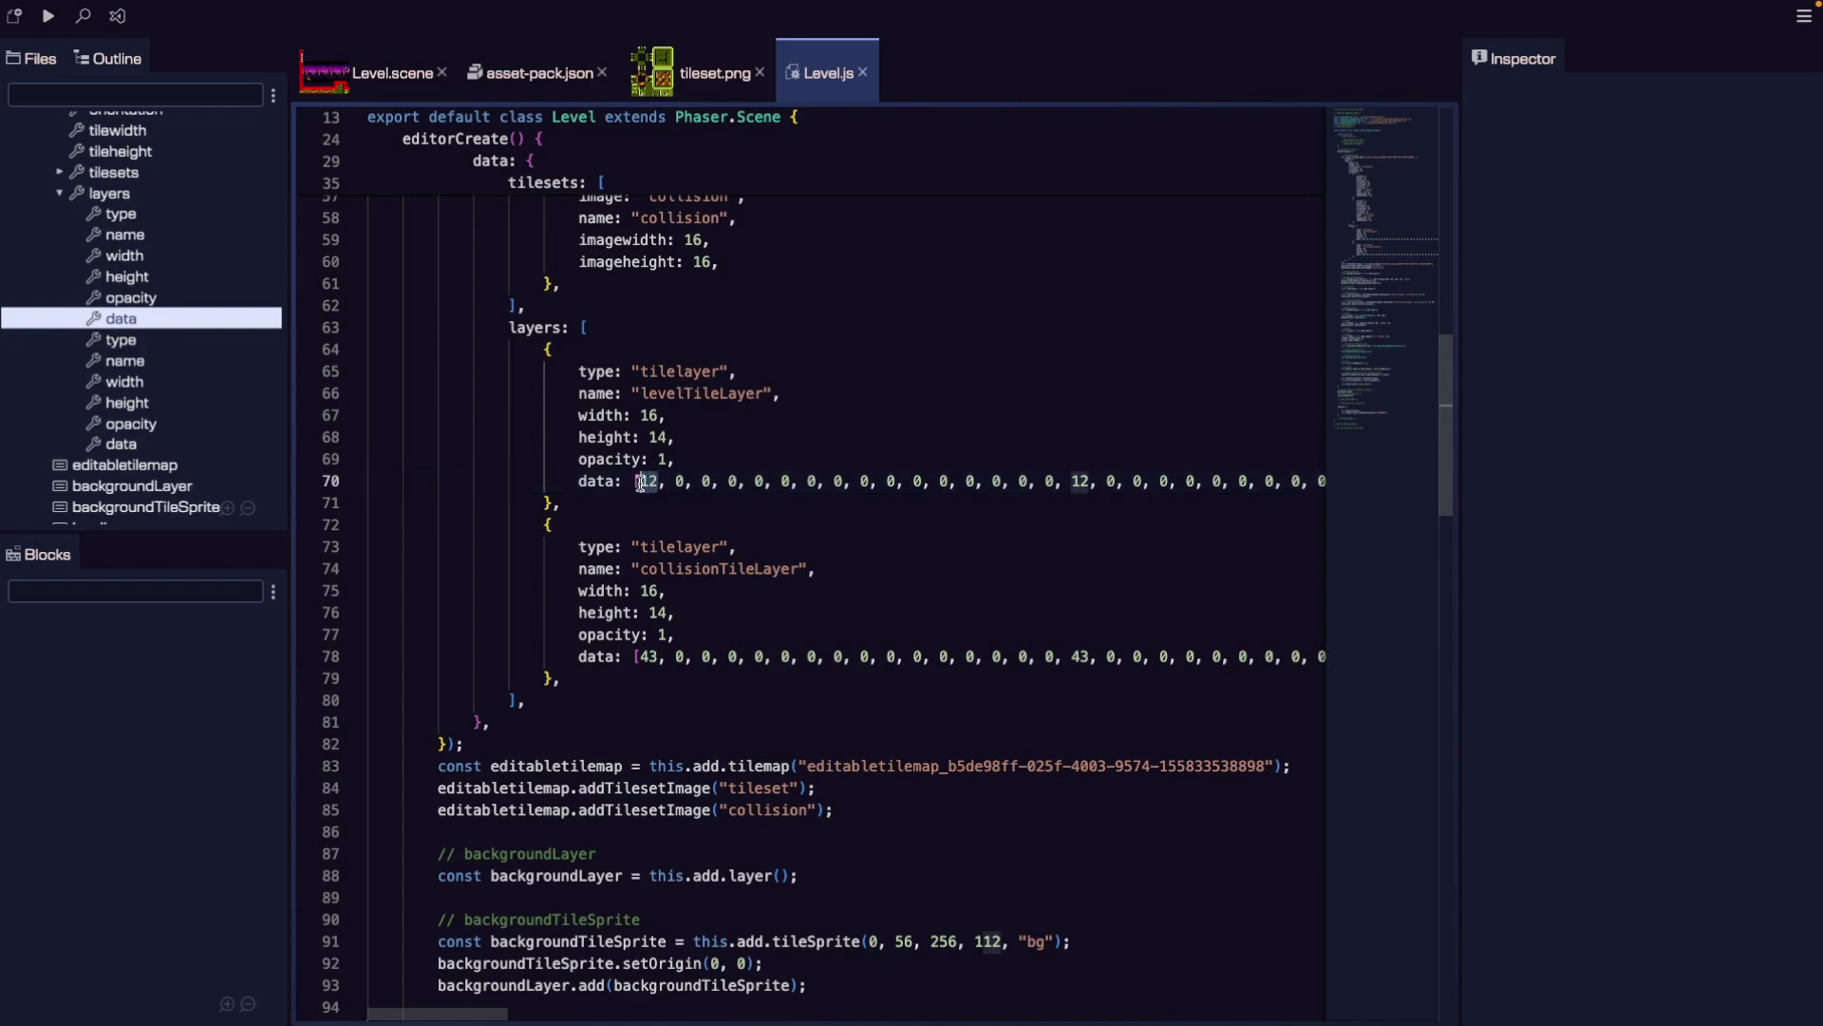
click(399, 74)
Set Paint Tileset to the main tileset, try its tiles, and compare with Level.js data.
click(148, 397)
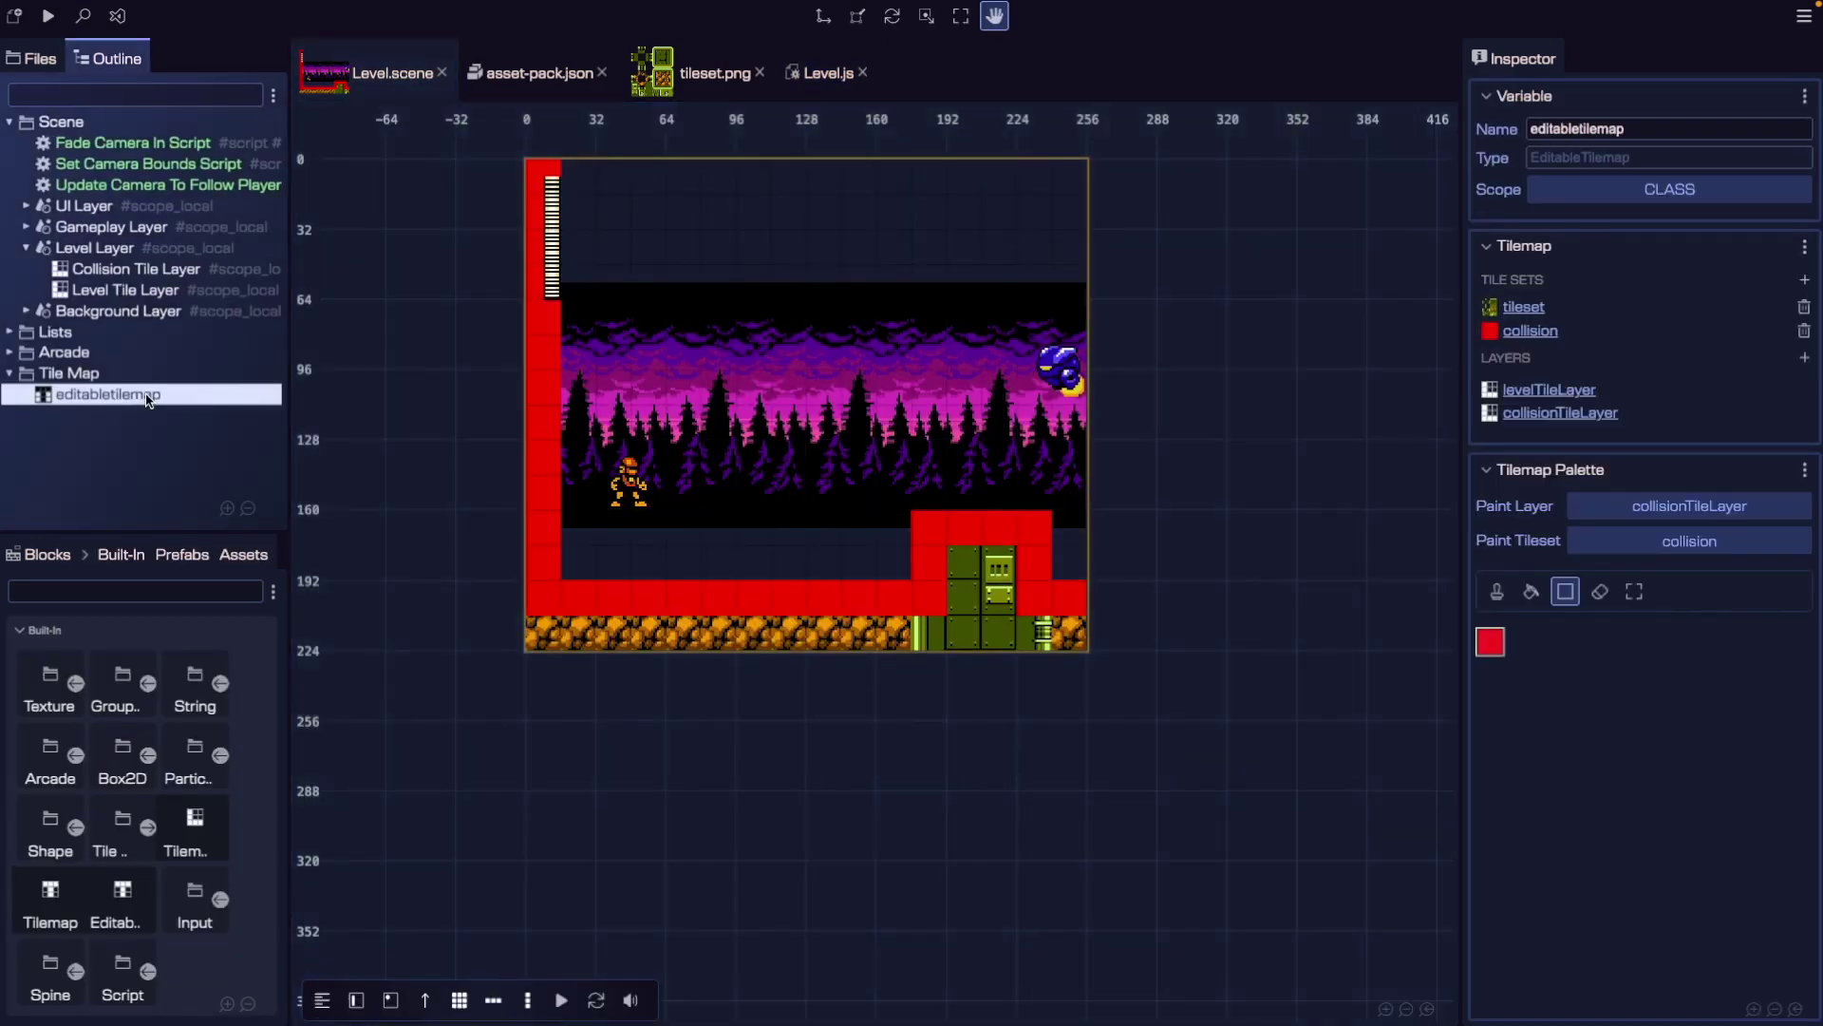
click(1655, 541)
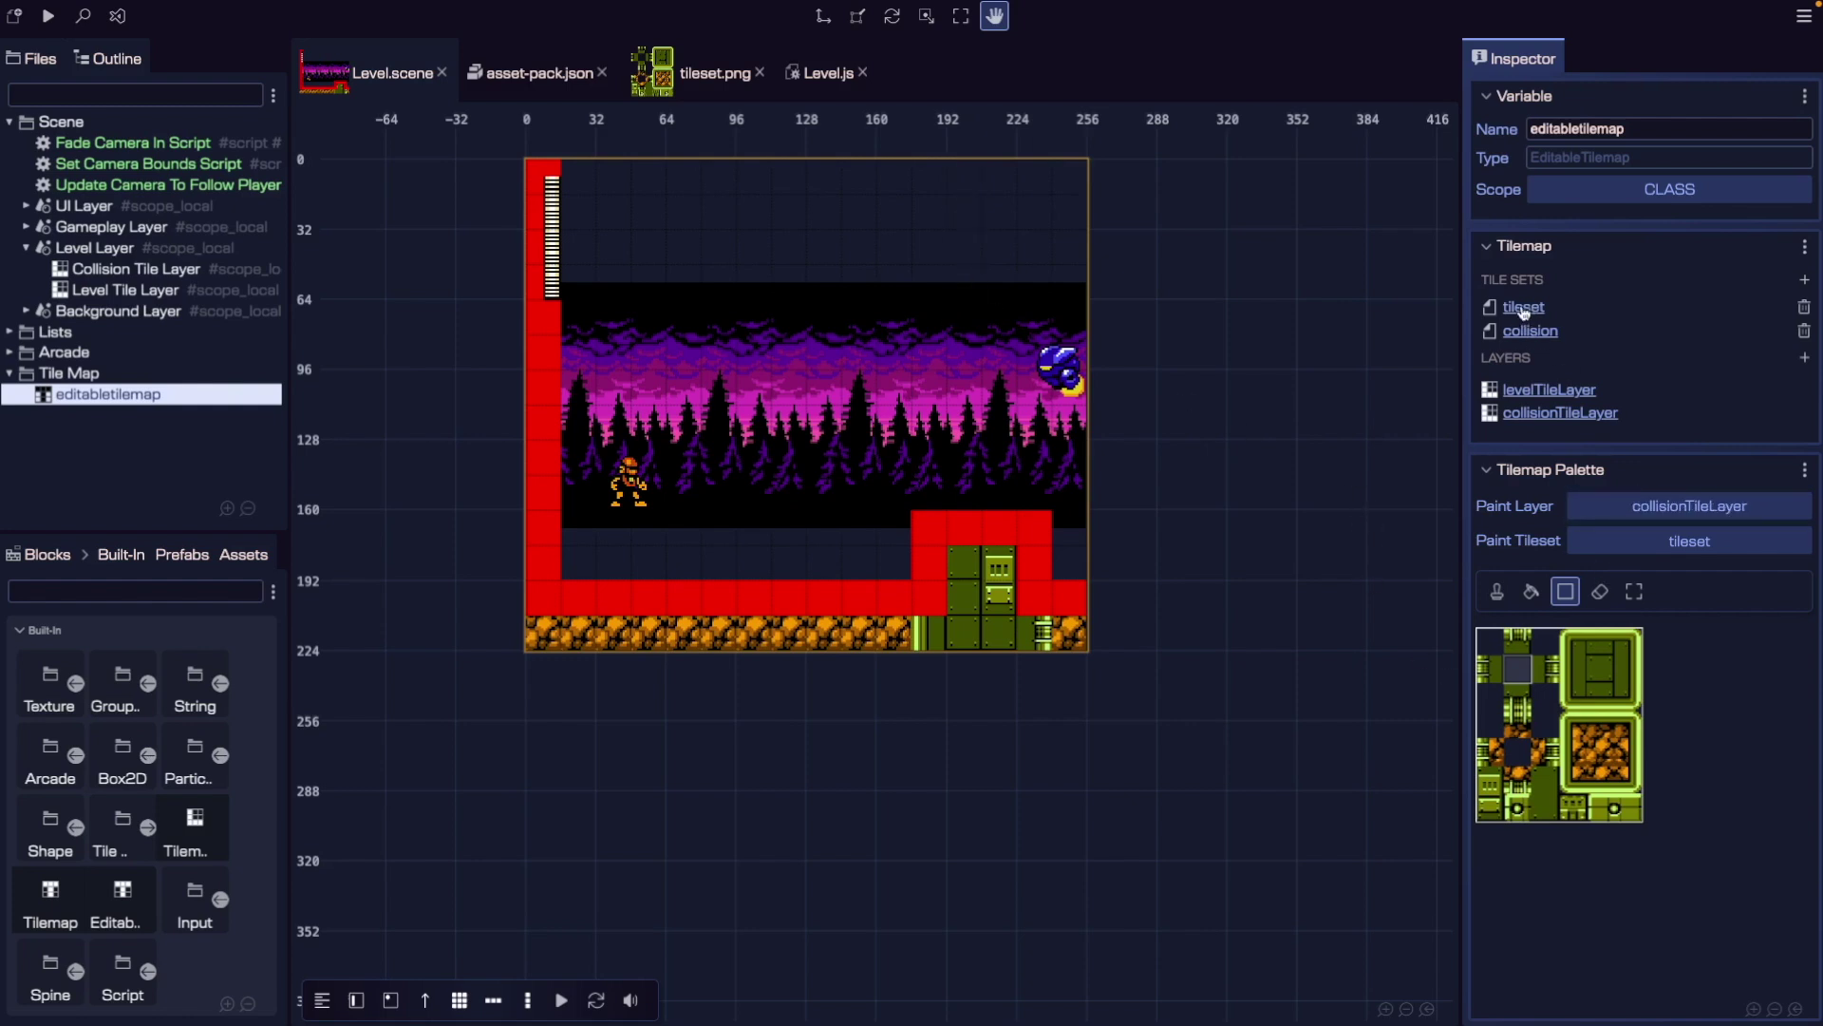
click(1490, 647)
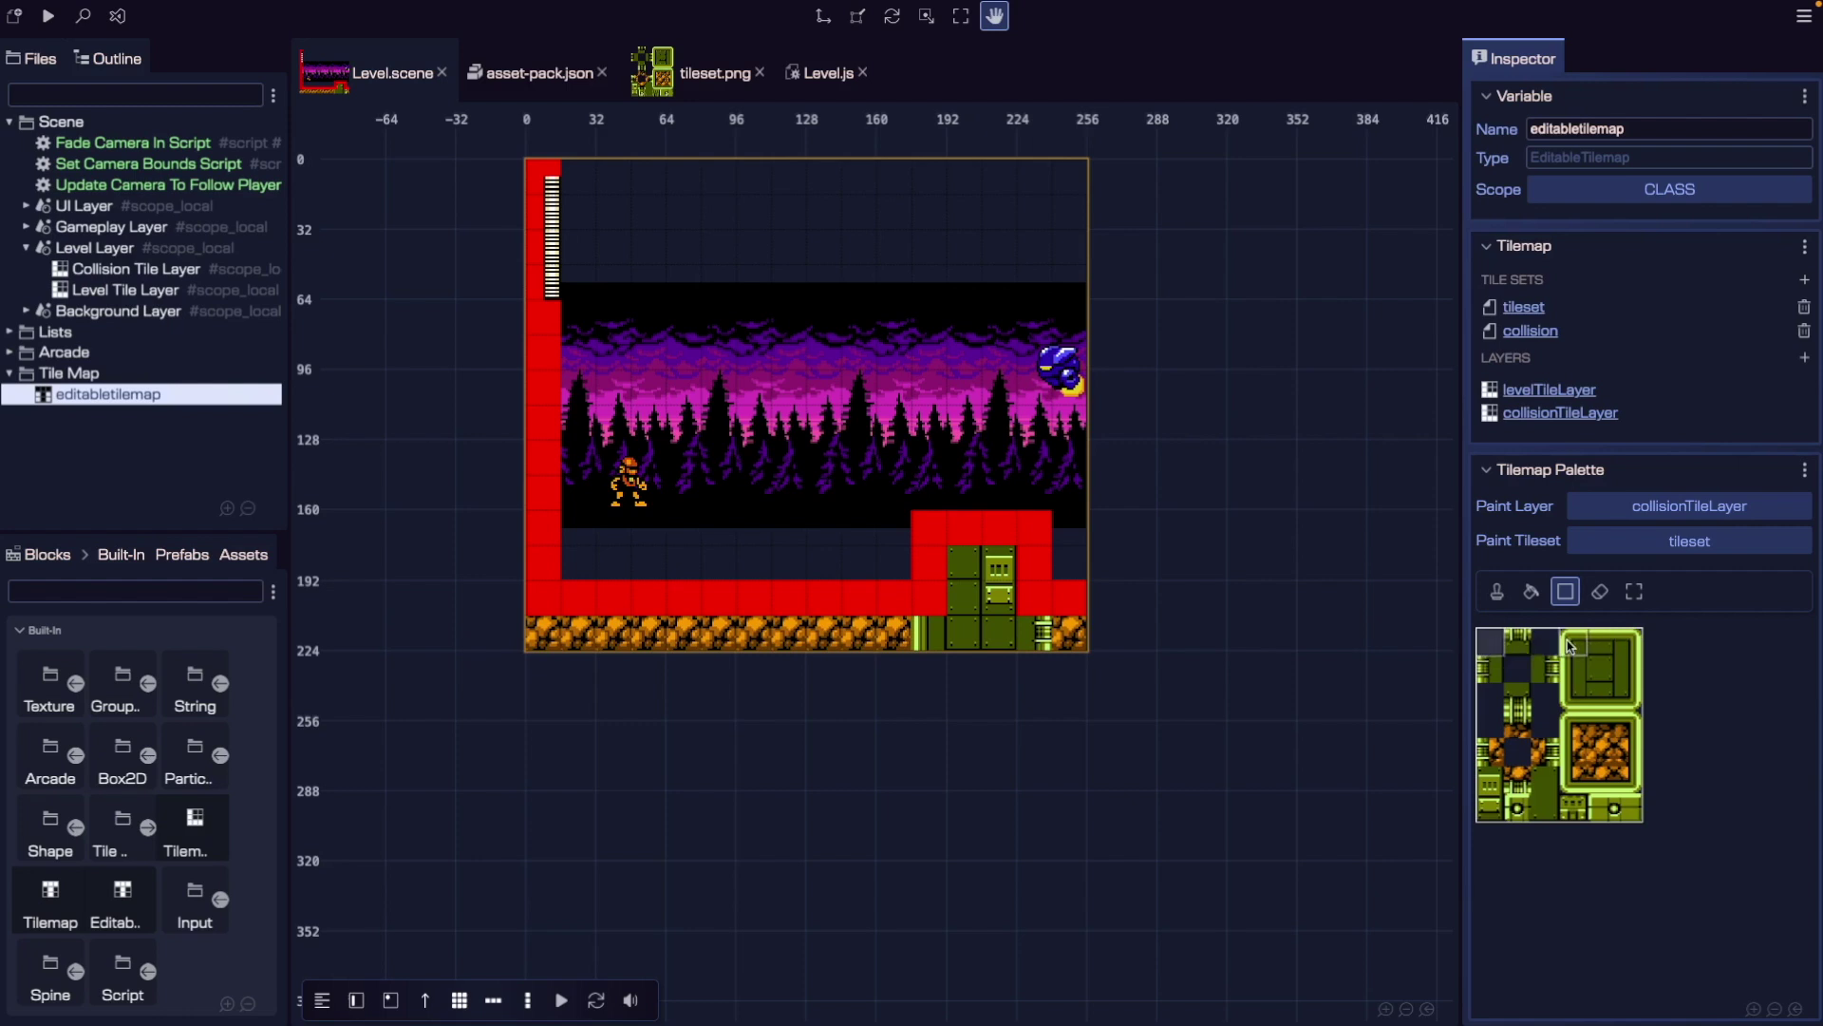
click(1626, 671)
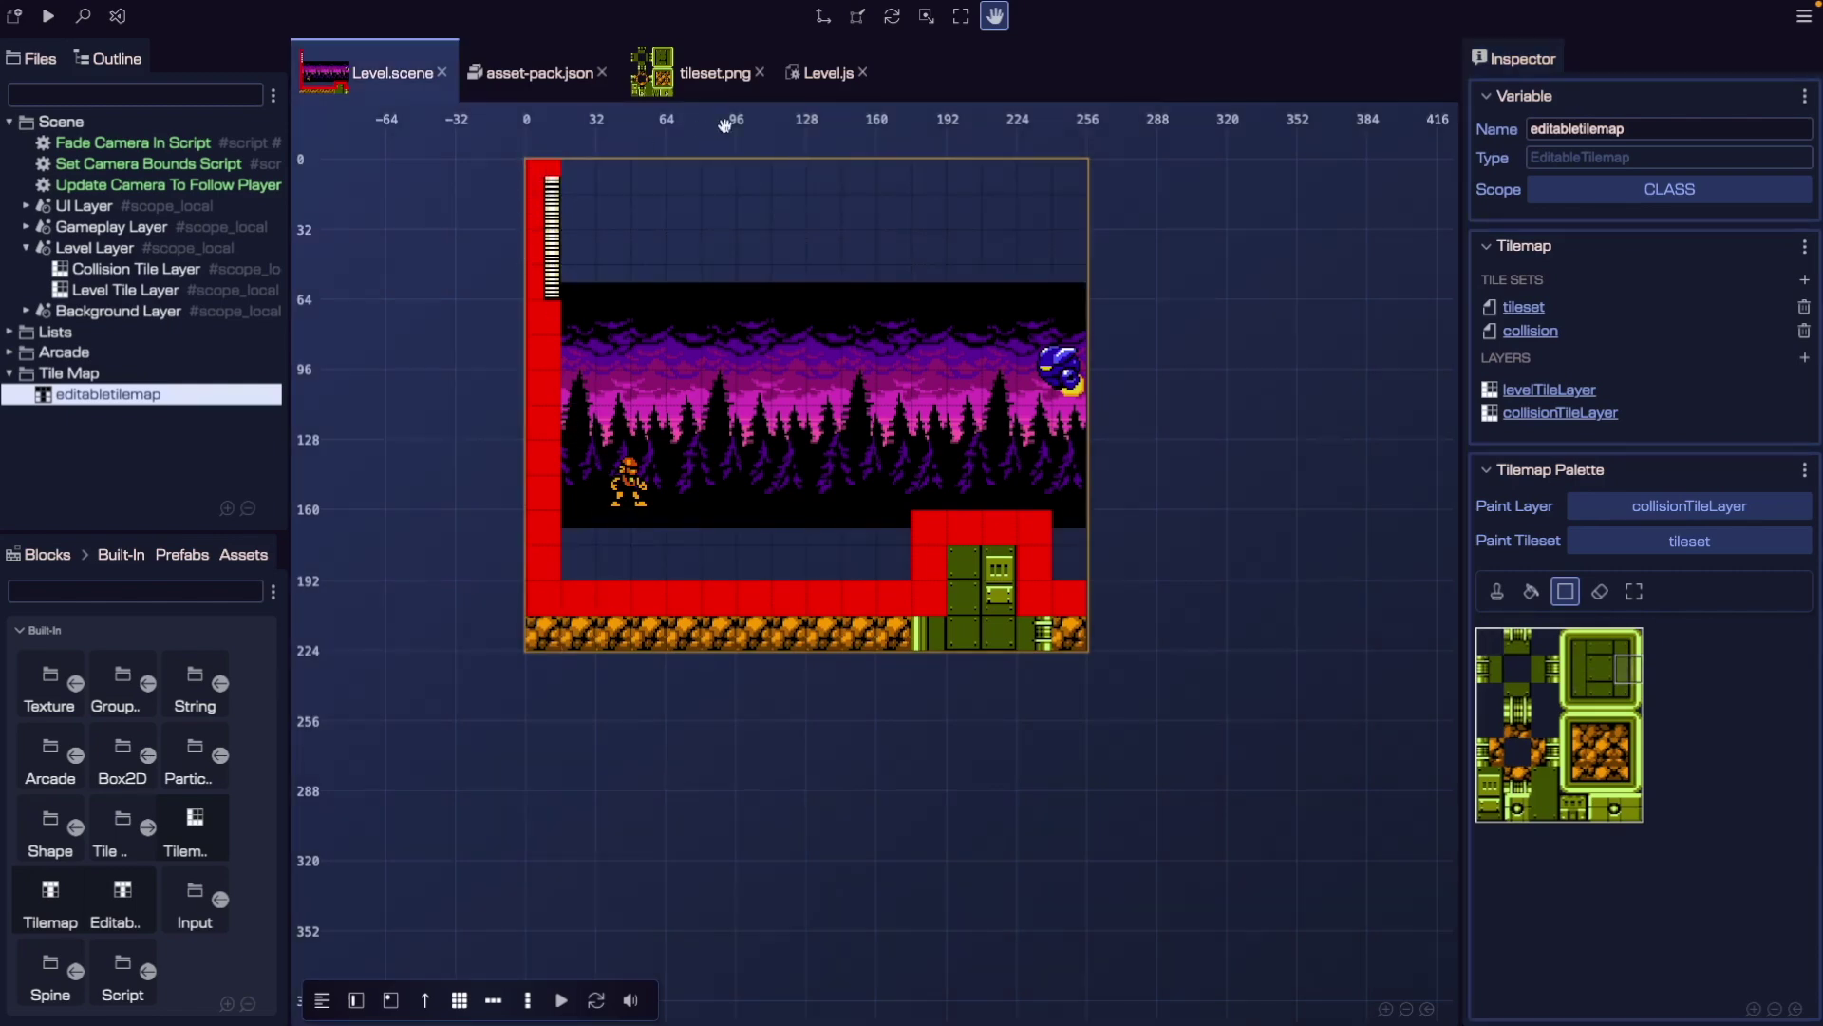
click(796, 85)
click(645, 480)
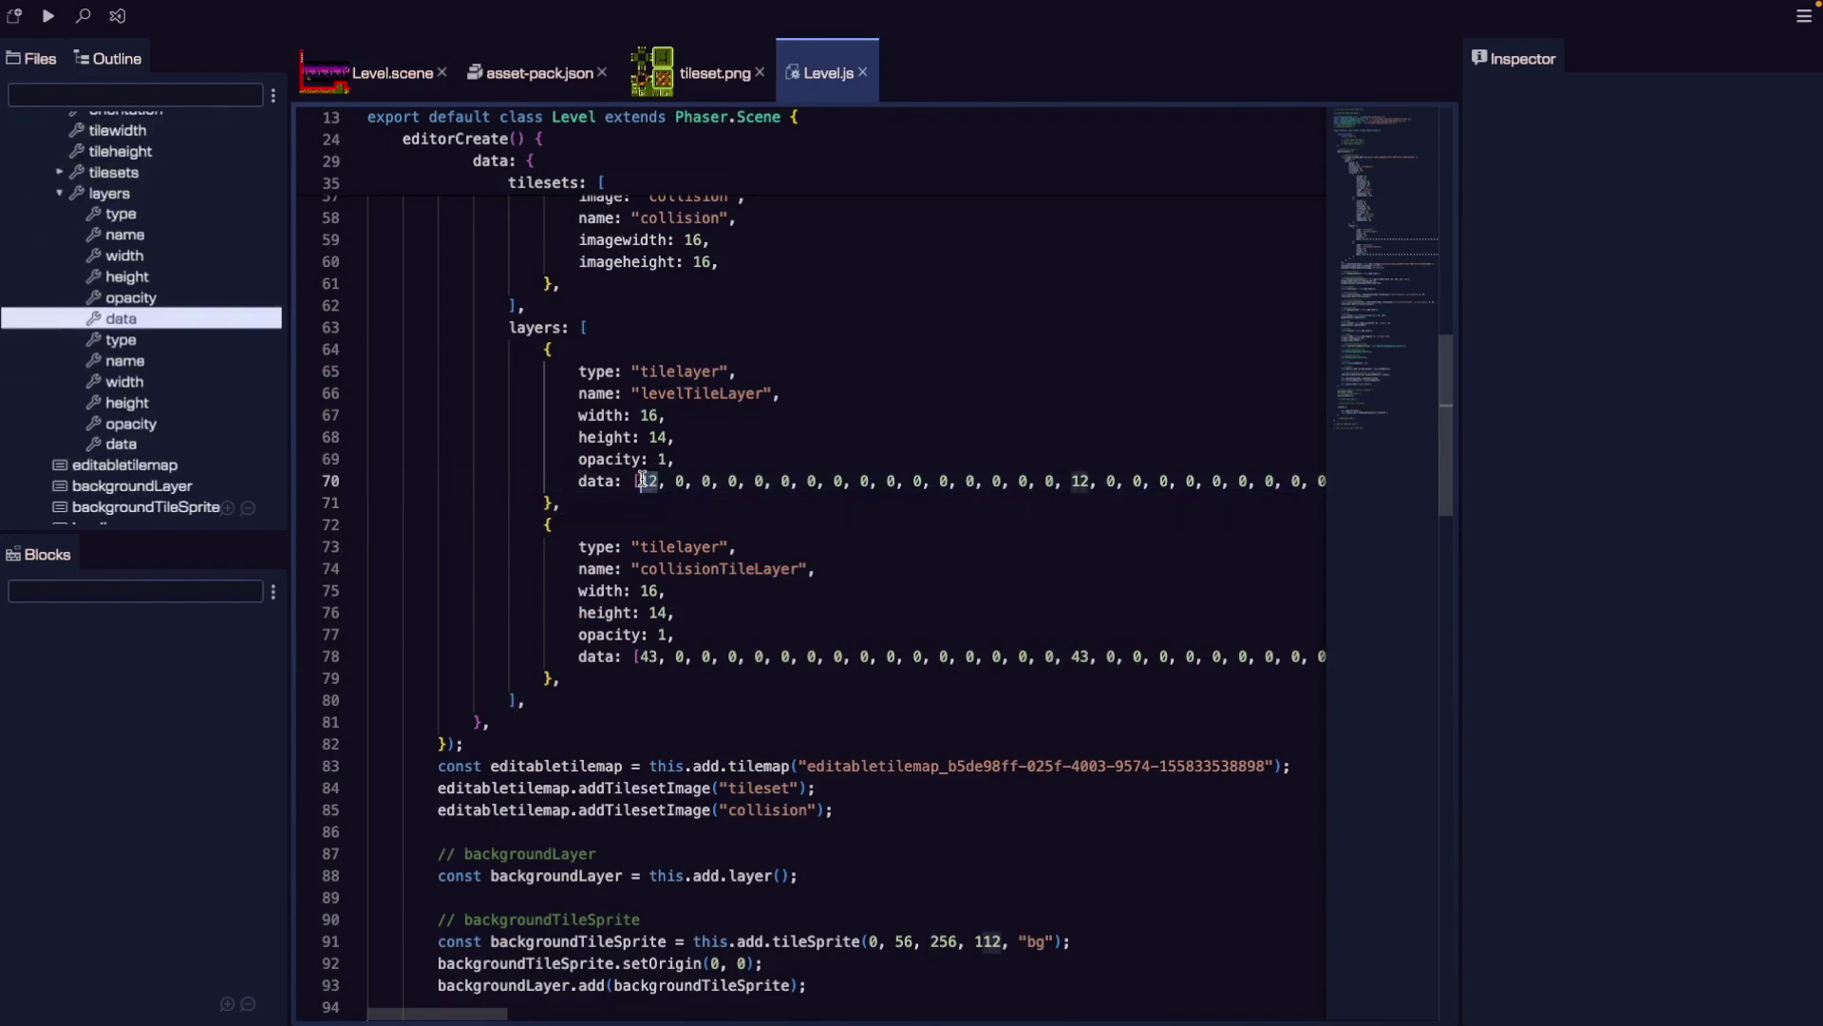
key(F4)
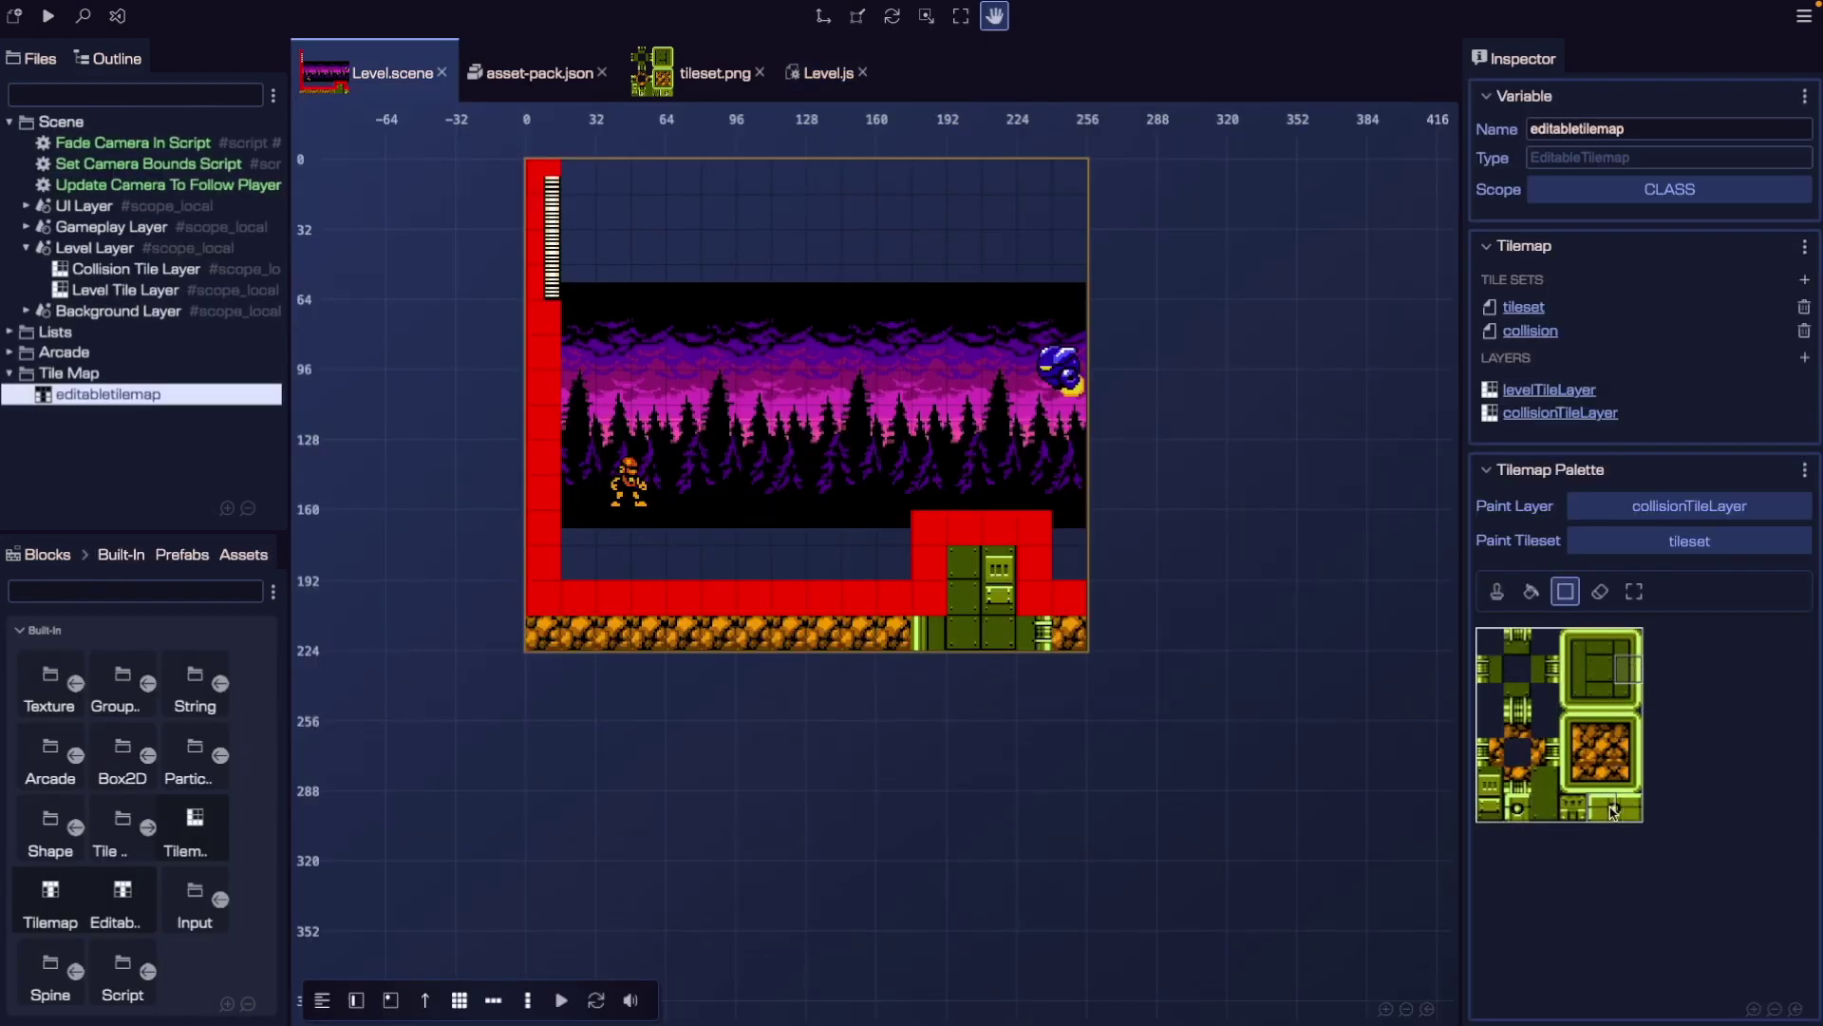
Set Paint Tileset back to collision and pick the red collision tile.
click(1679, 558)
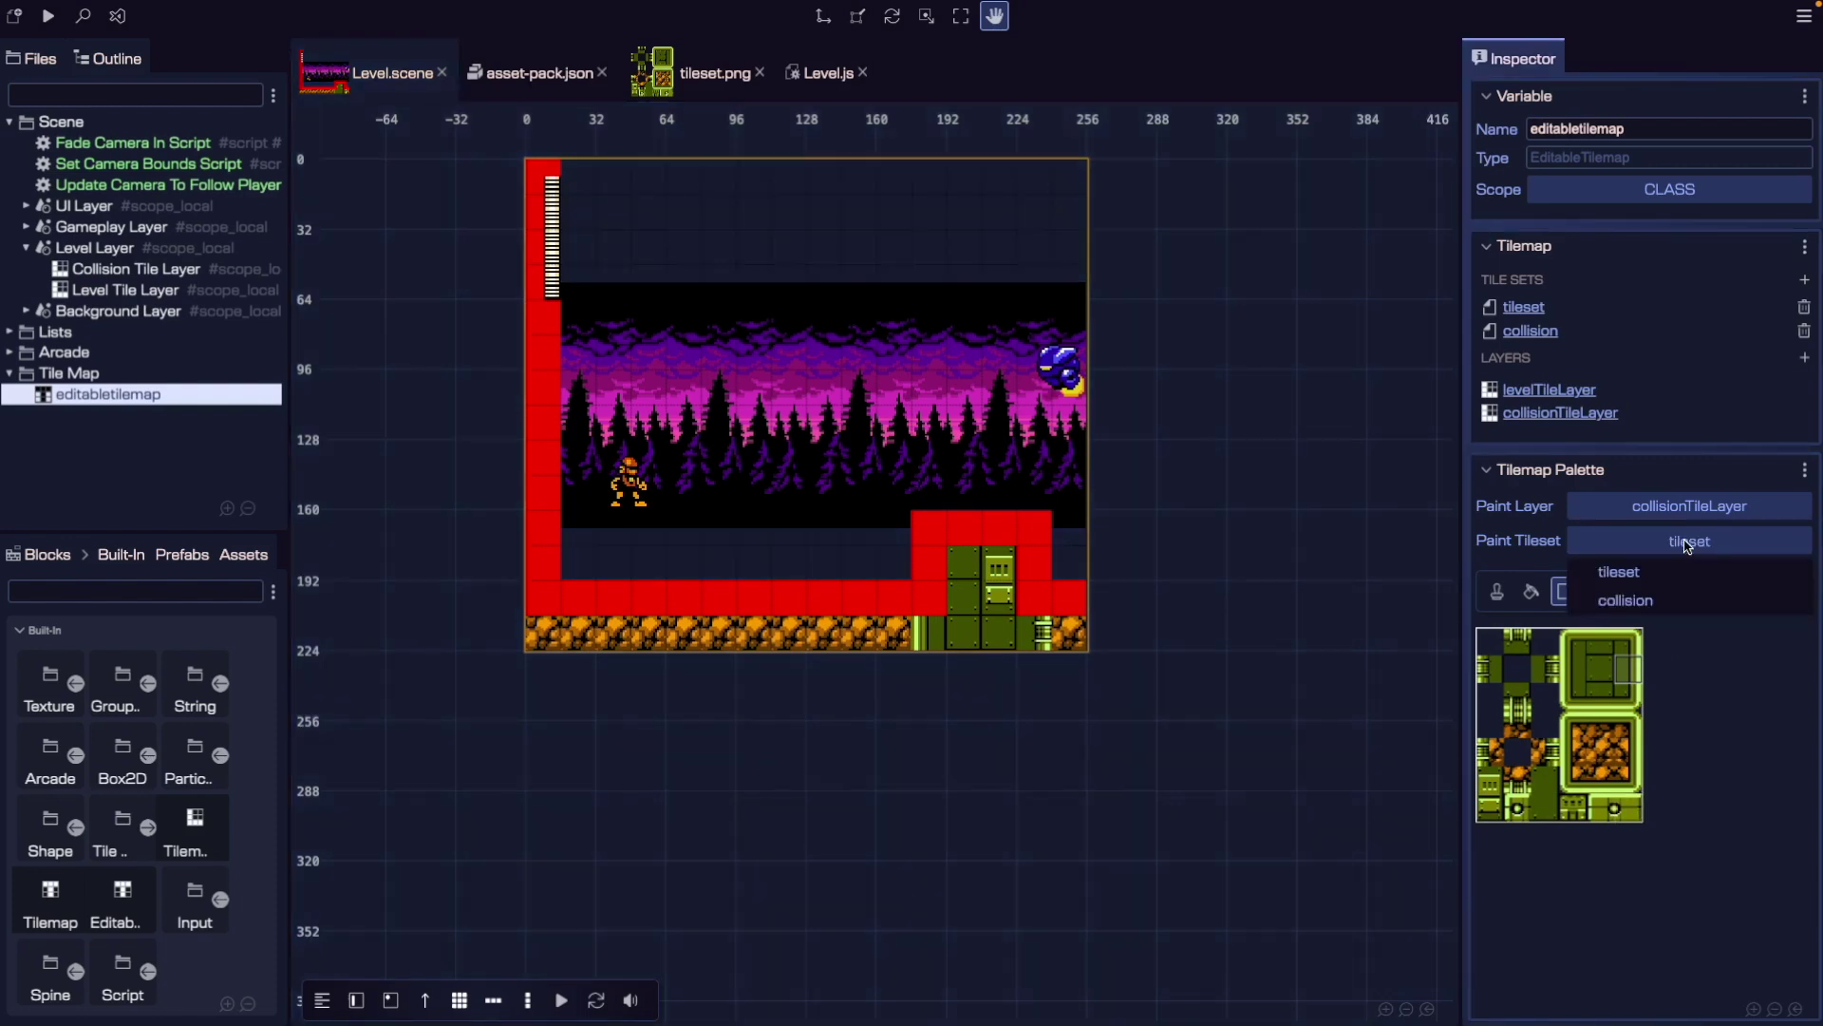
click(1648, 594)
click(1493, 644)
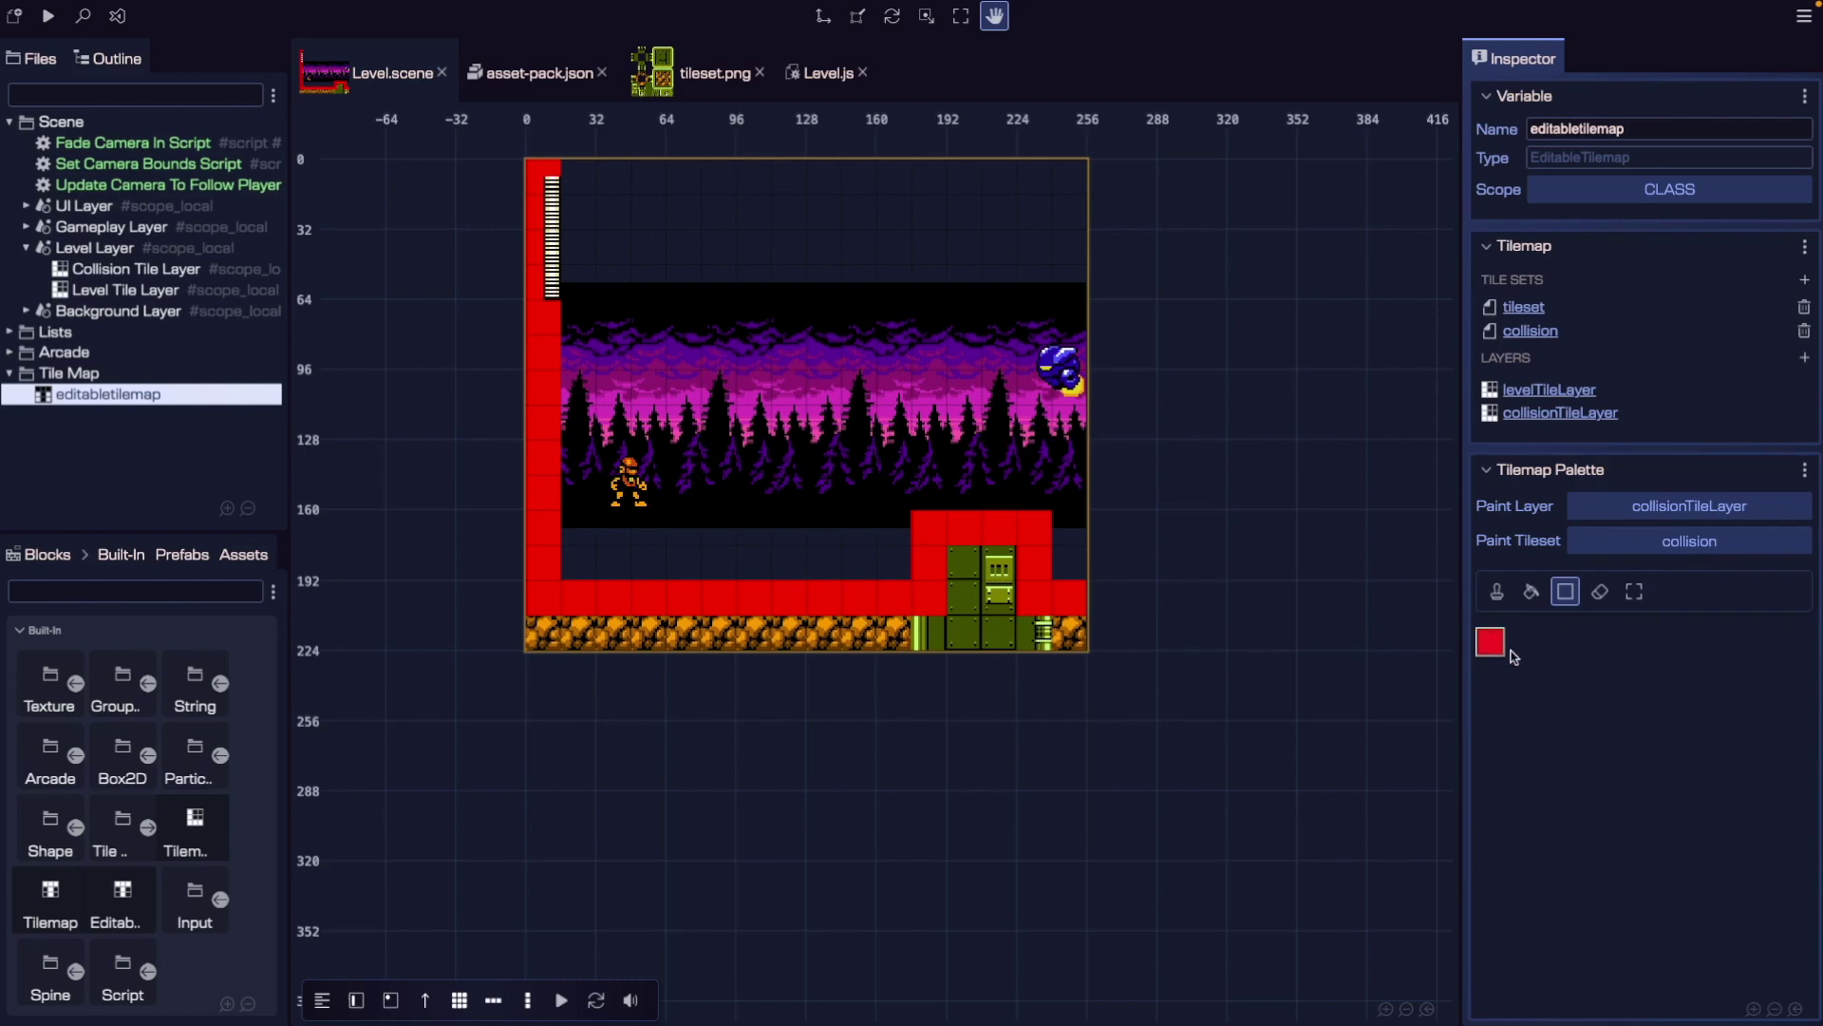
click(828, 72)
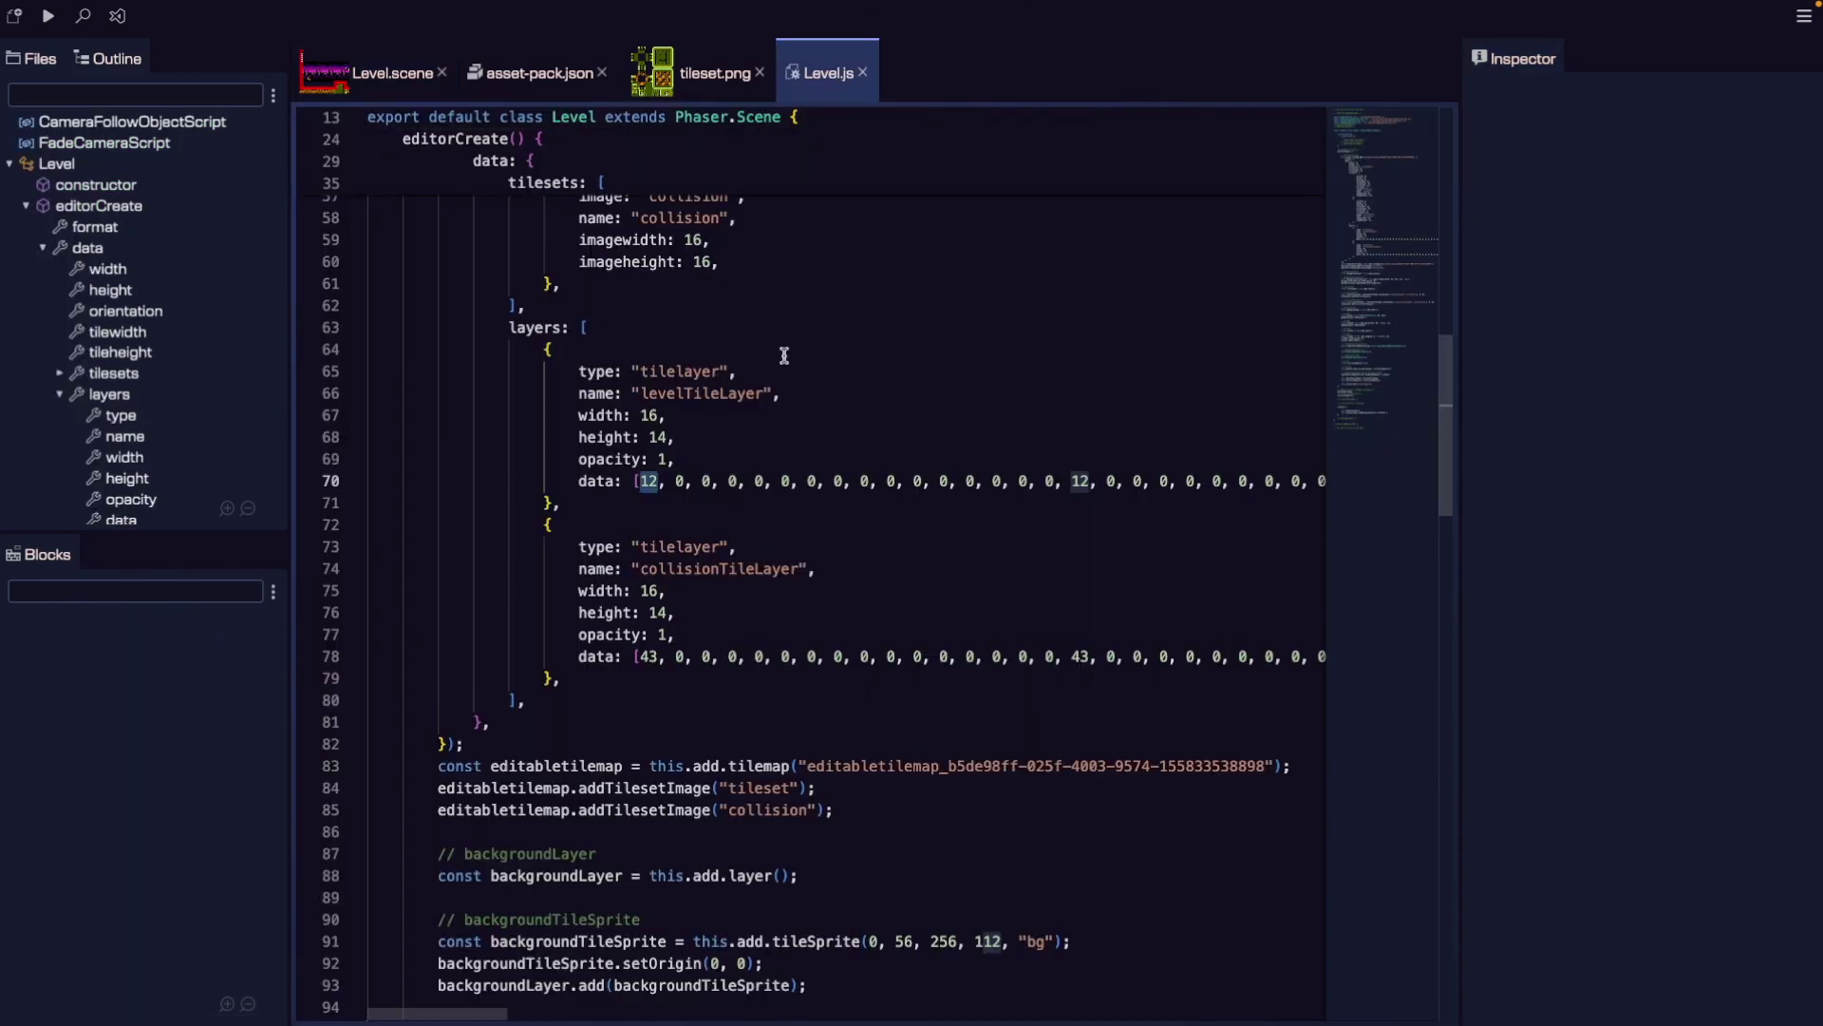
Inspect the 43 values and collisionTileLayer name, then jump to create() at the file's end.
click(651, 656)
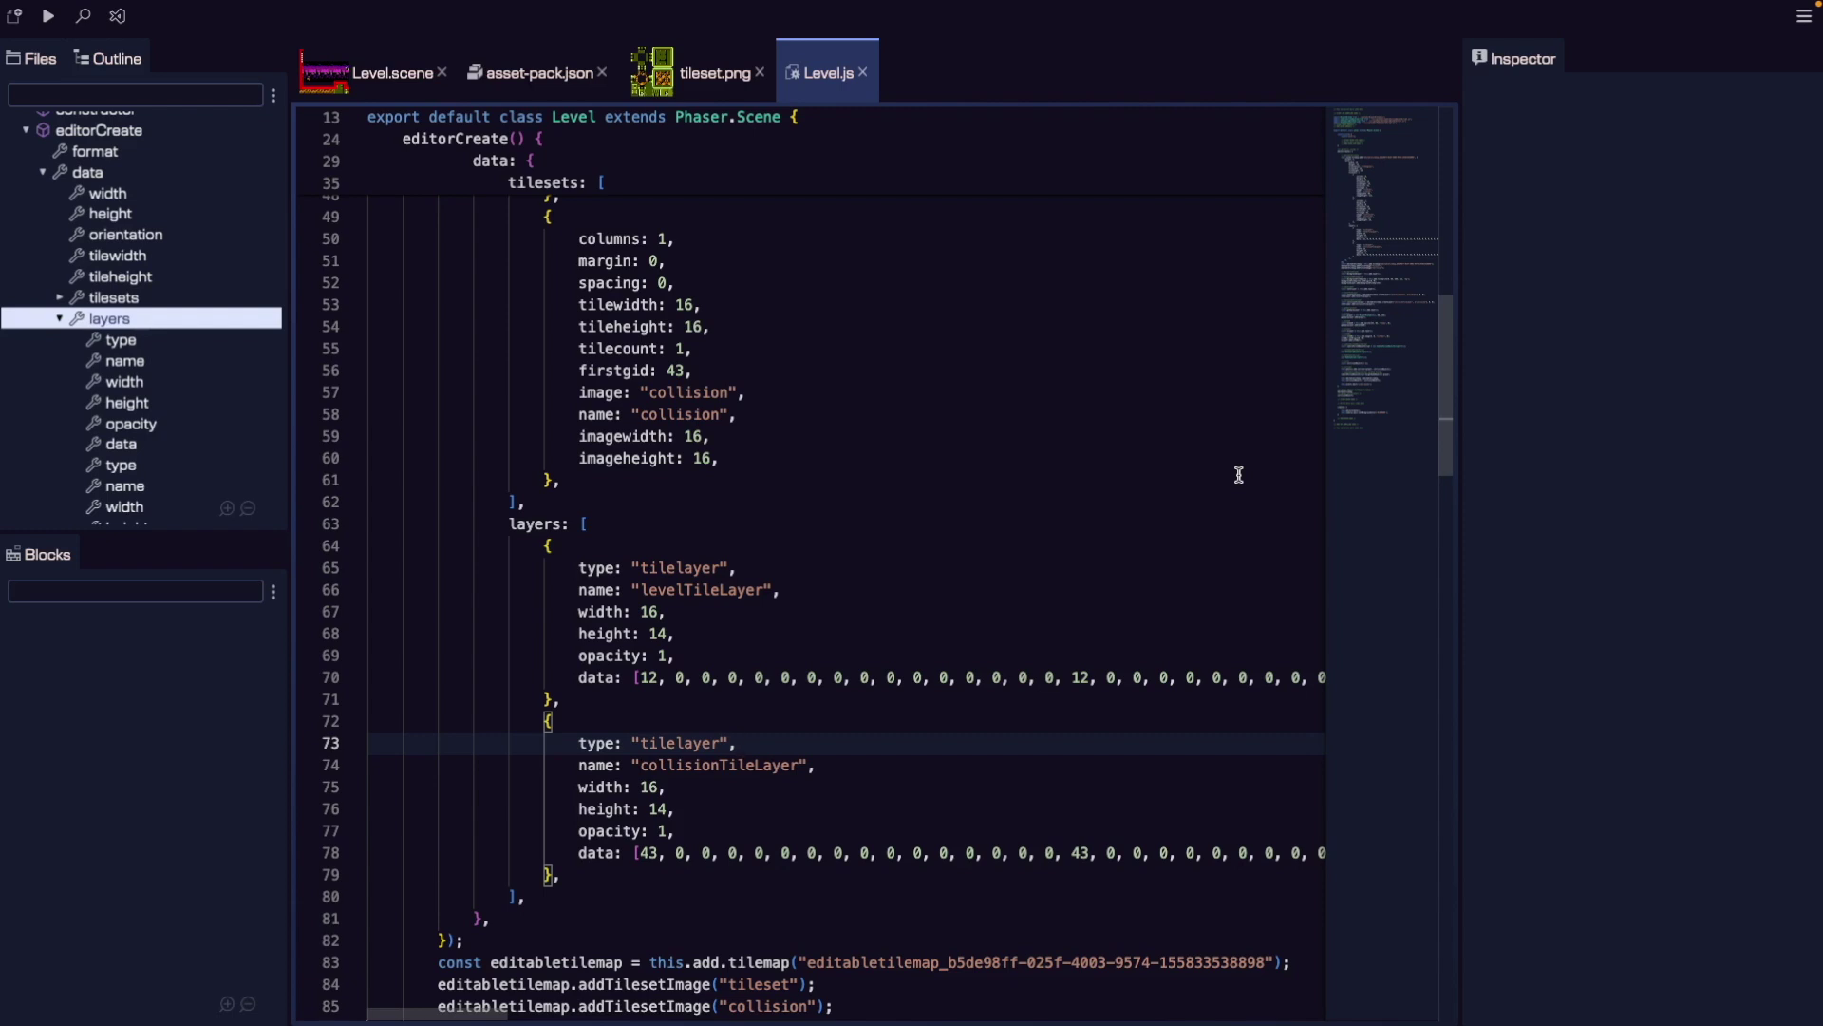
scroll(1239, 475, down, 4)
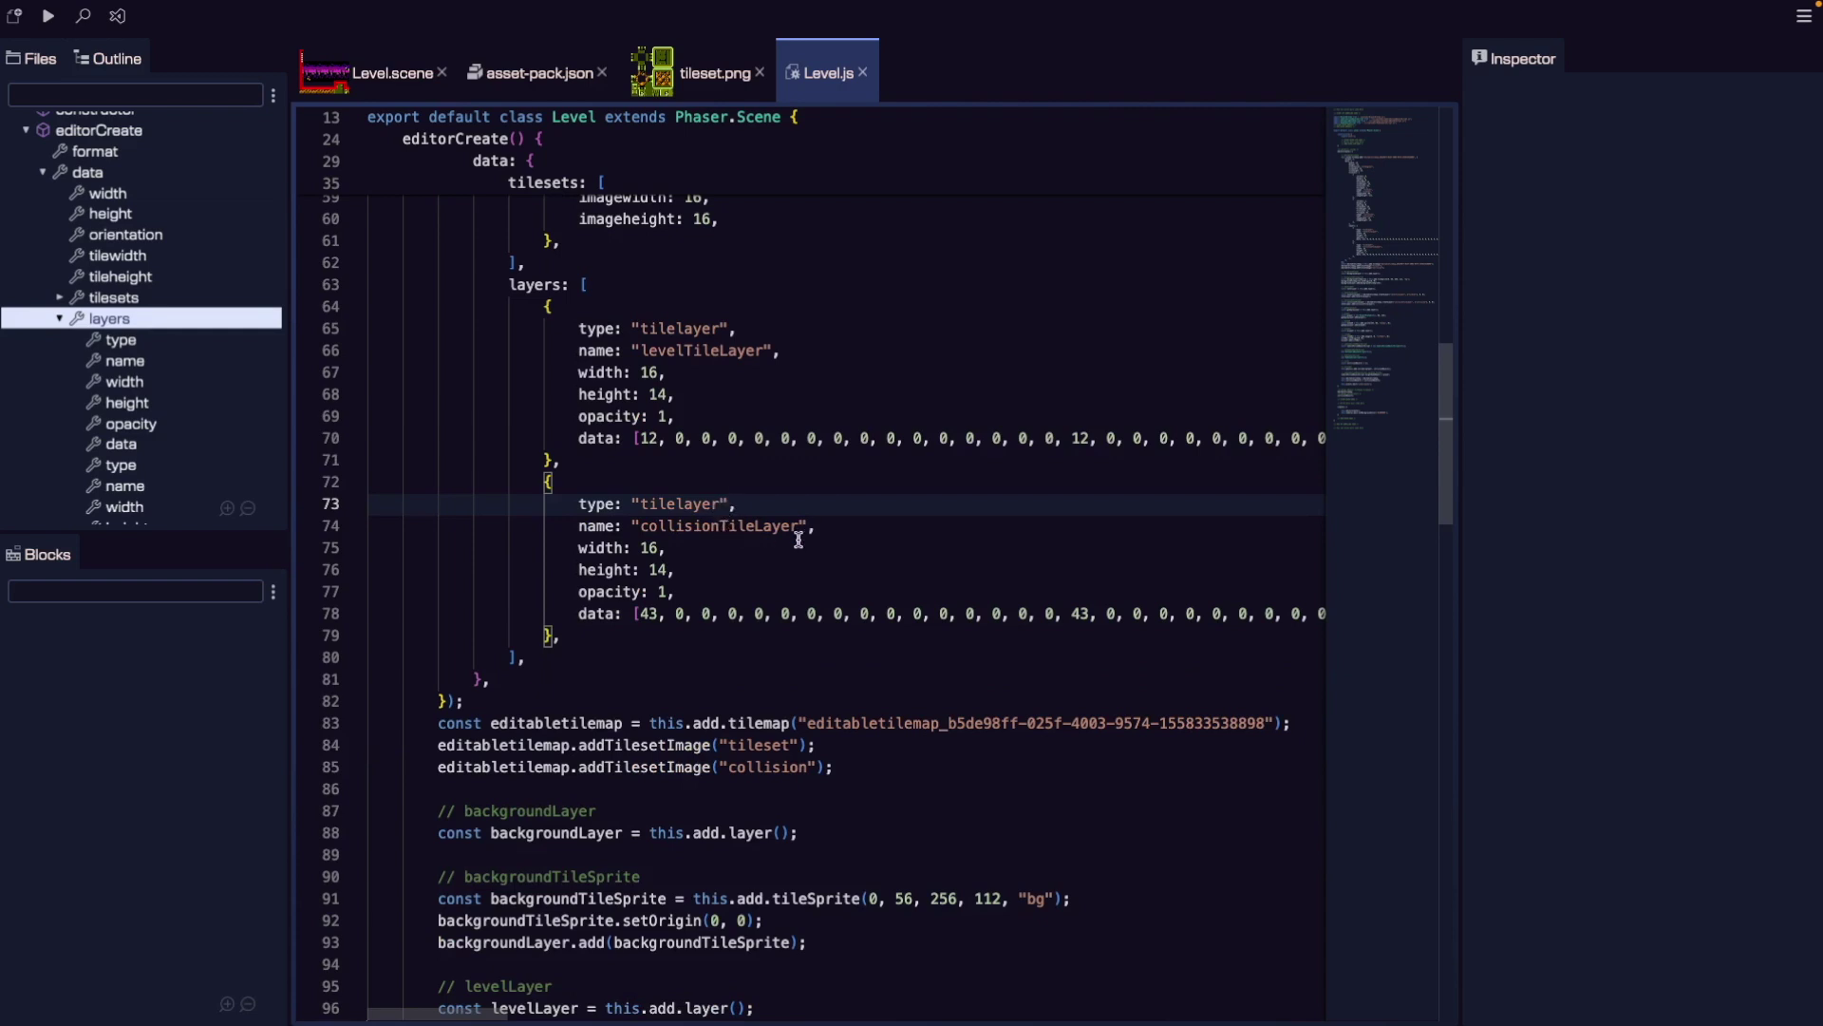
drag(801, 527, 639, 528)
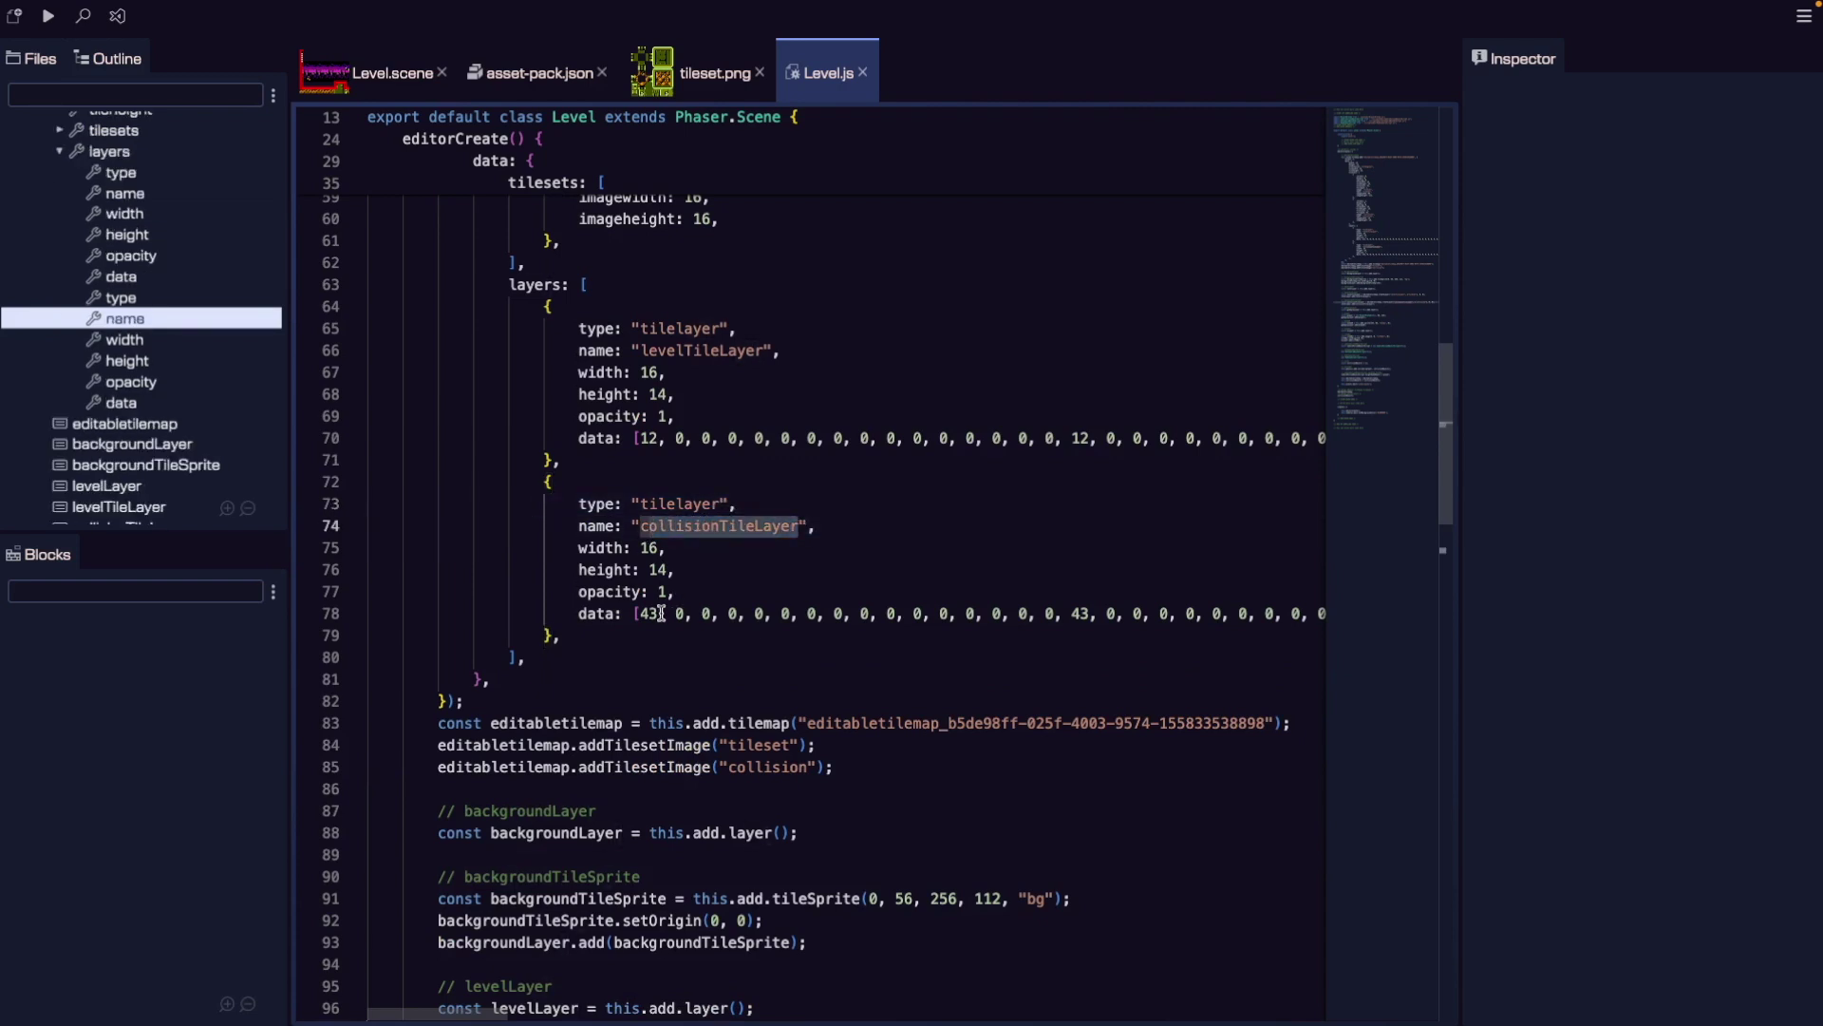
double_click(646, 614)
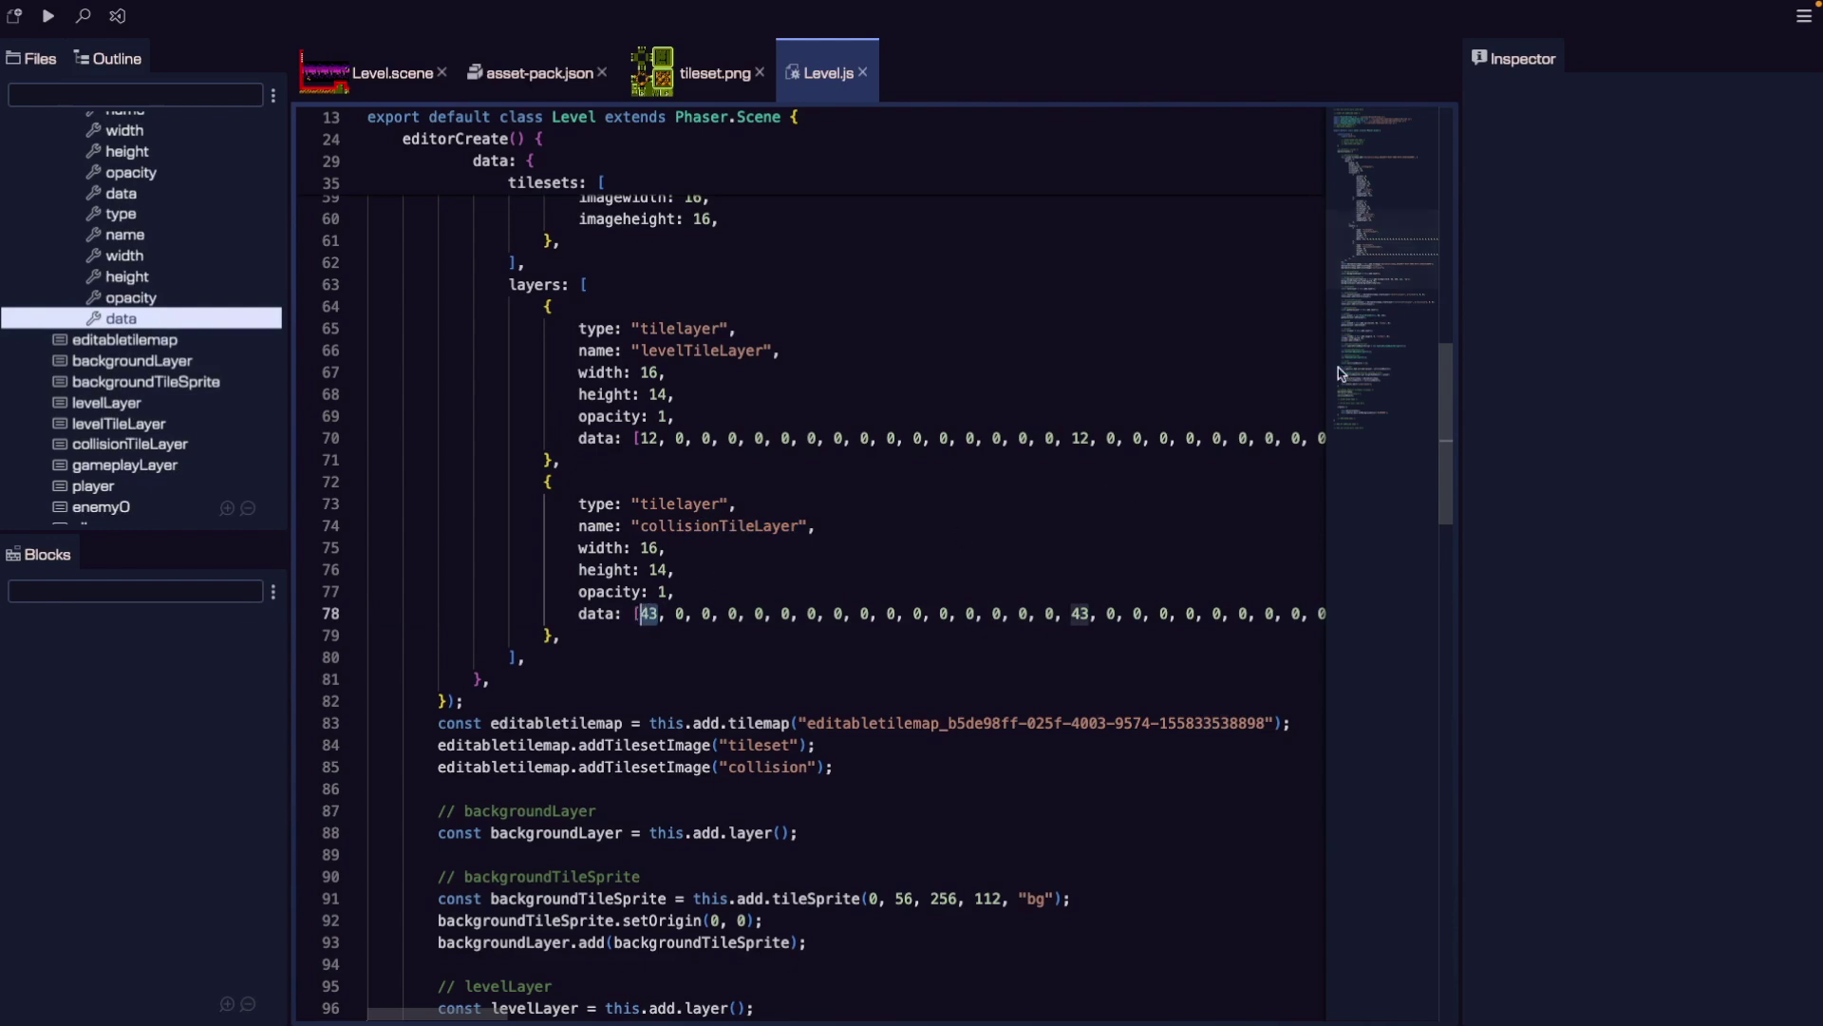
click(1356, 349)
click(1356, 423)
click(941, 434)
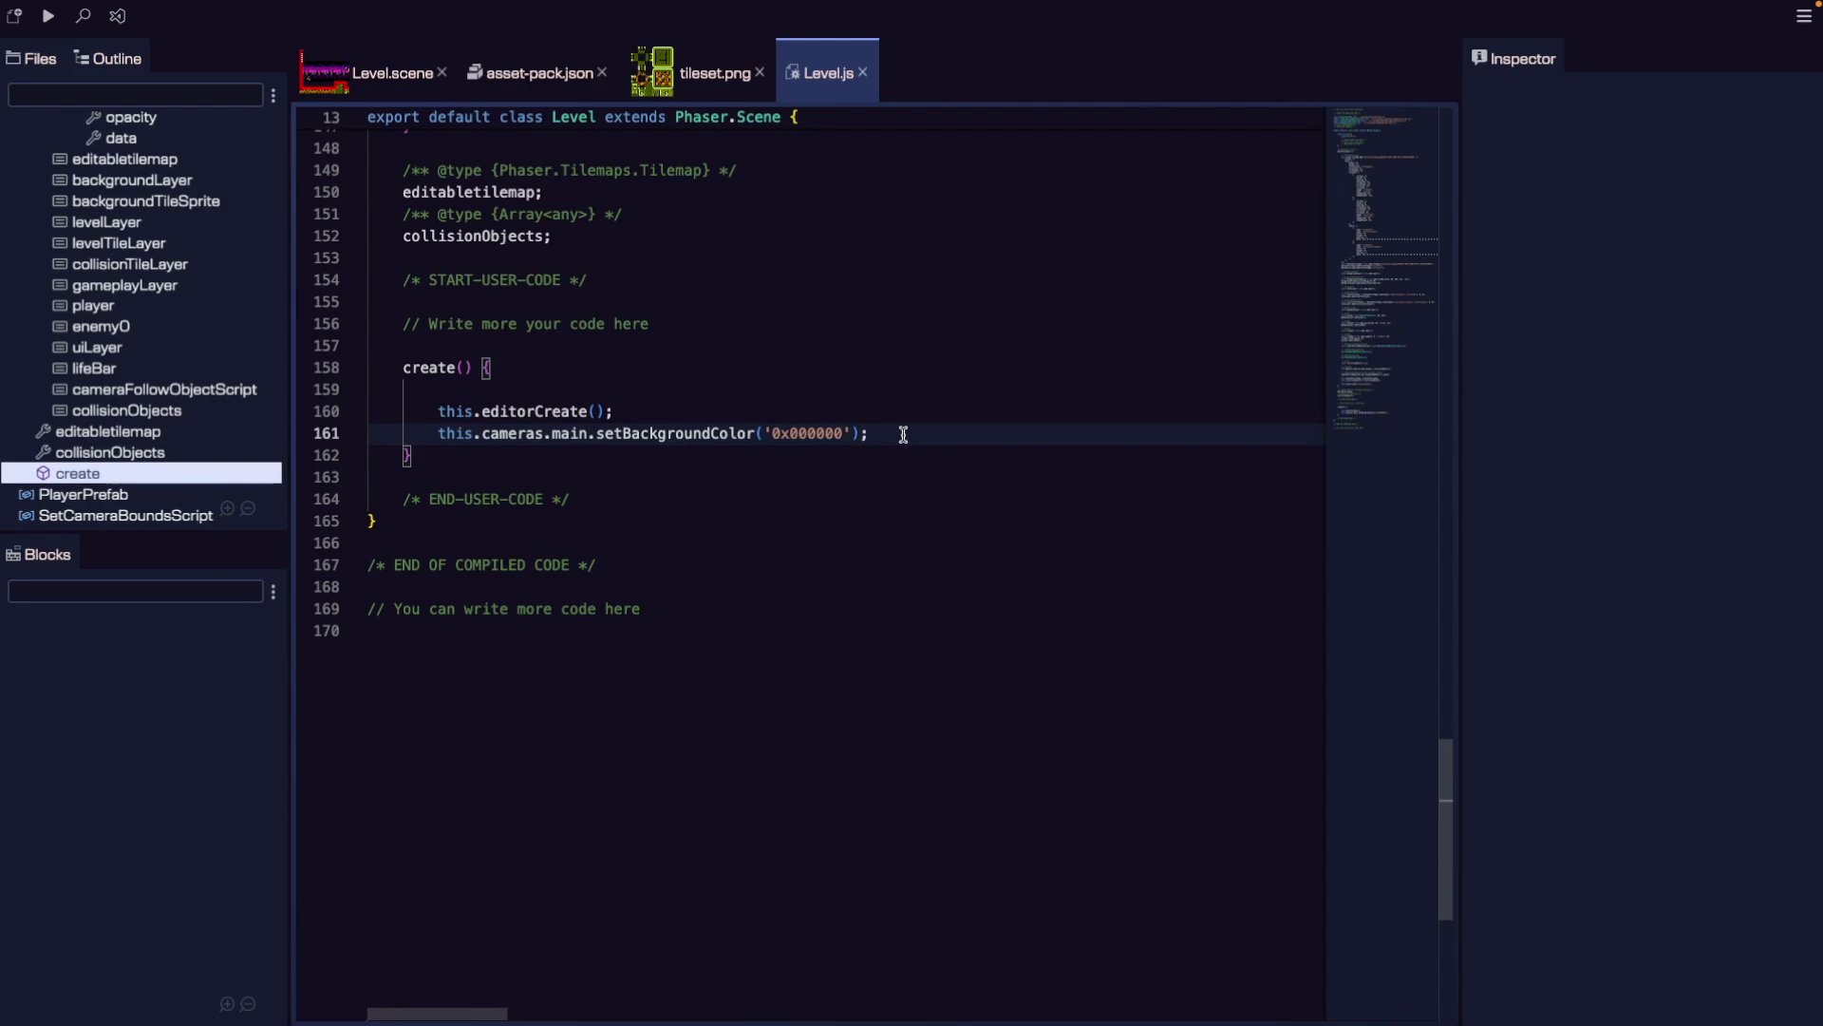
Set Collision Tile Layer's Scope to CLASS and check the new collisionTileLayer field in Level.js.
click(403, 80)
click(136, 271)
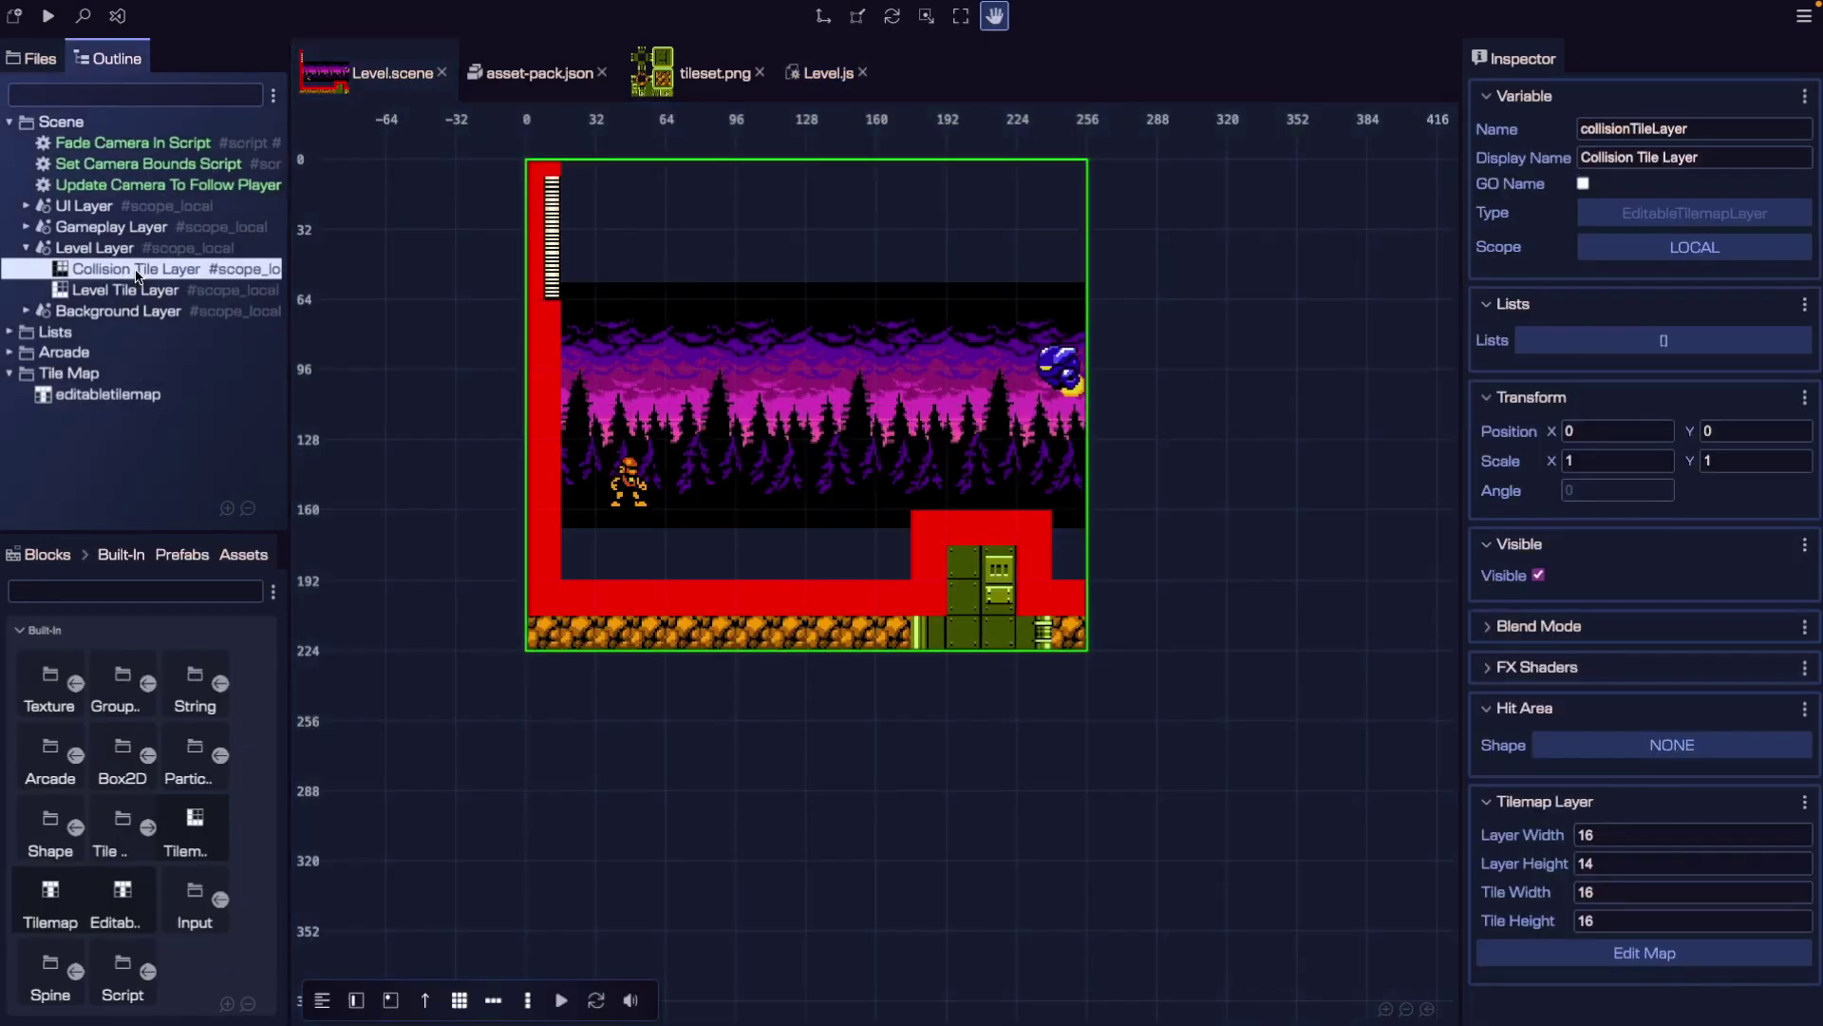
click(1660, 250)
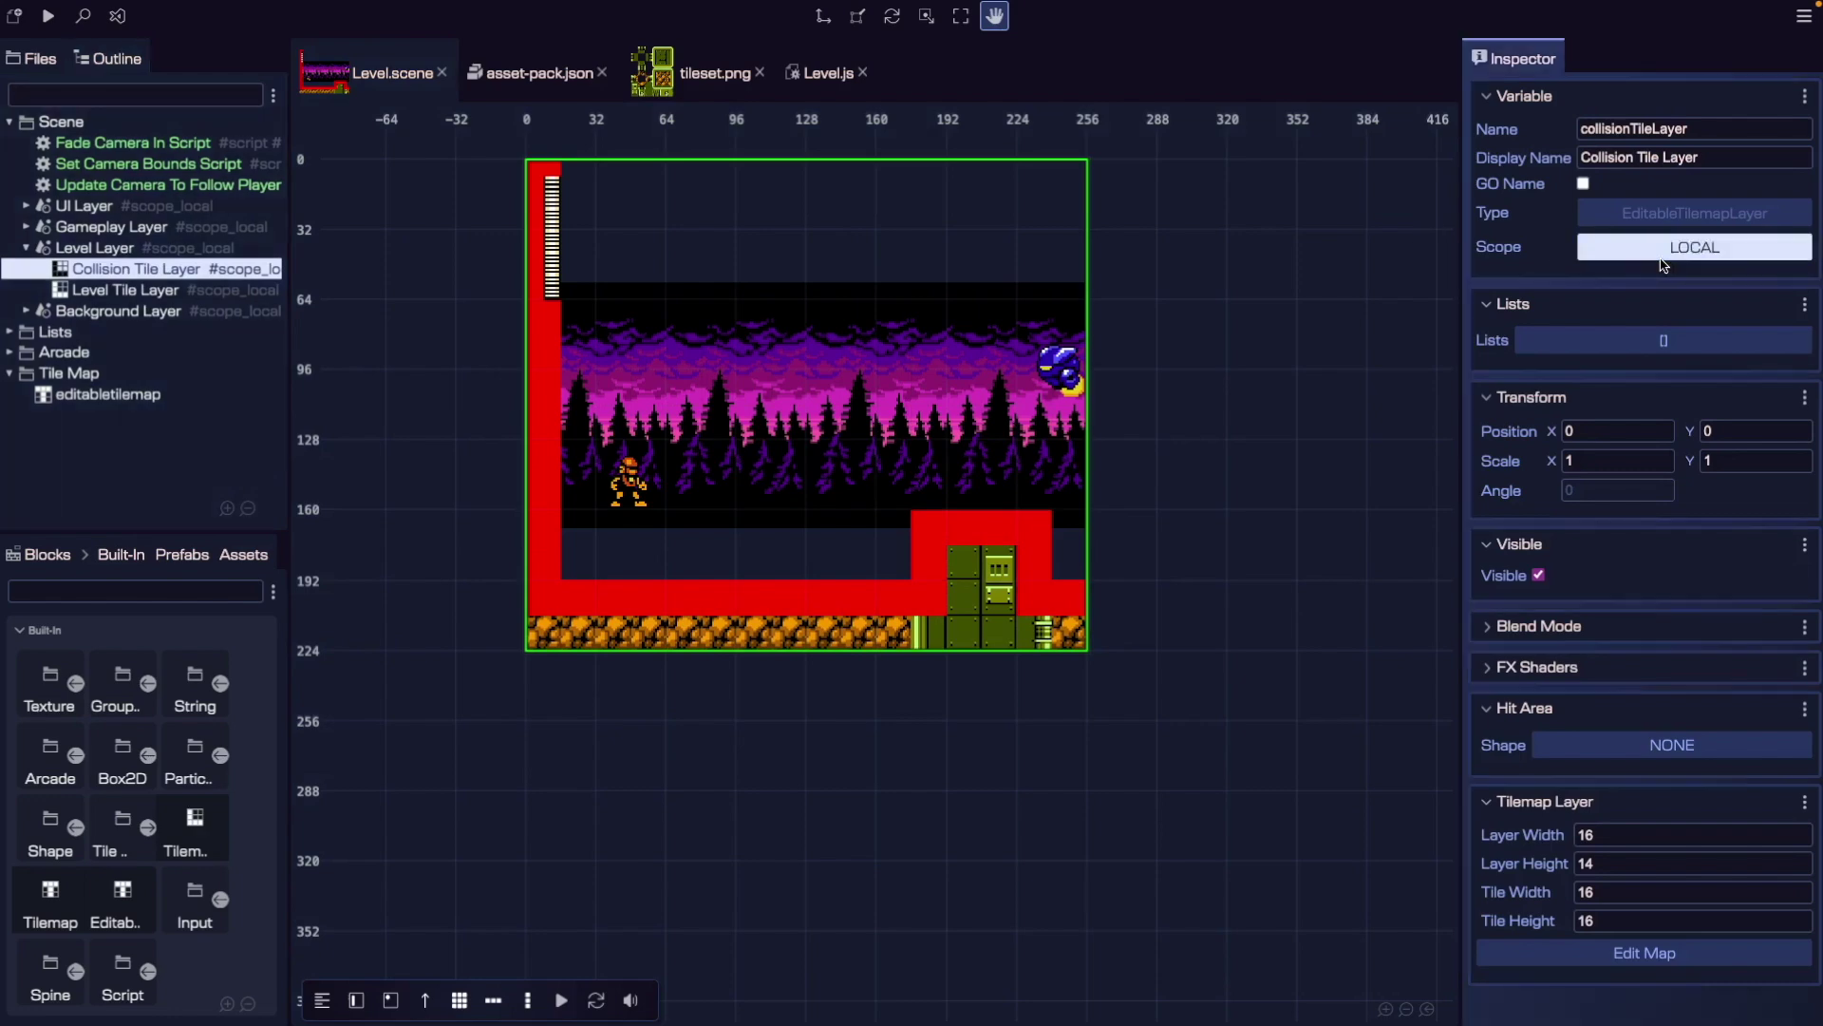
click(1661, 332)
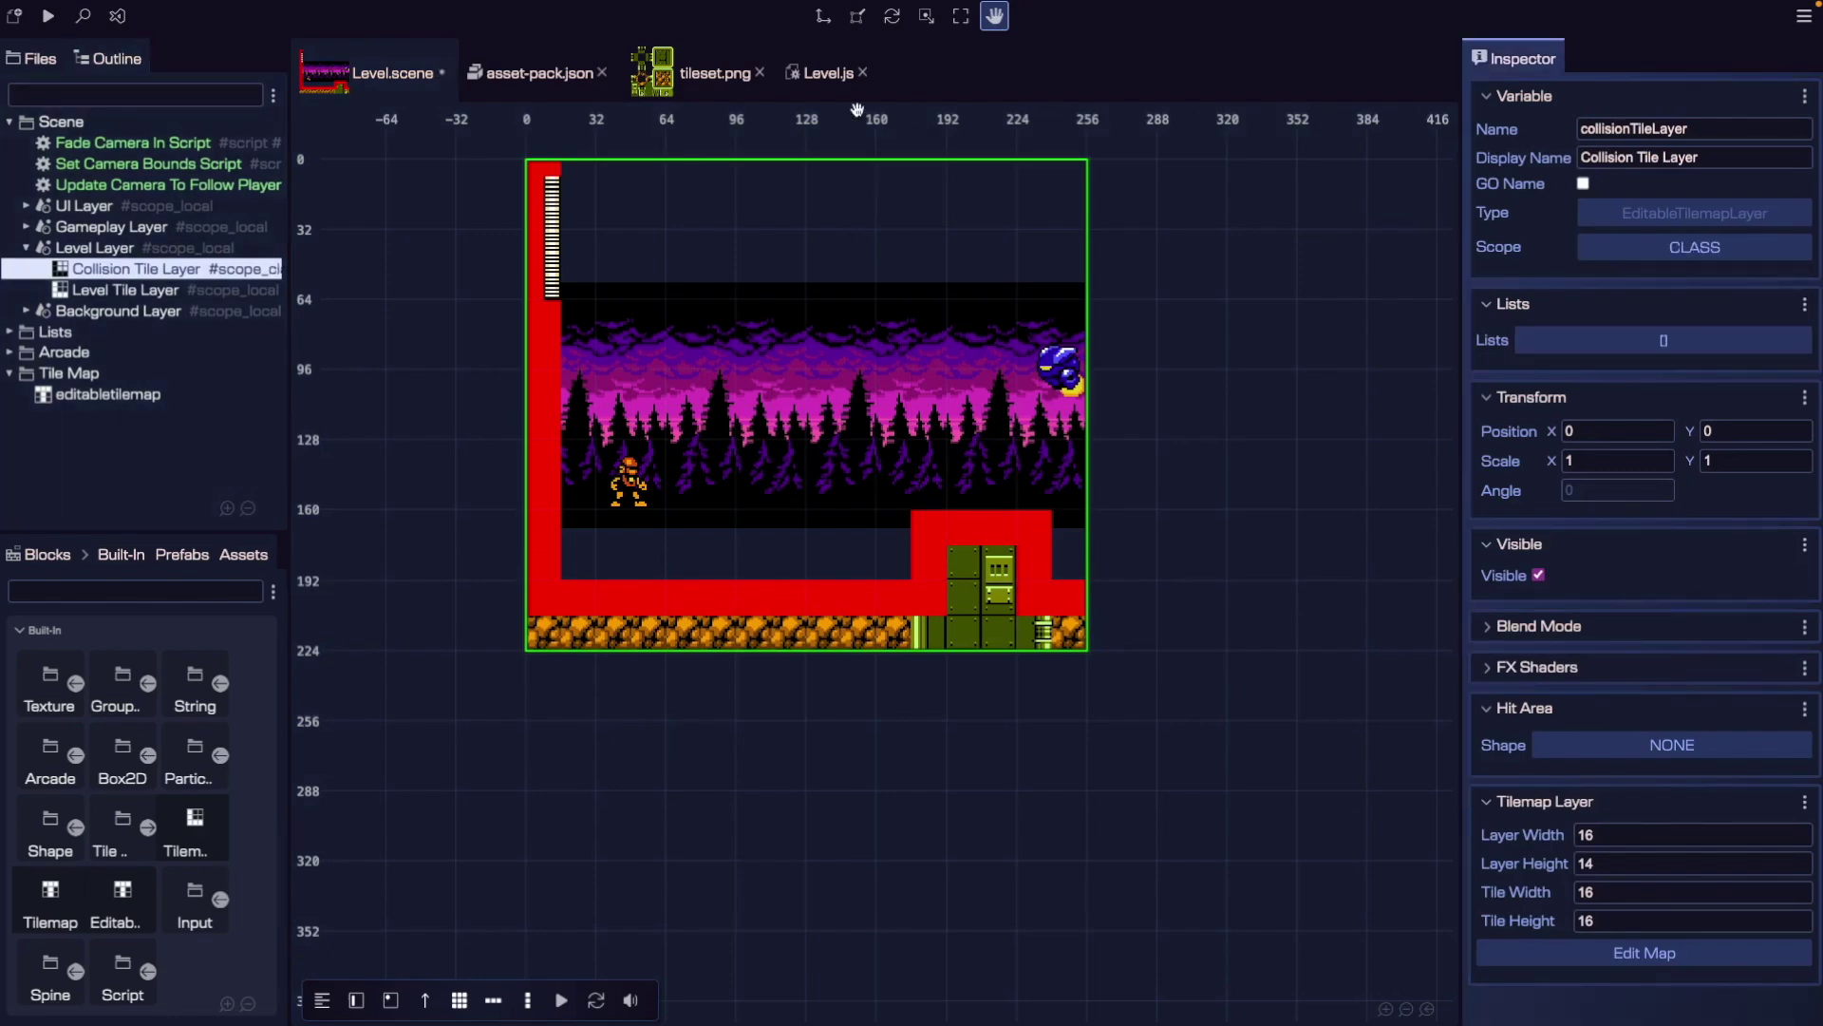
click(826, 74)
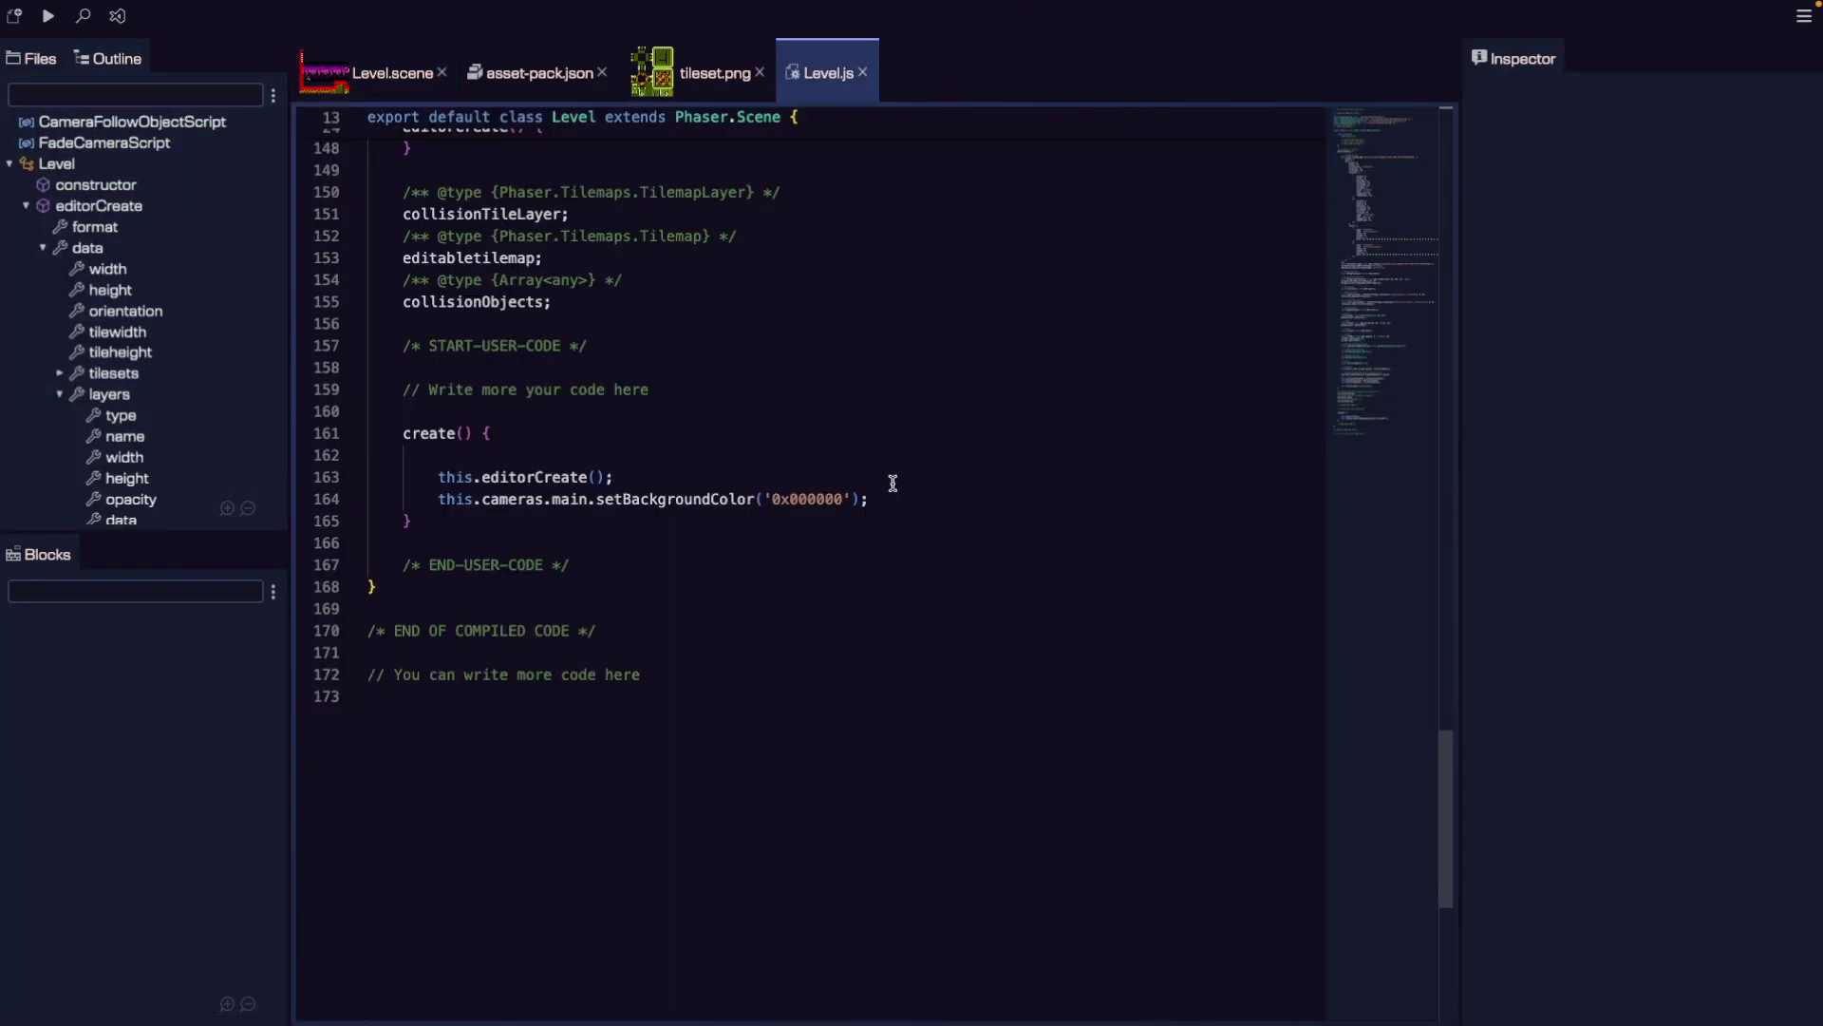
click(904, 500)
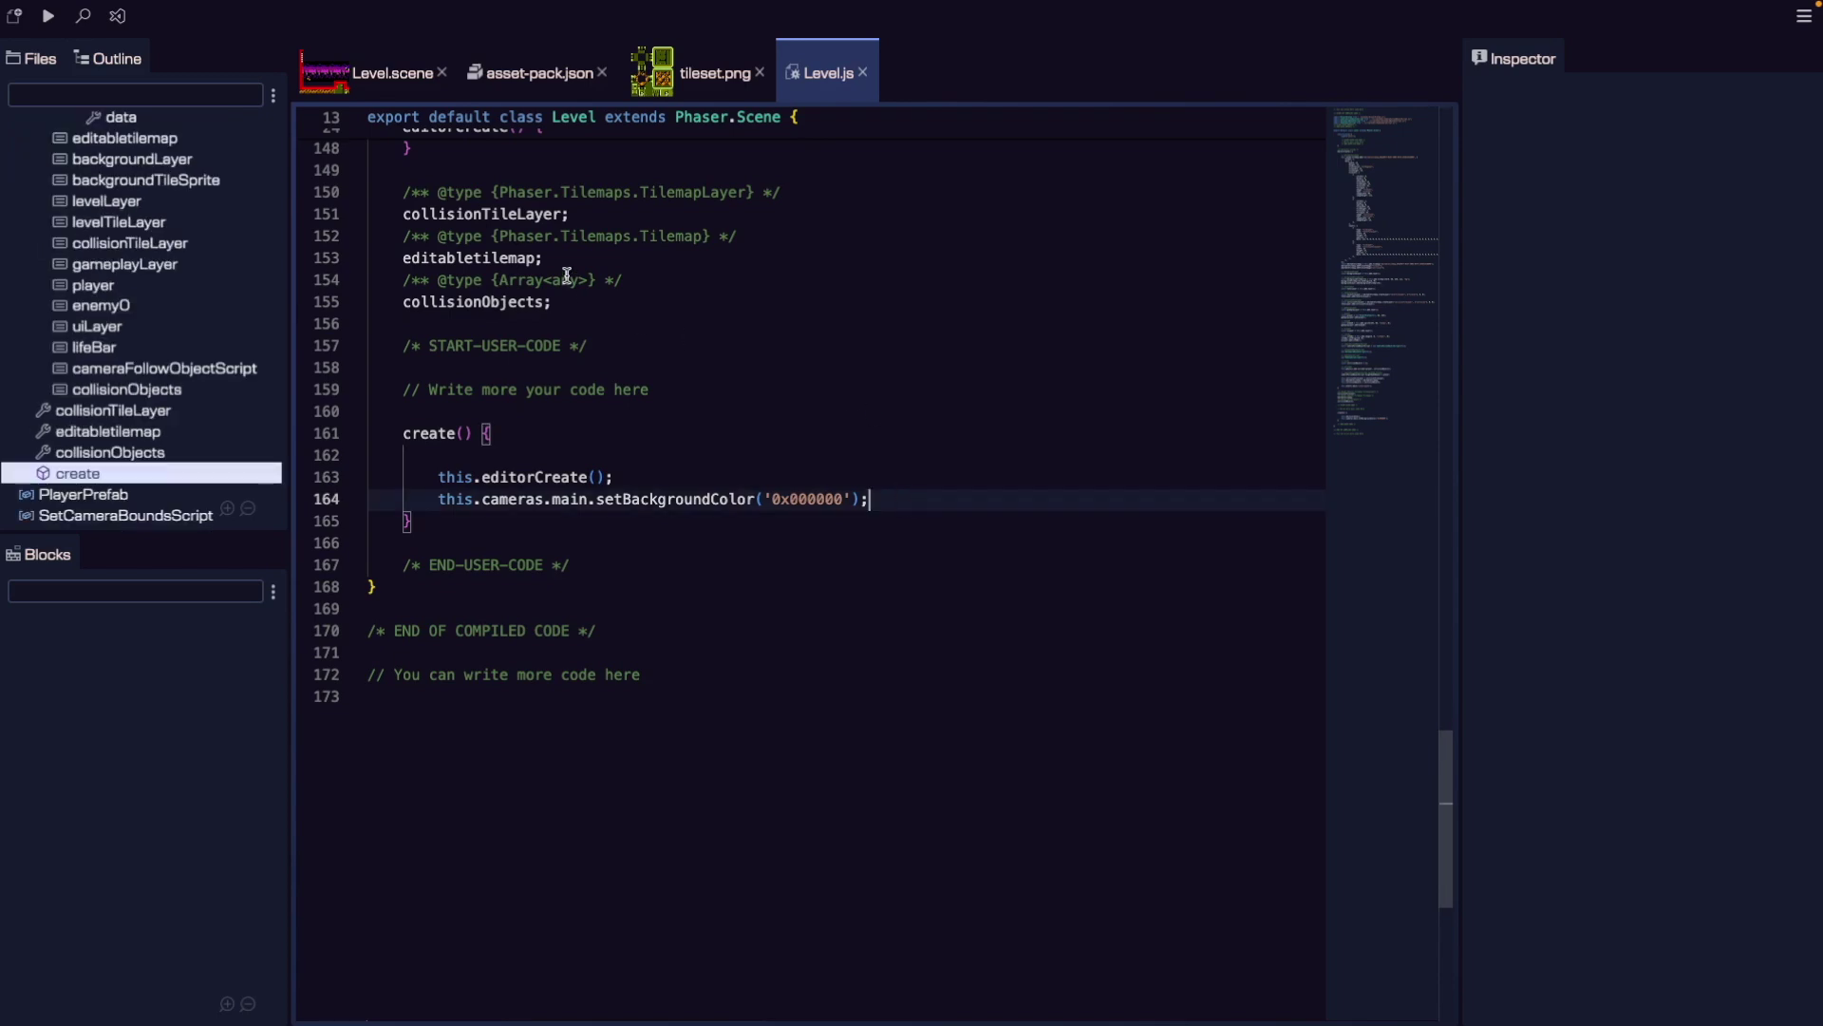
Add this.collisionTileLayer.setCollision([43]); to create() in Level.js.
key(Return)
key(Return)
text(this.colli)
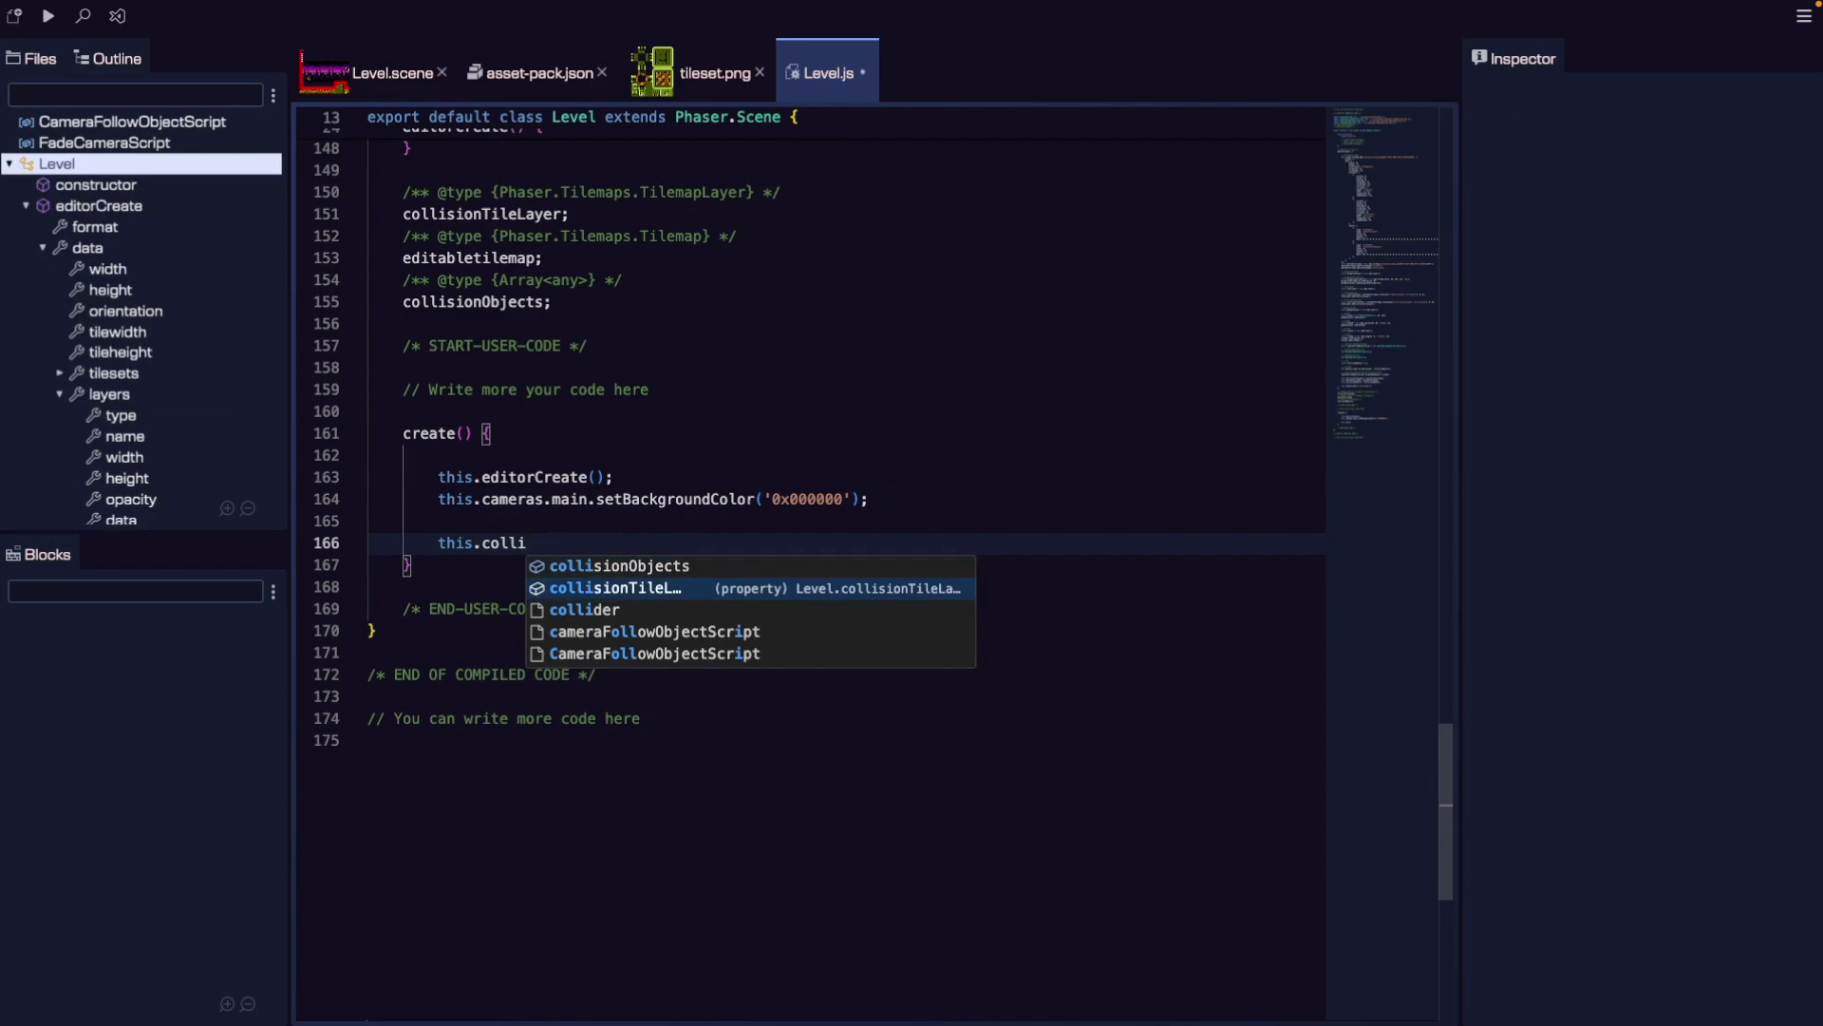
key(Return)
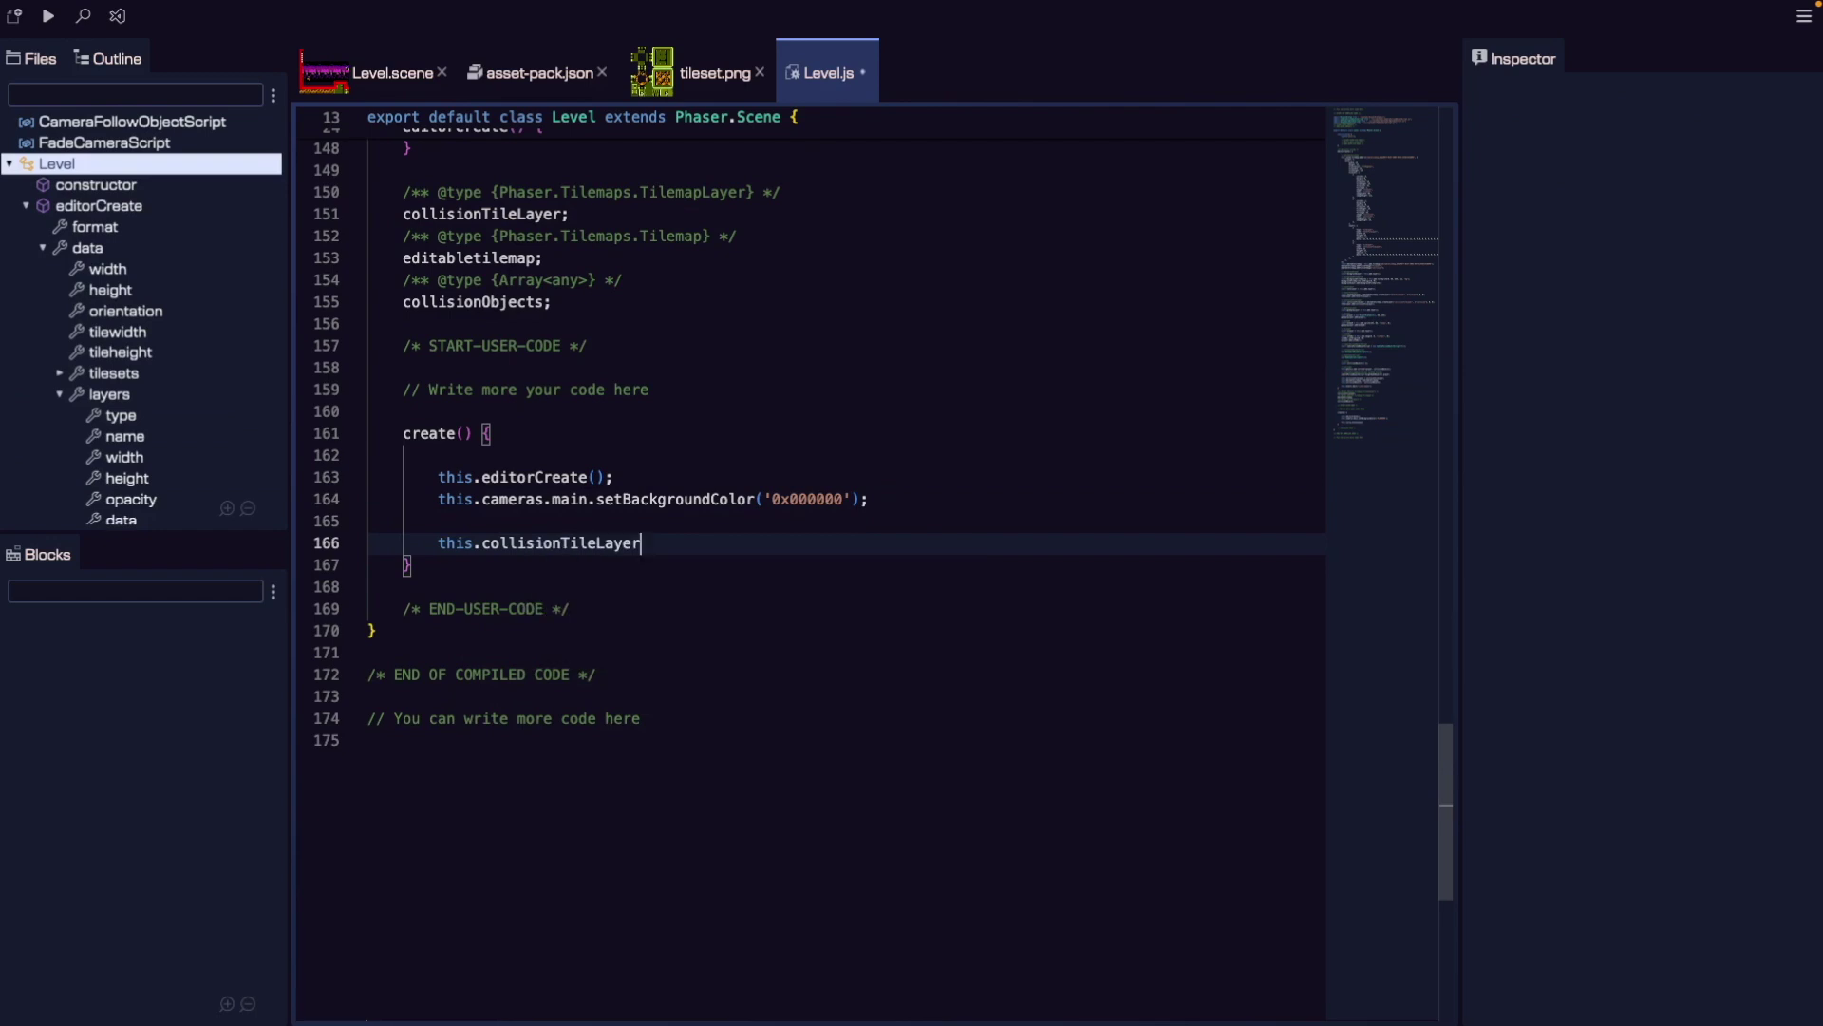
text(.)
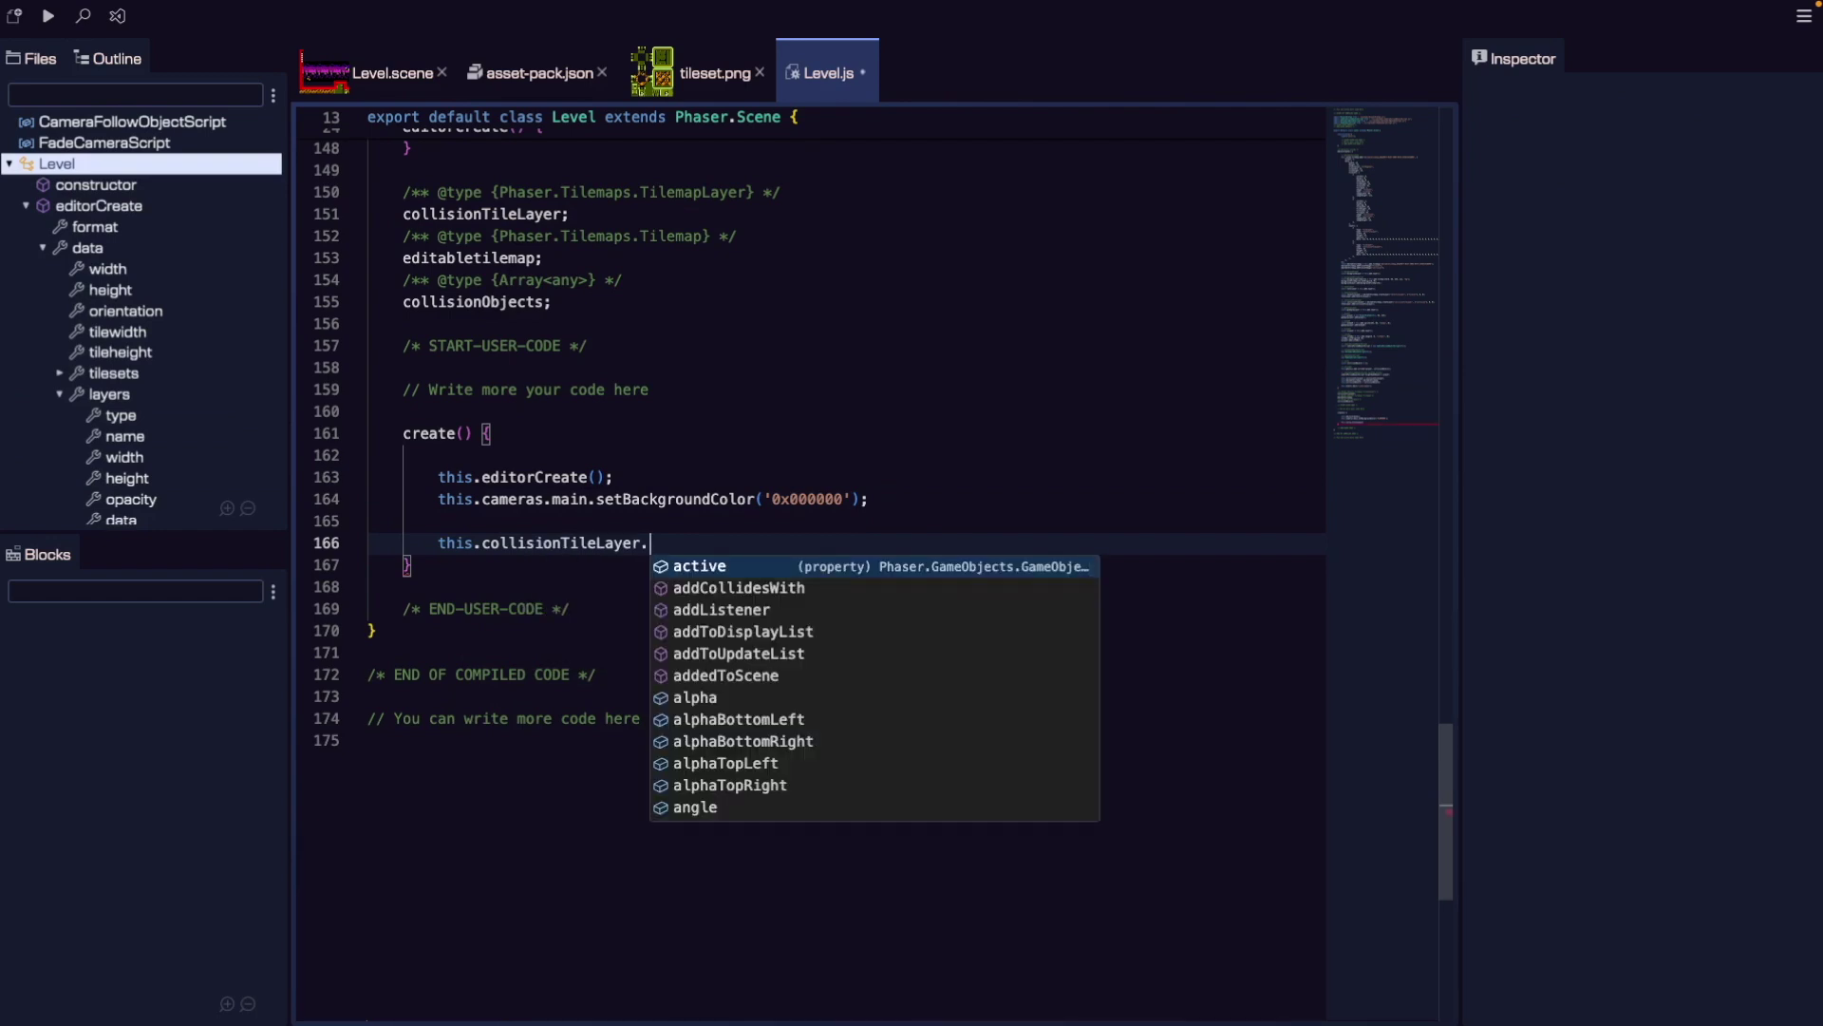
text(setColl)
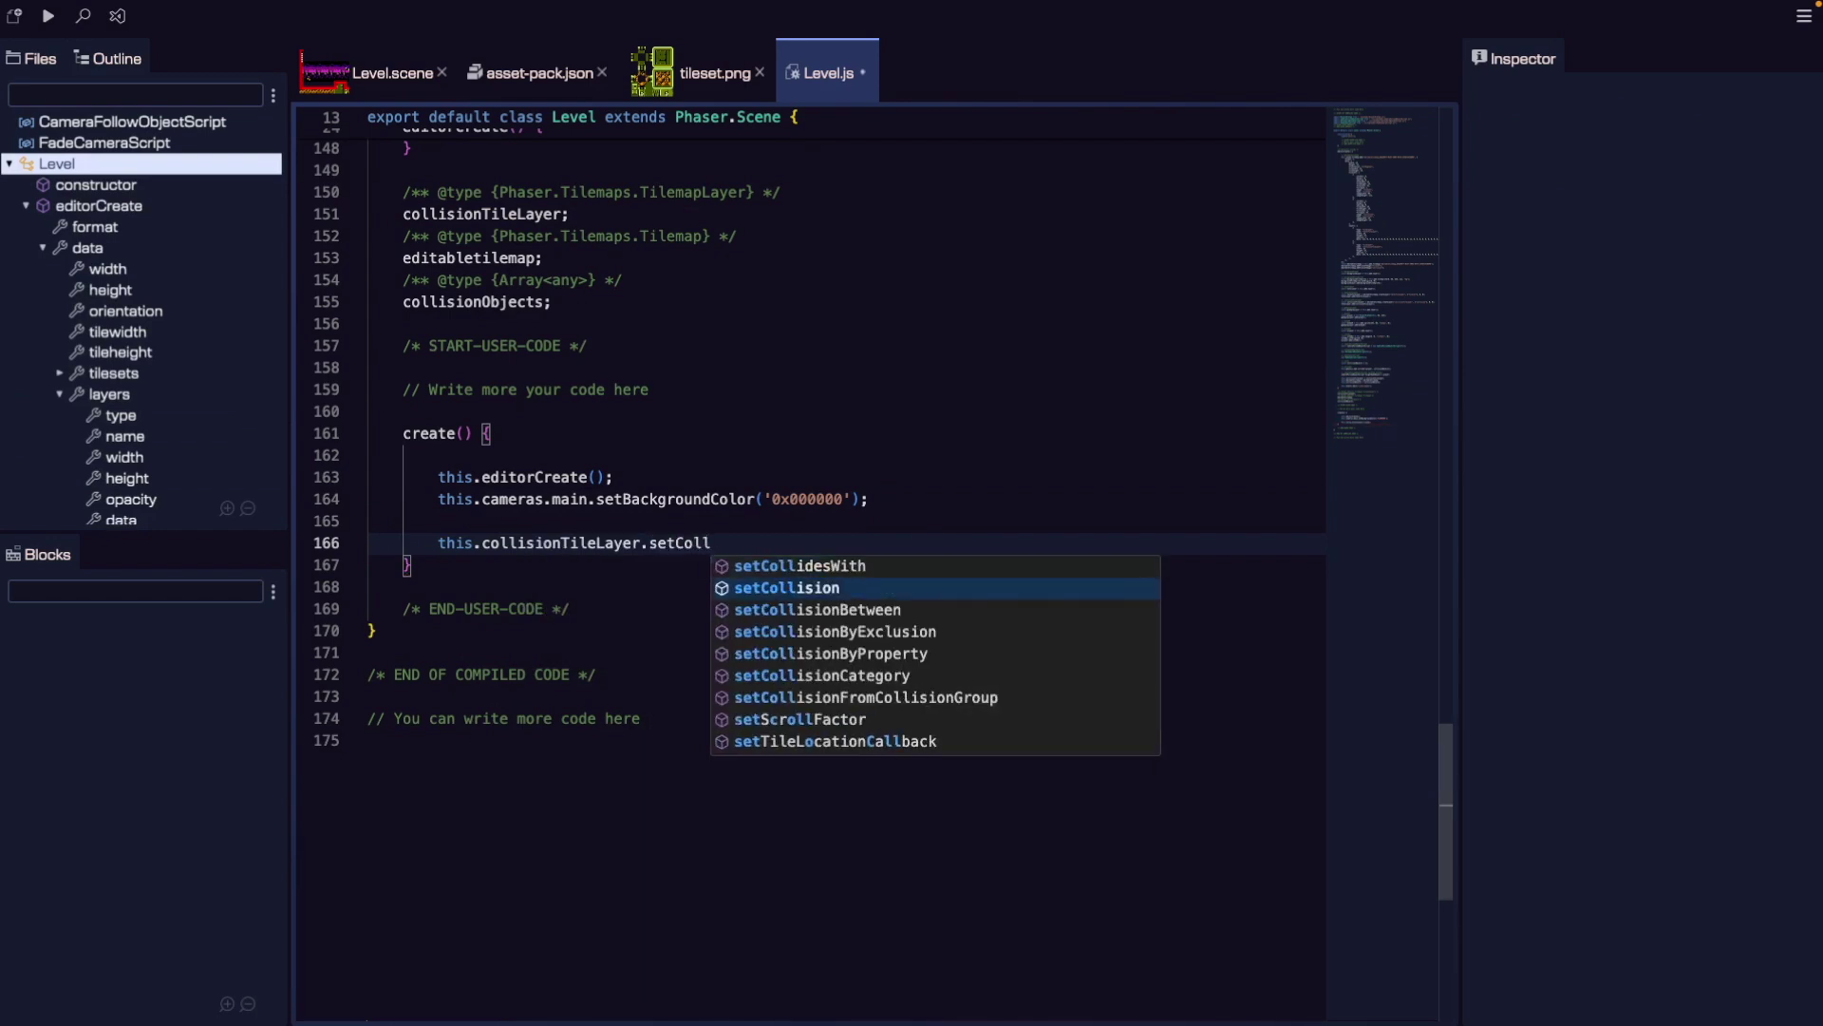
key(Down)
key(Return)
text(([)
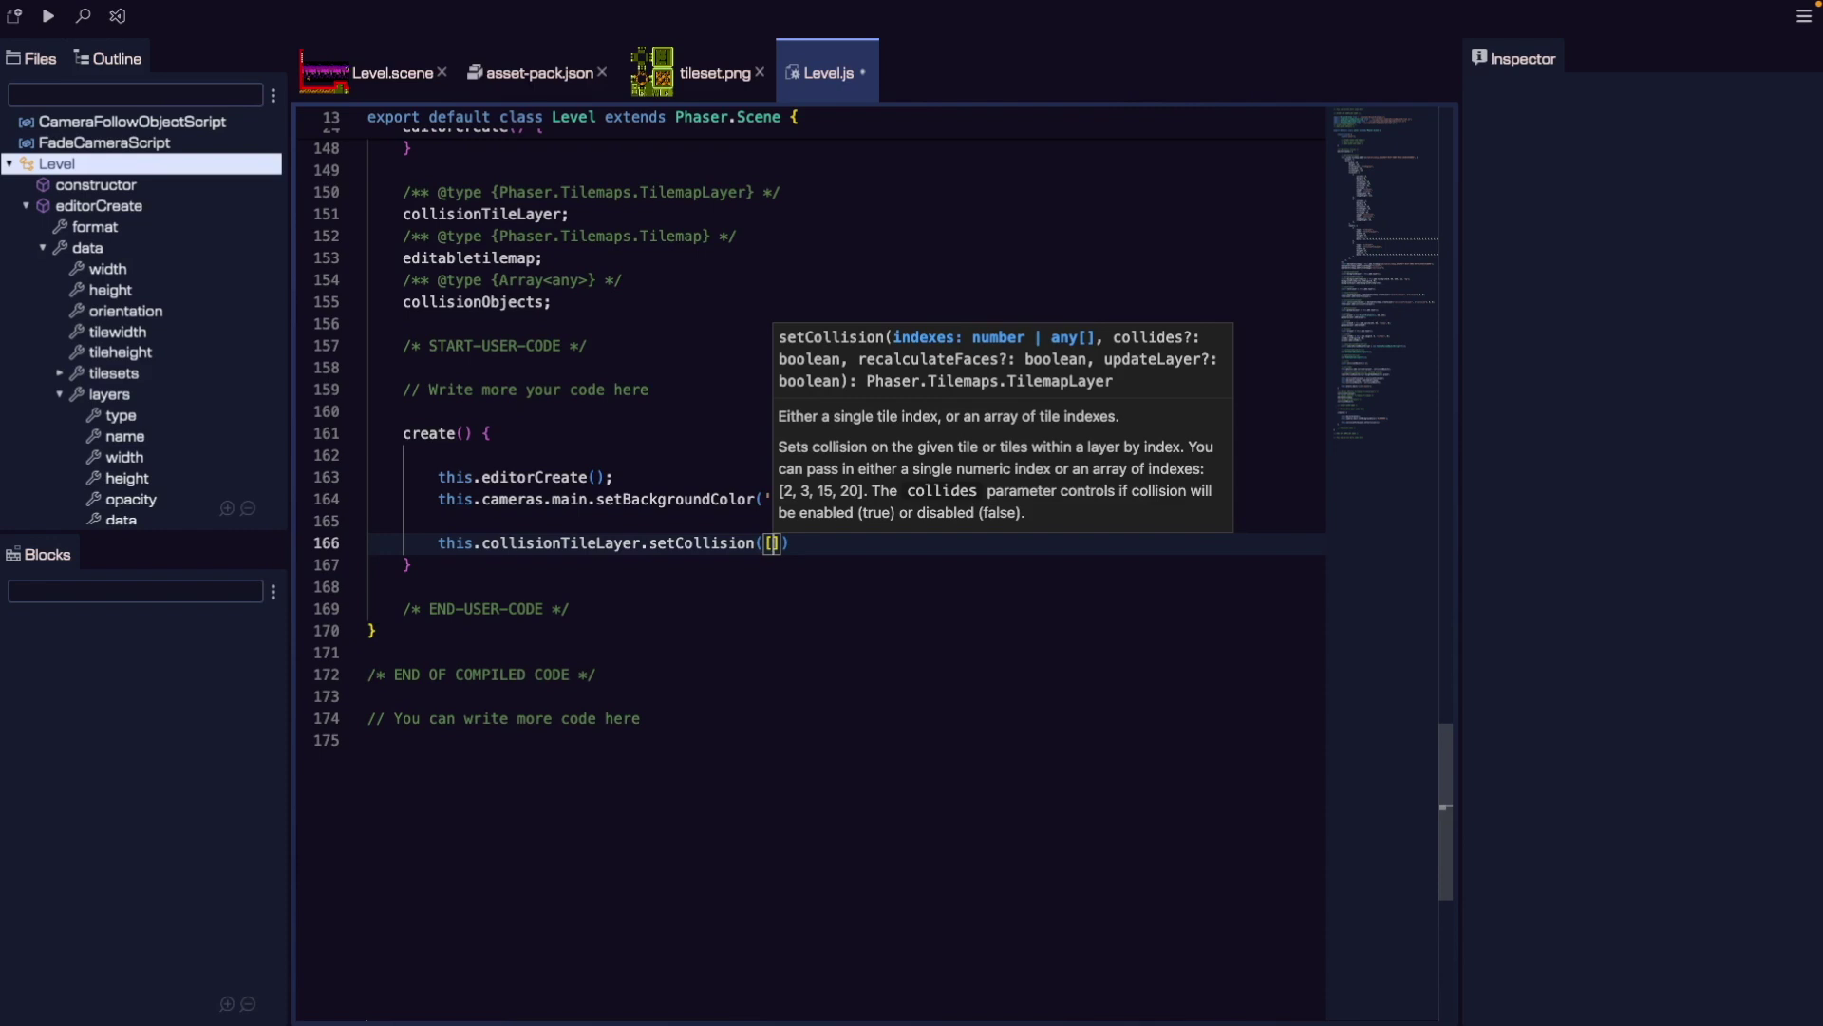
text(43]))
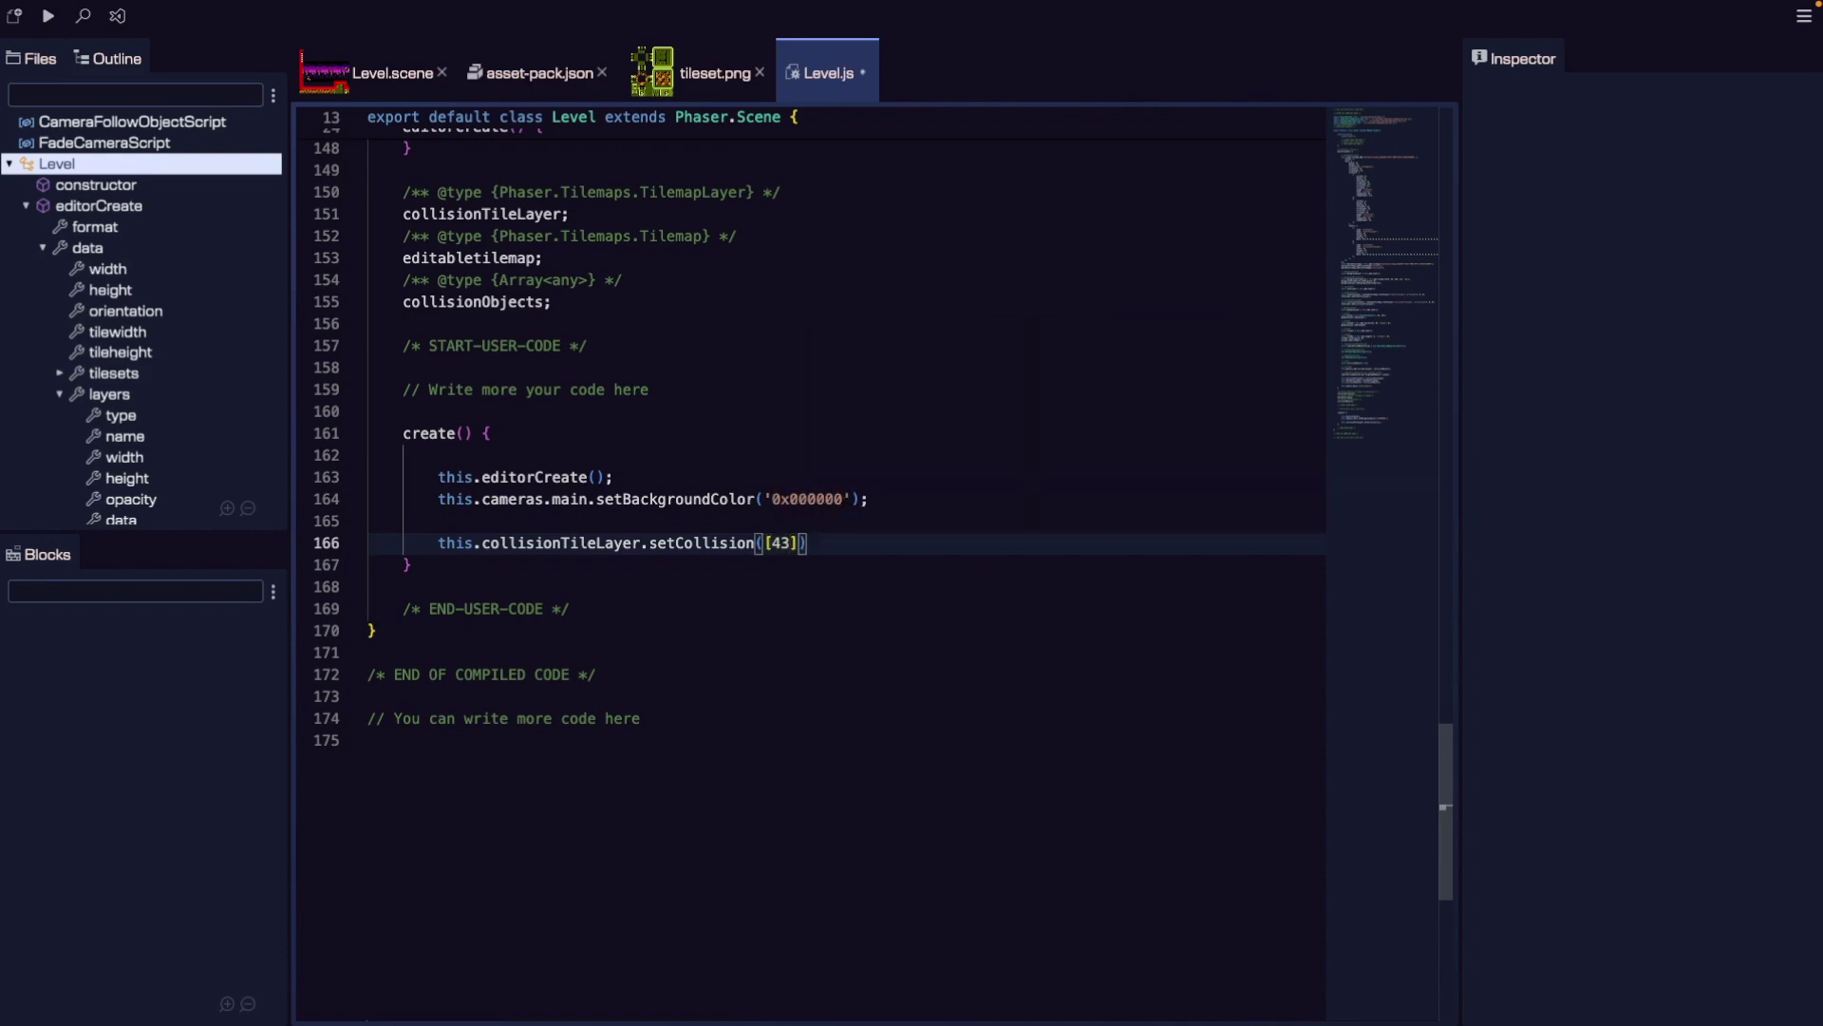
text(;)
key(Return)
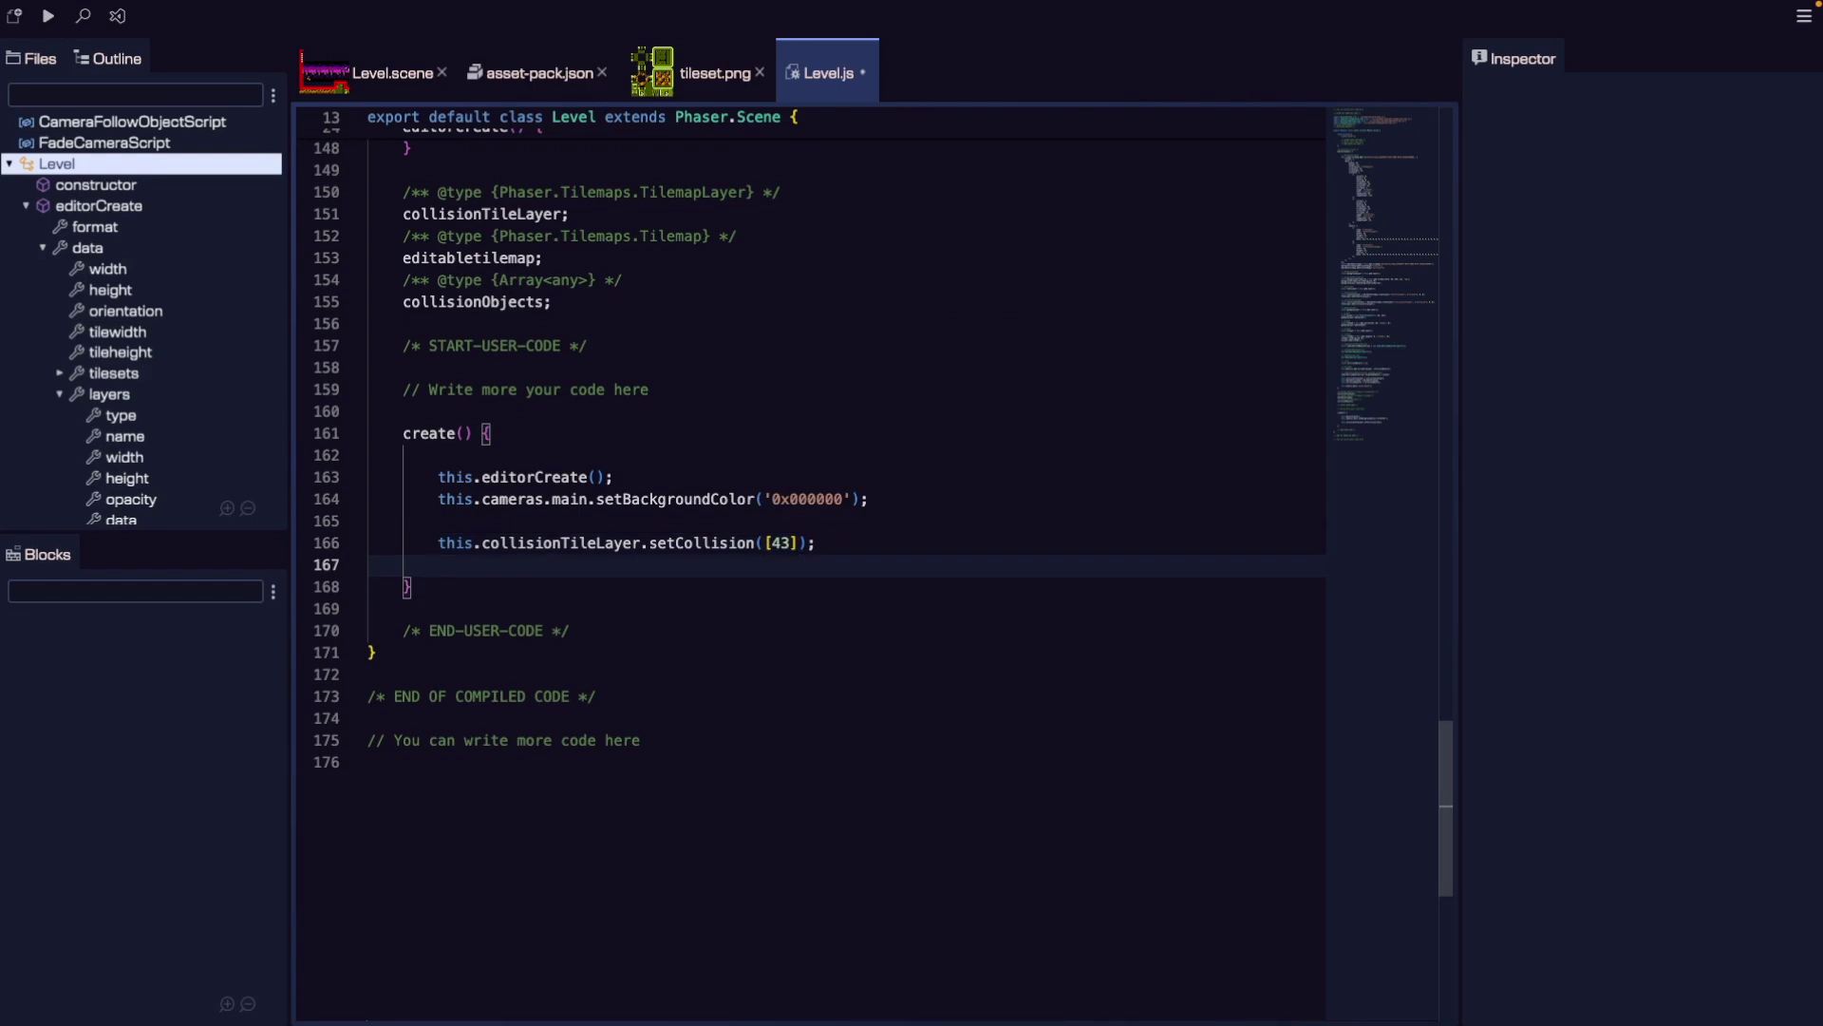
Add this.collisionTileLayer.setAlpha(0.5); below it and save Level.js.
text(this.col)
key(Return)
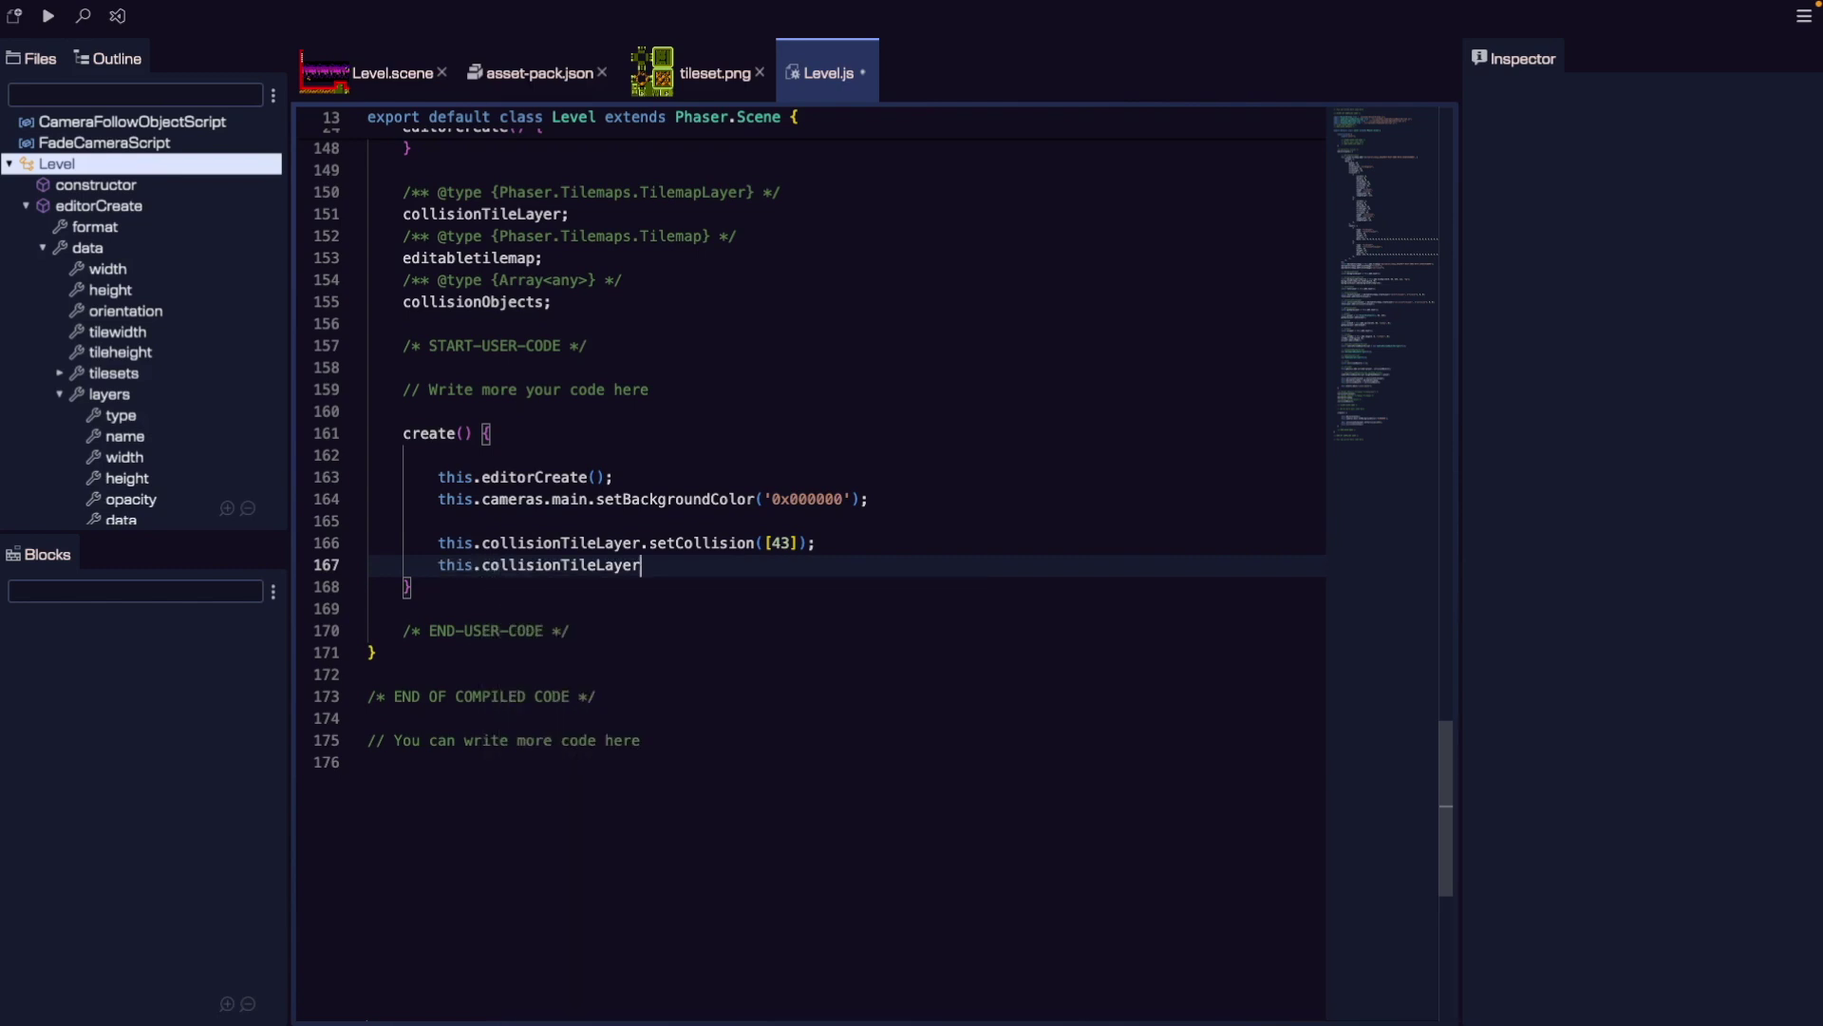
text(.setALp)
key(Return)
text((0.5))
key(Down)
key(Up)
text(;)
key(super+s)
click(395, 81)
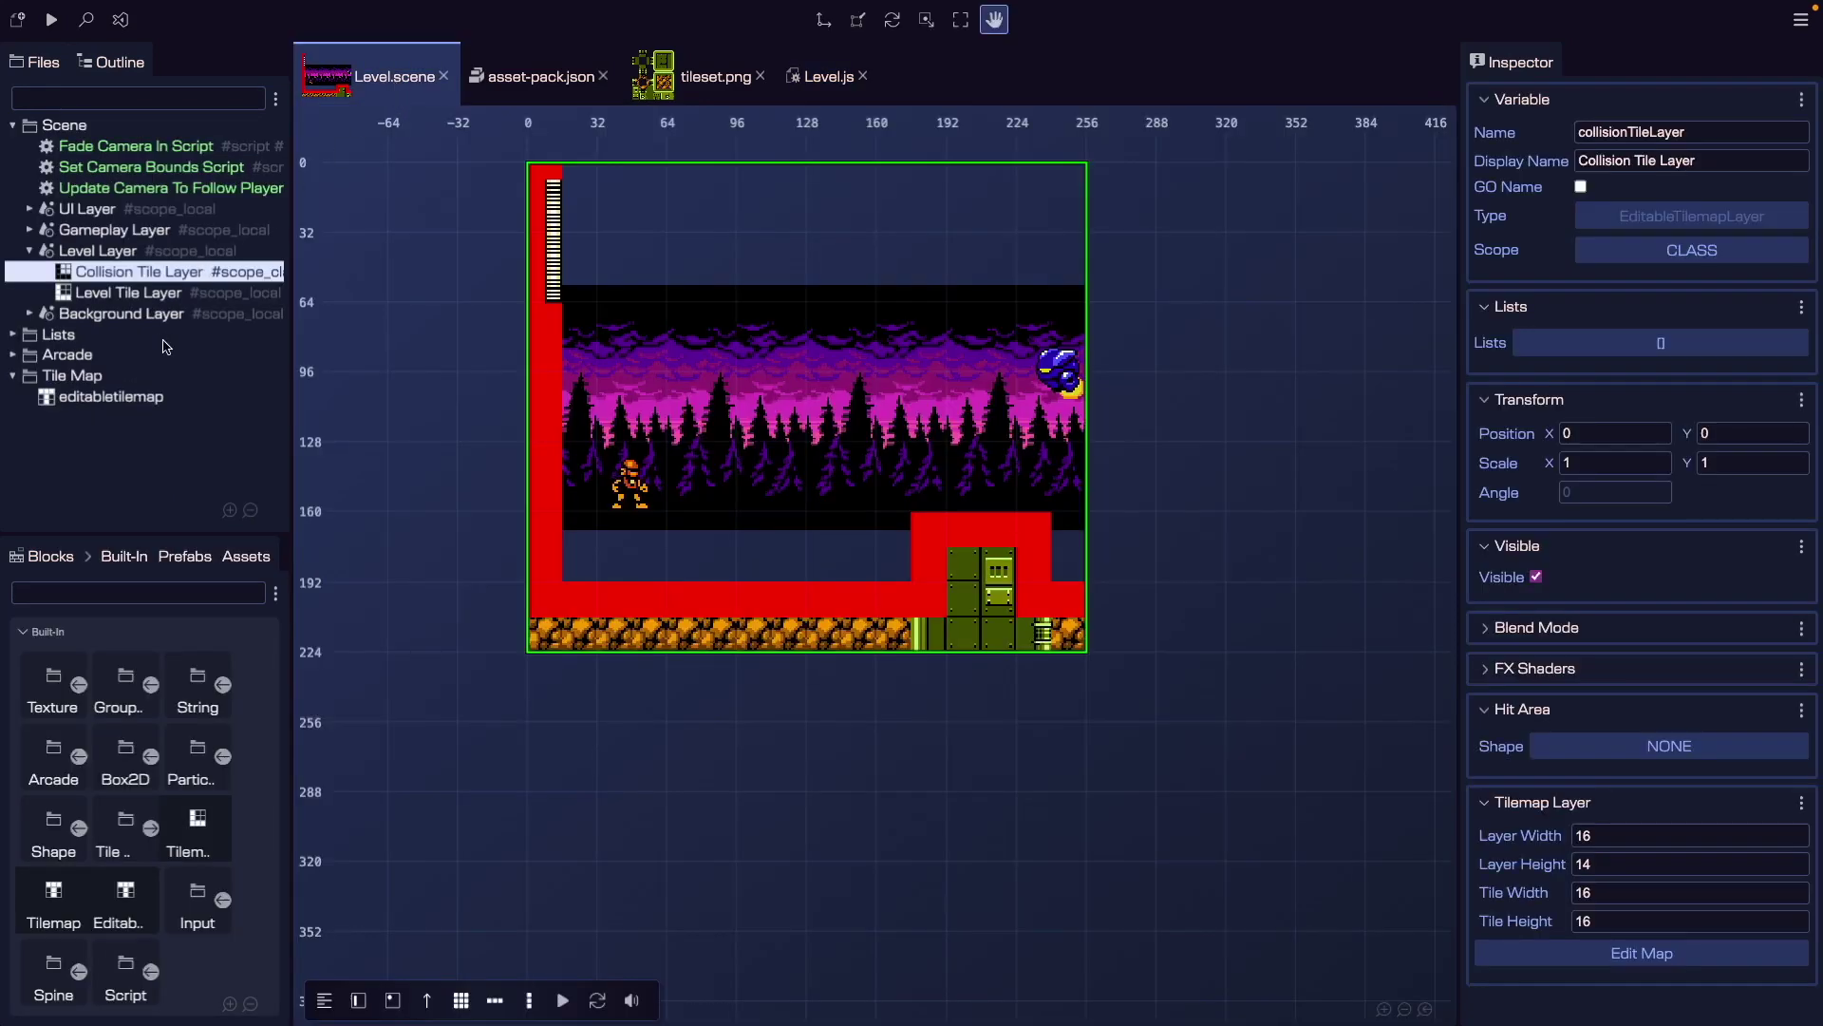
Check the player's Arcade collider, then add Collision Tile Layer to the collisionObjects list.
click(13, 355)
click(97, 379)
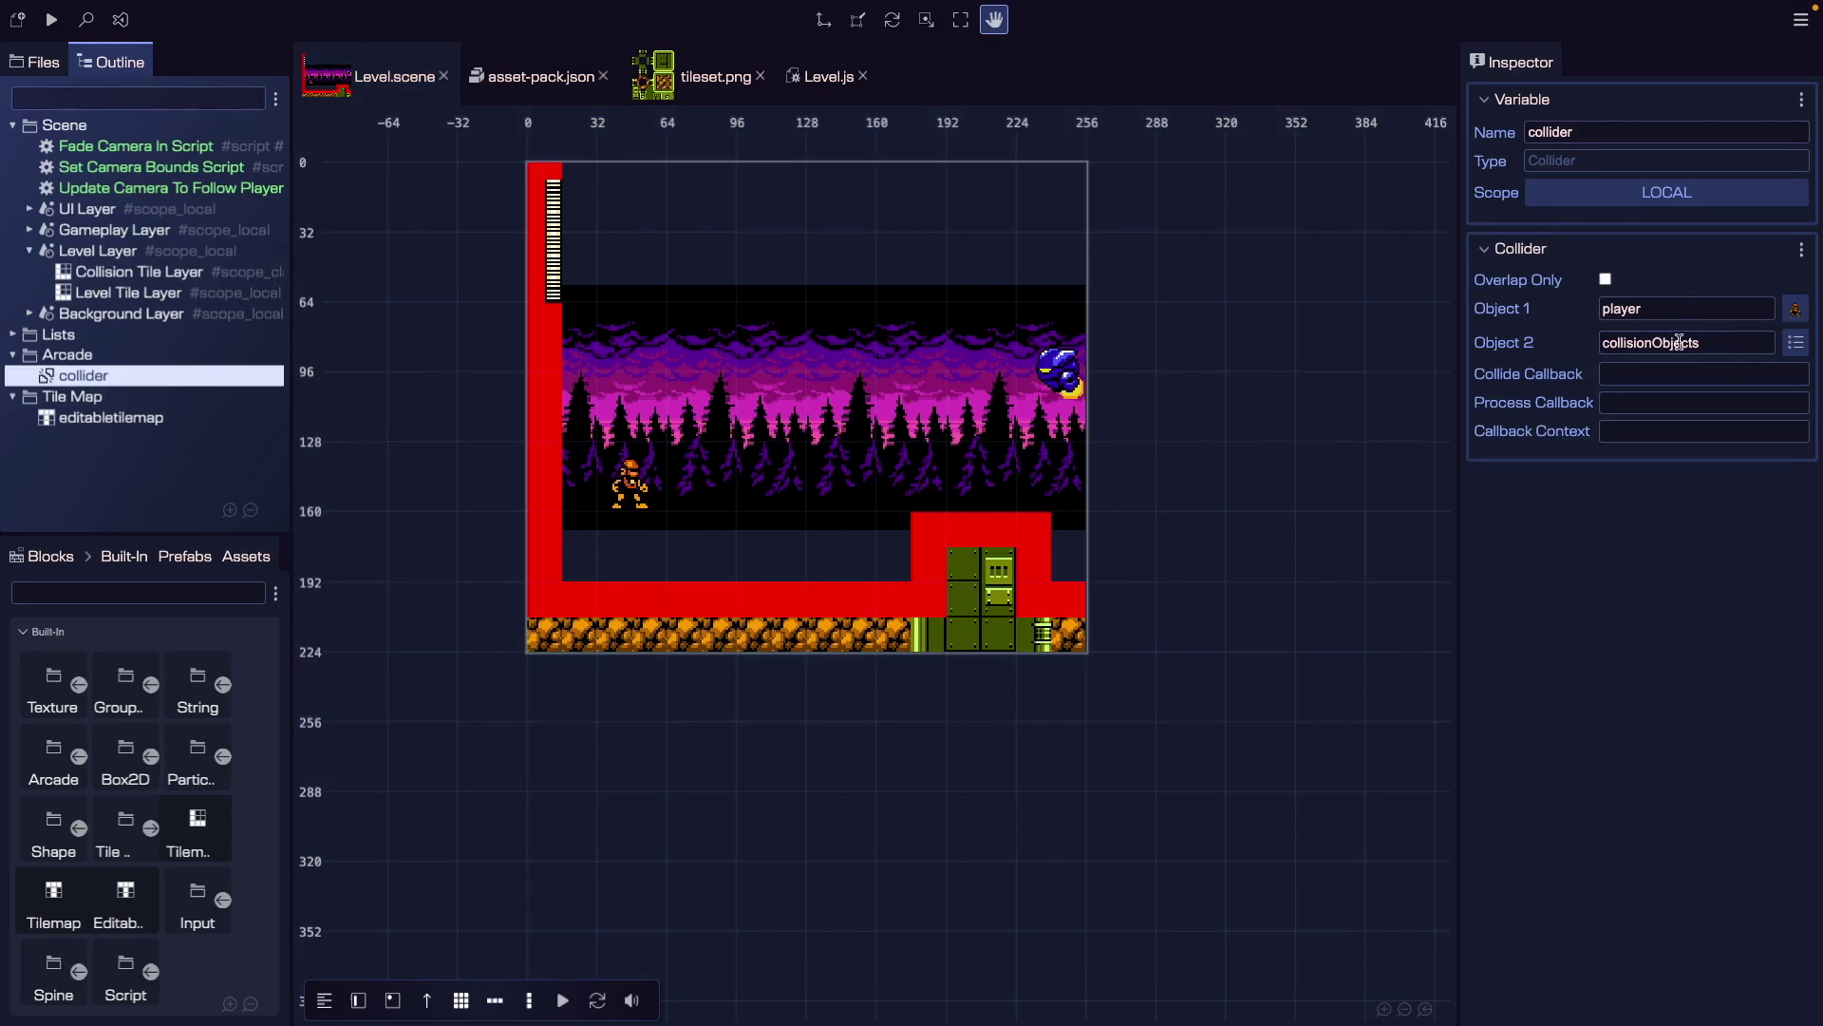
click(177, 277)
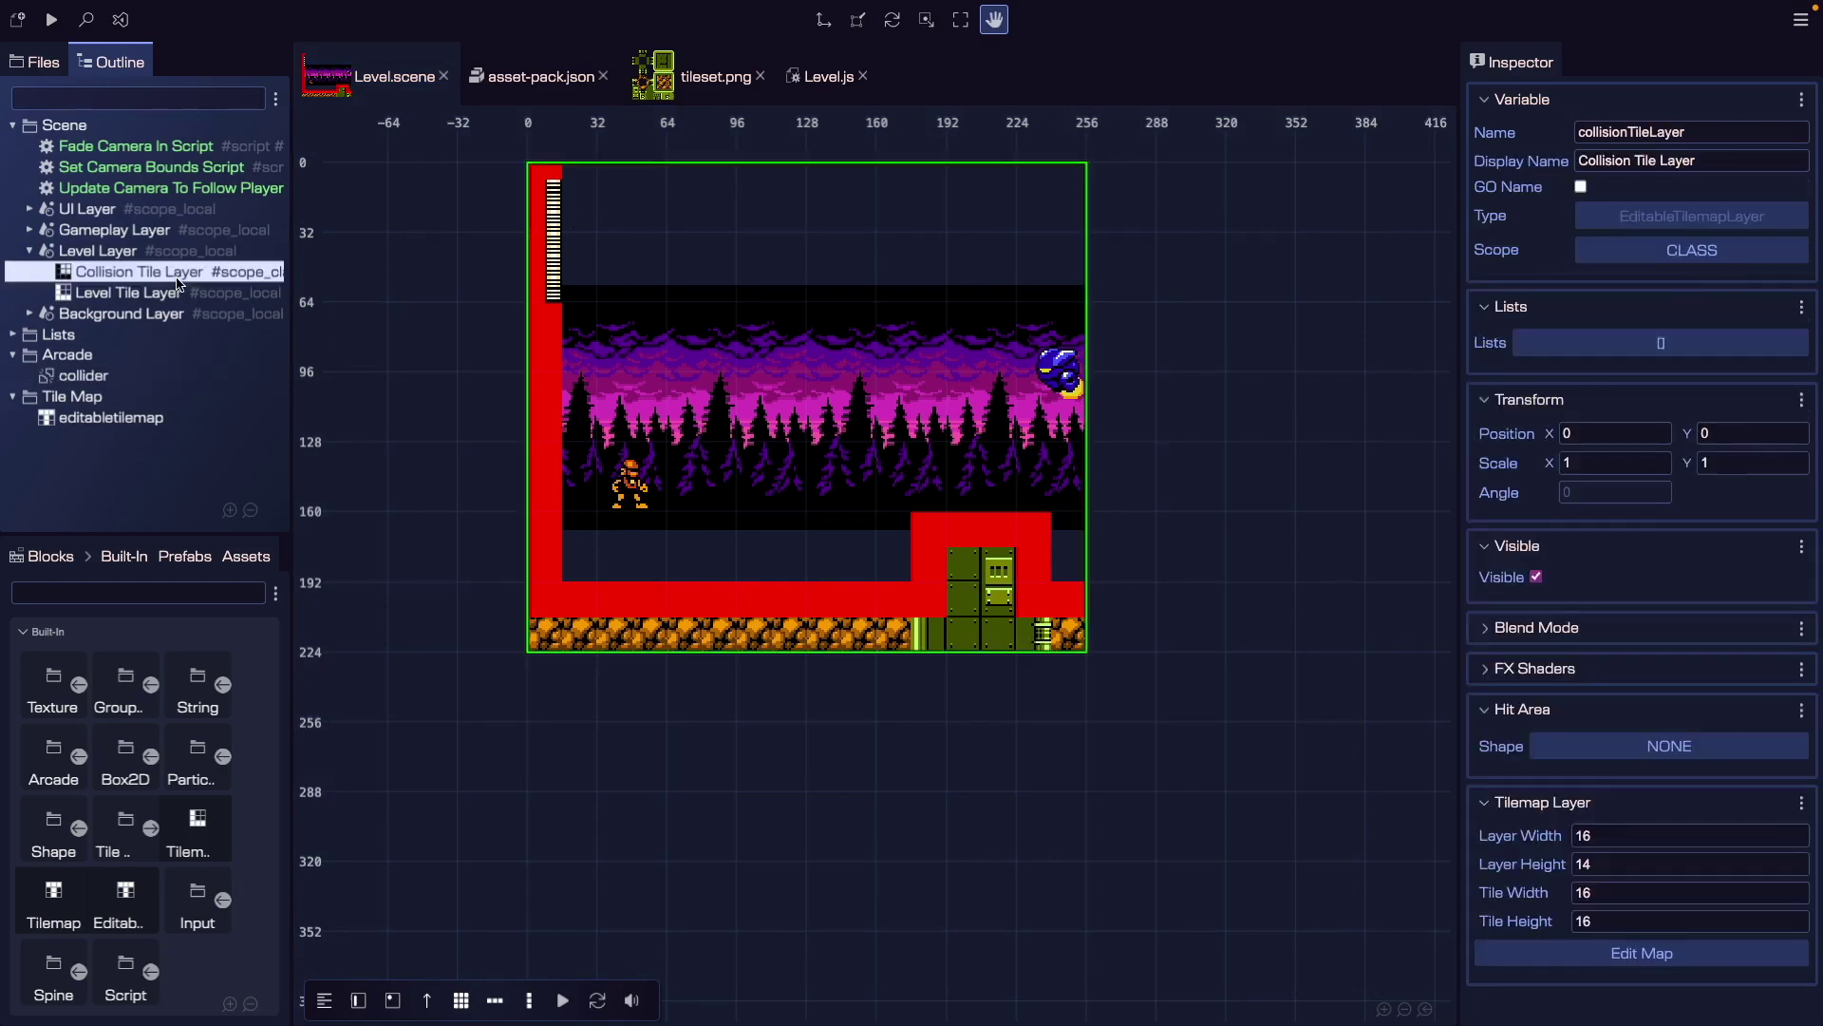
click(1612, 348)
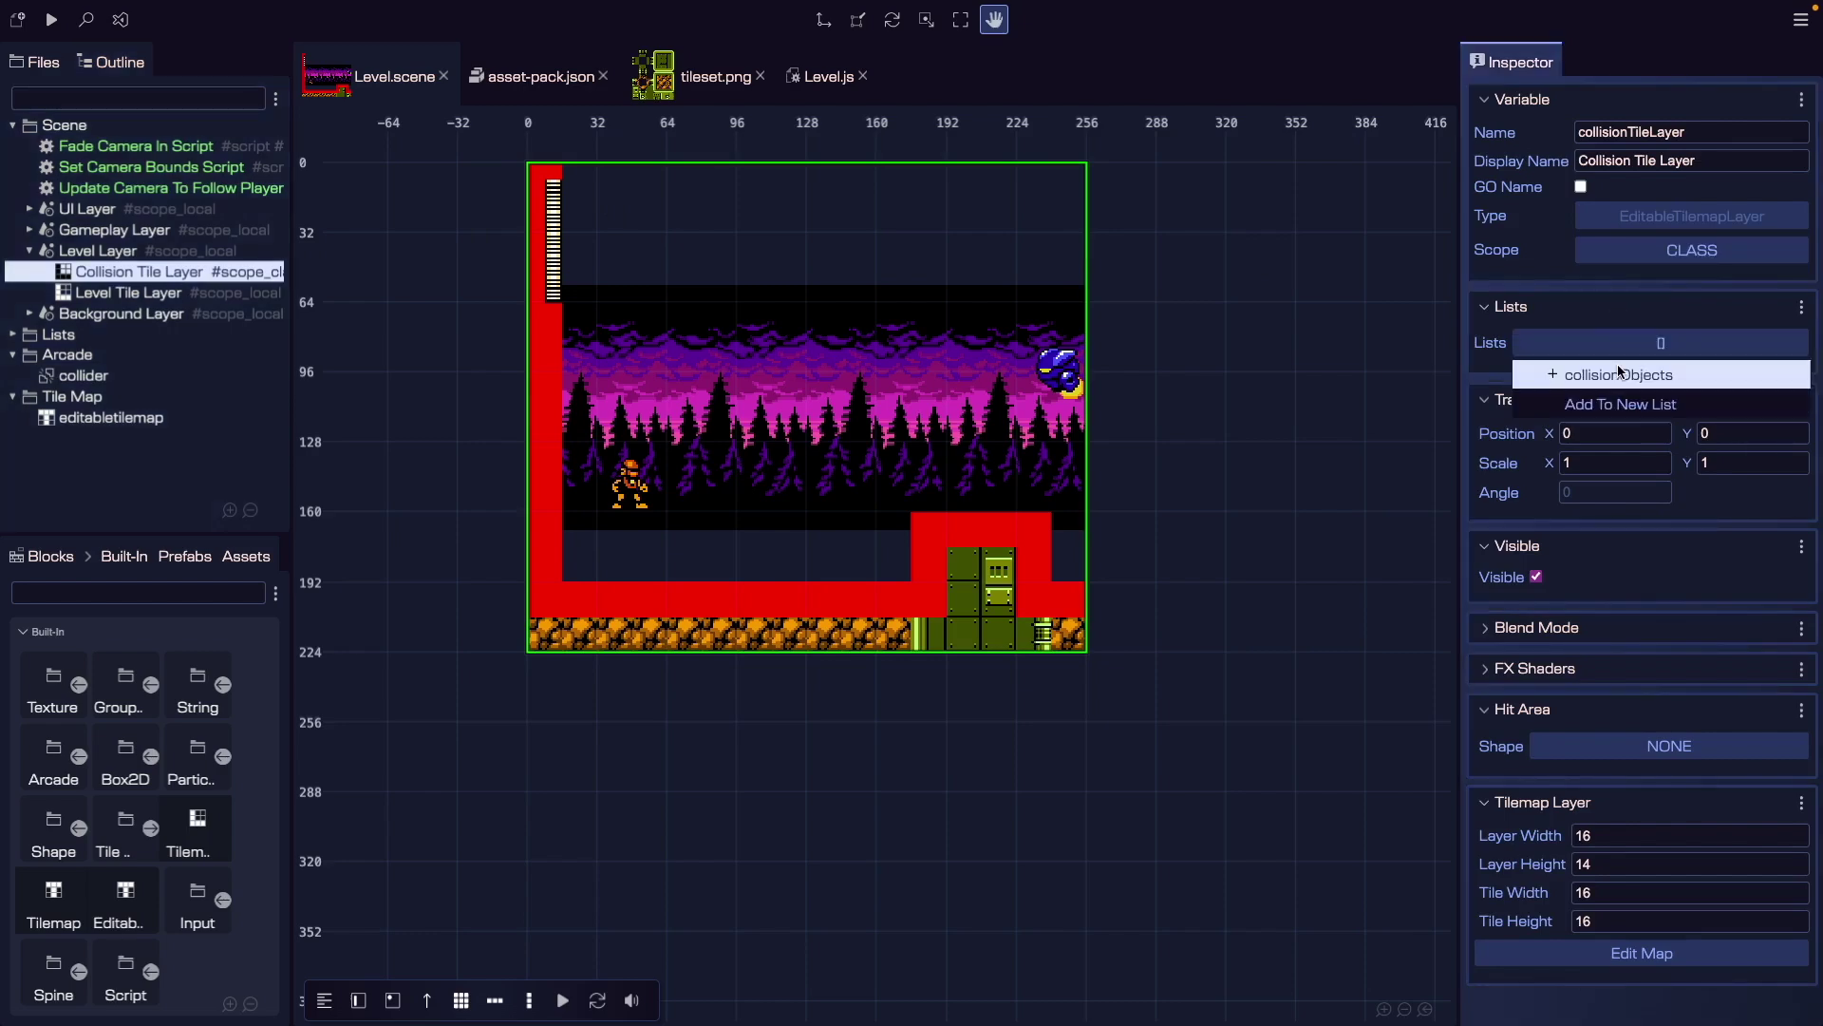
click(1617, 375)
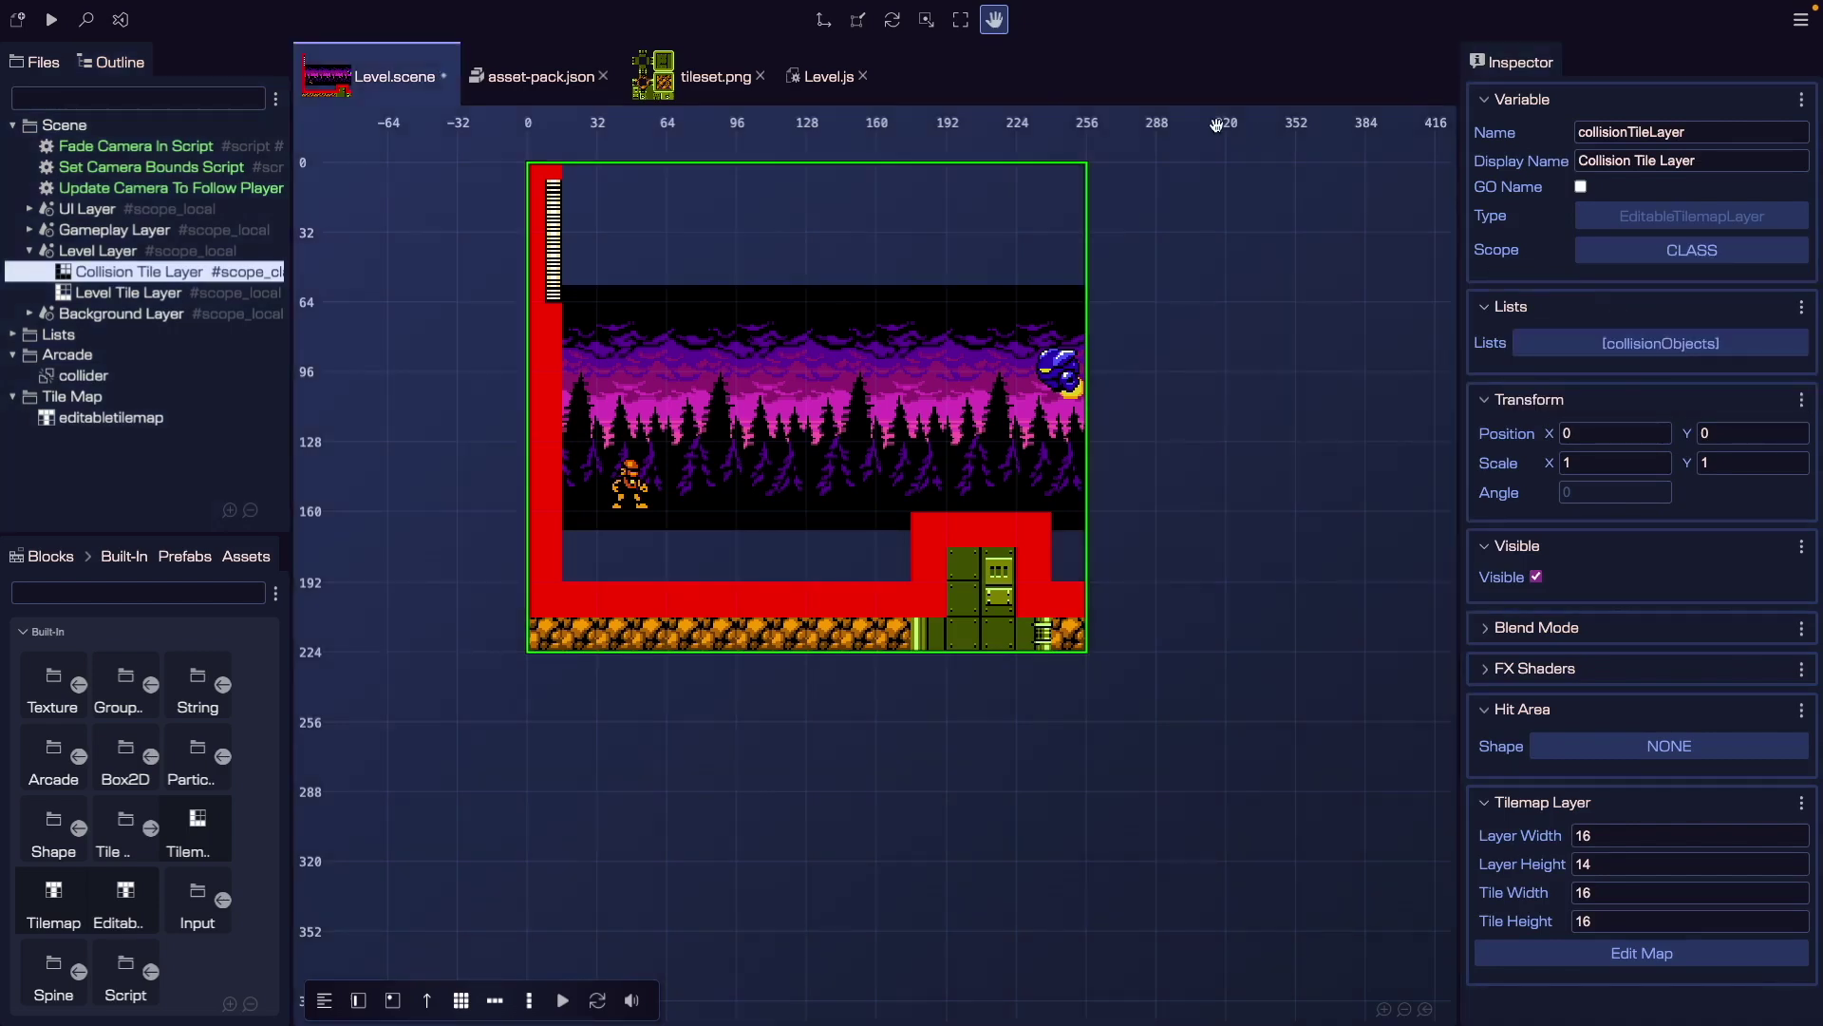
key(ctrl+Right)
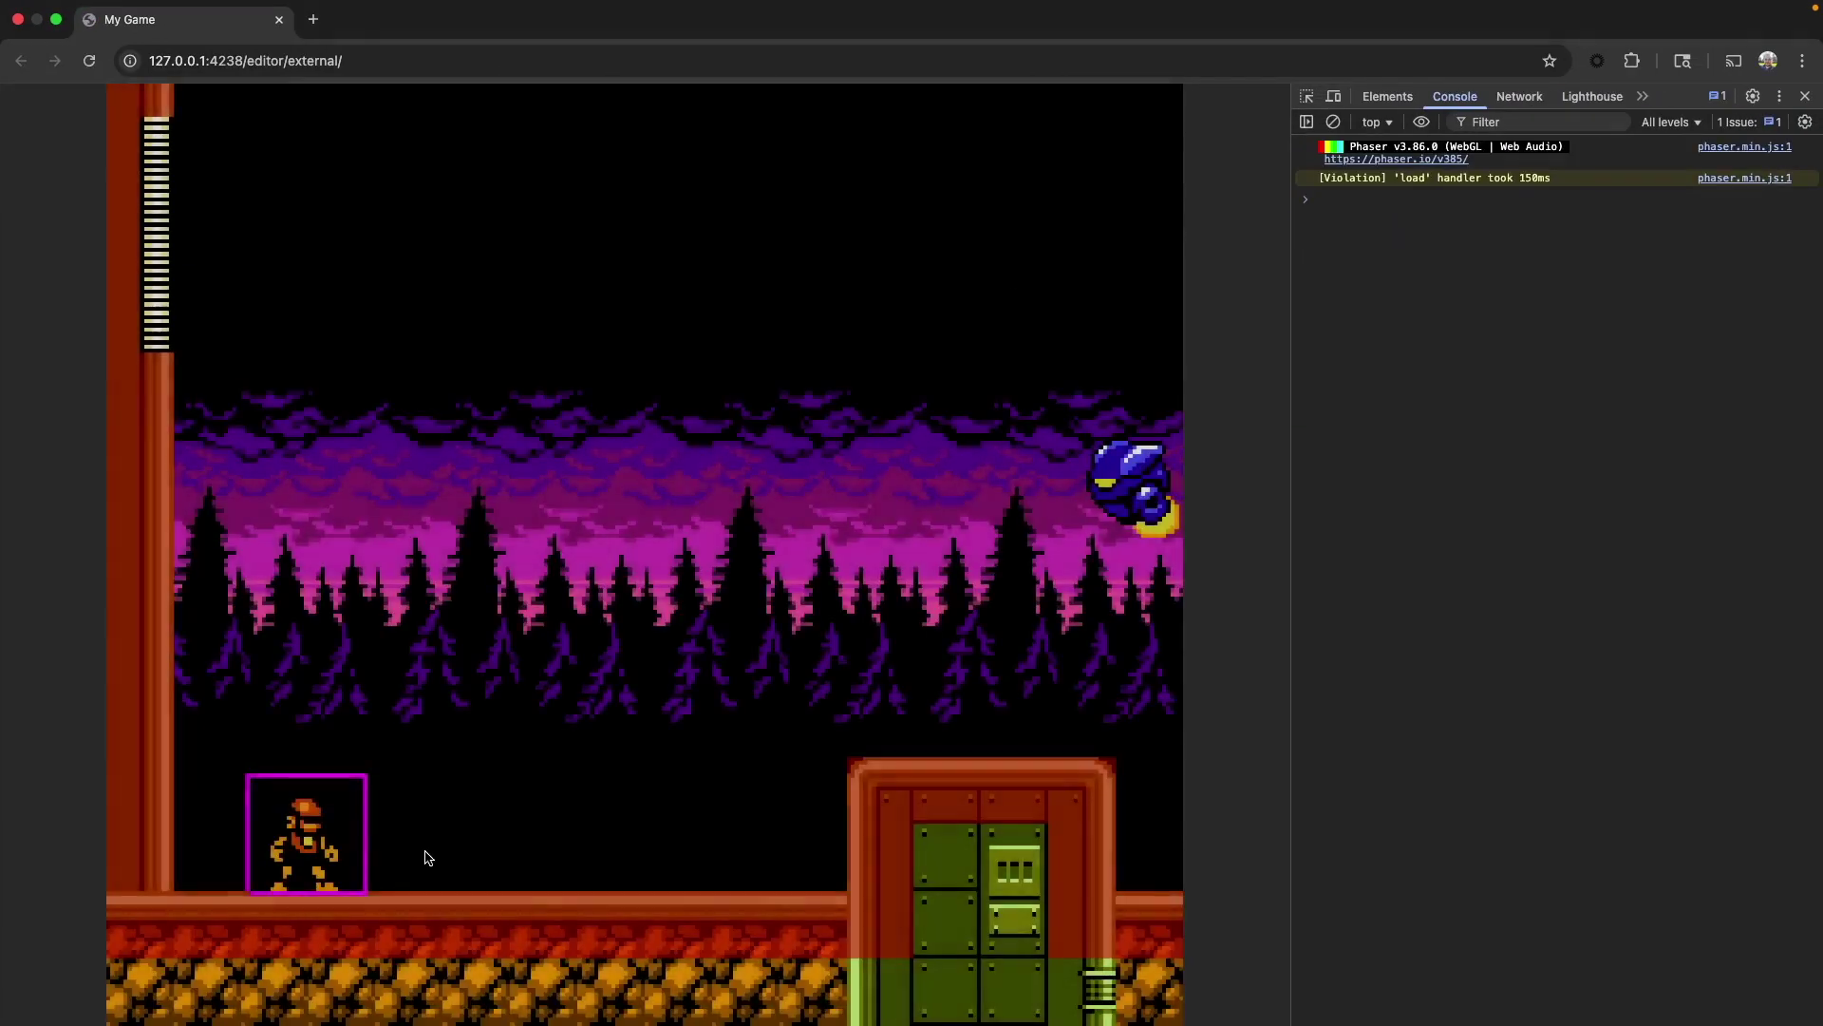
Run the player back and forth along the floor, jumping near the wall and door.
key(Left)
key(Right)
key(Left)
key(Right)
key(Left)
key(Right)
key(Left)
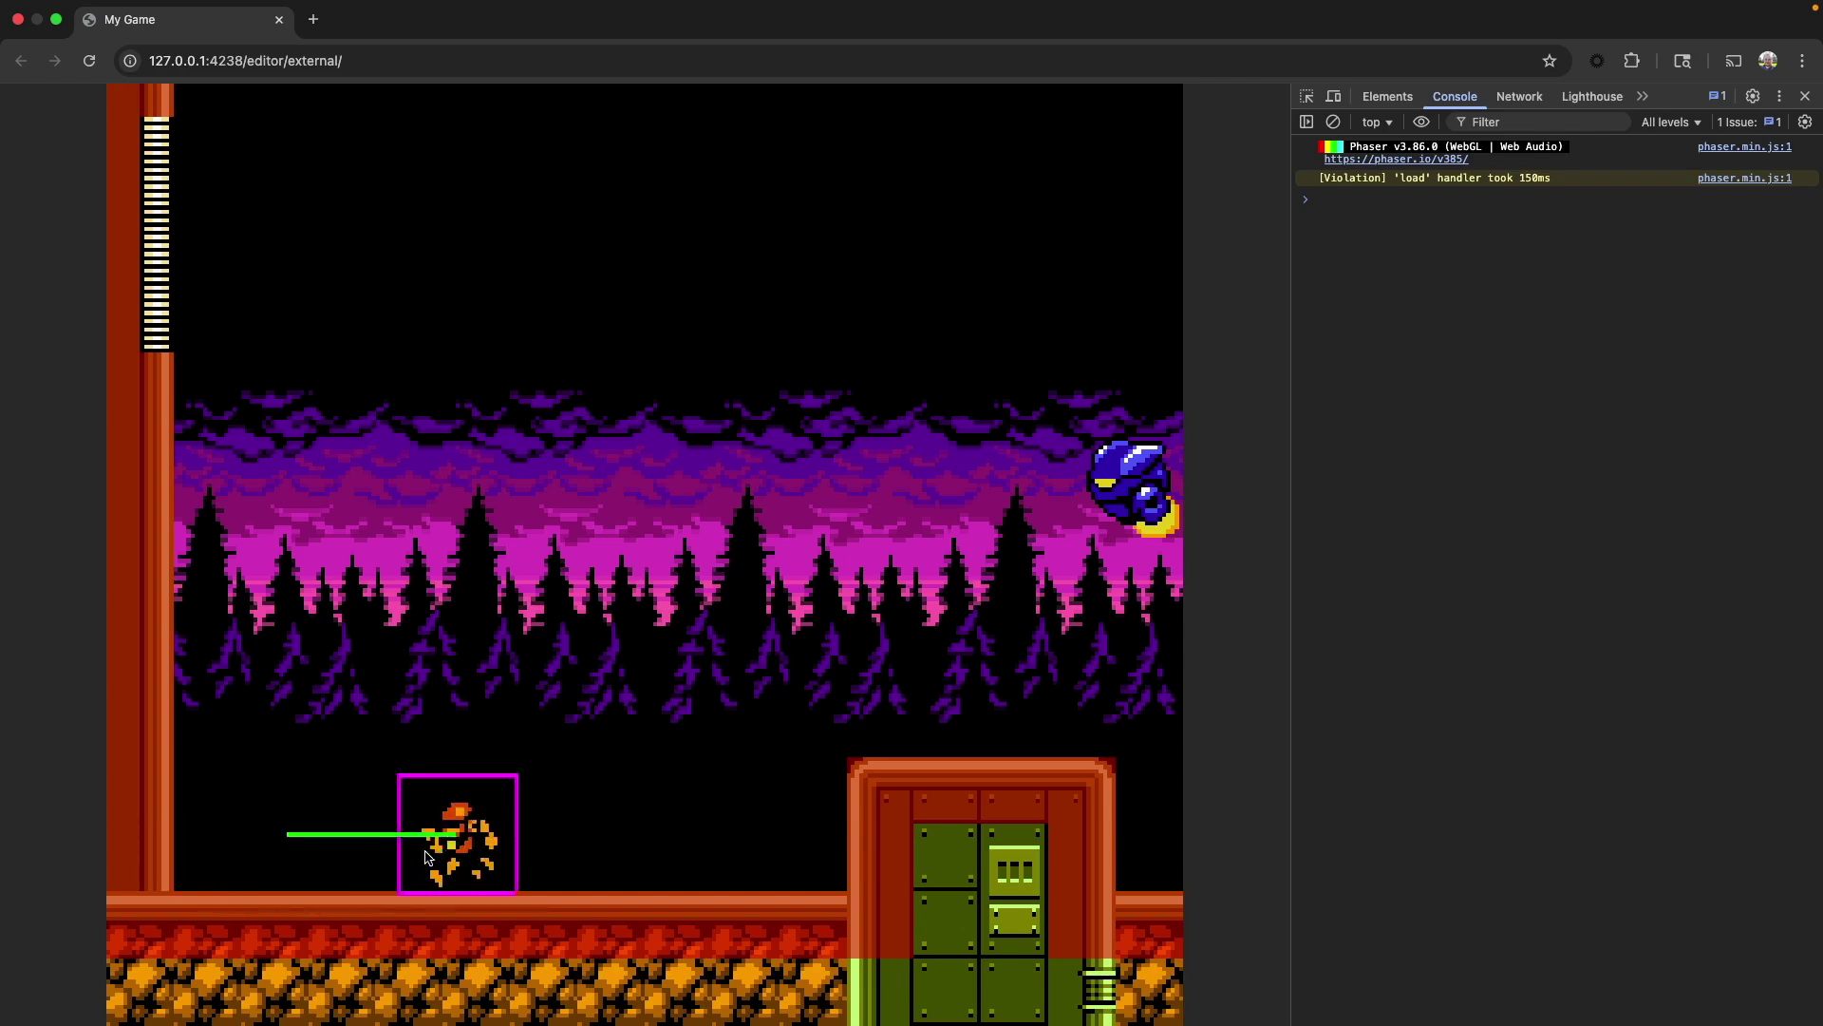
key(Right)
key(Left)
key(space)
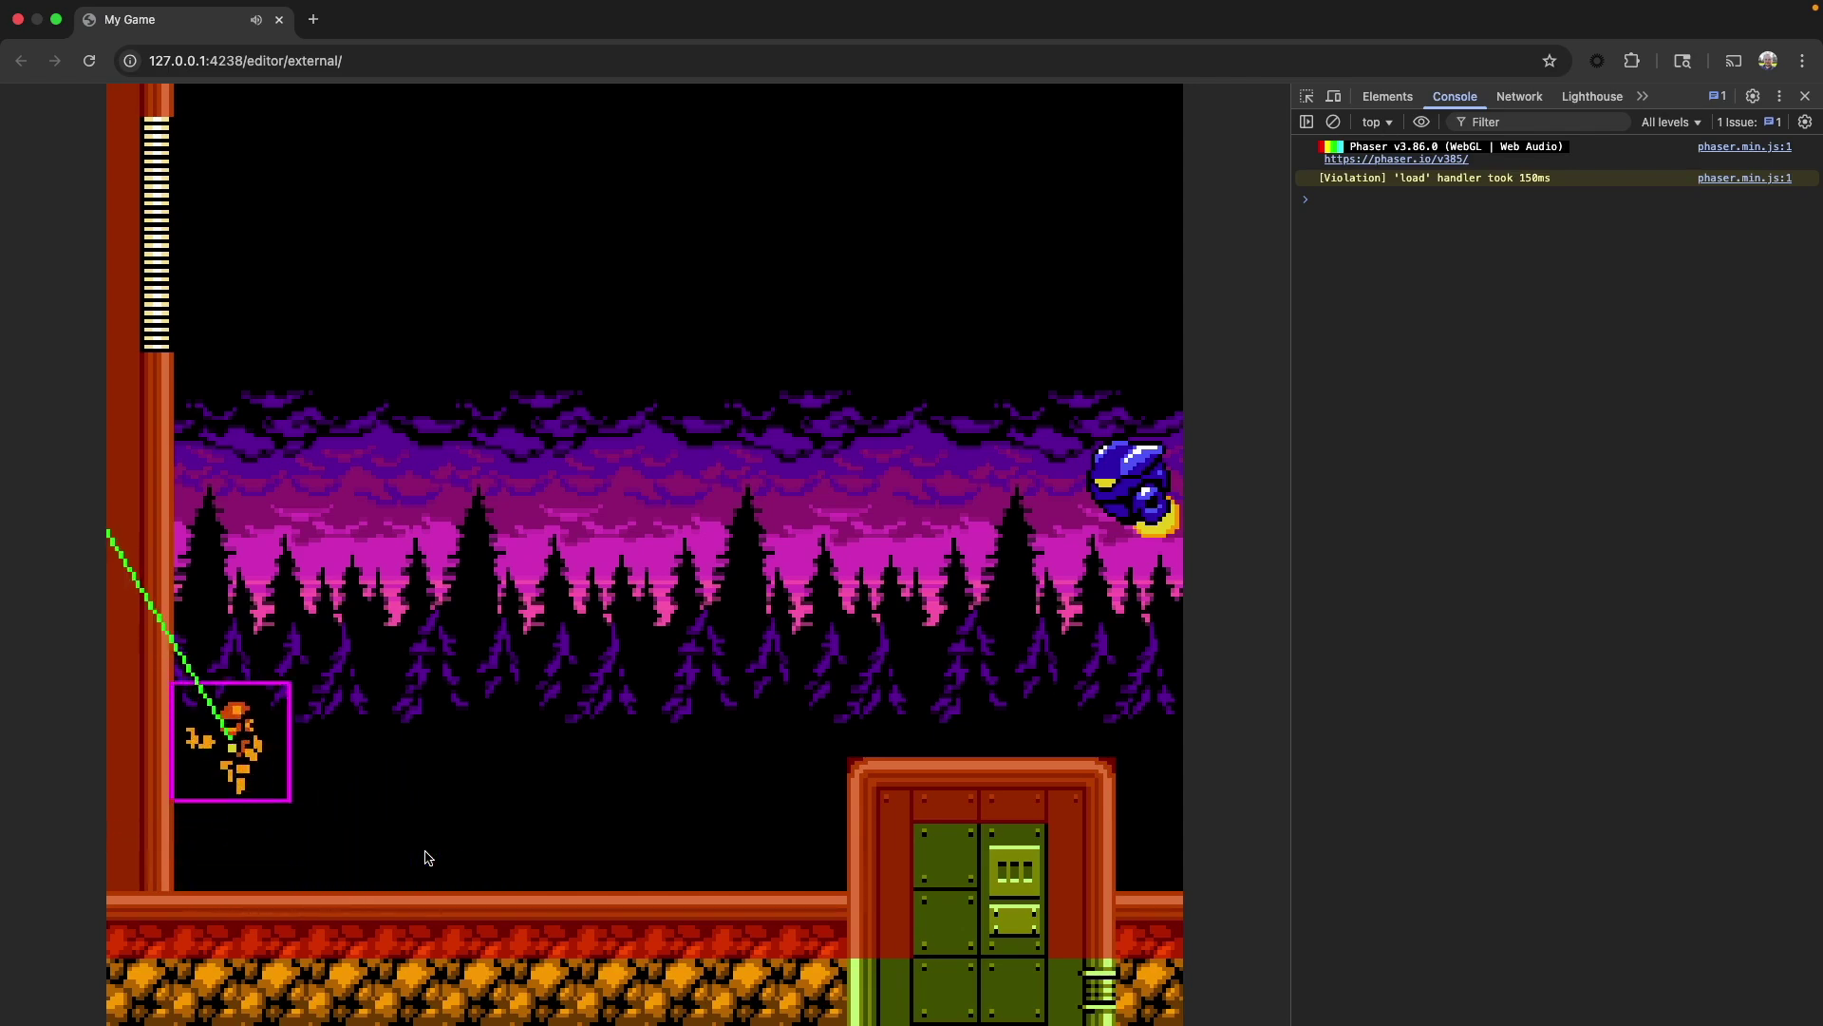
key(Right)
key(Left)
key(space)
key(Right)
key(Up)
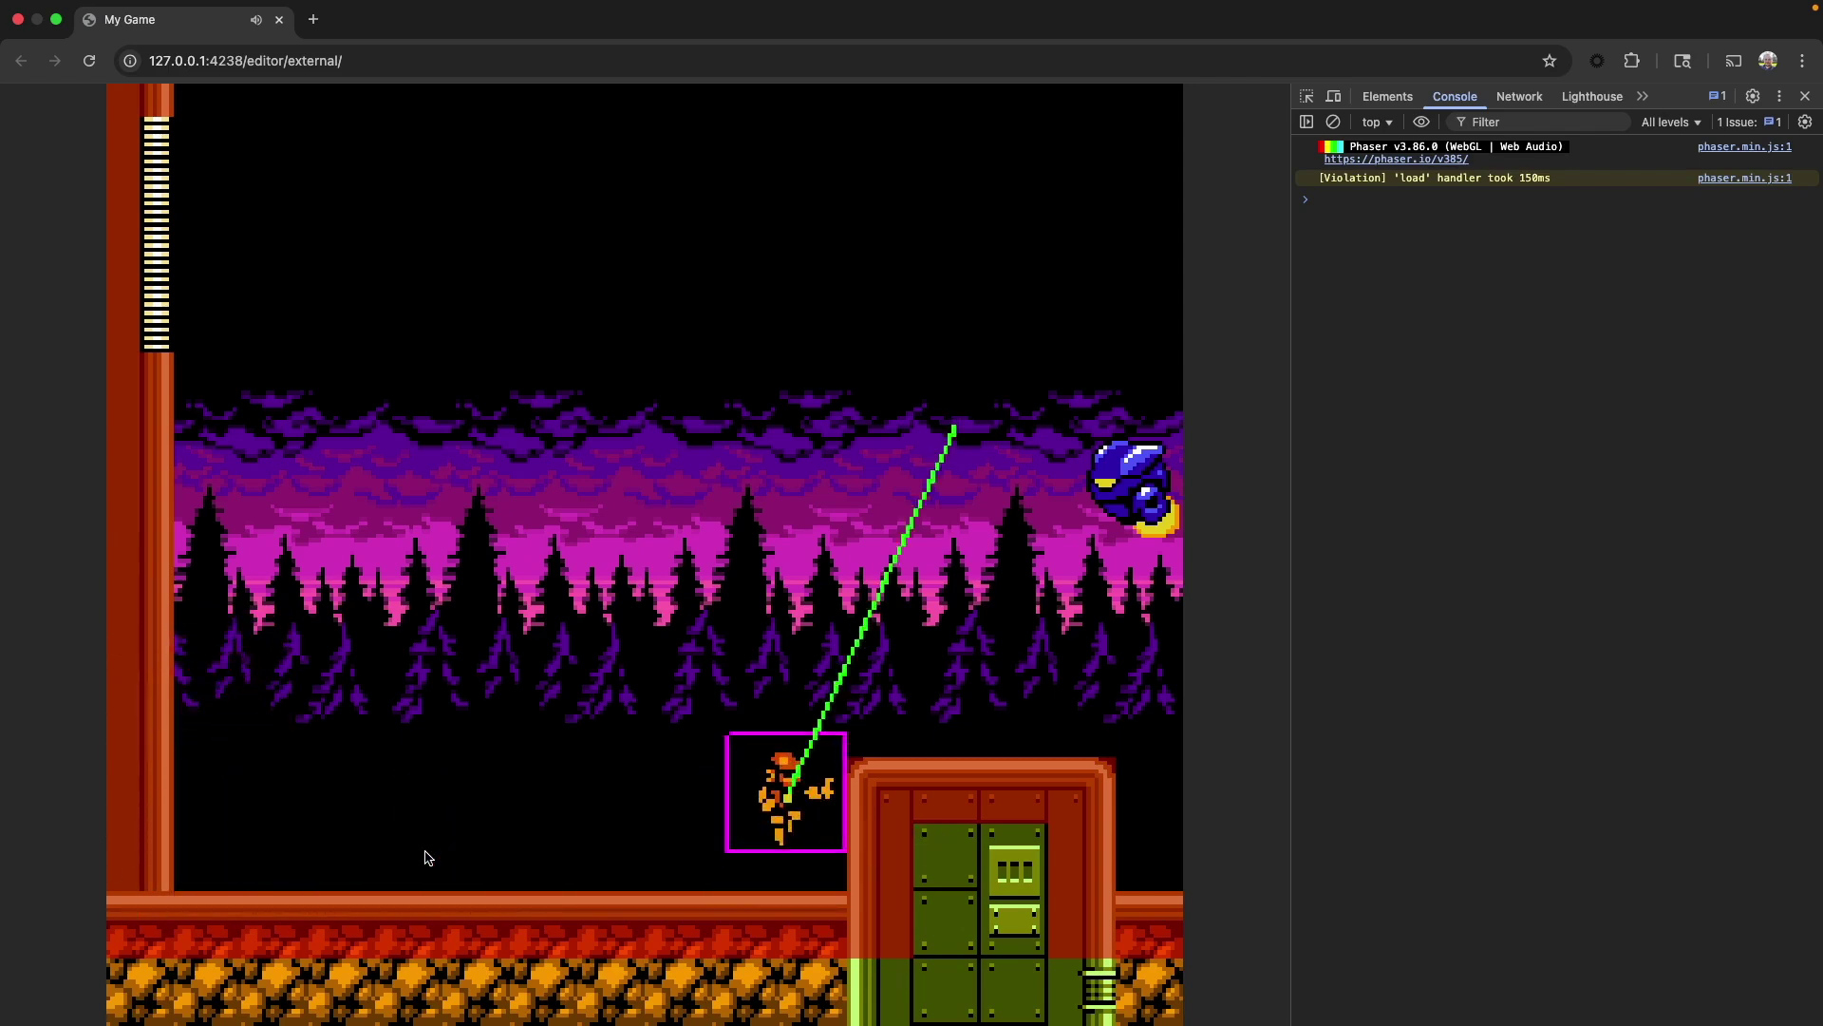
key(Right)
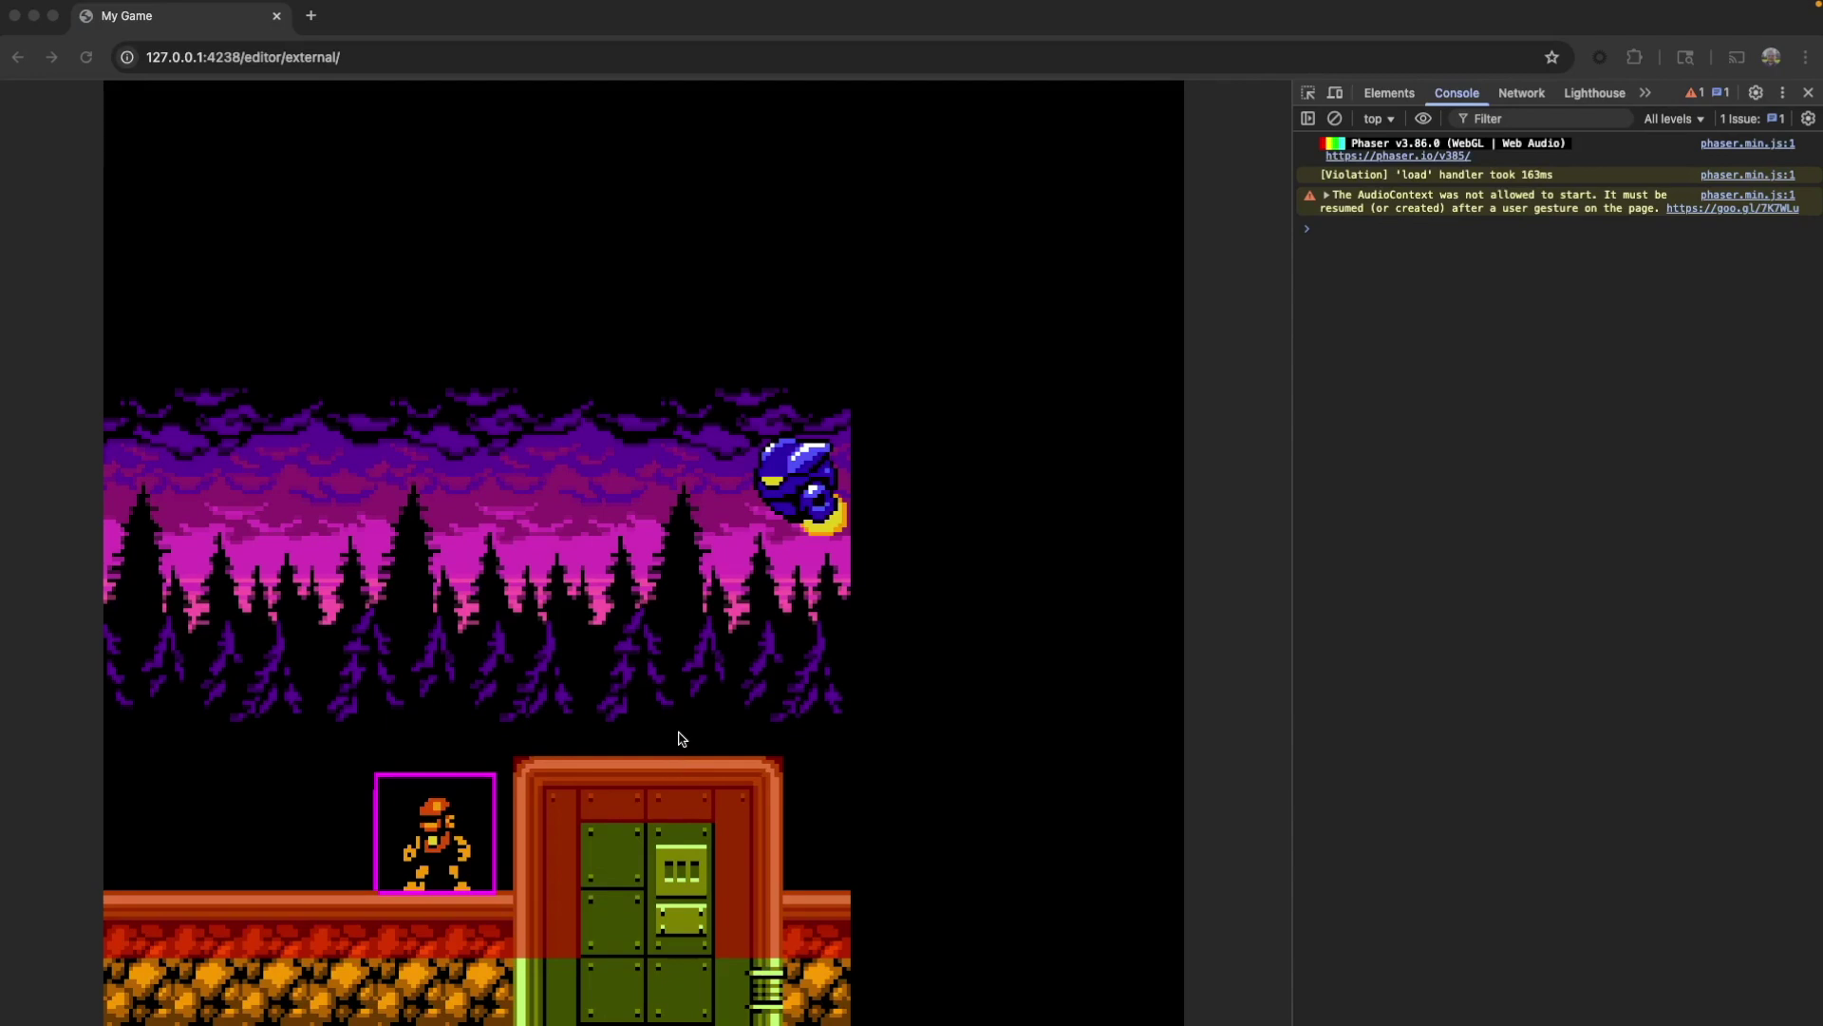
Refocus the game and jump the player up onto the door block.
click(679, 732)
key(Left)
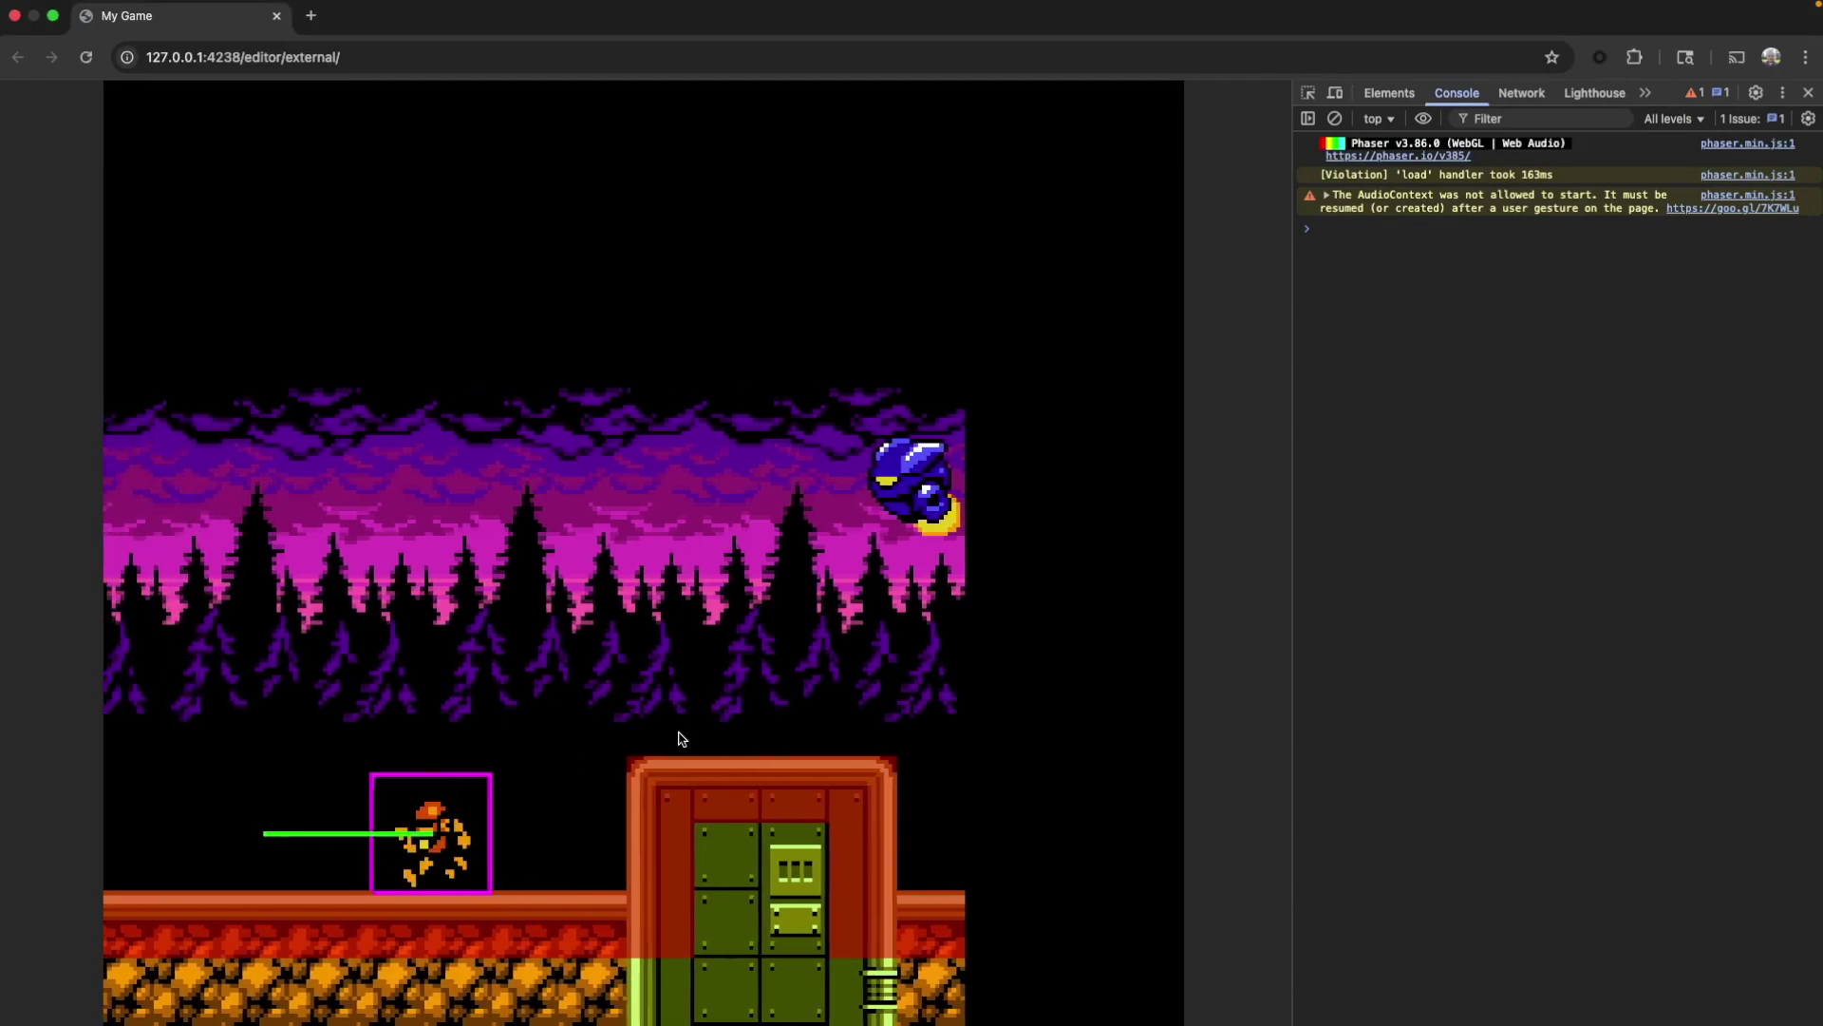
key(Right)
key(Up)
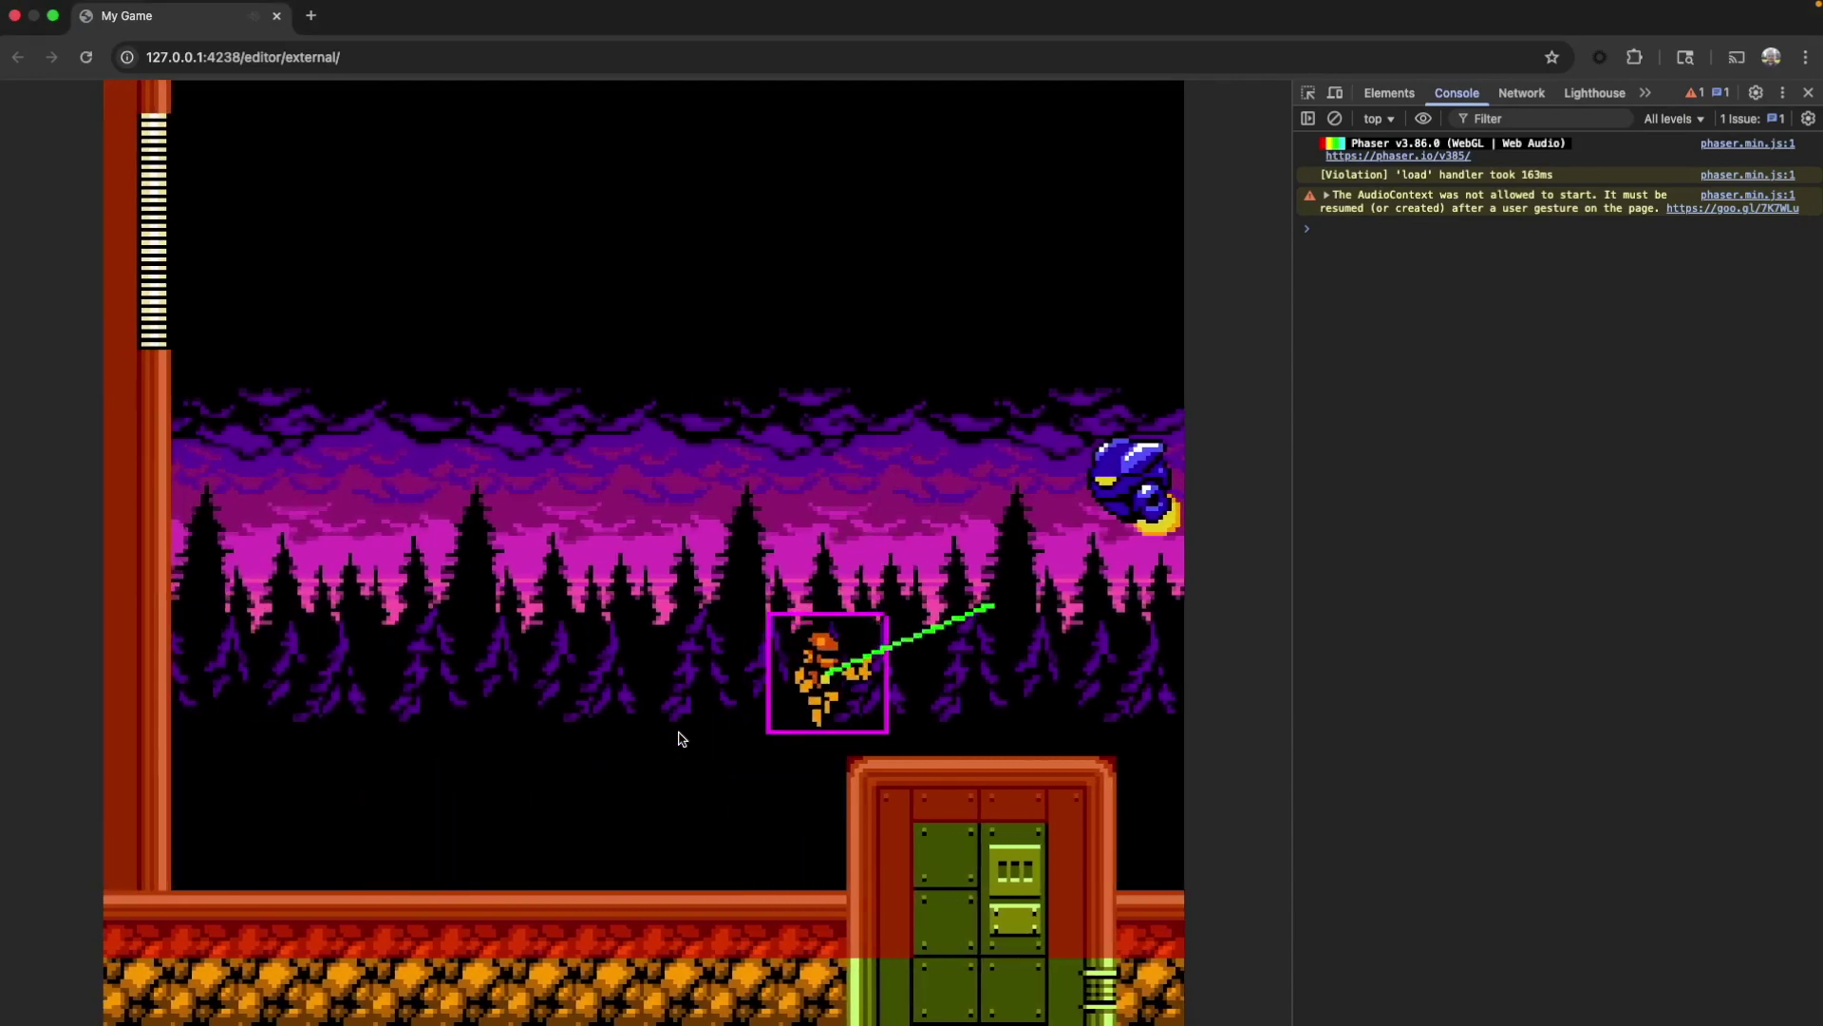
key(Left)
key(Right)
key(Up)
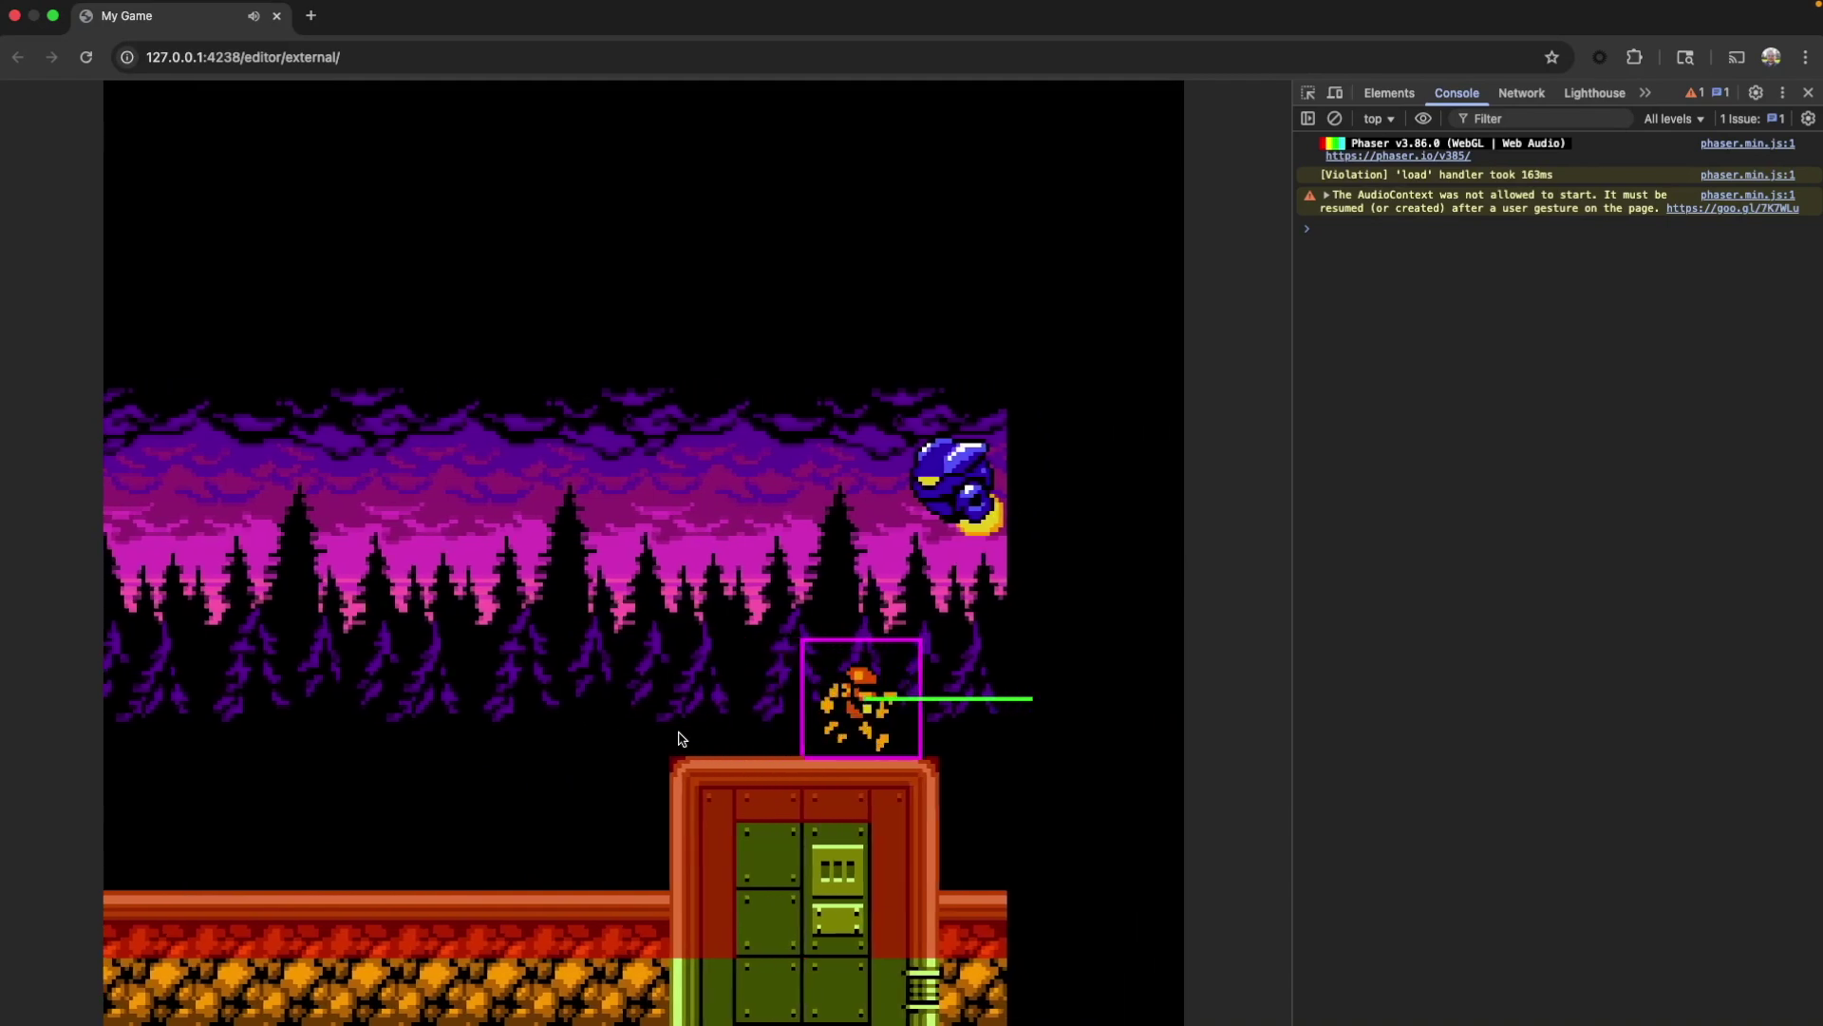
key(ctrl+Left)
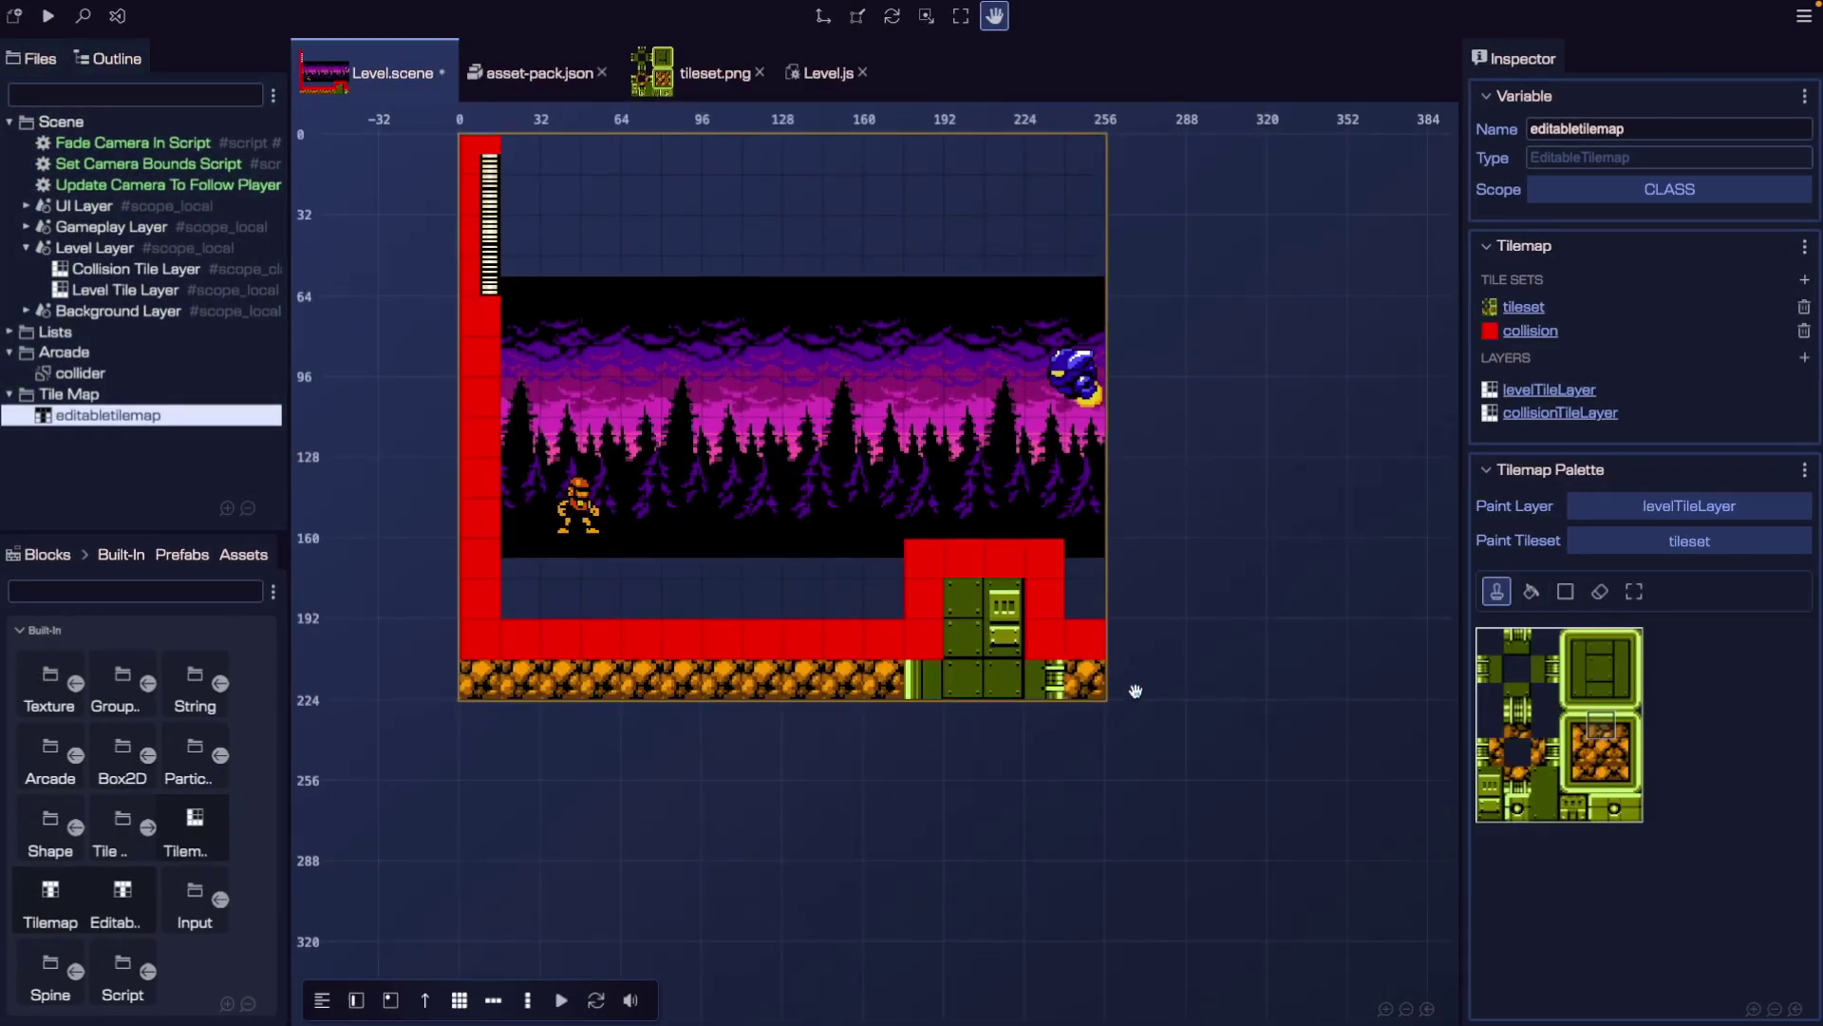
Increase the Level Tile Layer's Layer Width and enter Edit Map painting mode.
scroll(1065, 418, down, 2)
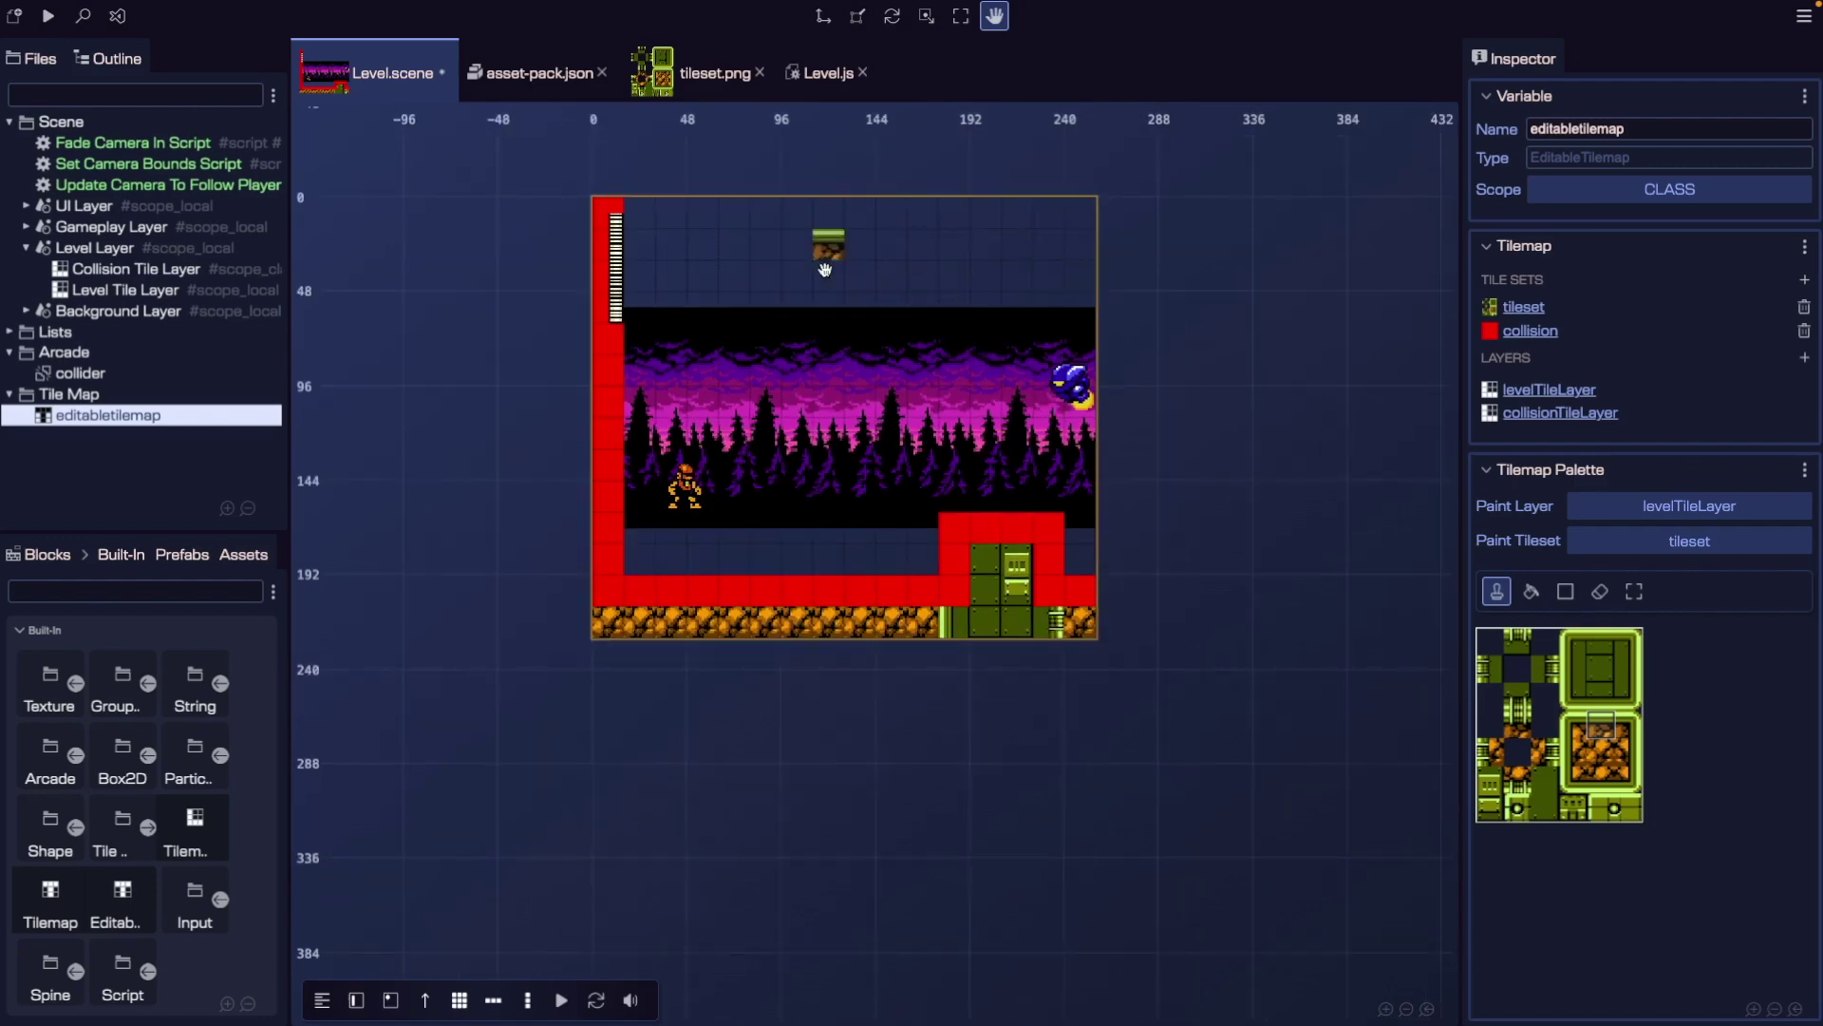
click(152, 291)
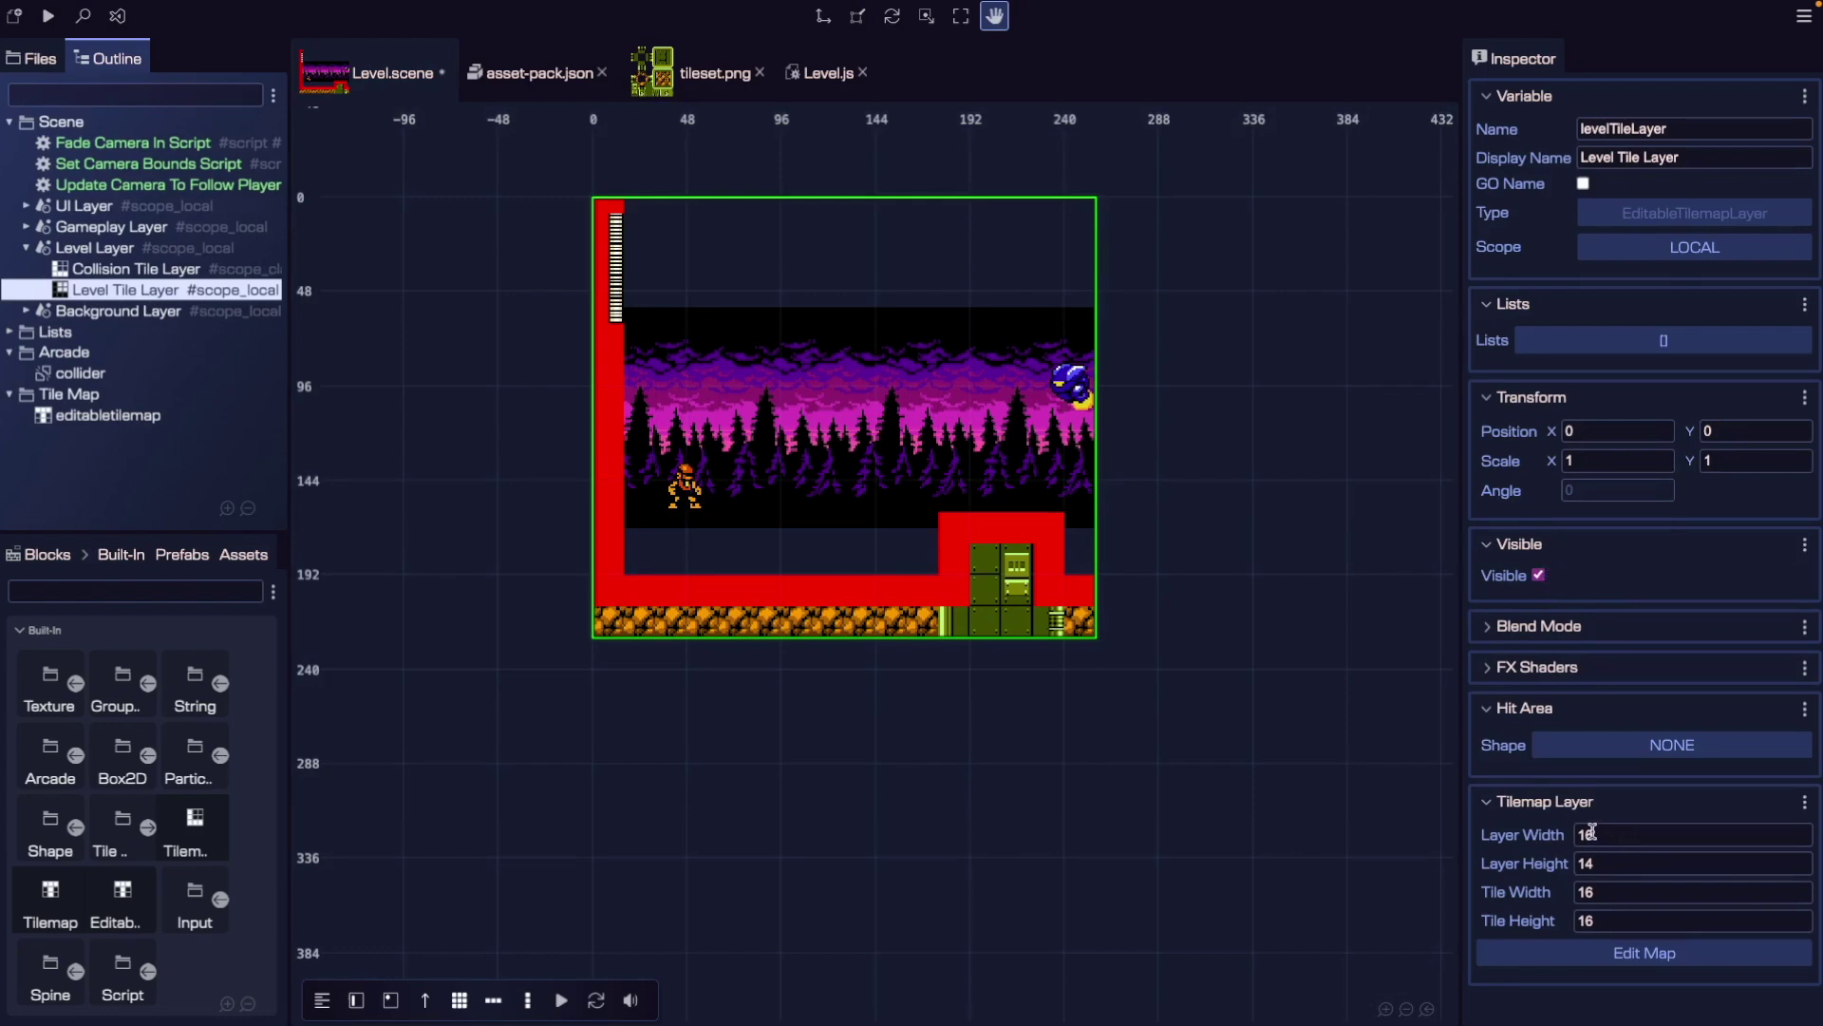
click(1625, 834)
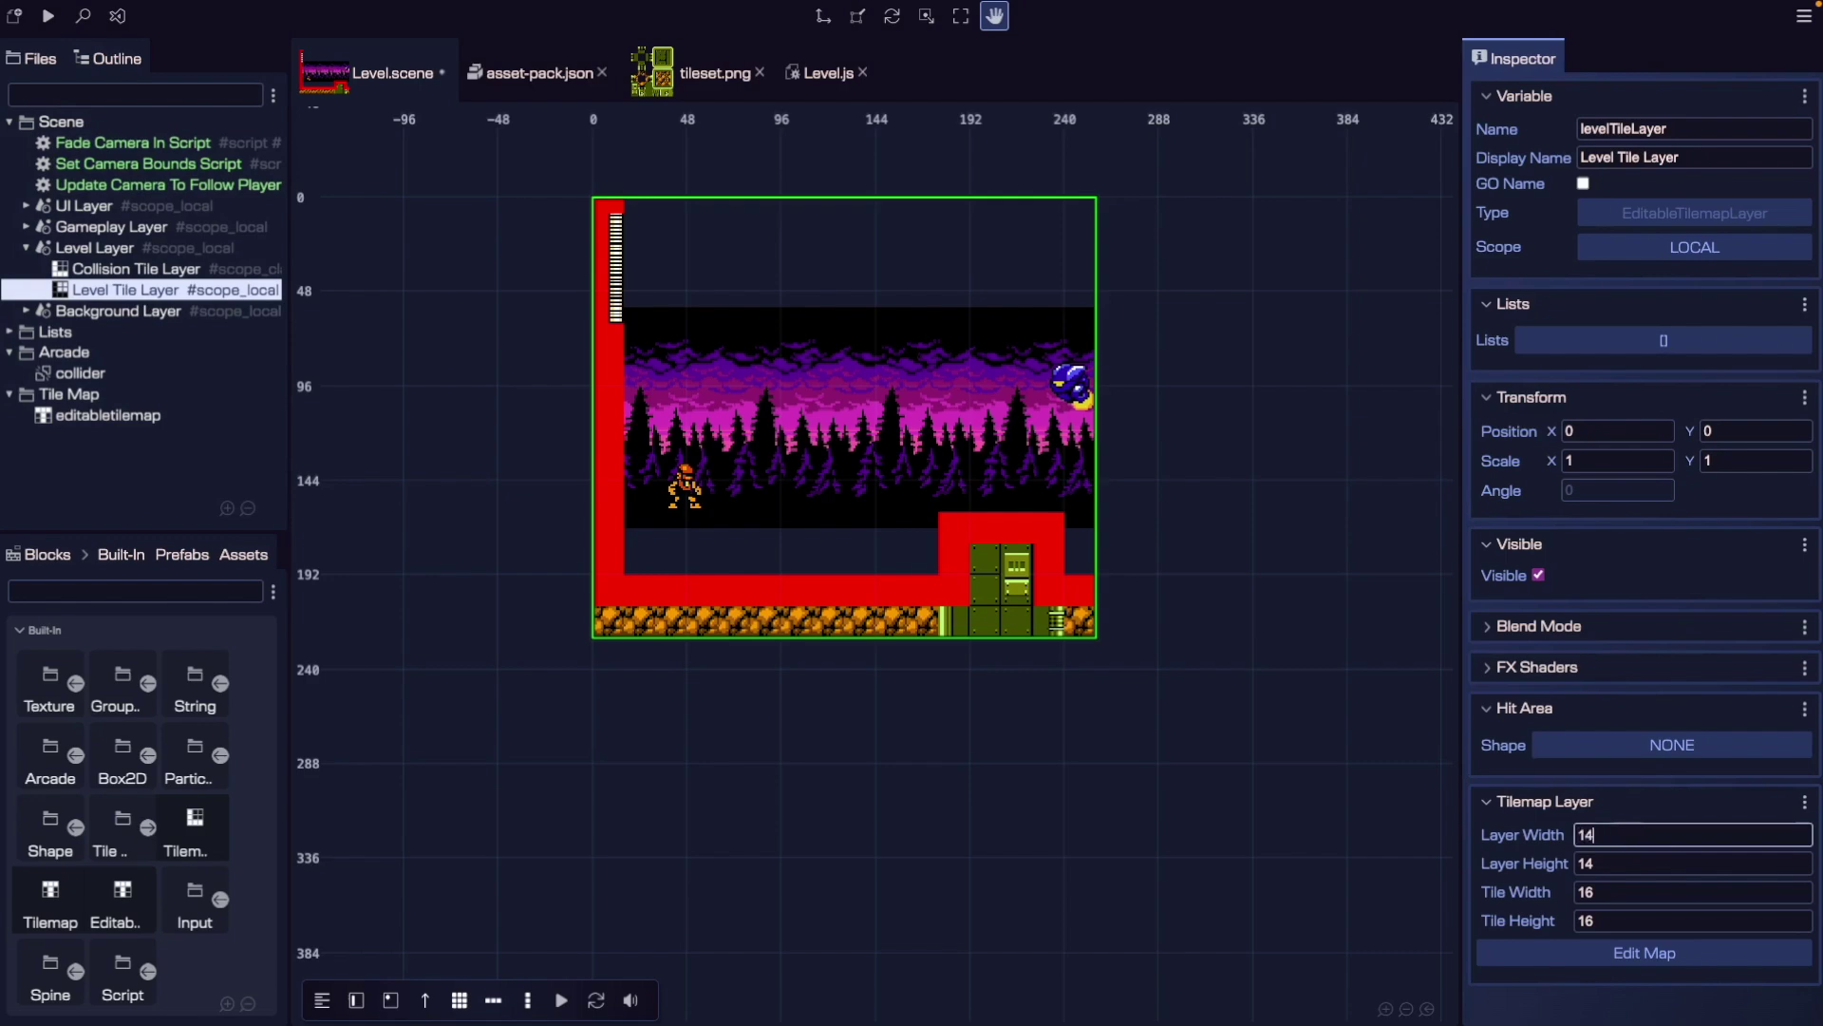
click(1643, 952)
middle_drag(1292, 740, 978, 680)
Extend the ground right of the door with a rectangle of ground tiles and a corner cap.
scroll(777, 577, up, 2)
scroll(873, 603, up, 2)
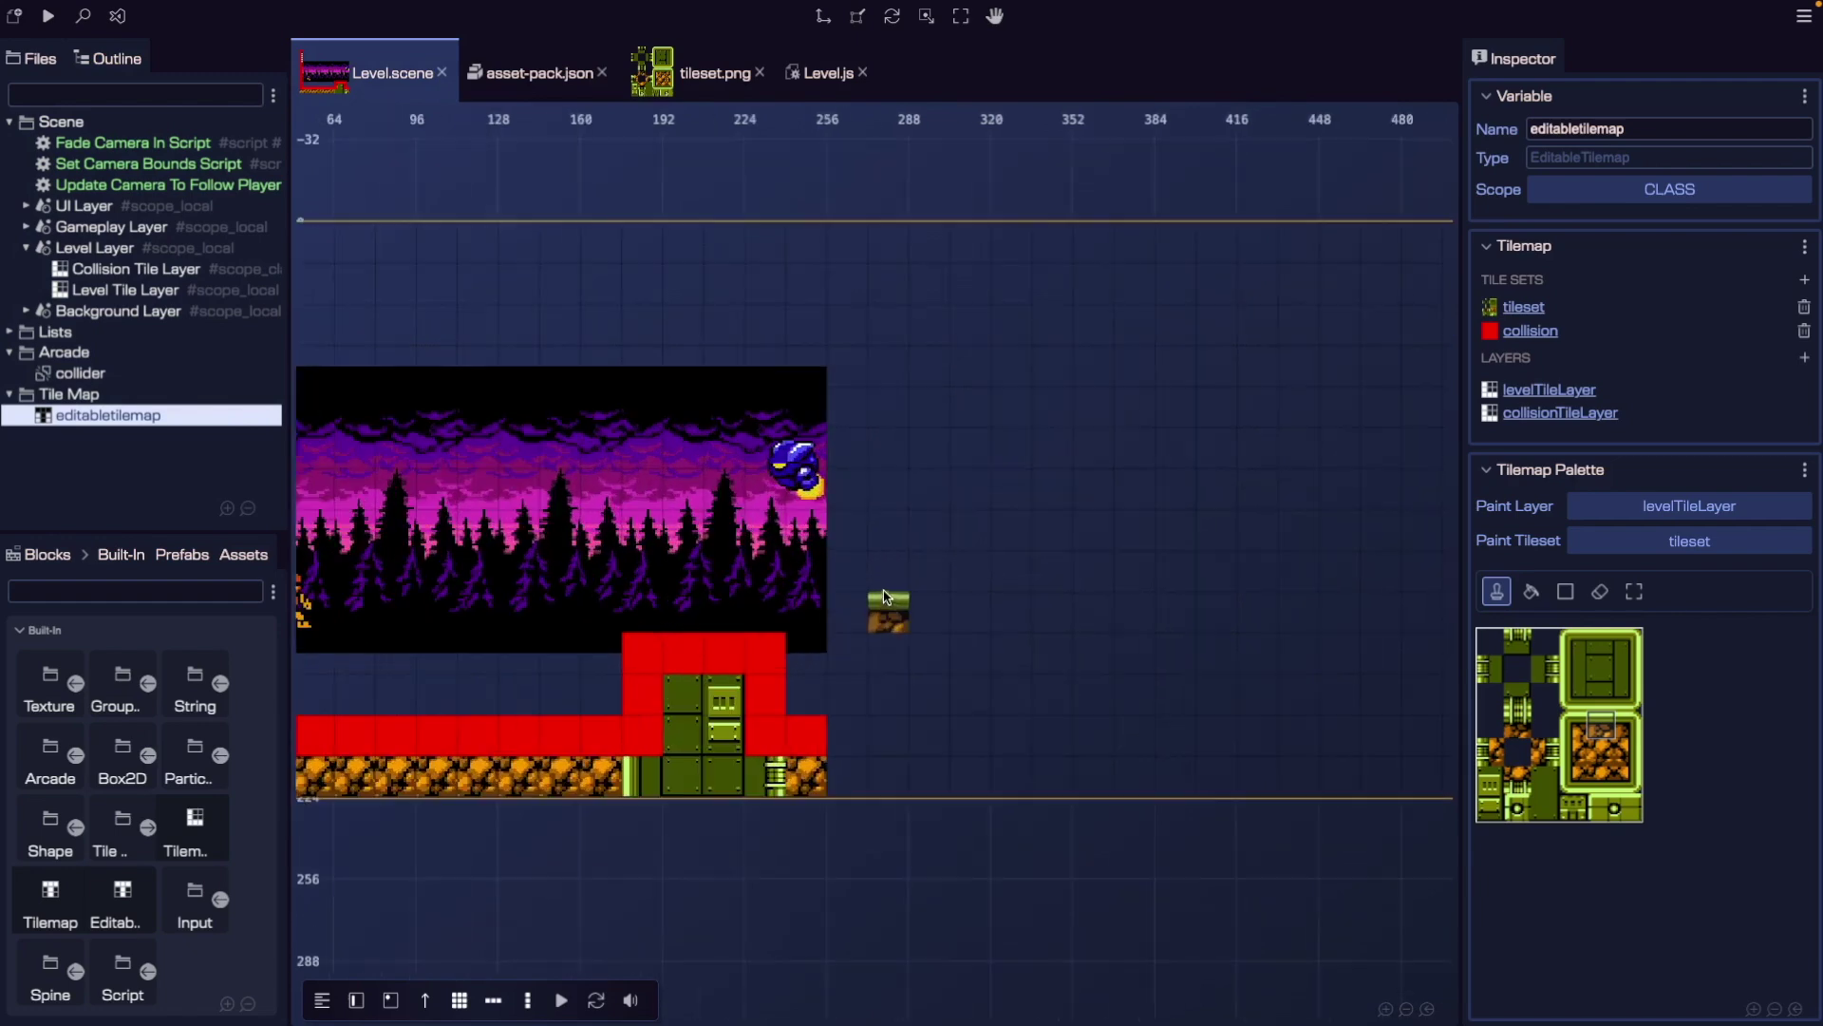
scroll(1377, 788, up, 2)
drag(1601, 735, 1602, 748)
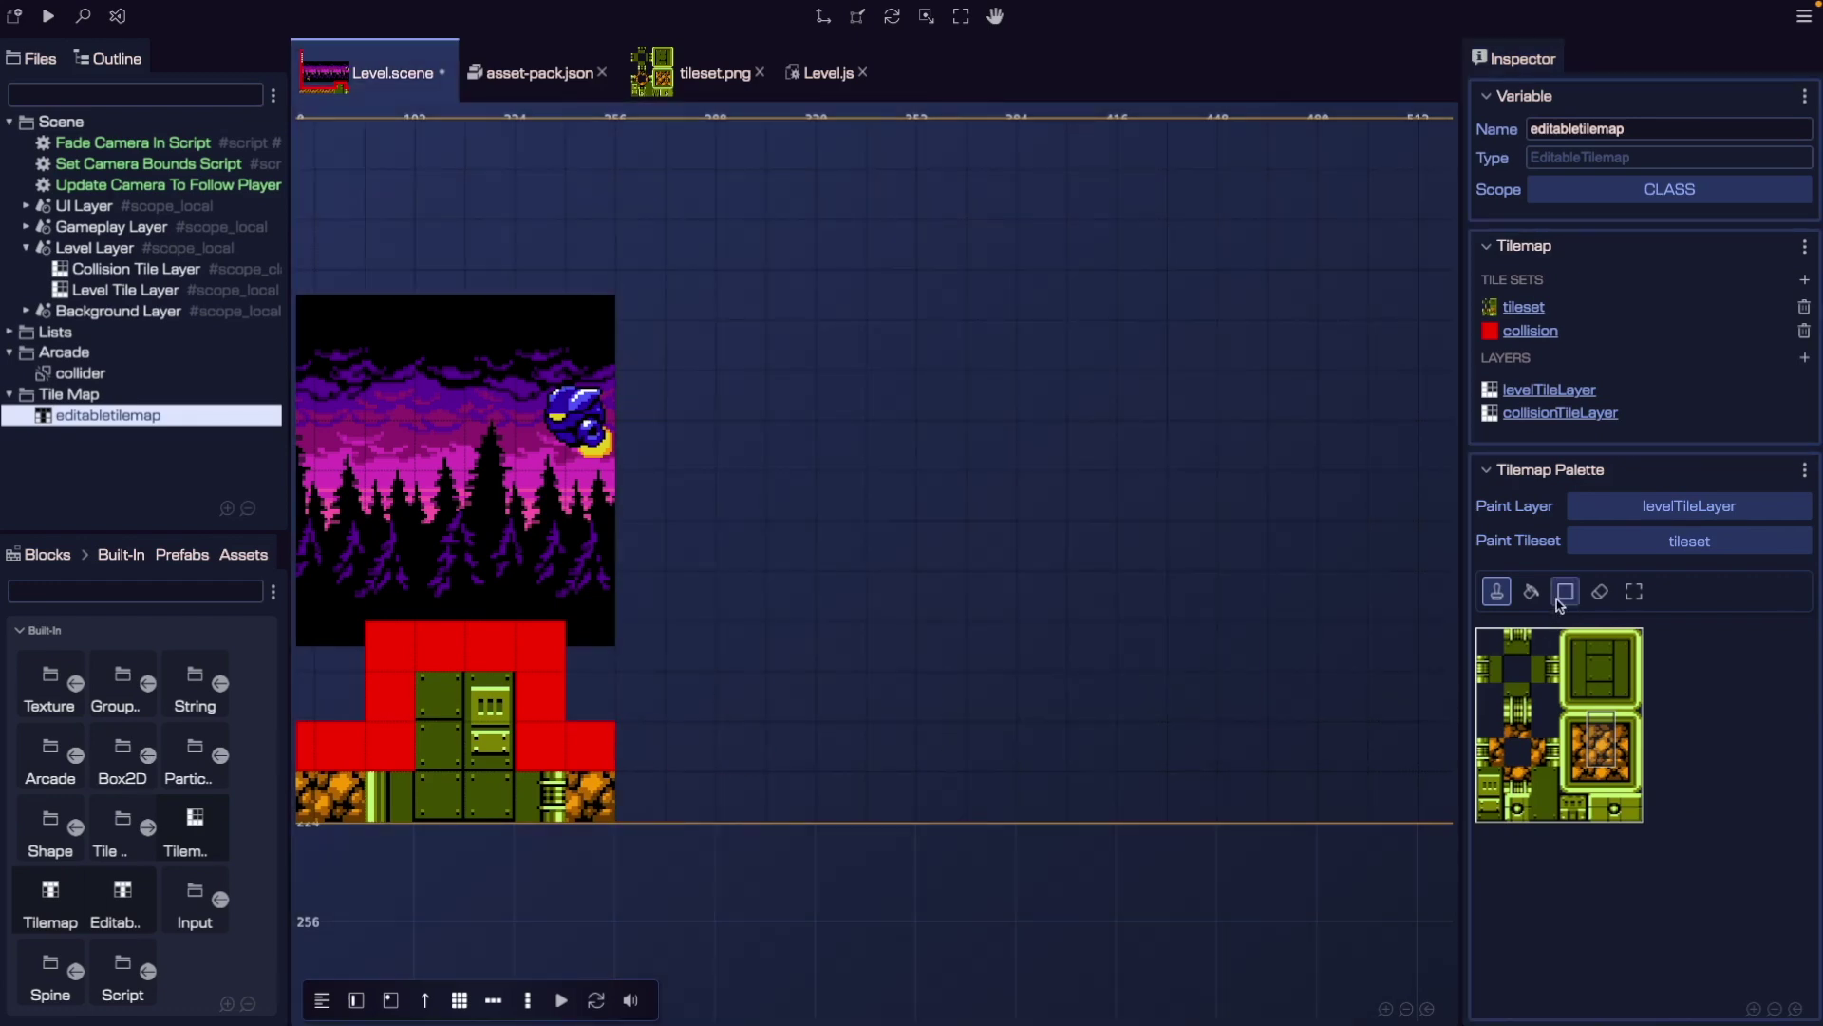
click(1559, 599)
drag(647, 738, 1291, 801)
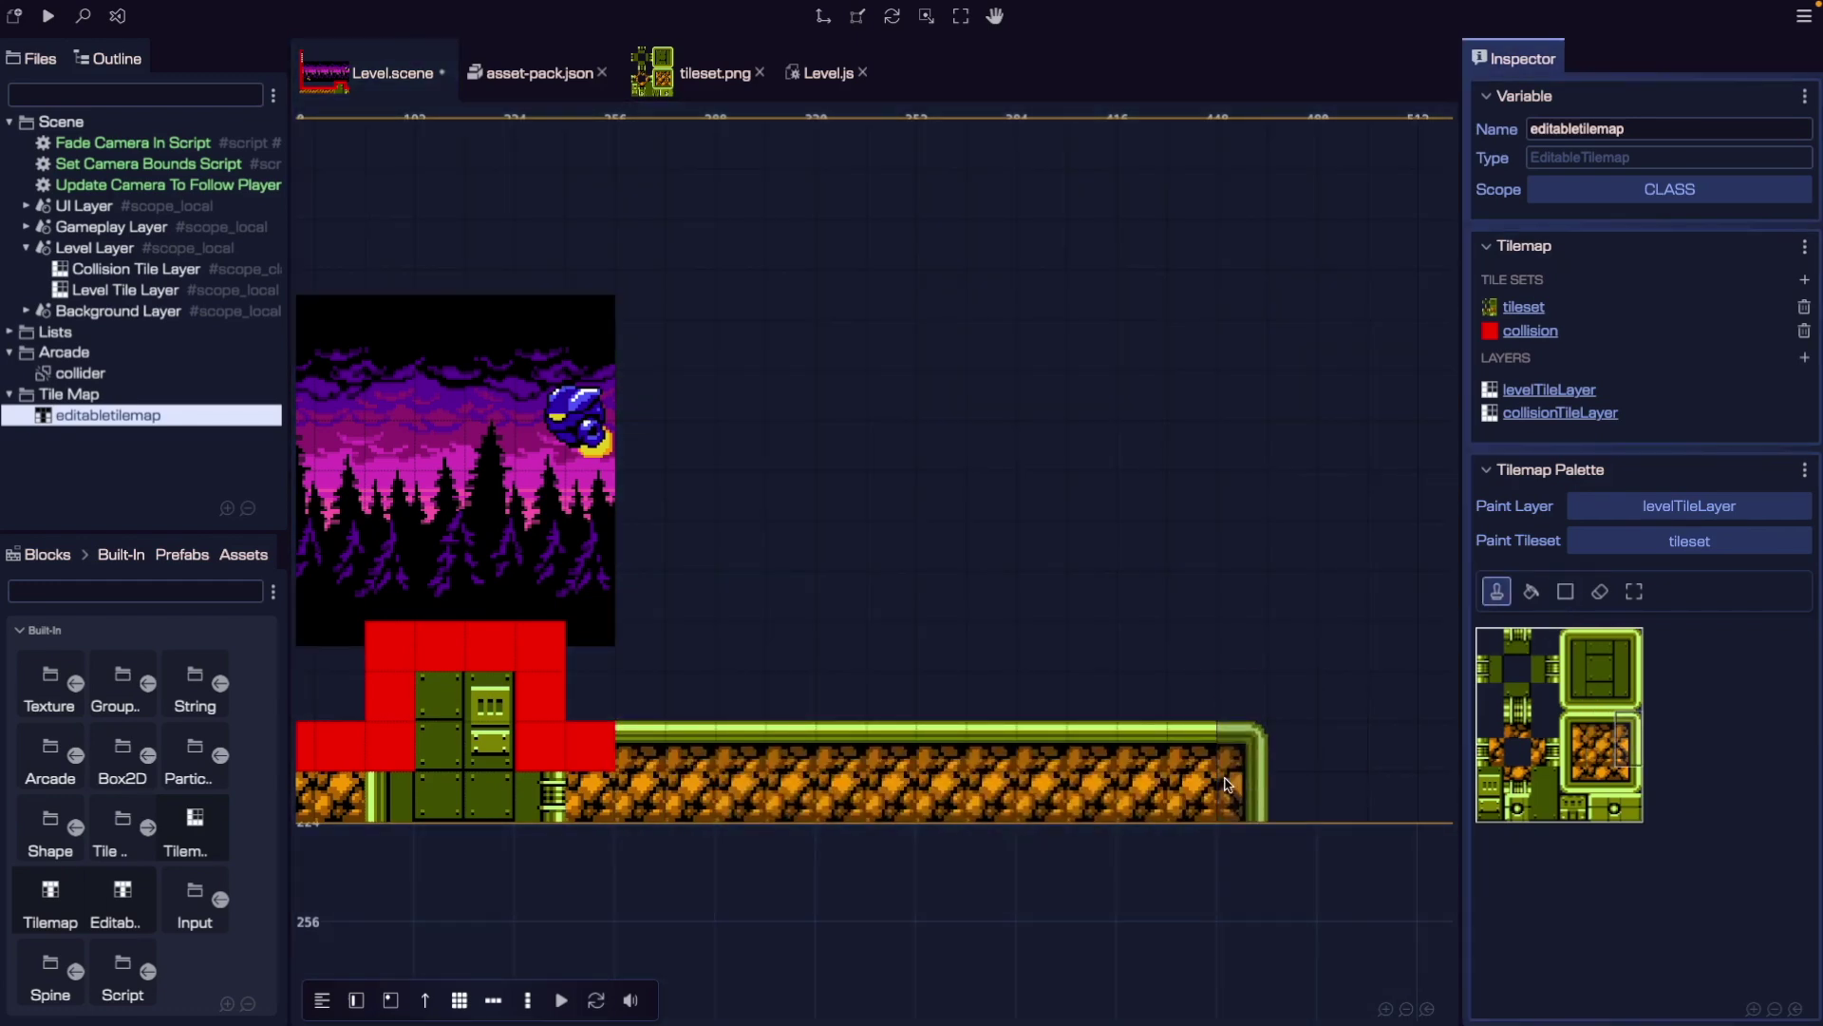
click(1200, 786)
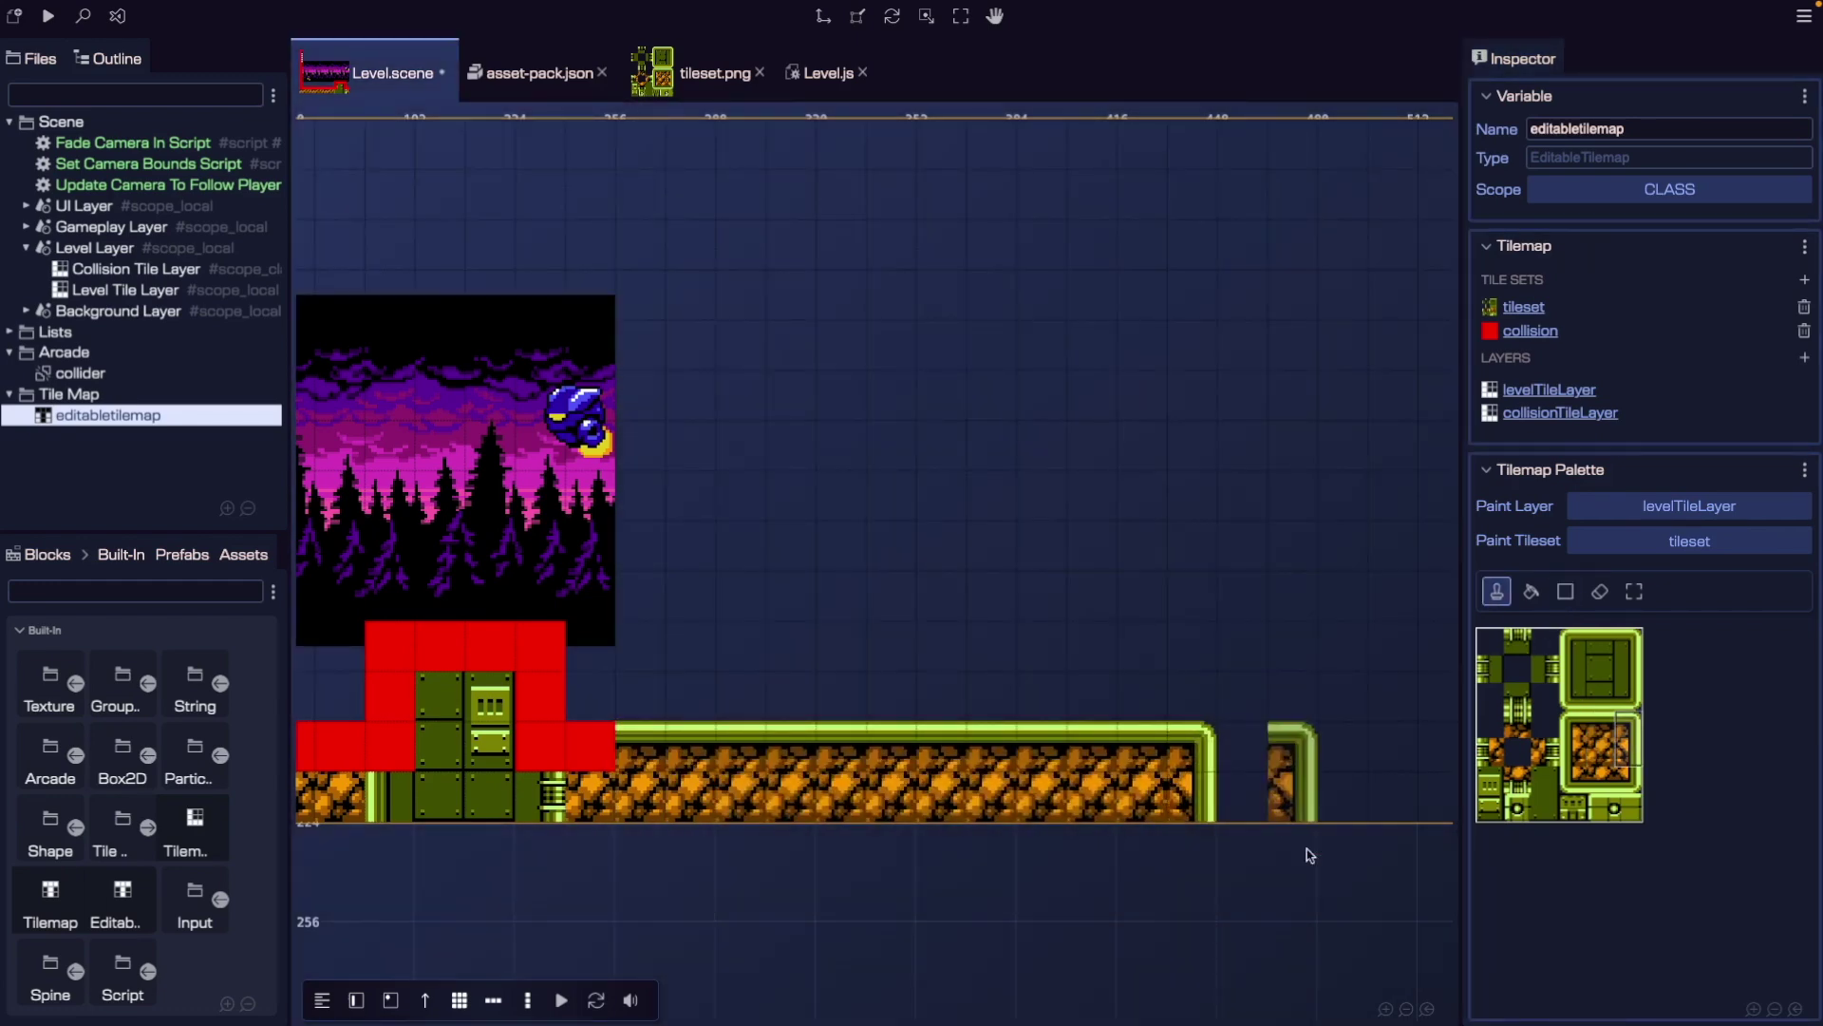
key(space)
drag(1237, 781, 1177, 741)
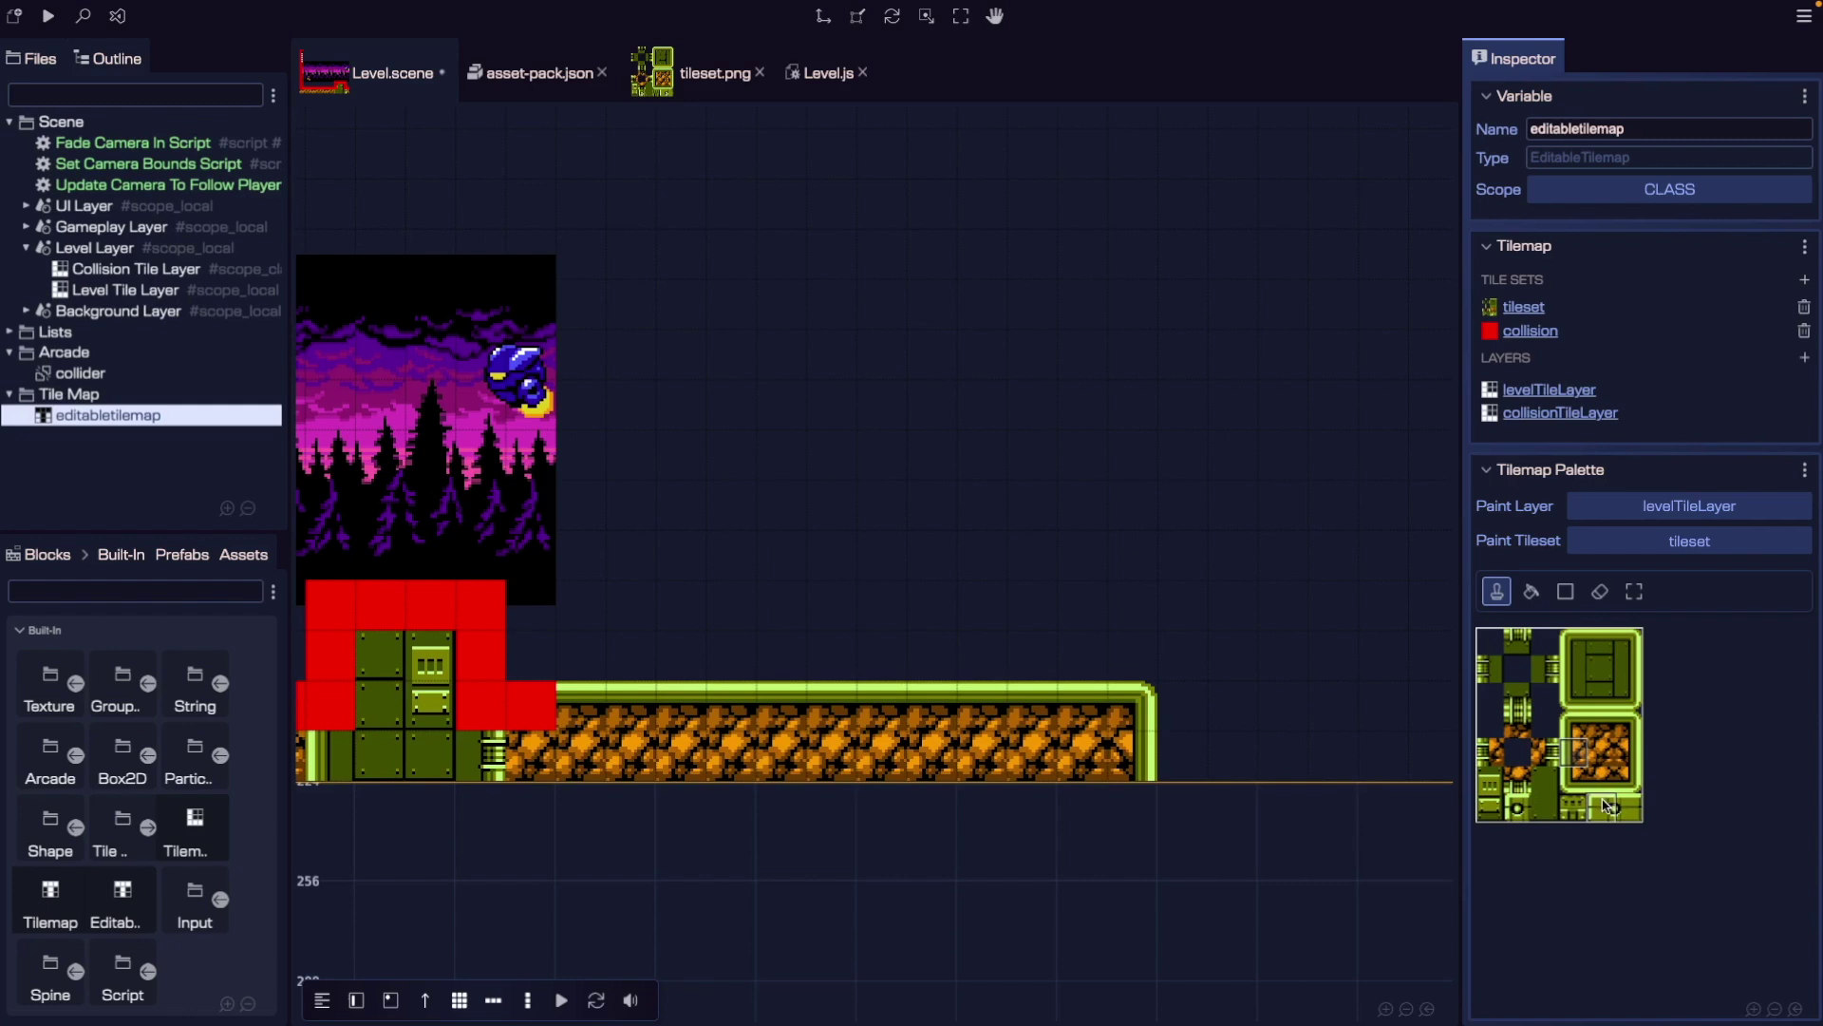
Stamp three floating platforms rising to the right.
drag(1605, 805, 1619, 808)
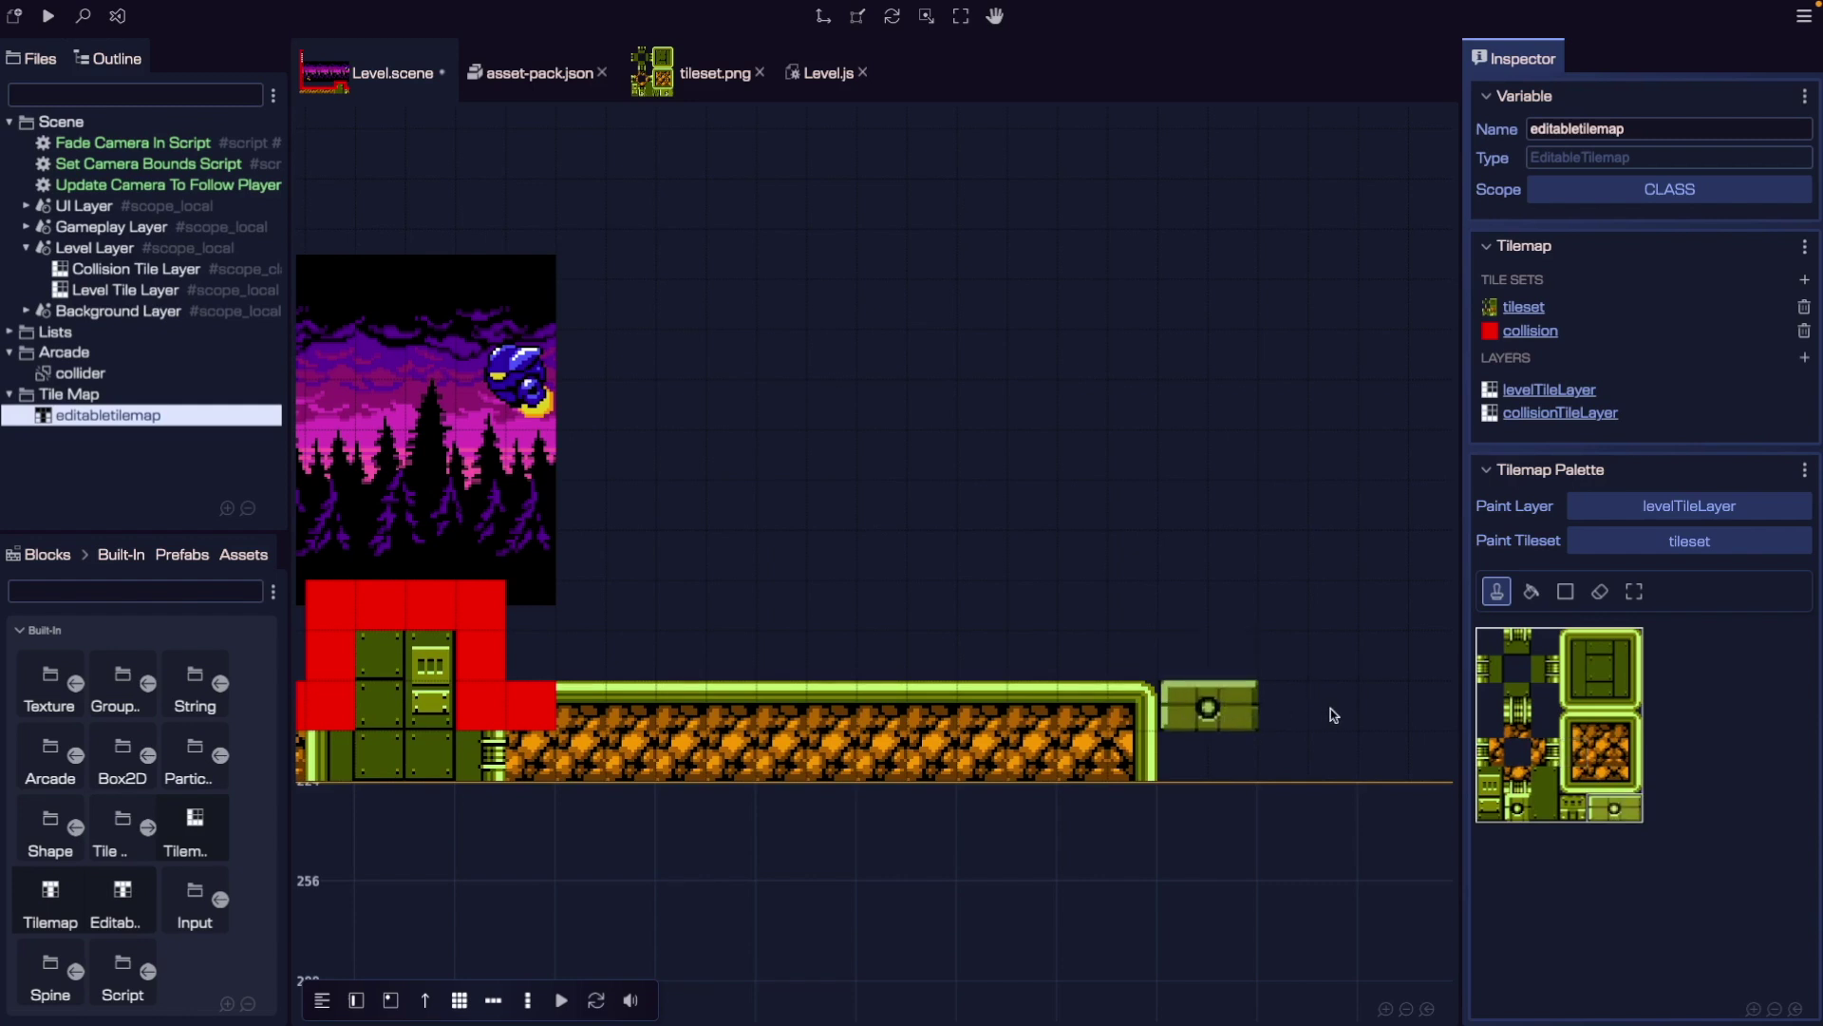
click(1324, 663)
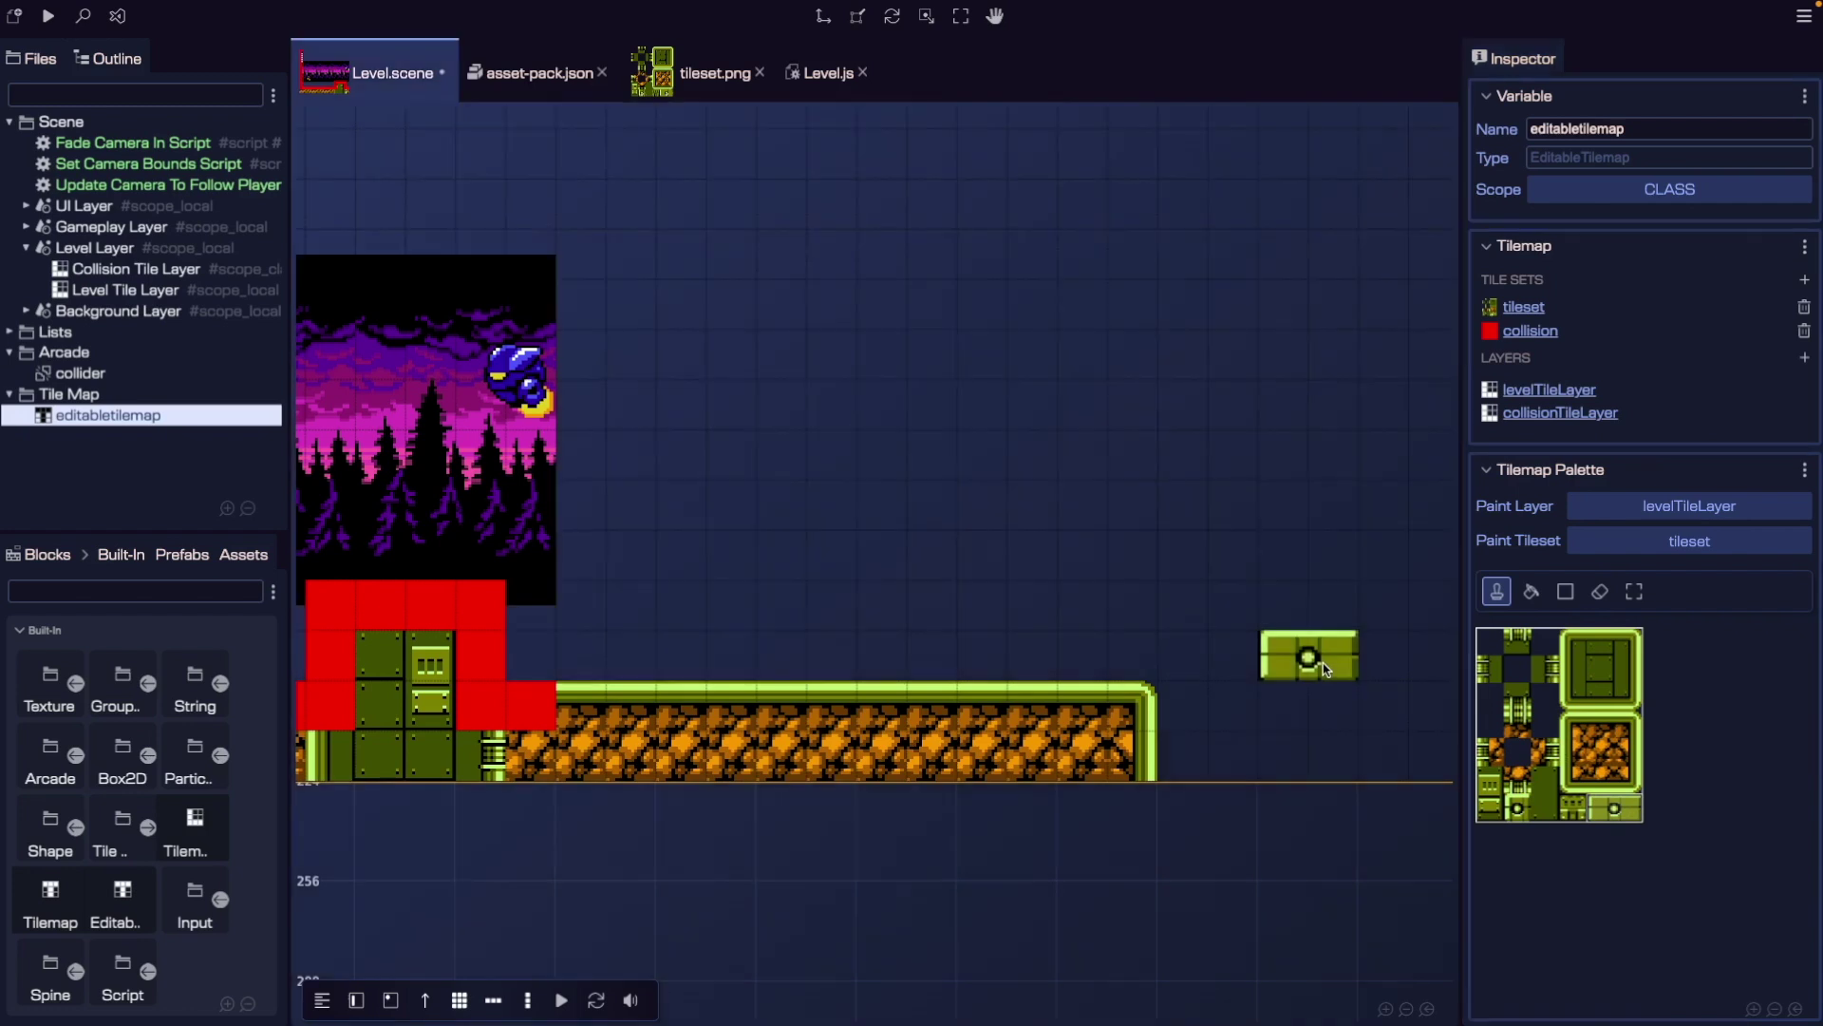
middle_drag(1373, 663, 704, 650)
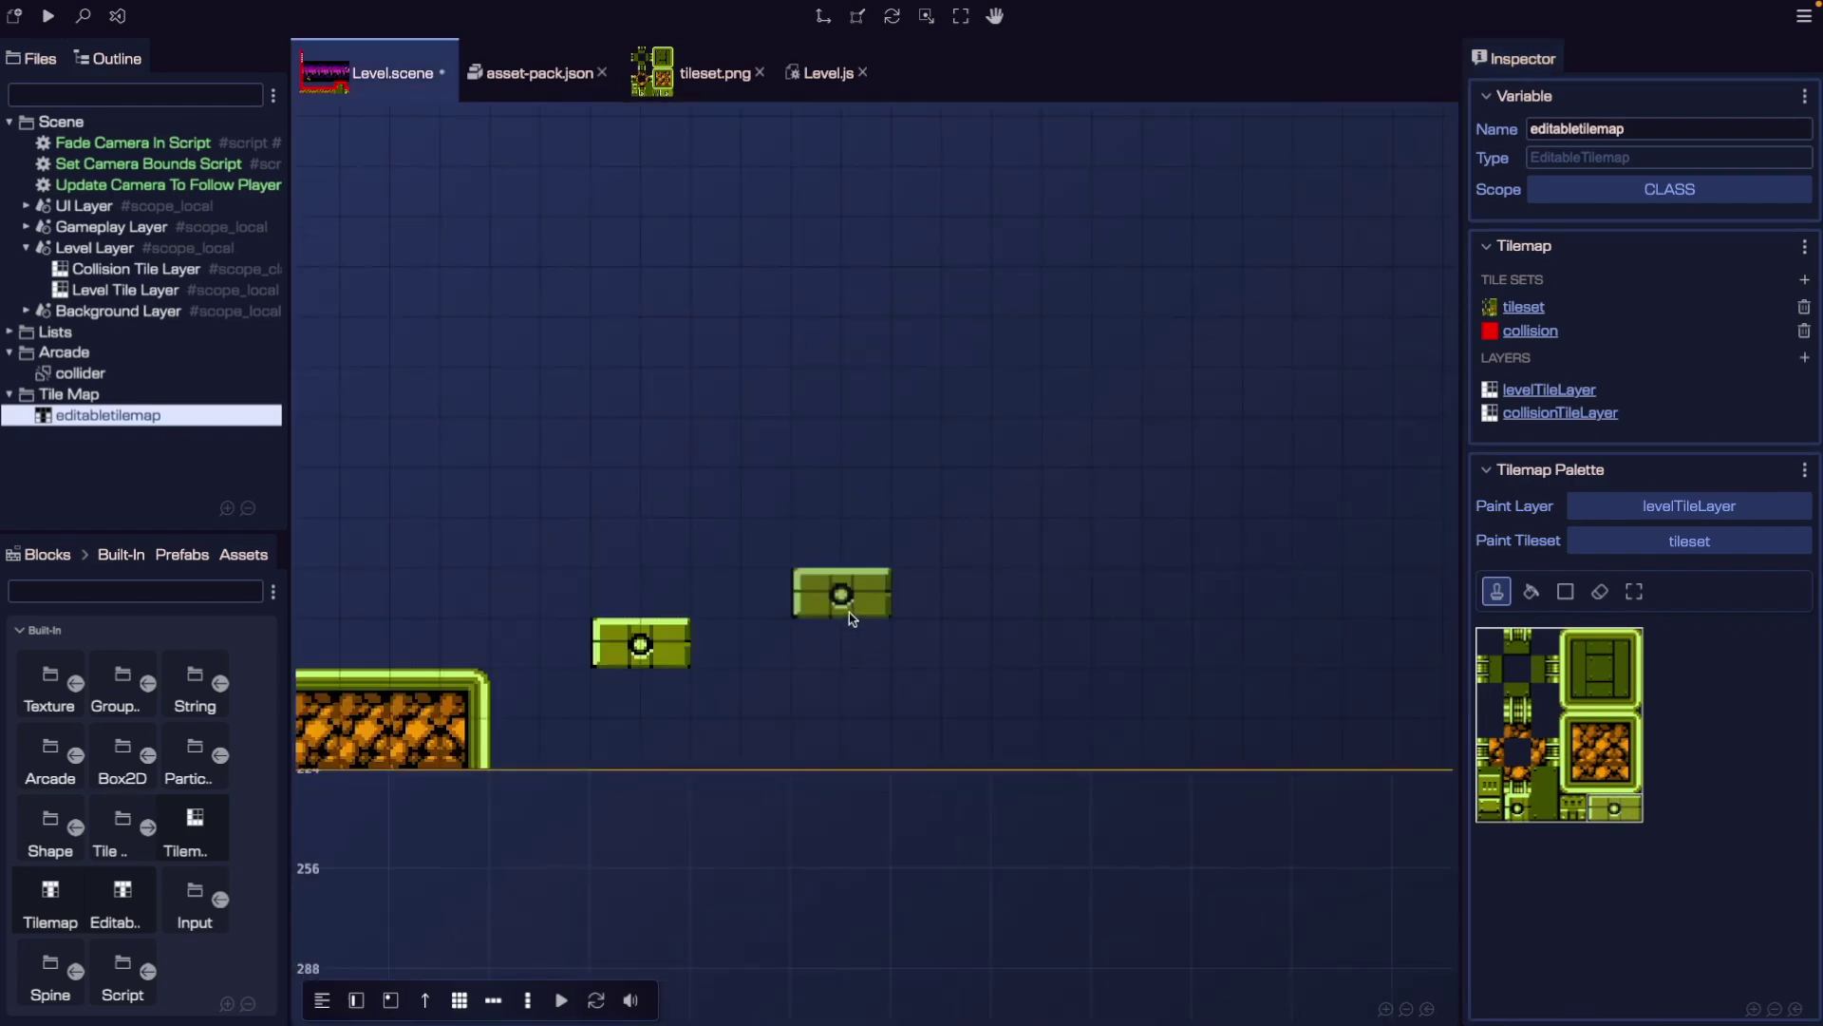
click(851, 612)
click(1083, 562)
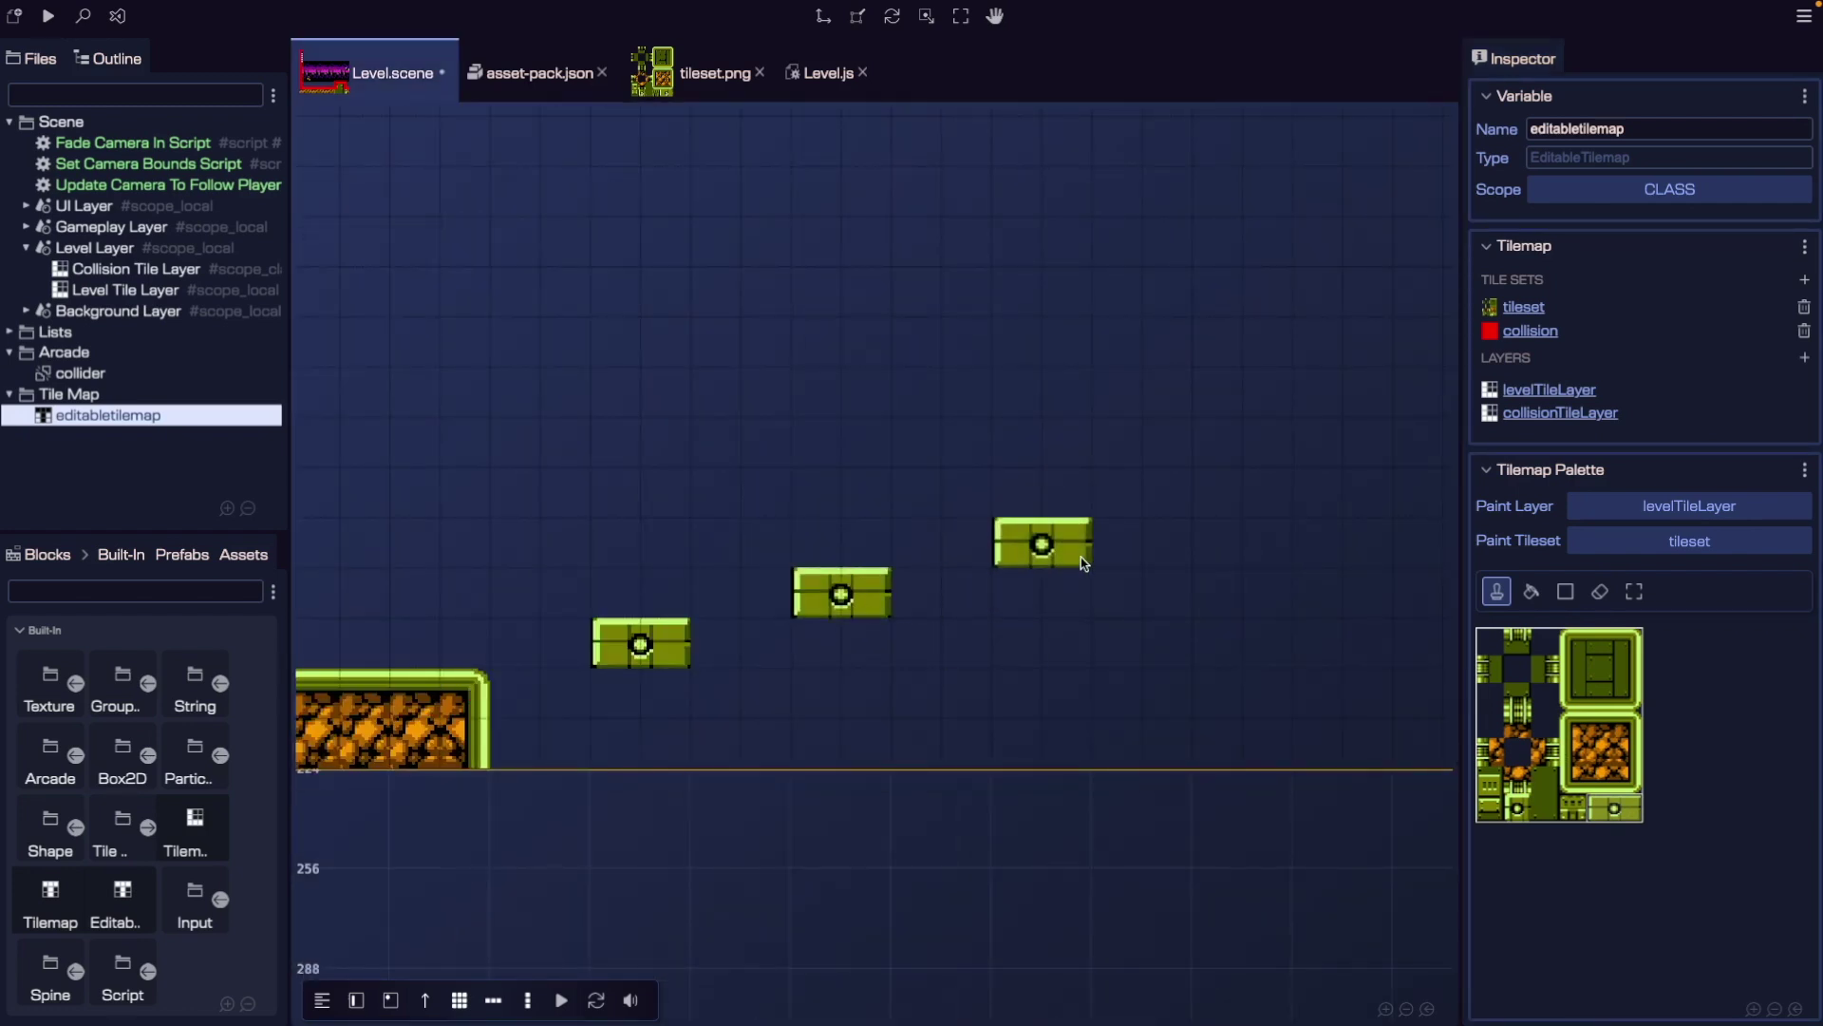
Paint the dirt block's top-left corner, left wall, top edge and top-right corner.
drag(1571, 719, 1612, 762)
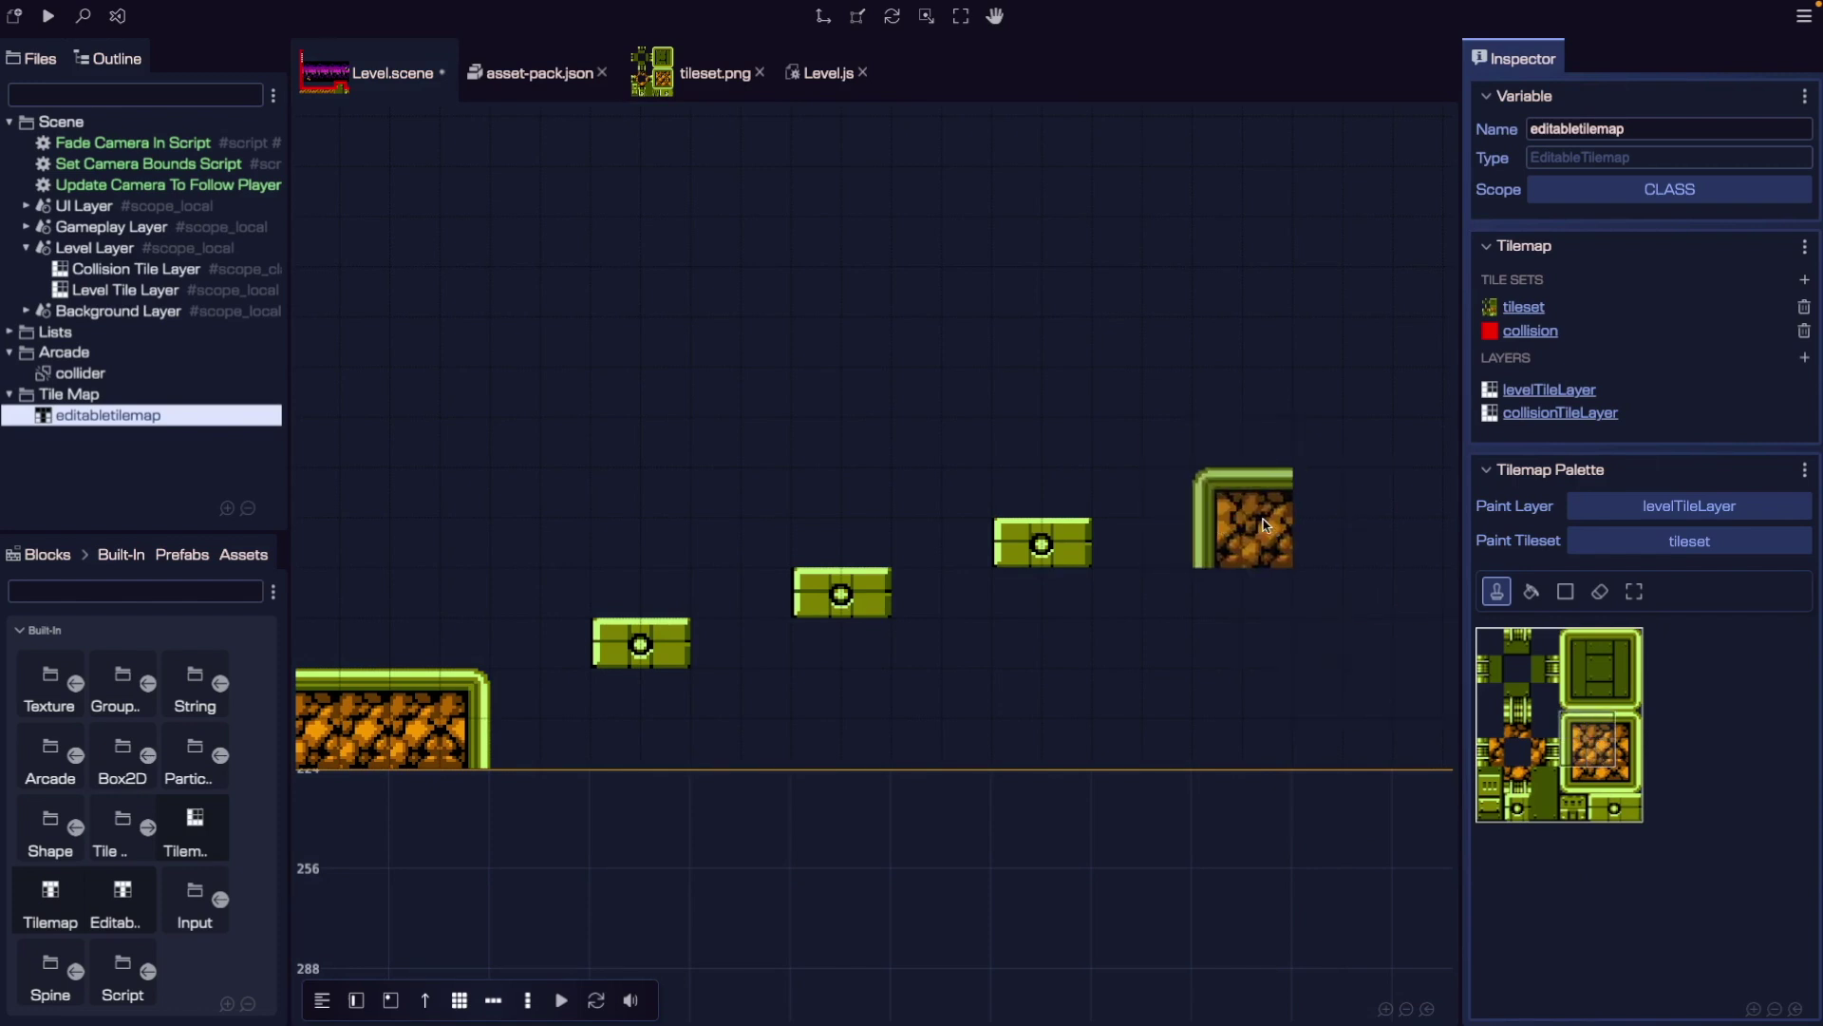
click(1263, 525)
click(1576, 749)
drag(1227, 598, 1237, 736)
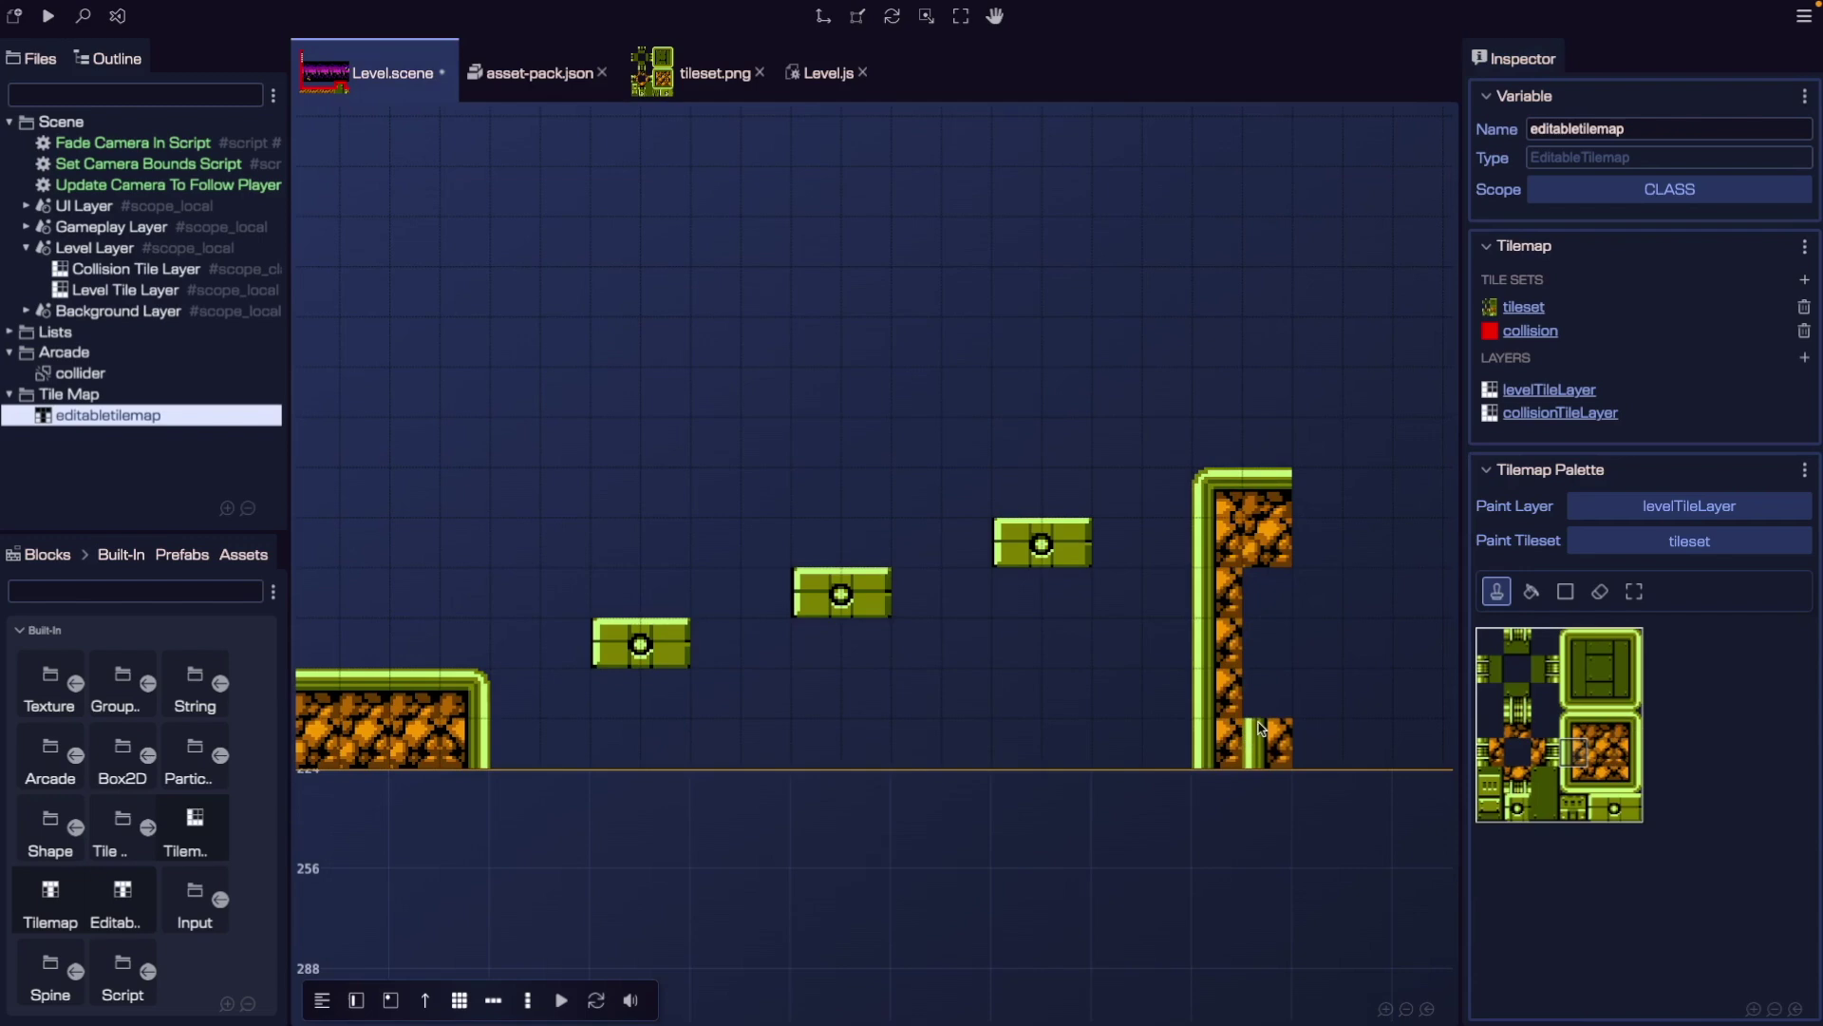
click(1601, 726)
middle_drag(1320, 532, 831, 561)
click(1601, 726)
drag(829, 527, 1030, 528)
click(1629, 726)
click(1094, 536)
Paint the block's right wall, flood-fill its interior with dirt, and save the scene.
click(1628, 751)
drag(1071, 596, 1078, 774)
click(1601, 753)
click(1531, 591)
click(997, 638)
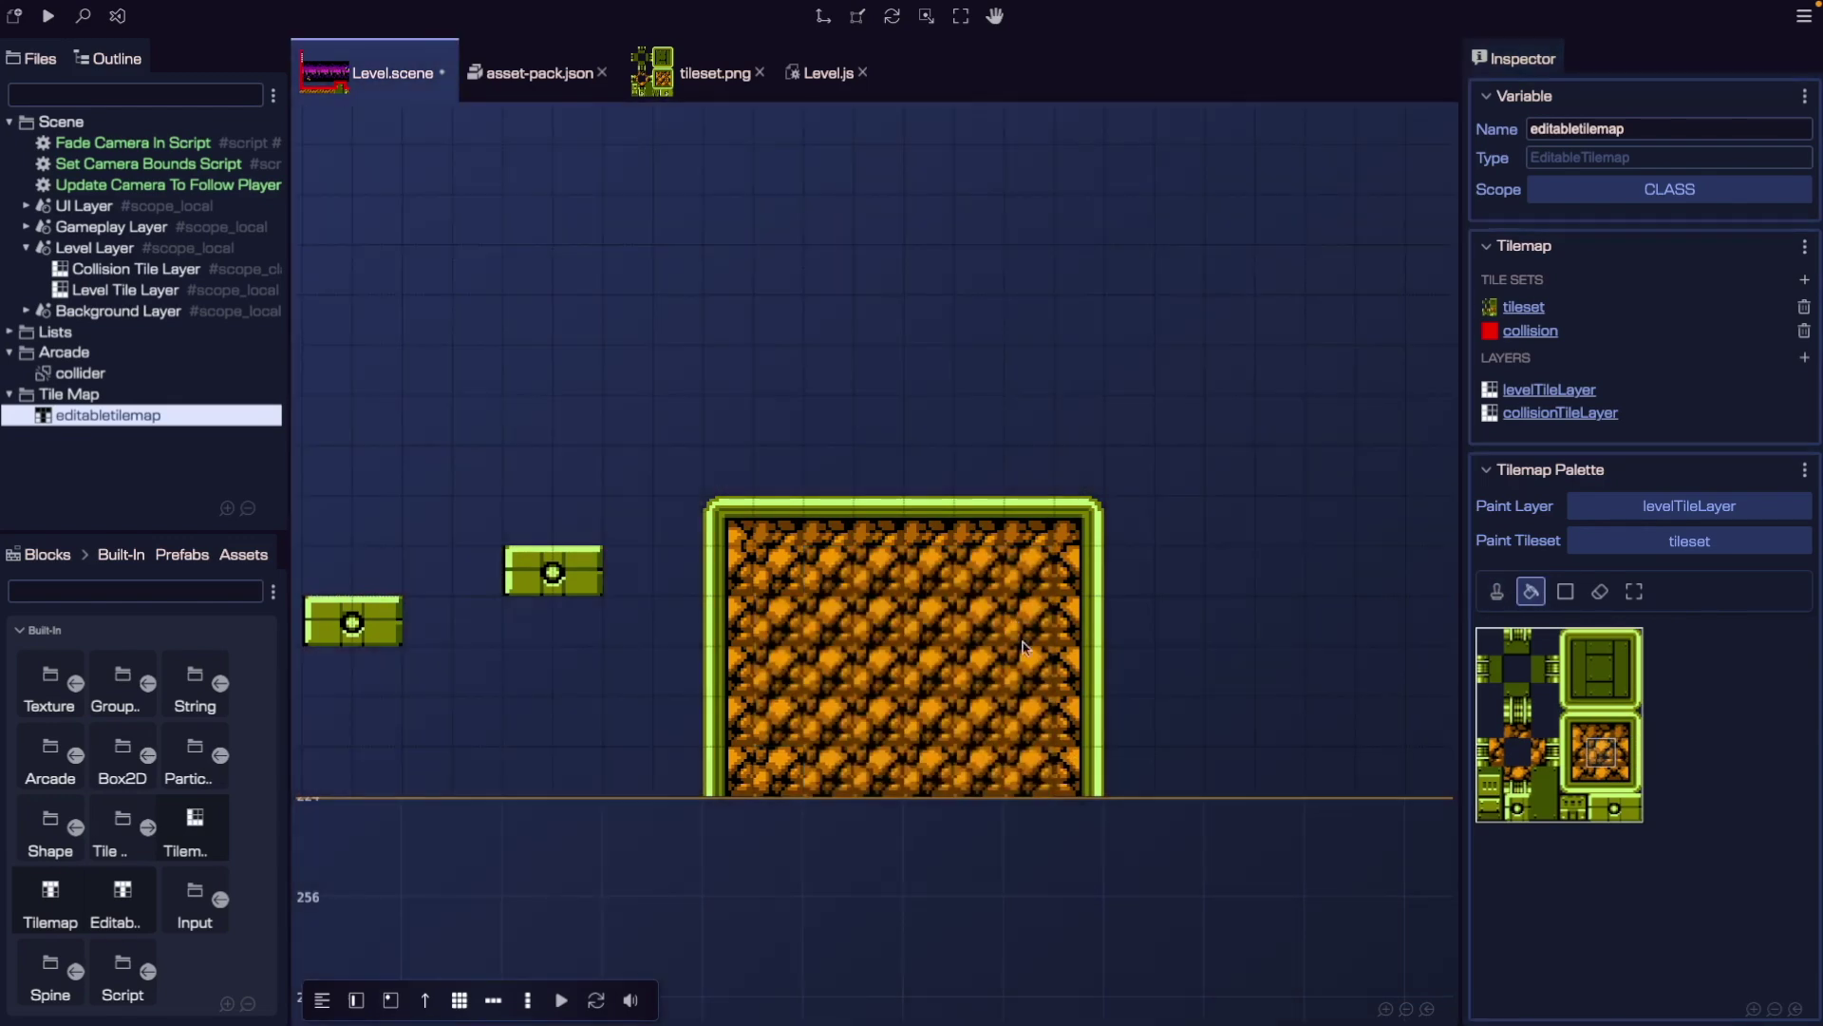
key(ctrl+s)
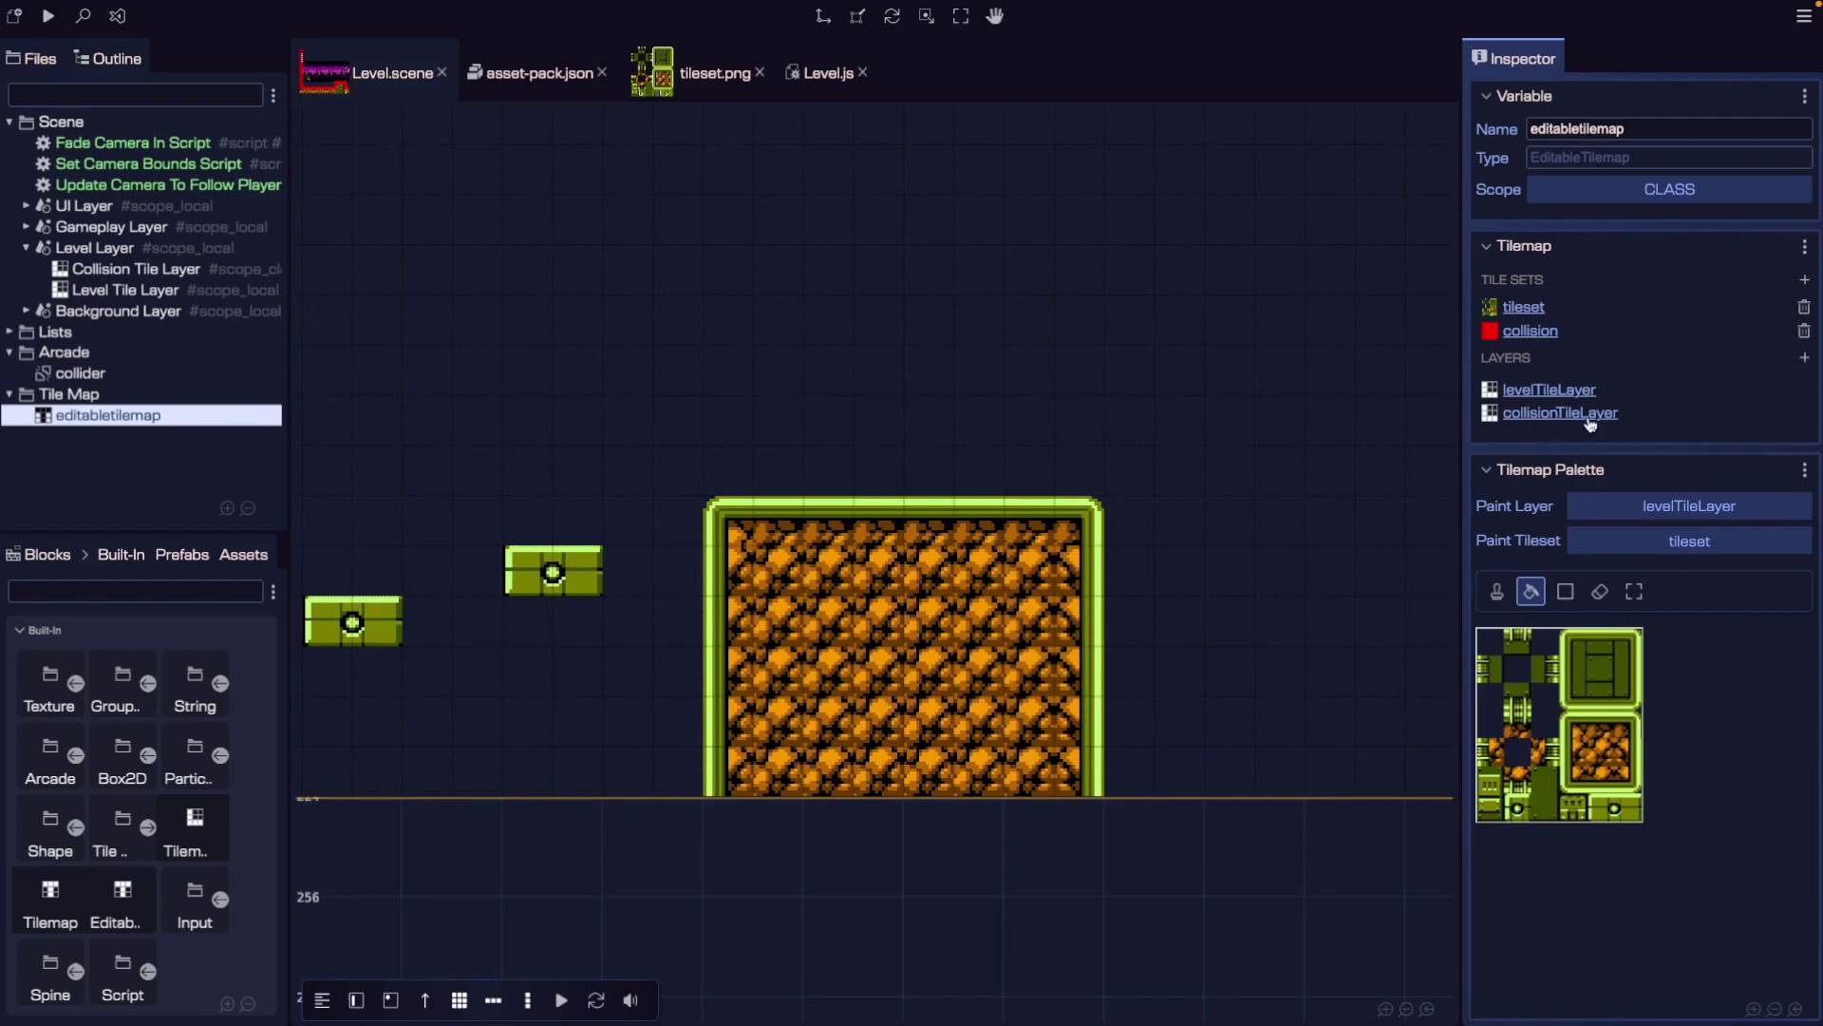
click(1634, 503)
Set the paint layer to collisionTileLayer and the tileset to collision, using single-tile stamping.
click(1649, 567)
click(1652, 540)
click(1638, 598)
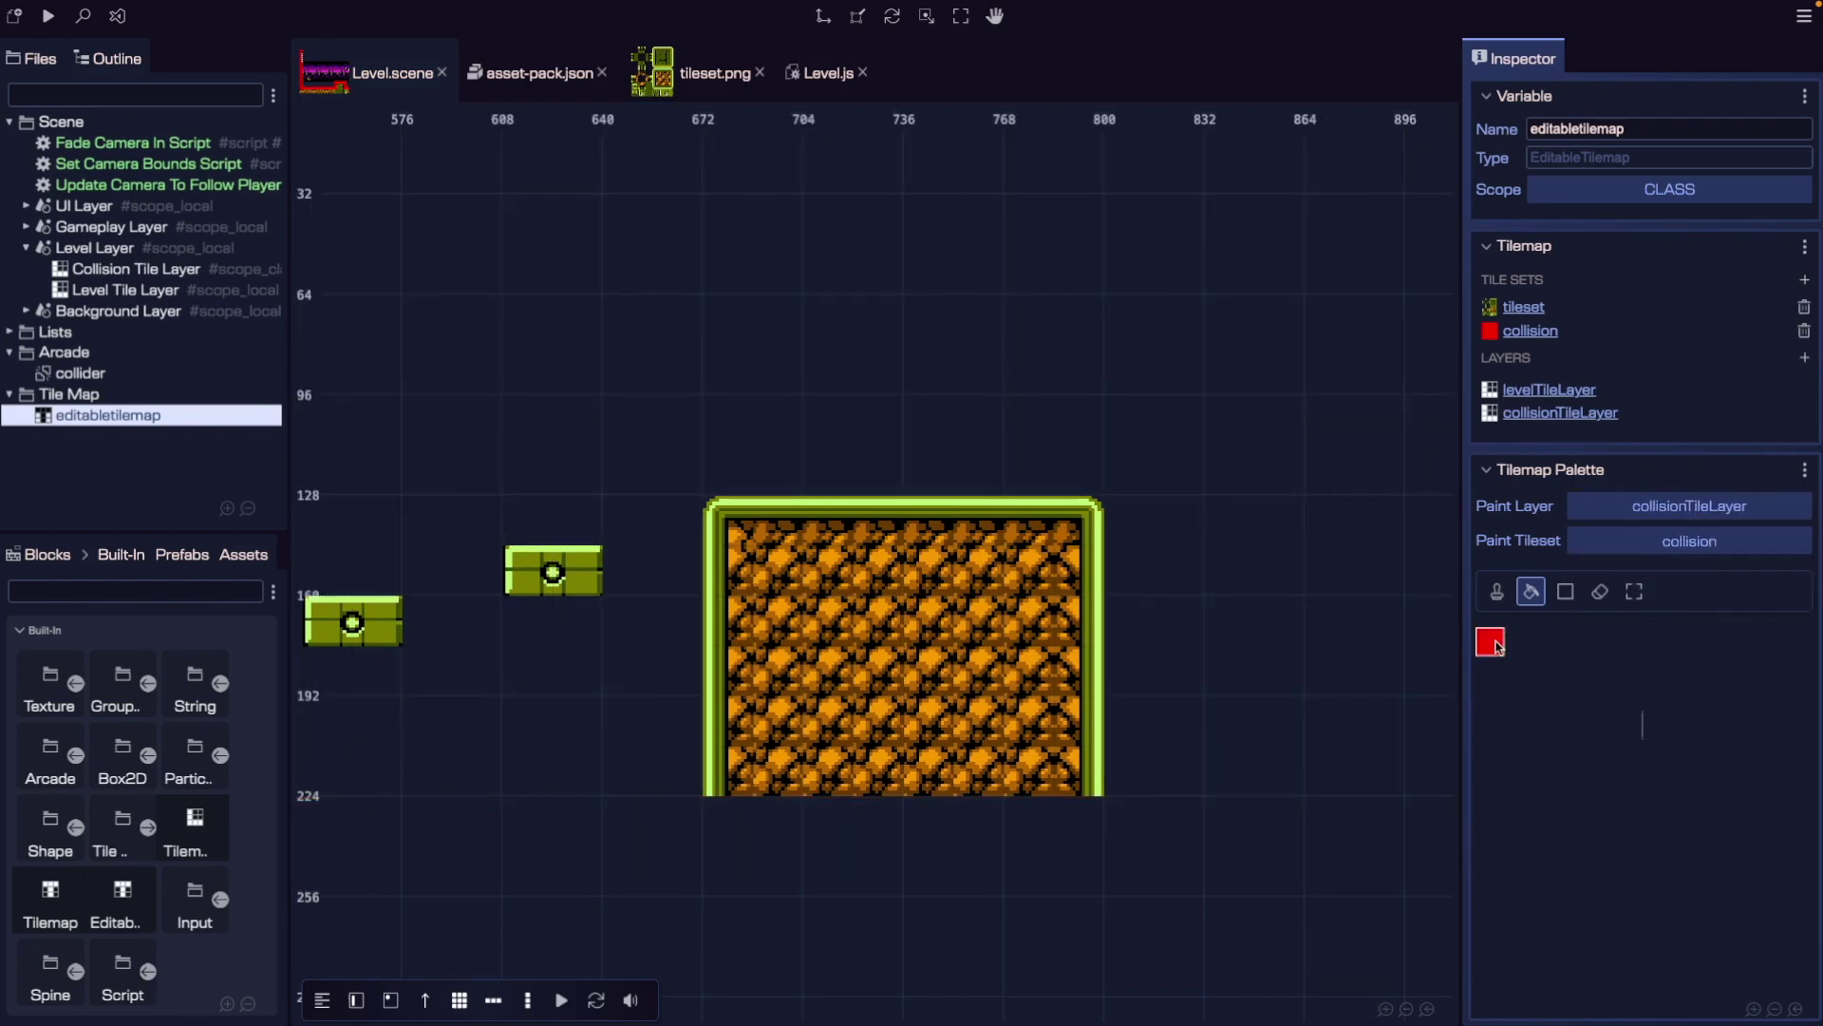
click(1496, 592)
Set the Collision Tile Layer's Layer Width to 144.
scroll(684, 574, down, 4)
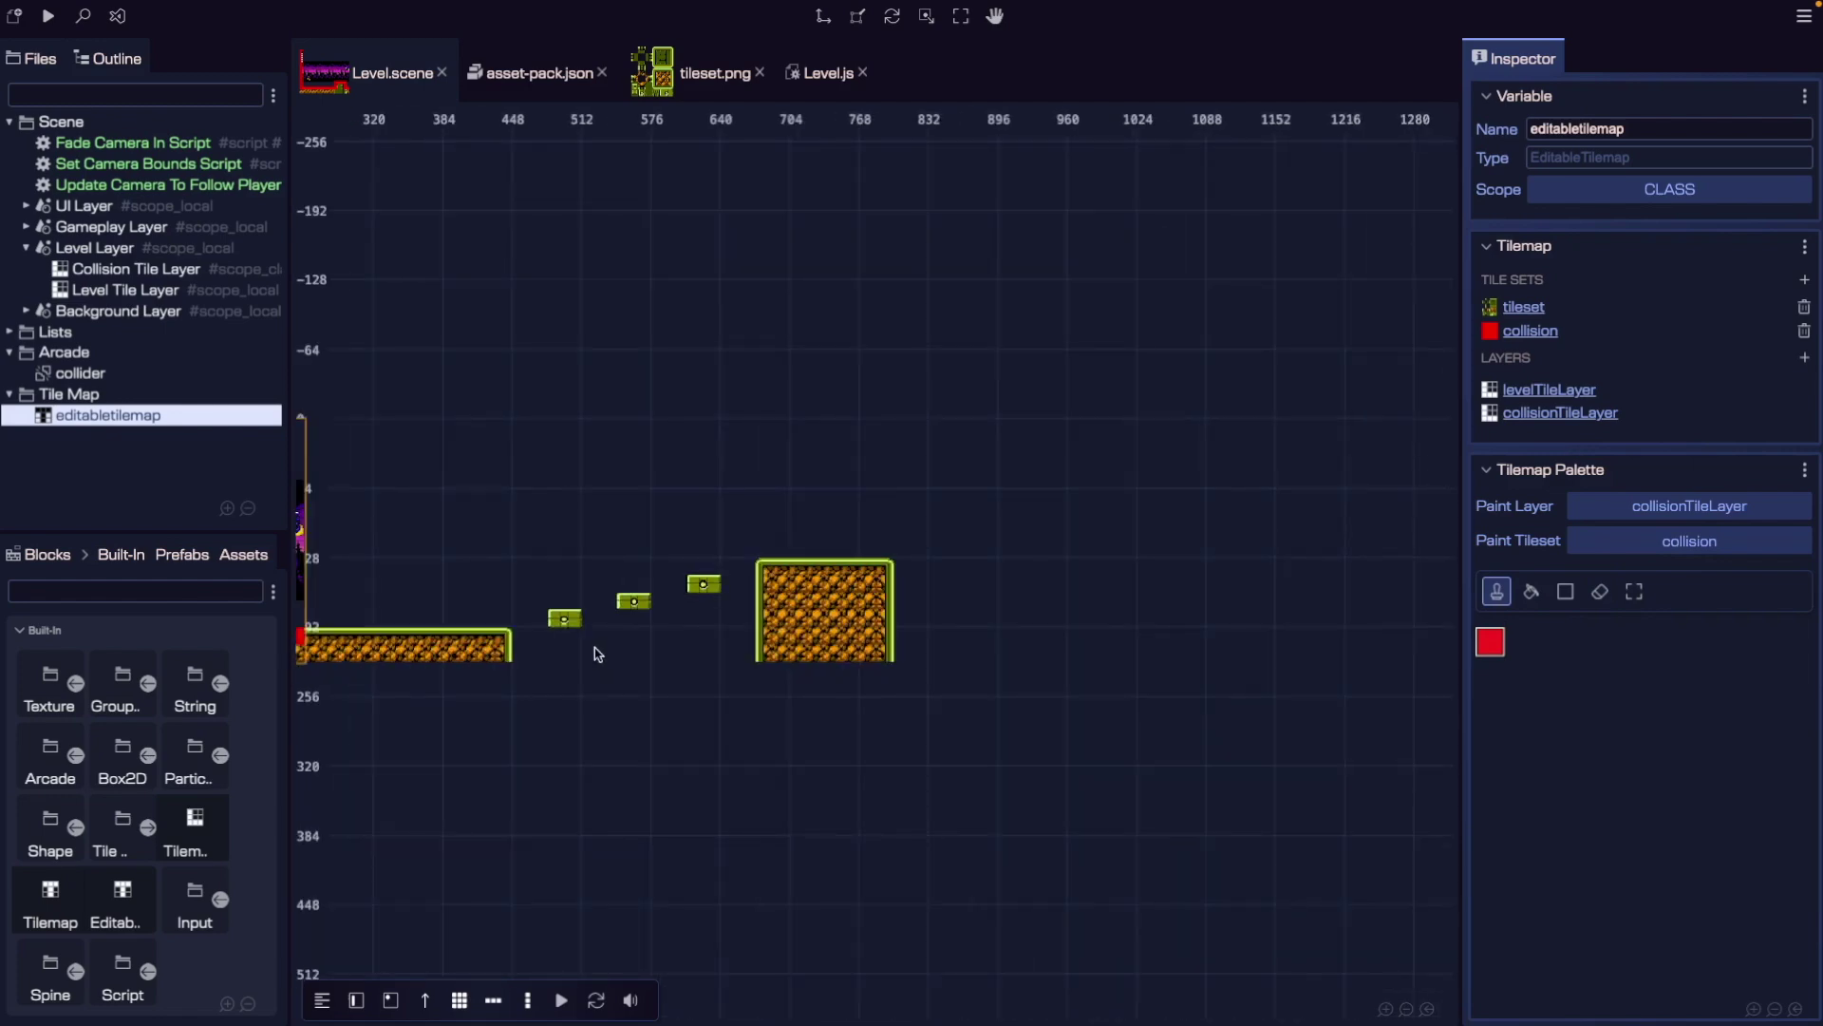
scroll(579, 624, down, 2)
click(142, 271)
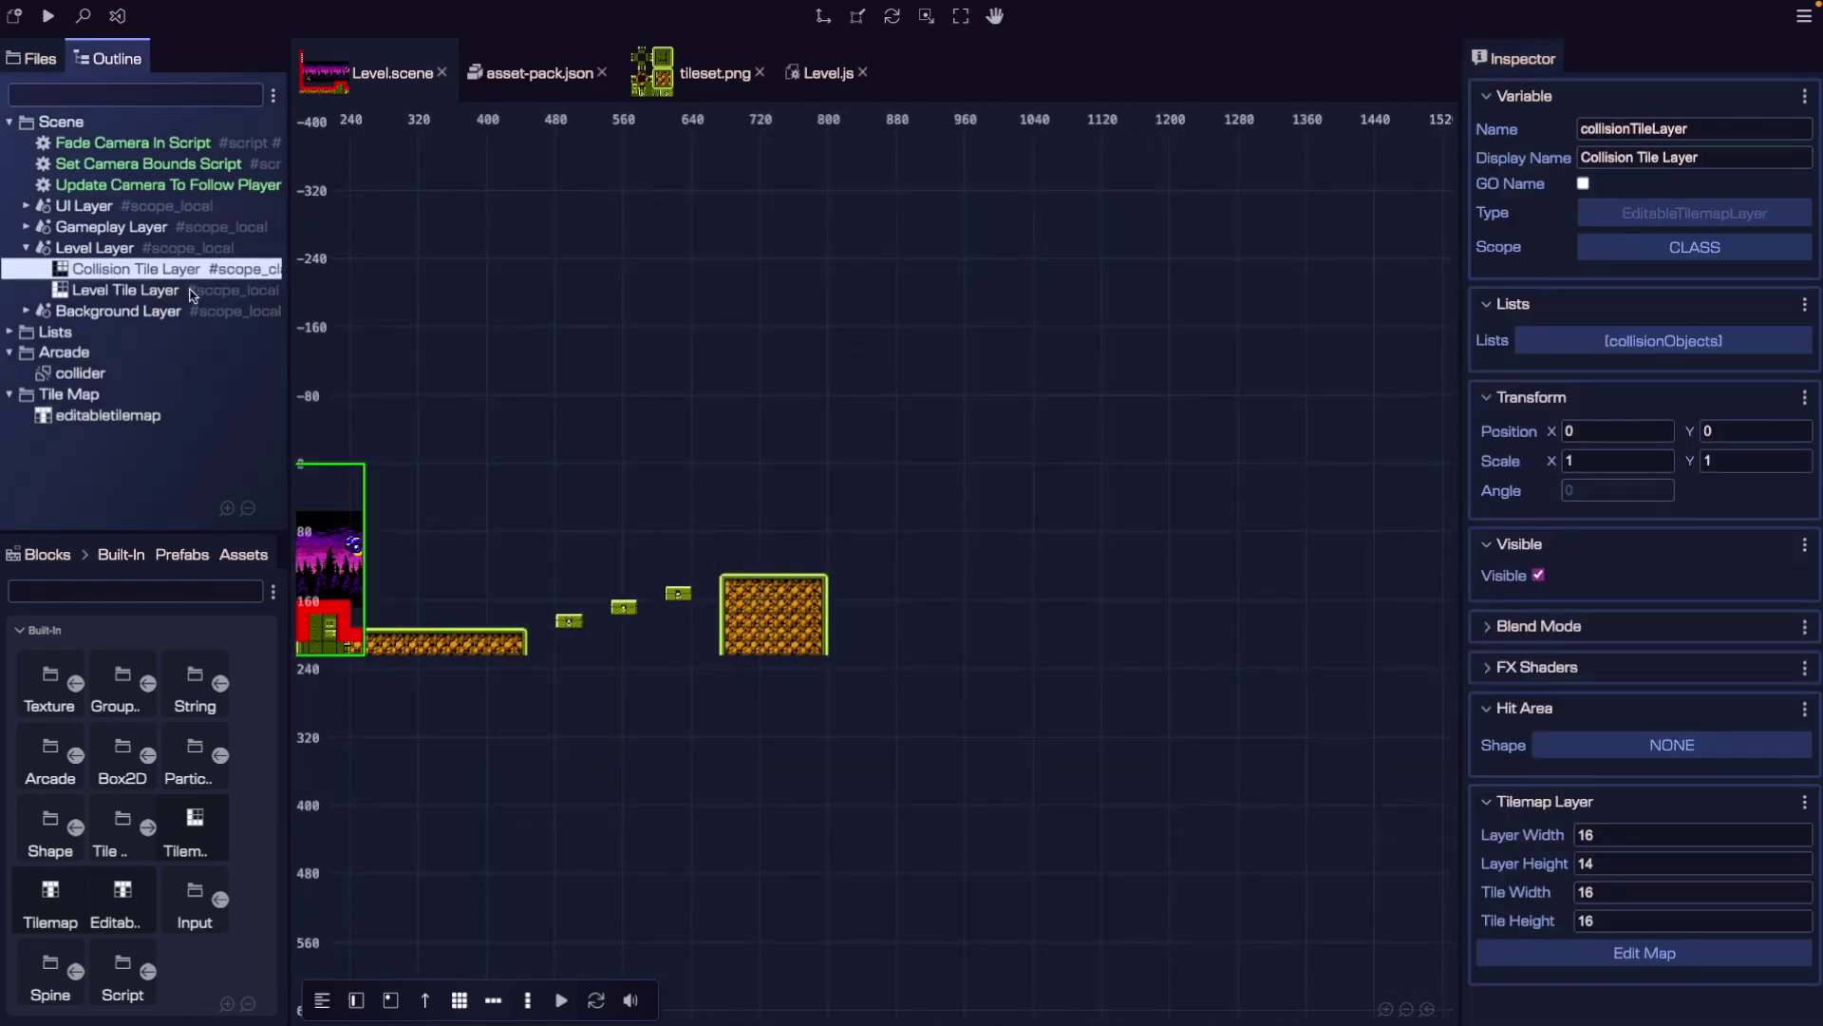
click(1640, 834)
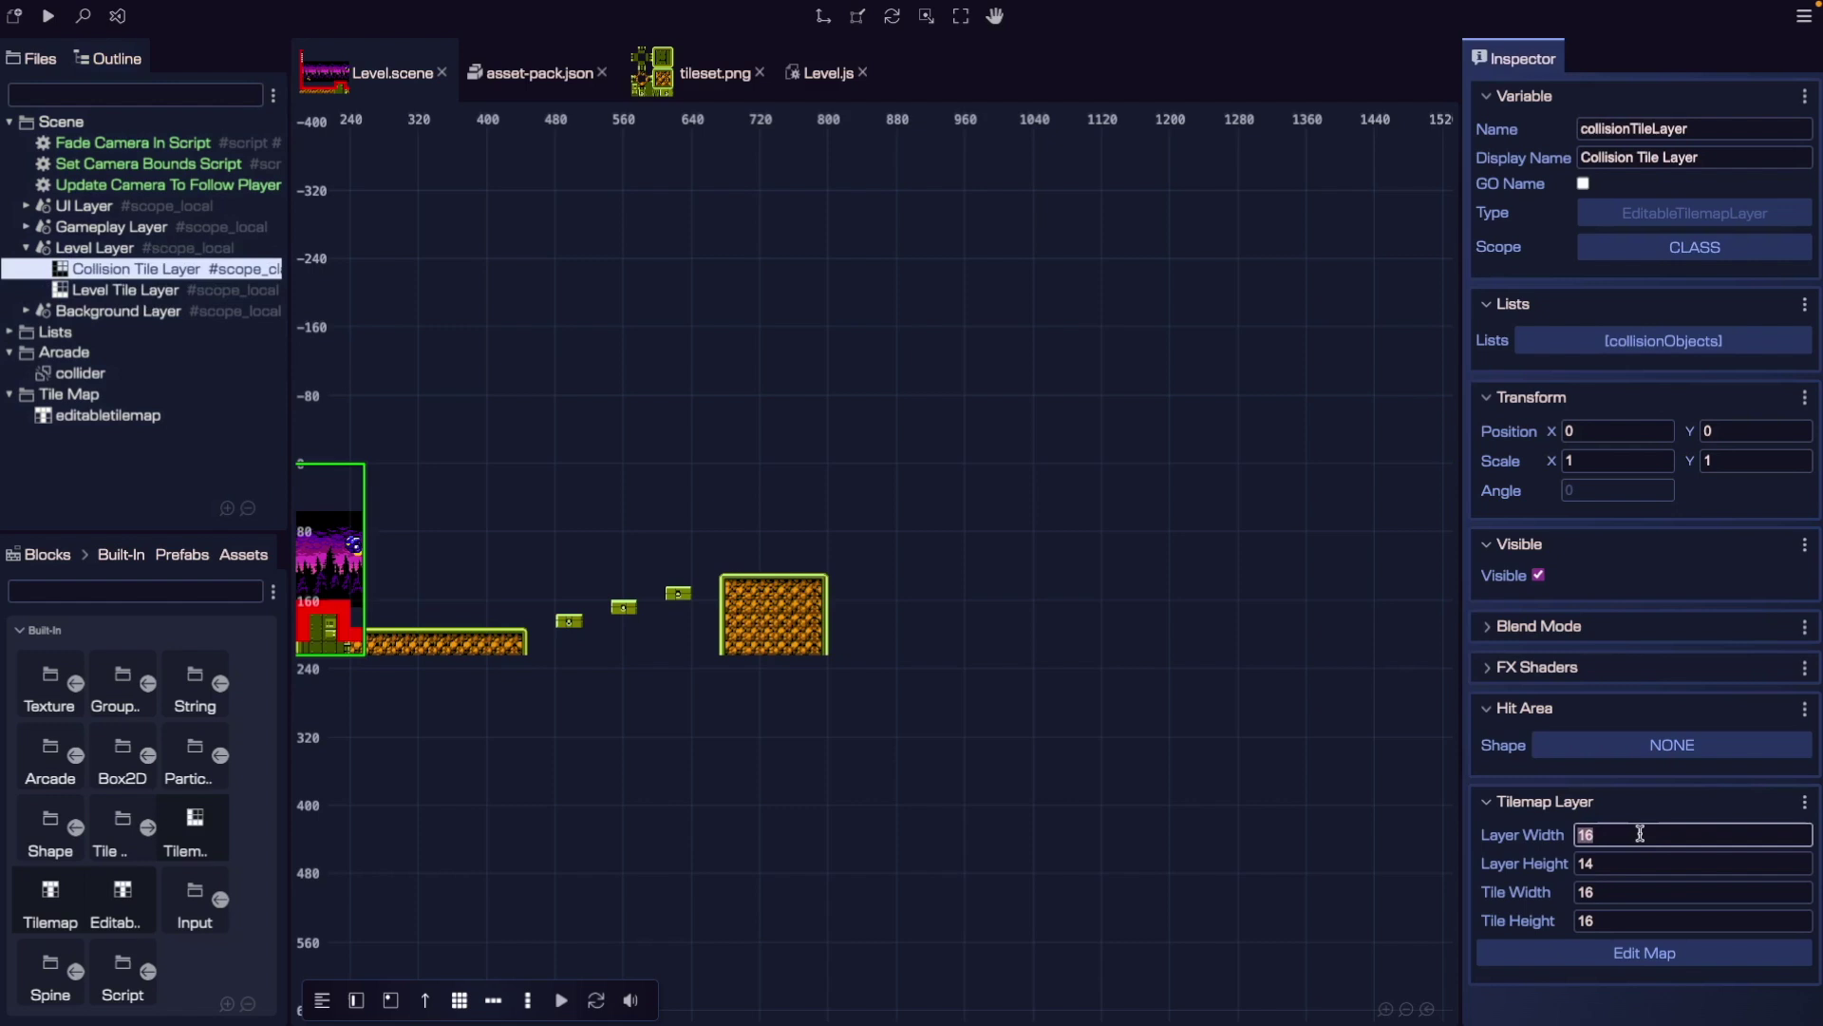
text(44)
click(157, 418)
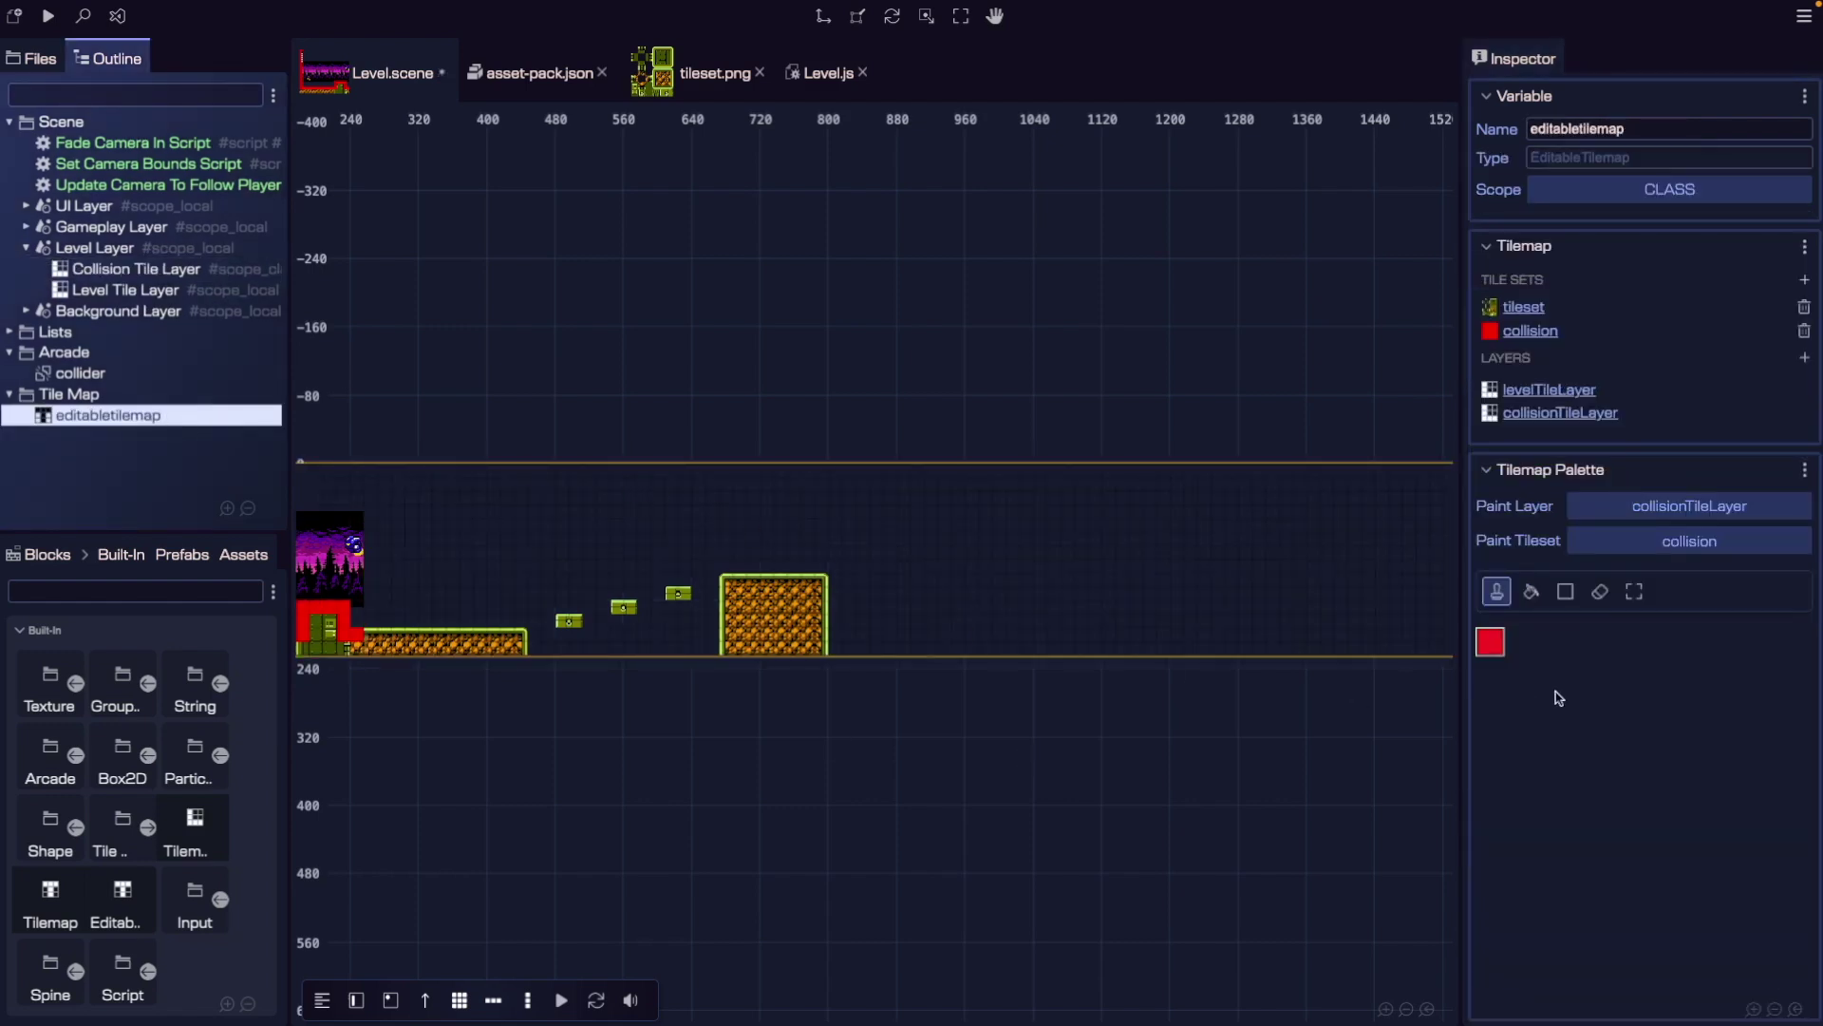
Paint red collision tiles over the ground, platforms, block top and block's right side.
scroll(643, 651, up, 3)
scroll(480, 642, up, 1)
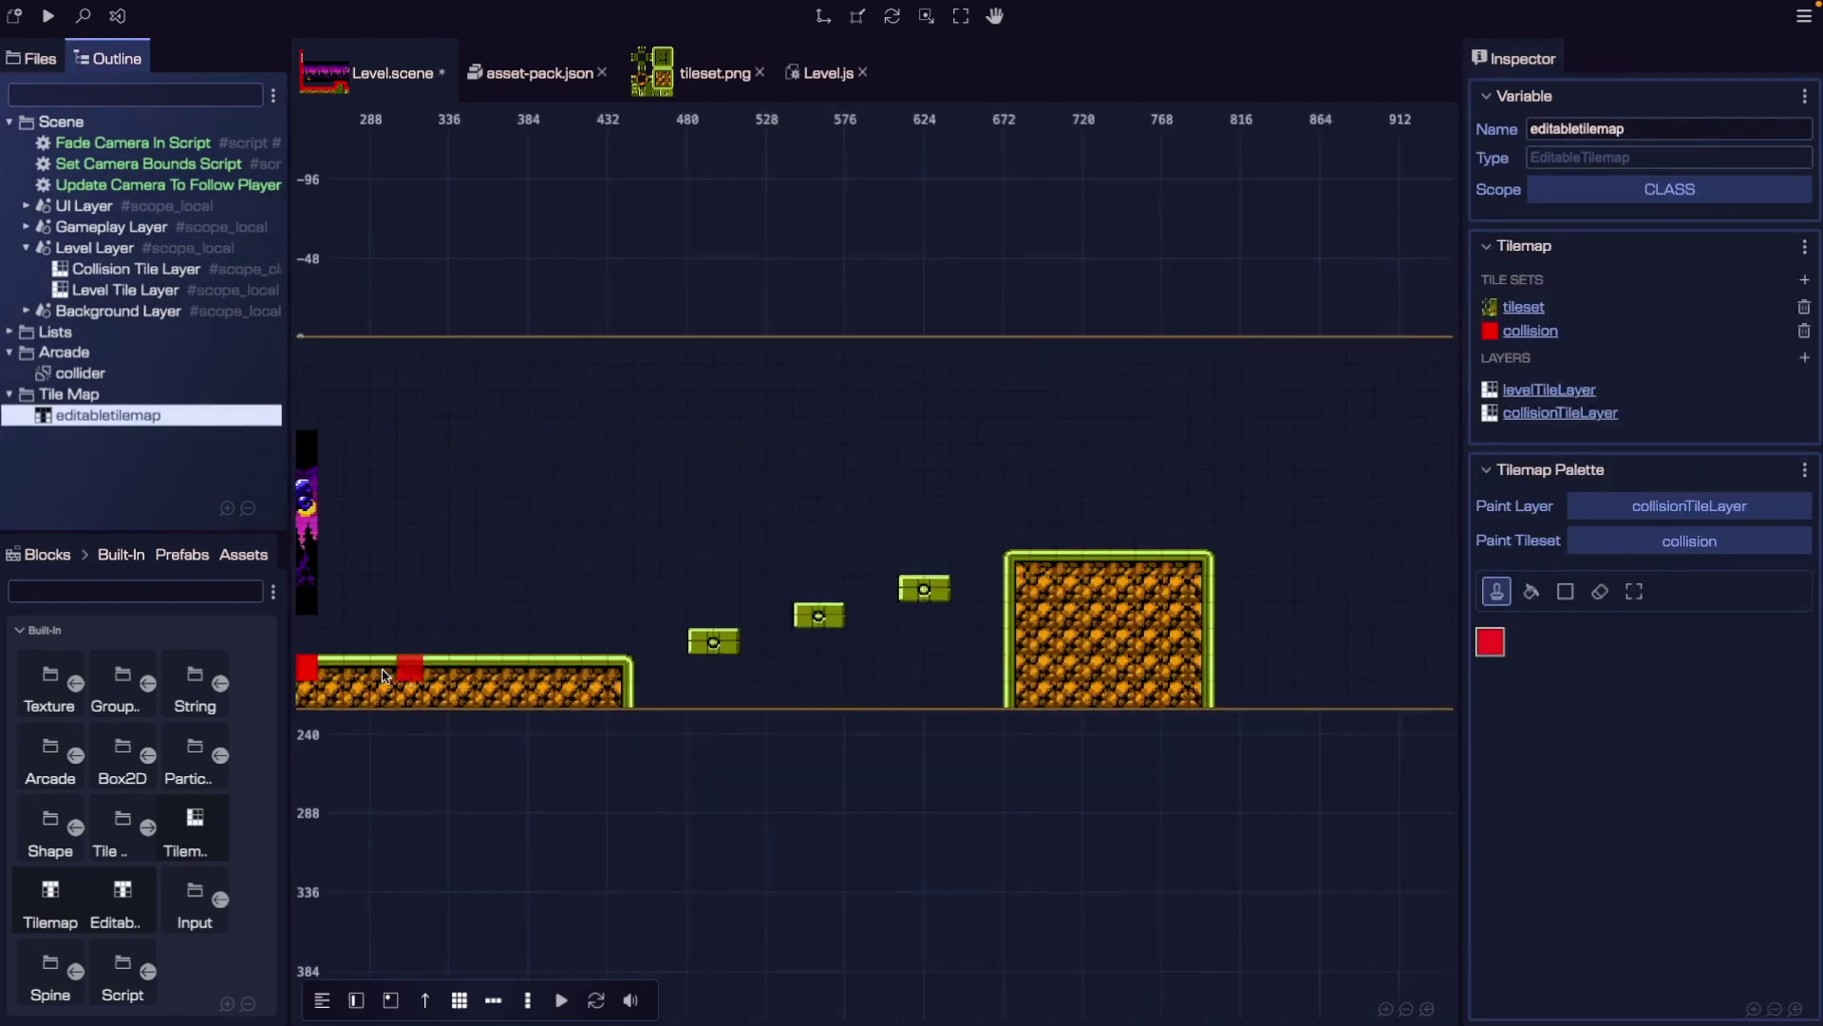
drag(317, 665, 726, 649)
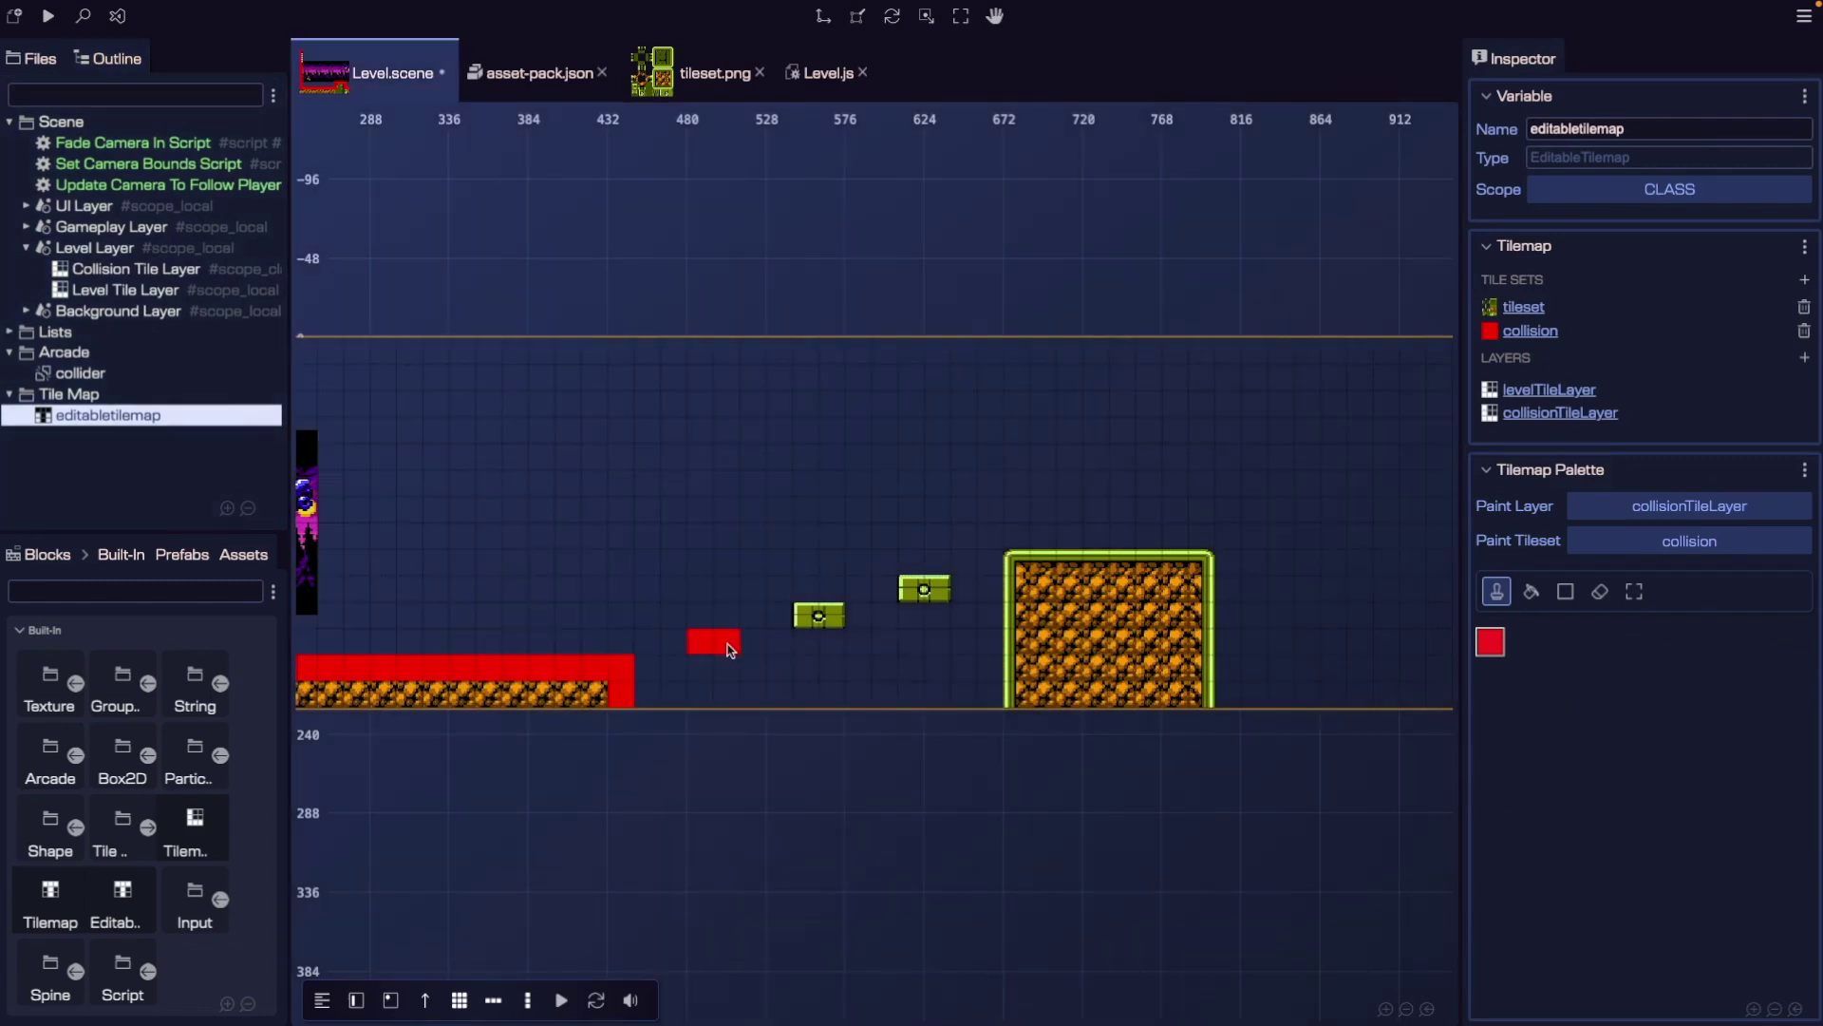
drag(936, 597, 1024, 612)
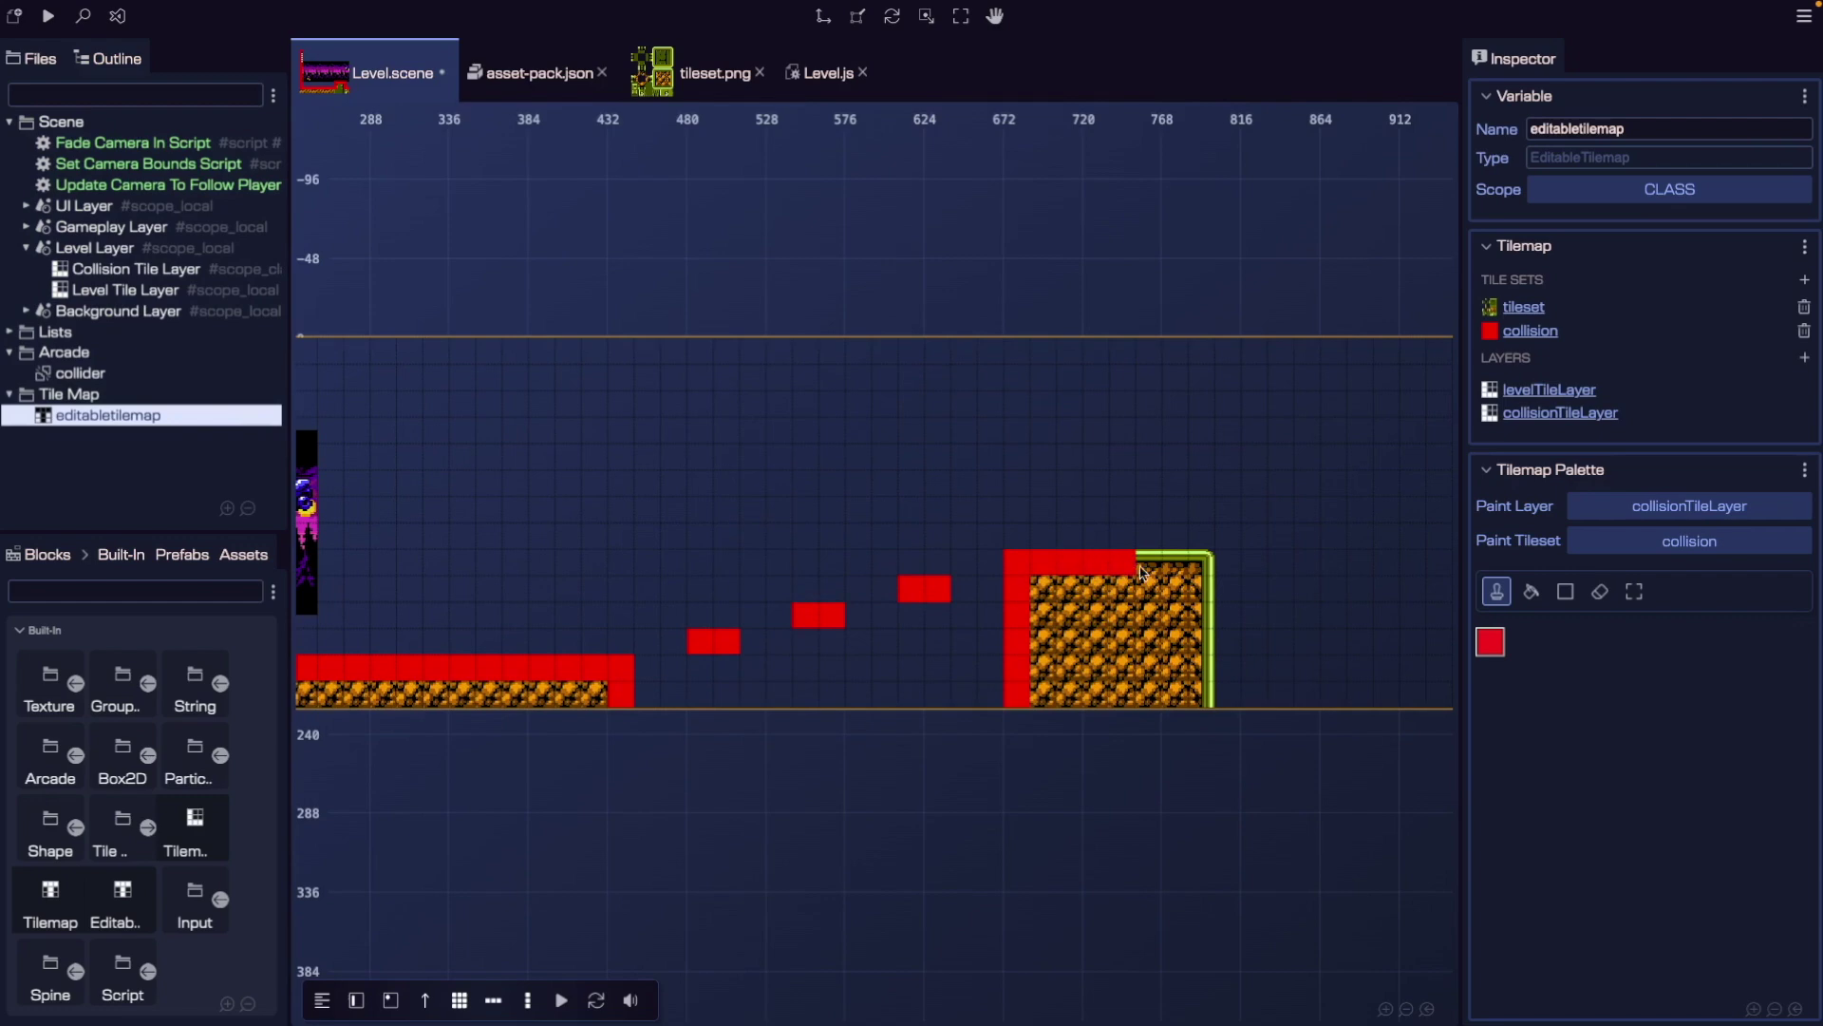
drag(1196, 570, 1209, 672)
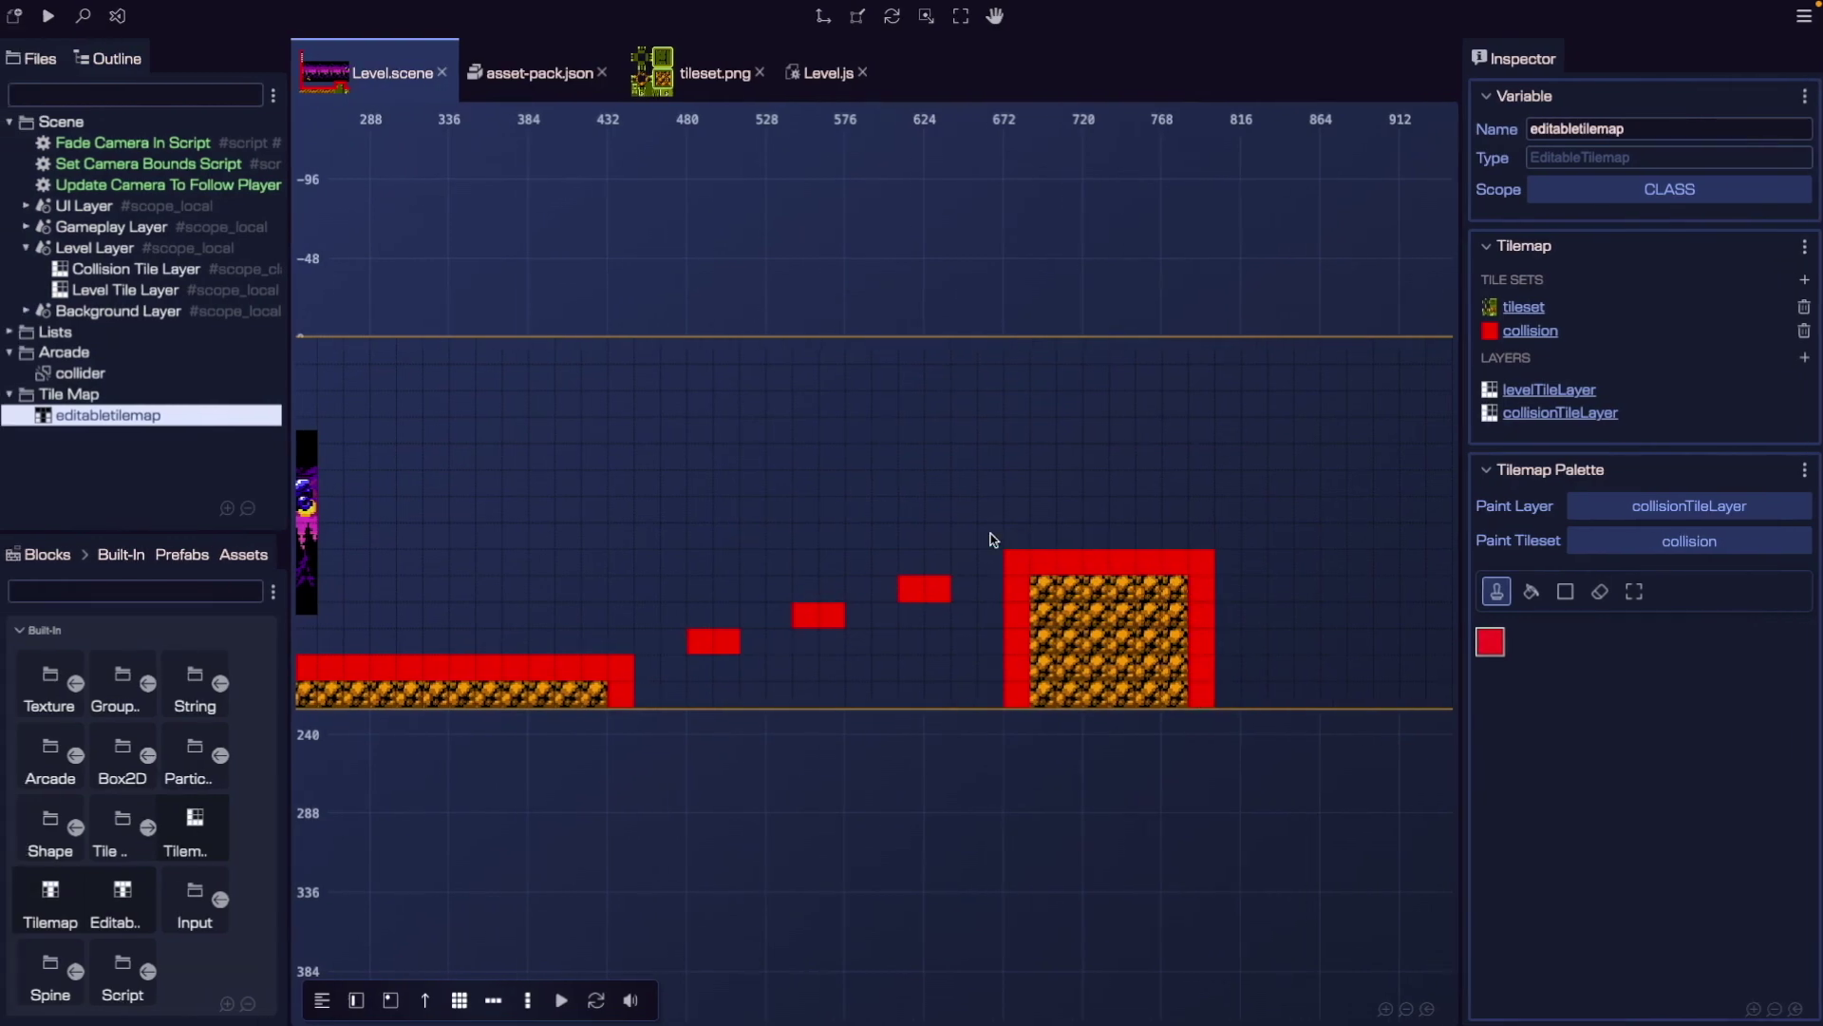
Reload the game in Chrome and run over the door block, up the platforms onto the dirt block.
key(ctrl+Right)
key(super+r)
key(Right)
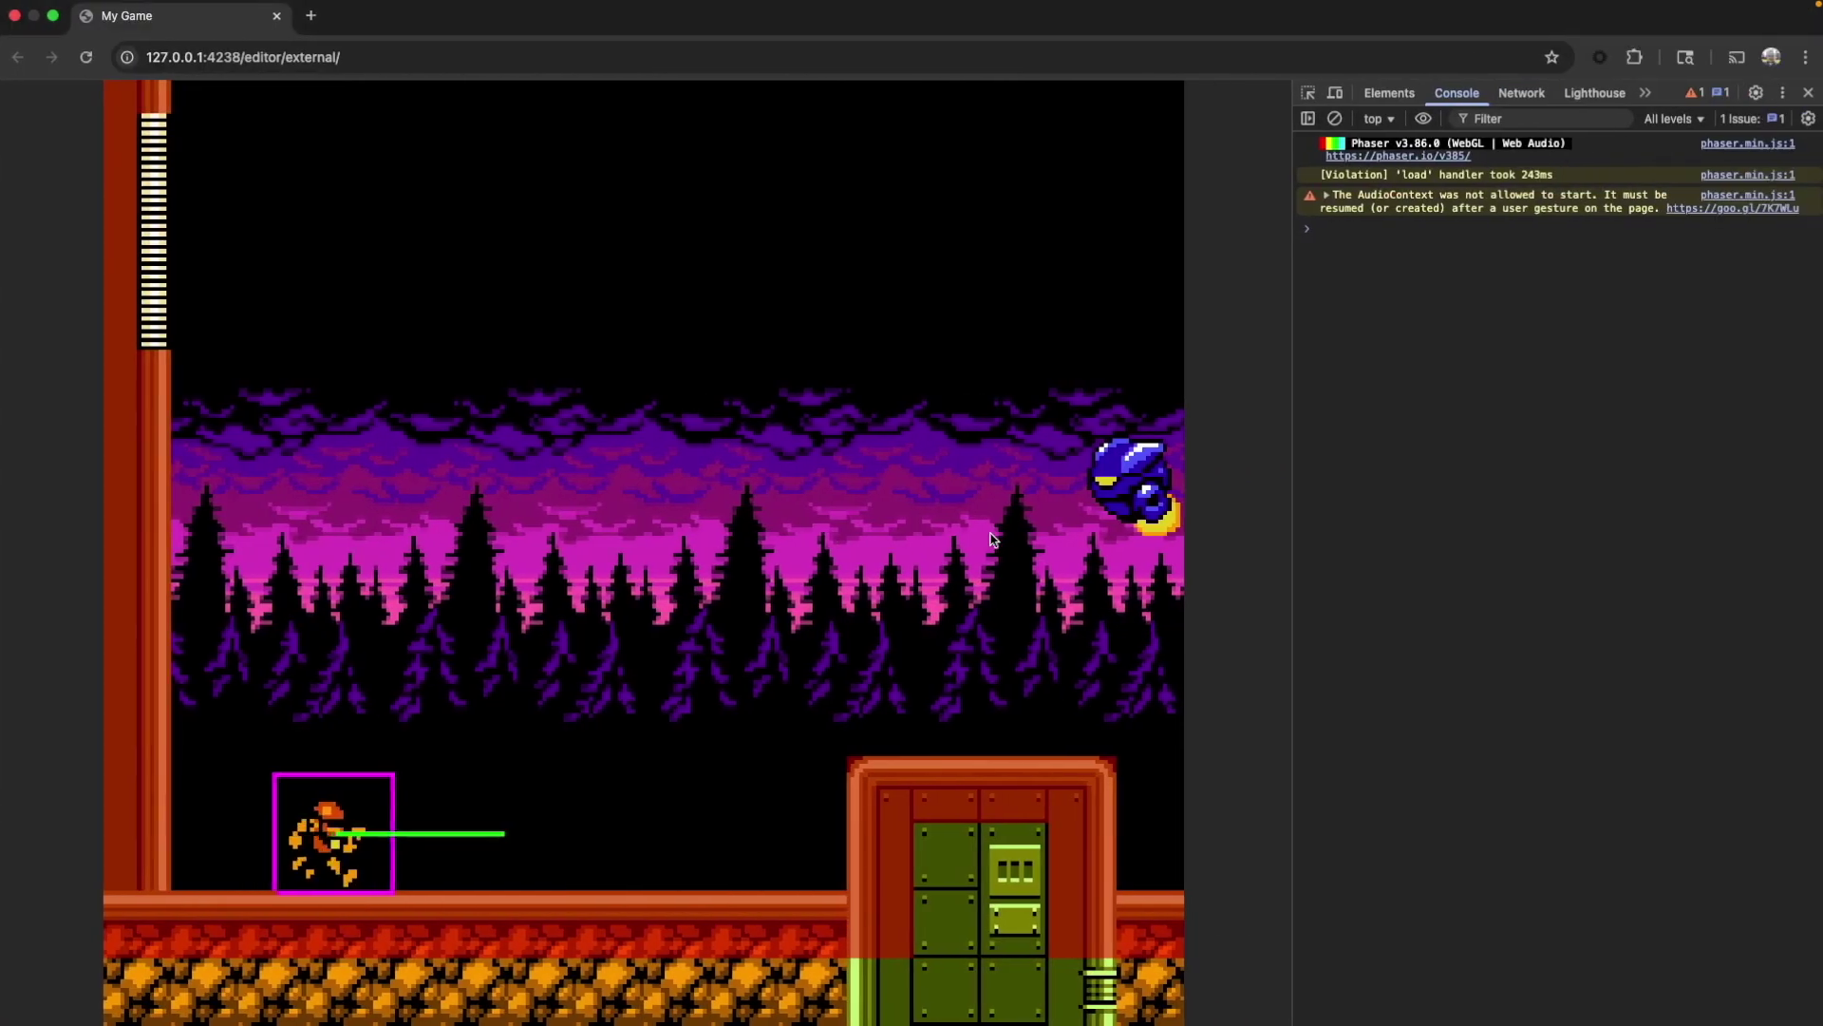
key(space)
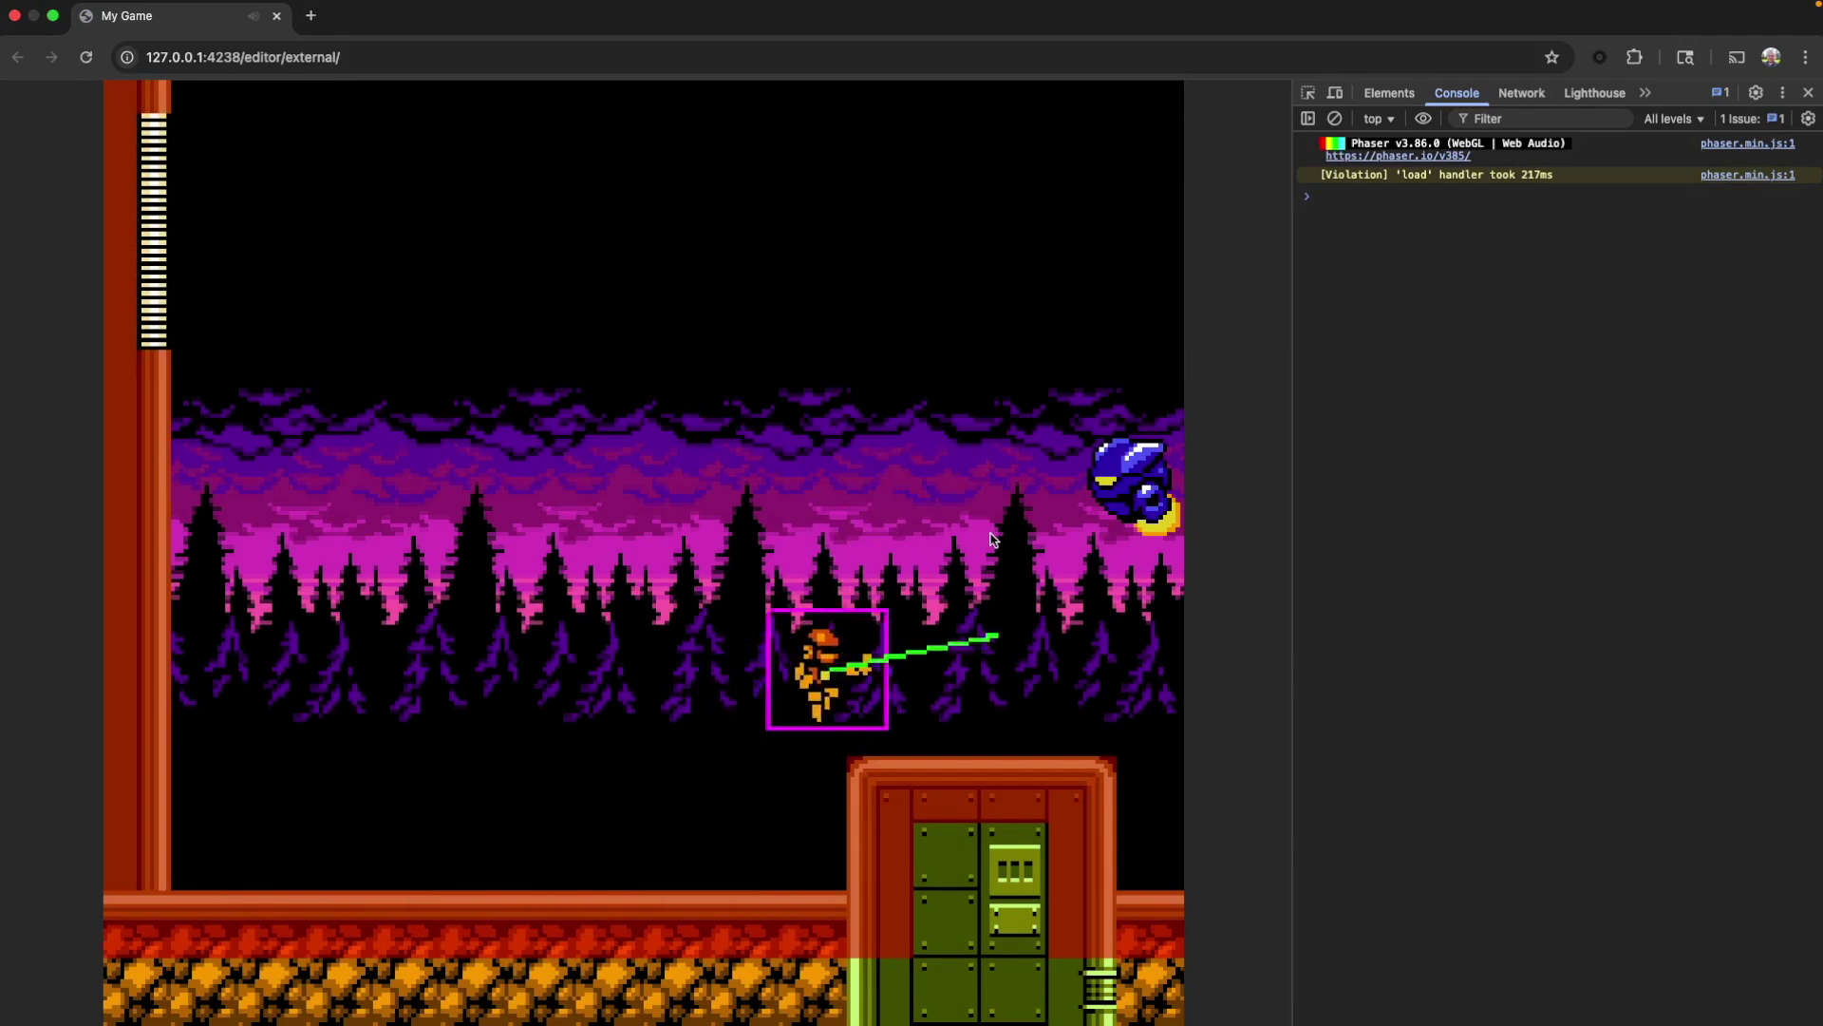
key(Right)
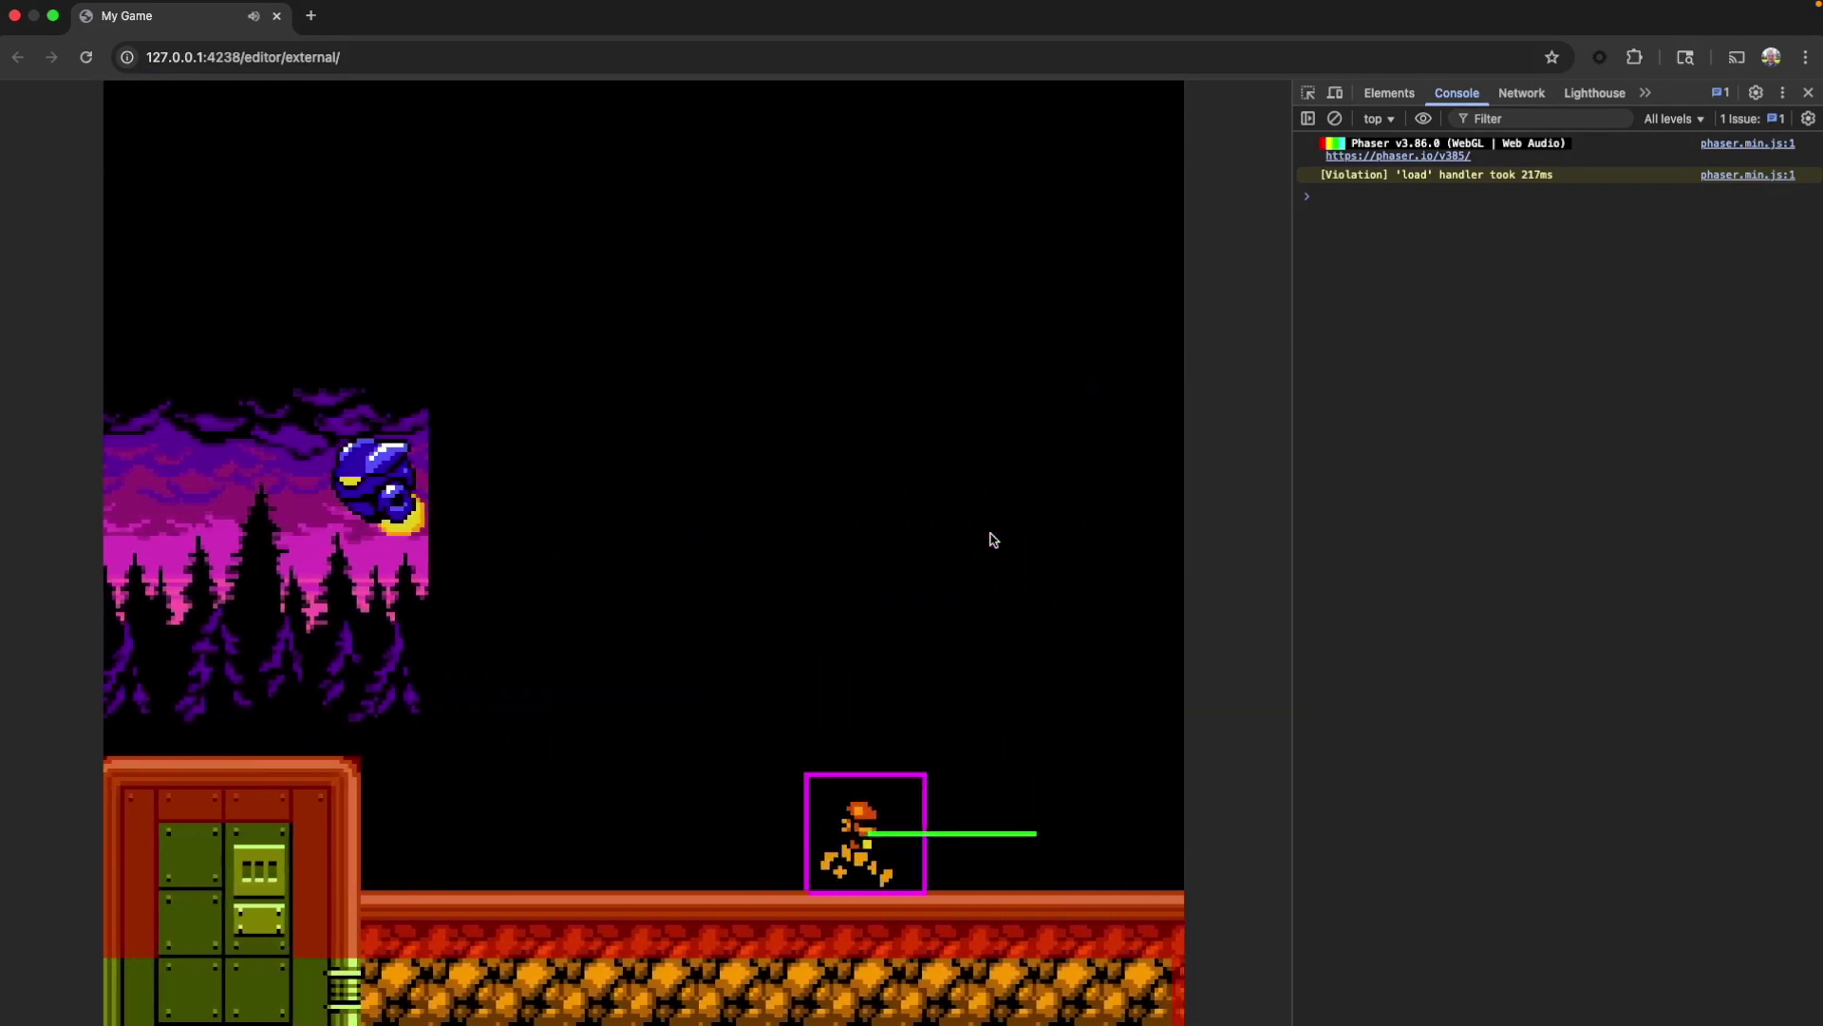
key(Right)
key(Up)
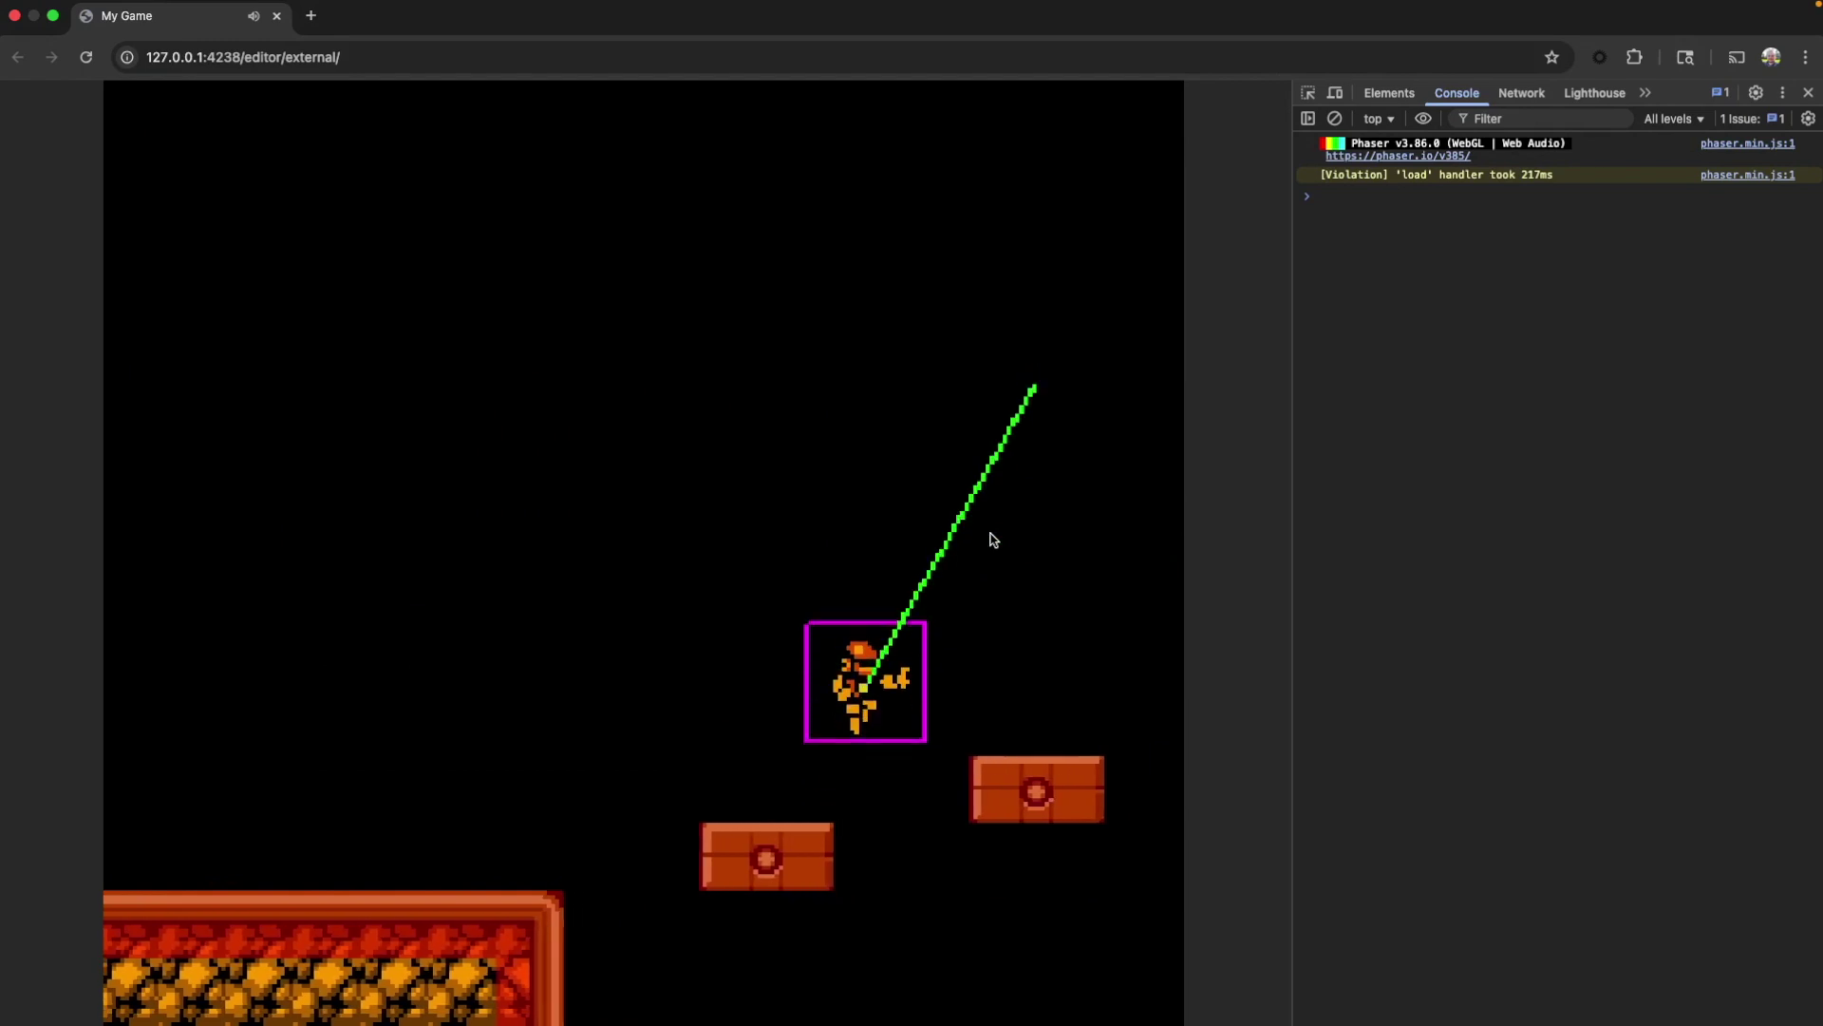
key(Right)
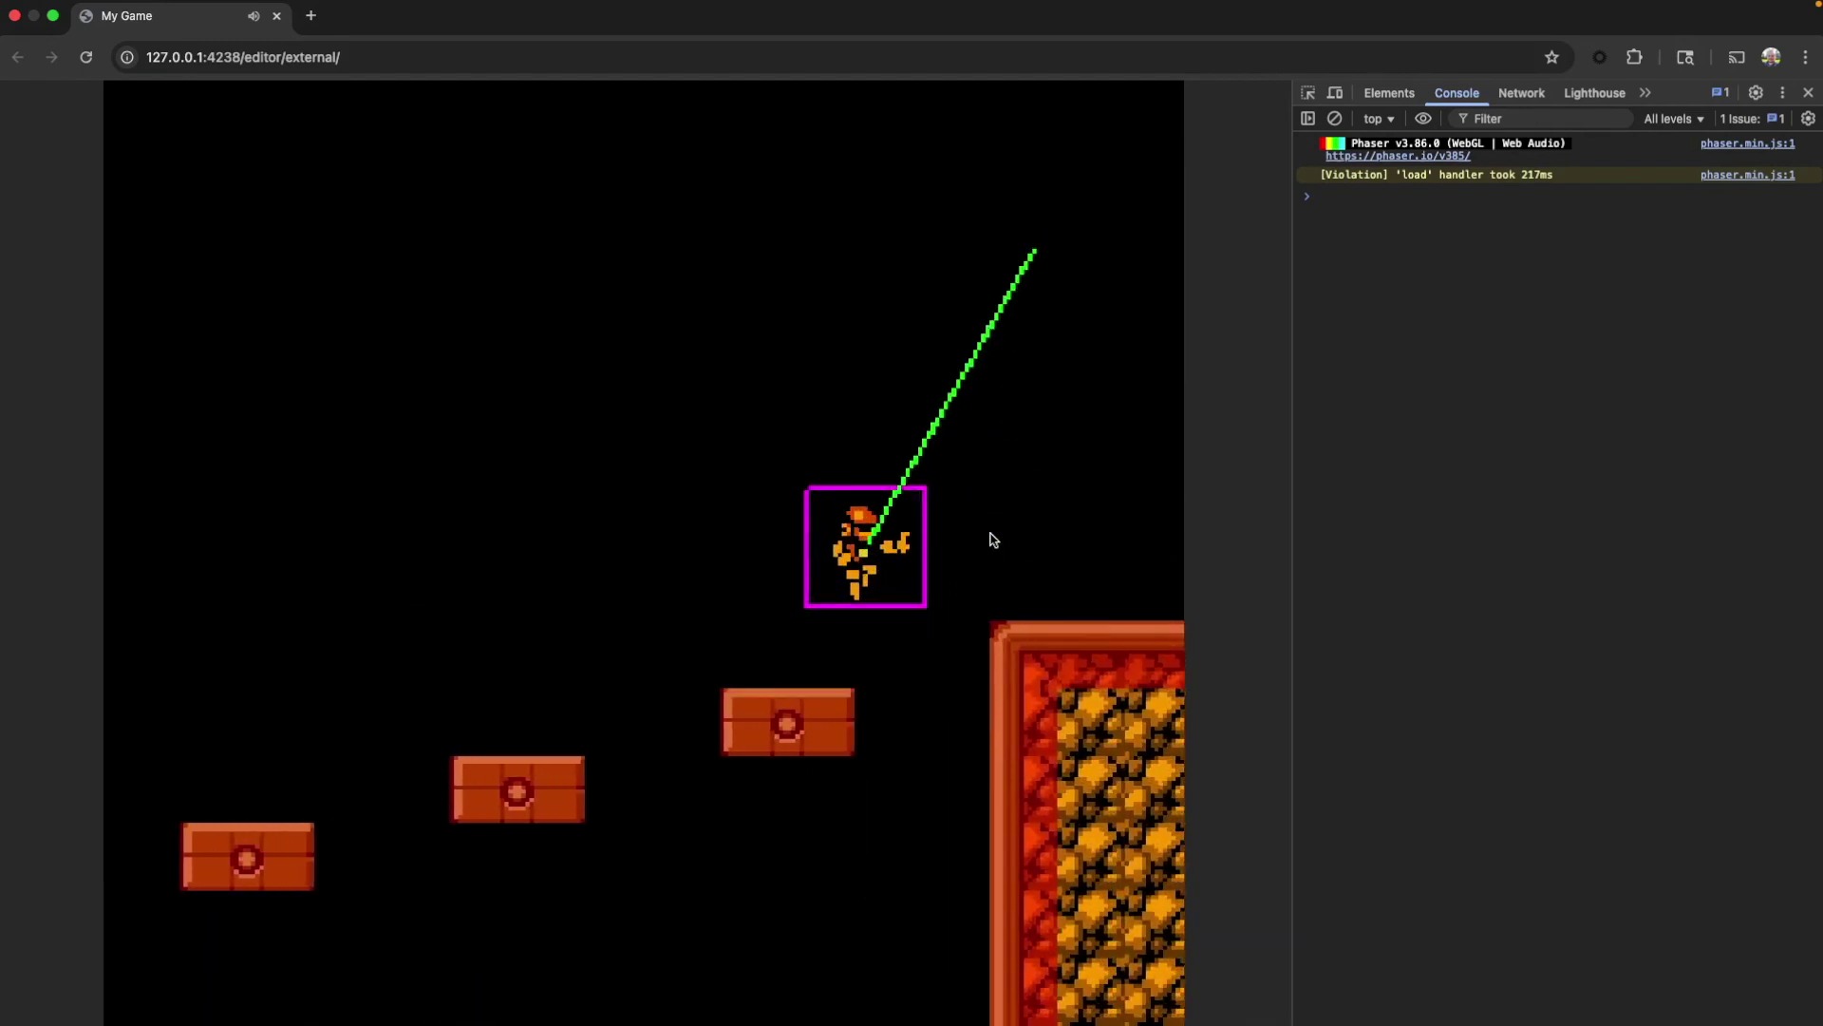
key(Right)
key(Left)
key(Right)
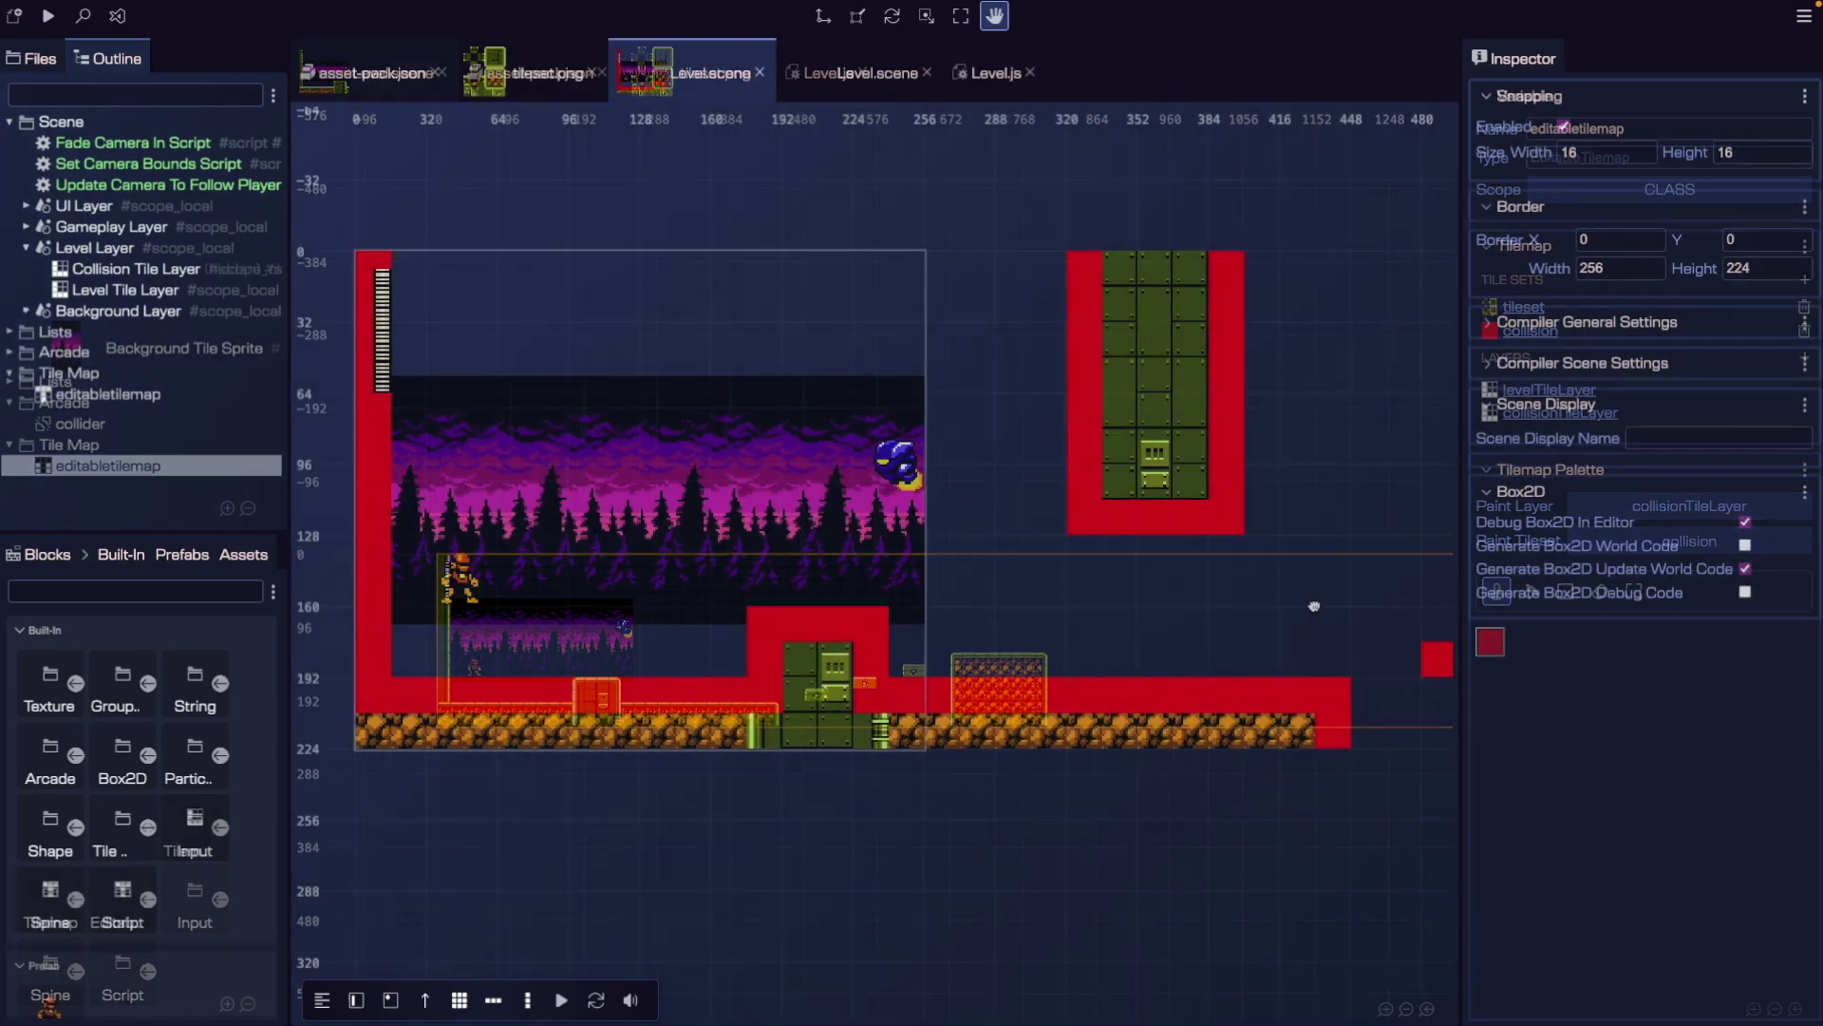
Pan across the finished level's platforms to inspect its red collision tiles.
drag(1311, 602, 829, 547)
drag(1200, 591, 958, 481)
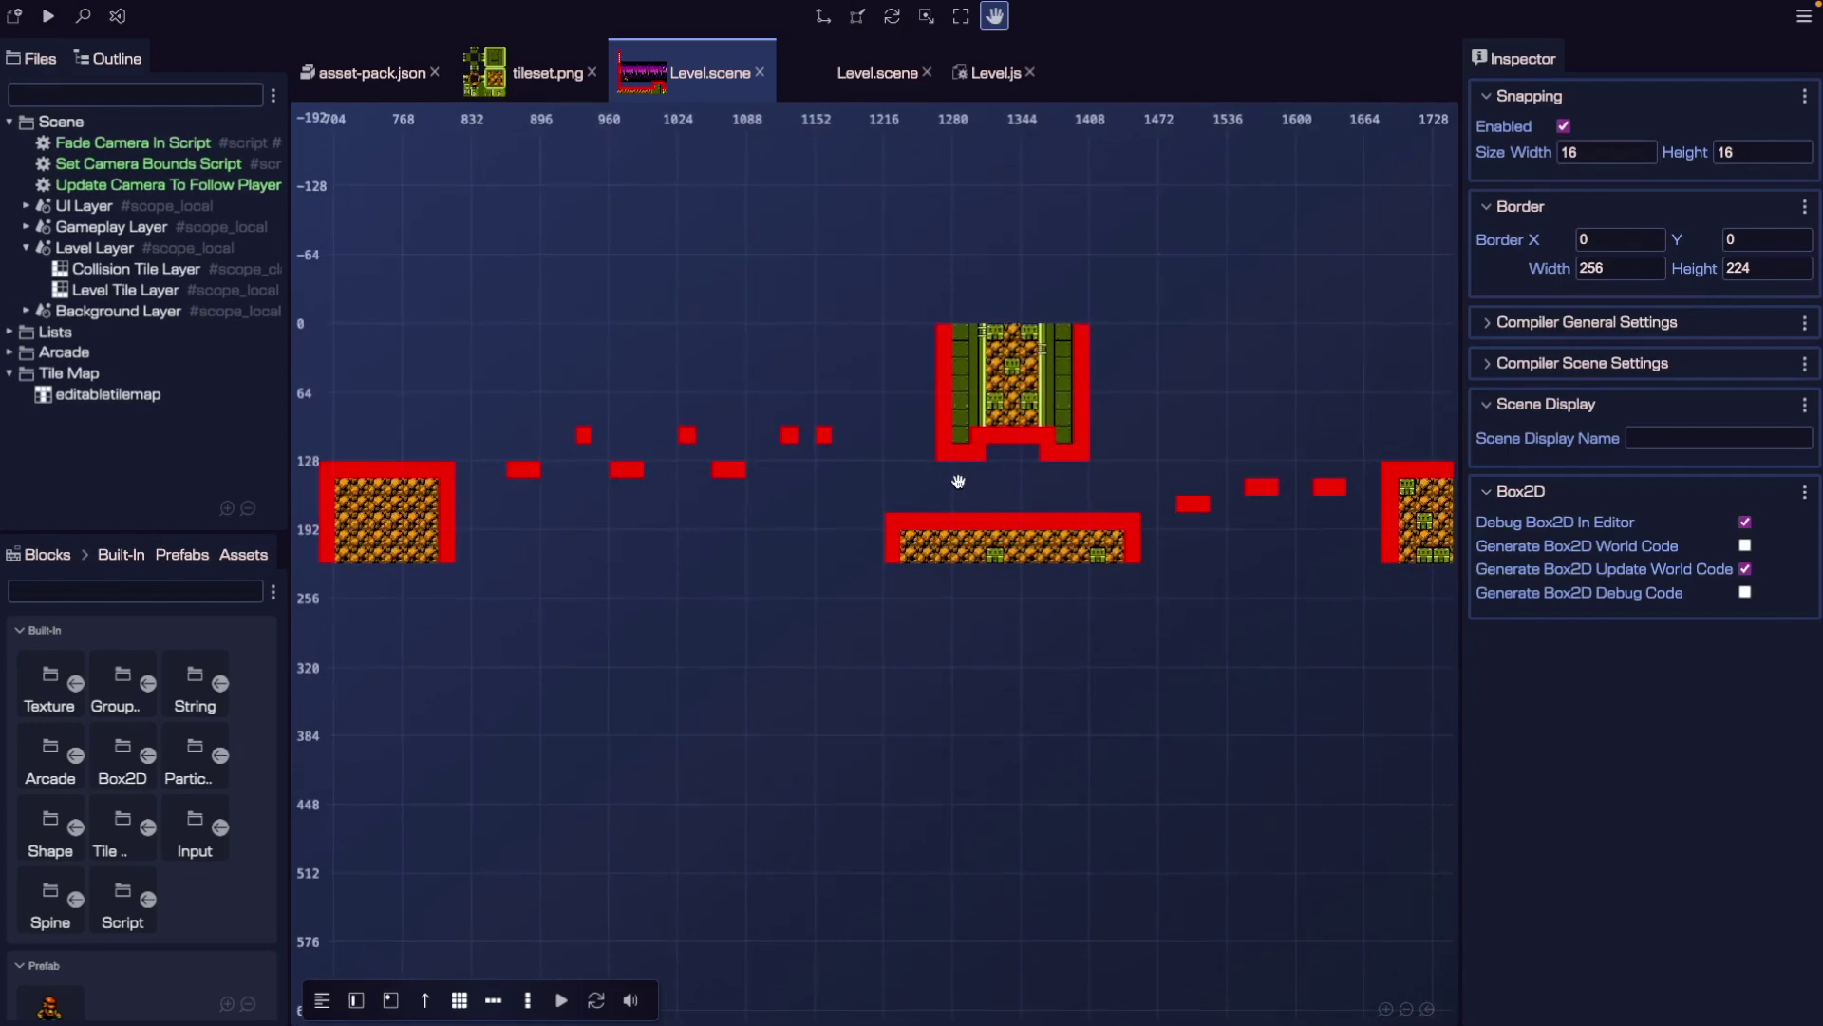
drag(1256, 466, 931, 458)
drag(1140, 422, 937, 516)
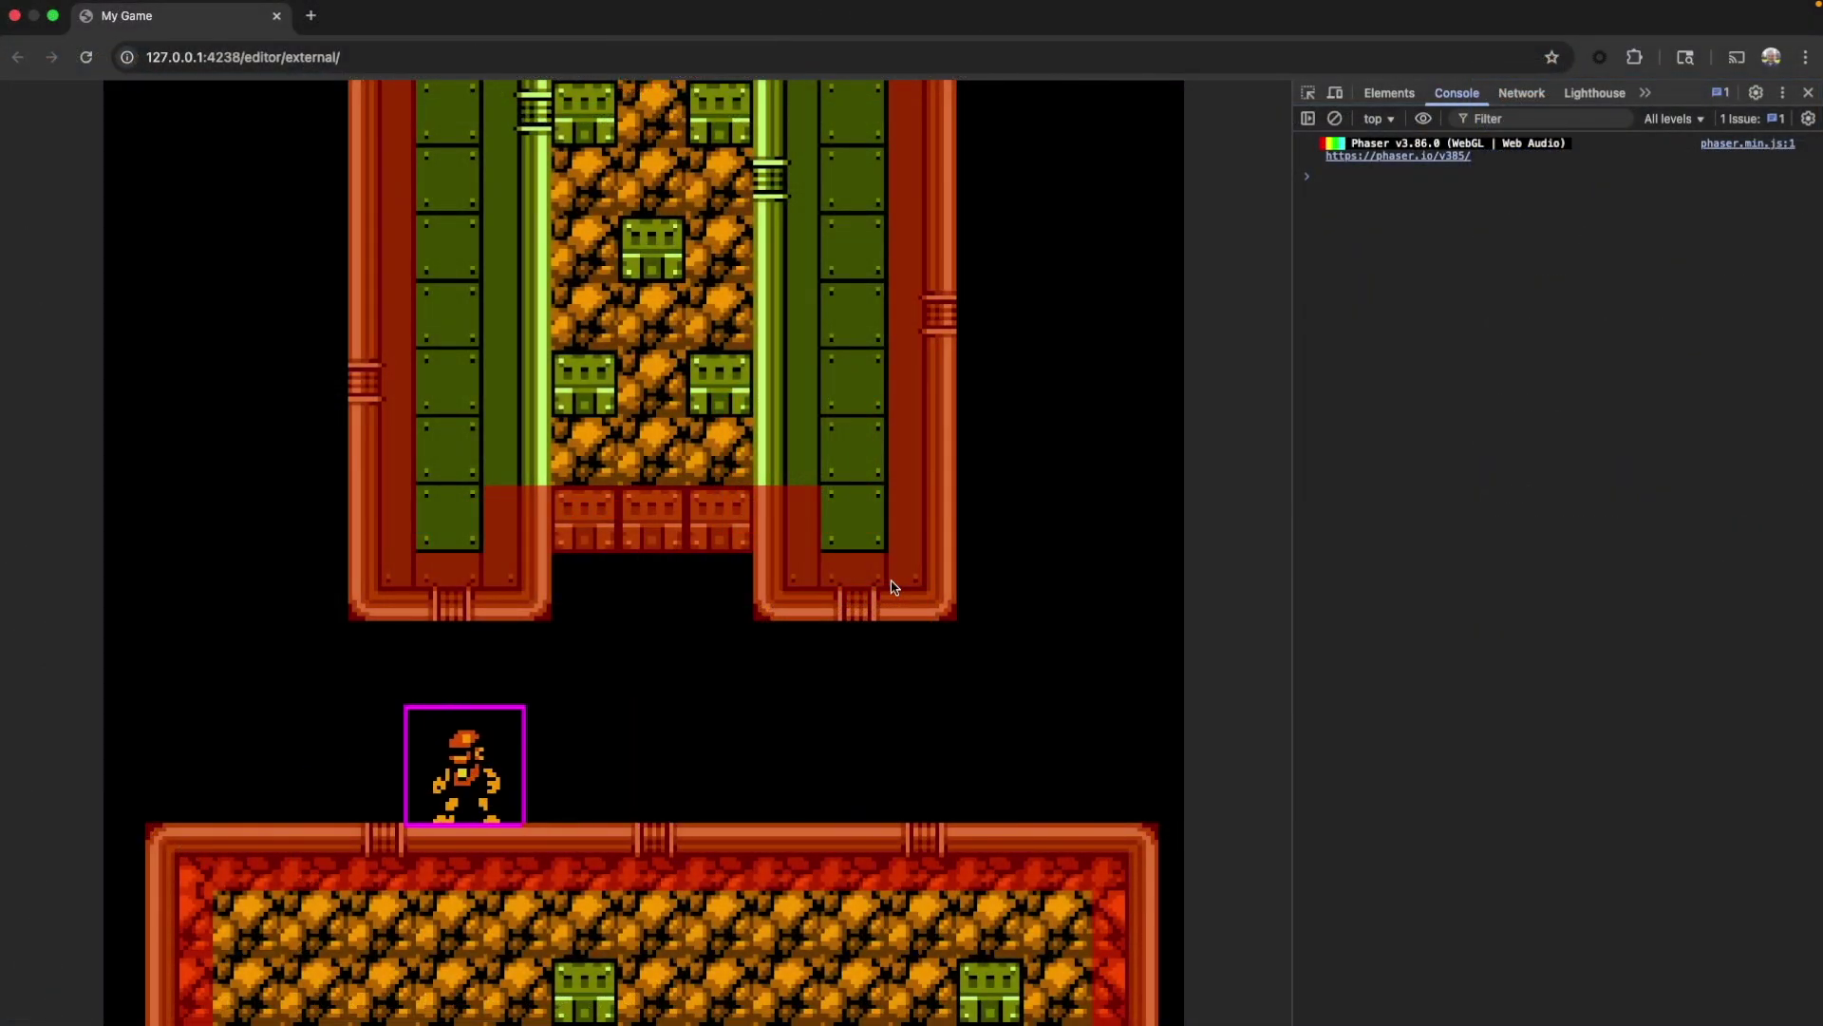
Run right and jump across the floating platforms, landing on top of the brick block.
key(Right)
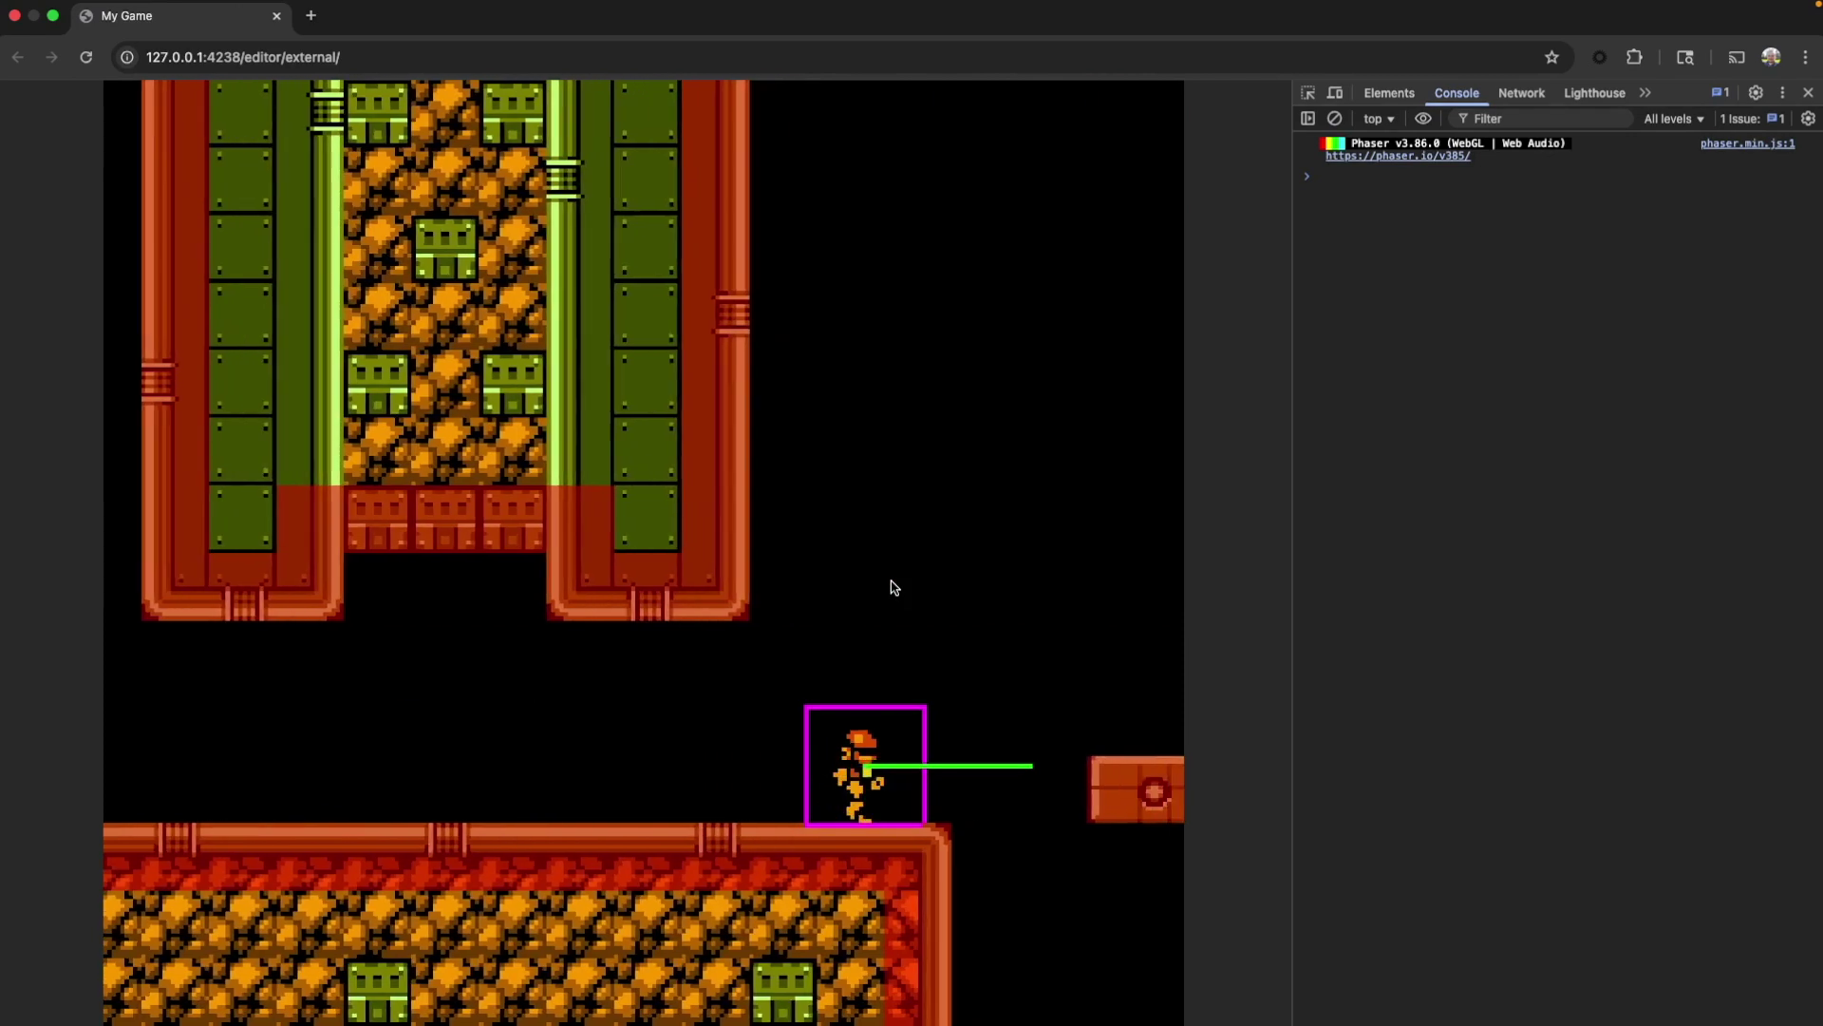
key(Up)
key(Up)
key(Up)
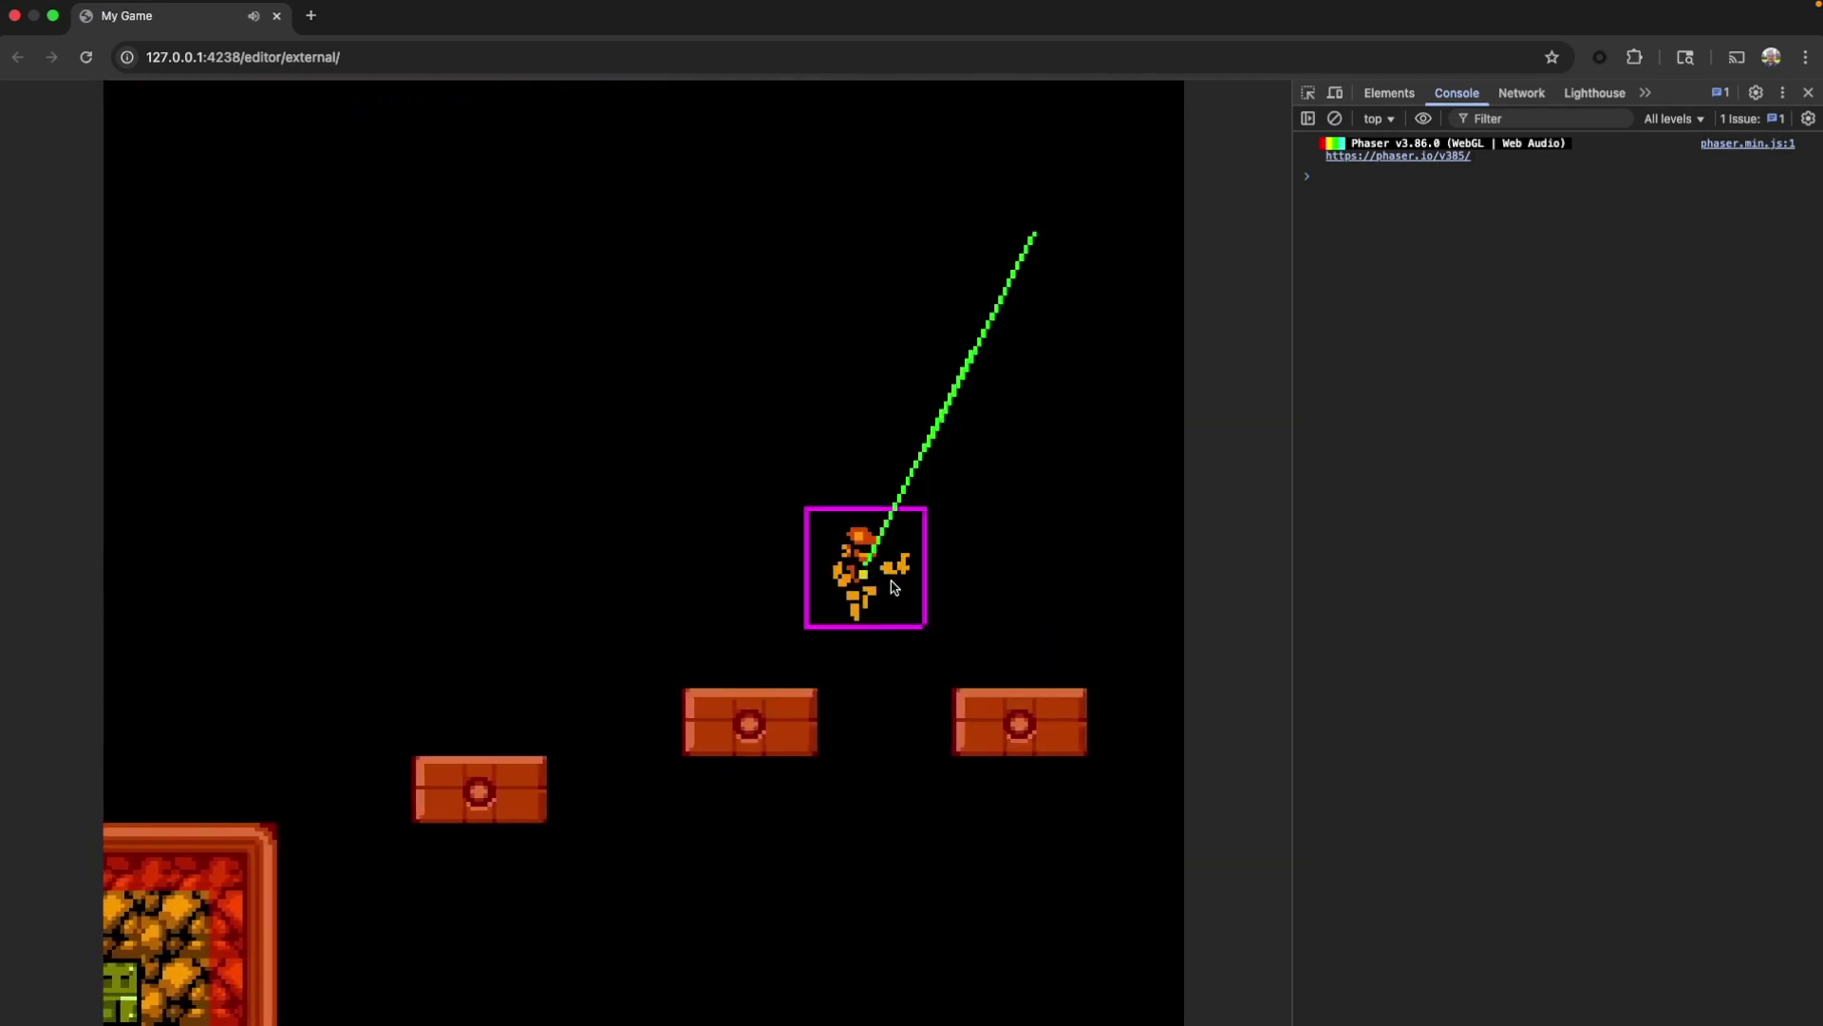
key(Left)
key(Right)
key(Up)
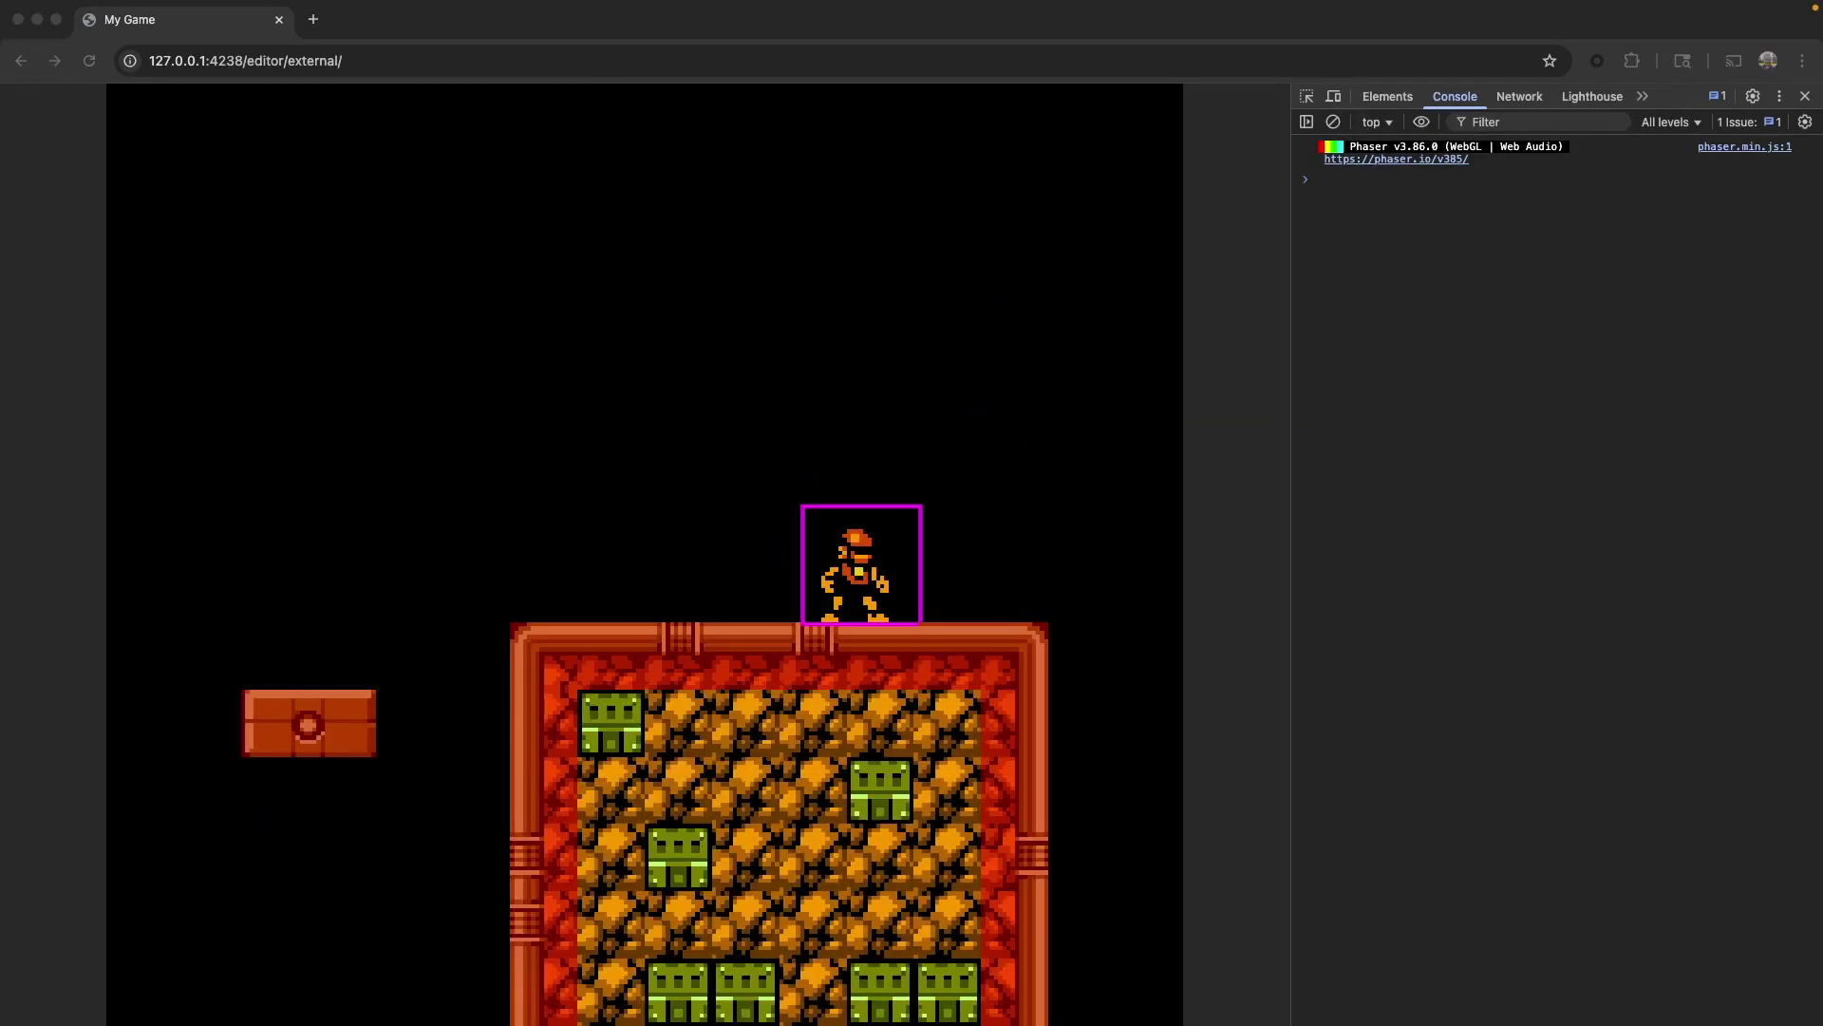